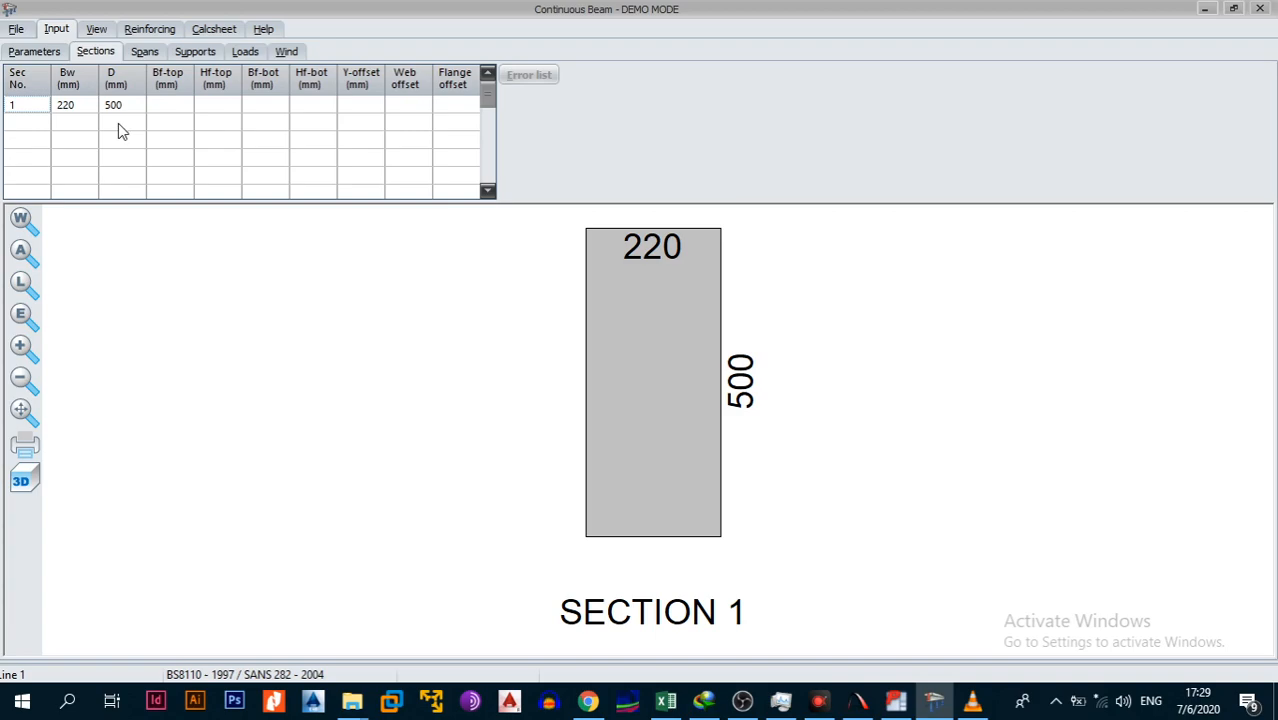
Review the beam's span lengths, the column dimensions at its supports and the wall and slab loads applied to it.
left_click(144, 51)
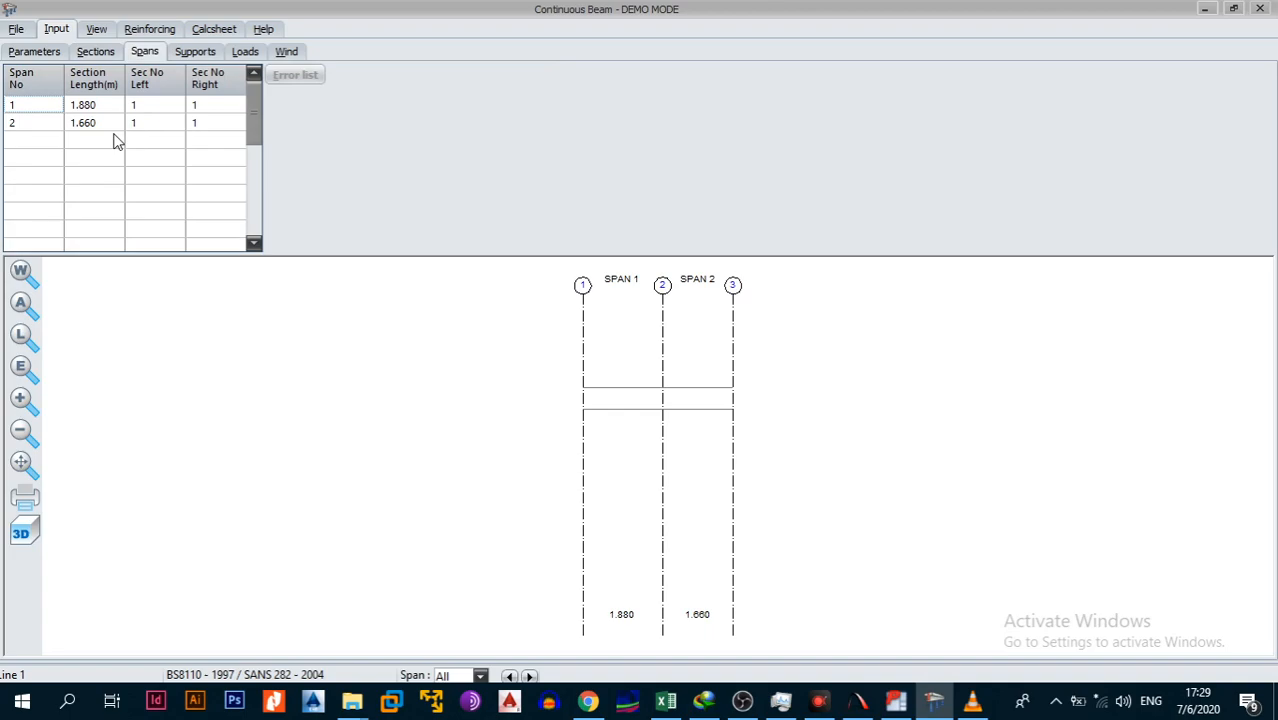
left_click(98, 107)
left_click(98, 127)
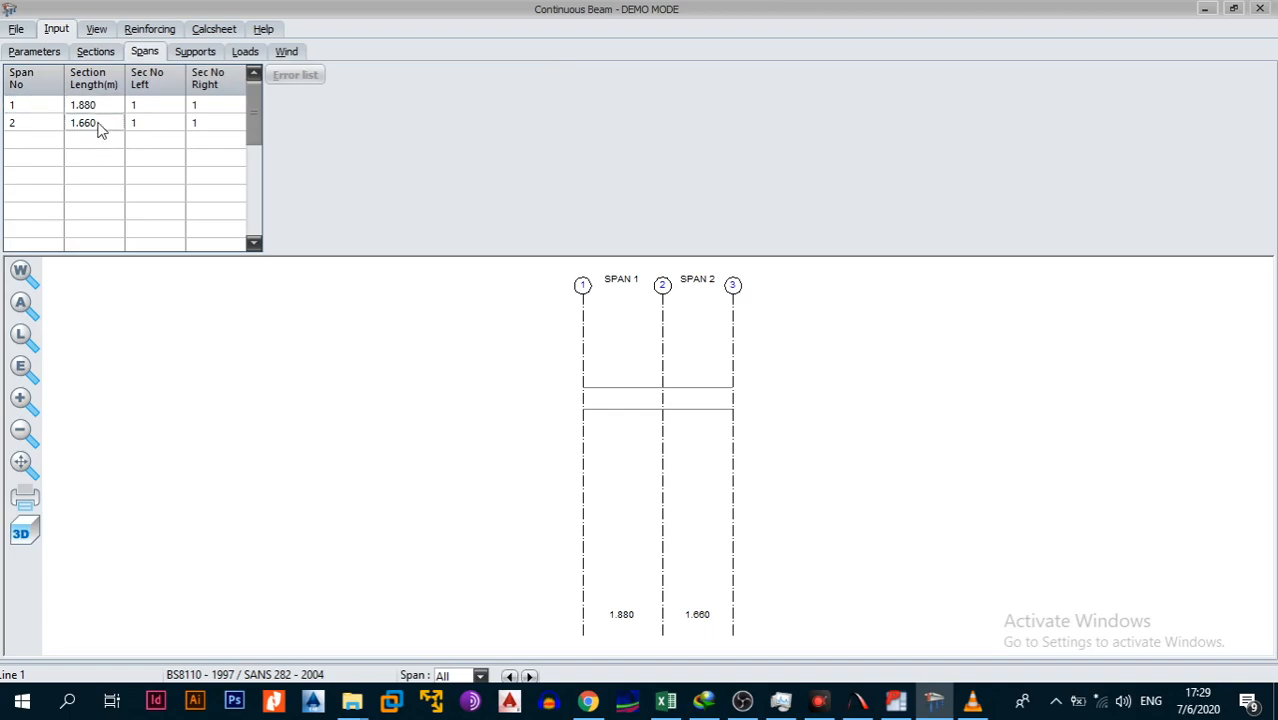
left_click(182, 51)
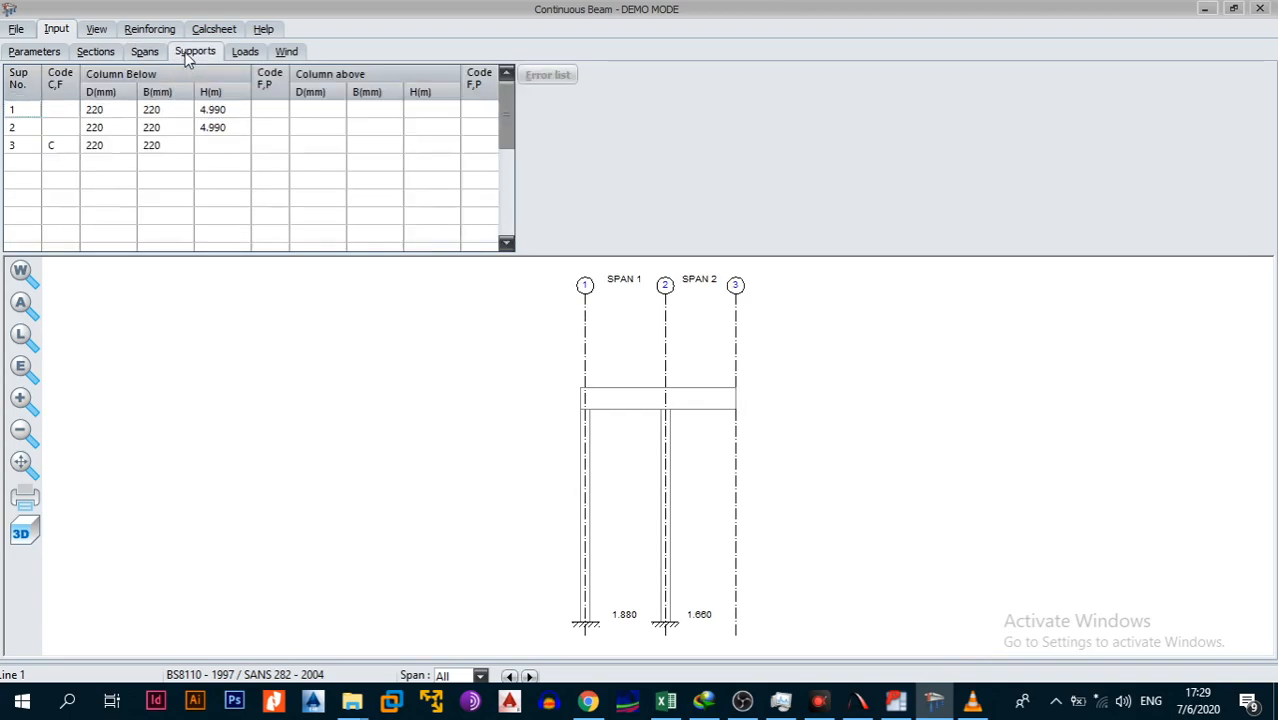
left_click(115, 113)
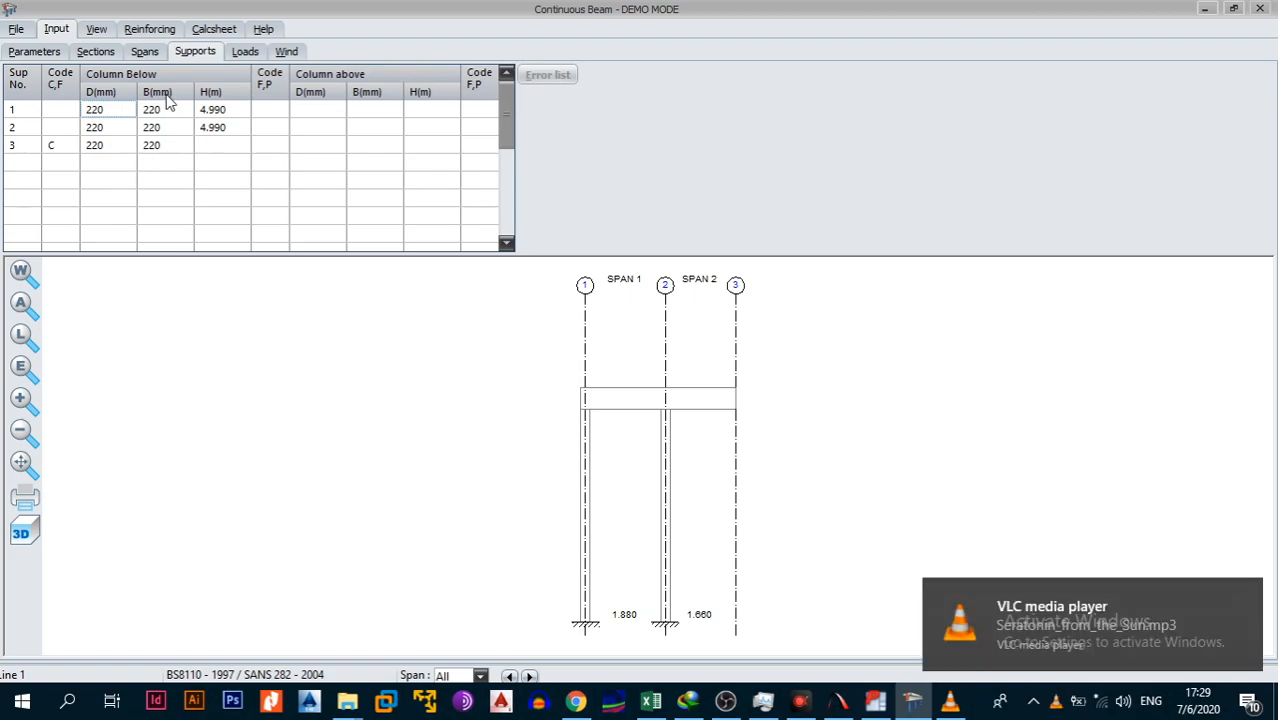
left_click(245, 51)
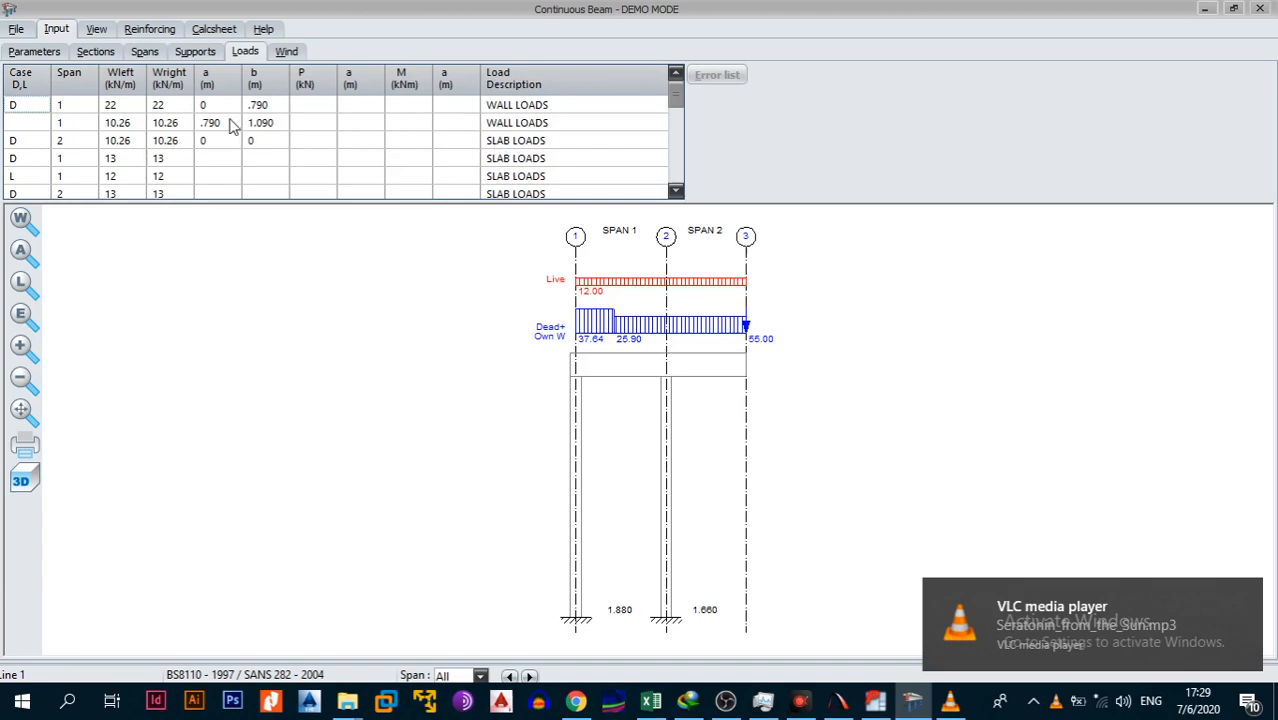
left_click(421, 127)
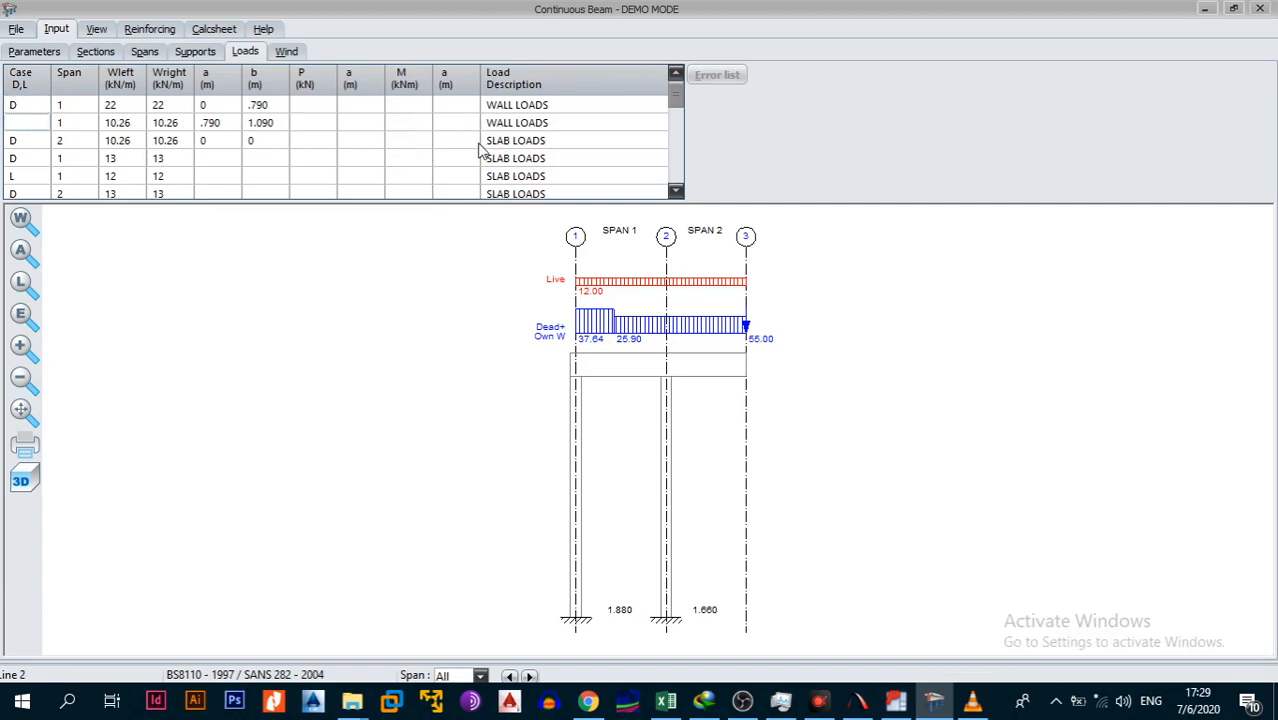
scroll(482, 163, "down", 3)
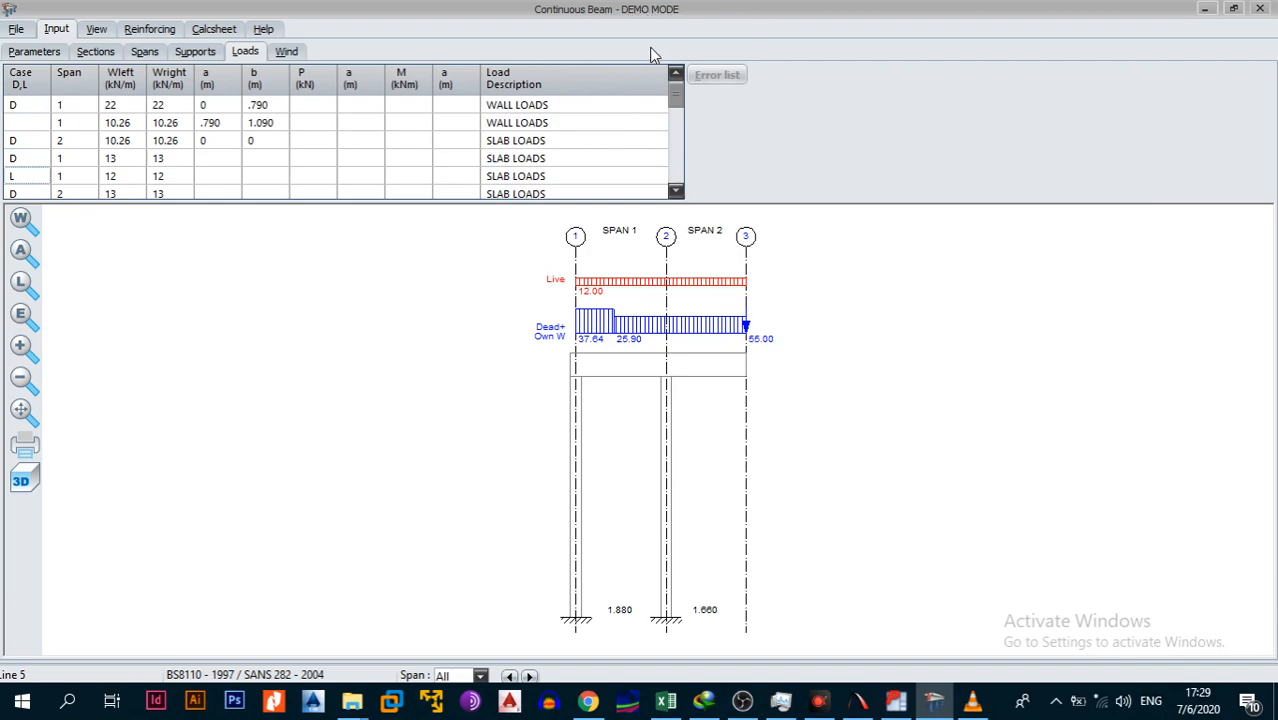
Switch to Prokon Calcpad to look over its analysis, steel and concrete modules, and return to the Continuous Beam program.
left_click(857, 700)
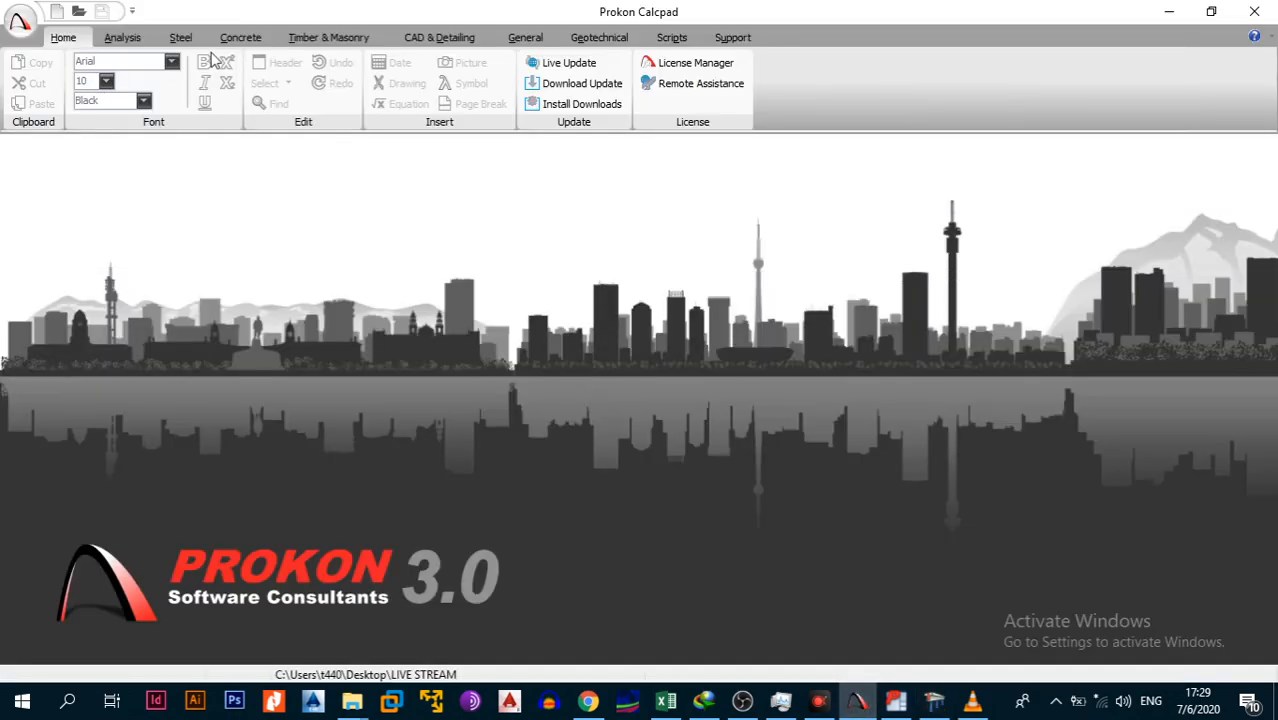
left_click(128, 38)
left_click(181, 38)
left_click(240, 38)
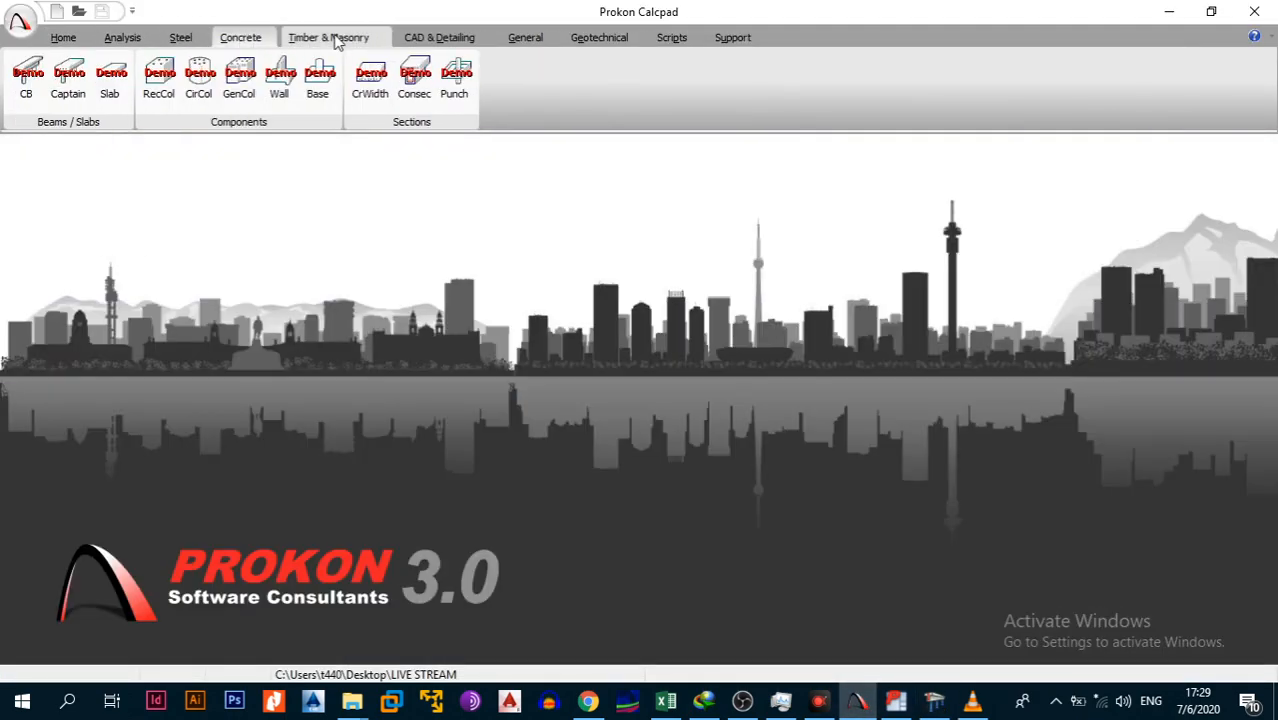
left_click(934, 700)
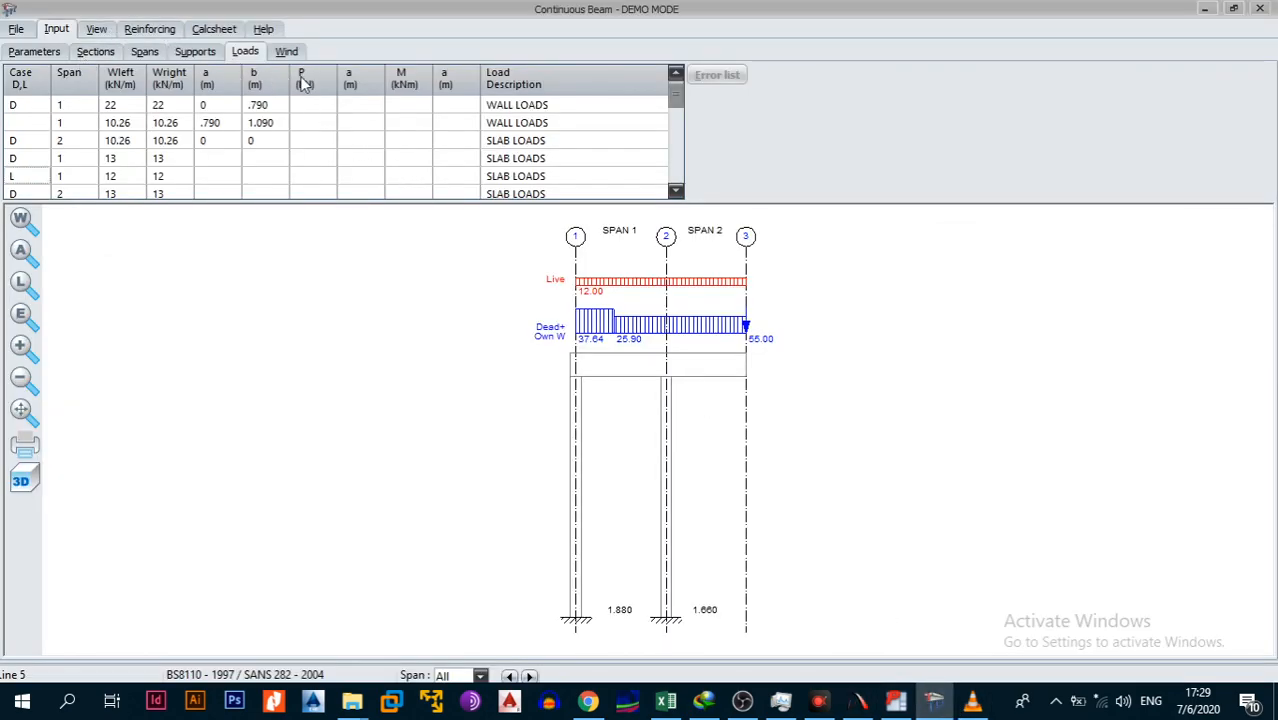
Check the beam's deflection diagrams and examine the remaining load entries, including the BEAM 05 point load.
left_click(97, 30)
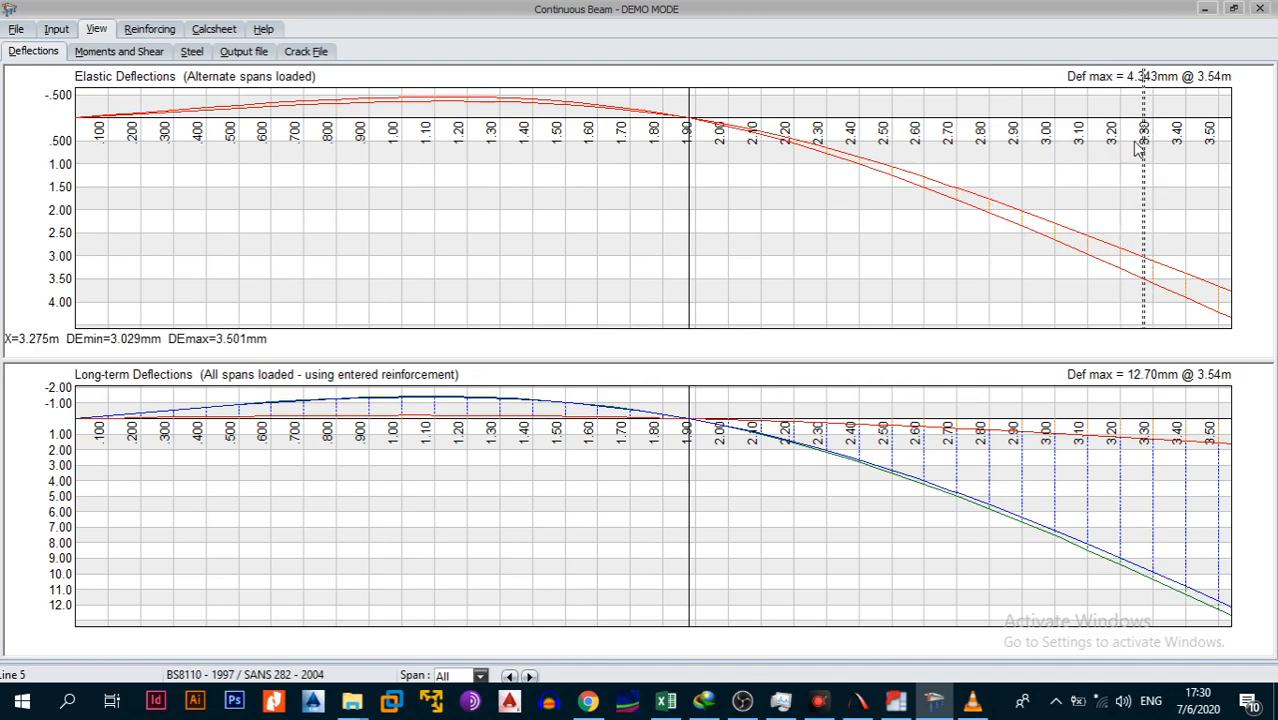
left_click(56, 29)
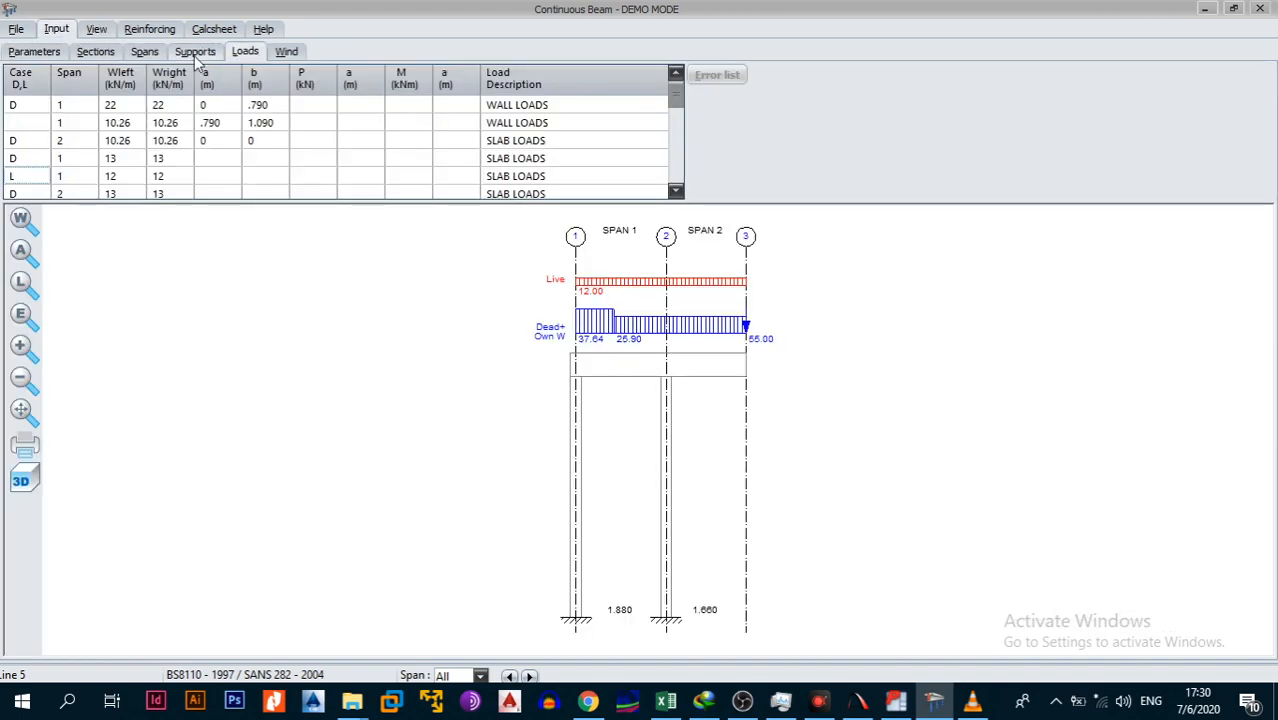
left_click(527, 158)
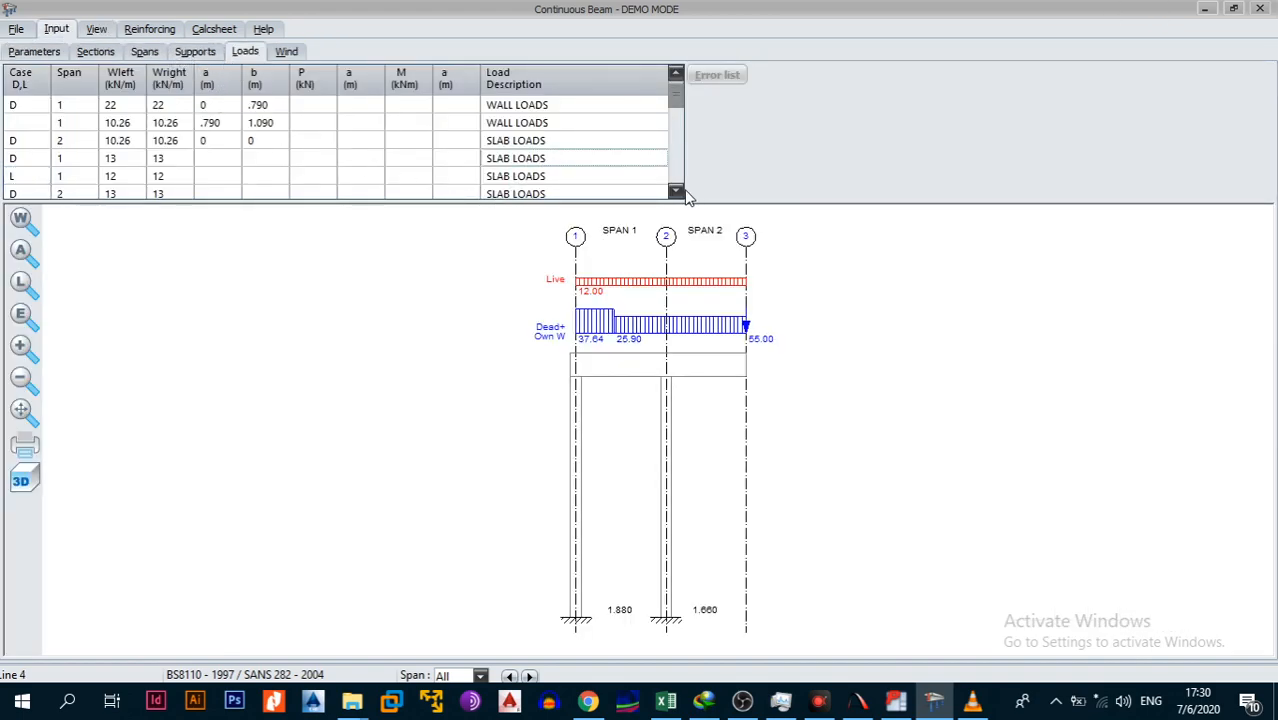
double_click(676, 191)
left_click(679, 191)
left_click(679, 191)
left_click(679, 191)
left_click(170, 126)
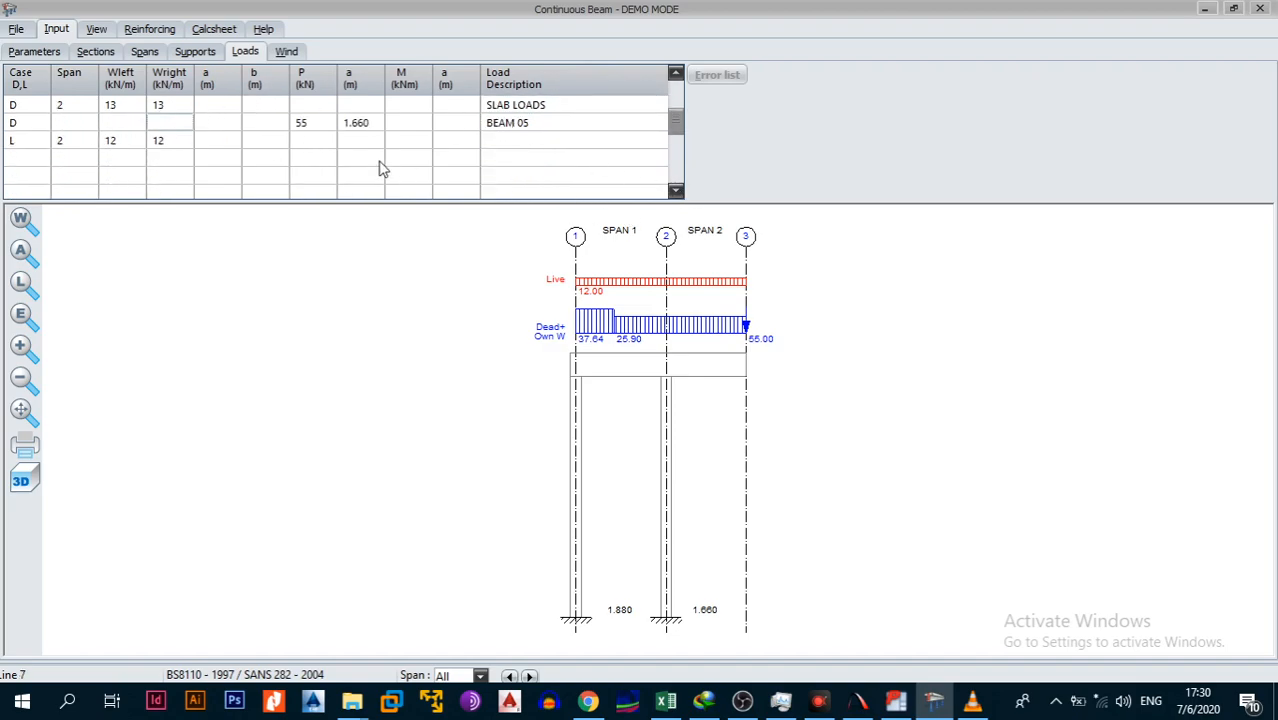
left_click(333, 122)
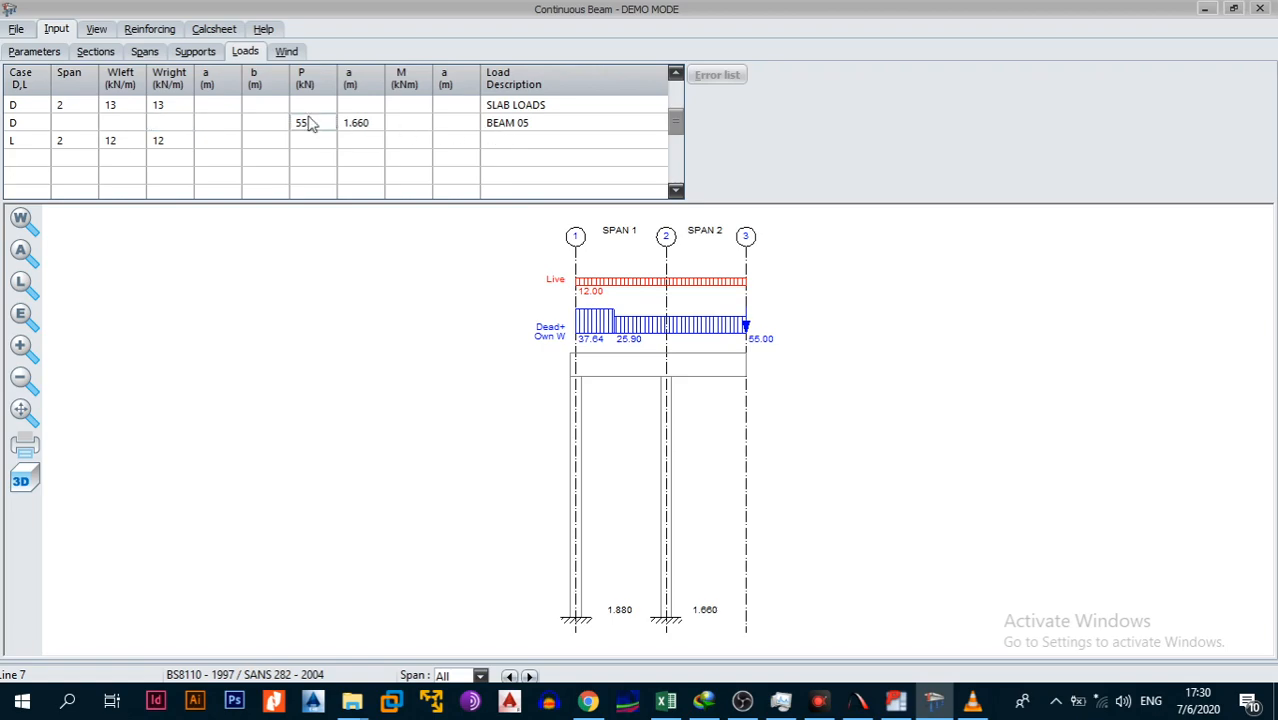
Examine the beam's deflection, moment and shear, and required steel diagrams.
left_click(100, 32)
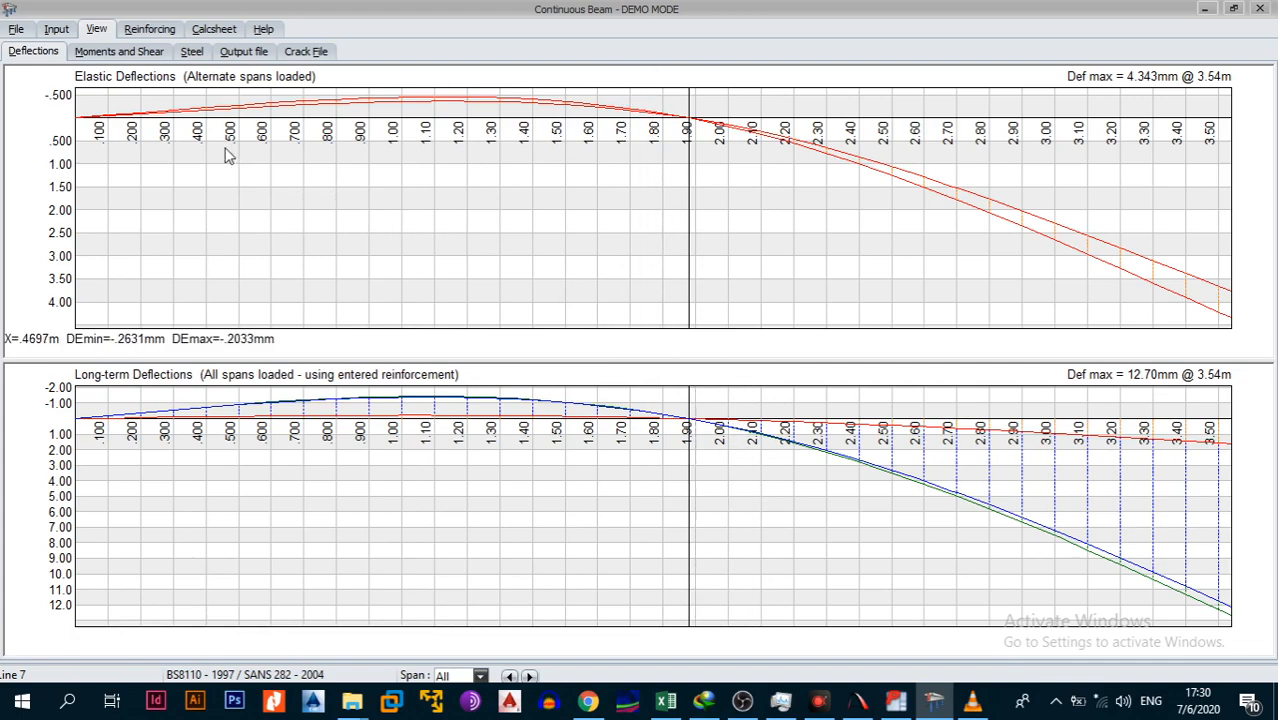
left_click(155, 51)
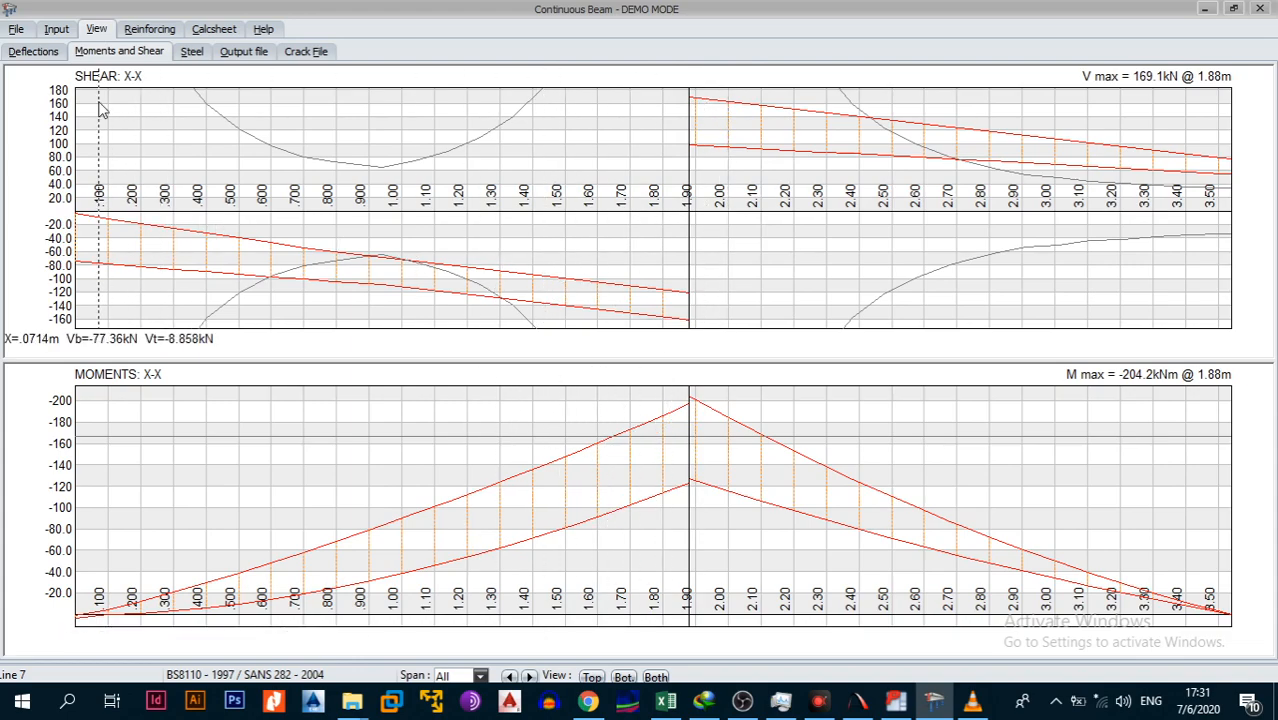
left_click(191, 51)
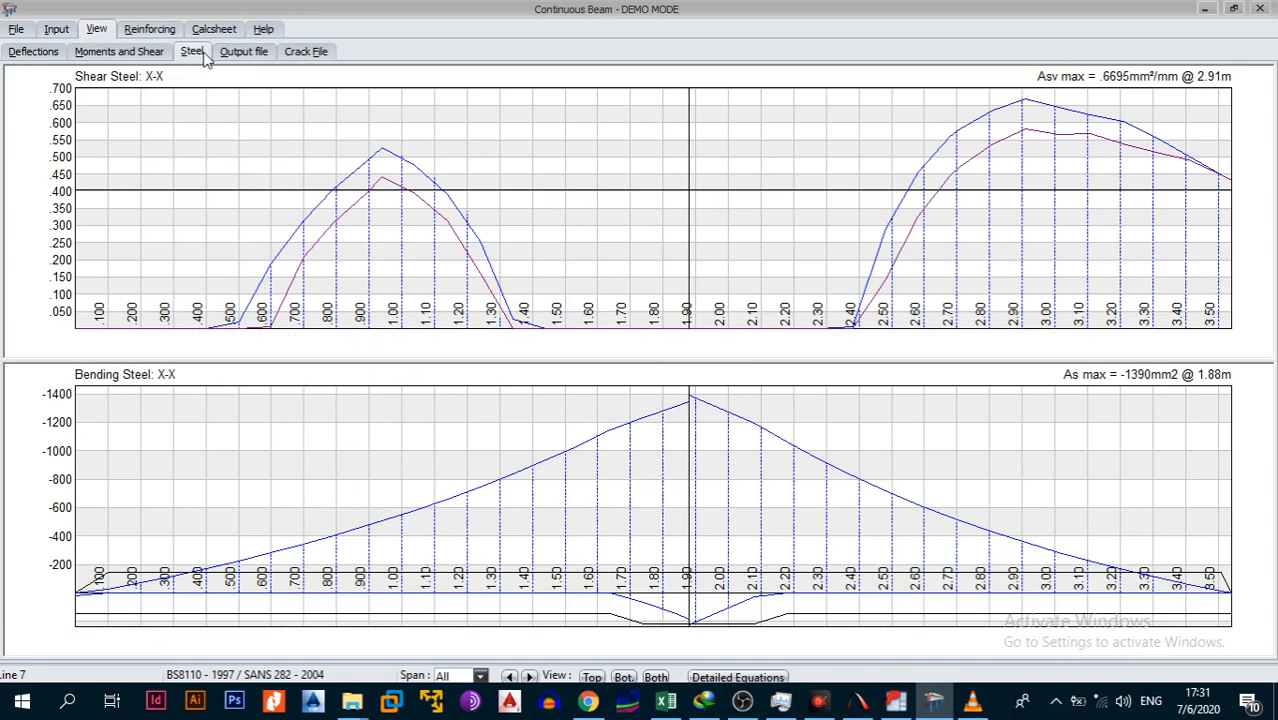
Set the stirrup shape code to 60 in the detailing parameters and generate the reinforcing, overwriting the existing bars.
left_click(150, 32)
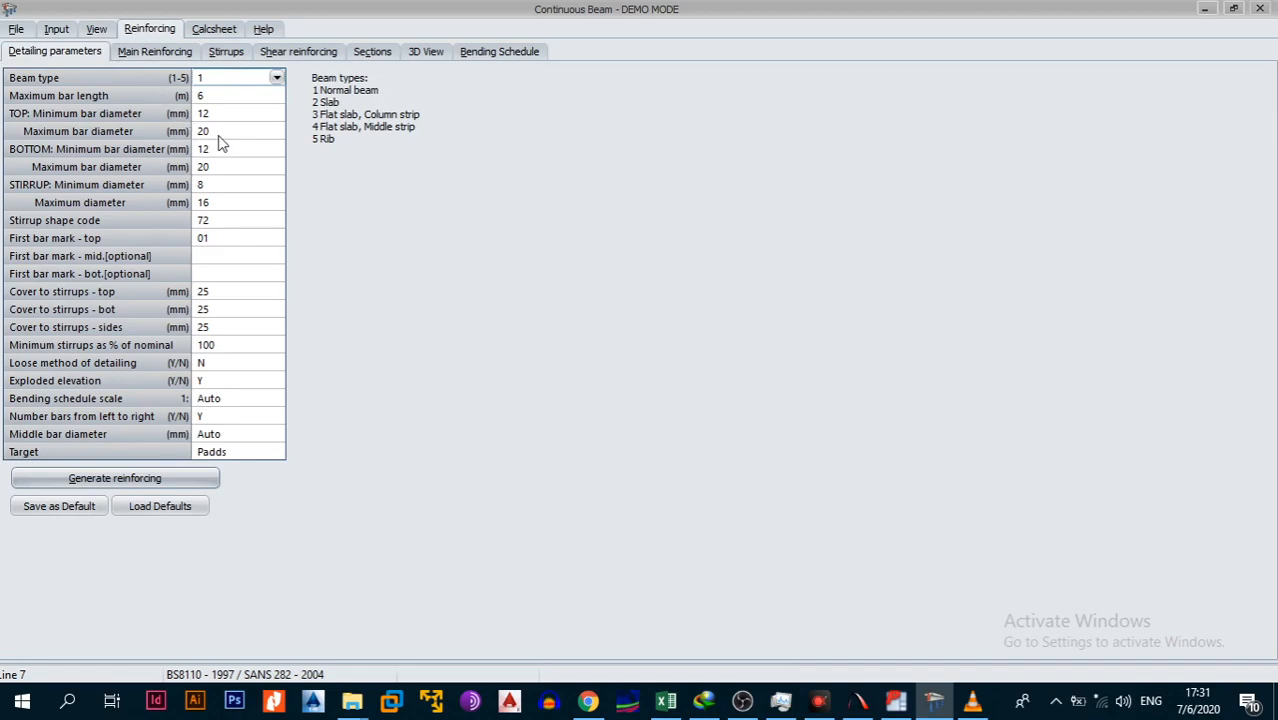
left_click(277, 80)
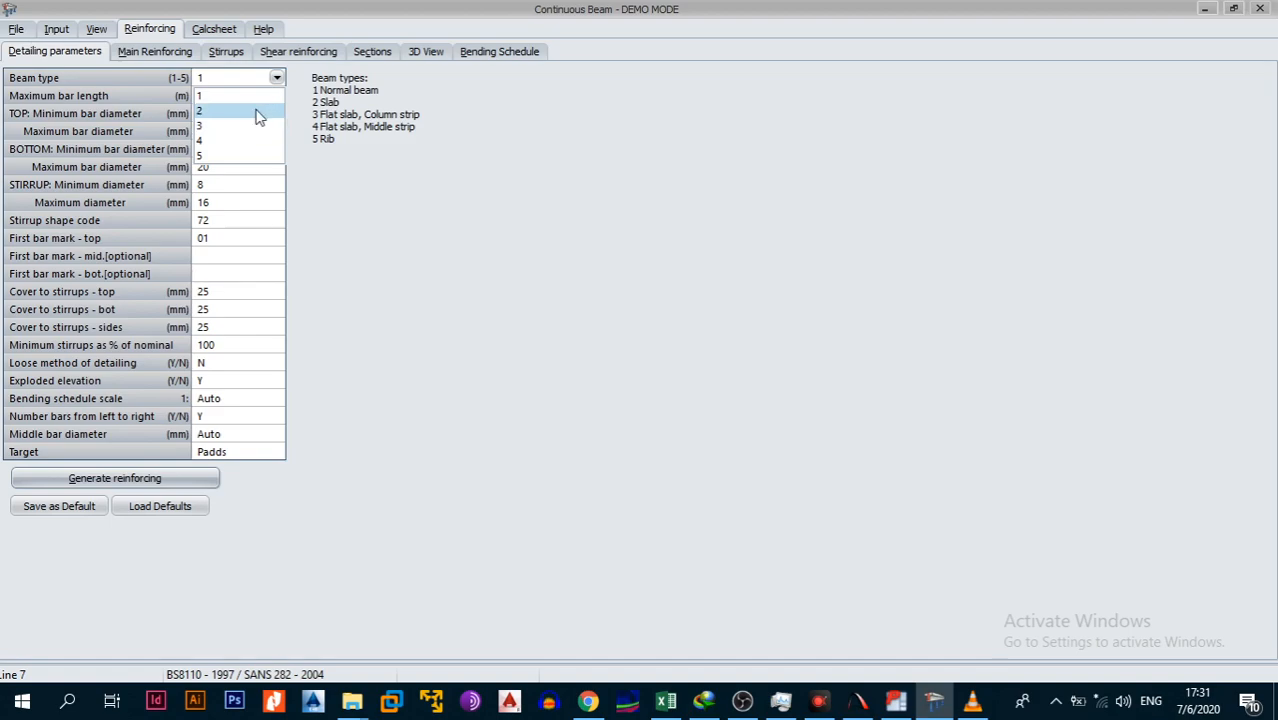
left_click(431, 192)
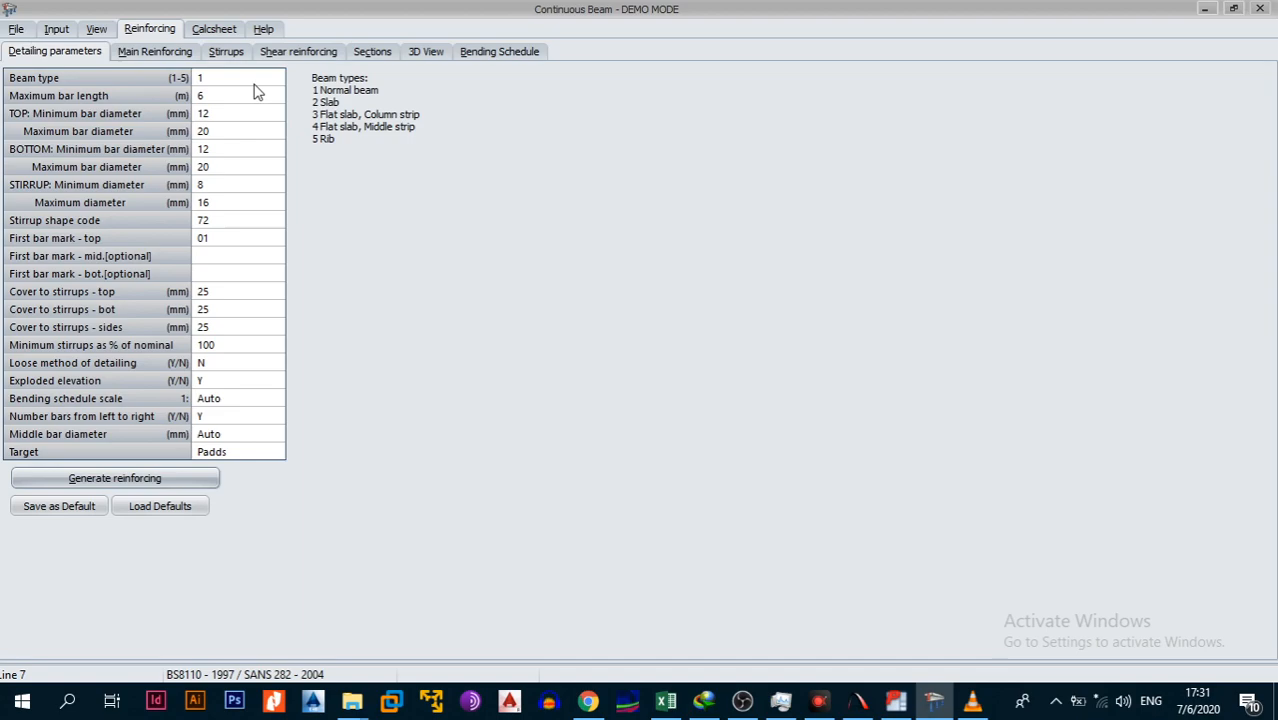
left_click(251, 96)
left_click(238, 220)
type("60")
left_click(245, 242)
left_click(237, 292)
left_click(206, 480)
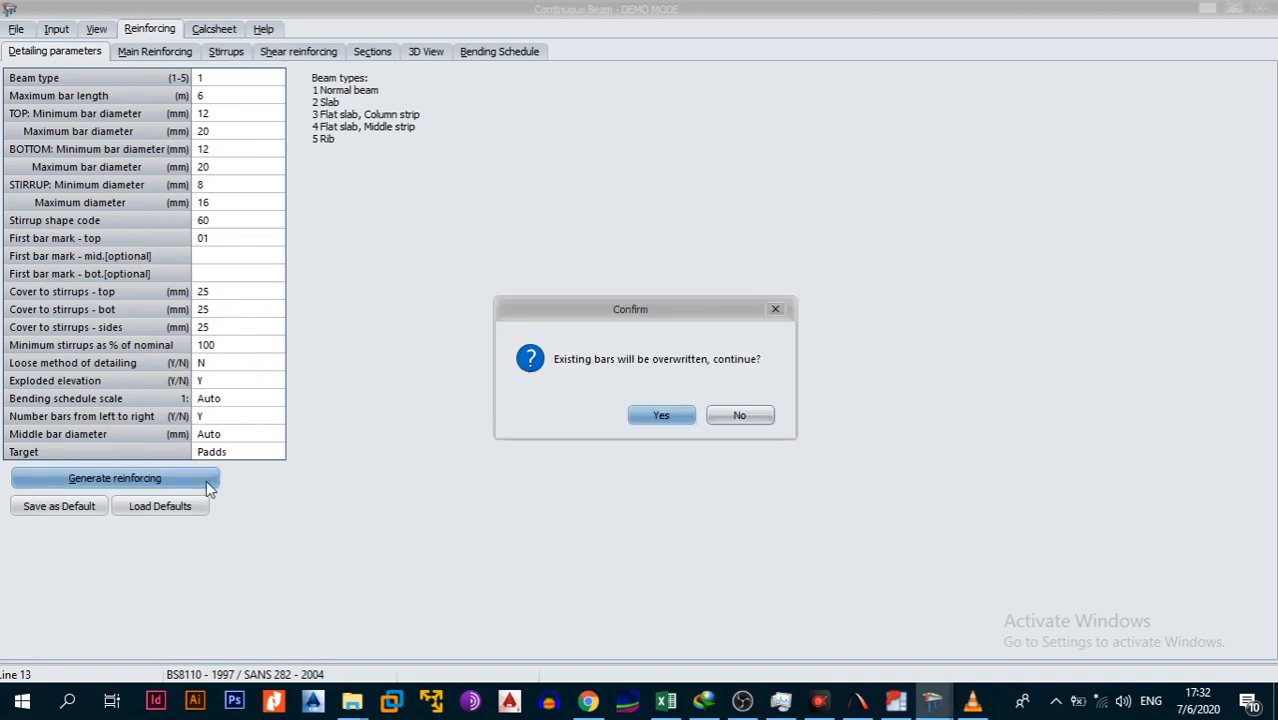
left_click(663, 416)
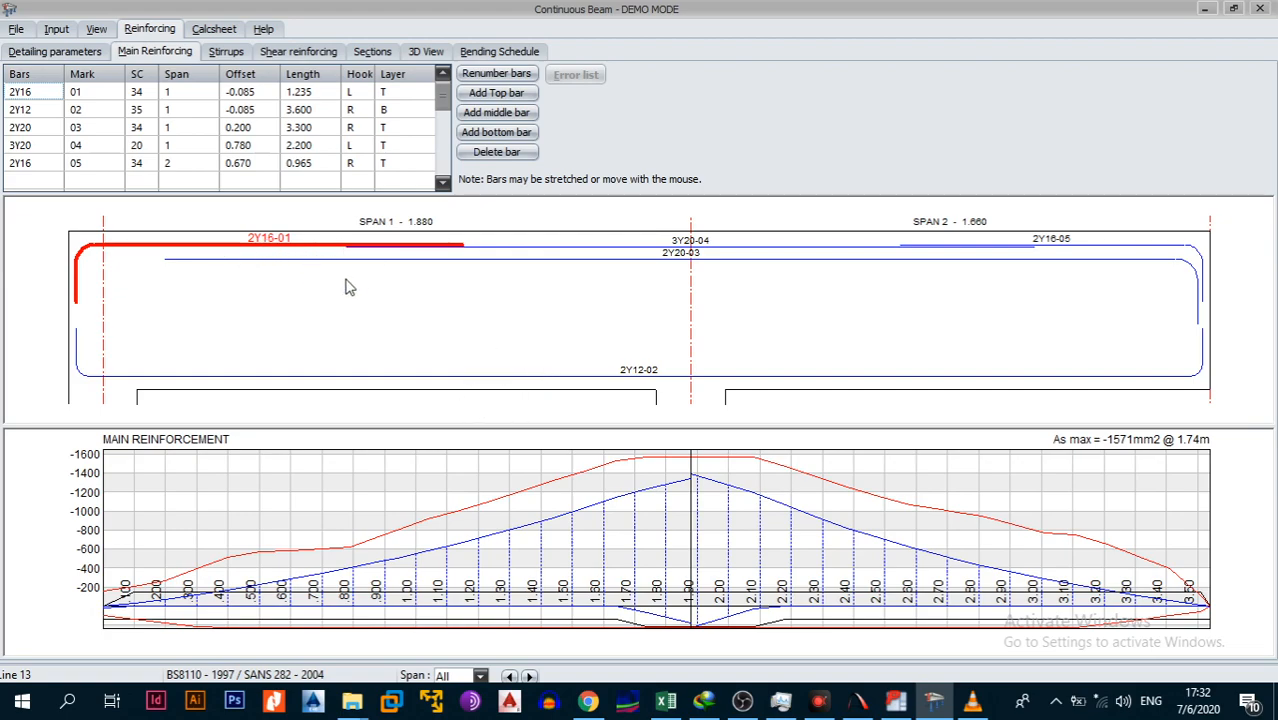
Stretch top bar 2Y16-01 further into span 1, keeping its hook inside the beam end, to a length of about 1.415 m.
left_click(660, 260)
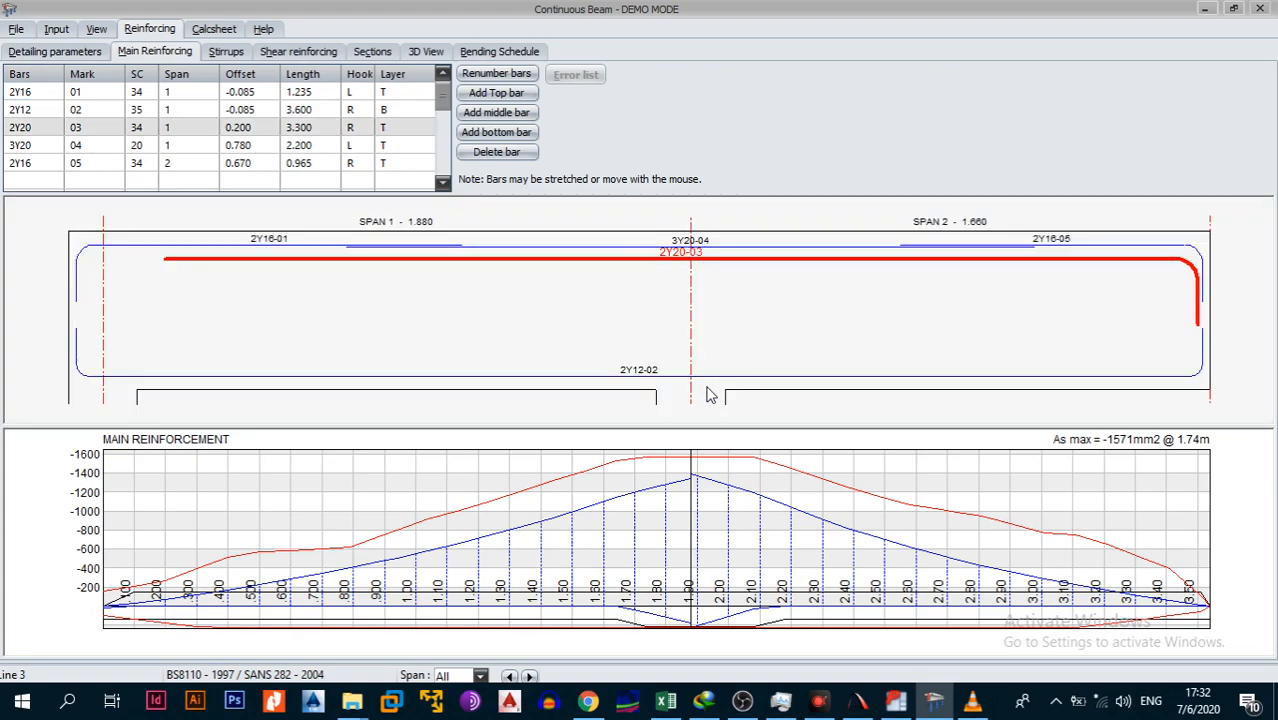
left_click(264, 243)
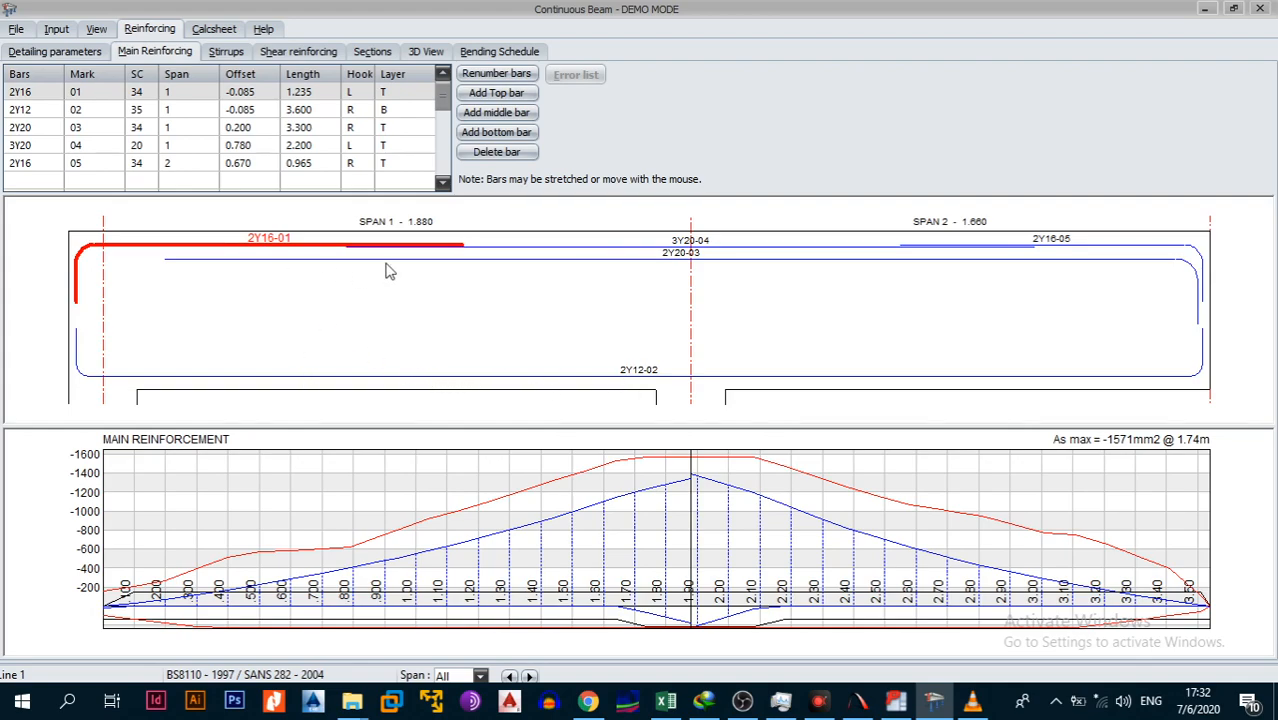
left_click_drag(463, 245, 517, 250)
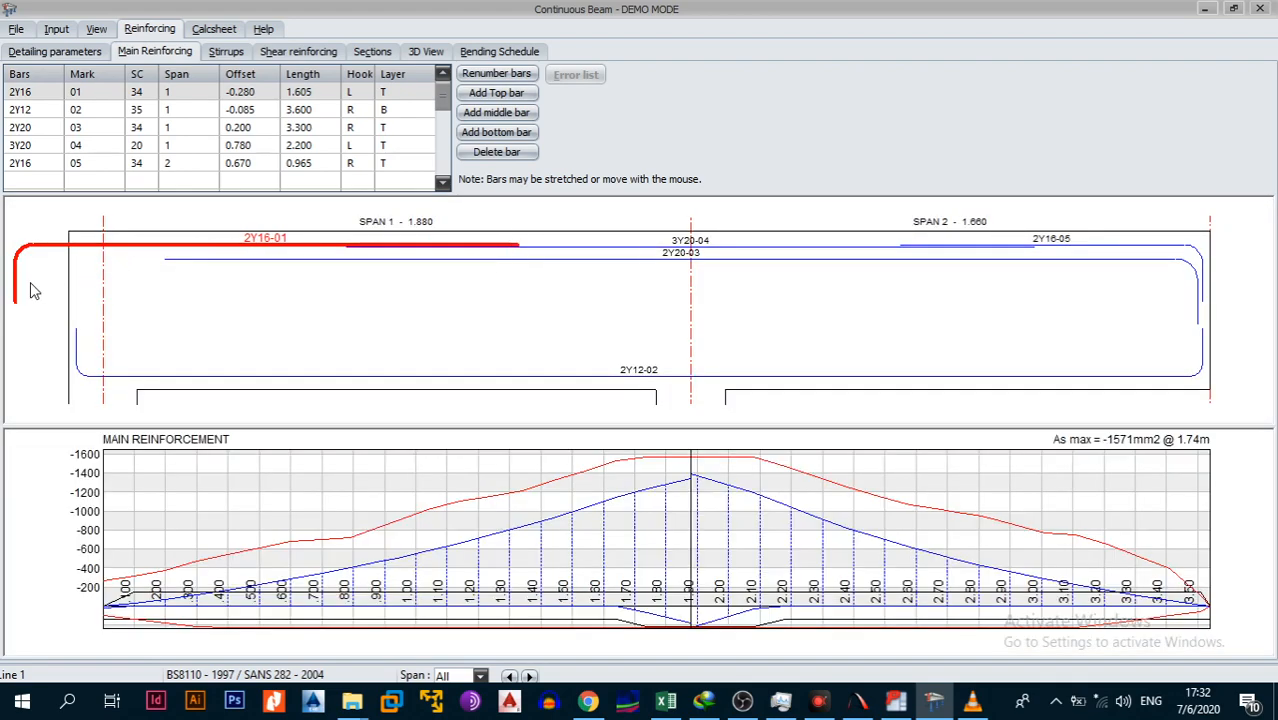
left_click_drag(14, 250, 73, 255)
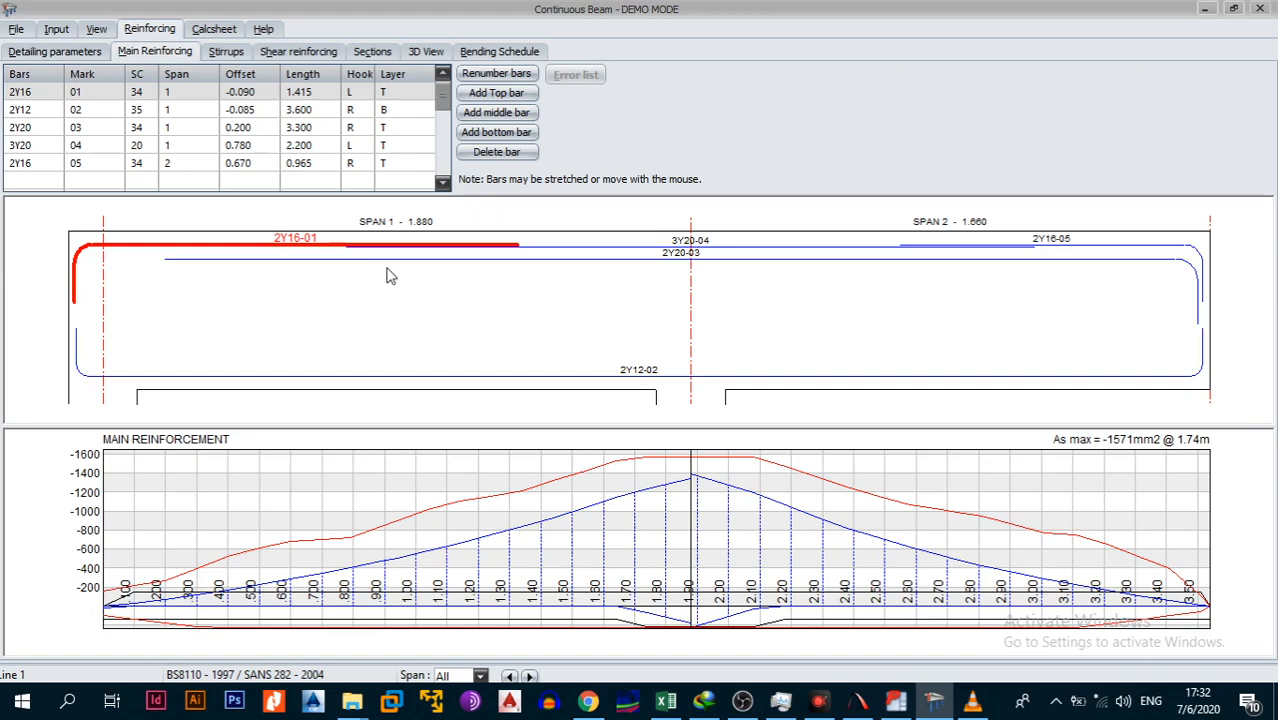
Change the straight top bars over the middle support, mark 04, to 2Y25.
left_click(416, 313)
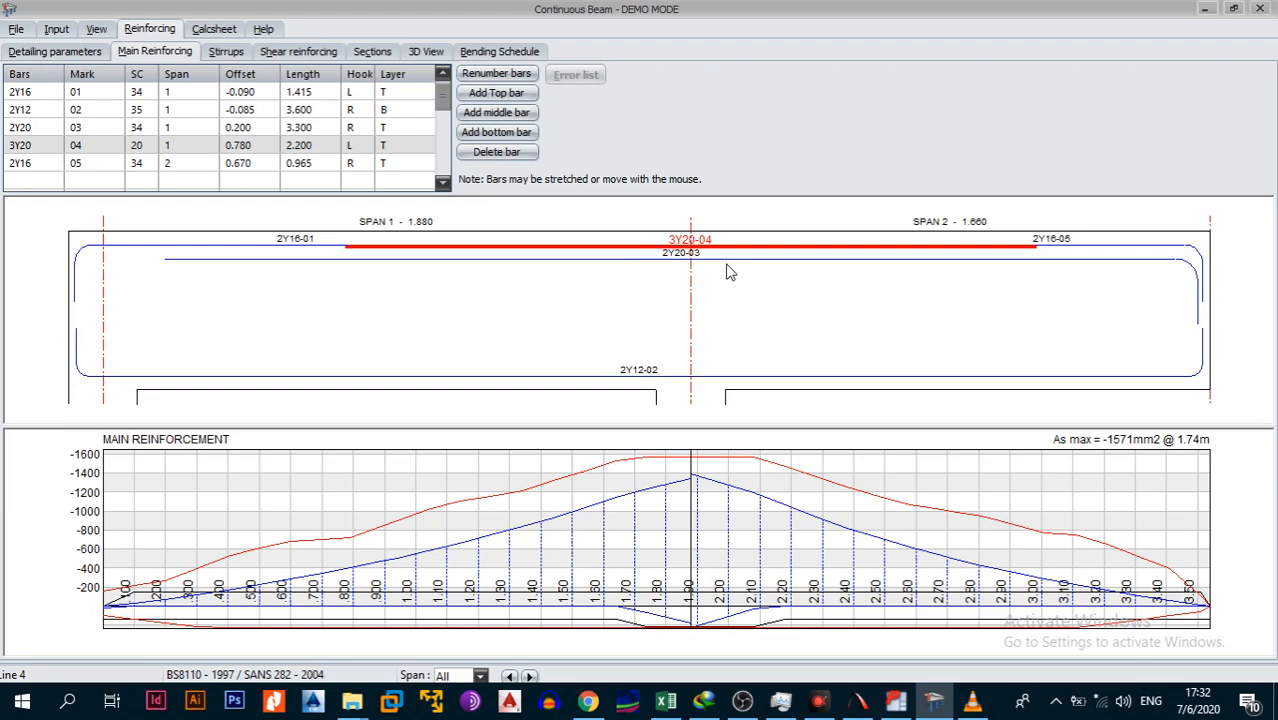
double_click(55, 149)
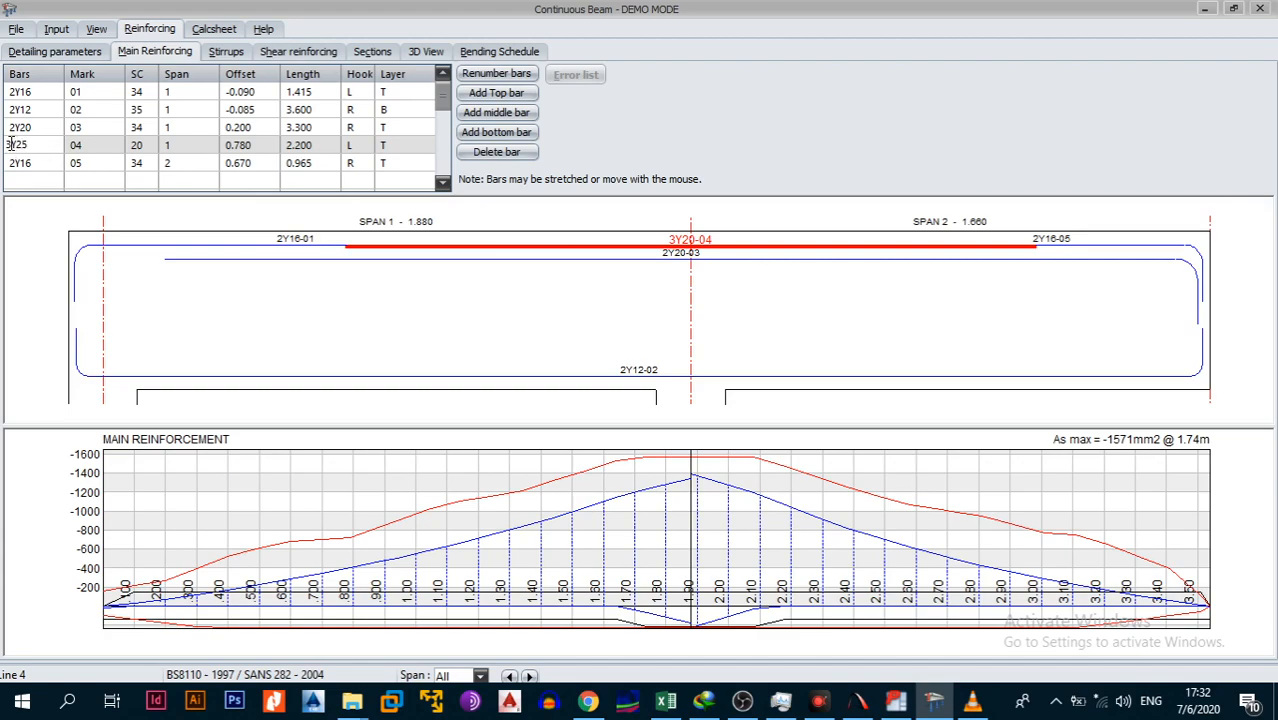
left_click(77, 168)
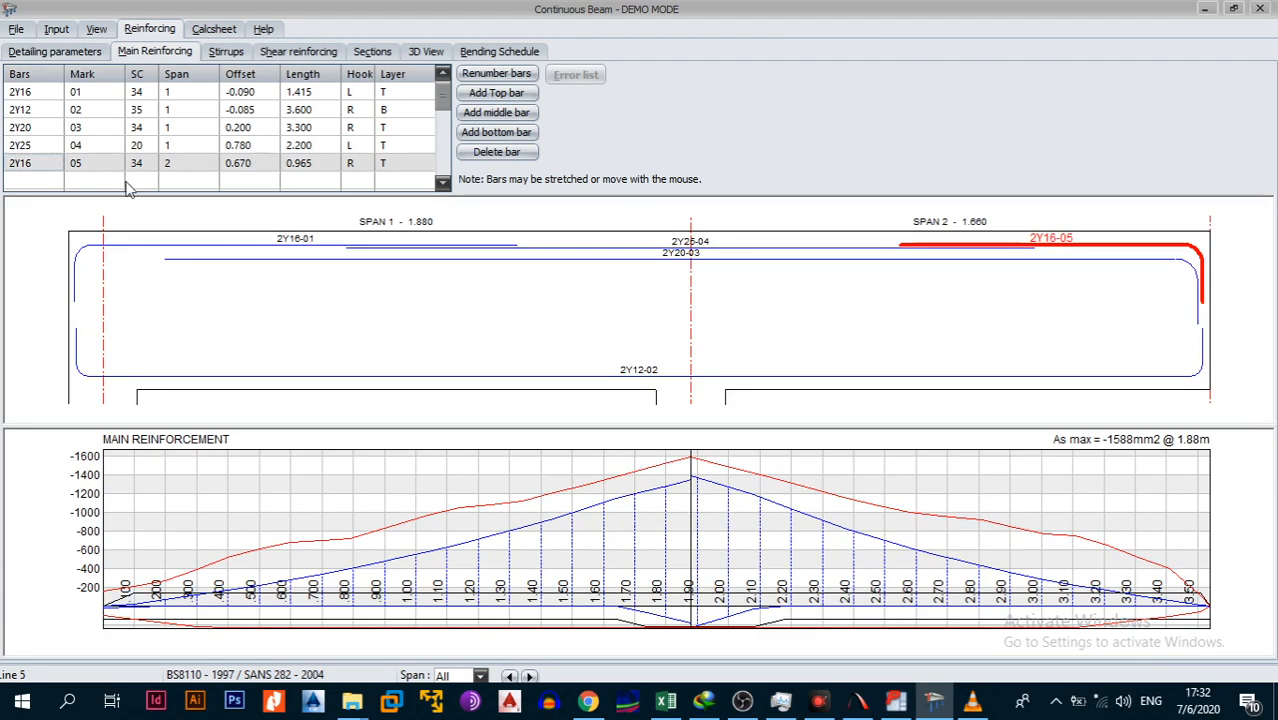
Increase the mark 04 top bars over the middle support to 2Y32.
left_click(716, 250)
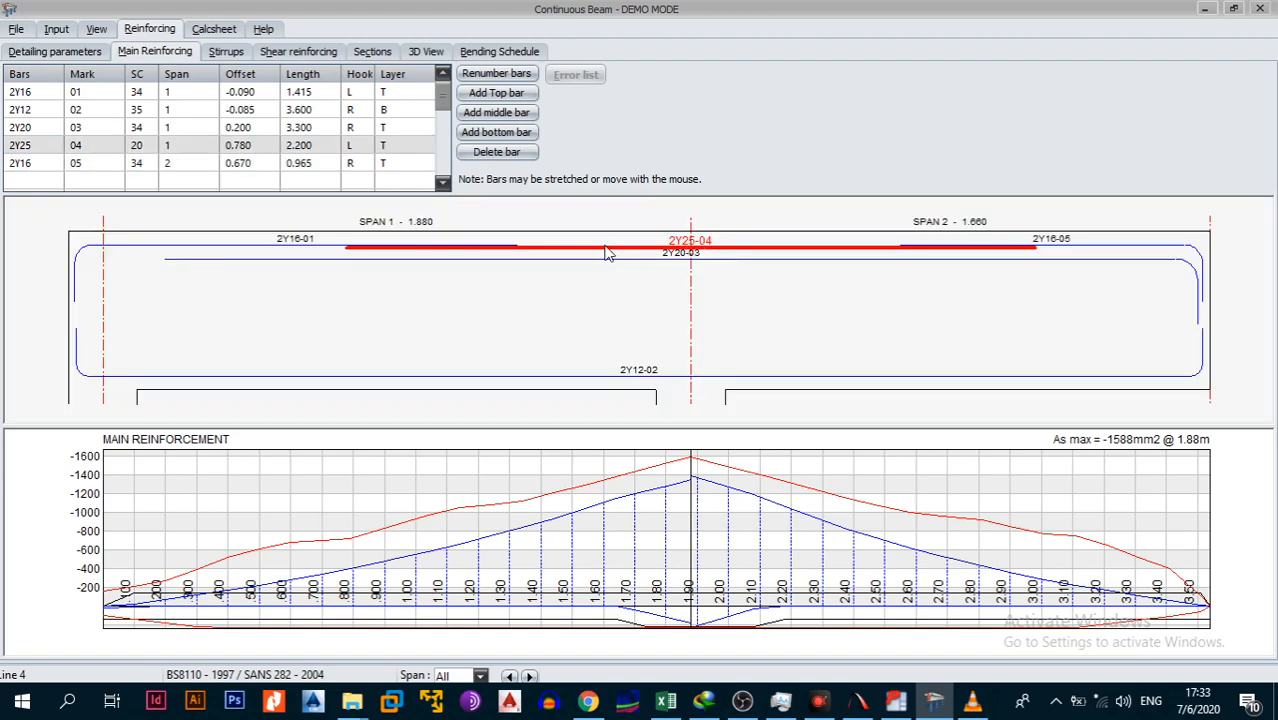
double_click(50, 145)
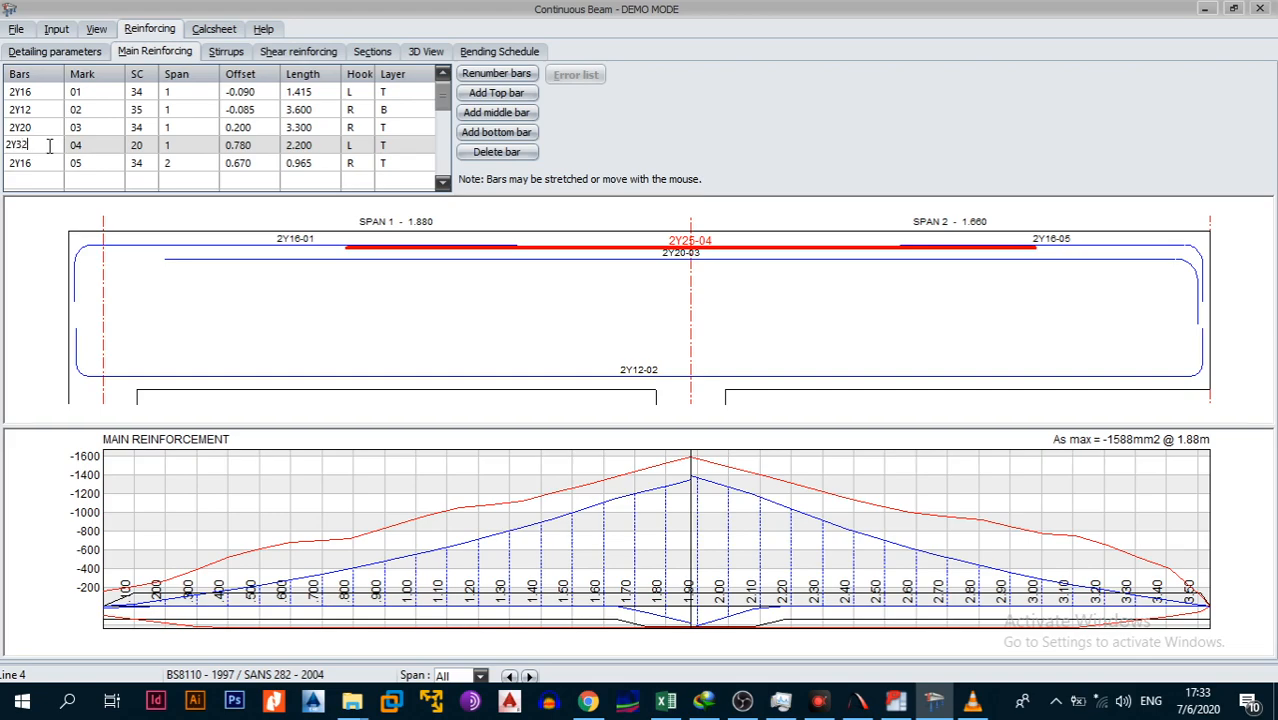
type("32")
left_click(34, 167)
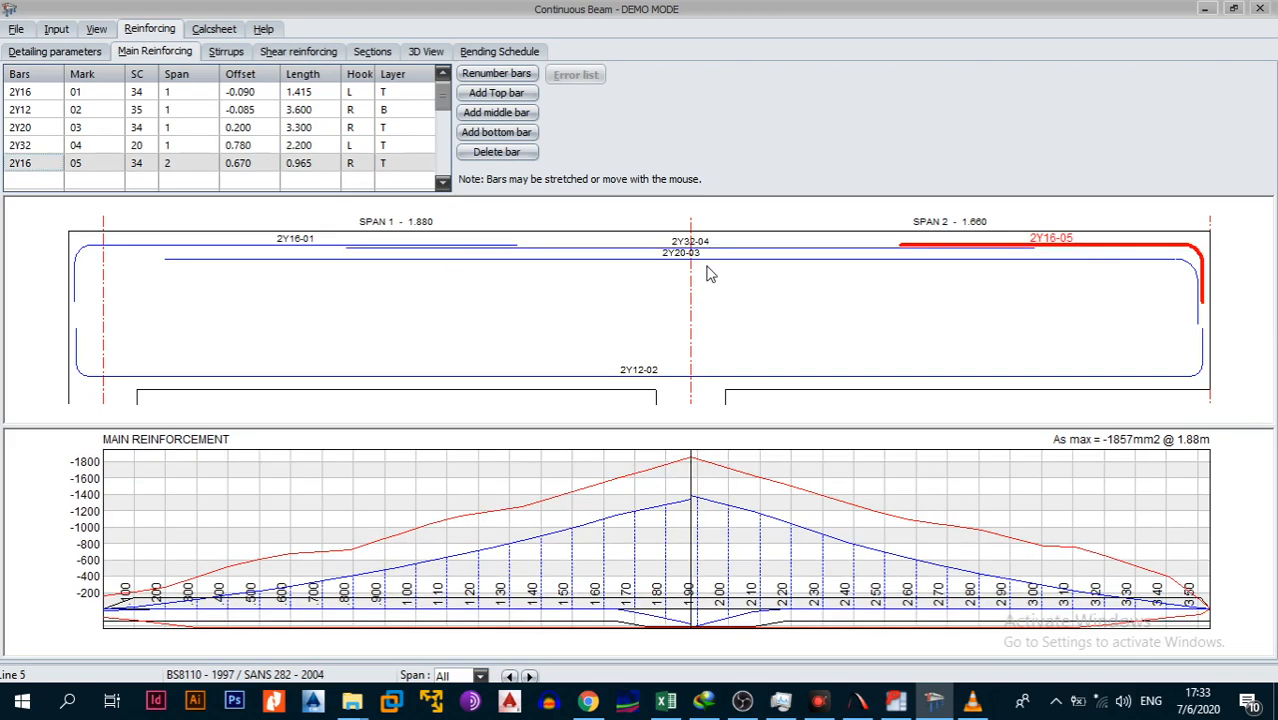
Delete the long hooked top bar 2Y20-03 from the main reinforcement and confirm the deletion.
left_click(714, 258)
left_click(1118, 250)
left_click(1135, 264)
left_click(500, 153)
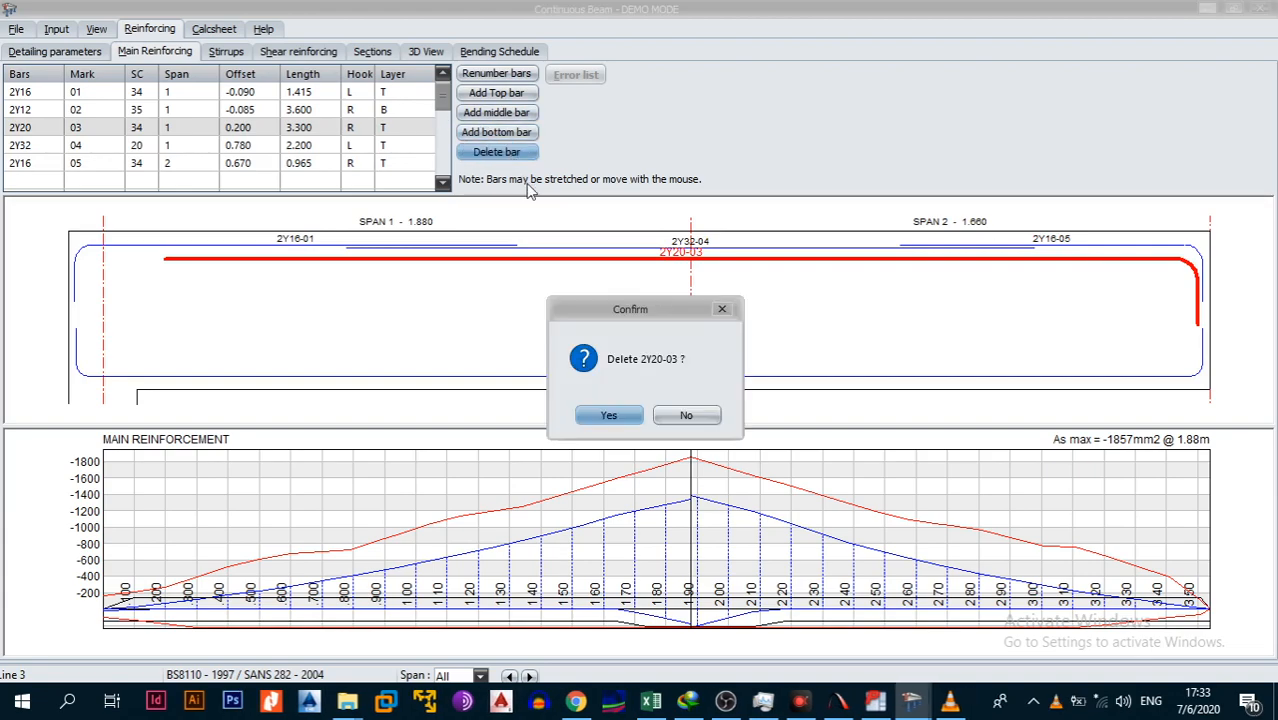
left_click(634, 418)
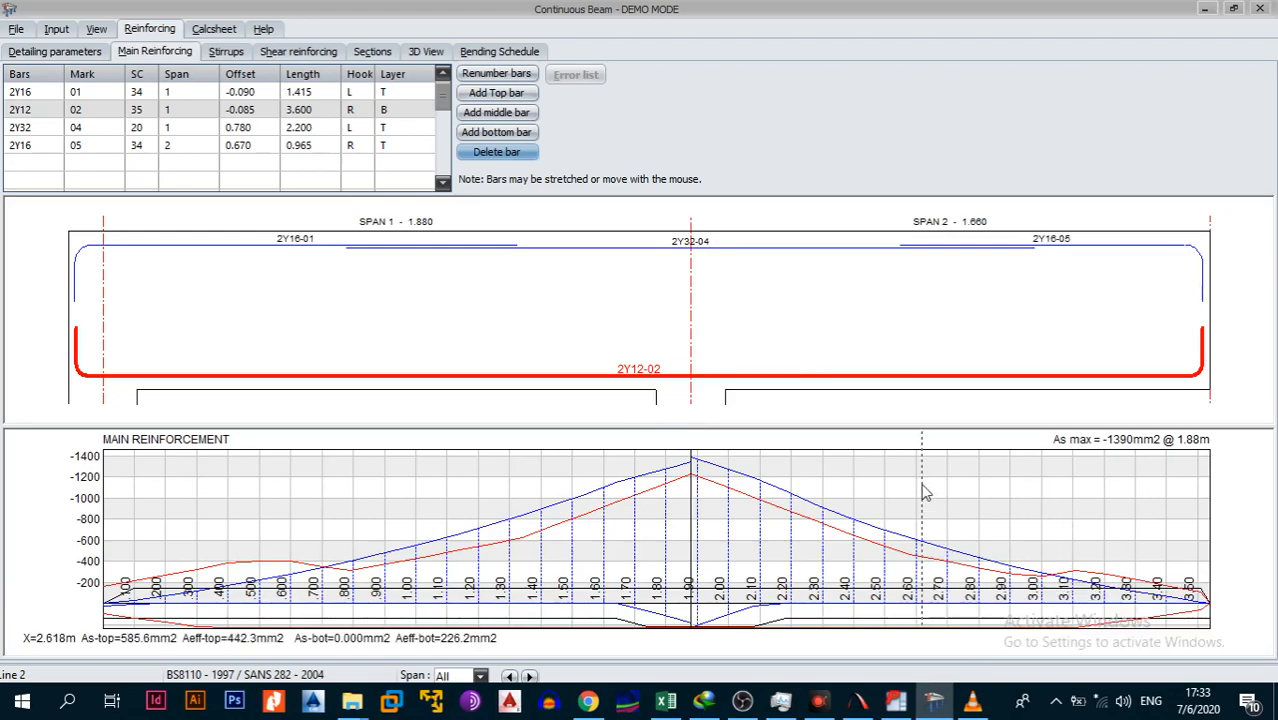
Add one 16 mm top bar and stretch it over the middle support to a length of about 1.345 m.
left_click(37, 128)
left_click(37, 149)
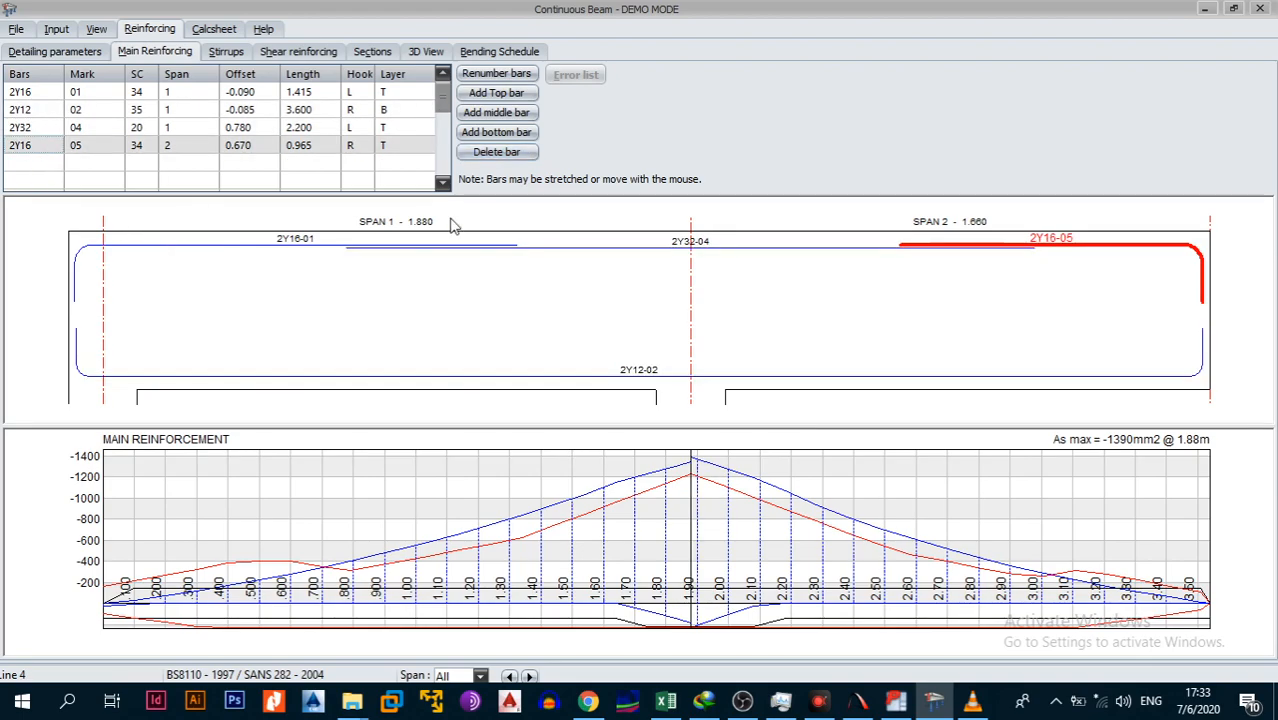
left_click(482, 93)
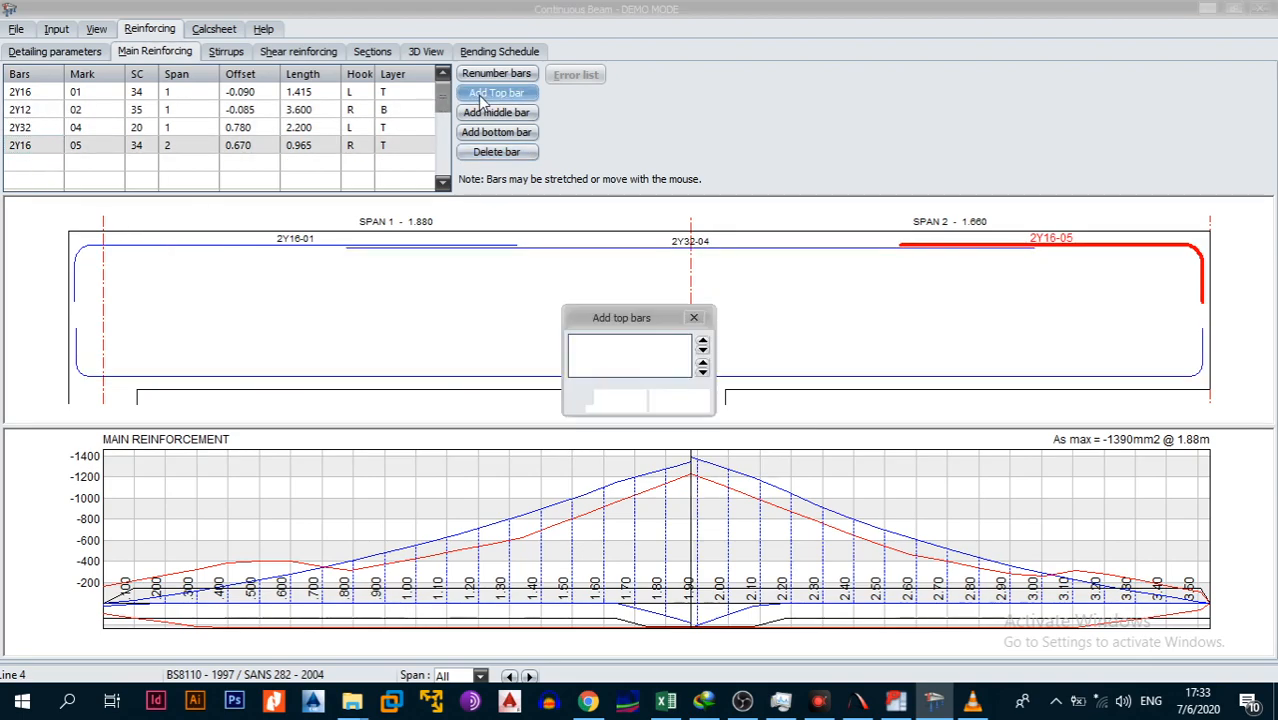
left_click(703, 351)
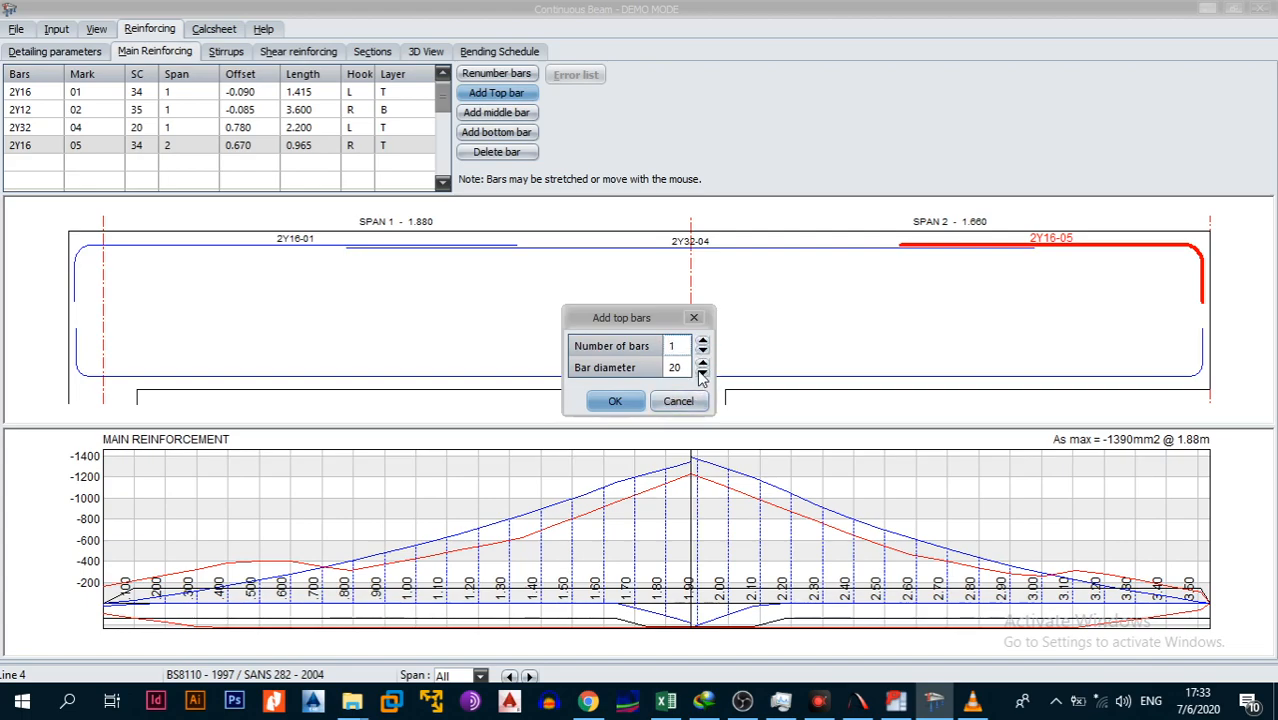
left_click(615, 401)
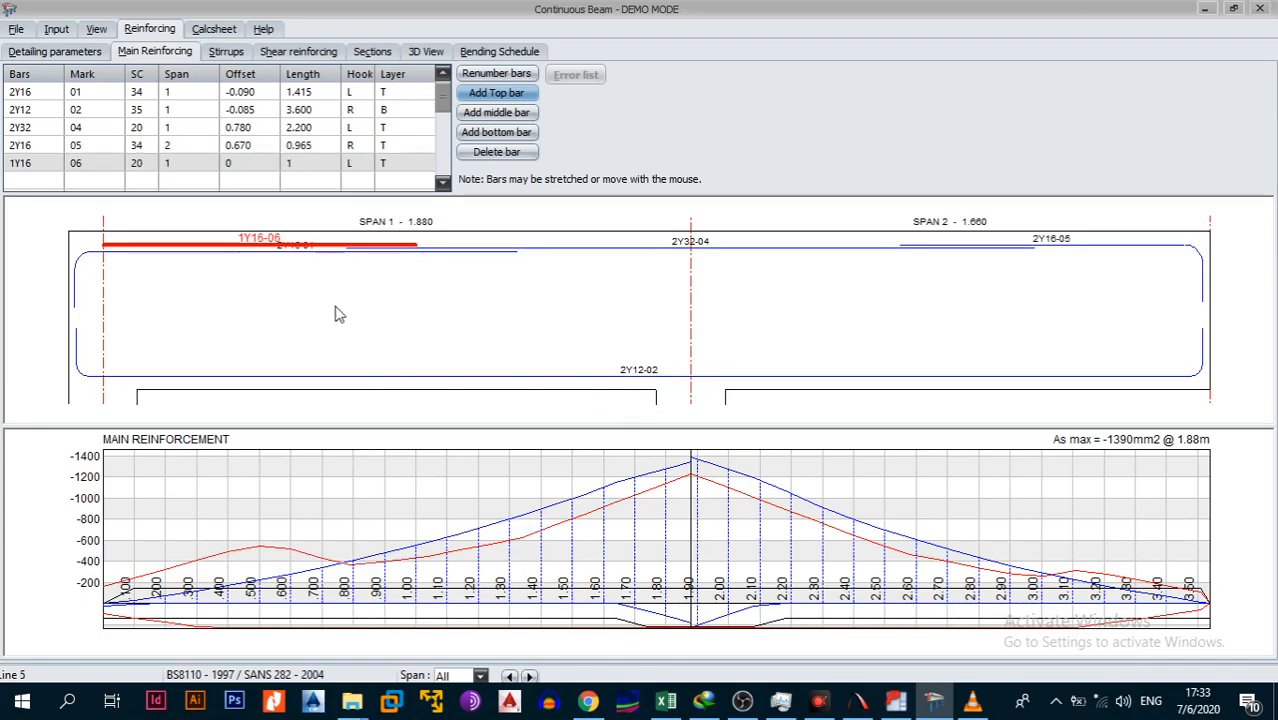
left_click_drag(414, 245, 906, 249)
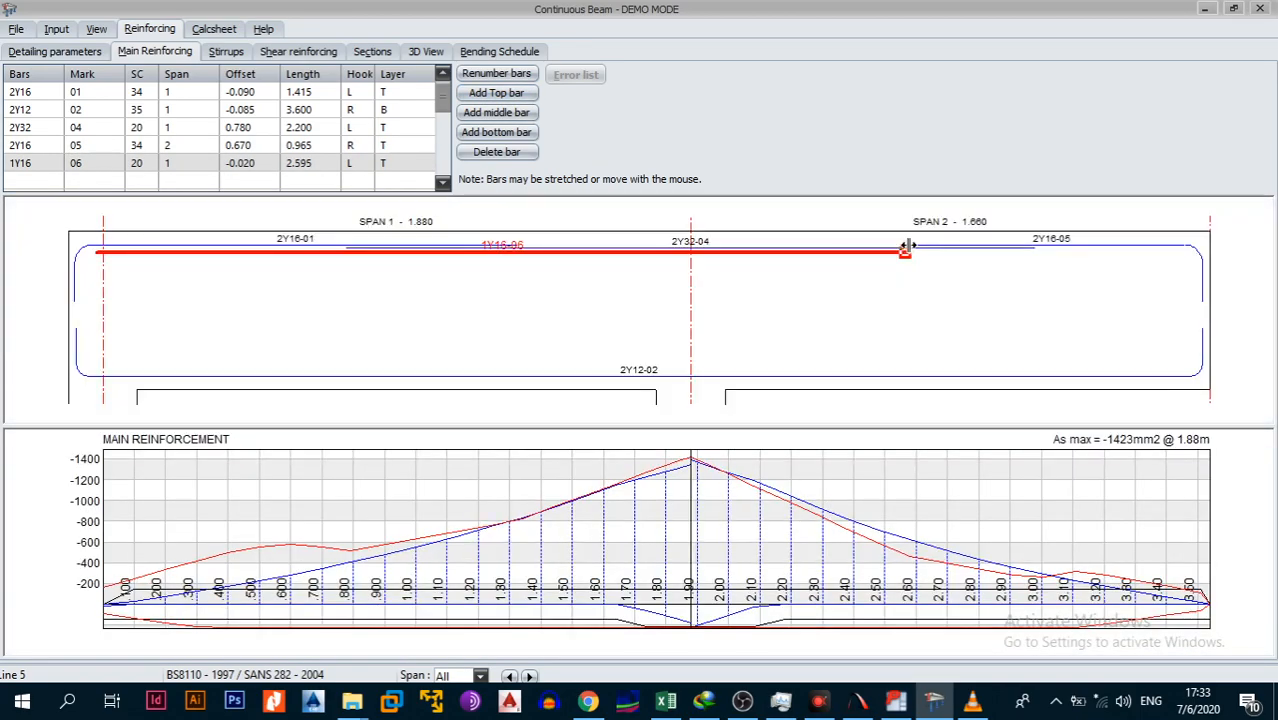
left_click_drag(100, 252, 487, 252)
Stretch the straight 2Y32-04 top bars outwards across both spans to a length of about 3.370 m.
left_click(366, 254)
left_click_drag(349, 251, 240, 254)
left_click_drag(1030, 250, 1166, 254)
left_click_drag(240, 250, 108, 251)
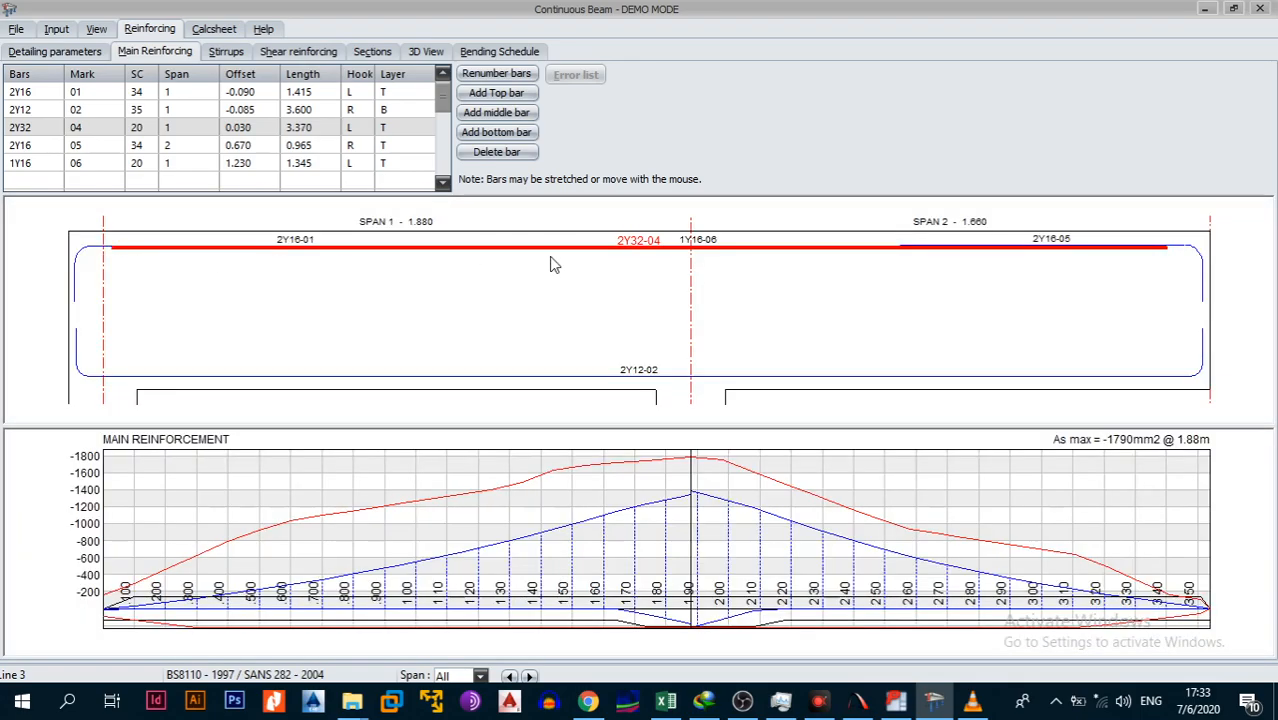
Delete the hooked top bar 2Y16-01 in span 1 and confirm the deletion.
left_click(490, 248)
left_click(84, 262)
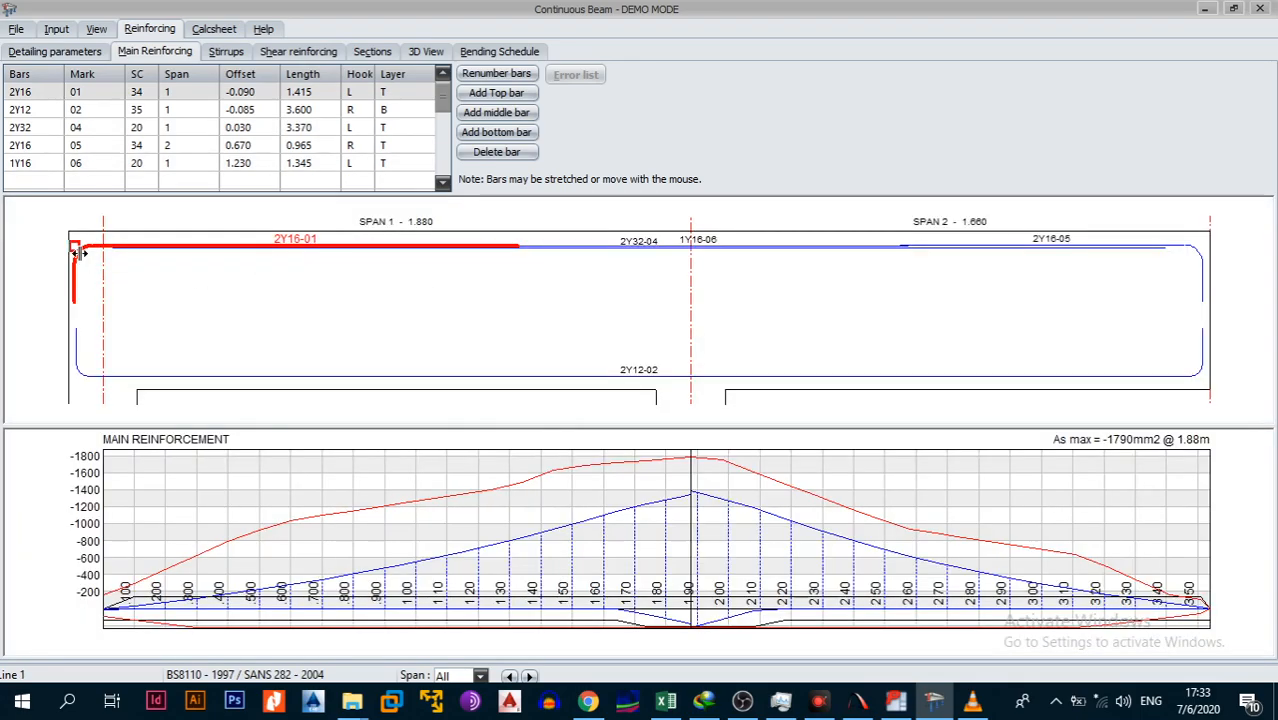
left_click(496, 152)
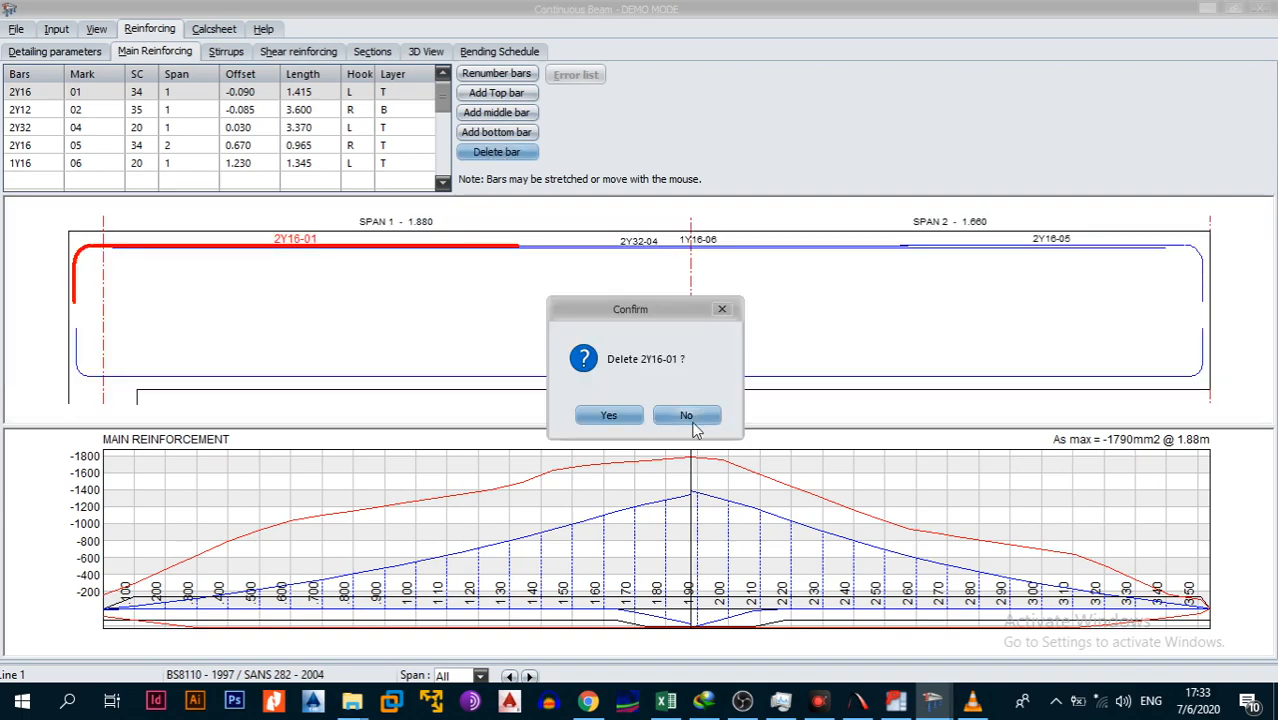
left_click(616, 416)
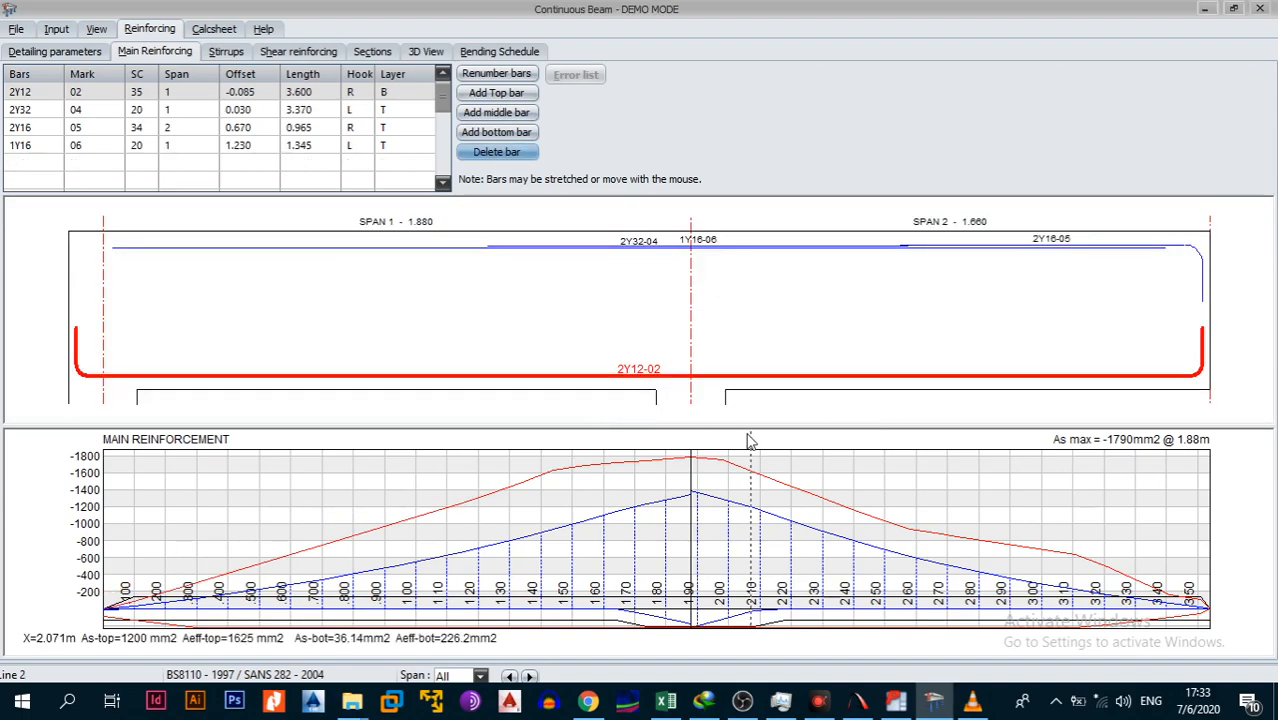
Delete the hooked top bar 2Y16-05 in span 2 and confirm the deletion.
left_click(1129, 252)
left_click(1200, 262)
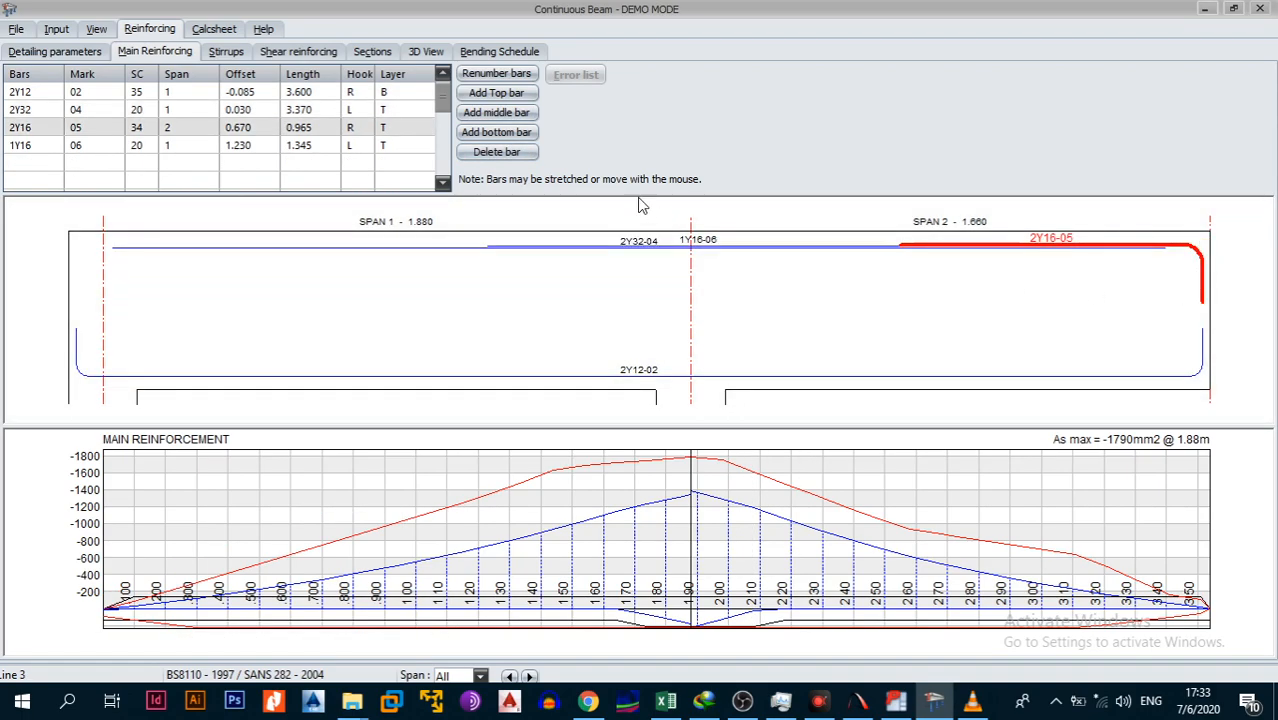
left_click(519, 151)
left_click(610, 416)
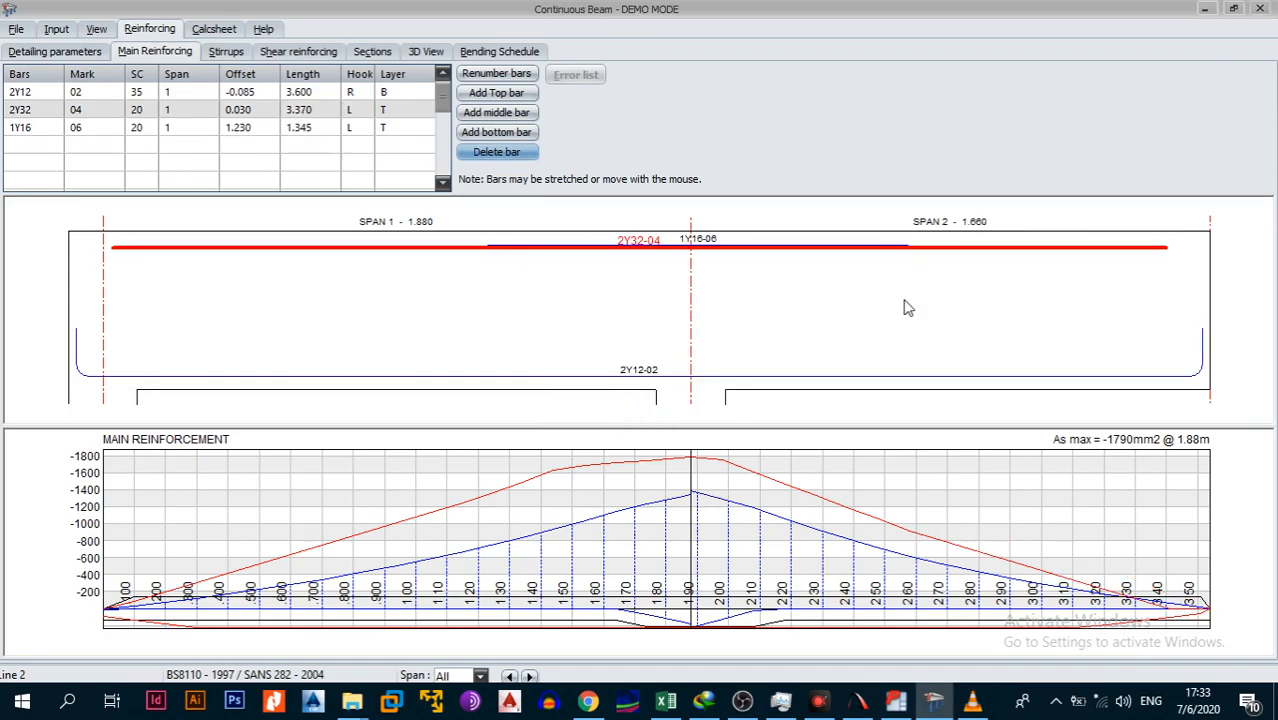
Stretch top bar 1Y16-06 towards the outer end of span 2, to a length of about 2.165 m.
left_click(717, 244)
left_click_drag(926, 243, 1183, 242)
Set the shape code of the 2Y32-04 top bars to 37 and extend their hooked end to the outer end of span 1.
left_click(306, 247)
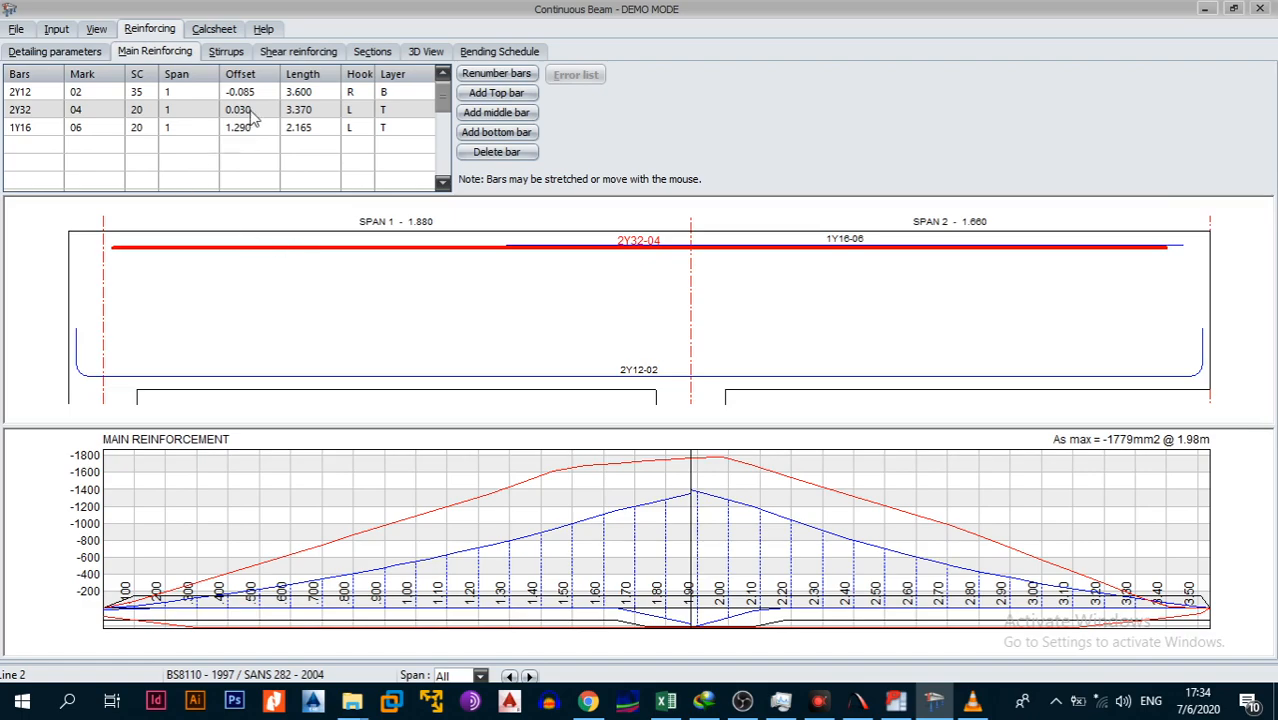
left_click(114, 130)
left_click(141, 118)
left_click(155, 110)
type("37")
key("Return")
left_click(155, 132)
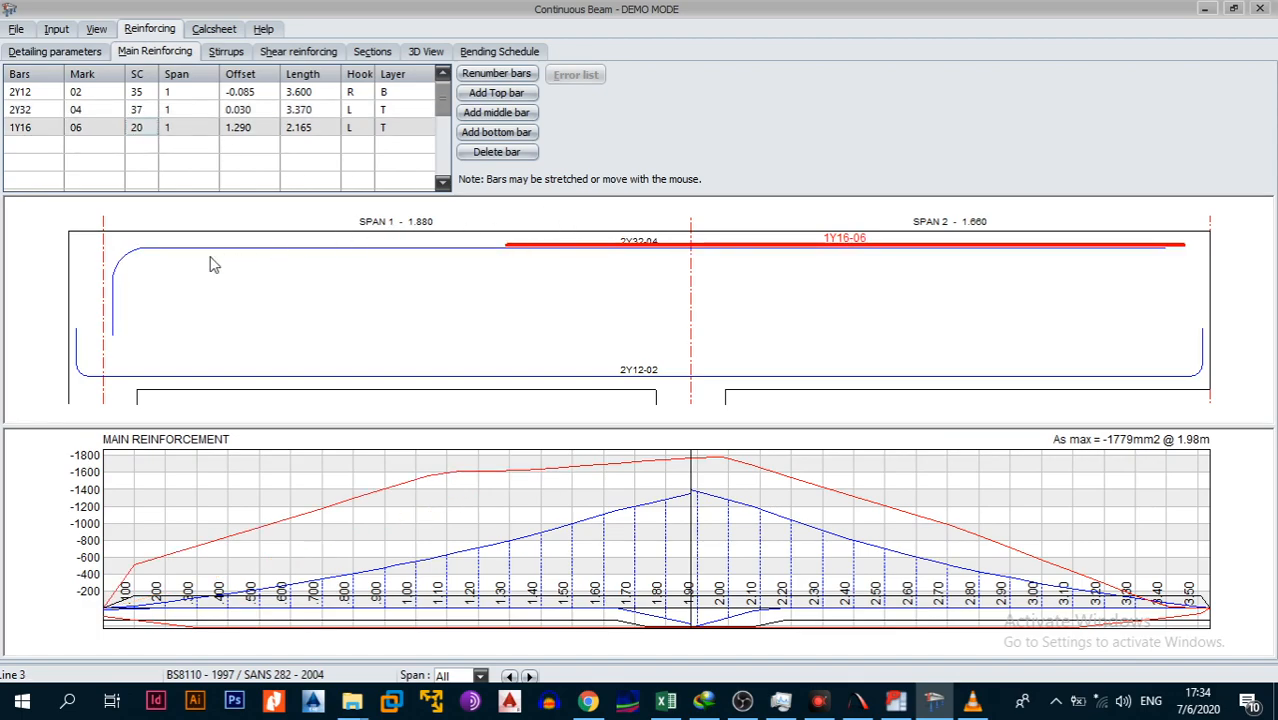
left_click(134, 257)
left_click_drag(124, 258, 75, 254)
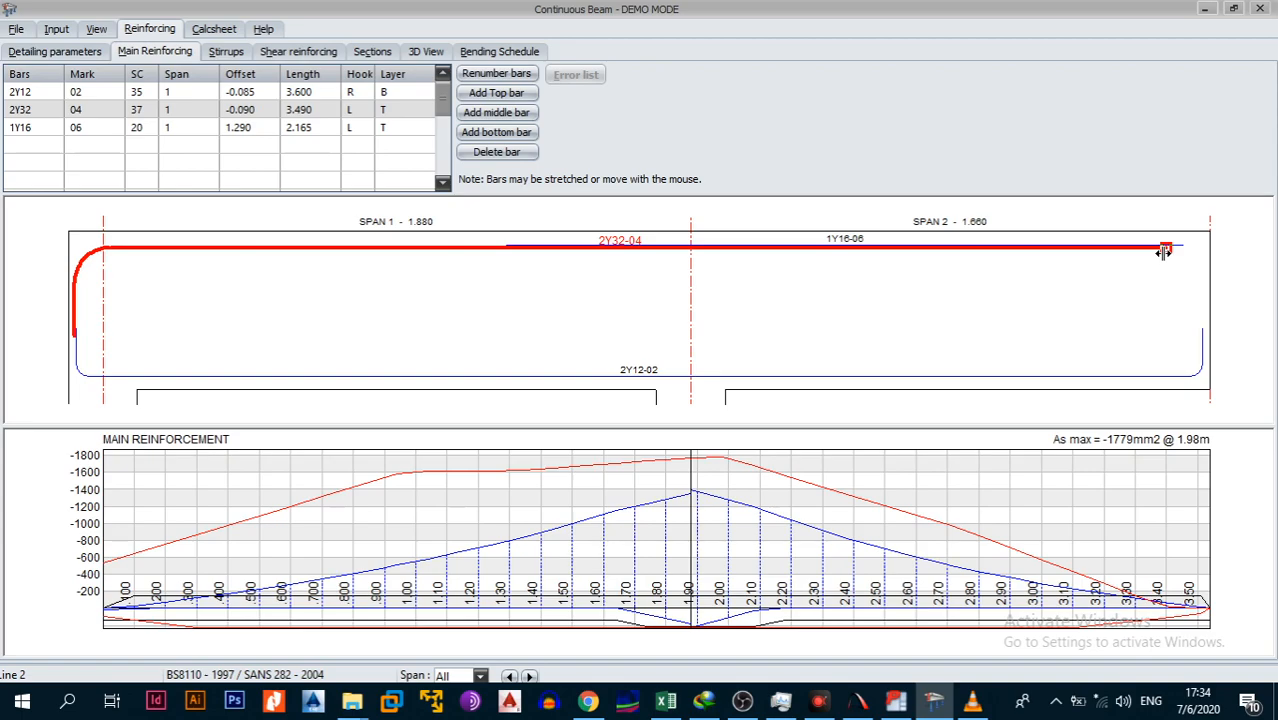
Set the 2Y32-04 shape code to 38 and extend the span 2 hook to the beam end, giving a length of about 3.610 m.
left_click(150, 126)
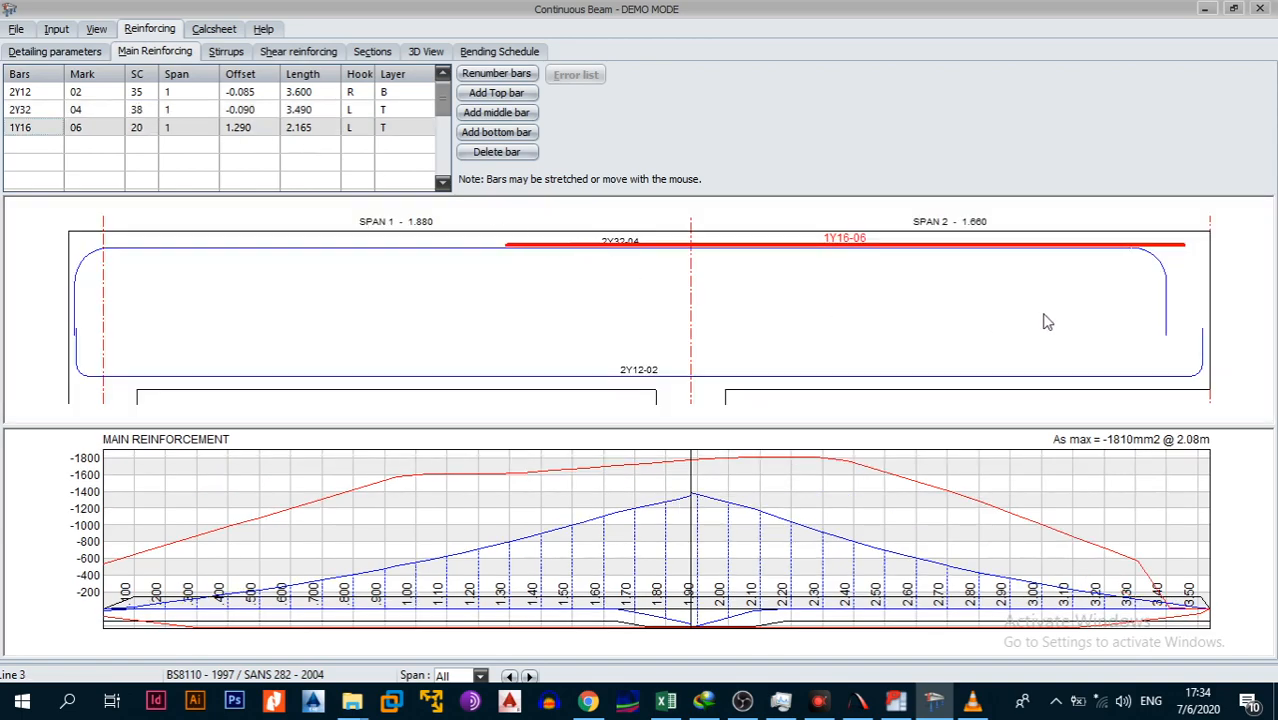
left_click(1160, 276)
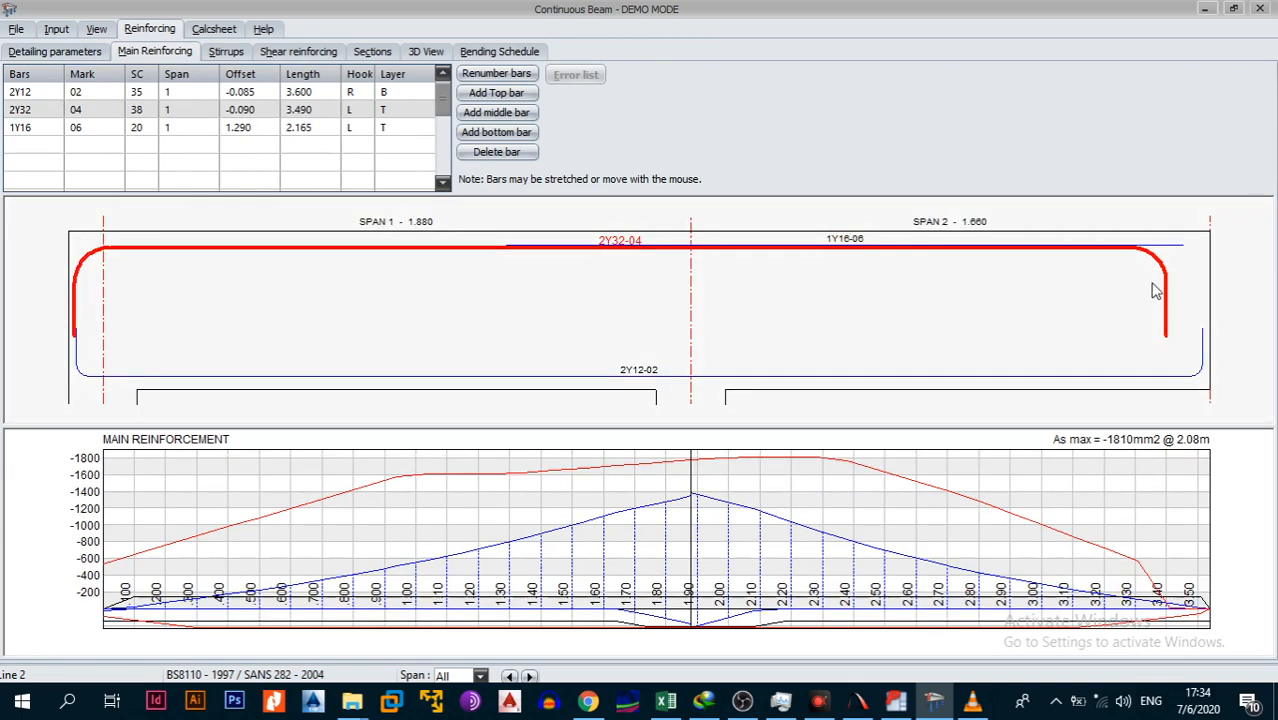
mouse_move(1166, 264)
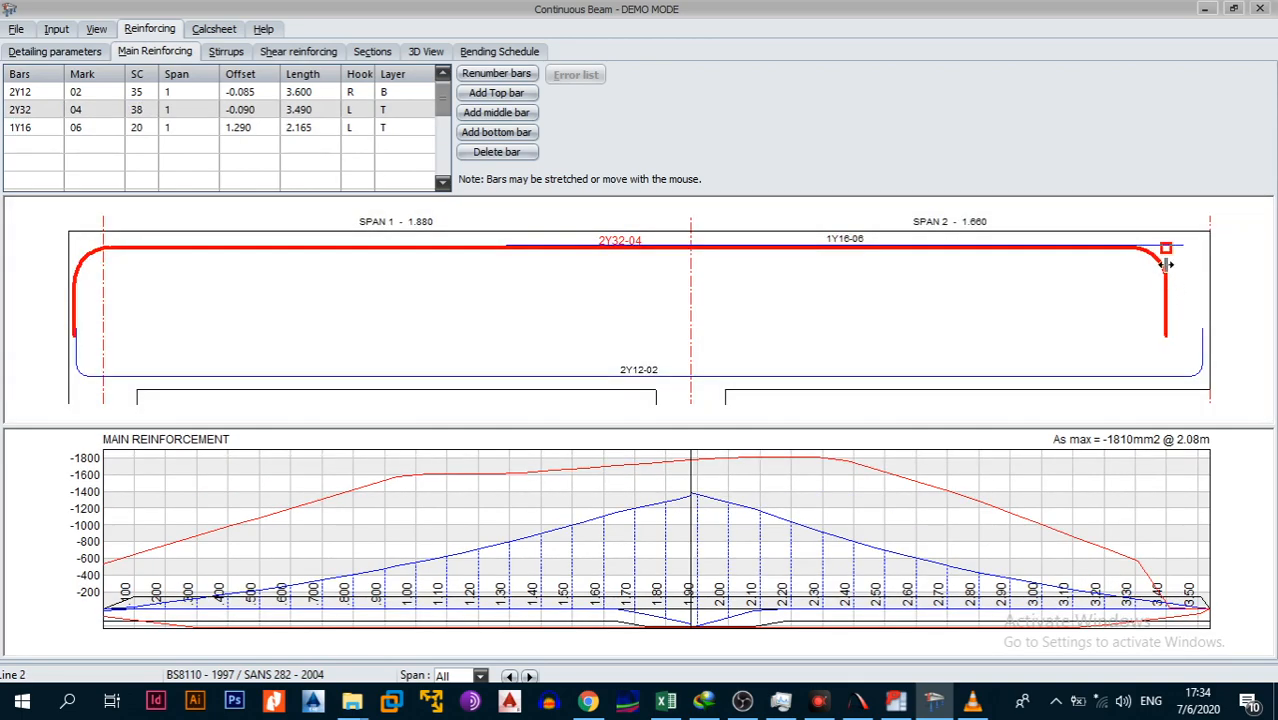
left_click_drag(1163, 263, 1203, 263)
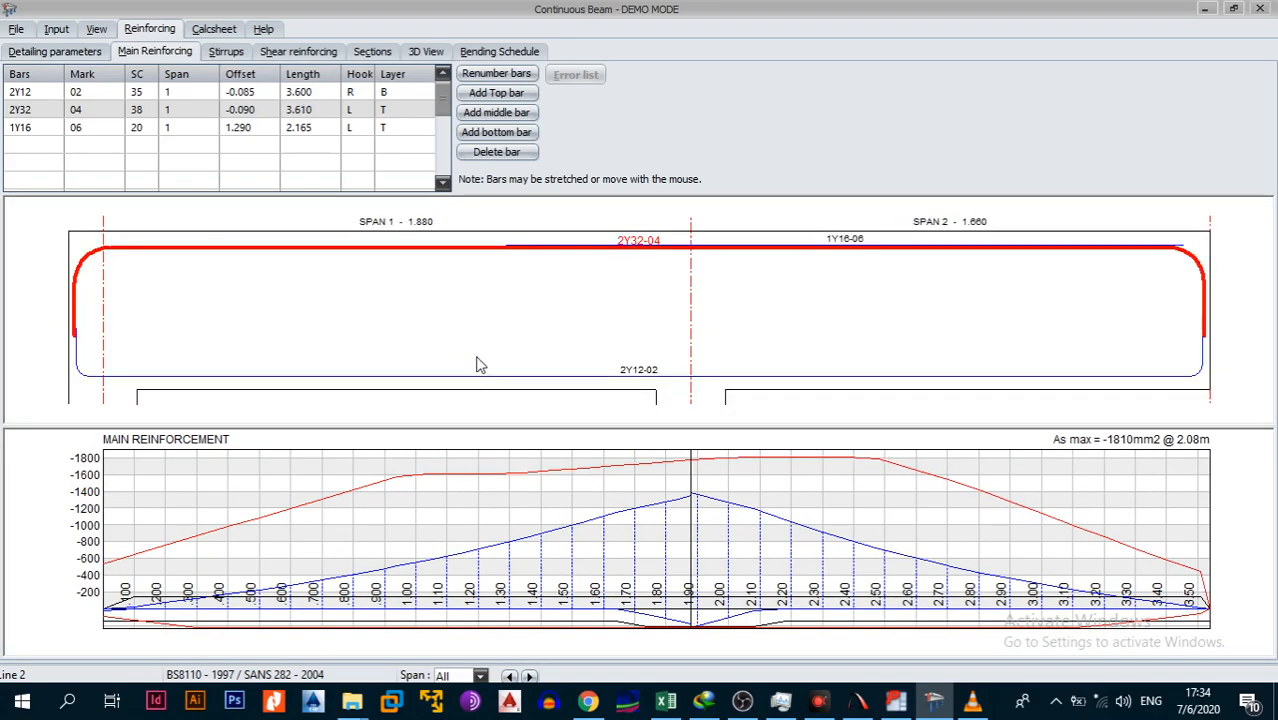
Change the straight top bar over the middle support, mark 06, to 1Y12.
left_click(842, 244)
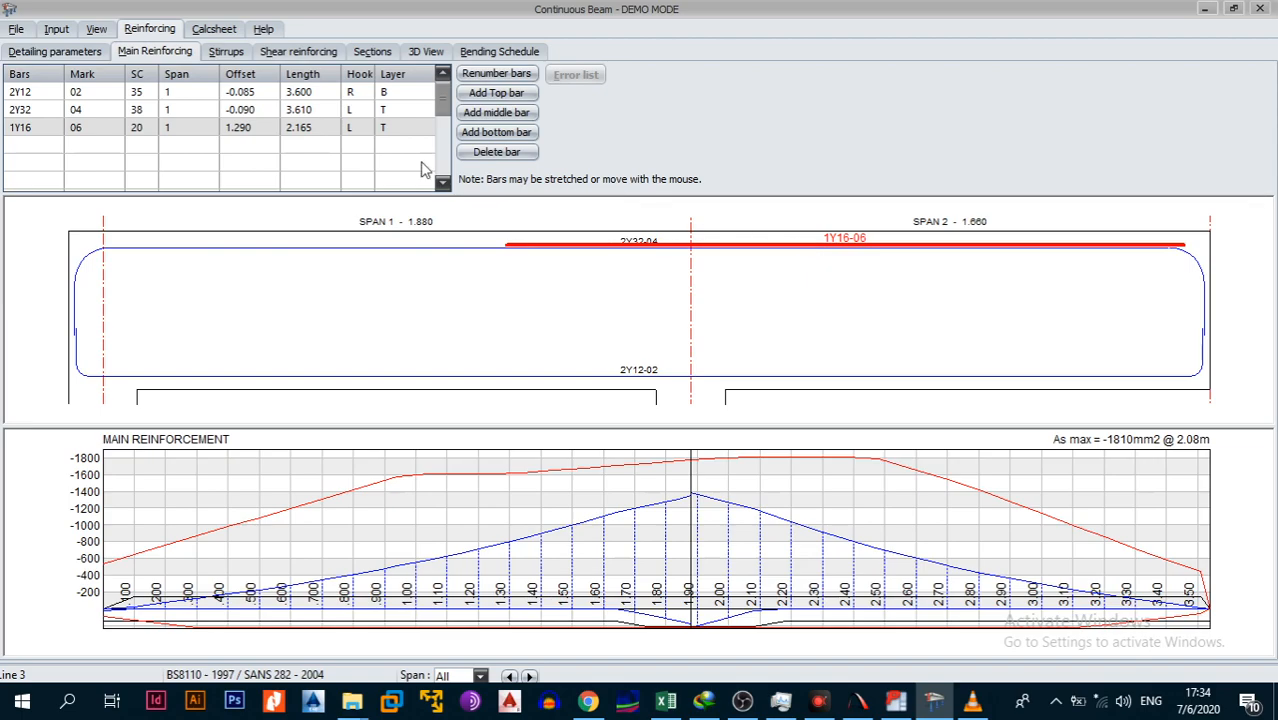
double_click(37, 128)
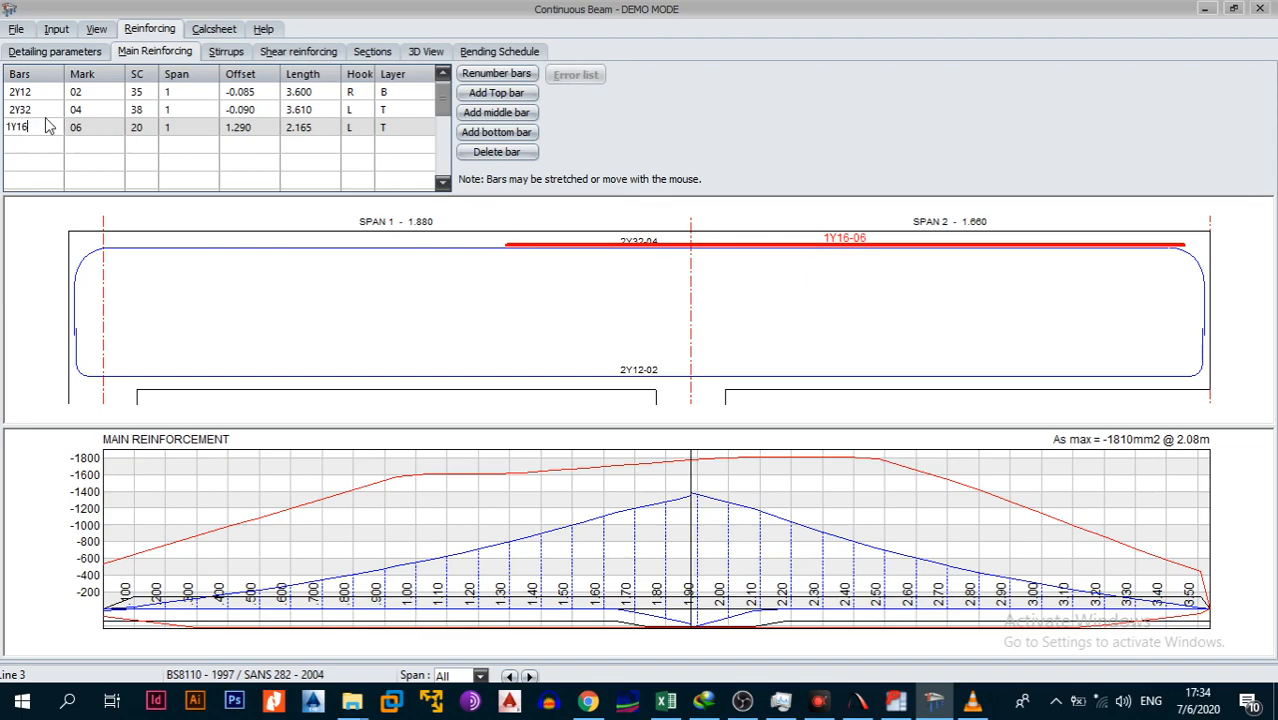
key("BackSpace")
key("BackSpace")
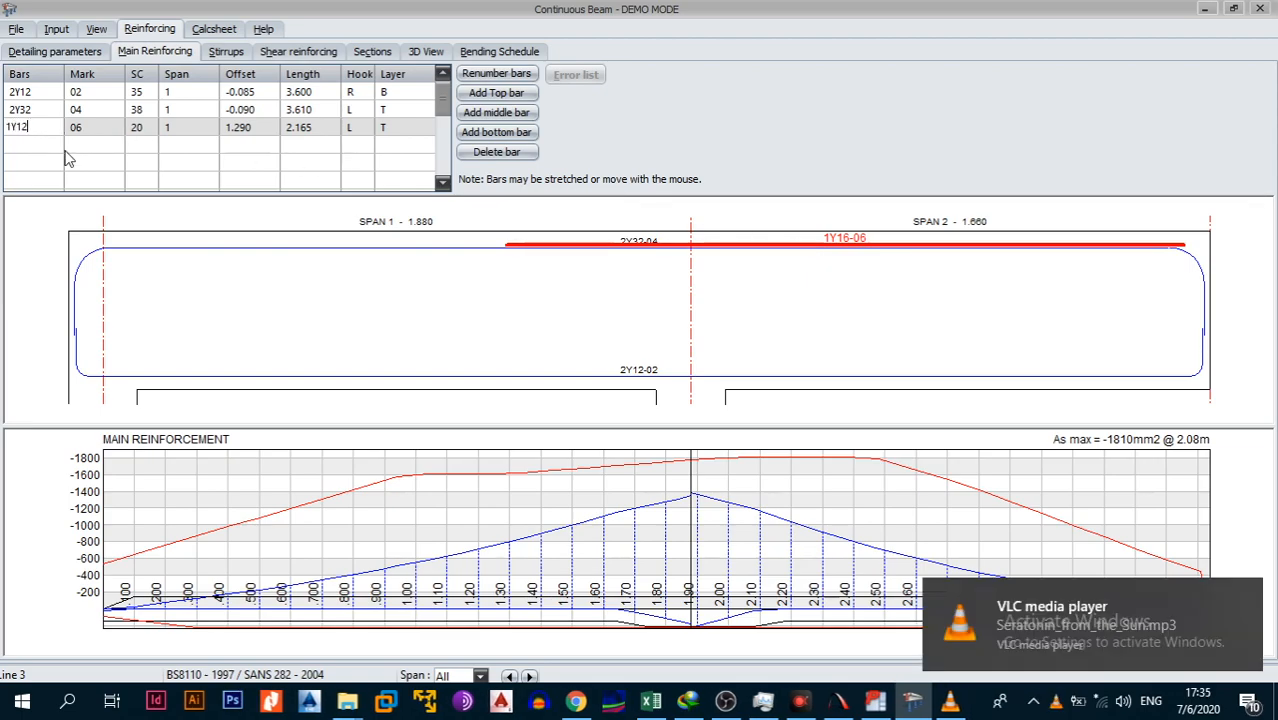
type("12")
left_click(47, 150)
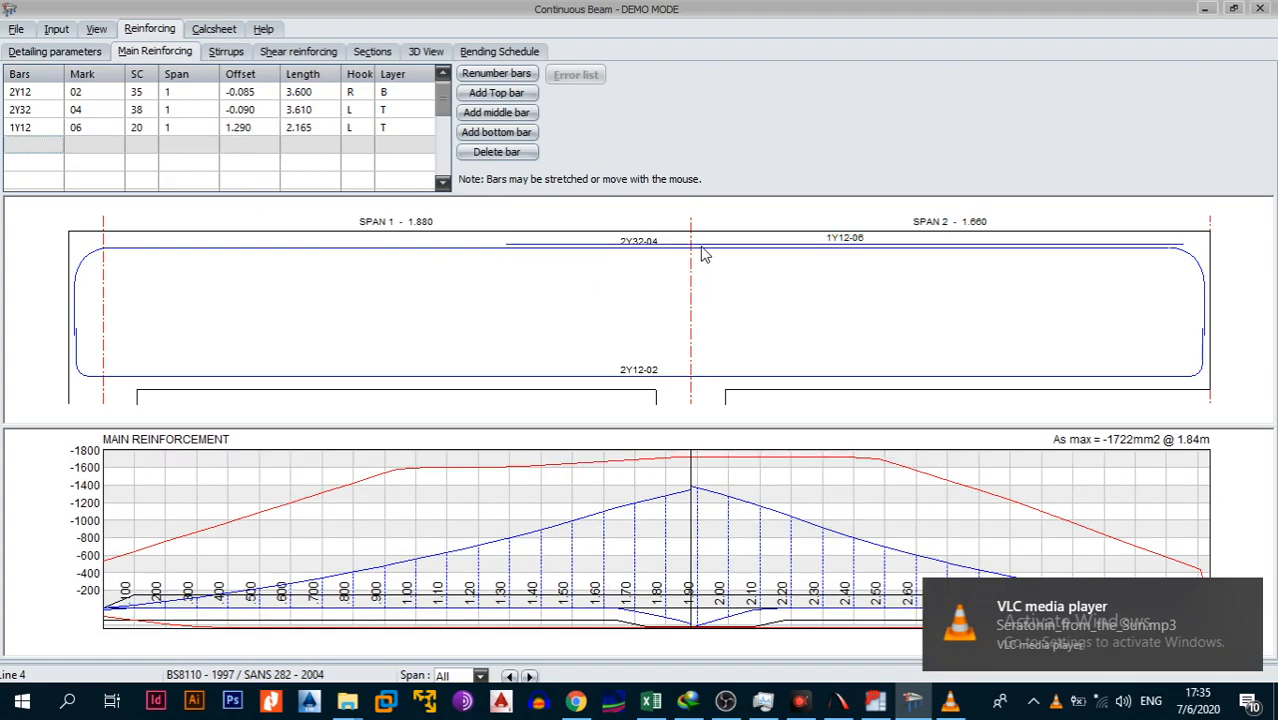
Extend top bar 1Y12-06 further into span 1 and shorten it in span 2, to an offset of about 0.935 and length 1.720 m.
left_click(785, 245)
mouse_move(509, 244)
left_mouse_down()
mouse_move(220, 240)
mouse_move(420, 244)
left_mouse_up()
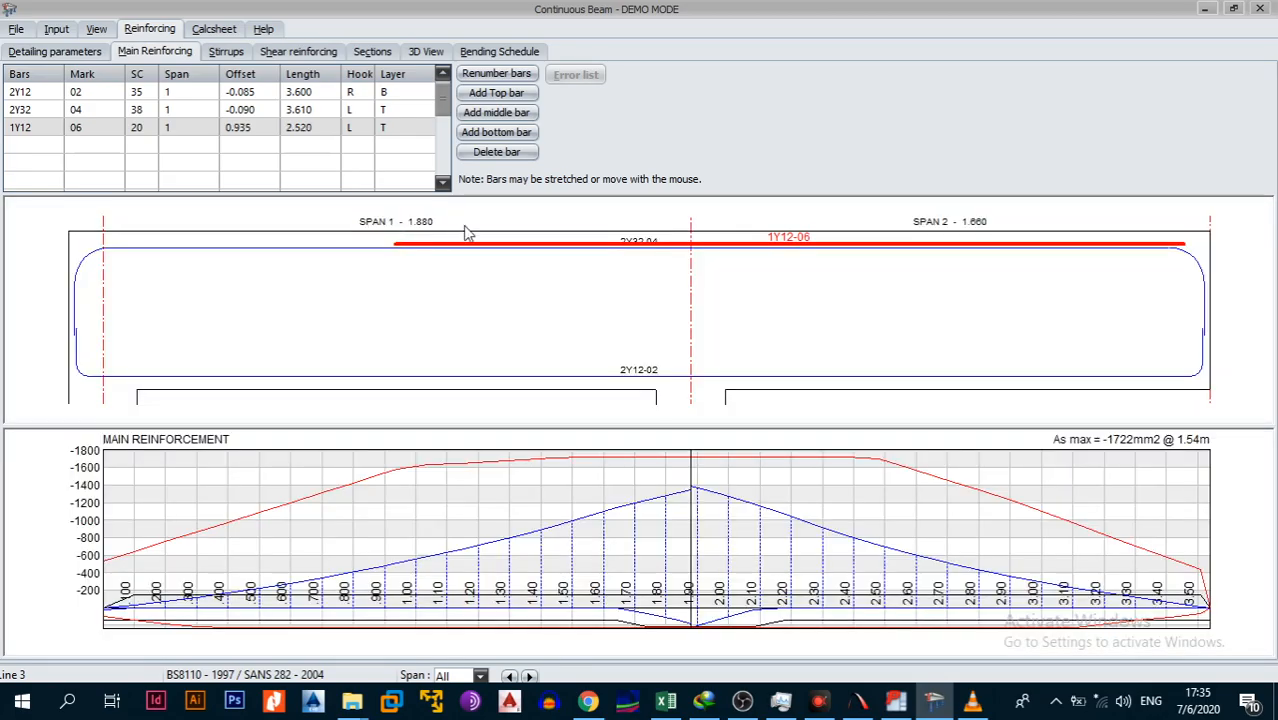
mouse_move(1185, 243)
left_mouse_down()
mouse_move(877, 251)
mouse_move(935, 246)
left_mouse_up()
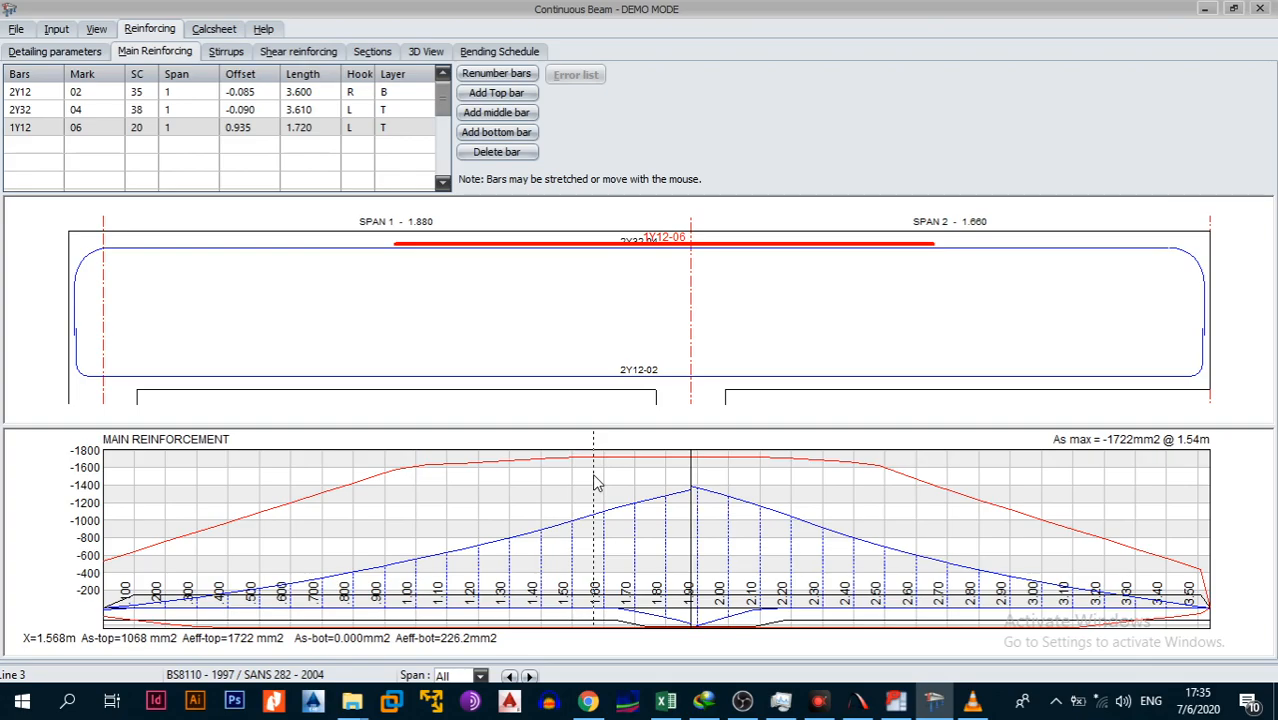
Shorten the hooked 2Y32-04 top bars from both ends to an offset of about 0.980 and a length of about 1.790 m.
left_click(161, 248)
left_click_drag(73, 259, 408, 252)
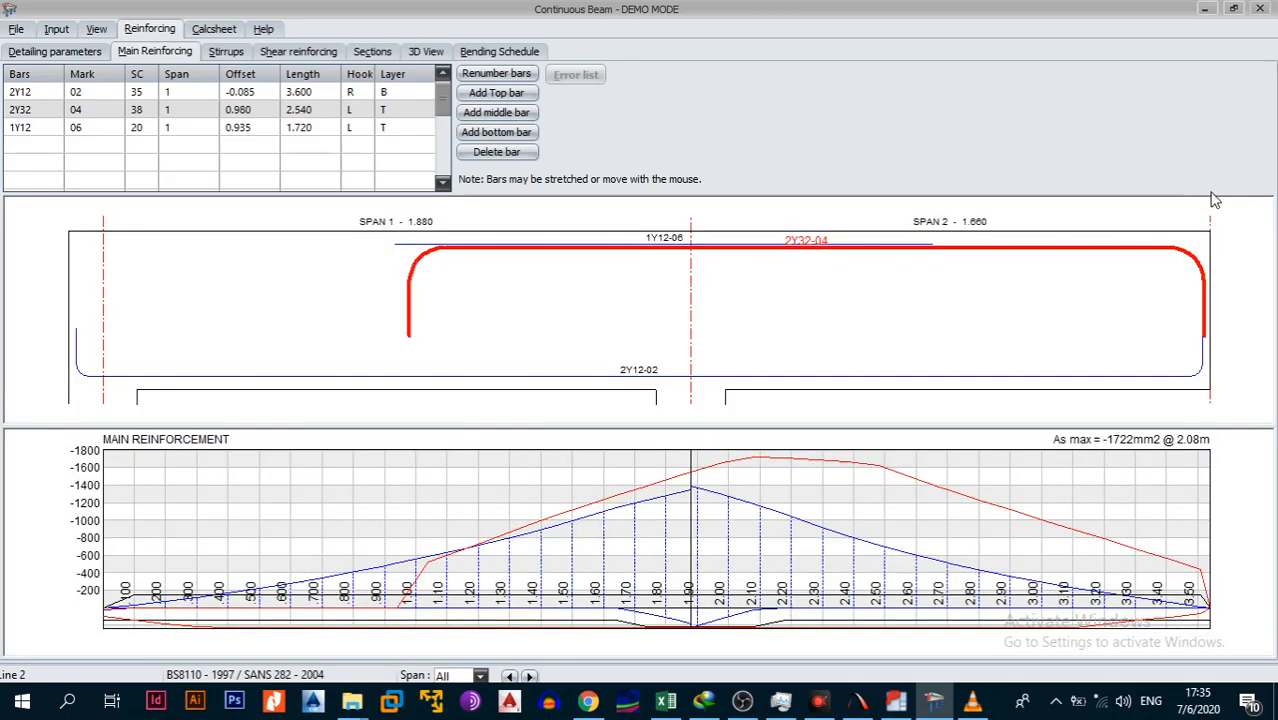
mouse_move(1198, 257)
left_mouse_down()
mouse_move(960, 271)
mouse_move(981, 267)
left_mouse_up()
Stretch the mark 06 top bar towards the outer end of span 2, to about 2.570 m long, and change it to 1Y16.
left_click_drag(848, 249, 1198, 241)
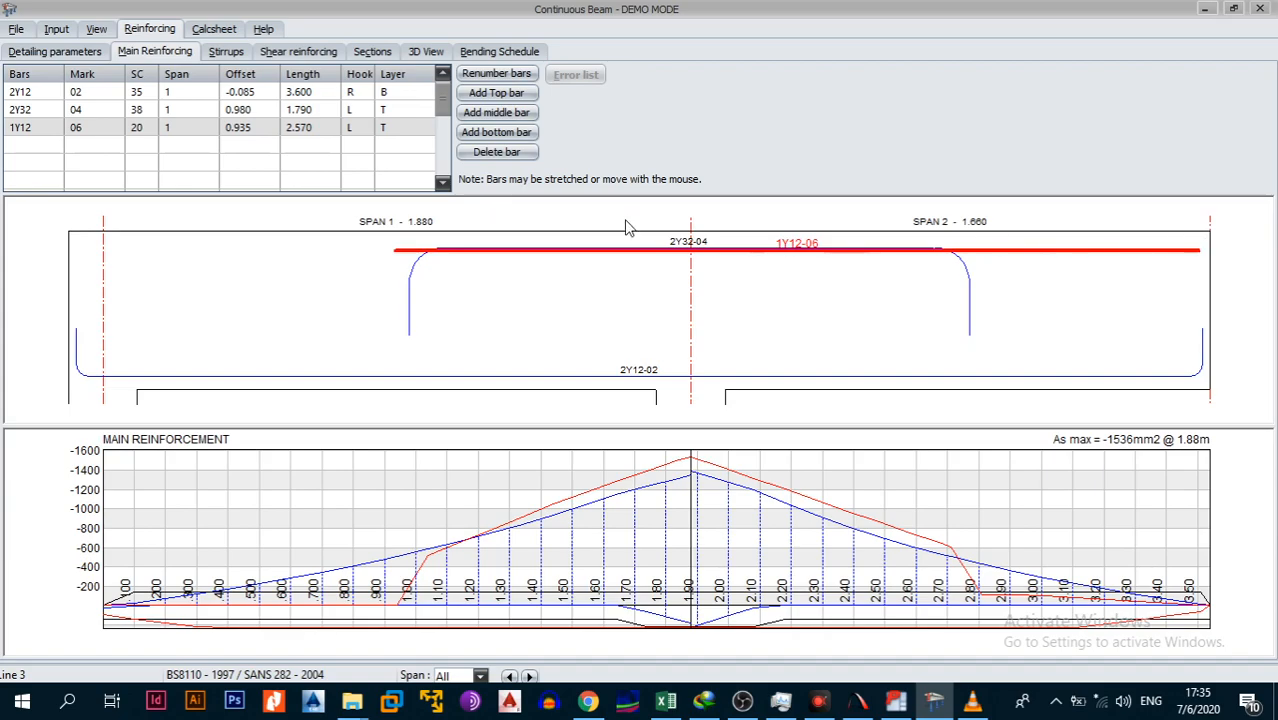
left_click(44, 127)
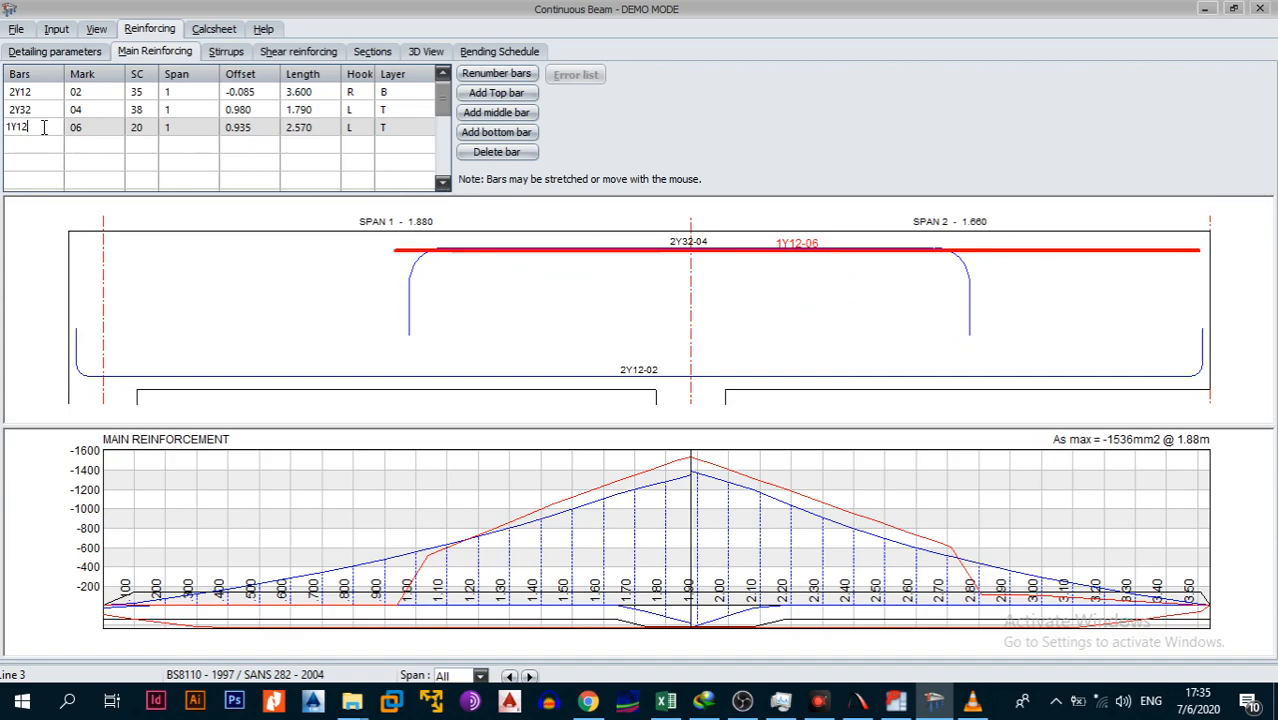
type("16")
left_click(44, 140)
left_click(45, 128)
key("BackSpace")
key("BackSpace")
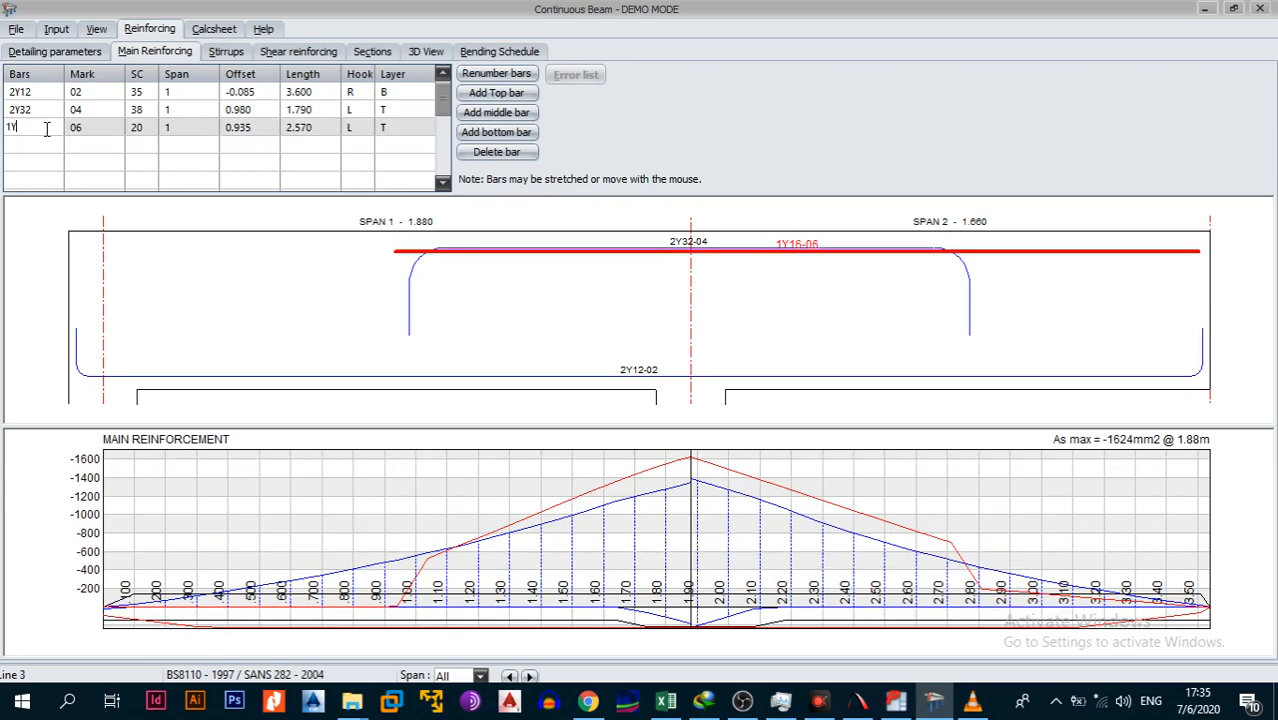
type("16")
left_click(47, 148)
Stretch the span 2 hook of the 2Y32-04 top bars to the beam end, to a length of about 2.530 m.
left_click(1155, 265)
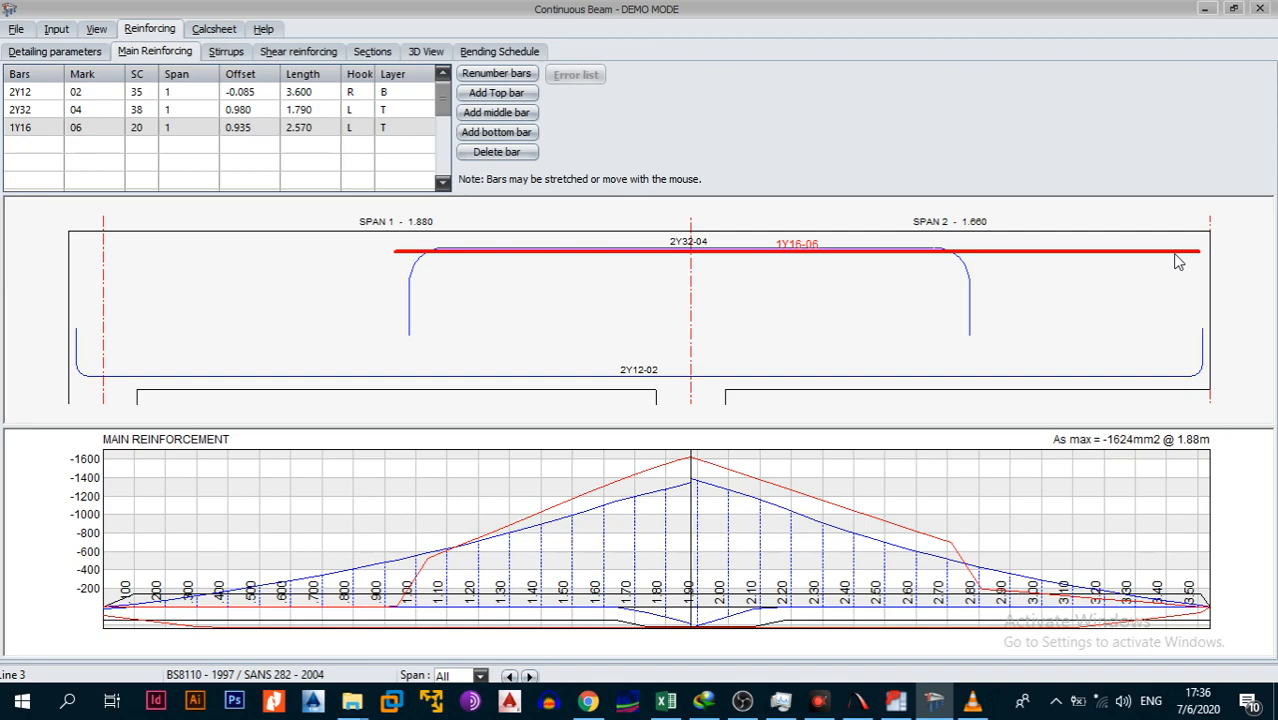
left_click(968, 284)
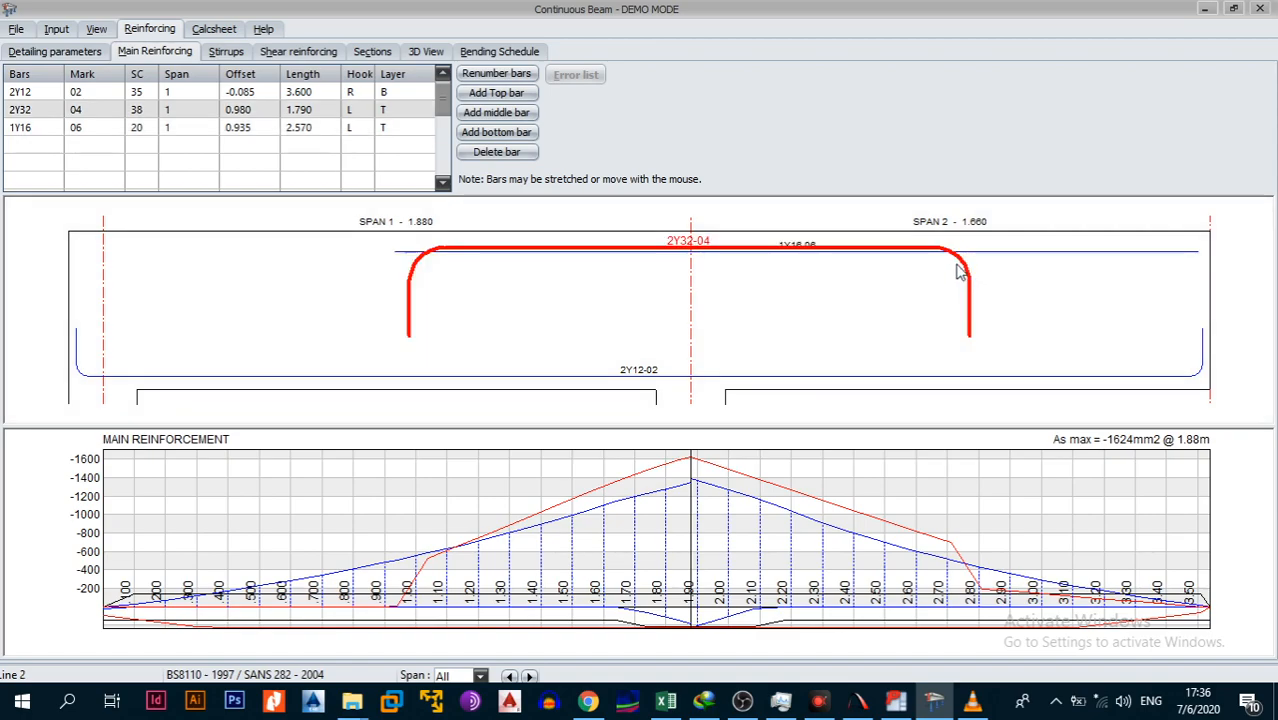
left_click_drag(968, 252, 1201, 256)
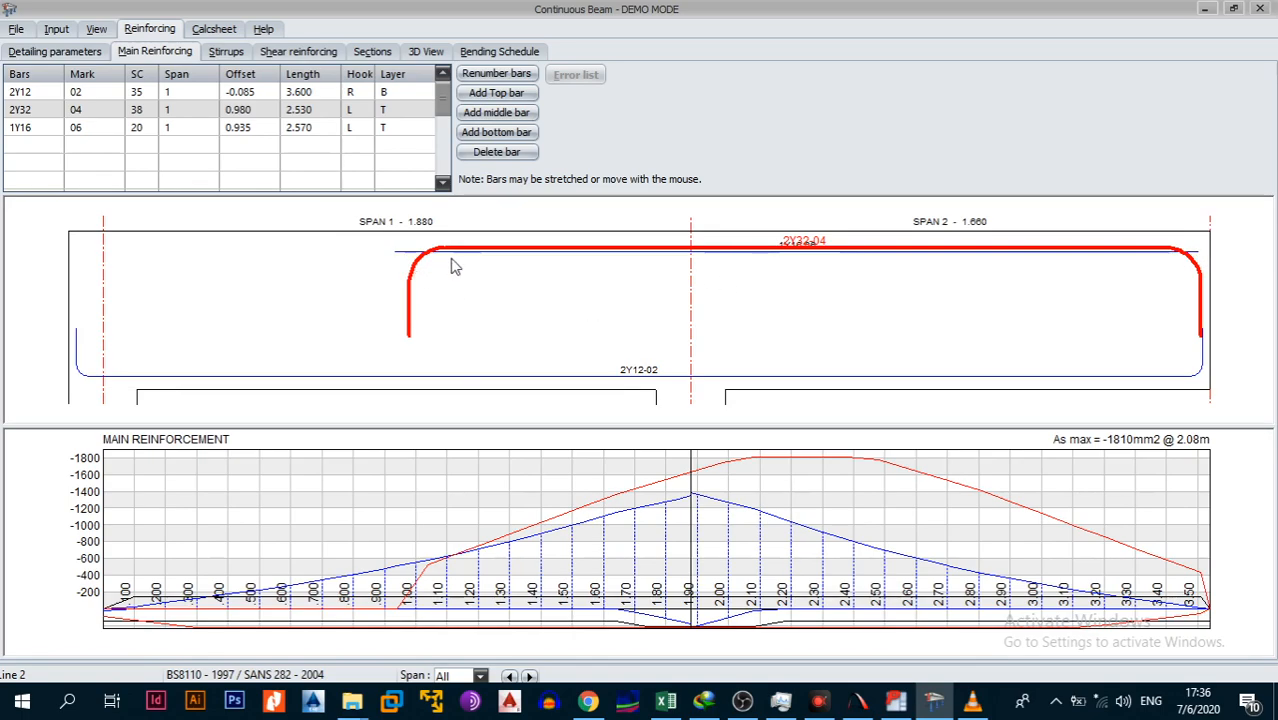
Shorten the 2Y32-04 top bars in span 2 to a length of about 1.905 m.
left_click(1178, 253)
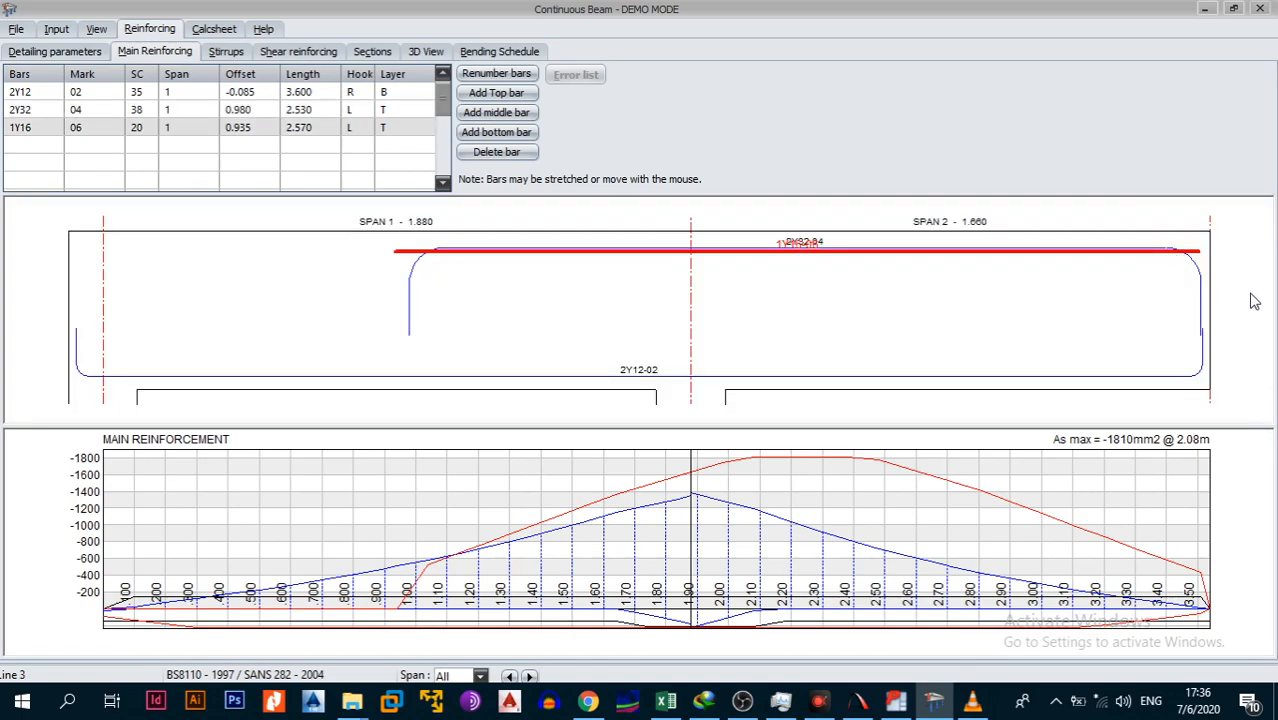
left_click_drag(1201, 290, 1201, 250)
left_click_drag(1012, 245, 1005, 246)
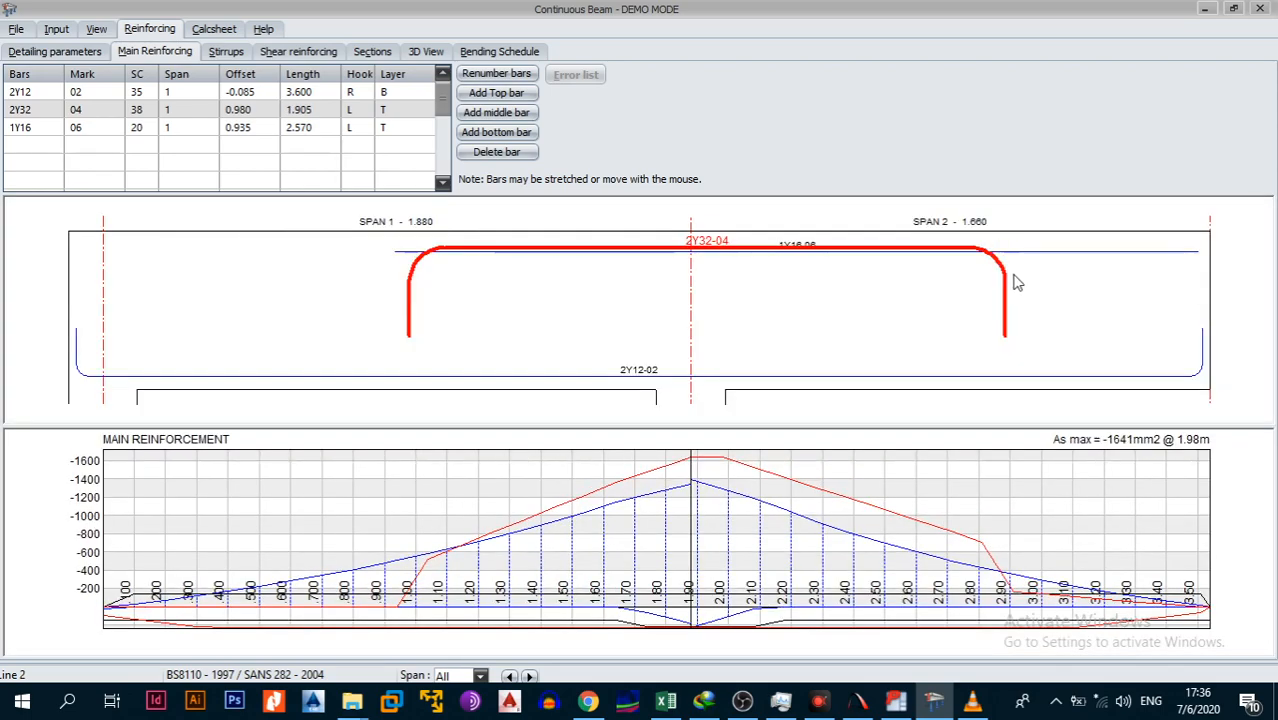
Set the shape code of the 2Y32-04 top bars to 20 and select them in the beam elevation.
left_click(138, 110)
type("20")
left_click(141, 144)
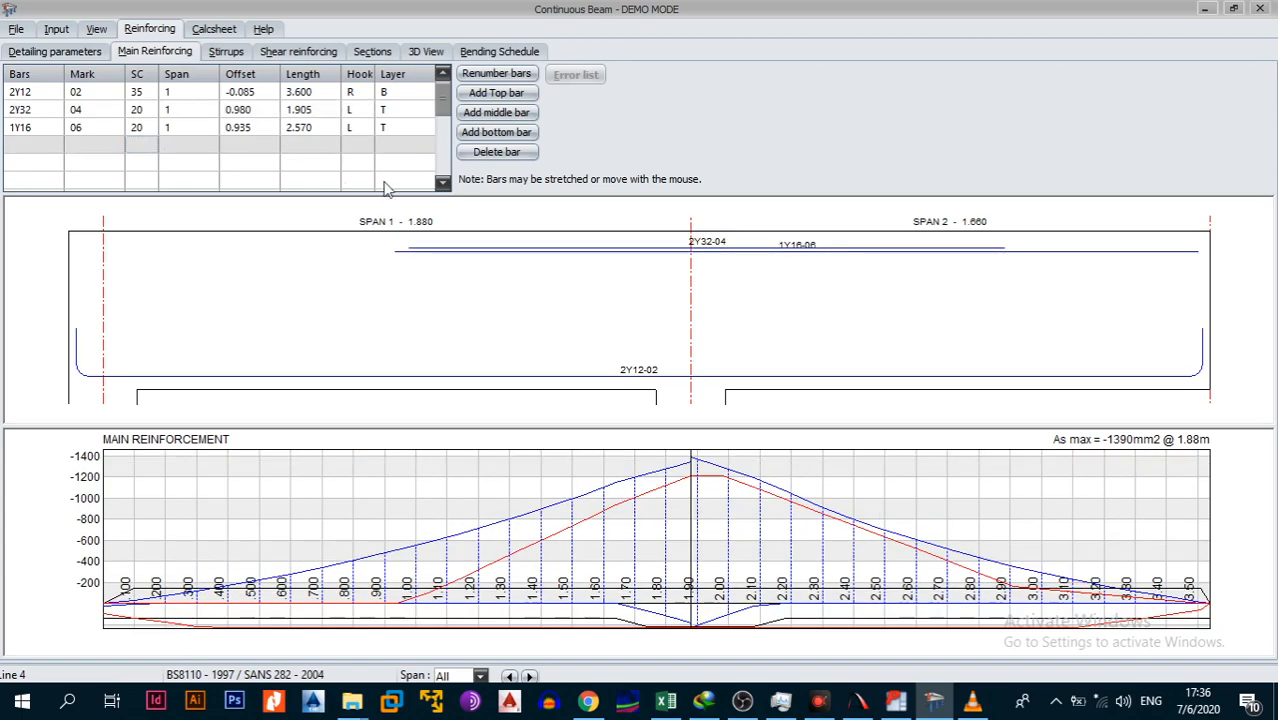
left_click(752, 250)
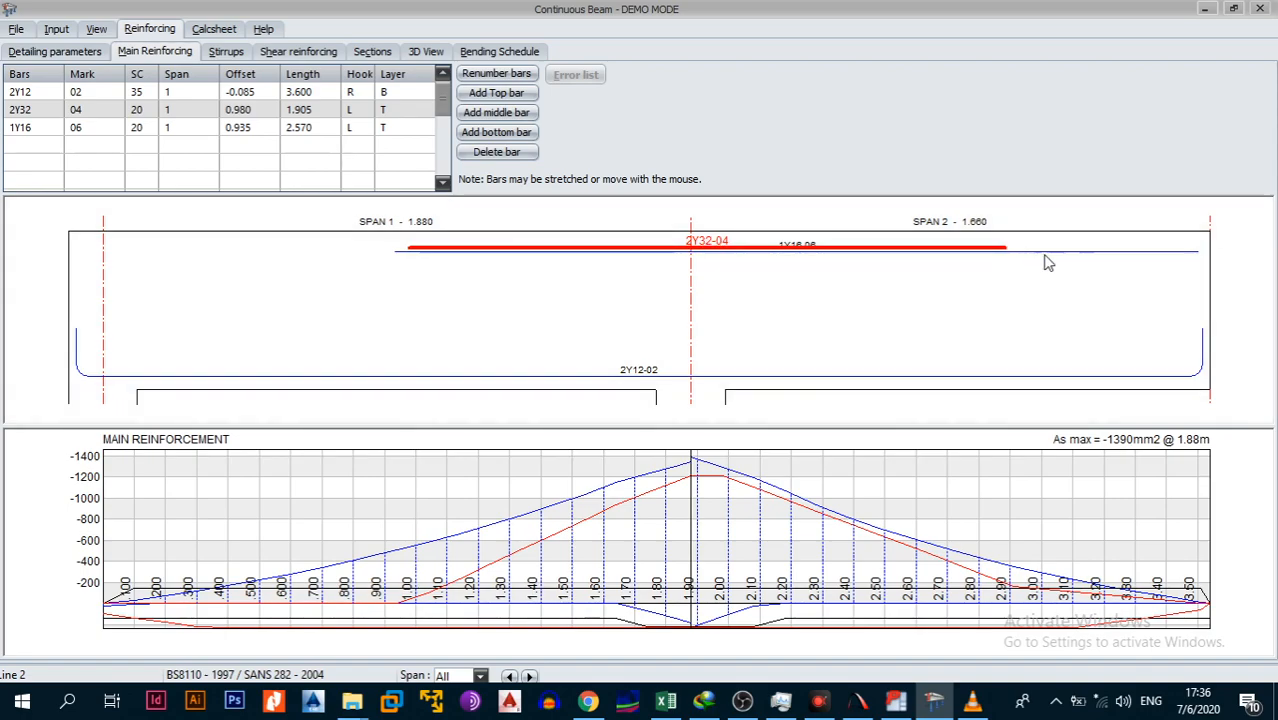
Stretch the 1Y16-06 top bar into span 1 to about 3.140 m, and the 2Y32-04 bars across both spans to about 3.555 m.
left_click(1162, 254)
left_click_drag(425, 264, 227, 252)
left_click_drag(694, 250, 93, 248)
left_click_drag(1005, 250, 1207, 248)
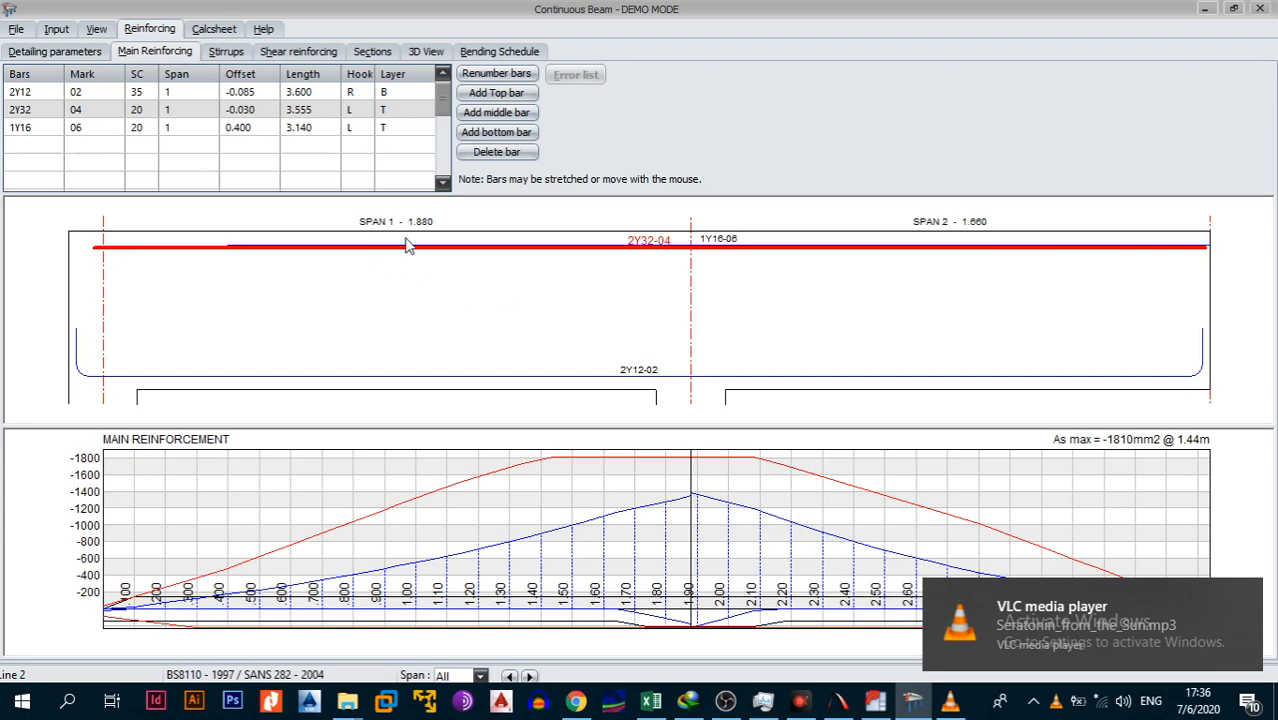
Set the shape code of the 2Y32-04 top bars to 38 and stretch their span 1 end outward, to a length of about 3.610 m.
left_click(140, 110)
type("38")
left_click(153, 140)
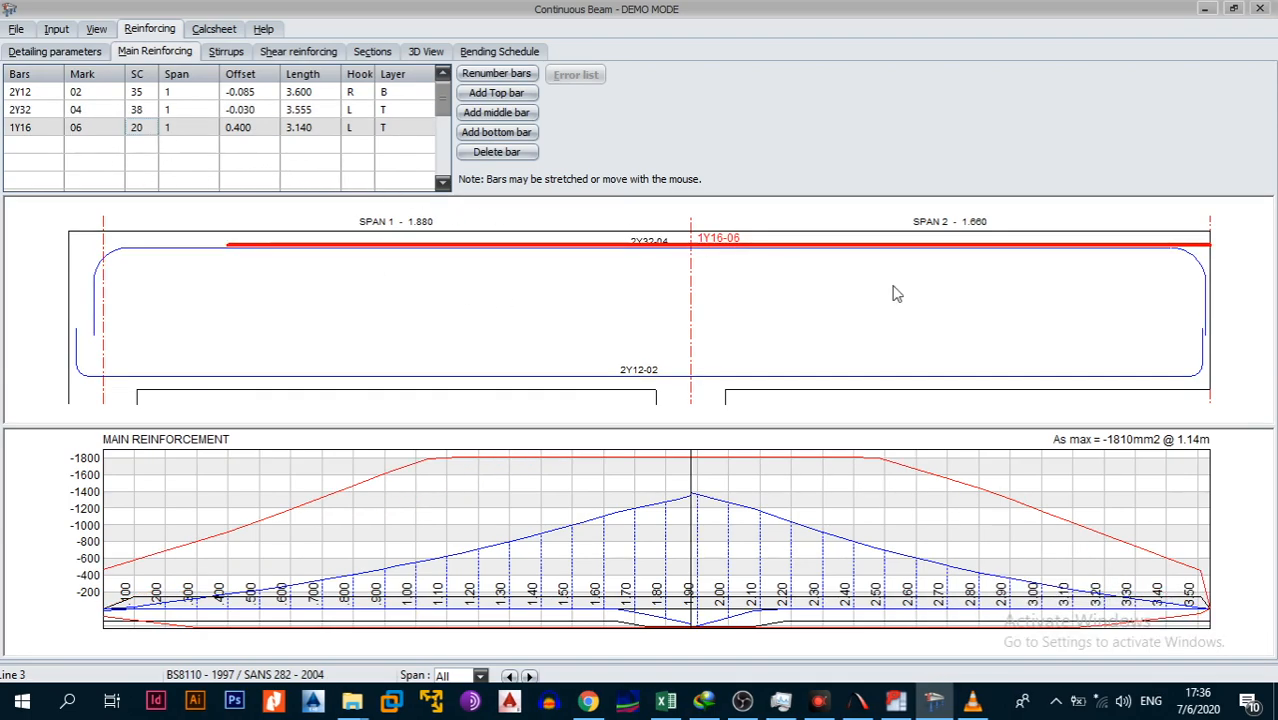
left_click(101, 276)
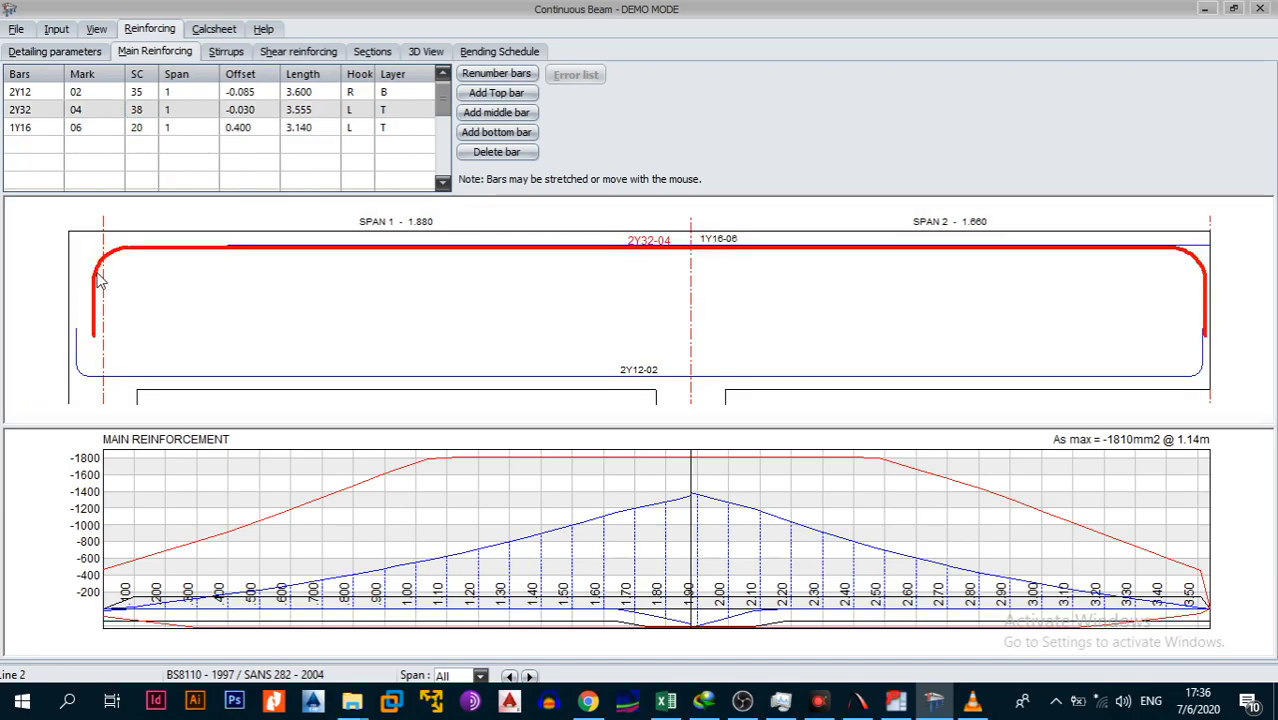
left_click_drag(112, 246, 76, 243)
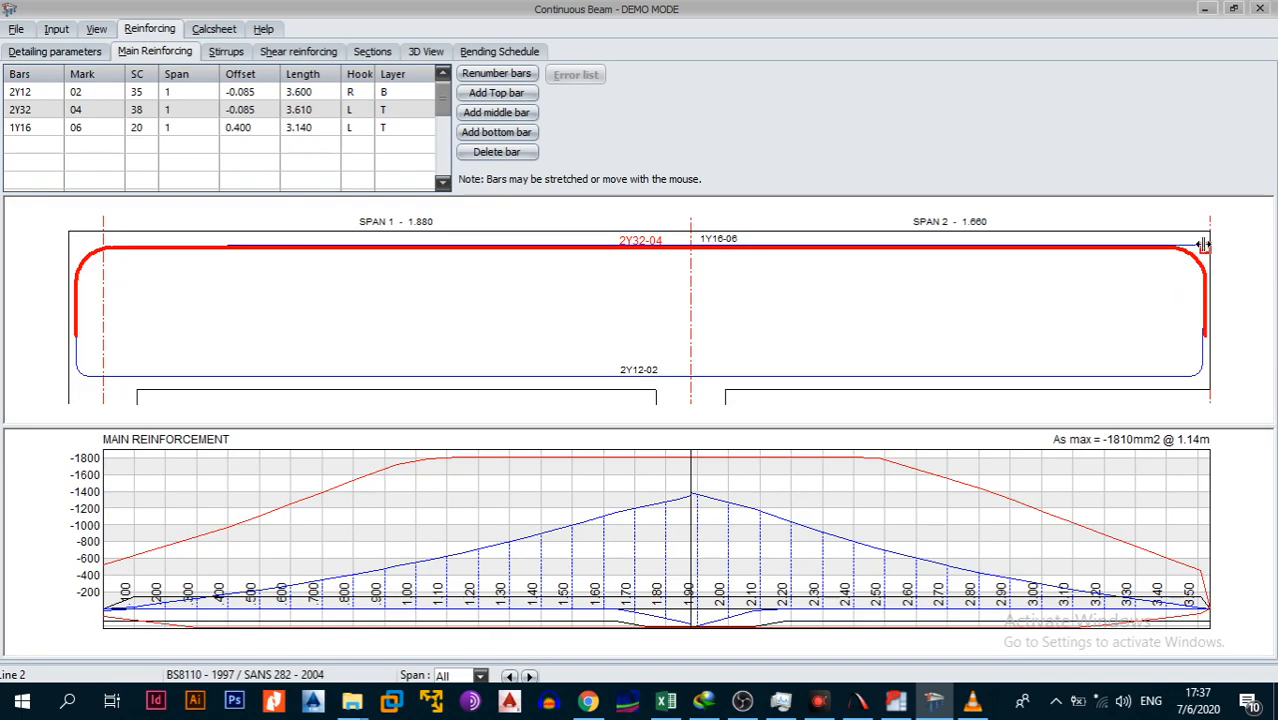
Delete the 1Y16-06 top bar from the main reinforcement.
left_click(66, 131)
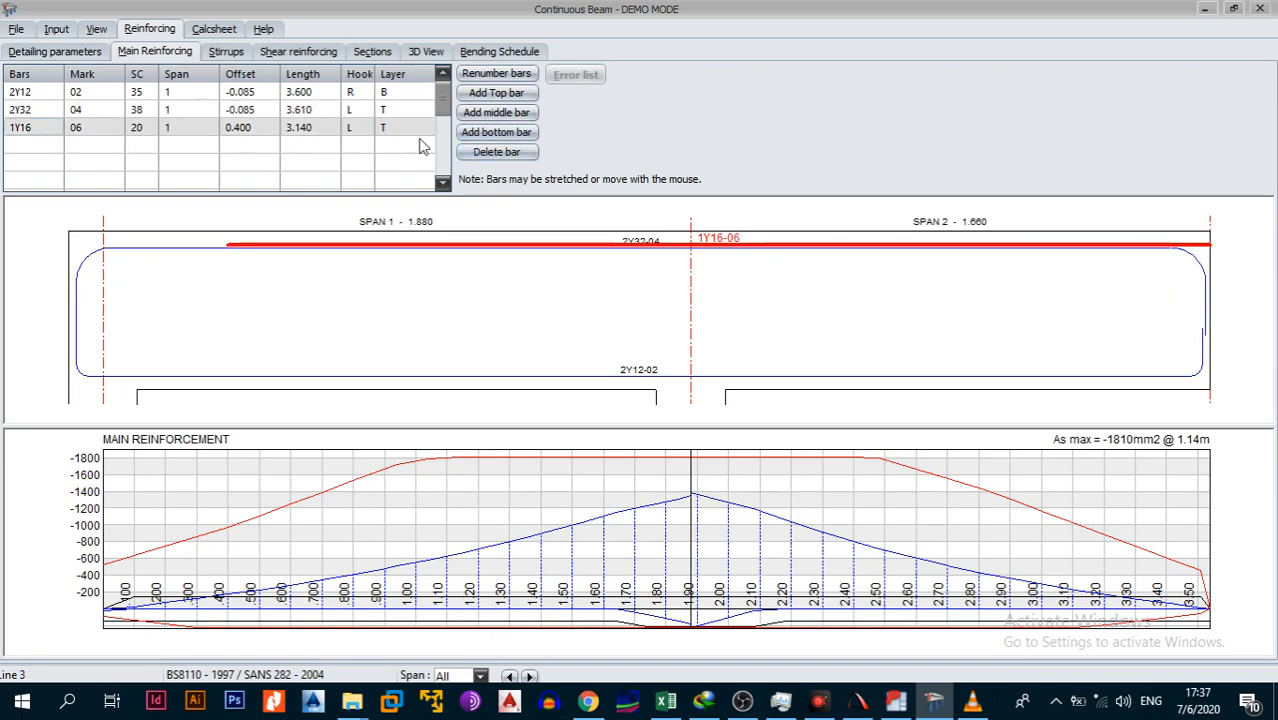
left_click(497, 152)
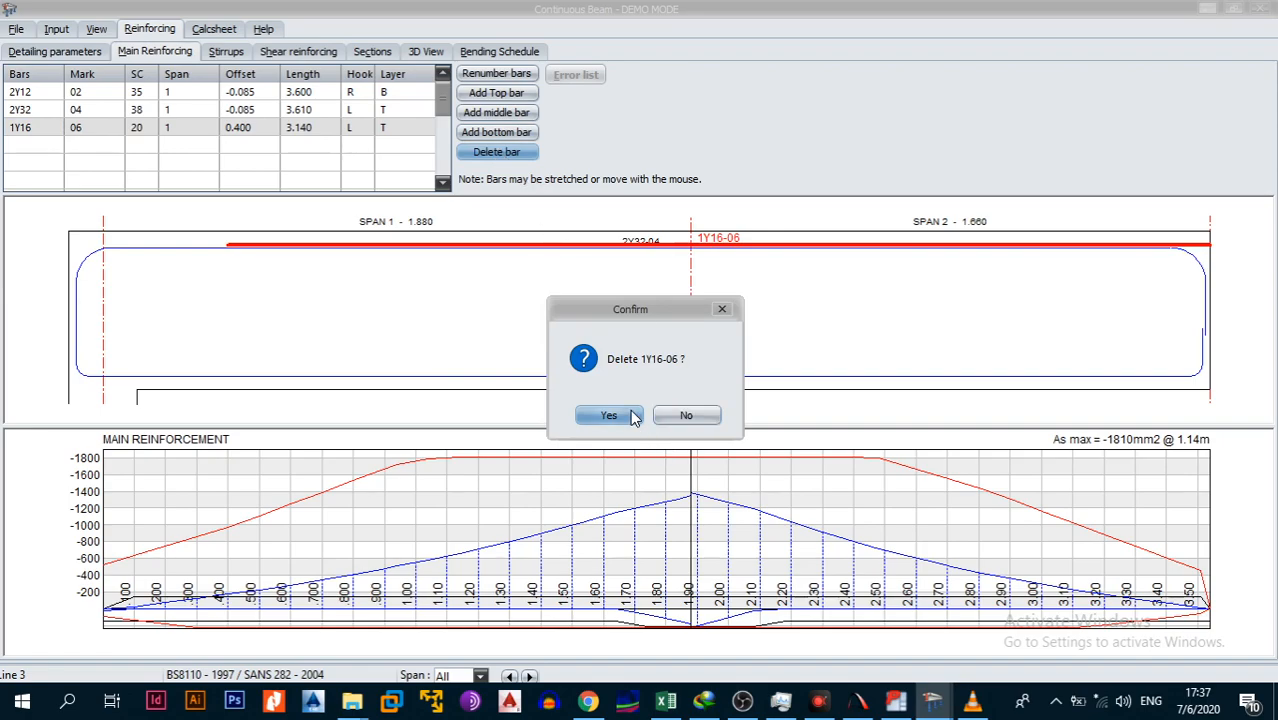
left_click(609, 416)
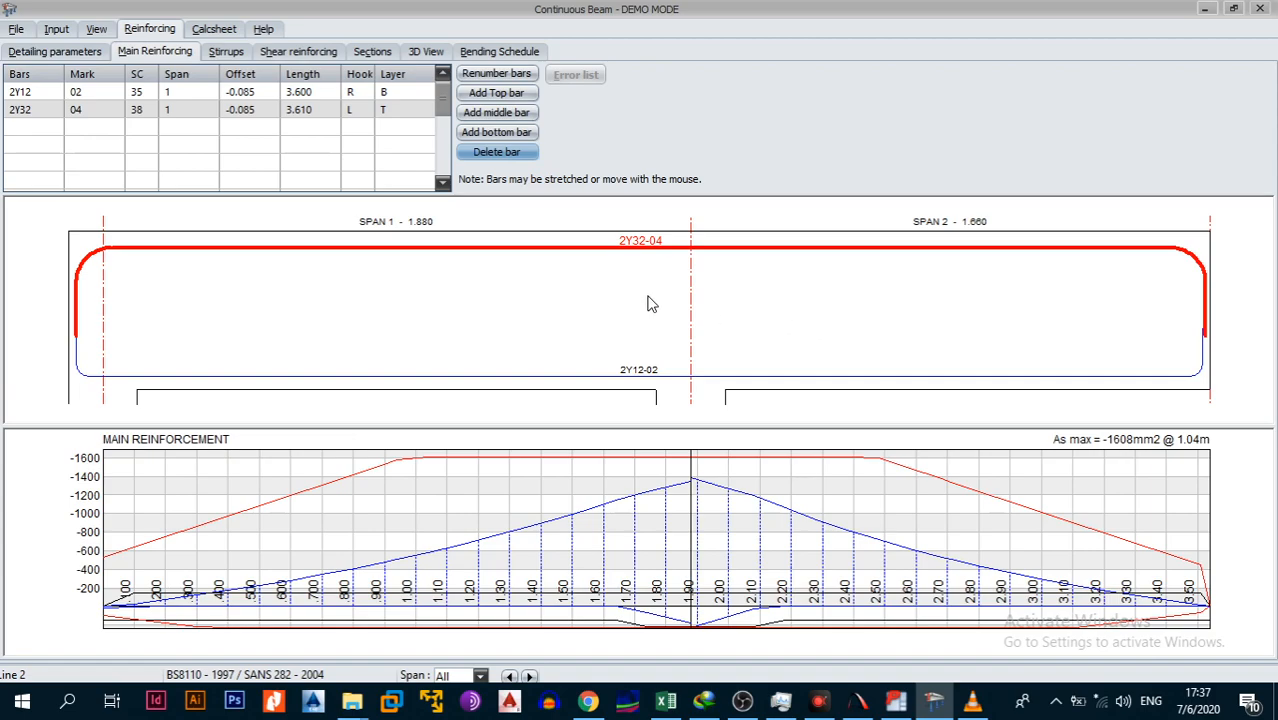
left_click(40, 132)
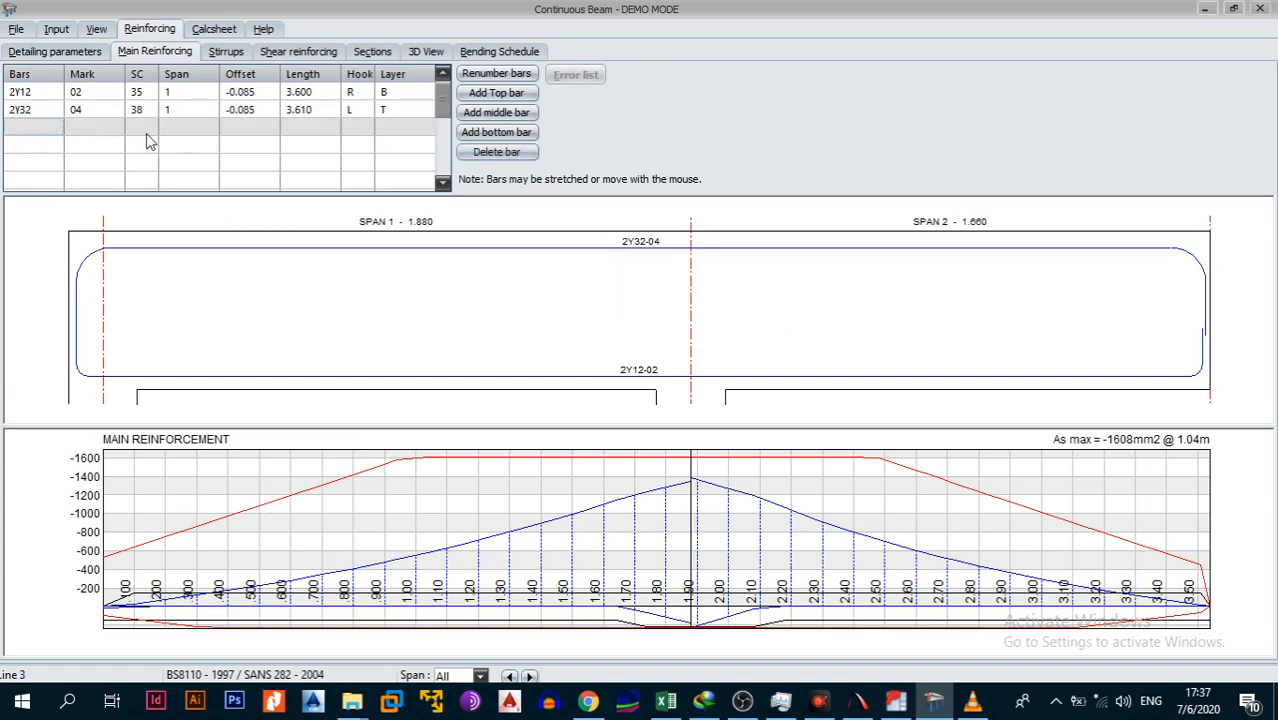
Switch to PADDS to check the bar layout in the beam detail drawing and close it.
left_click(671, 378)
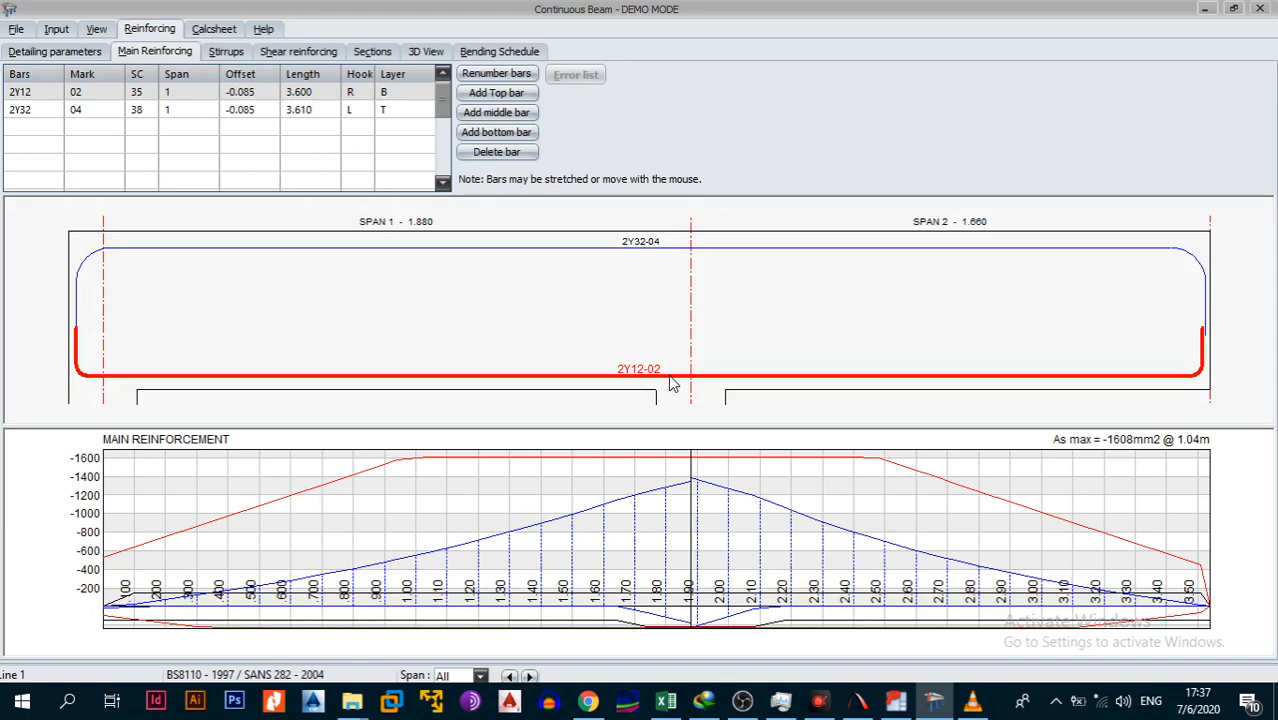
left_click(900, 708)
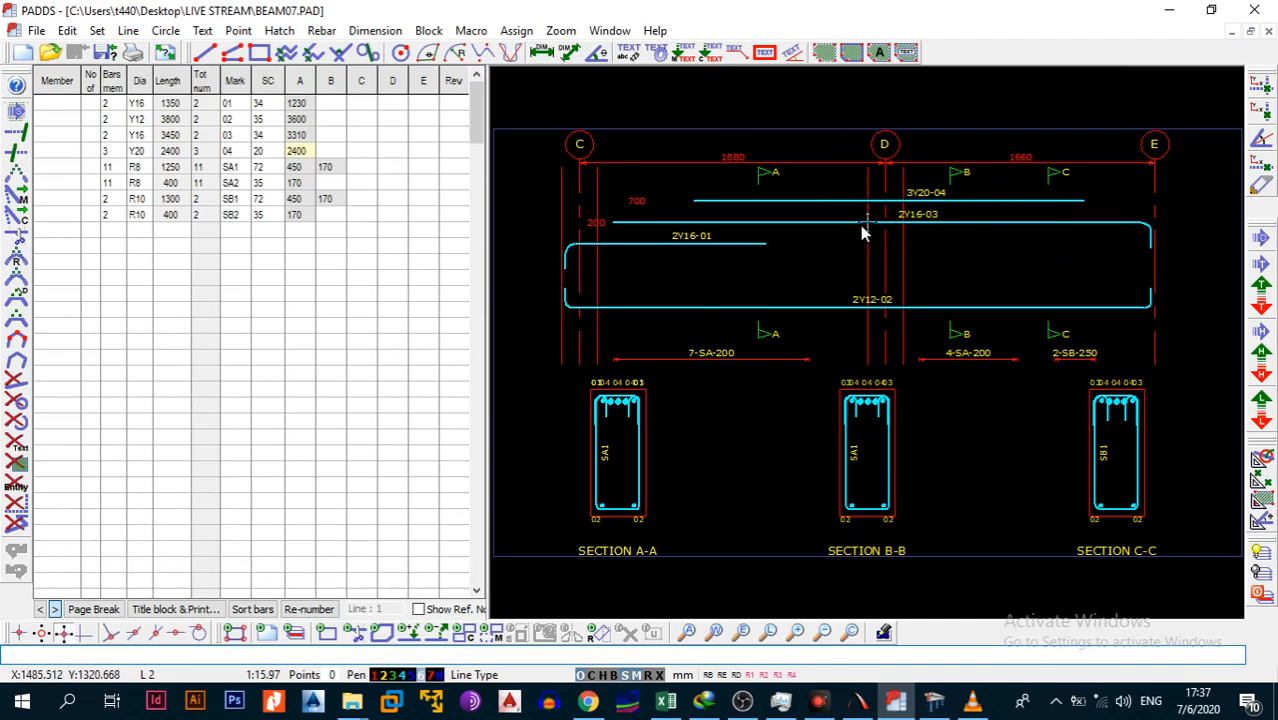
left_click(1256, 12)
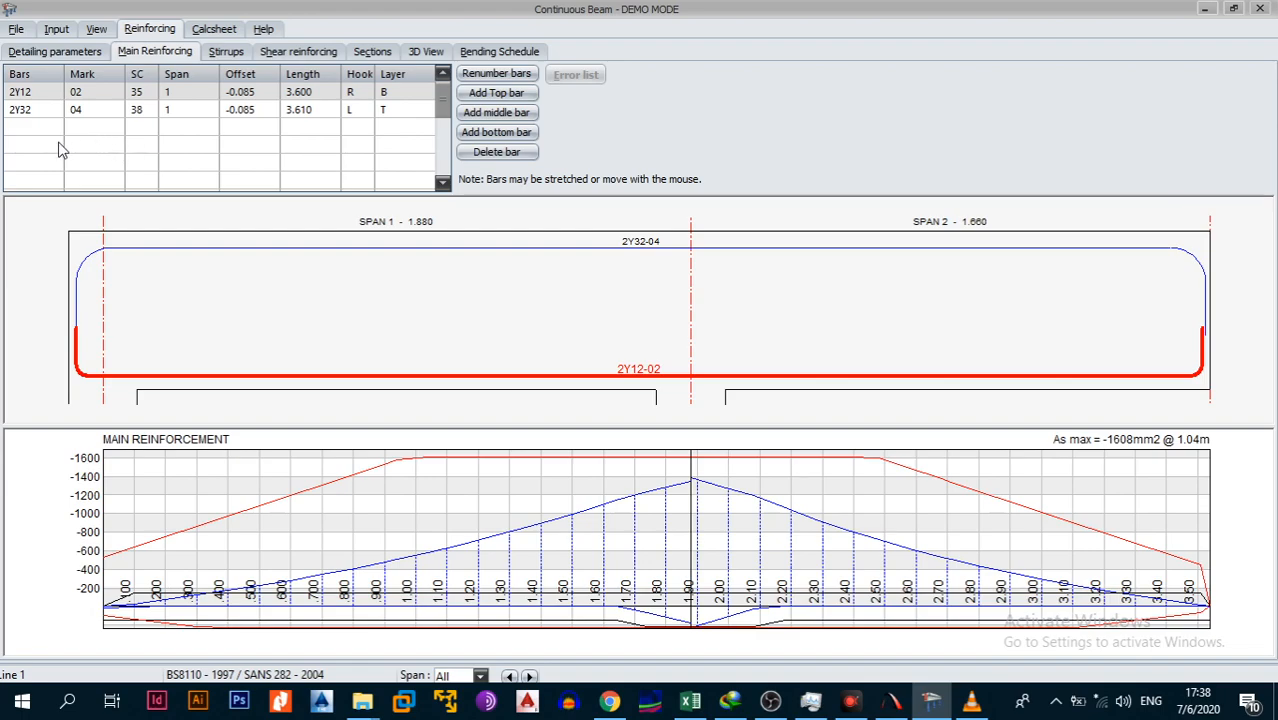
Try shape code 38 for the 2Y12-02 bottom bars.
left_click(30, 112)
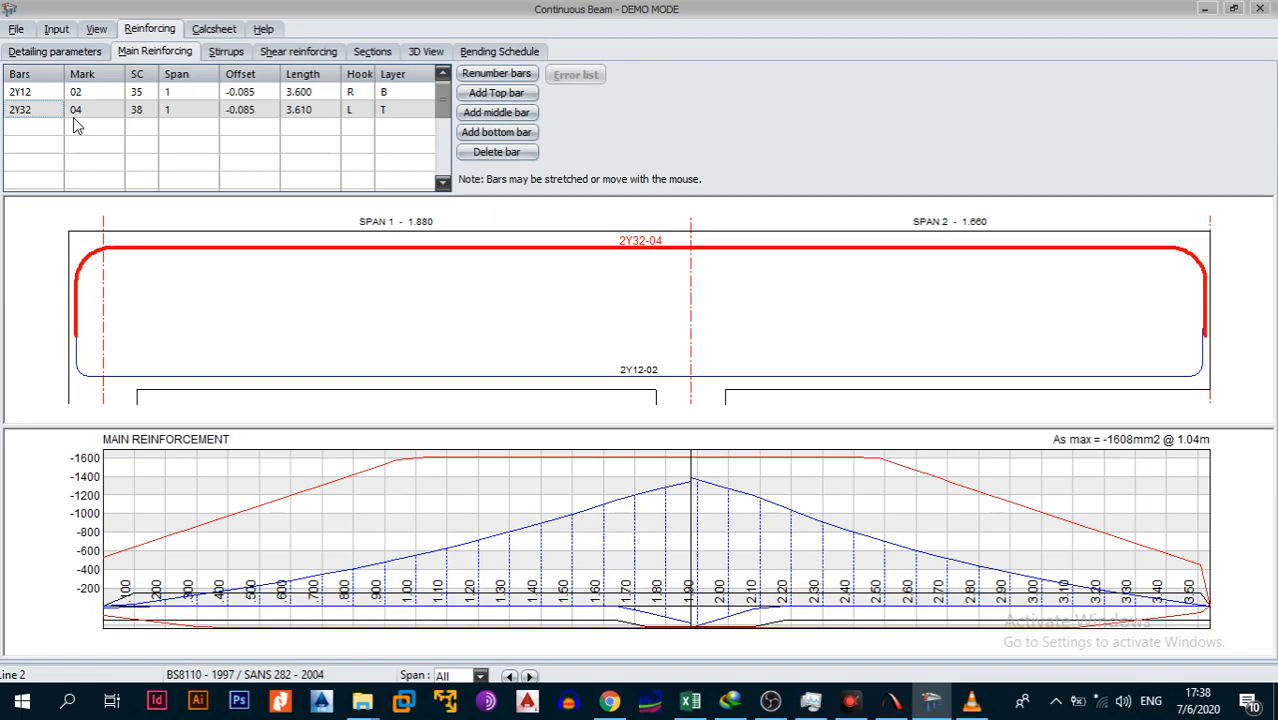
left_click(35, 98)
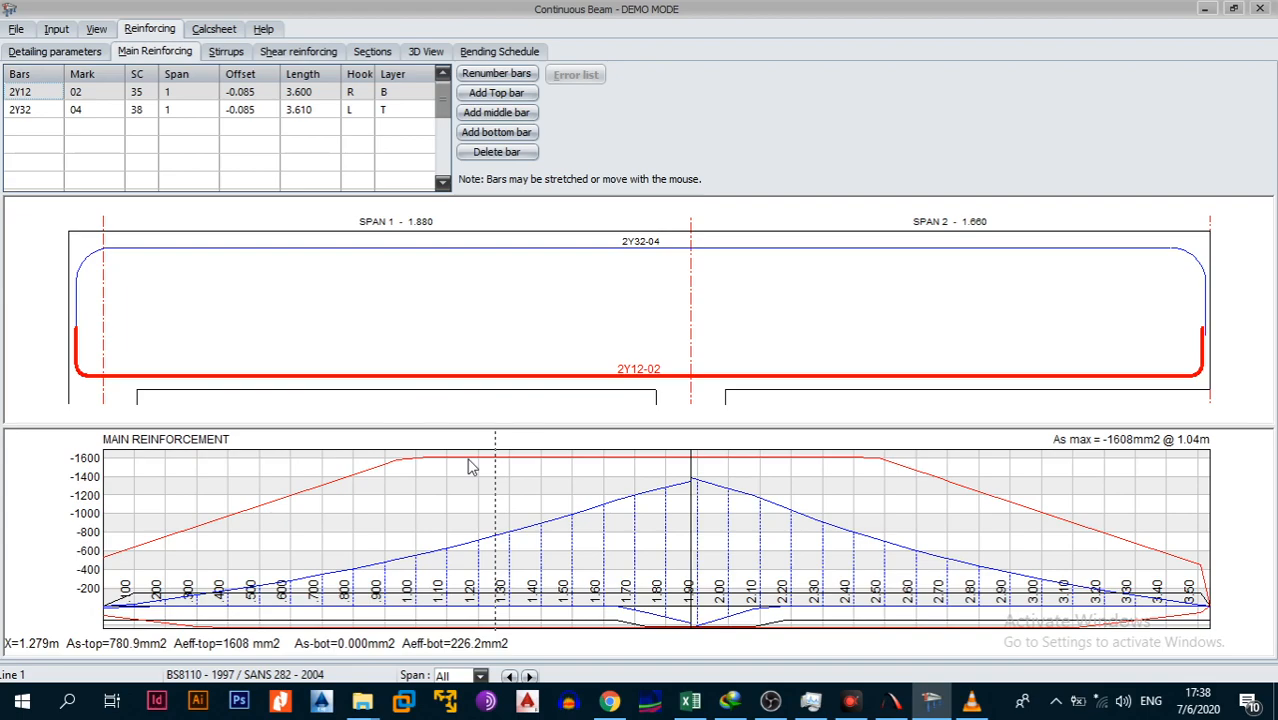
left_click(141, 92)
double_click(141, 92)
type("38")
left_click(149, 132)
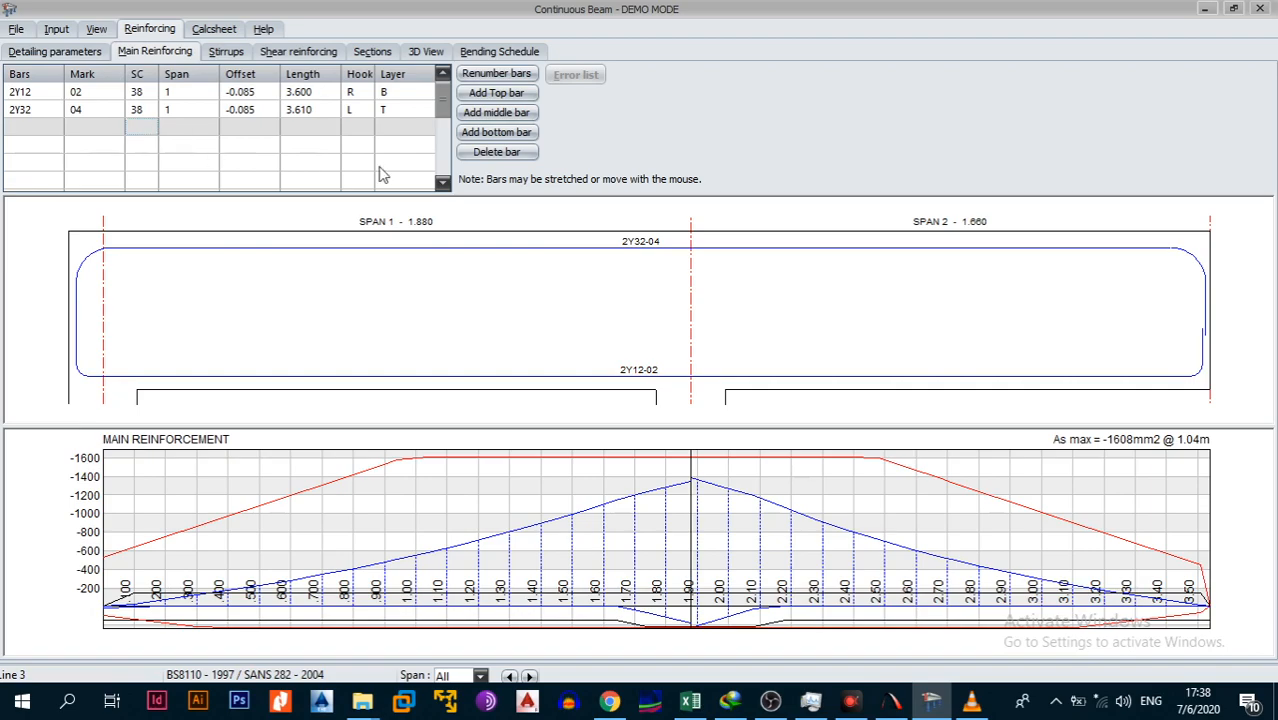
Enter shape code 35 for the 2Y12-02 bottom bars and try 38 again.
left_click(123, 375)
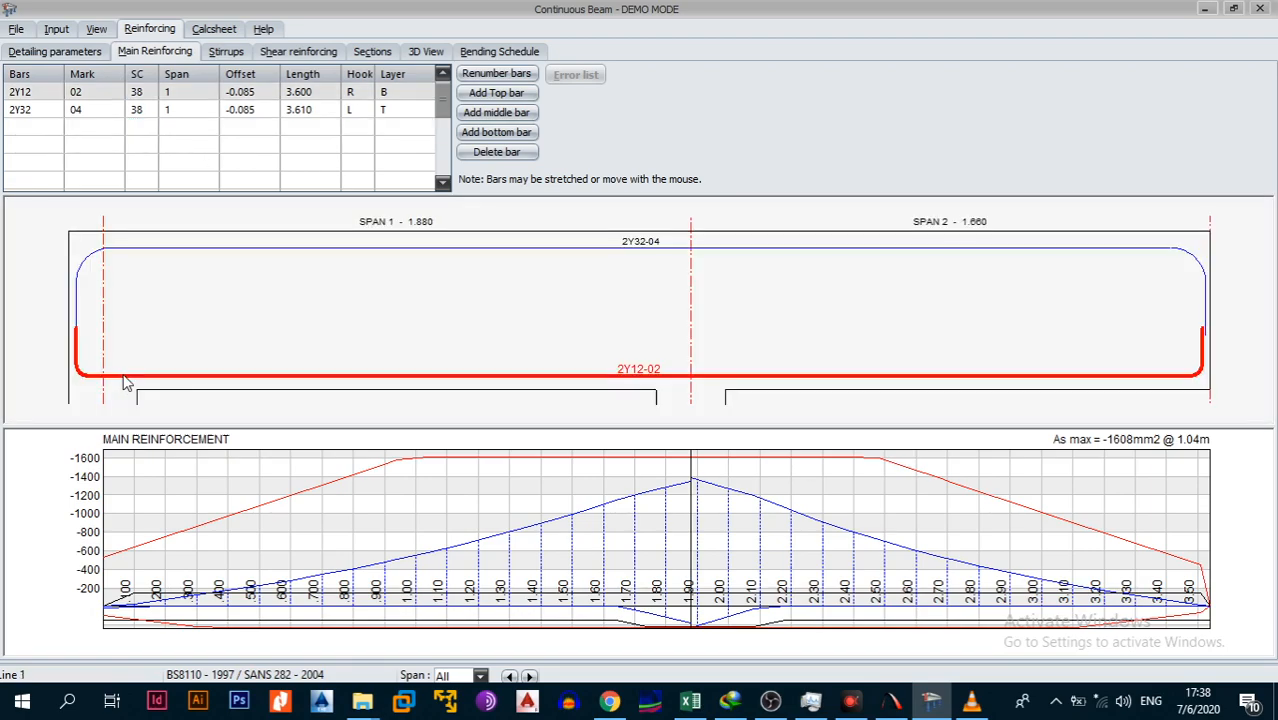
left_click(140, 95)
left_click_drag(141, 94, 107, 90)
type("35")
key("Return")
left_click(141, 92)
left_click_drag(141, 92, 110, 92)
type("38")
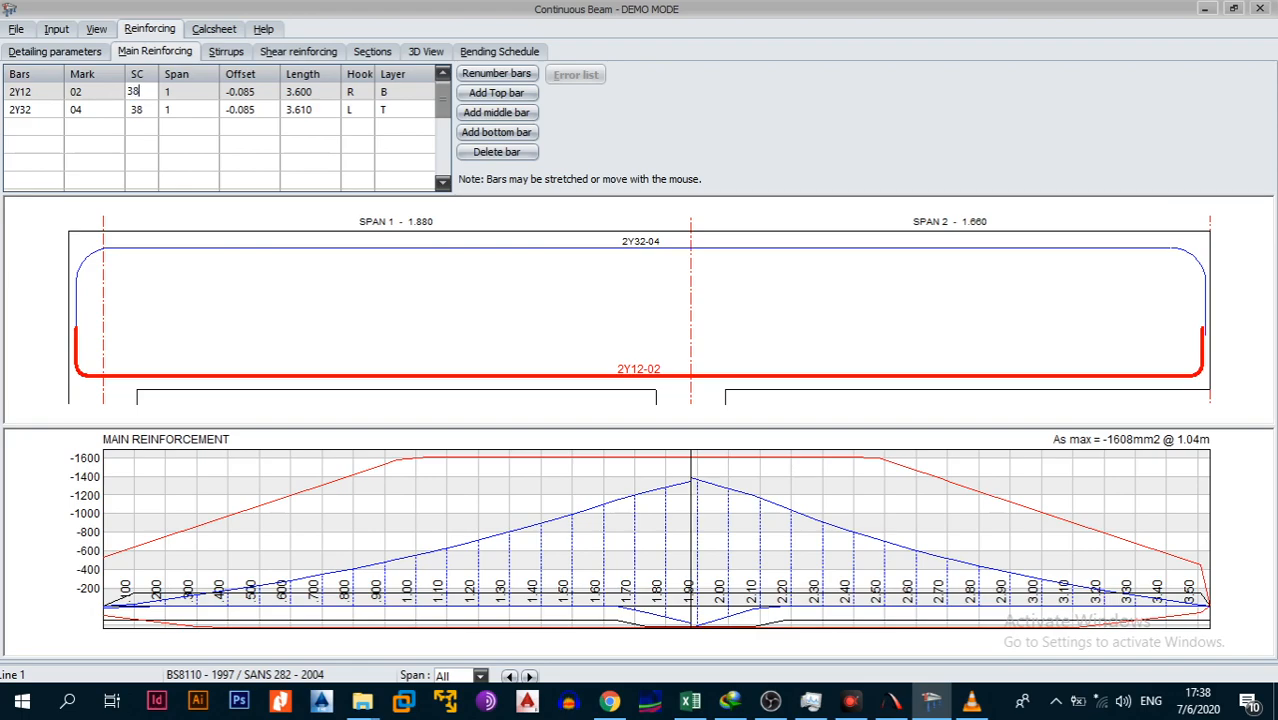
left_click(146, 127)
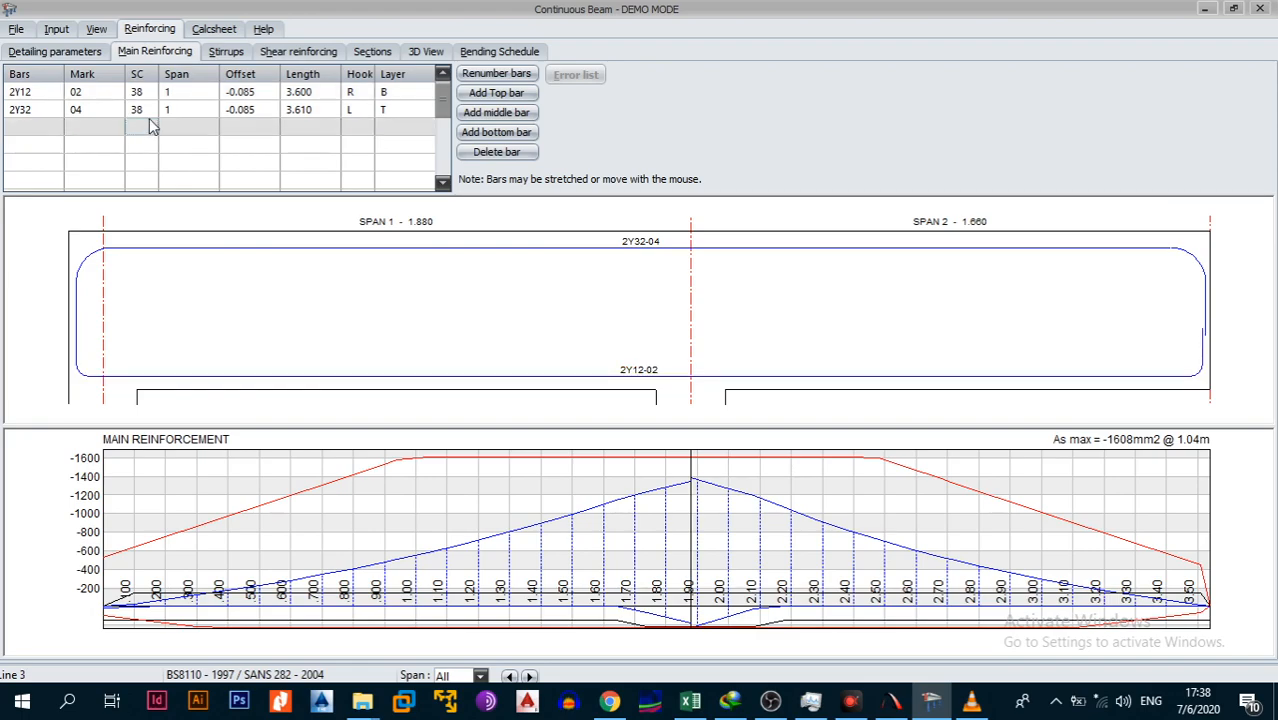
left_click(140, 93)
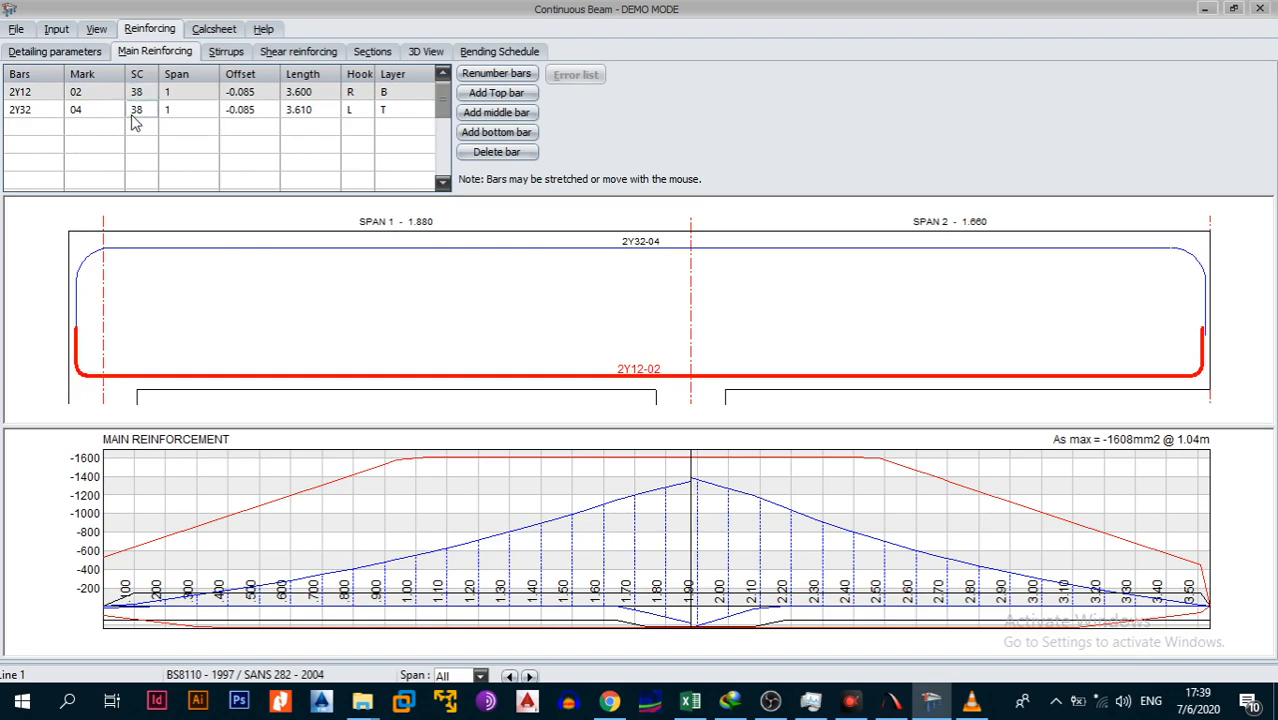
left_click(134, 112)
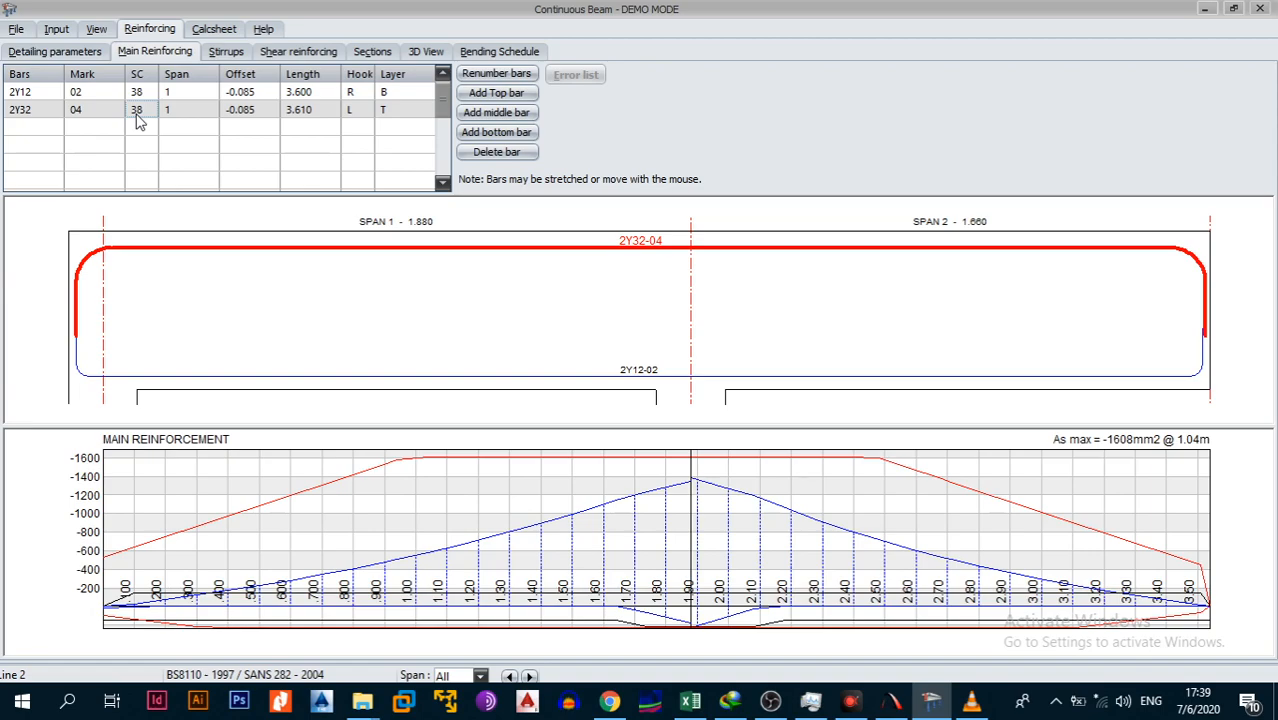
left_click(136, 125)
left_click(136, 112)
left_click(123, 114)
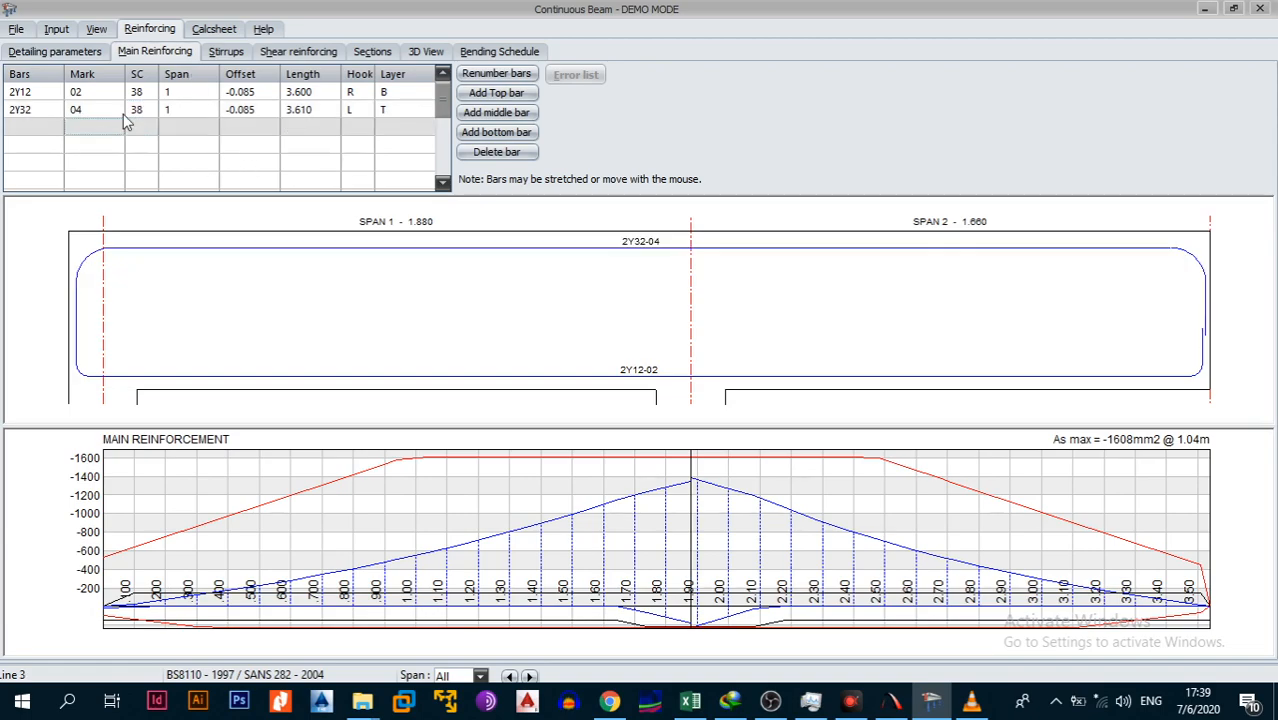
Set the shape code of the 2Y12-02 bottom bars to 37 and shorten them to span 2, to a length of about 1.525 m.
left_click(273, 388)
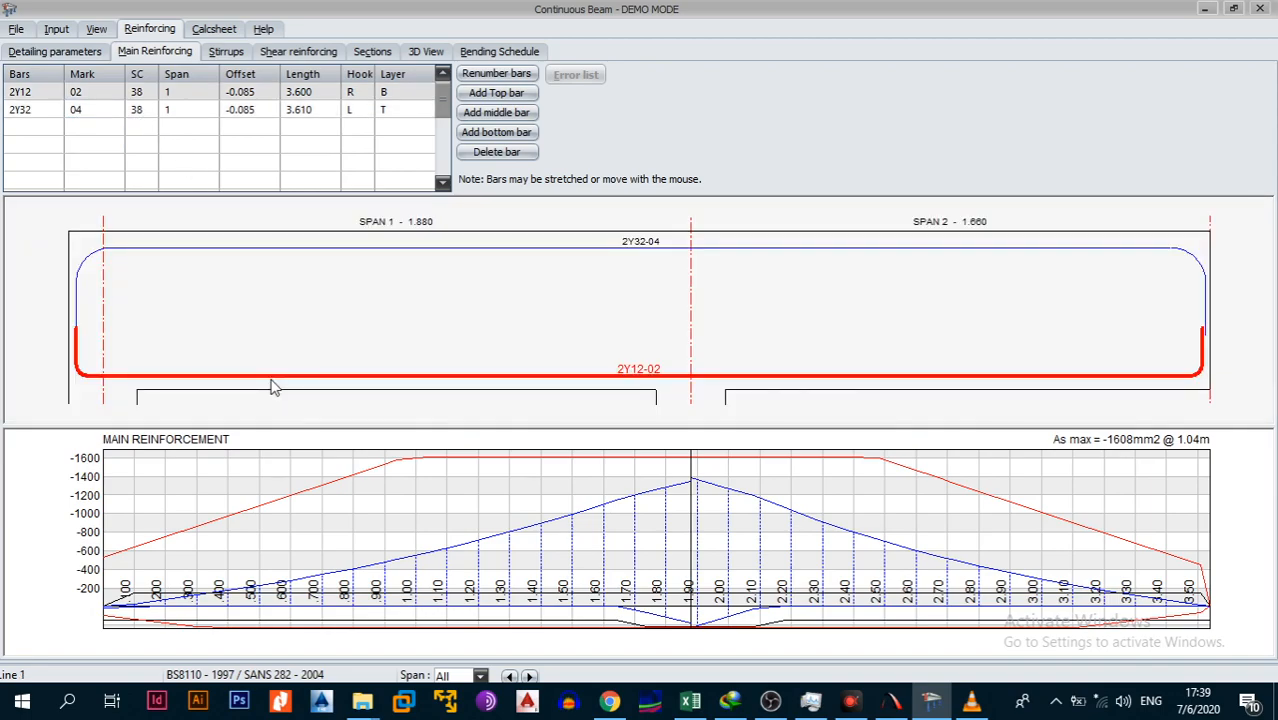
left_click(147, 96)
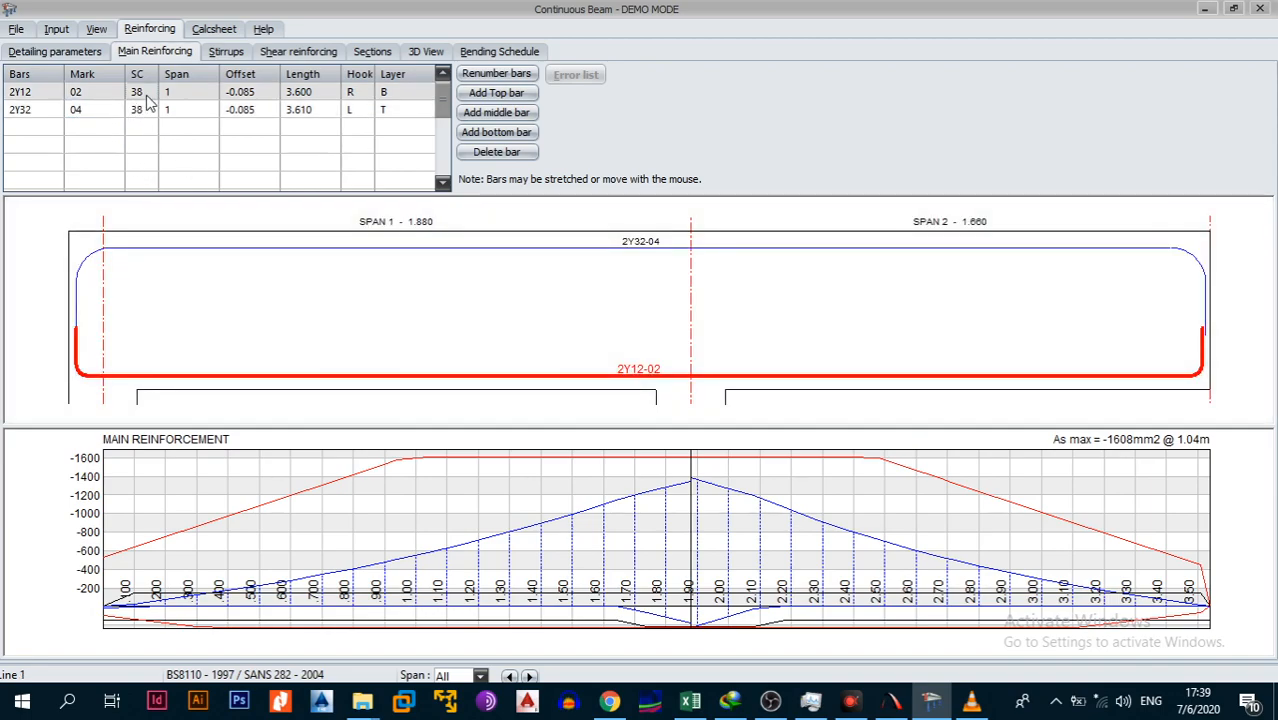
type("37")
key("Return")
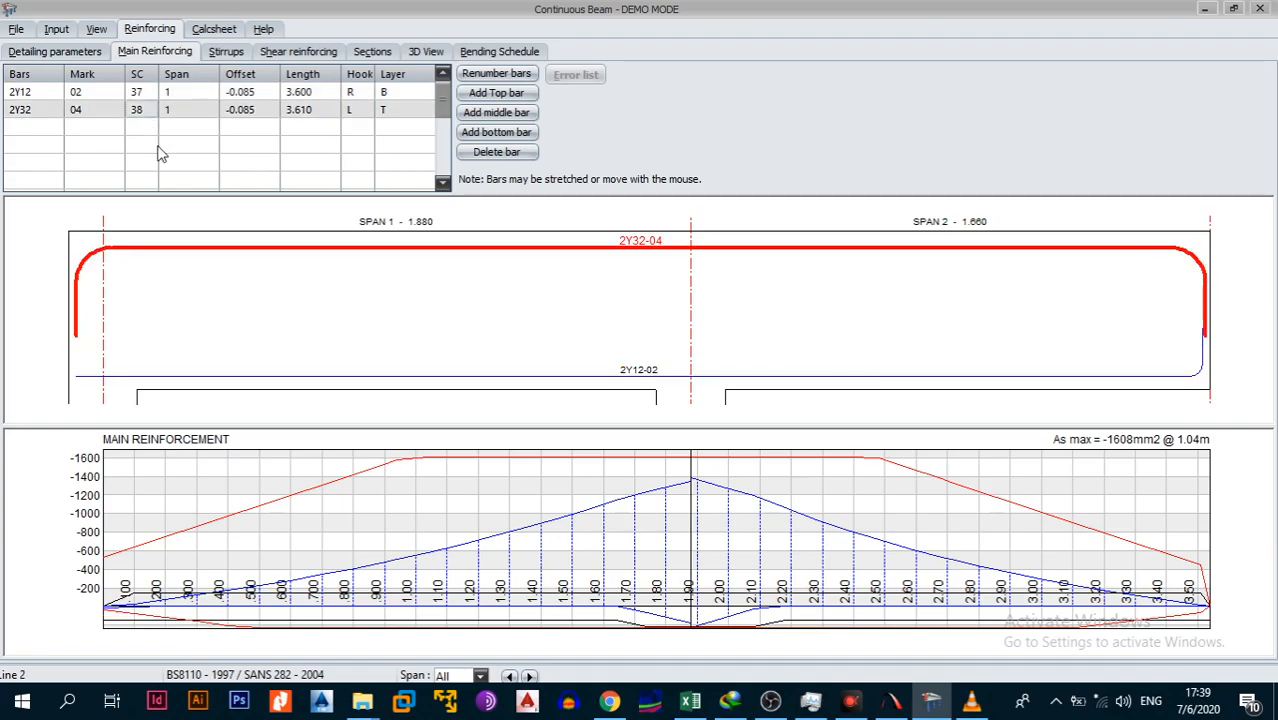
left_click(280, 372)
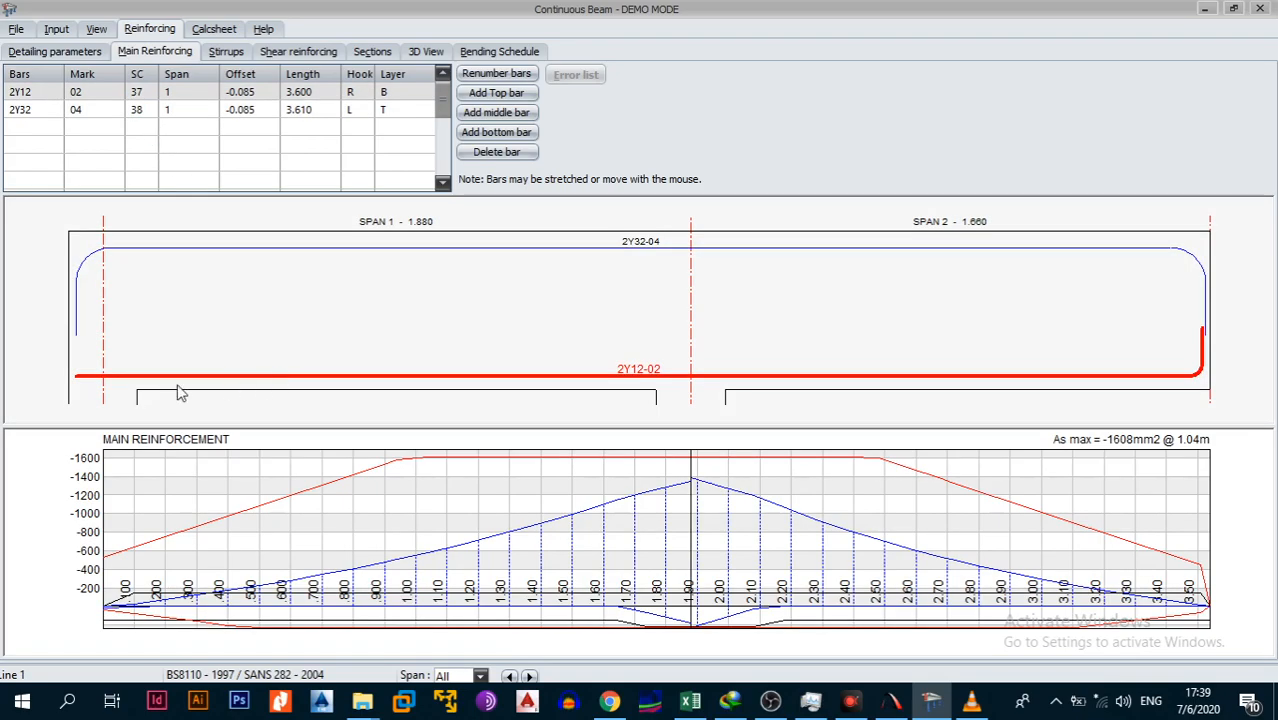
left_click_drag(78, 378, 726, 375)
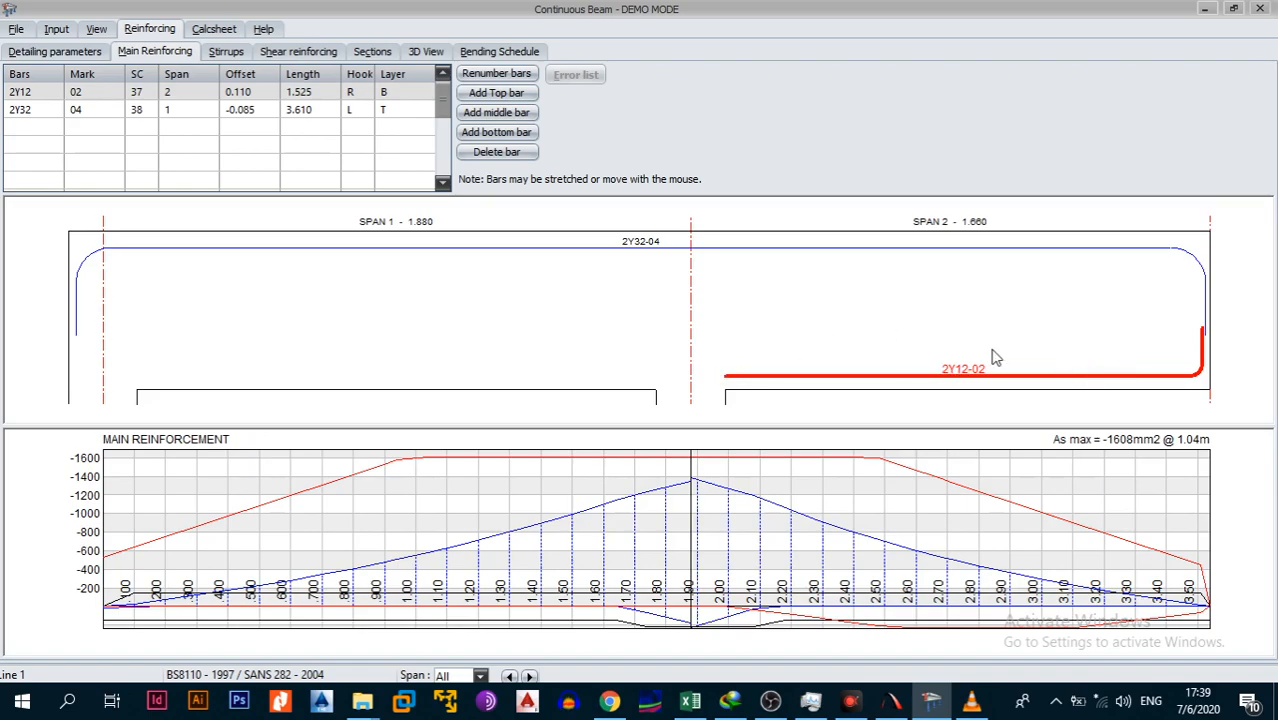
Add two 12 mm bottom bars and place them across the middle support, with a length of about 1.195 m.
left_click(87, 114)
left_click(77, 130)
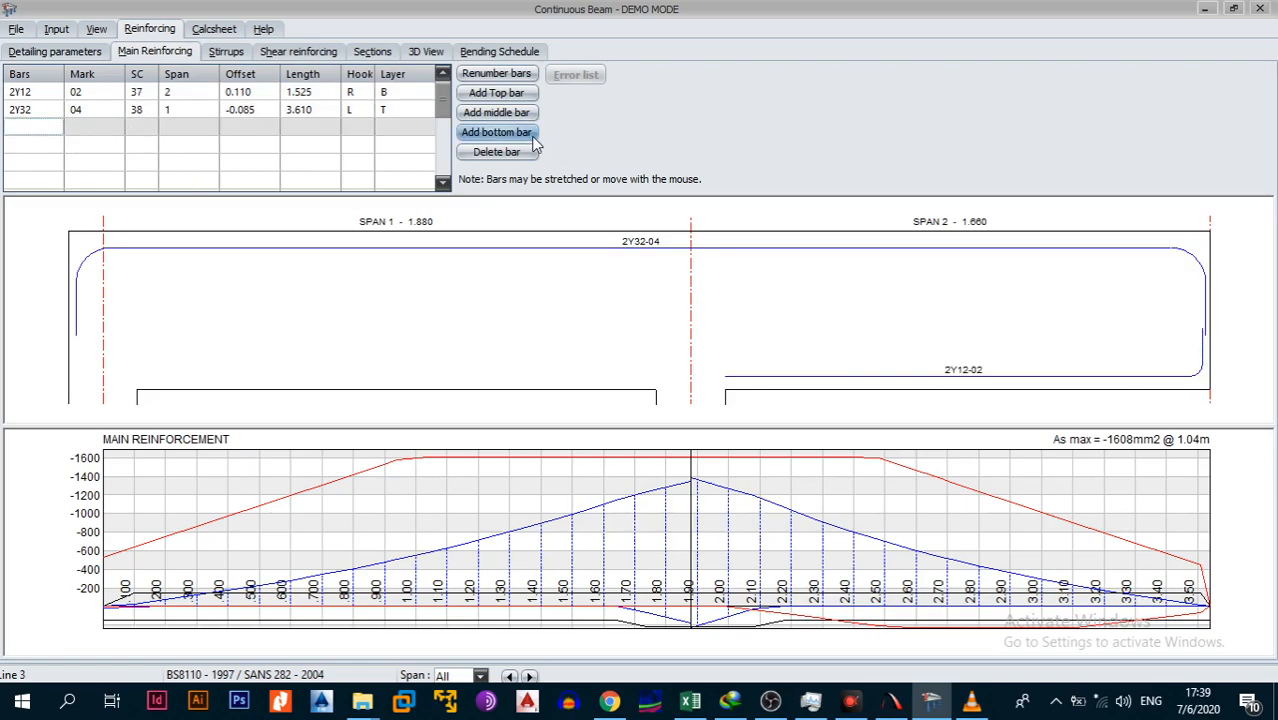
left_click(516, 133)
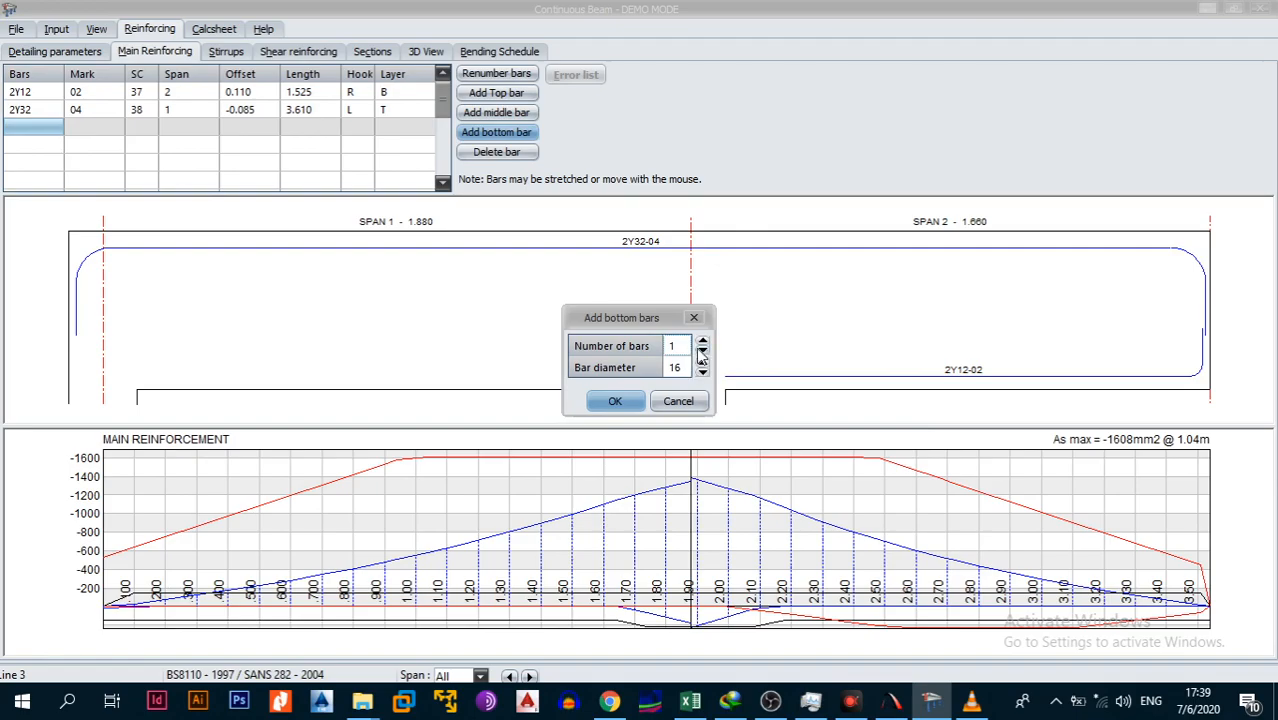
left_click(703, 372)
left_click(628, 402)
left_click_drag(415, 376, 876, 368)
left_click_drag(104, 380, 514, 372)
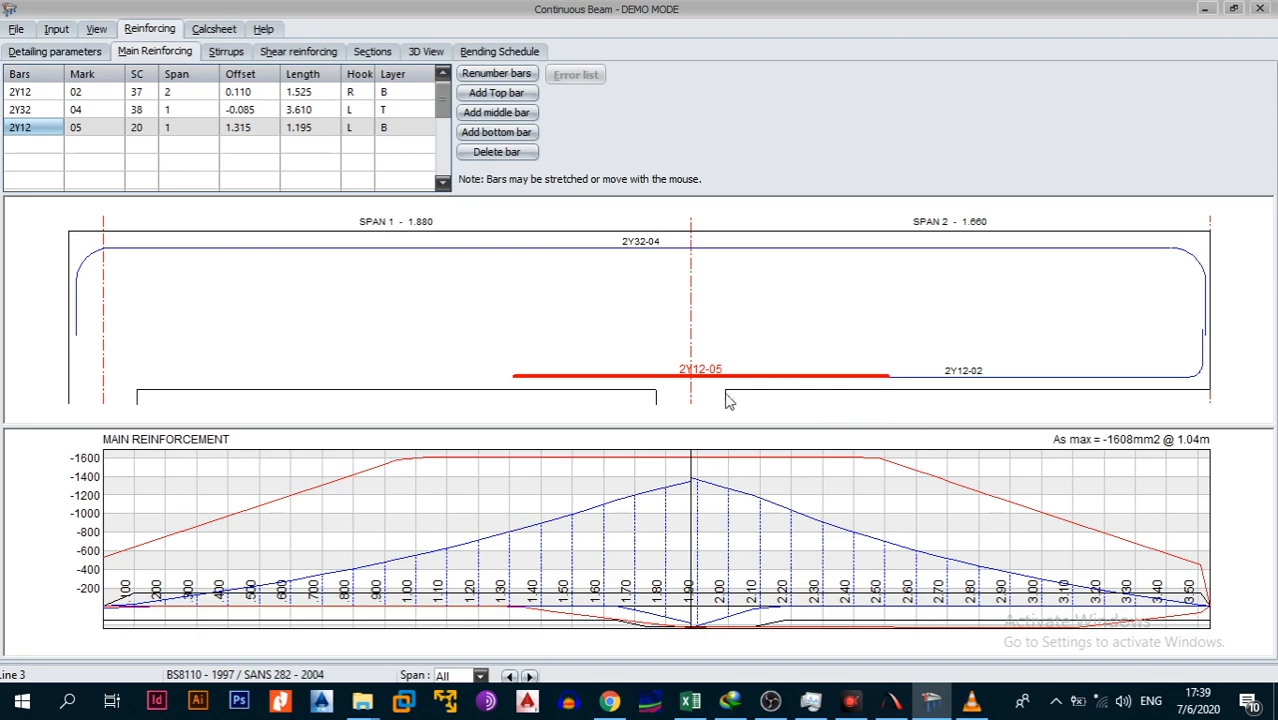
Add another set of two 12 mm bottom bars to the beam.
left_click(508, 140)
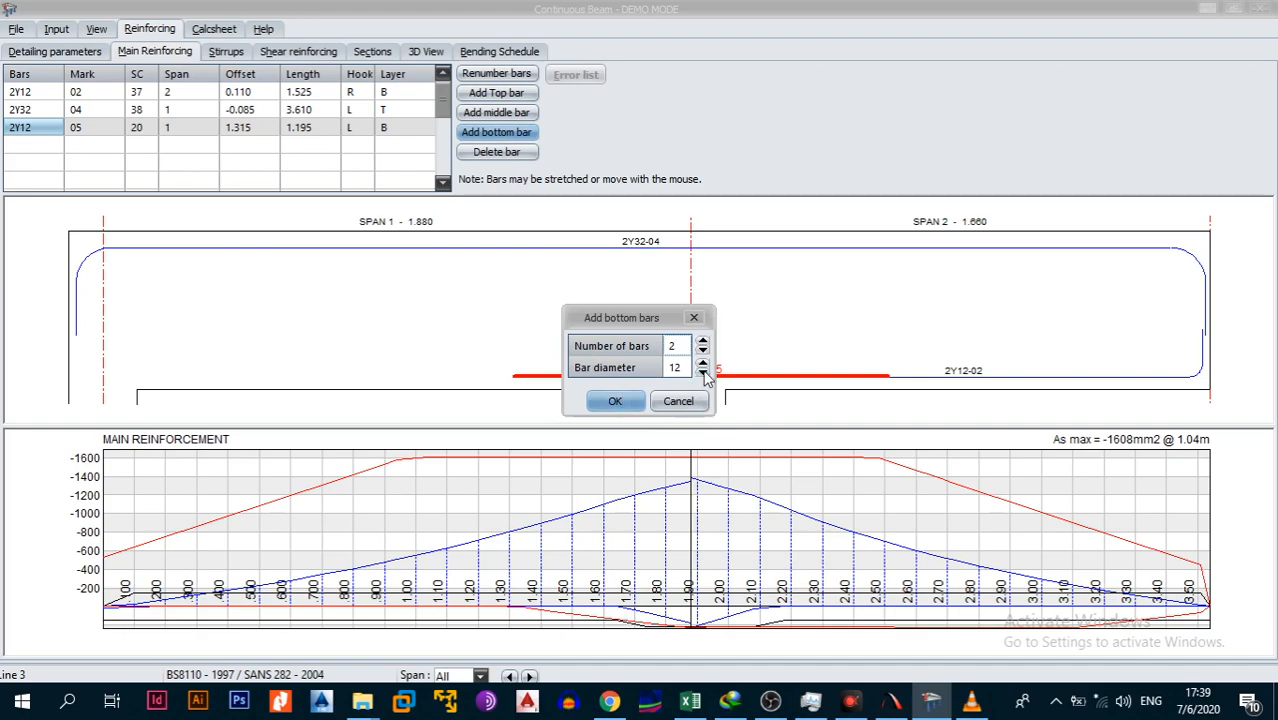
left_click(703, 364)
left_click(703, 372)
left_click(620, 401)
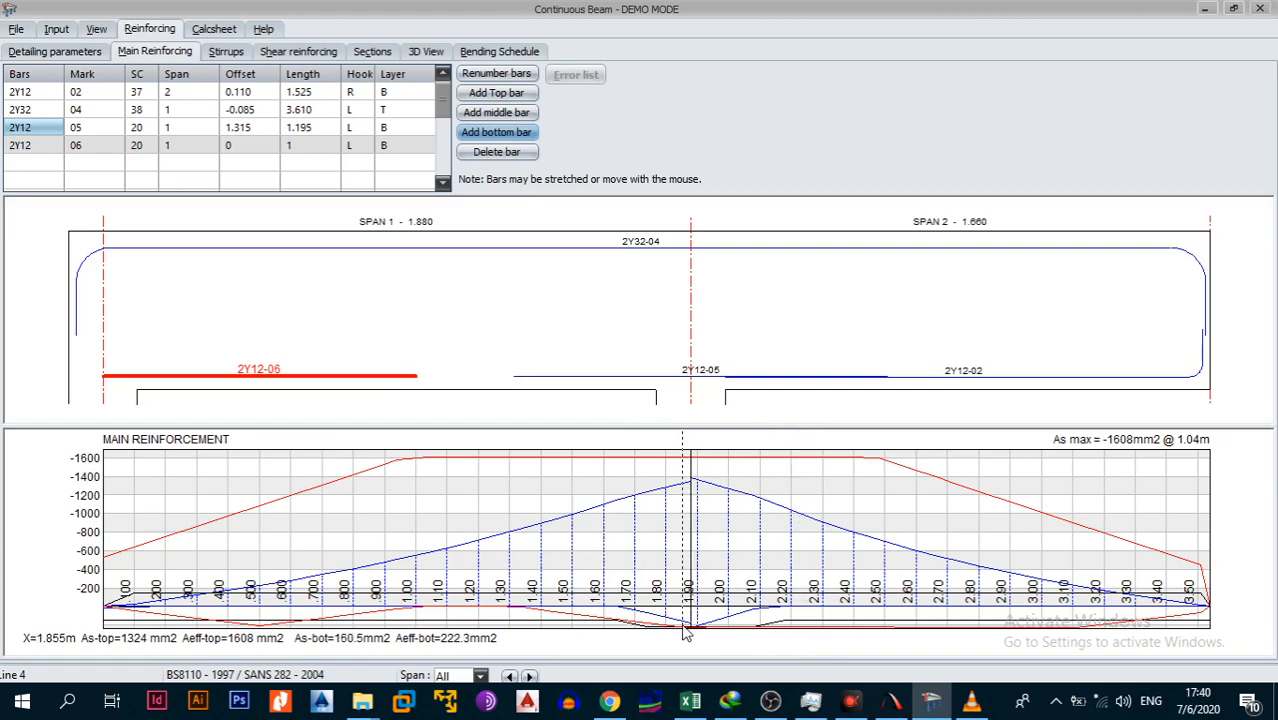
Shift the mark 05 bottom bars over the middle support to an offset of about 1.280 m and change them to 2Y16.
left_click_drag(702, 374, 691, 374)
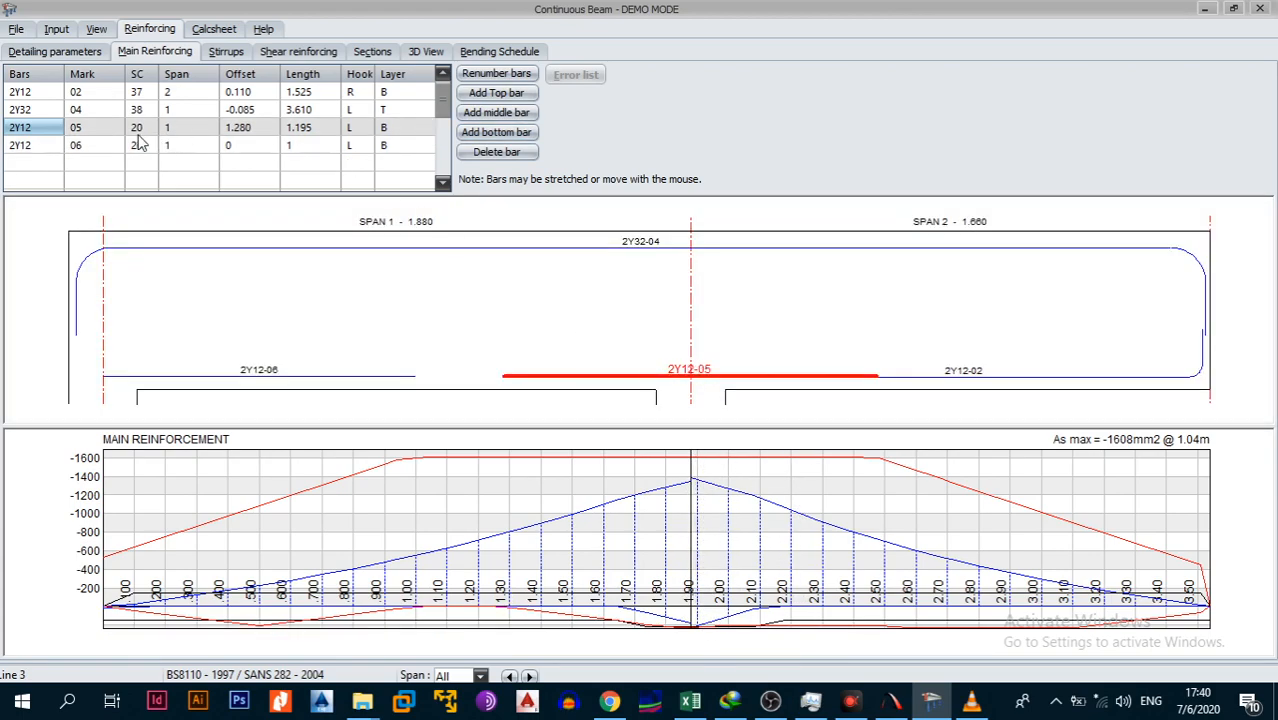
left_click(43, 126)
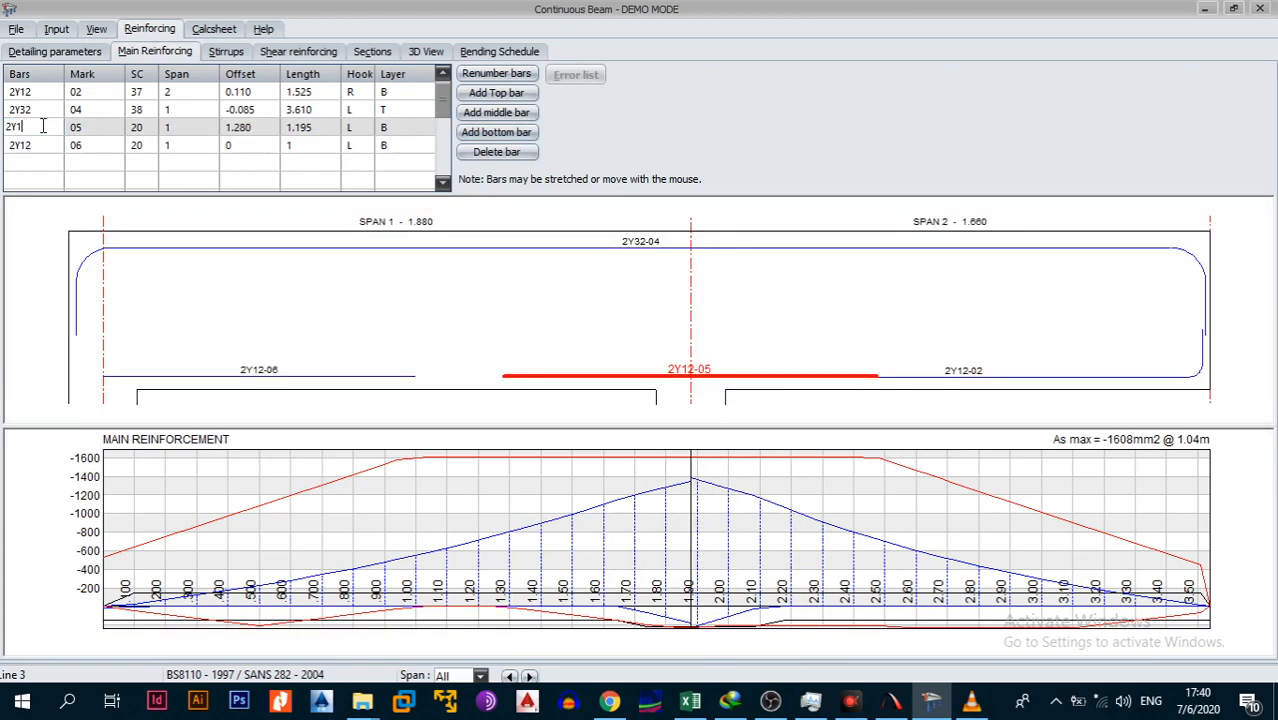
type("6")
key("Return")
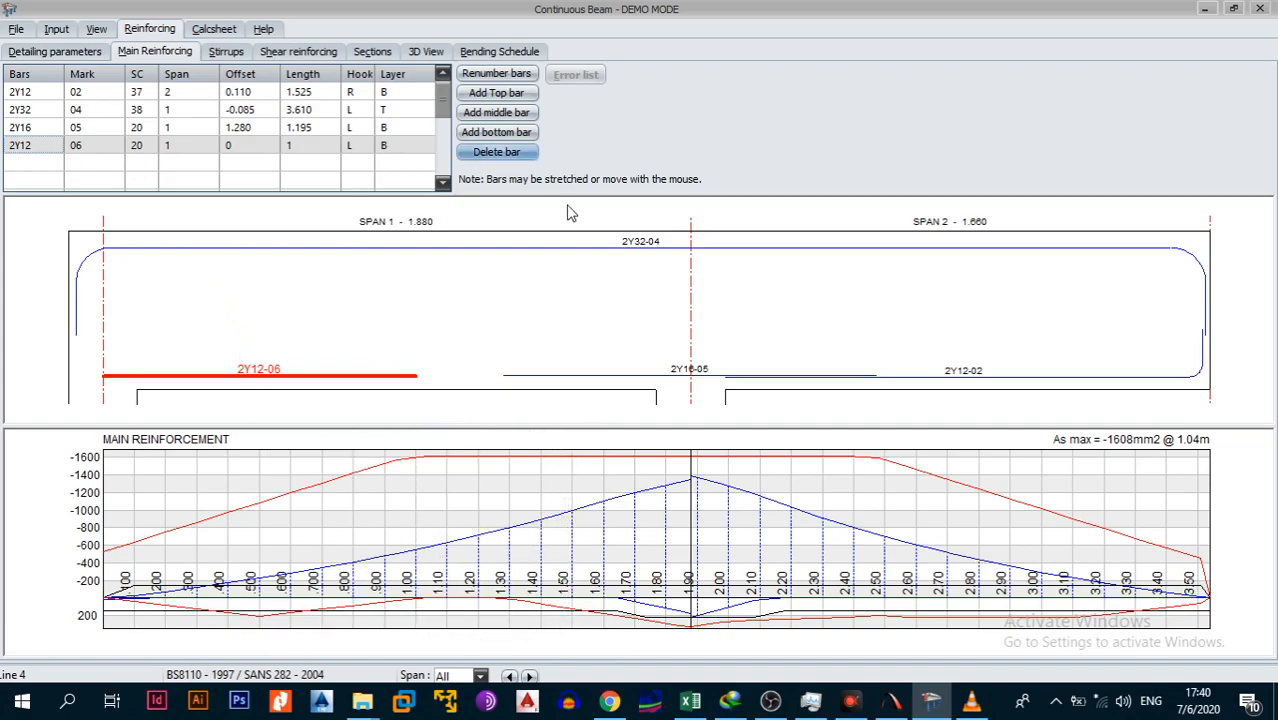
Stretch the 2Y12-06 bottom bars along span 1 to a length of about 1.785 m and set their shape code to 37.
left_click_drag(409, 367, 660, 375)
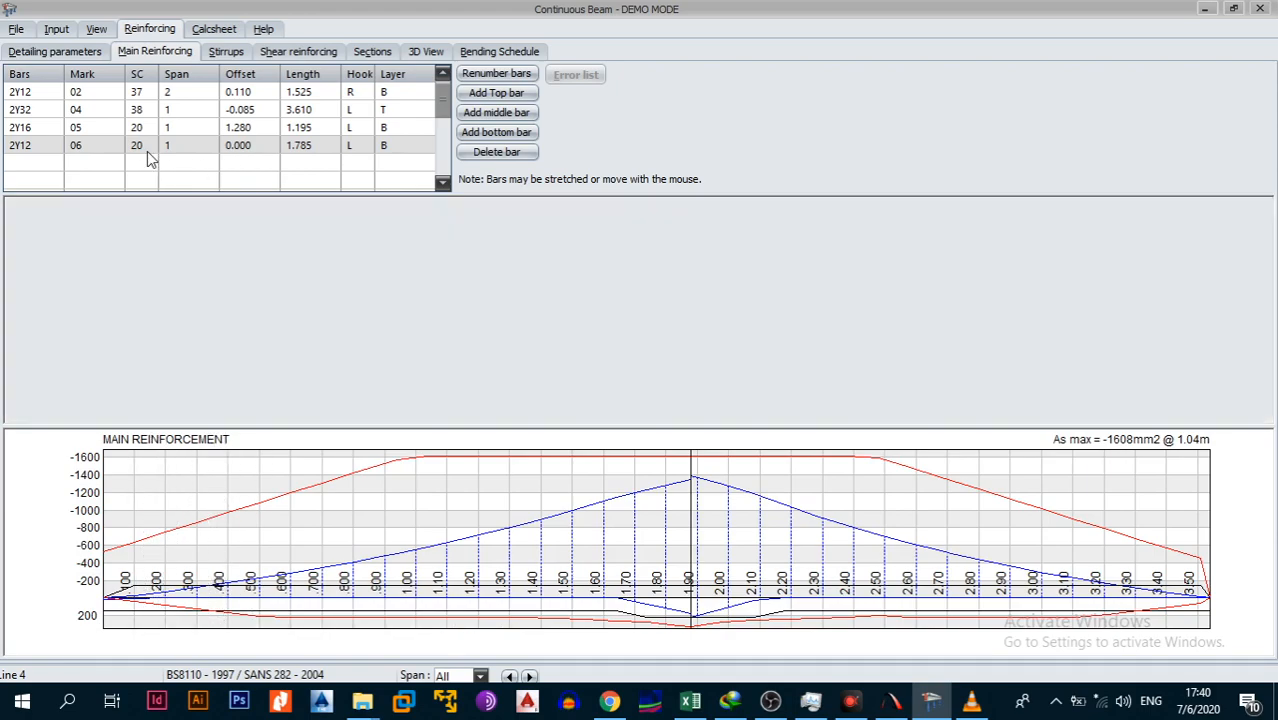
left_click(148, 151)
type("37")
left_click(147, 162)
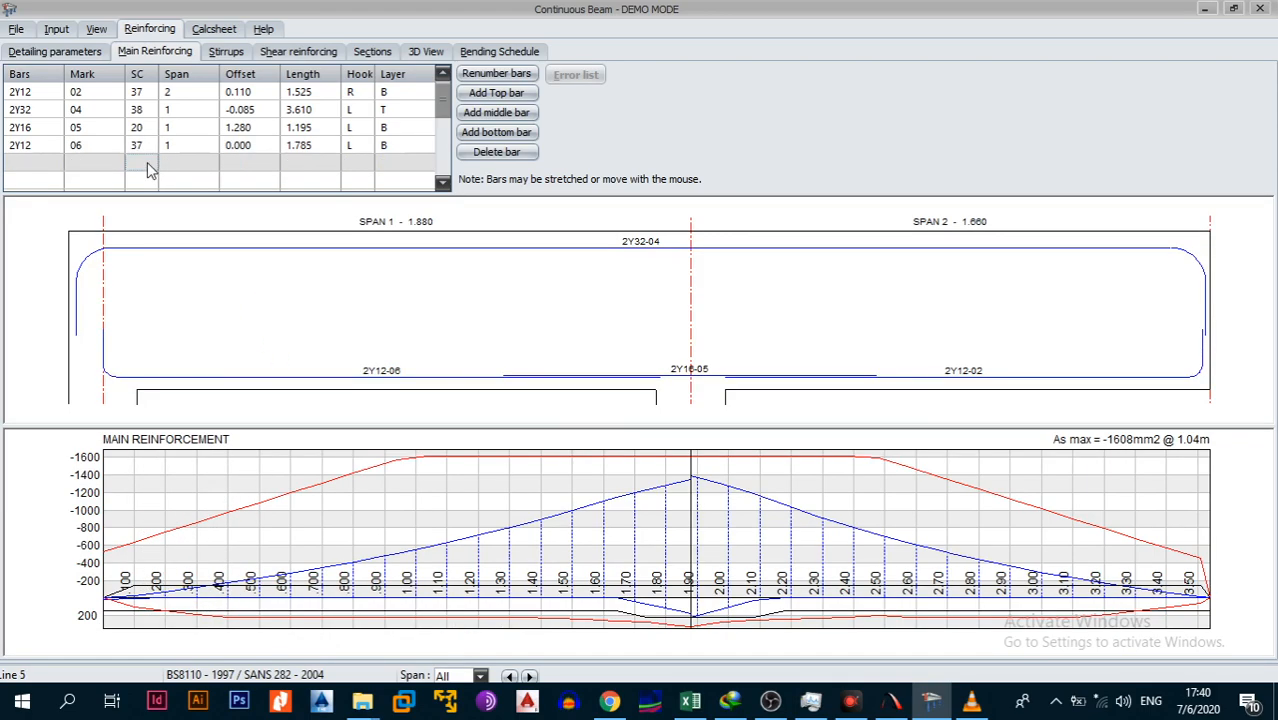
Stretch the outer end of the span 1 2Y12-06 bottom bars to an offset of about -0.080 m and a length of about 1.865 m.
left_click(113, 372)
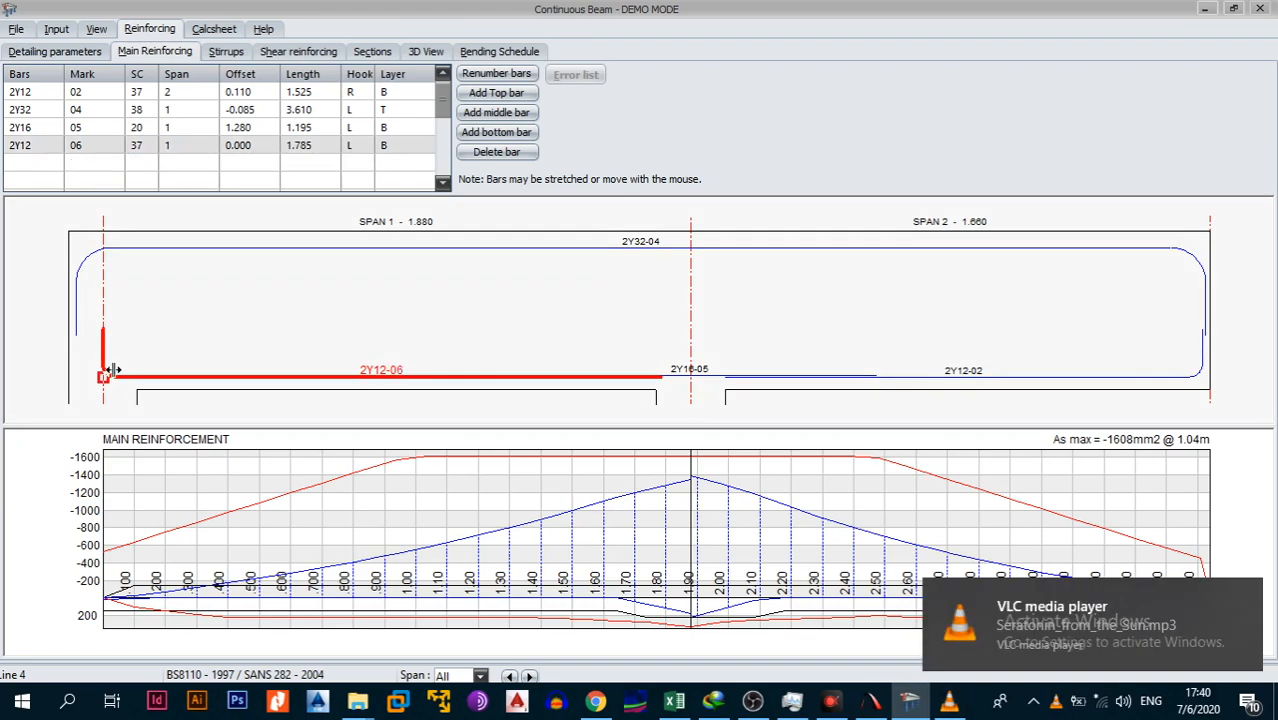
left_click_drag(106, 372, 78, 373)
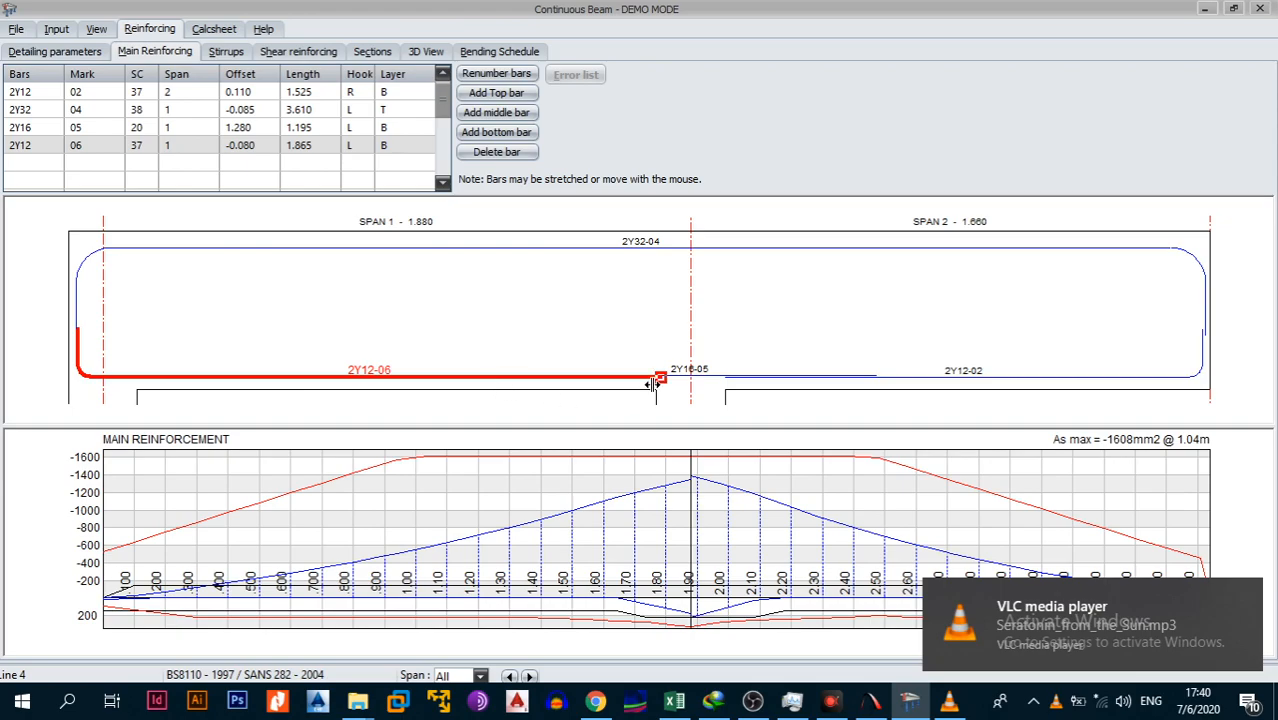
left_click(924, 701)
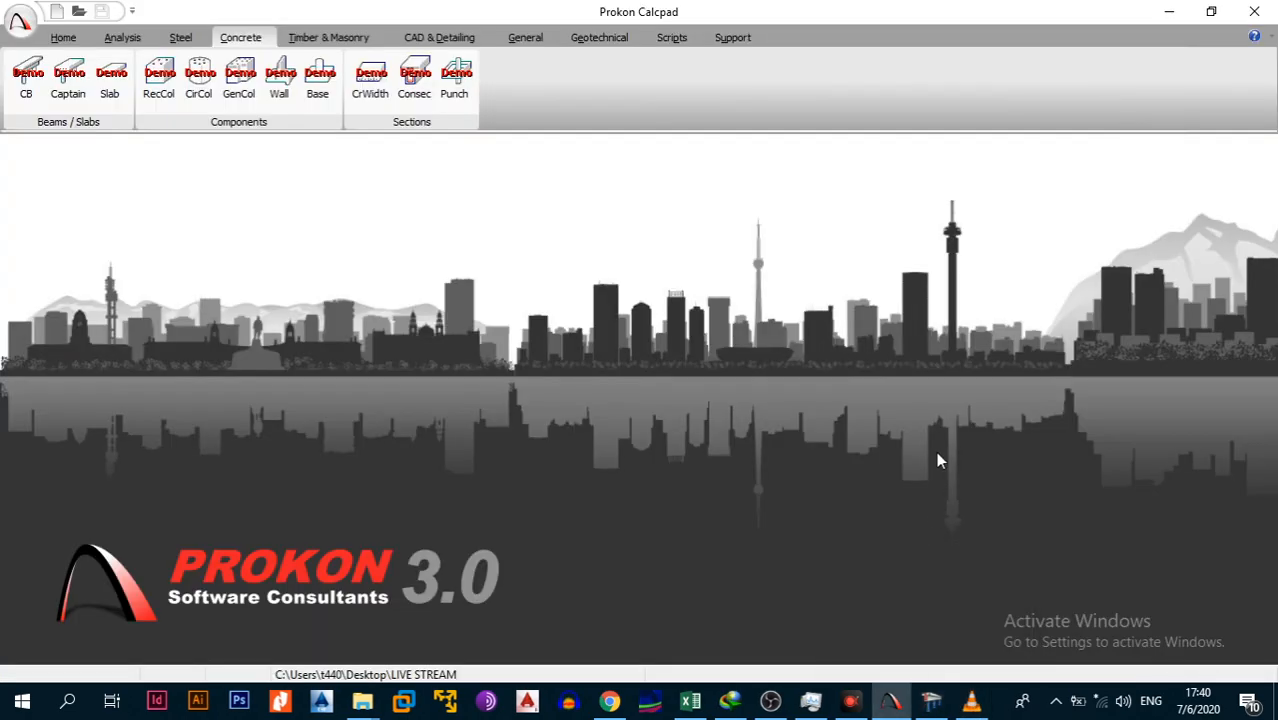
left_click(971, 700)
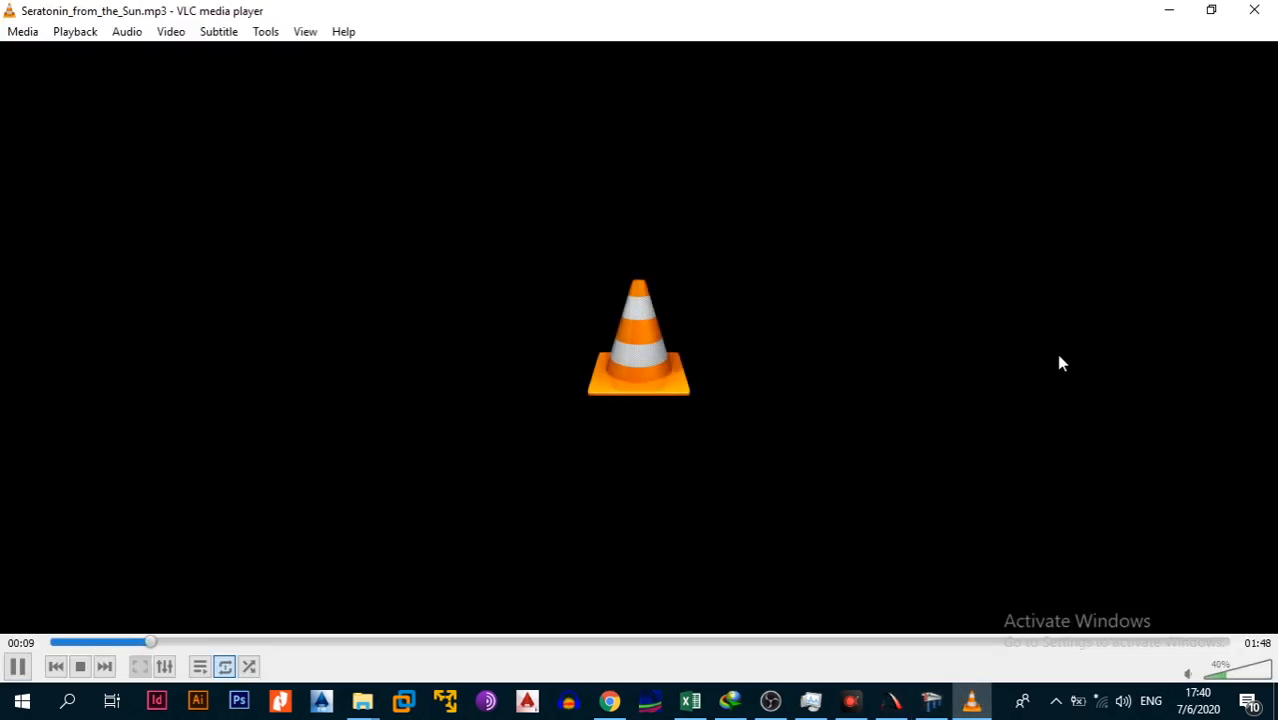
left_click(1170, 11)
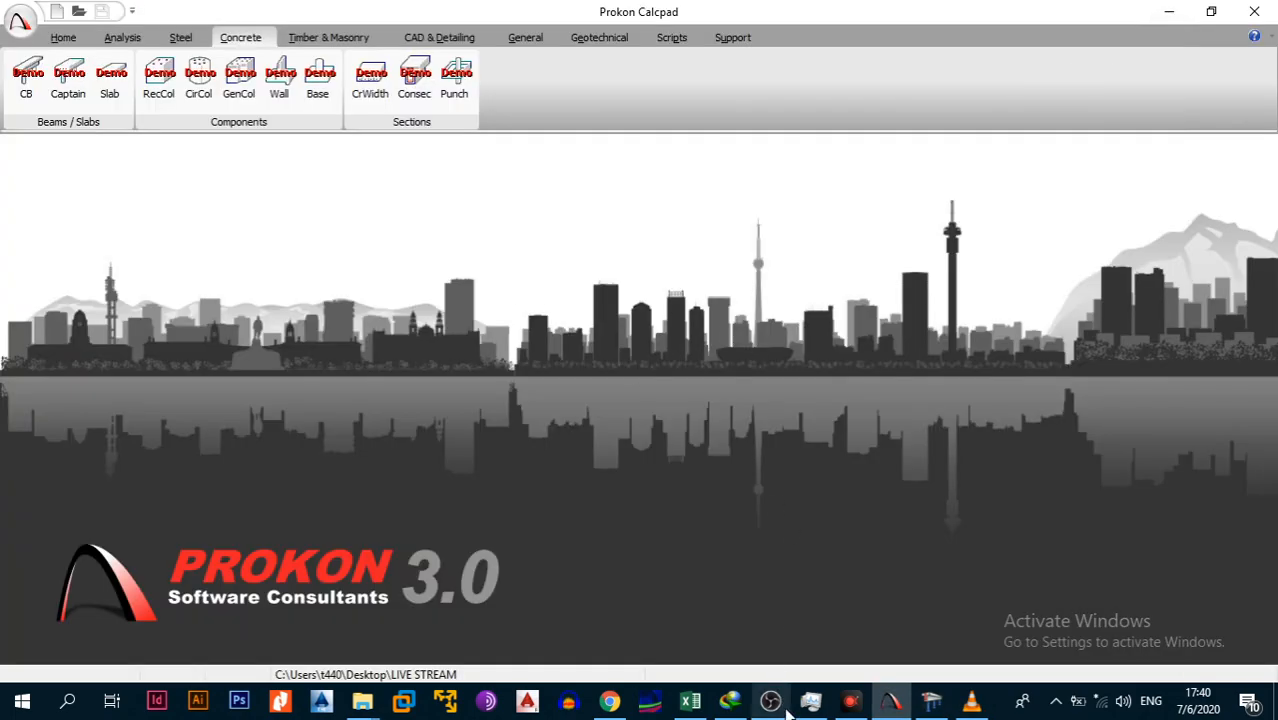
left_click(931, 701)
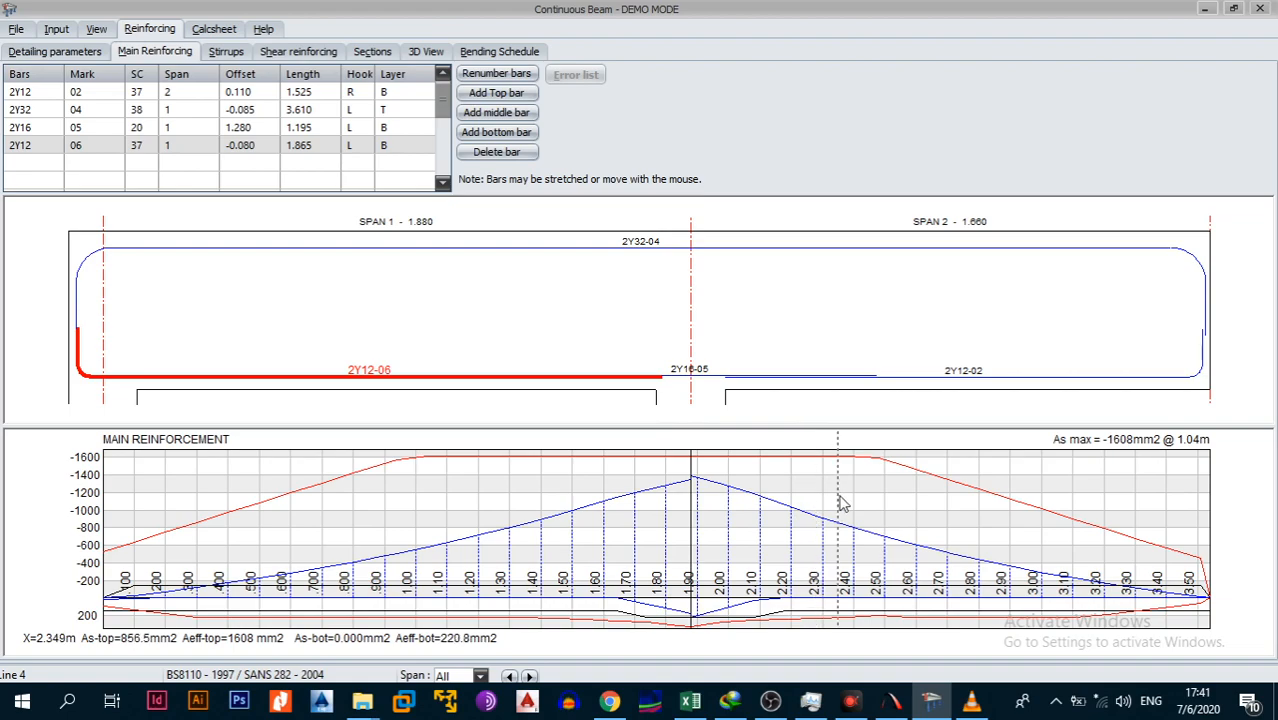
In the detailing parameters, clear the first top bar mark, set the first bottom bar mark to 01, and renumber the main bars.
left_click(76, 55)
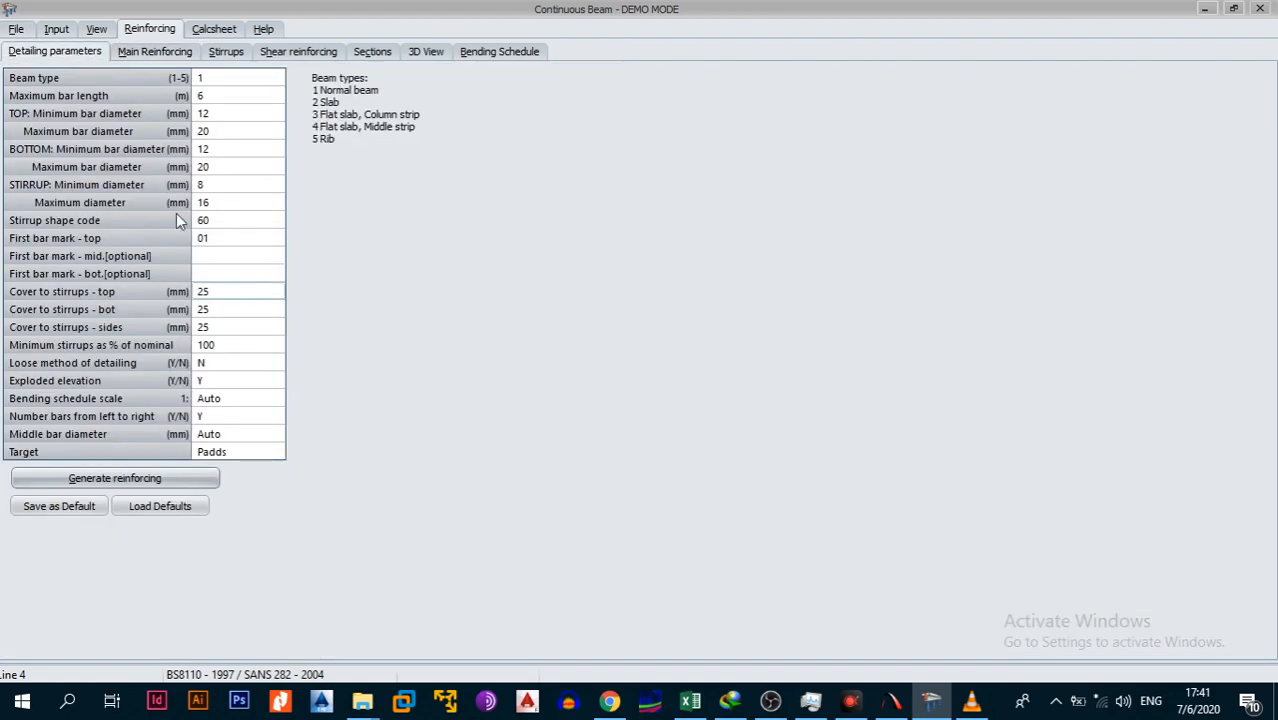
left_click(232, 241)
left_click(231, 279)
left_click(234, 242)
left_click(154, 51)
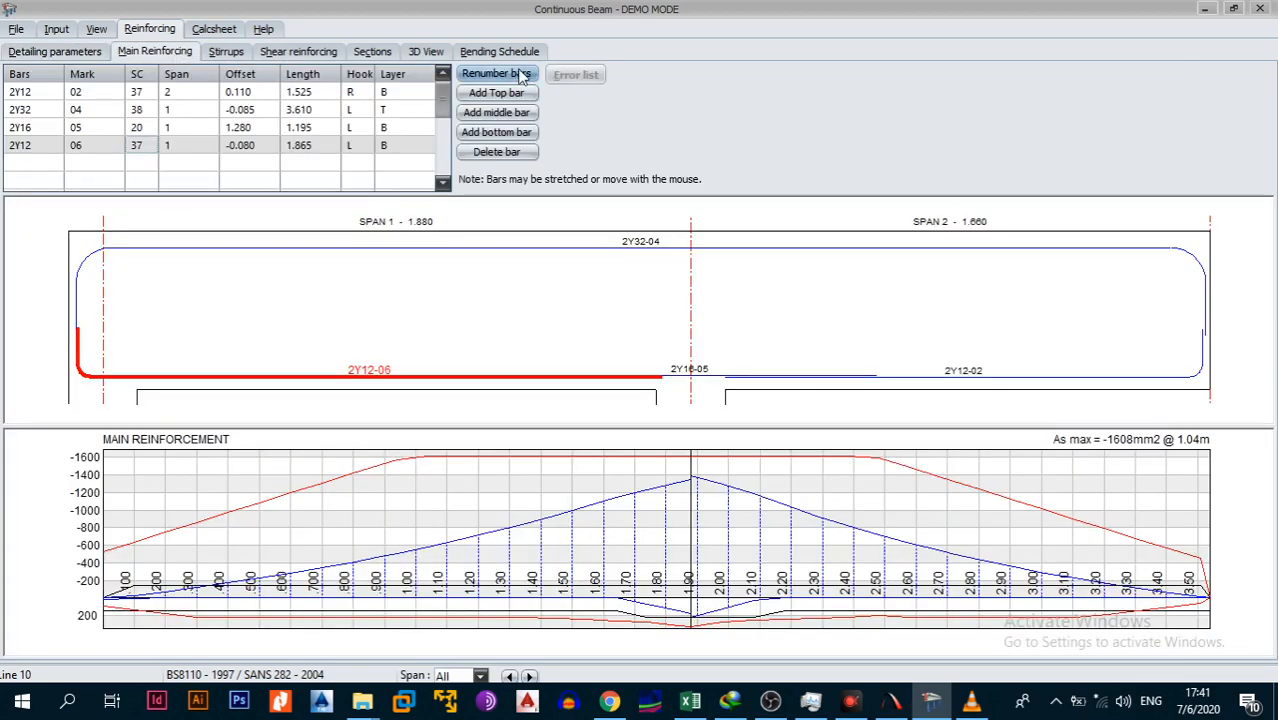
left_click(519, 74)
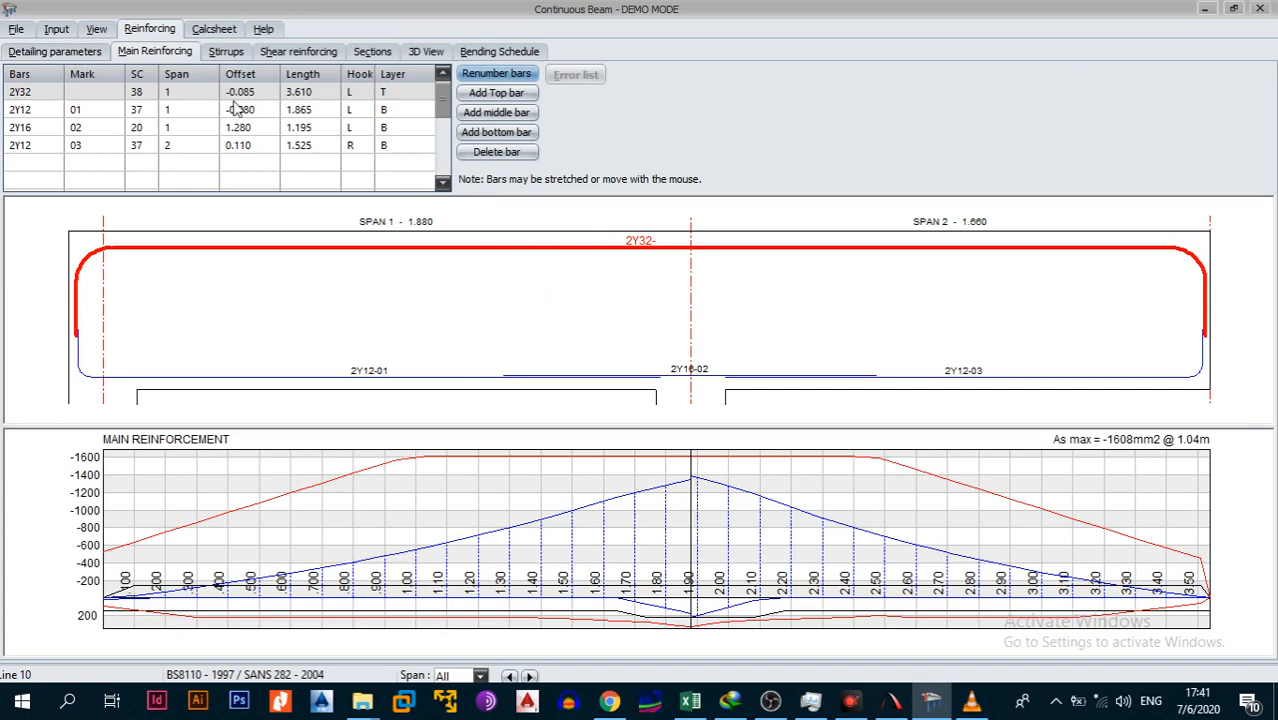
Set the first top bar mark to 04 in the detailing parameters and renumber the main bars.
left_click(71, 54)
left_click(222, 274)
left_click(227, 241)
type("04")
key("Return")
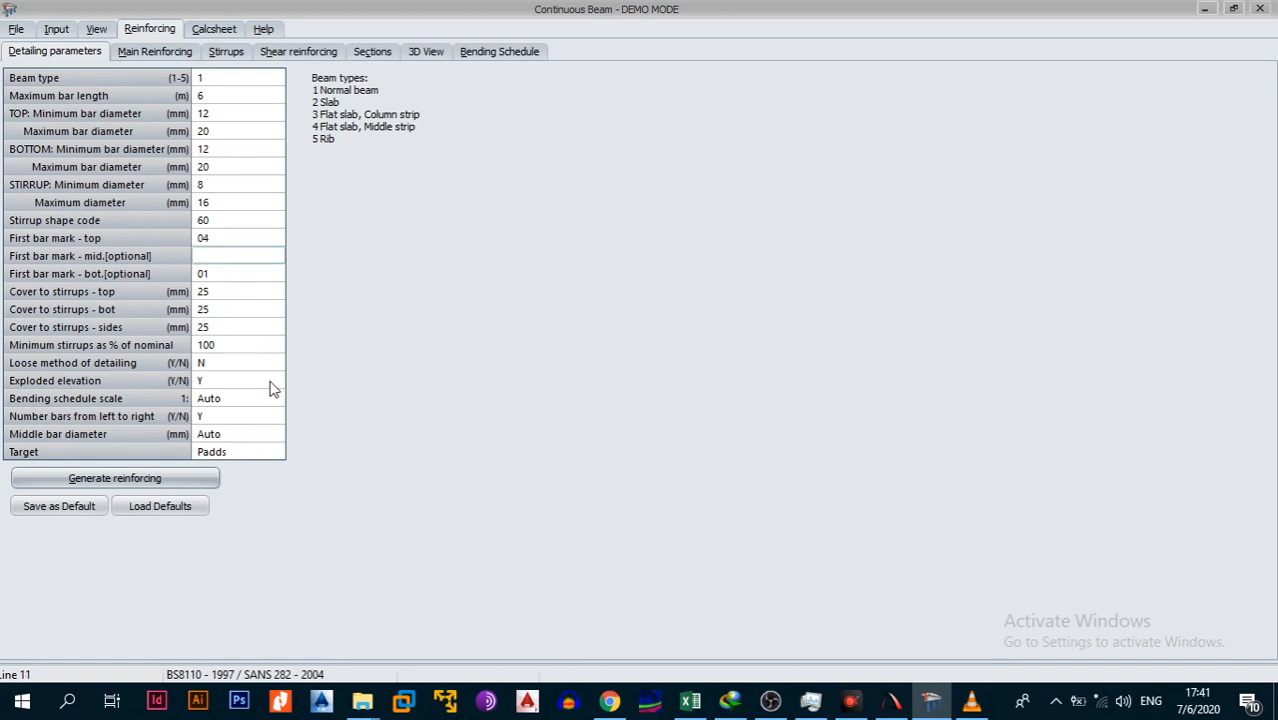
left_click(160, 52)
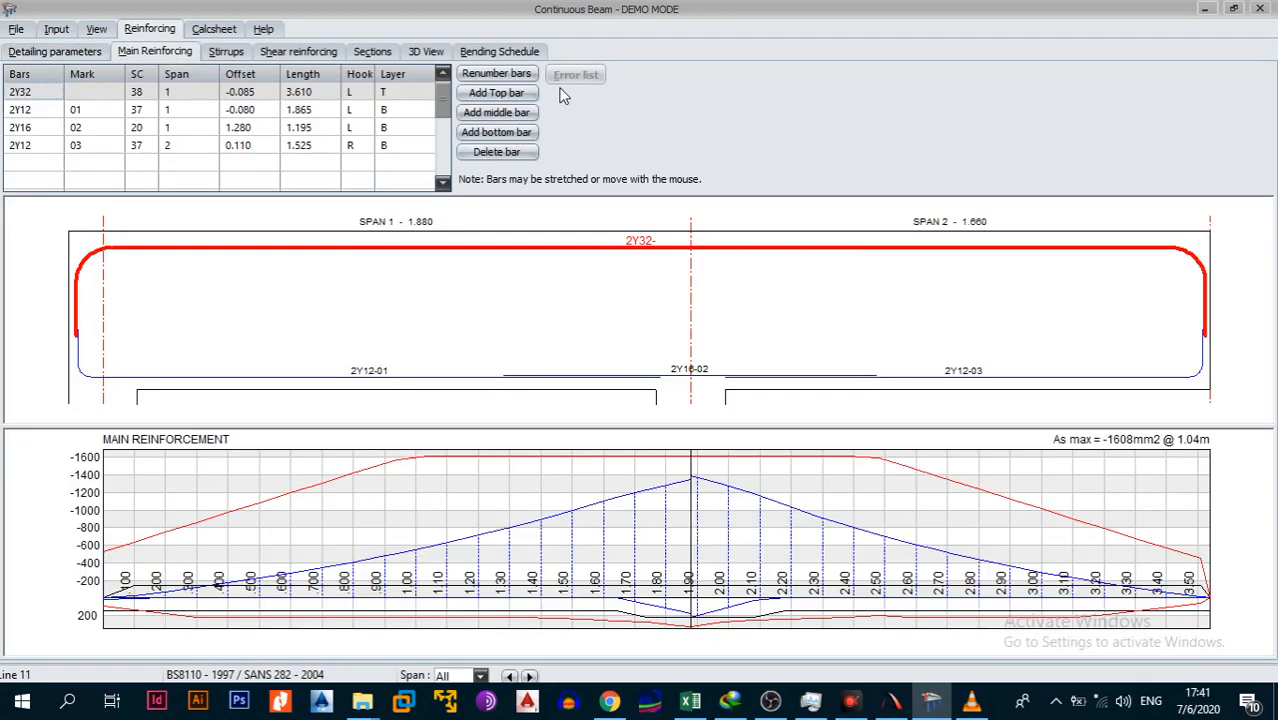
left_click(505, 75)
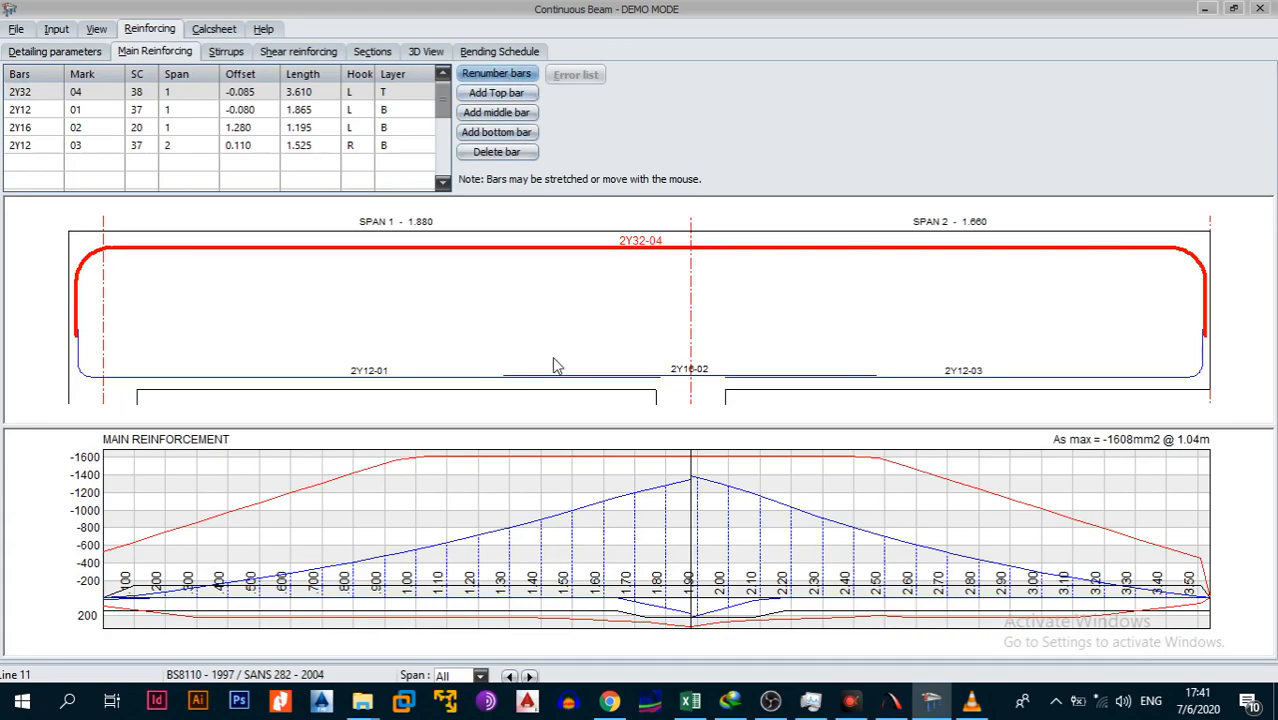
Review the stirrup and shear reinforcing data, and delete the R10 stirrup definition marked SB.
left_click(226, 51)
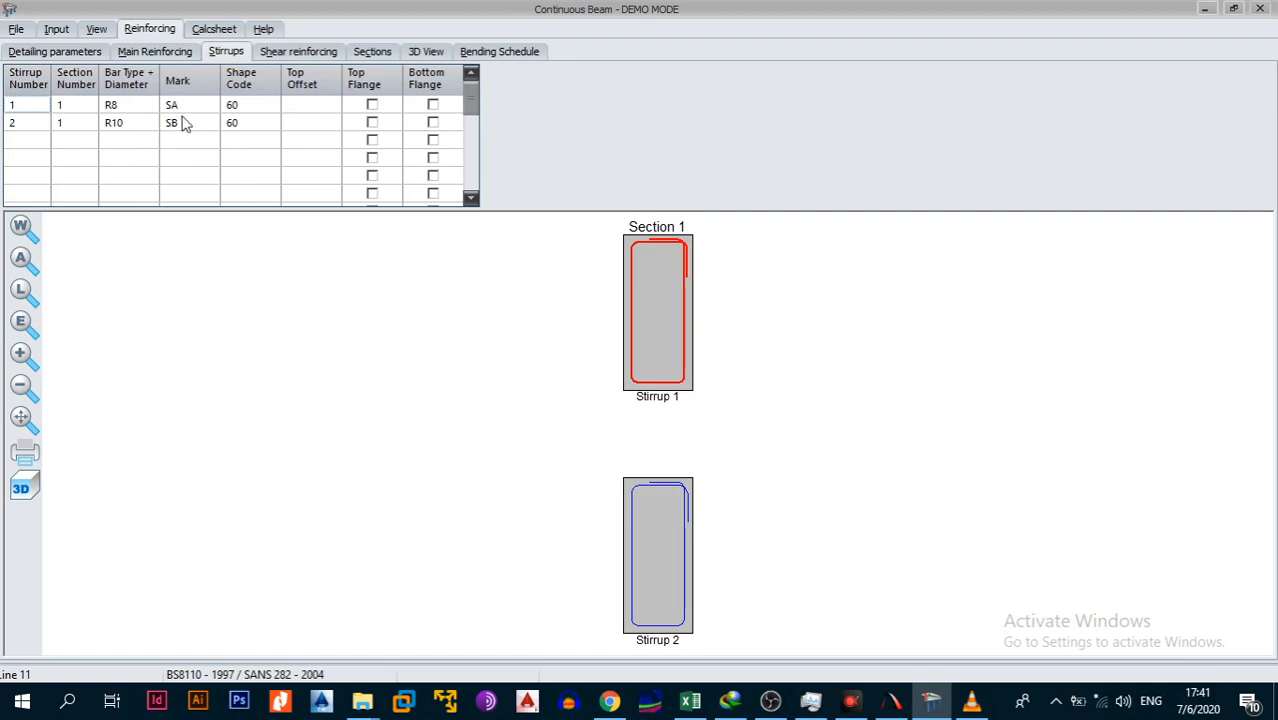
left_click(290, 51)
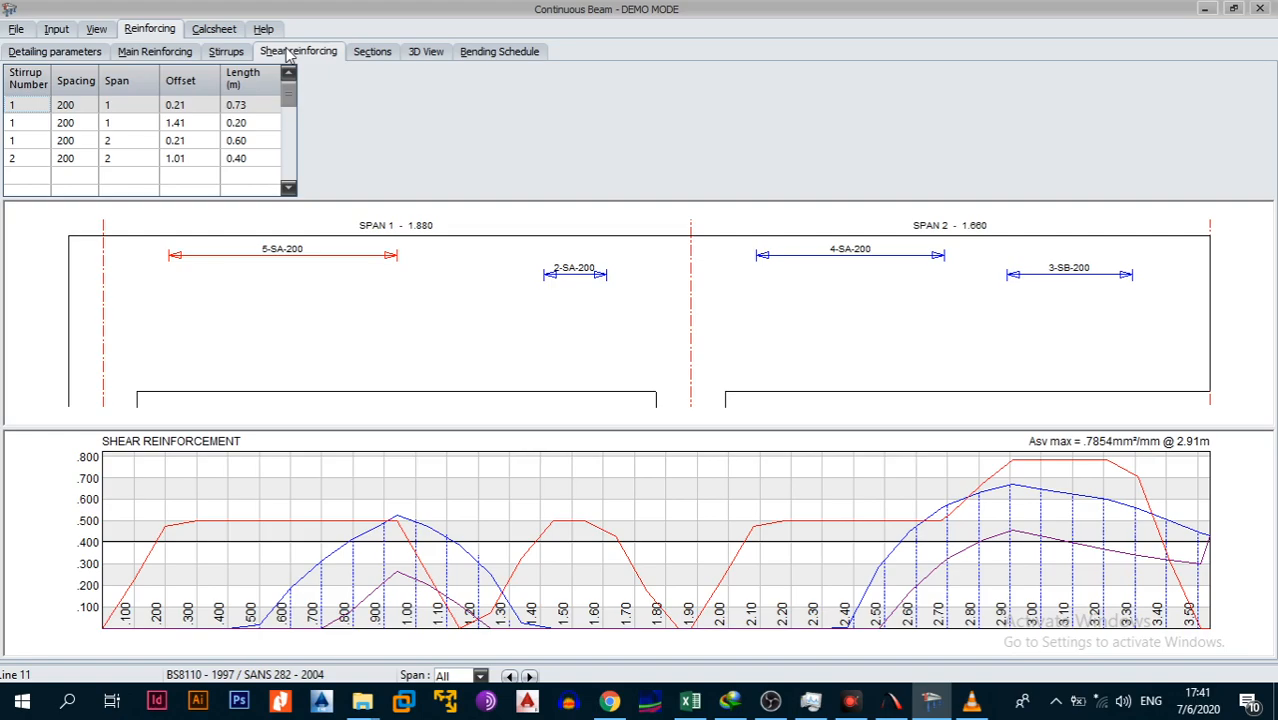
left_click(174, 55)
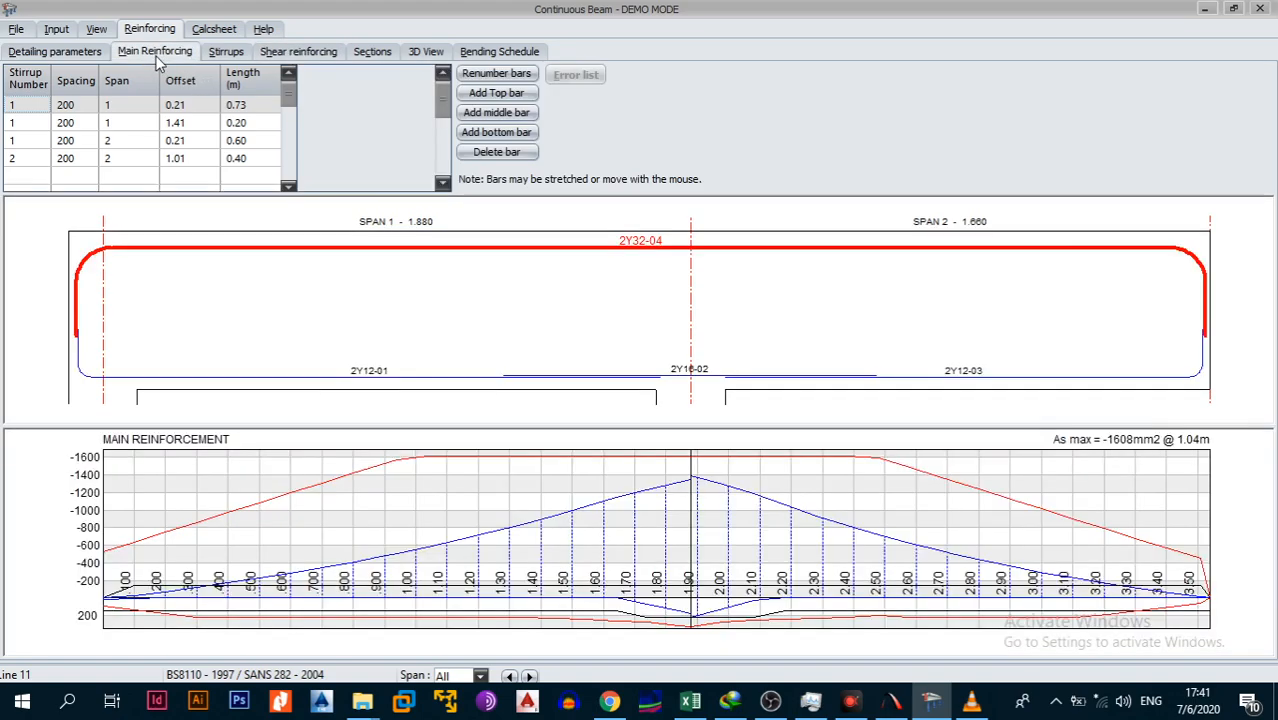
left_click(226, 51)
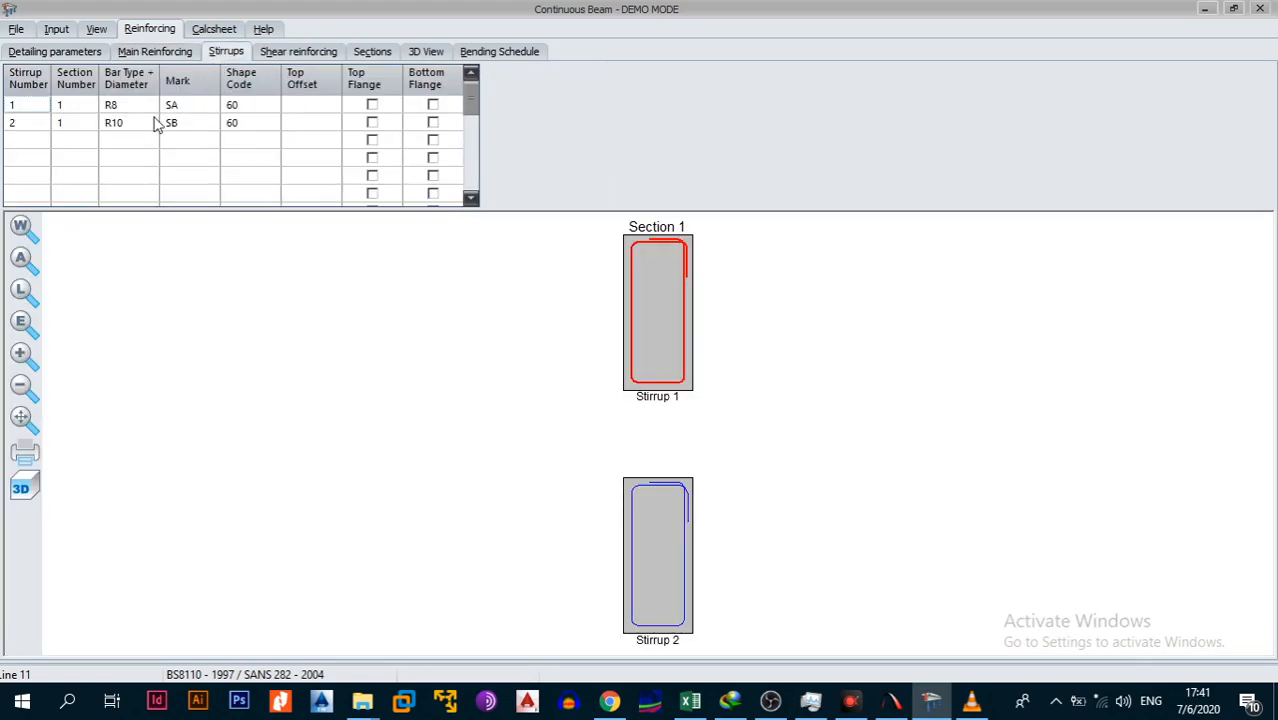
left_click(122, 127)
left_click_drag(60, 126, 278, 137)
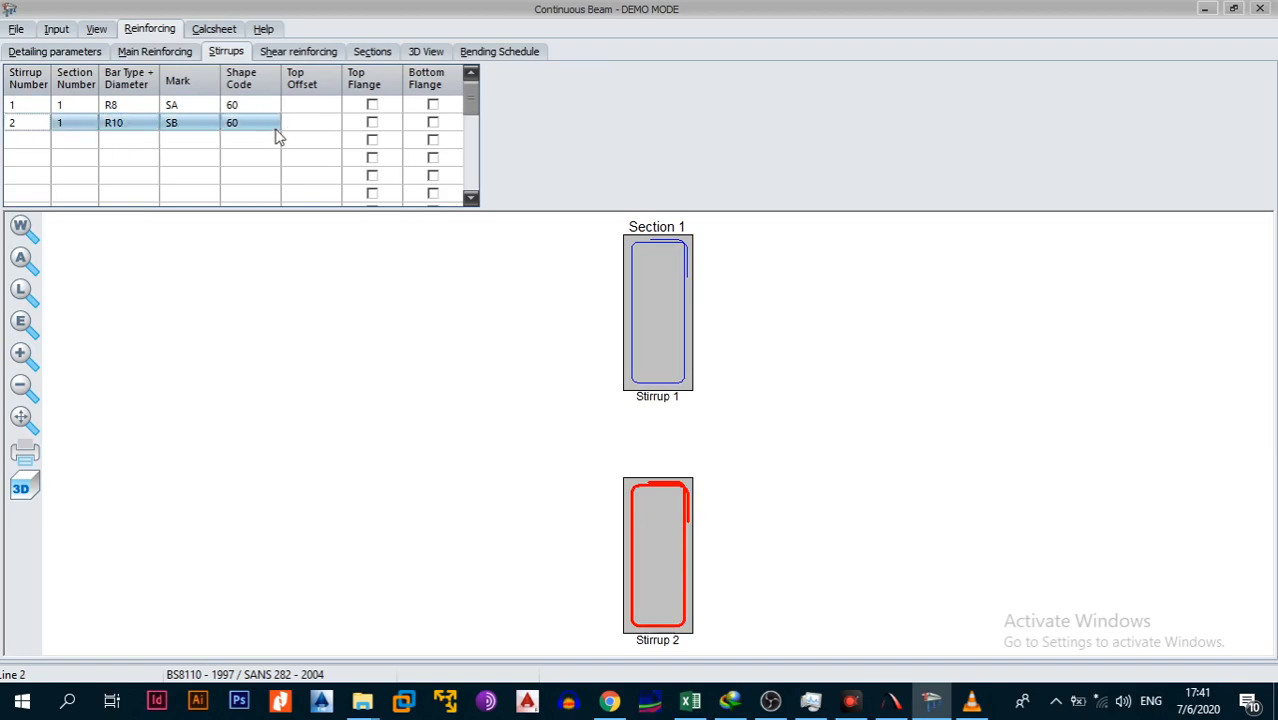
key("Delete")
Set the bar type and diameter of stirrup 1 to Y8.
left_click(155, 108)
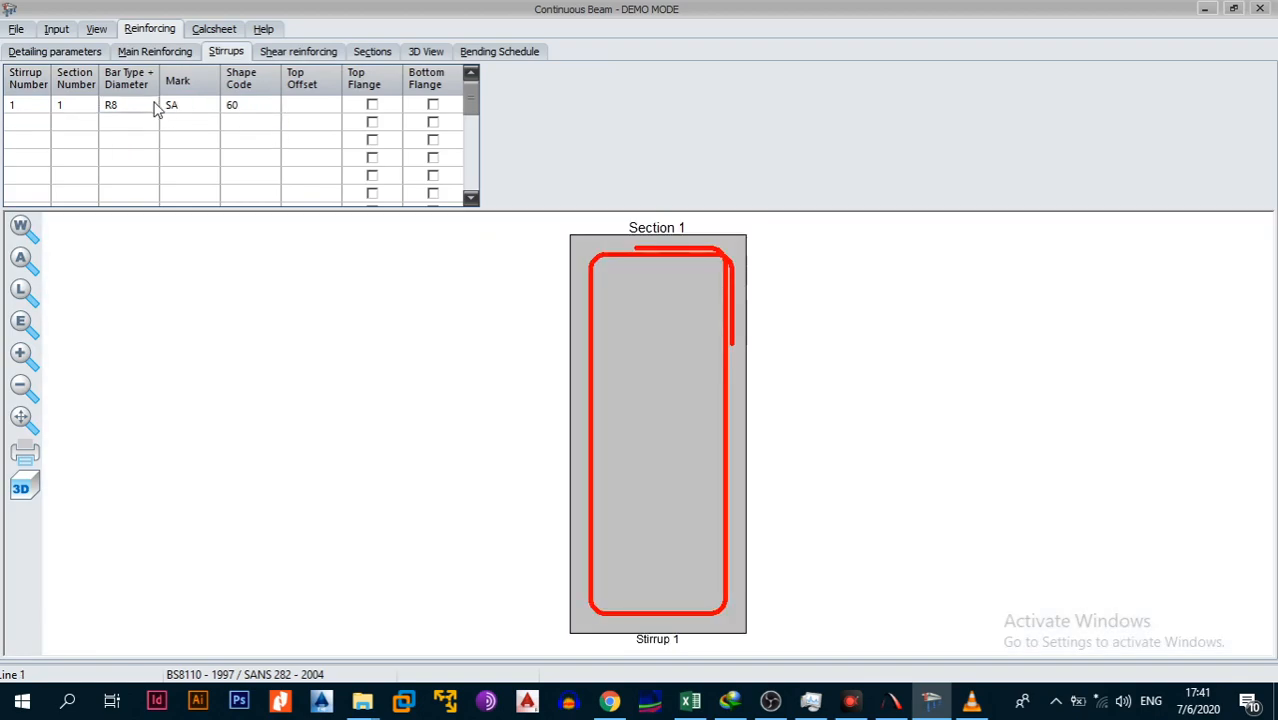
type("Y8")
left_click(204, 135)
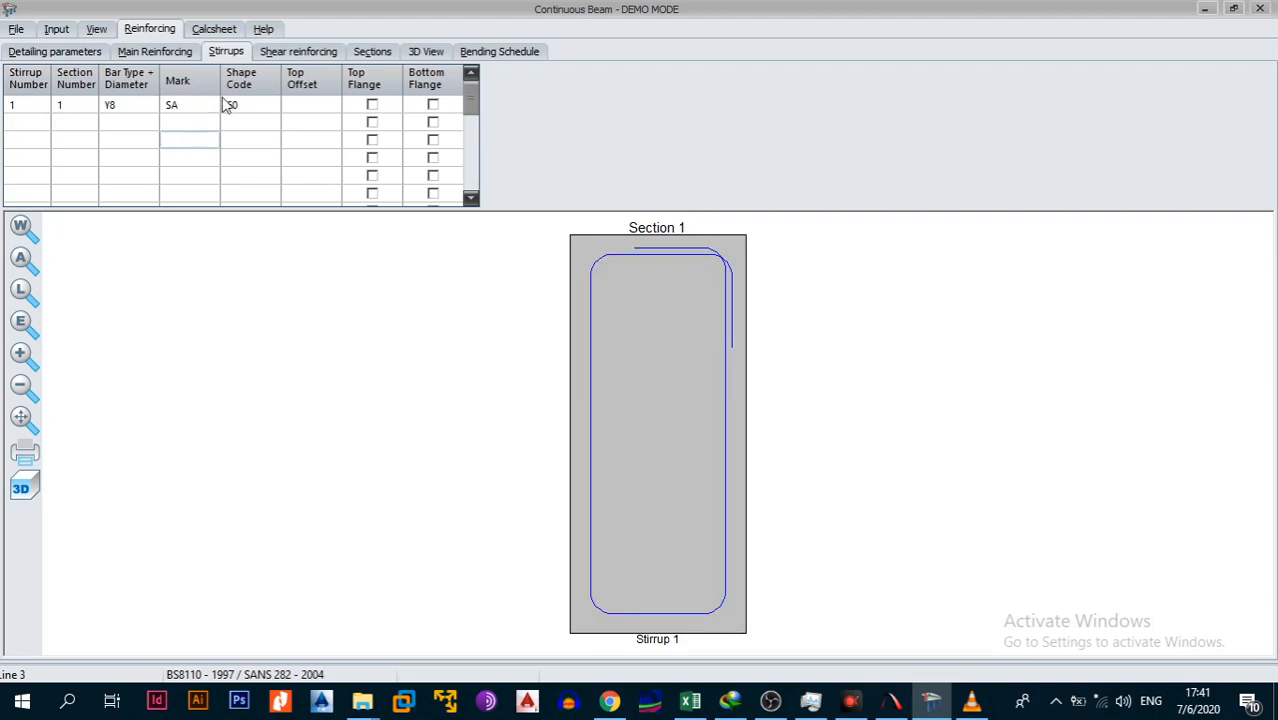
Delete every shear reinforcing zone except the first one in span 1.
left_click(290, 52)
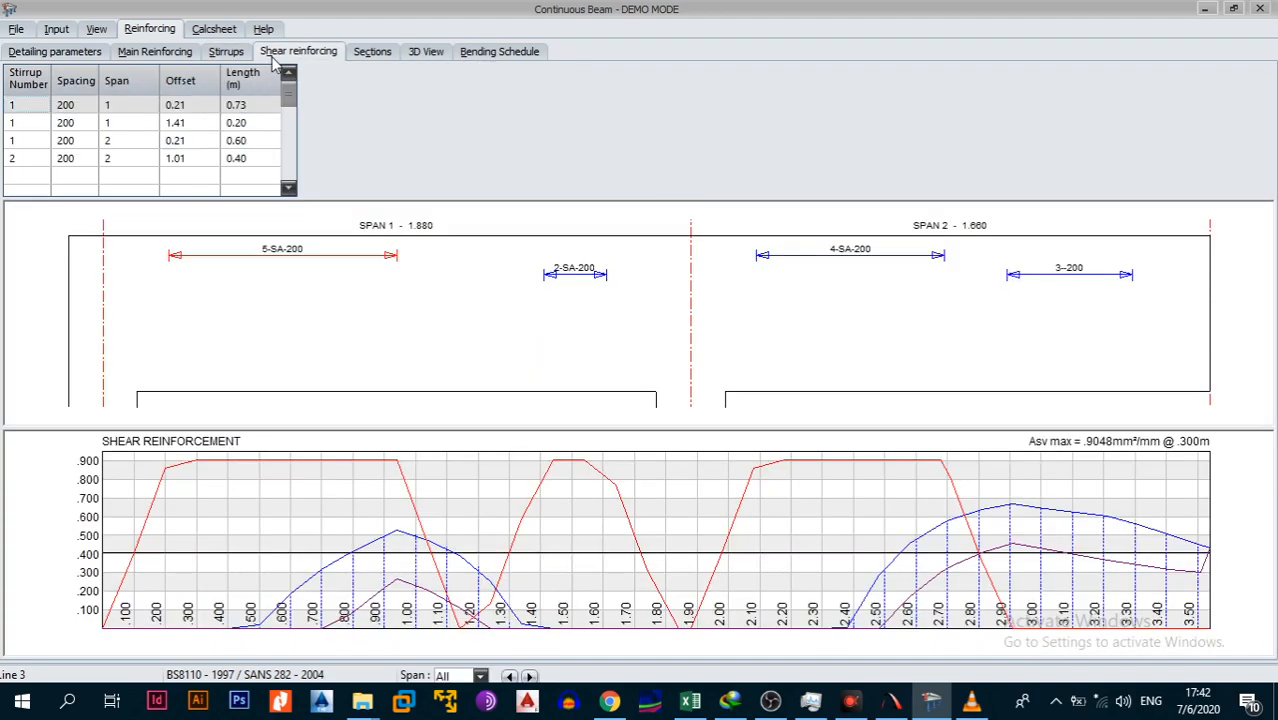
left_click_drag(26, 124, 243, 165)
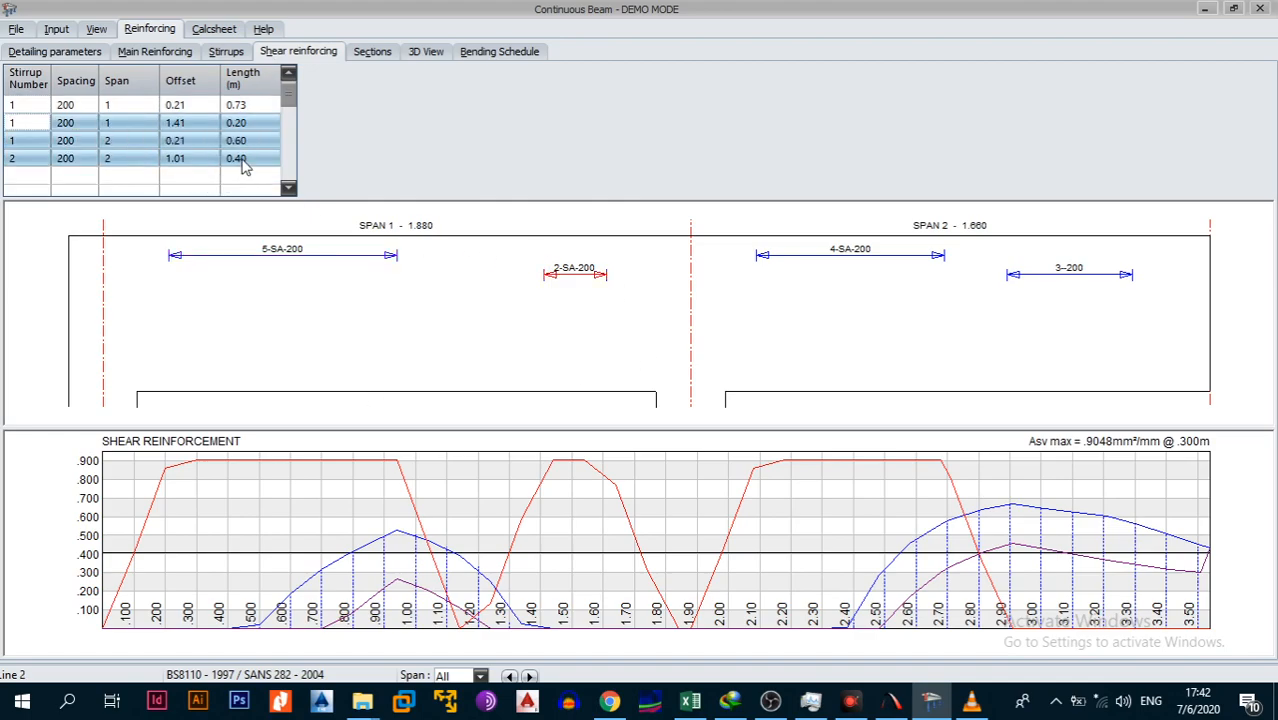
key("Delete")
left_click(70, 128)
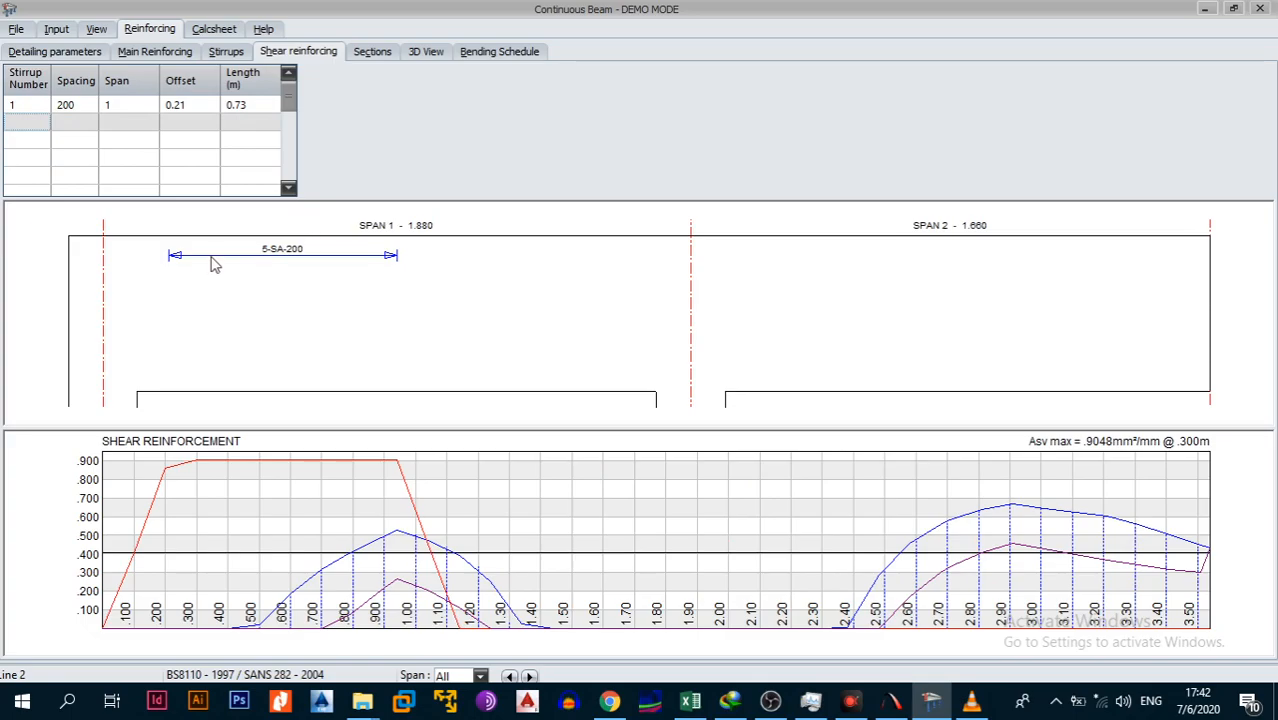
Stretch the span 1 stirrup zone across the clear span to an offset of about 0.095 m and a length of about 1.685 m.
left_click_drag(174, 256, 132, 258)
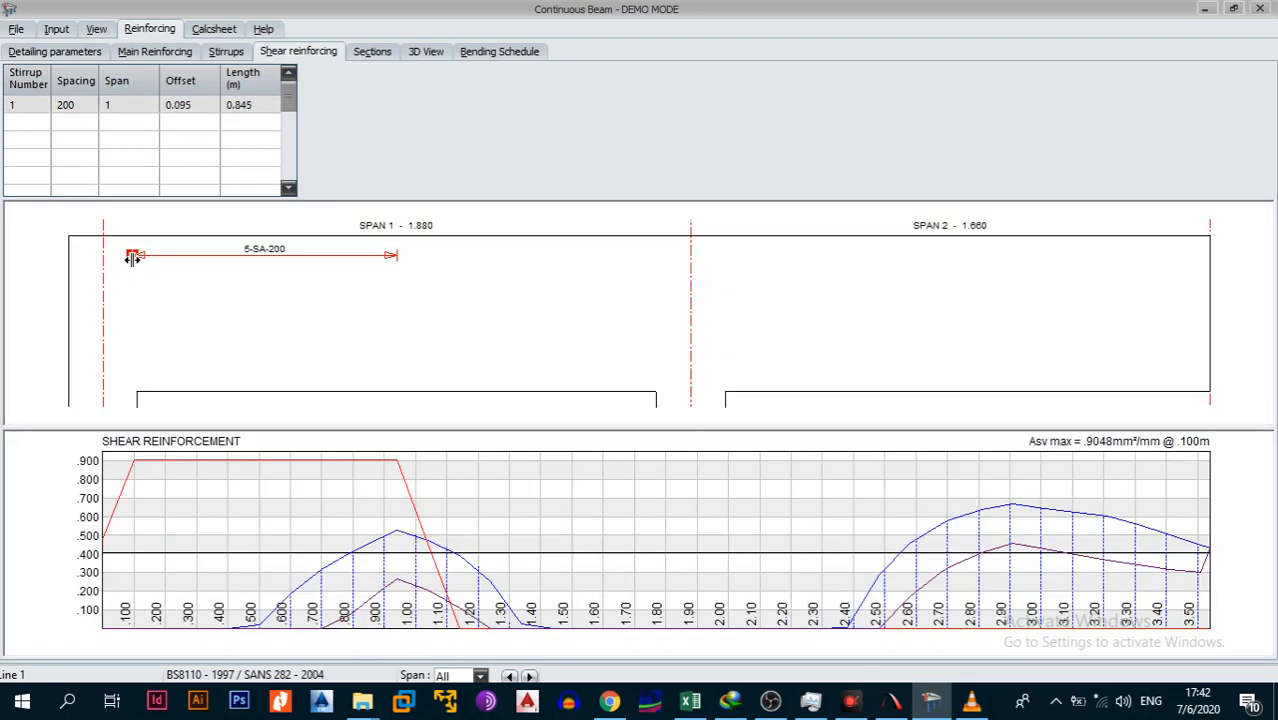
left_click_drag(399, 257, 657, 254)
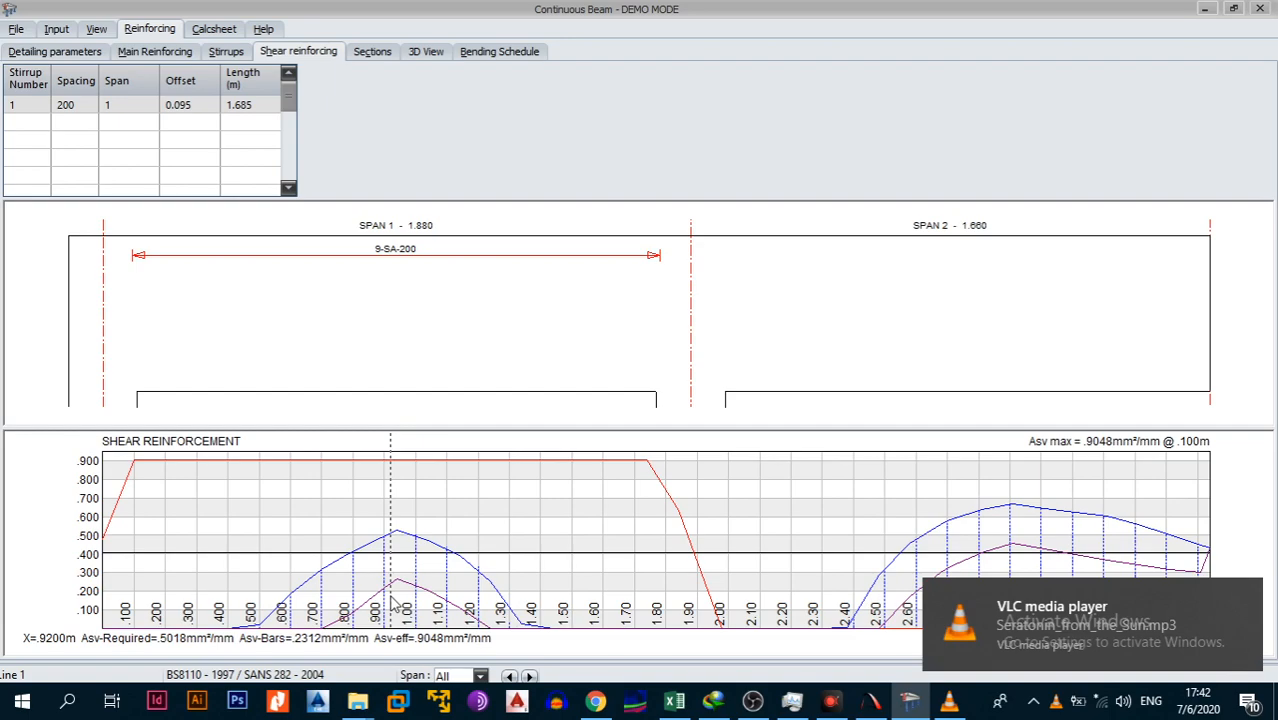
left_click(949, 701)
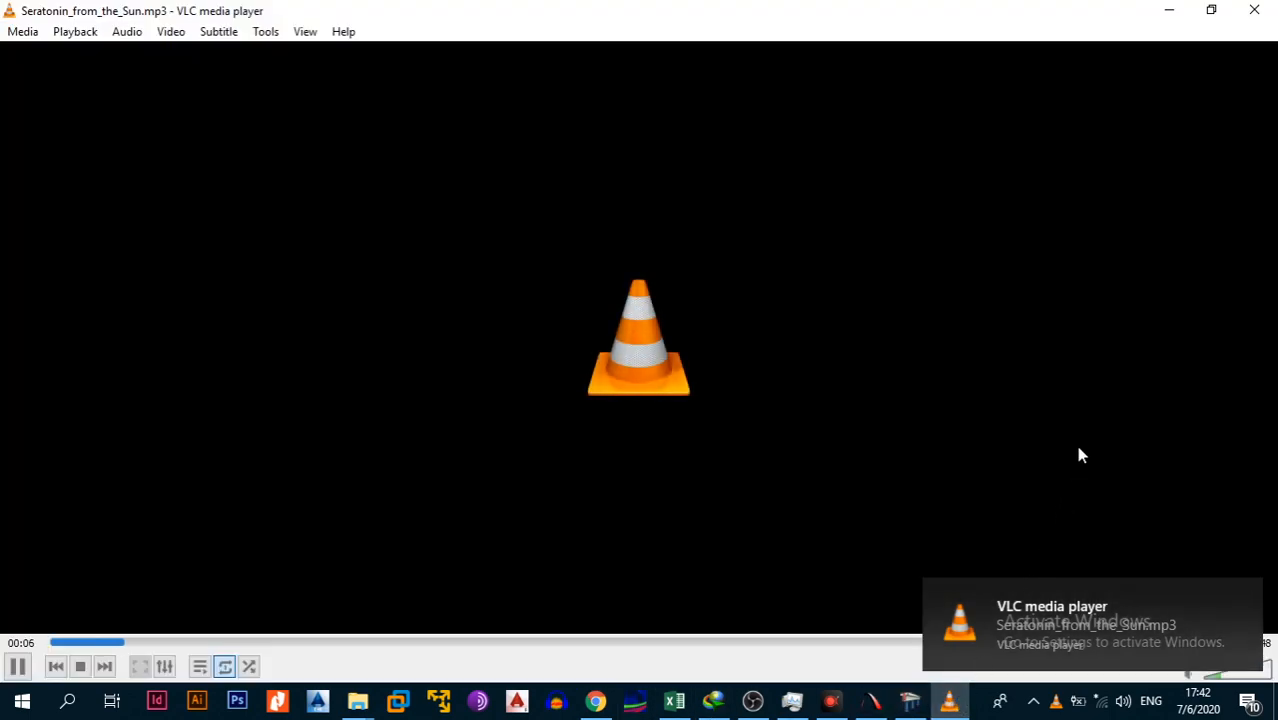
left_click(1168, 12)
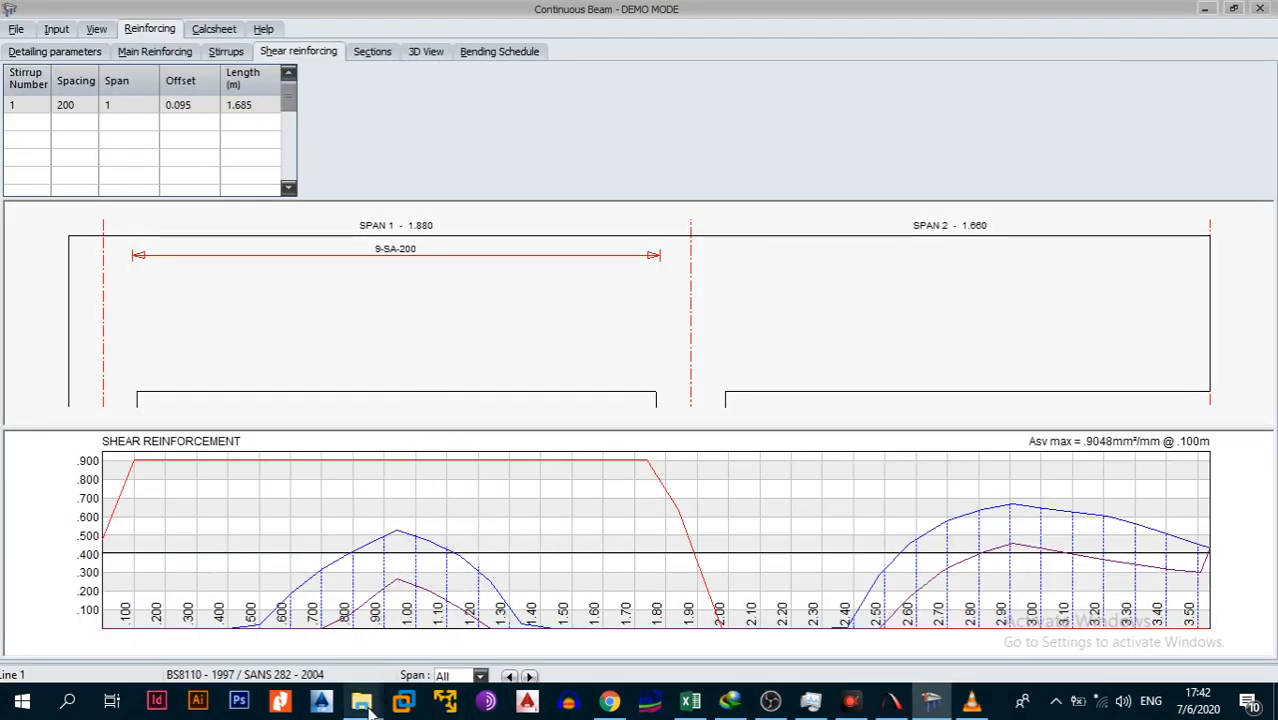
Switch to the CHILL MUSIC folder in File Explorer and play the Pretty_Boy track with VLC media player.
mouse_move(362, 700)
left_click(465, 627)
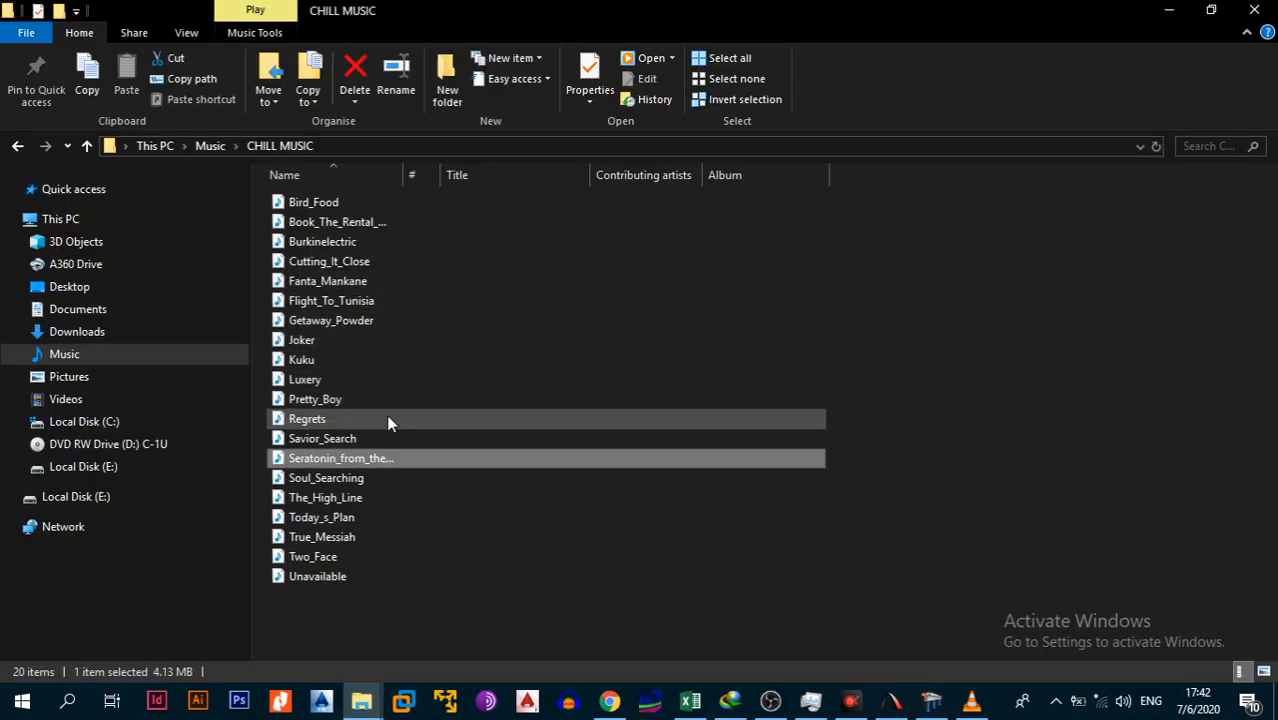
double_click(352, 401)
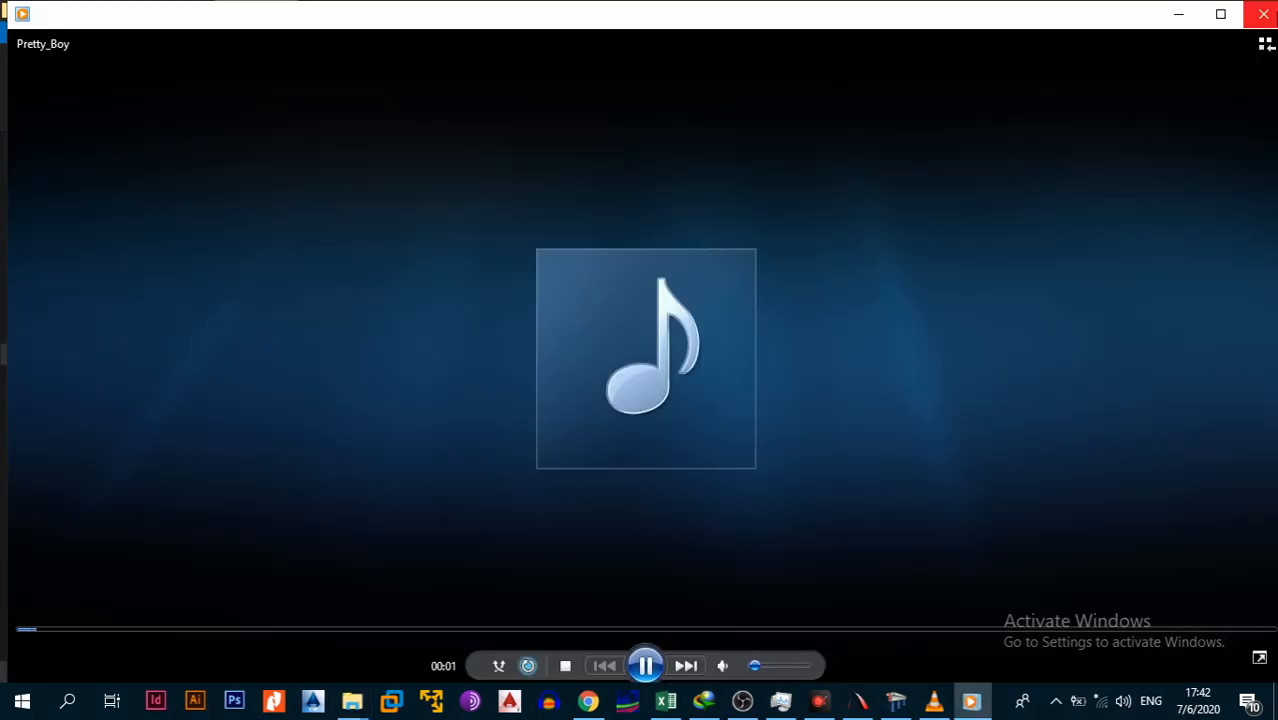
left_click(1263, 14)
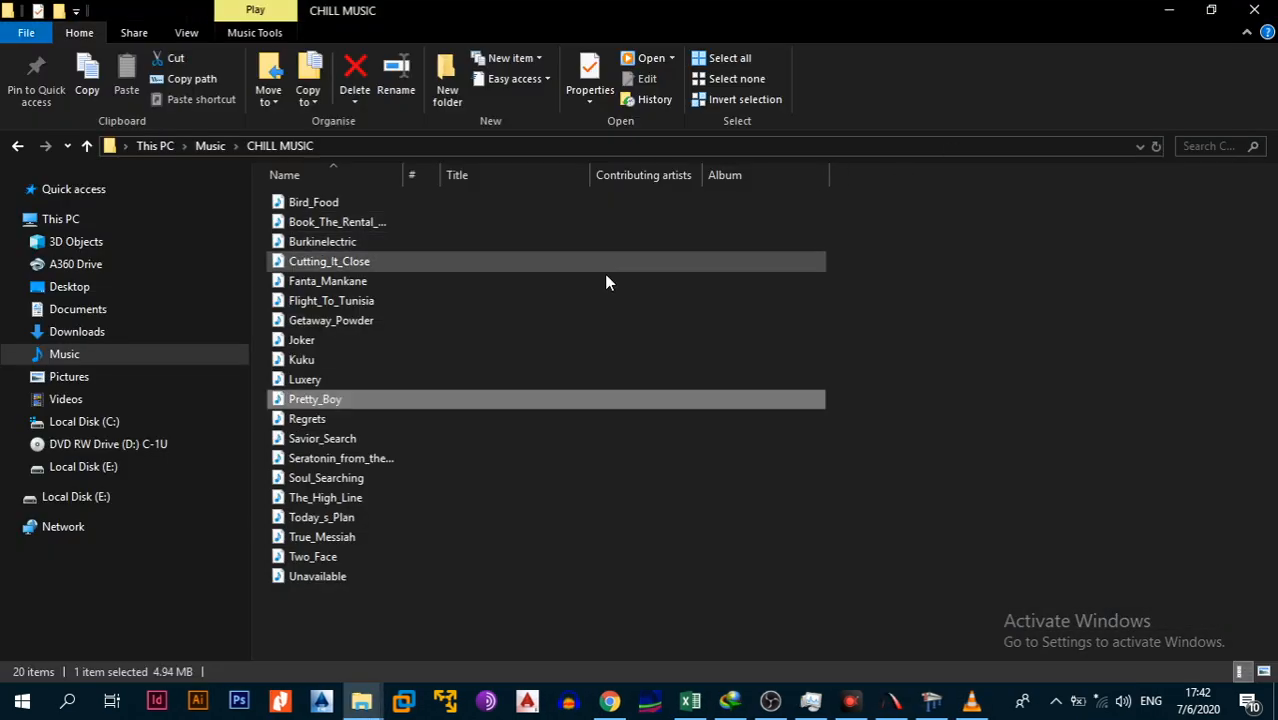
right_click(315, 400)
mouse_move(497, 326)
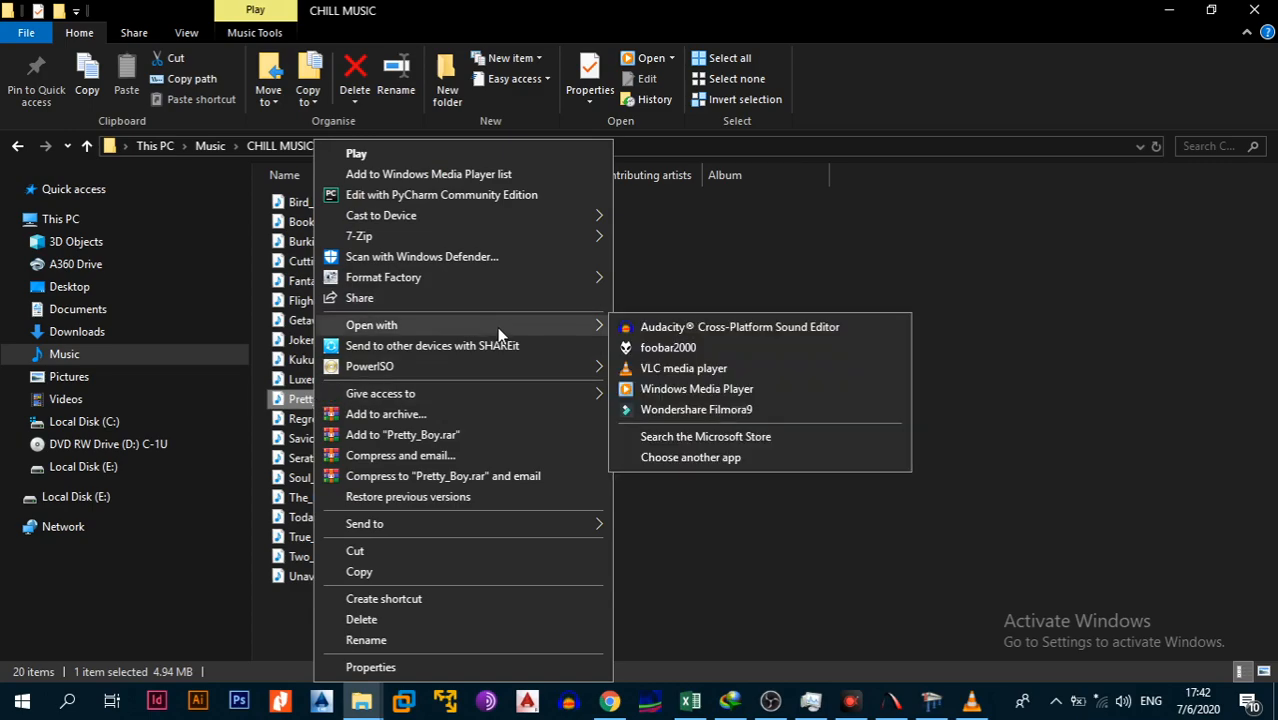
left_click(648, 369)
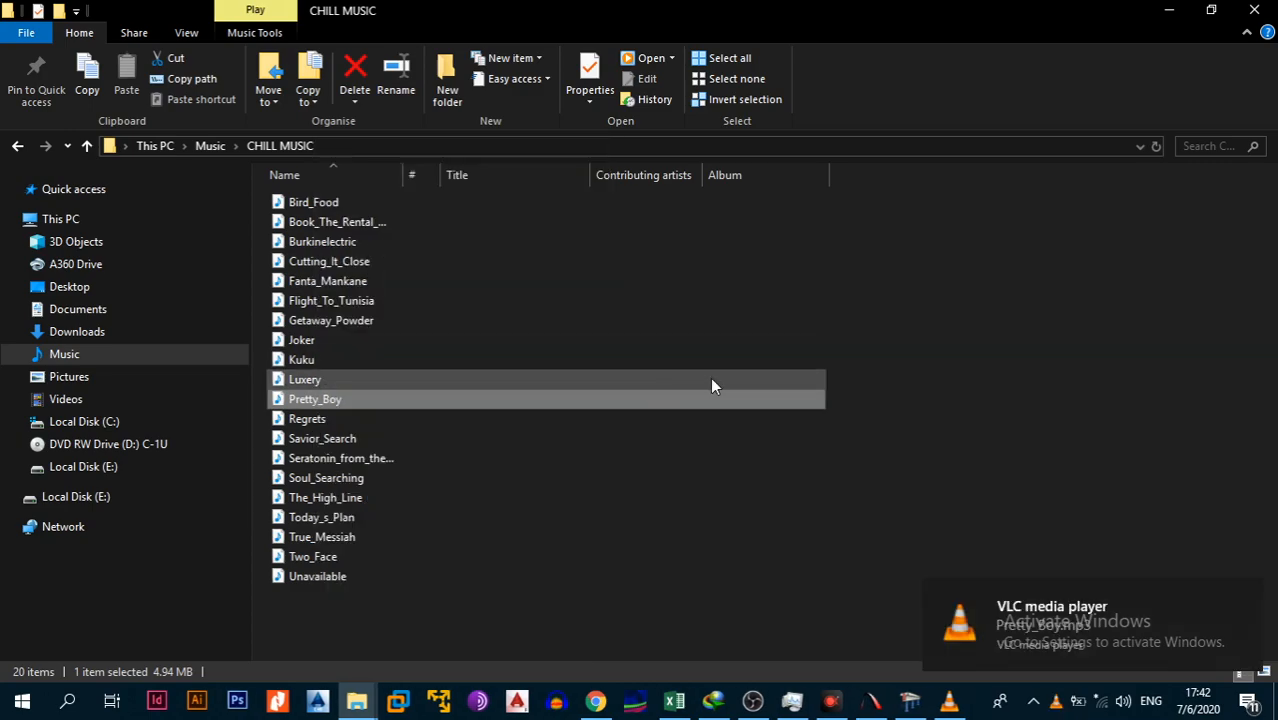
left_click(949, 700)
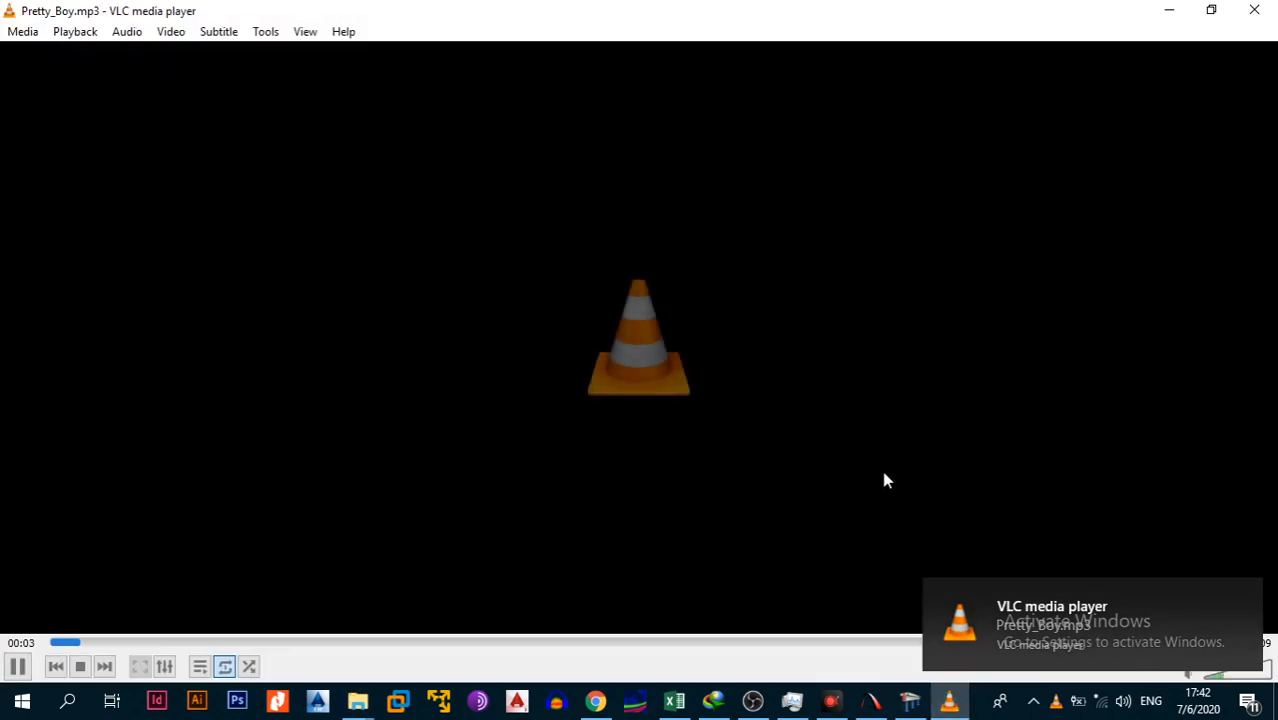
left_click(1166, 10)
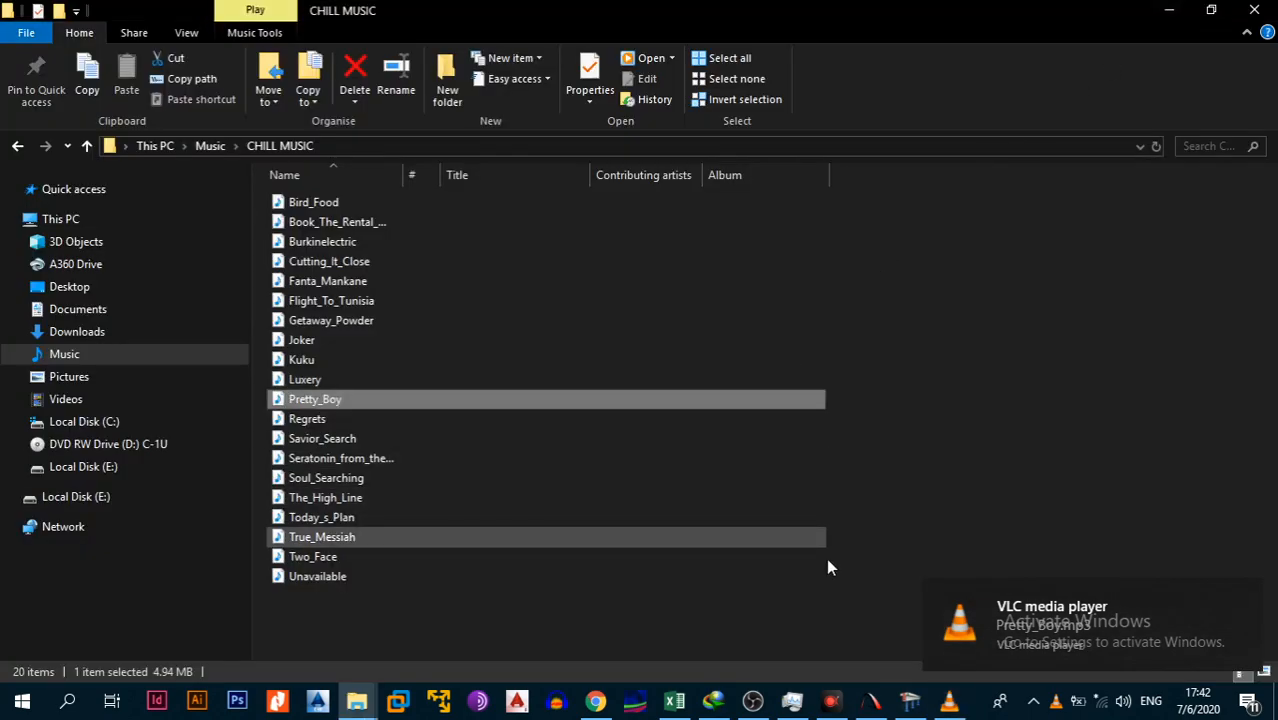
left_click(951, 703)
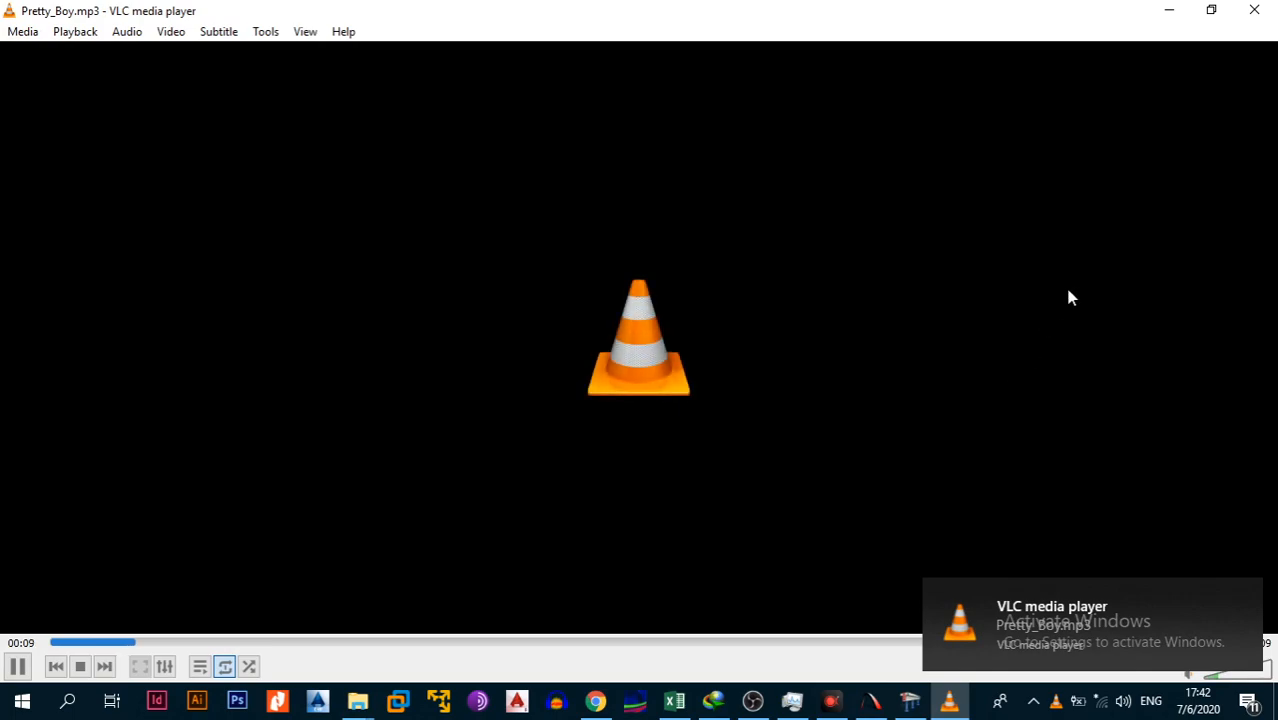
left_click(1168, 10)
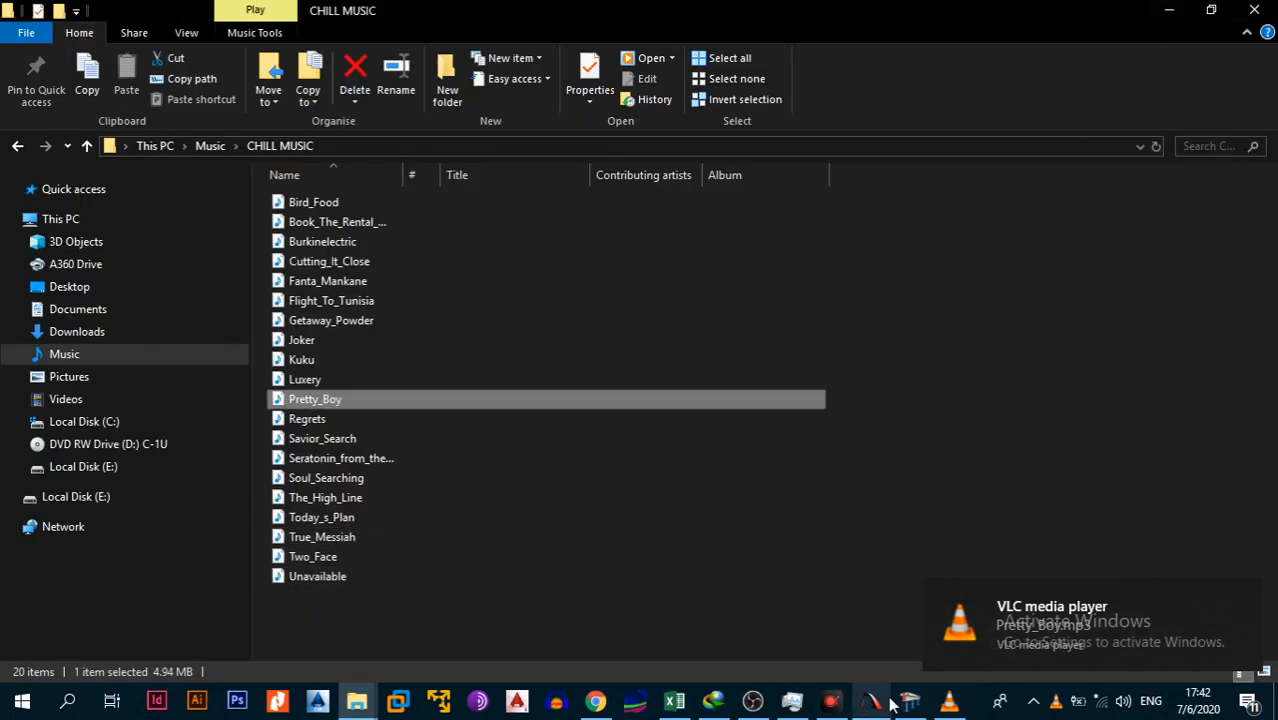
Switch to Prokon's Continuous Beam window, check the definition of stirrup 1 and return to the shear reinforcing zones.
left_click(907, 703)
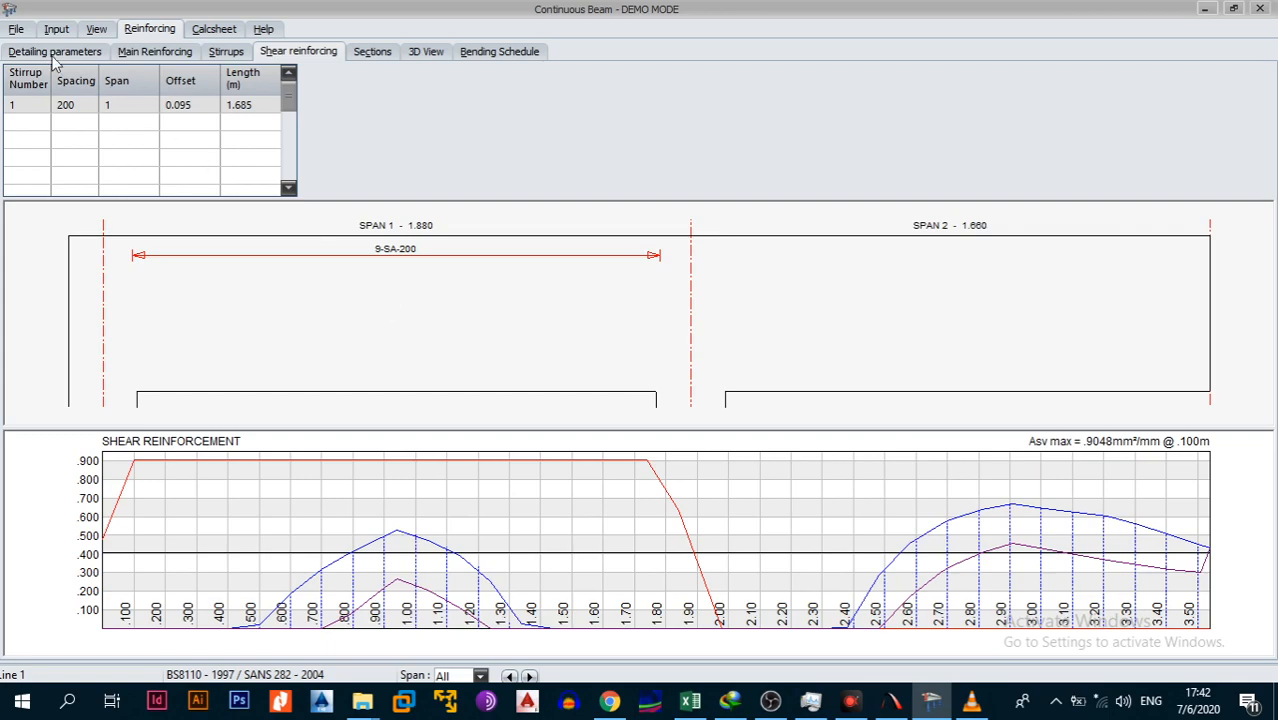
left_click(226, 52)
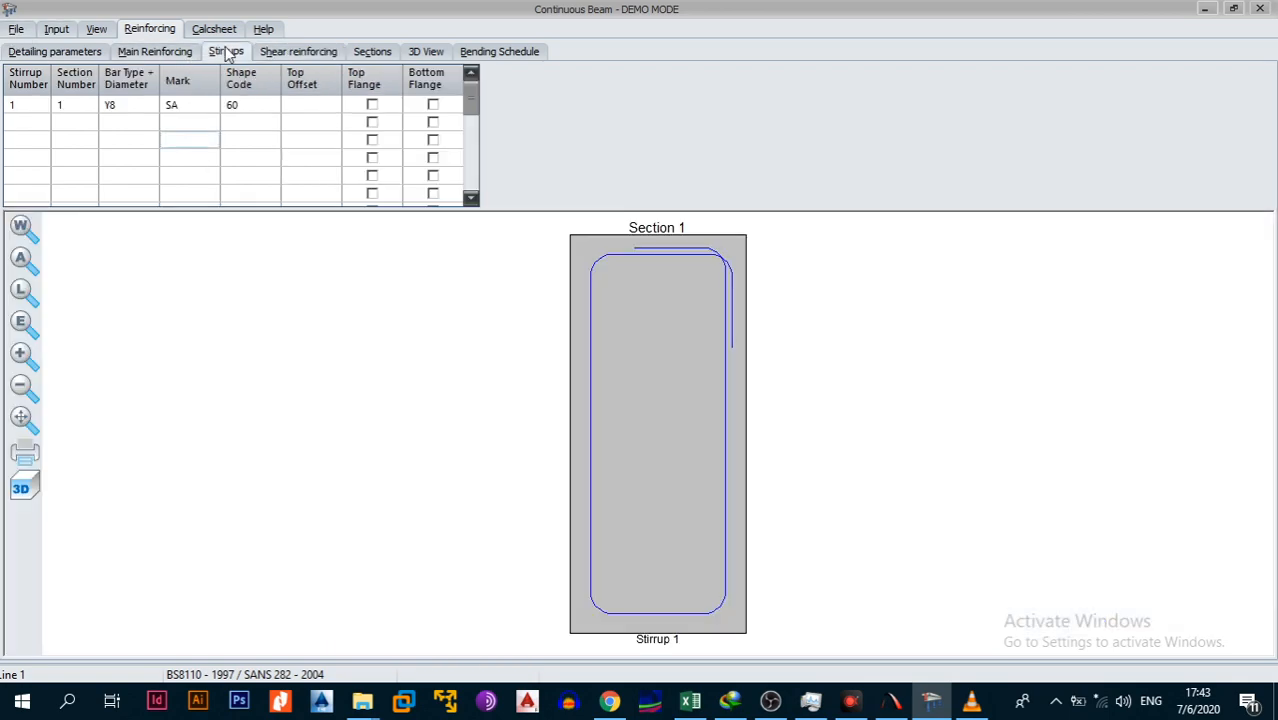
left_click(128, 121)
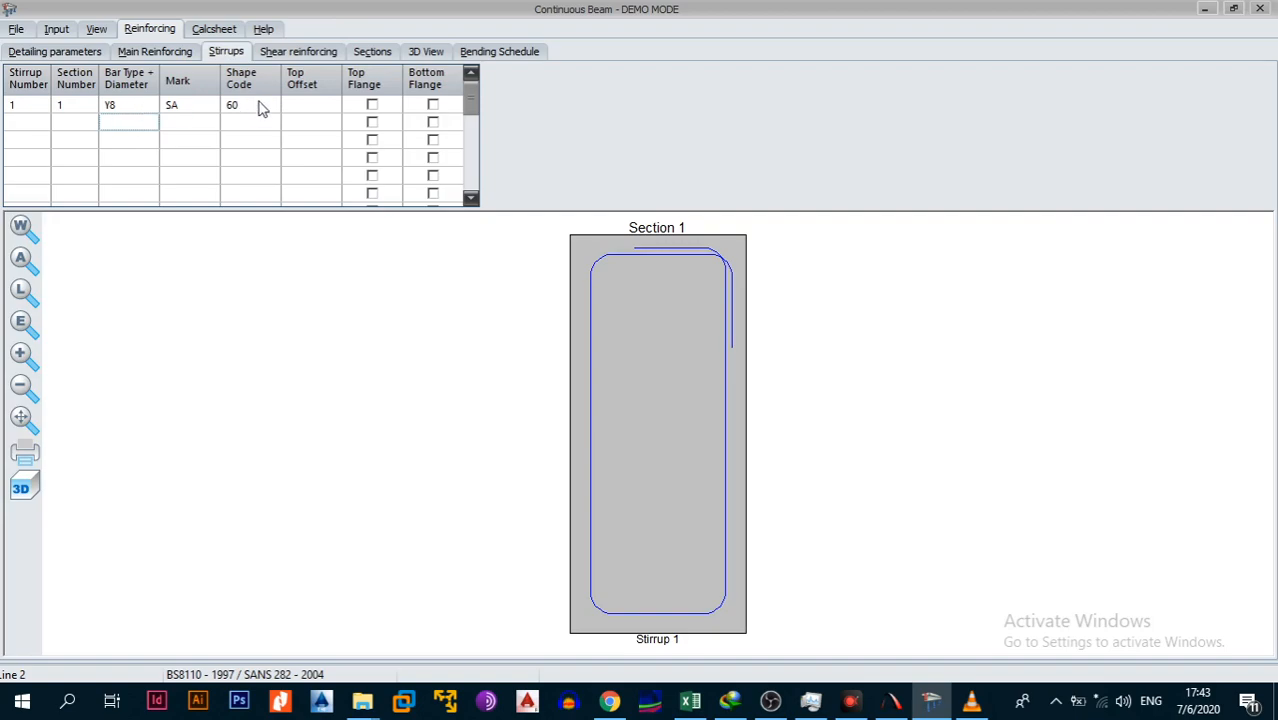
left_click(298, 52)
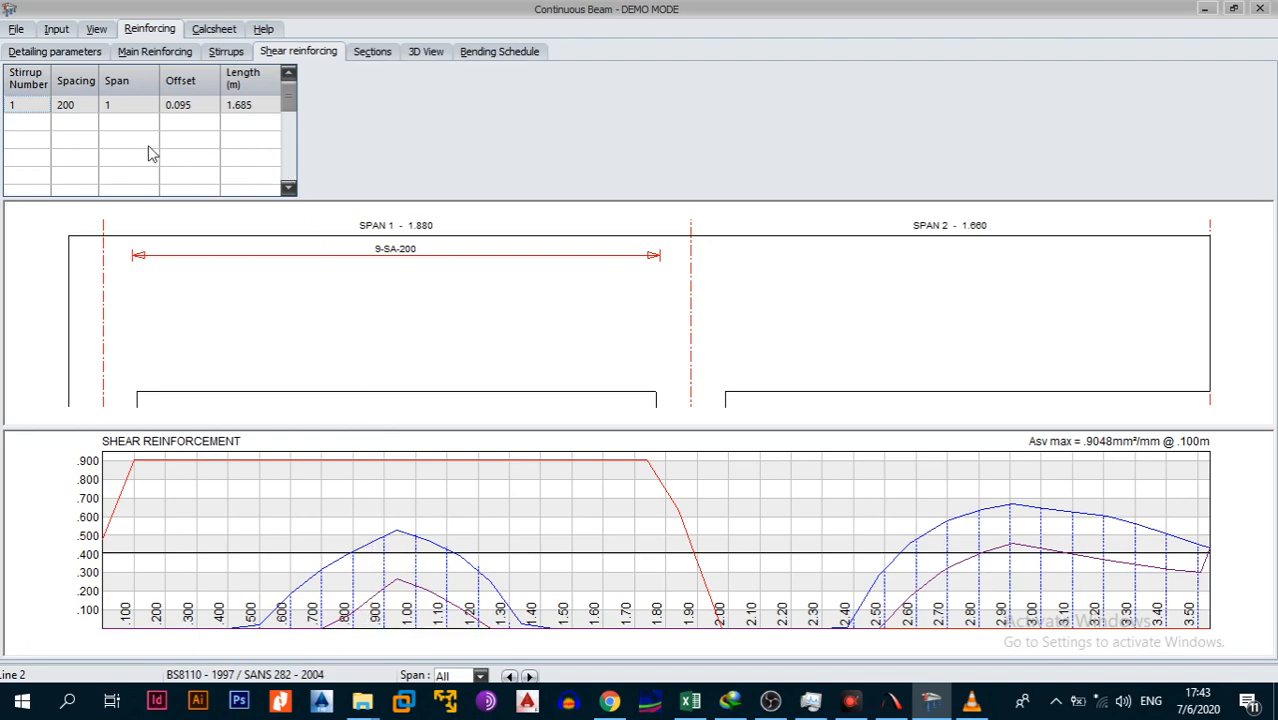
Add a shear reinforcing zone in span 2 using stirrup 1 at 200 spacing, with offset 1 and length 1 m.
left_click(33, 124)
type("1")
left_click(74, 124)
type("200")
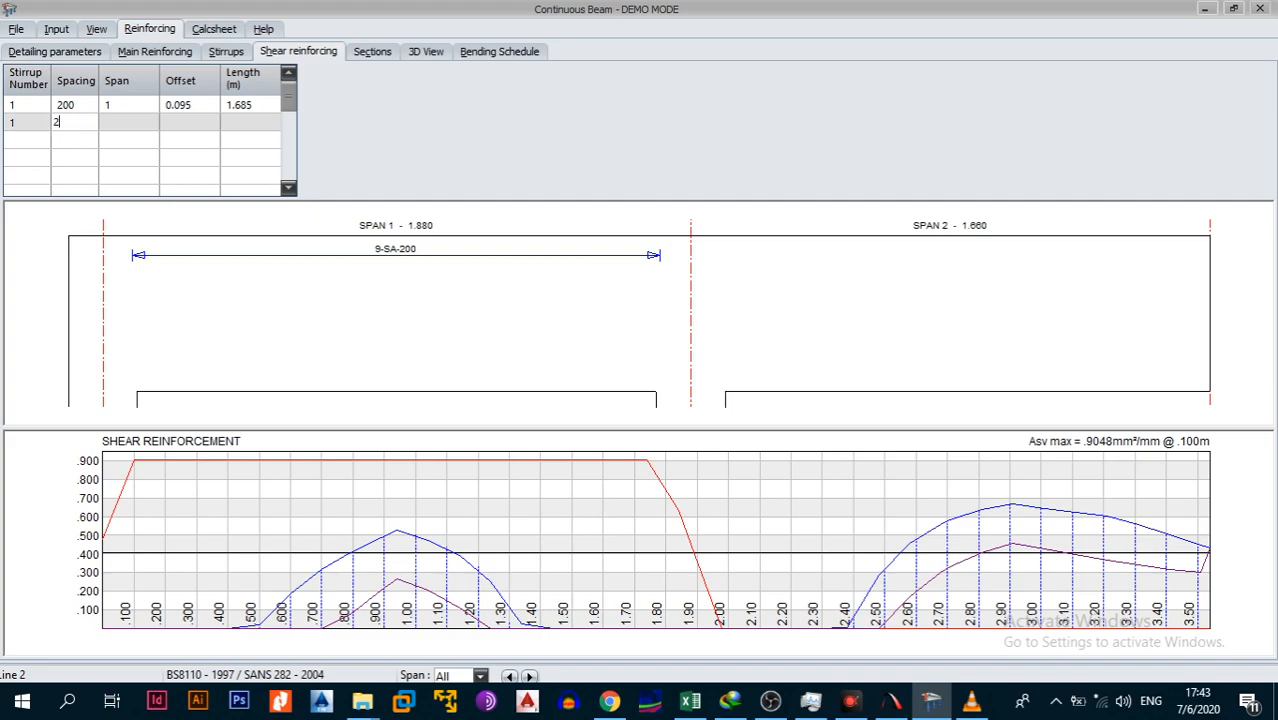
left_click(117, 137)
left_click(117, 125)
type("2")
left_click(177, 122)
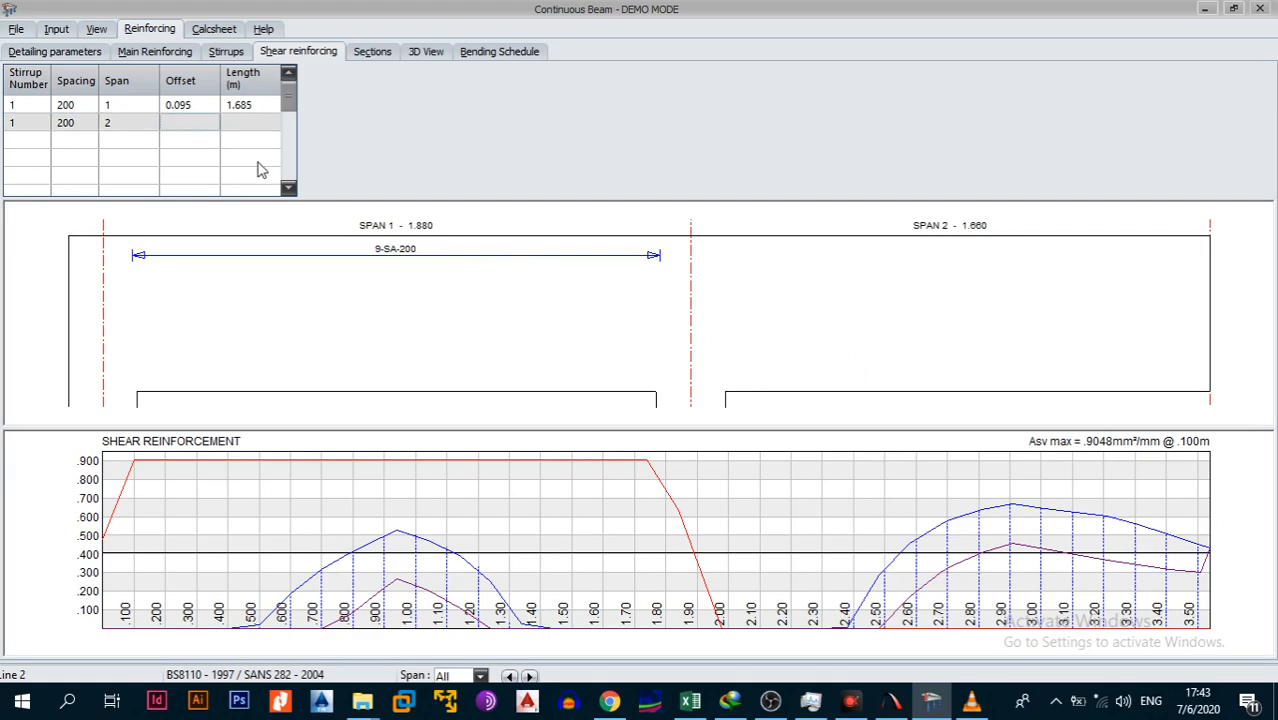
type("1")
left_click(245, 131)
type("1")
left_click(244, 150)
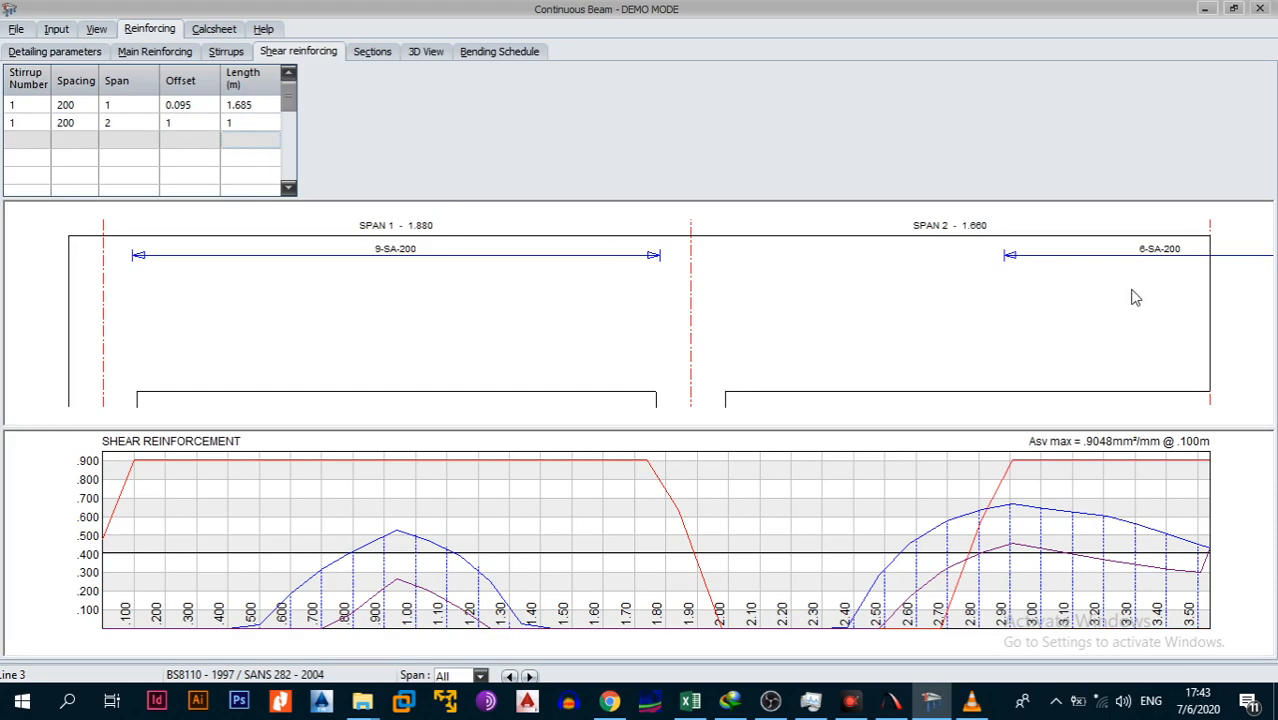
Adjust the 200-spacing stirrup zone in span 2 to an offset of about 0.080 m and a length of about 0.505 m.
left_click_drag(1009, 256, 716, 268)
left_click(242, 127)
type("1")
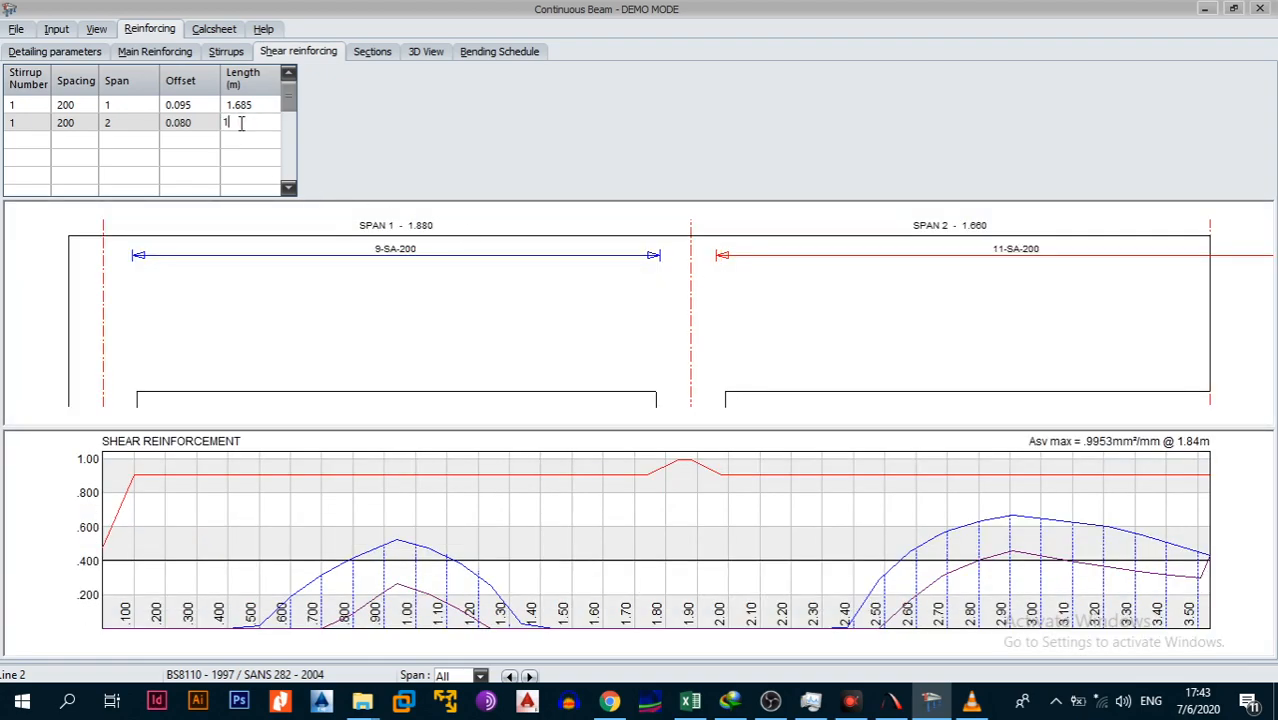
key("Return")
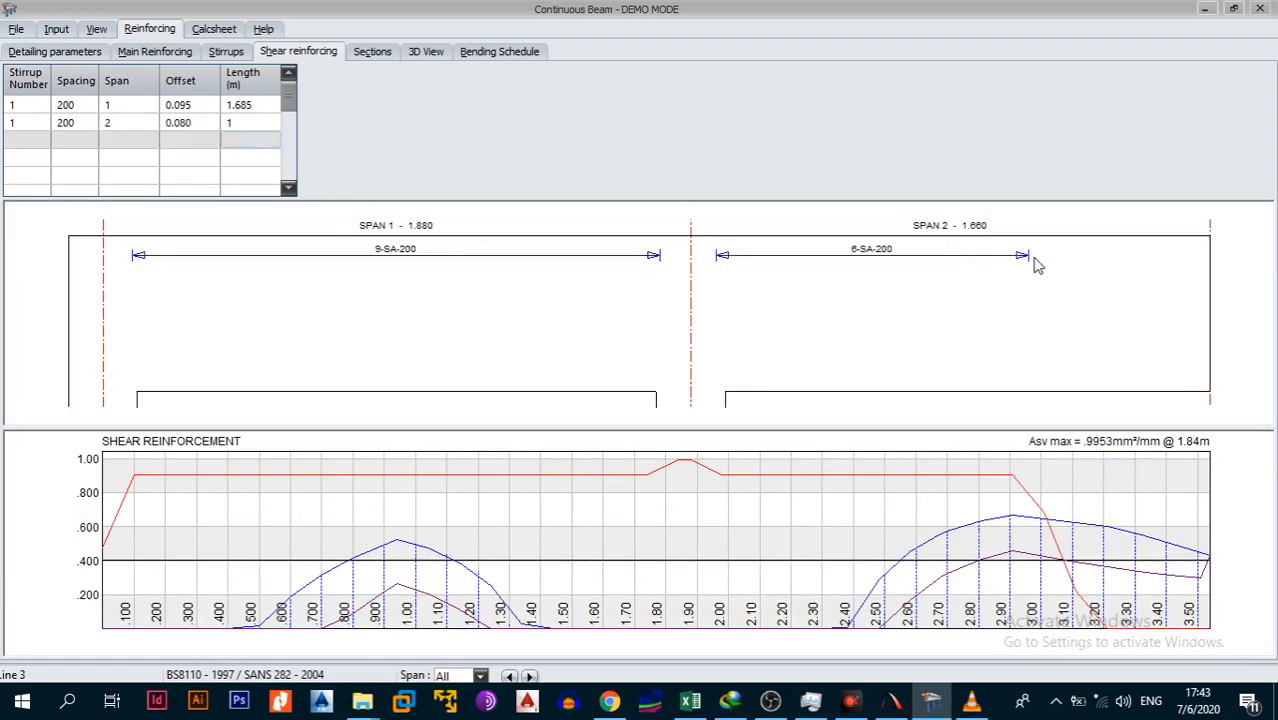
left_click_drag(1025, 256, 1202, 257)
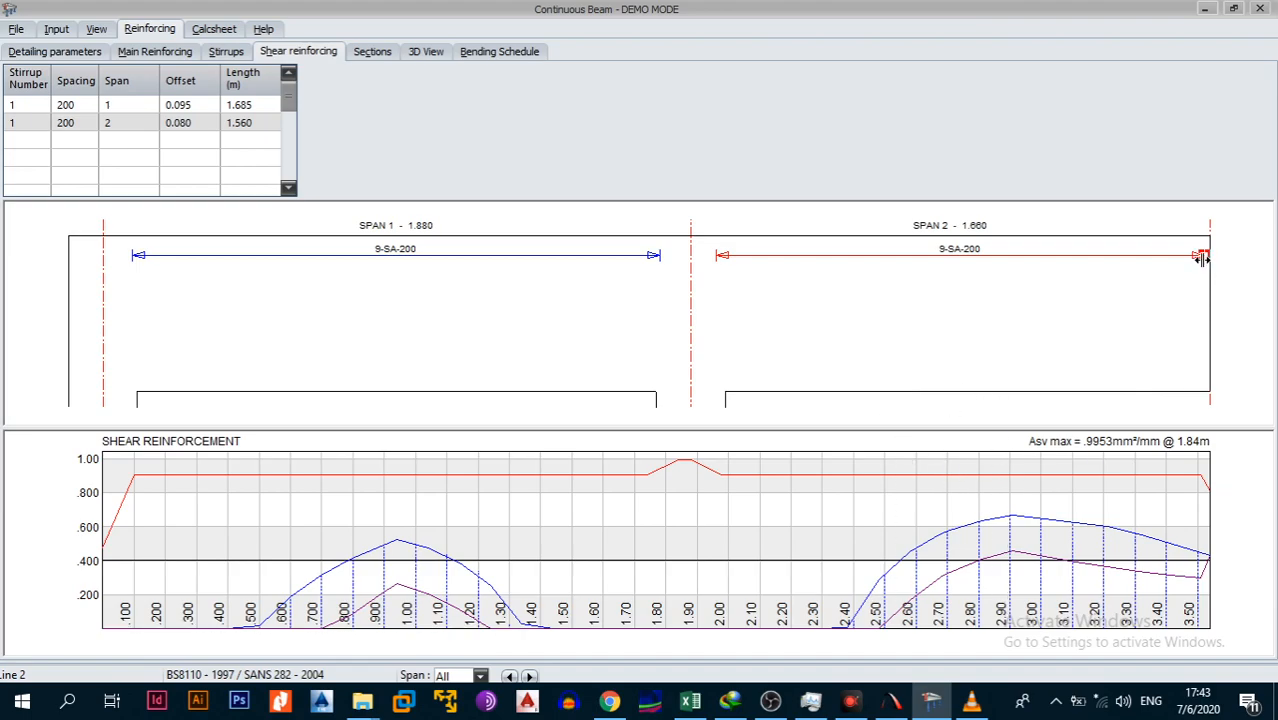
left_click_drag(1201, 258, 873, 277)
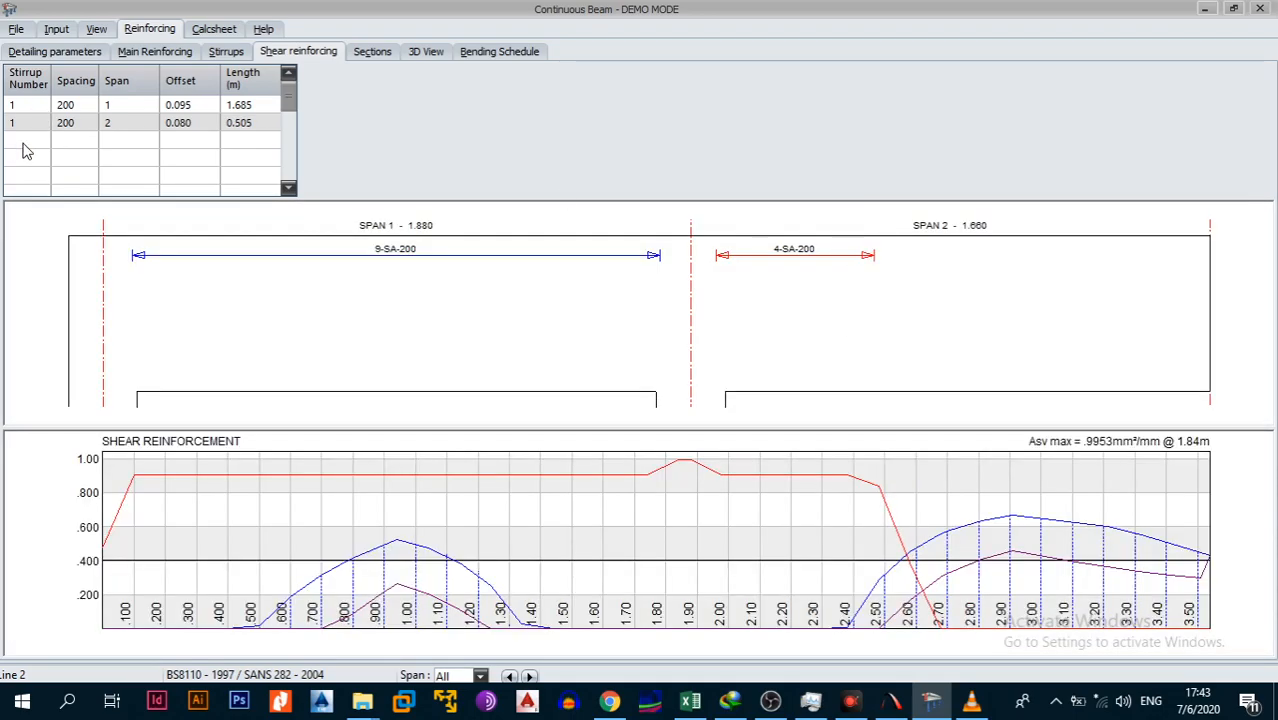
Add another span 2 shear zone using stirrup 1 at 150 spacing, with offset .5 and length .25 m.
left_click(26, 148)
left_click(78, 140)
type("1")
left_click(120, 147)
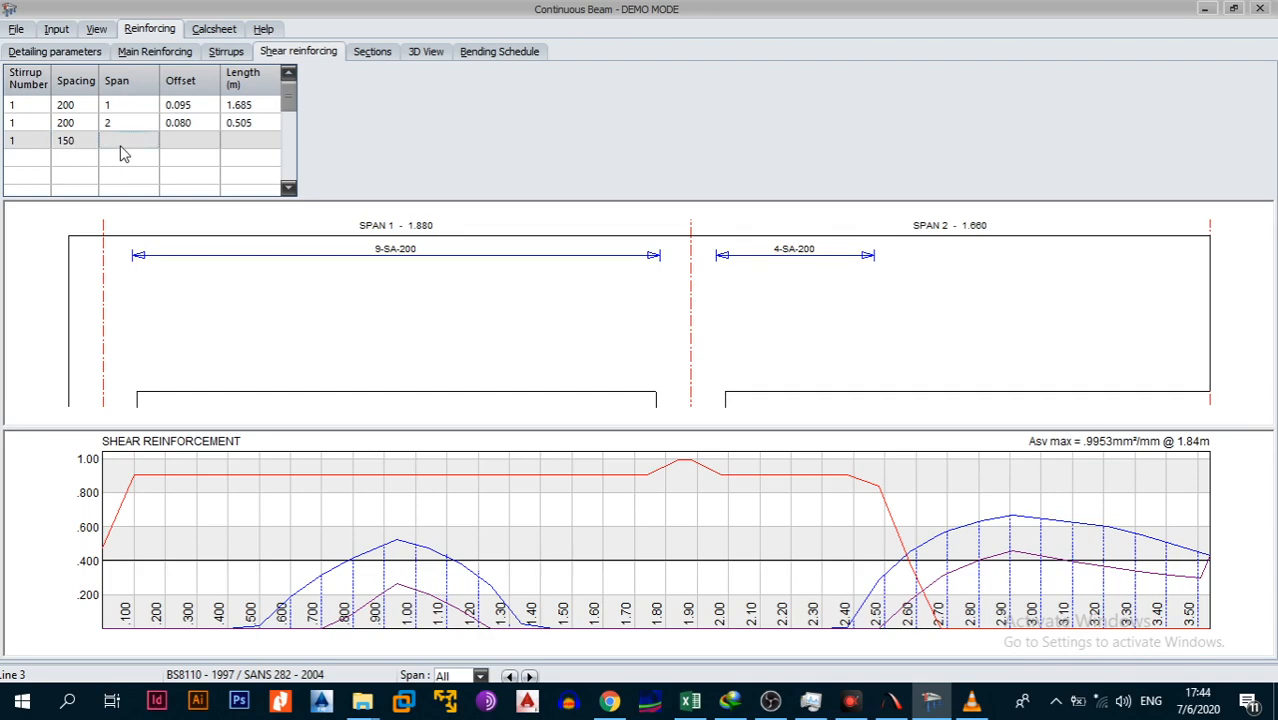
type("2")
left_click(185, 147)
left_click(184, 143)
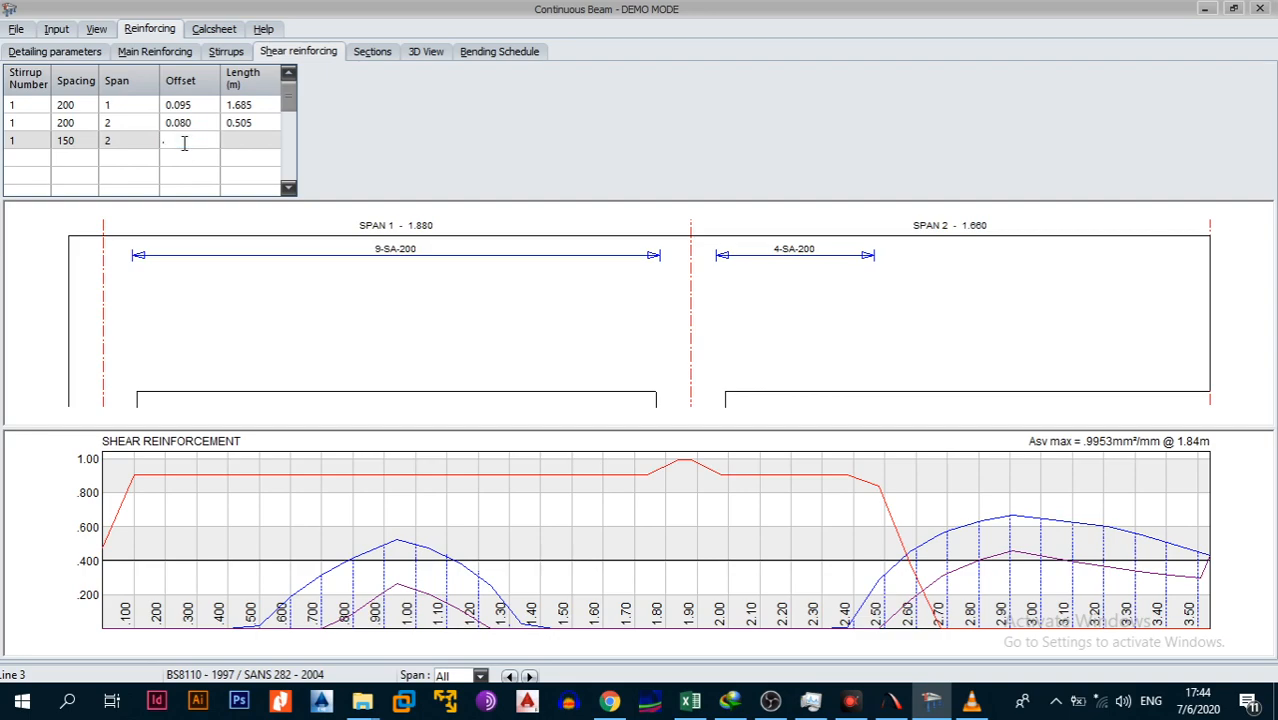
type(".5")
left_click(234, 141)
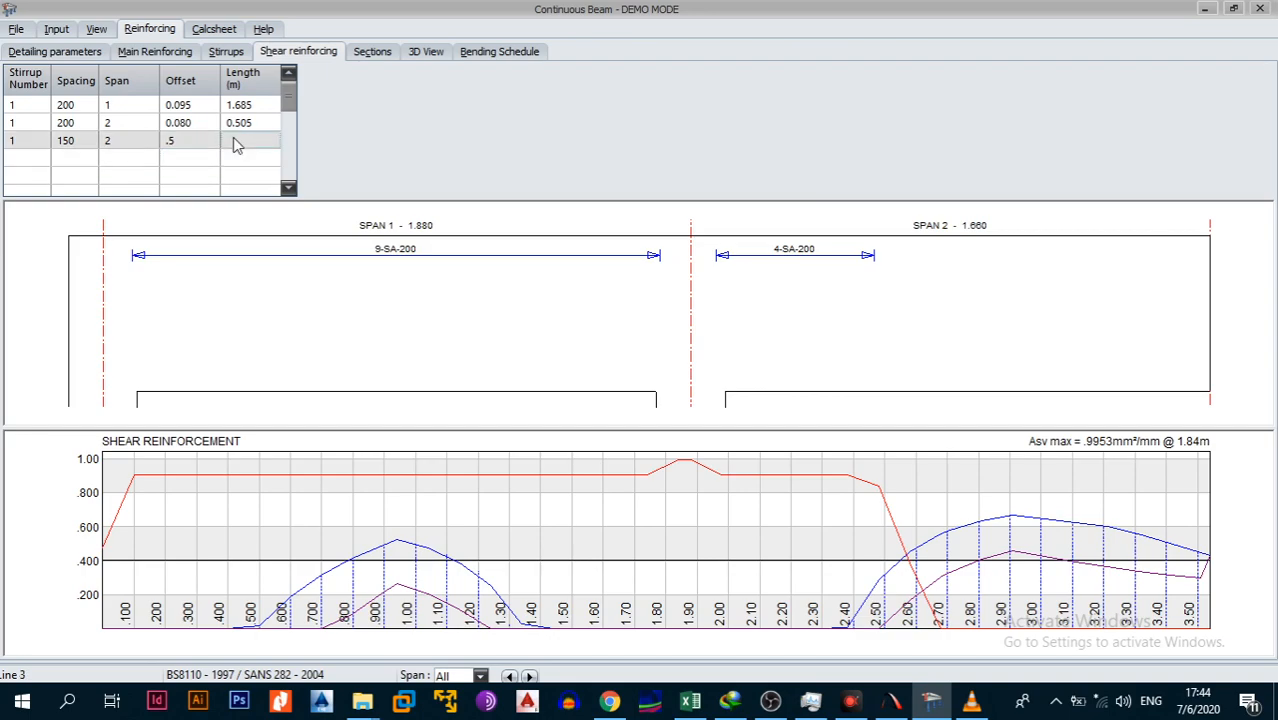
left_click(234, 140)
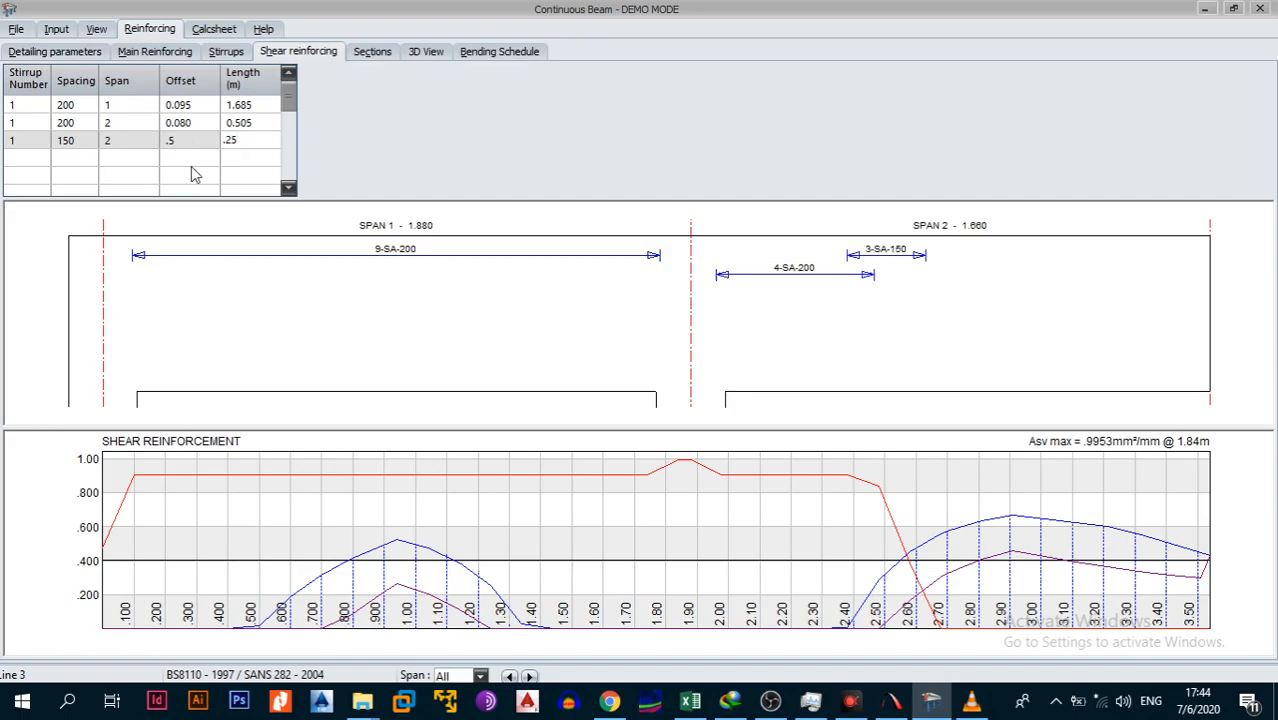
key("Return")
Stretch the 150-spacing zone over the rest of span 2, to an offset of about 0.590 m and a length of about 1.030 m.
left_click(927, 255)
left_click_drag(927, 255, 1195, 255)
left_click_drag(773, 255, 875, 255)
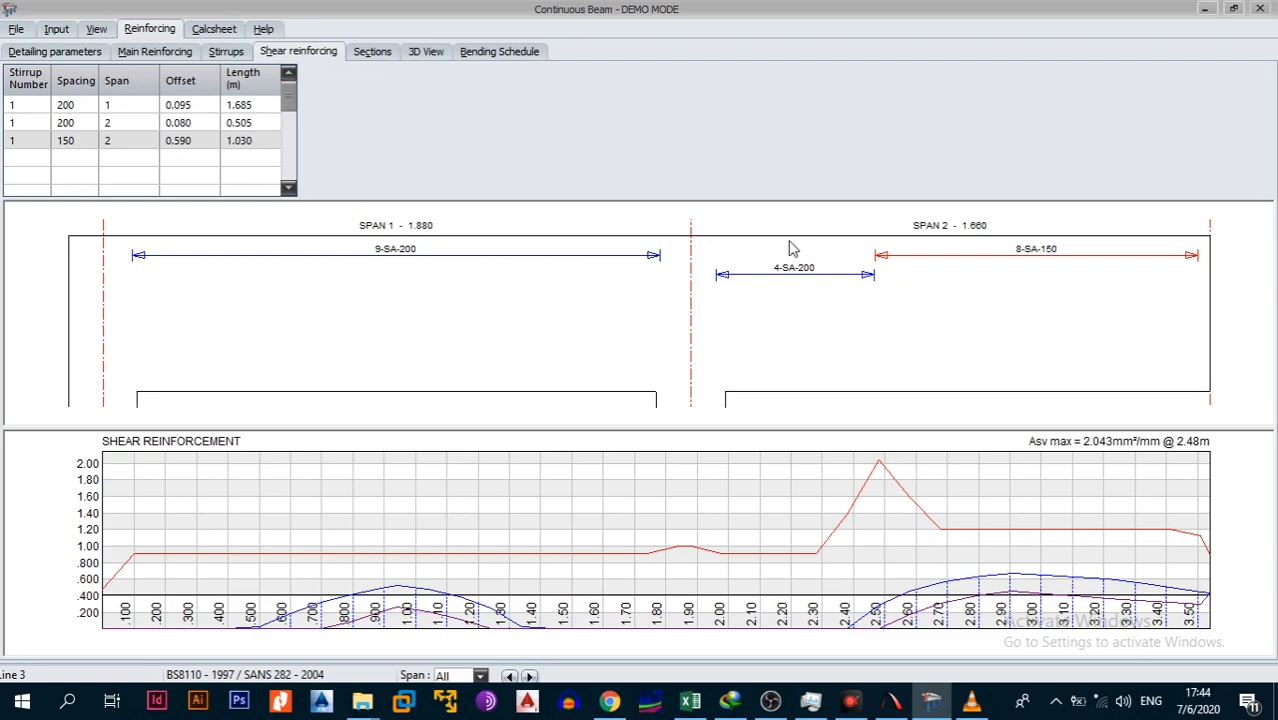
Move section A to about 0.914 m in span 1, B to about 1.848 m in span 1 and C to about 1.095 m in span 2.
left_click(367, 55)
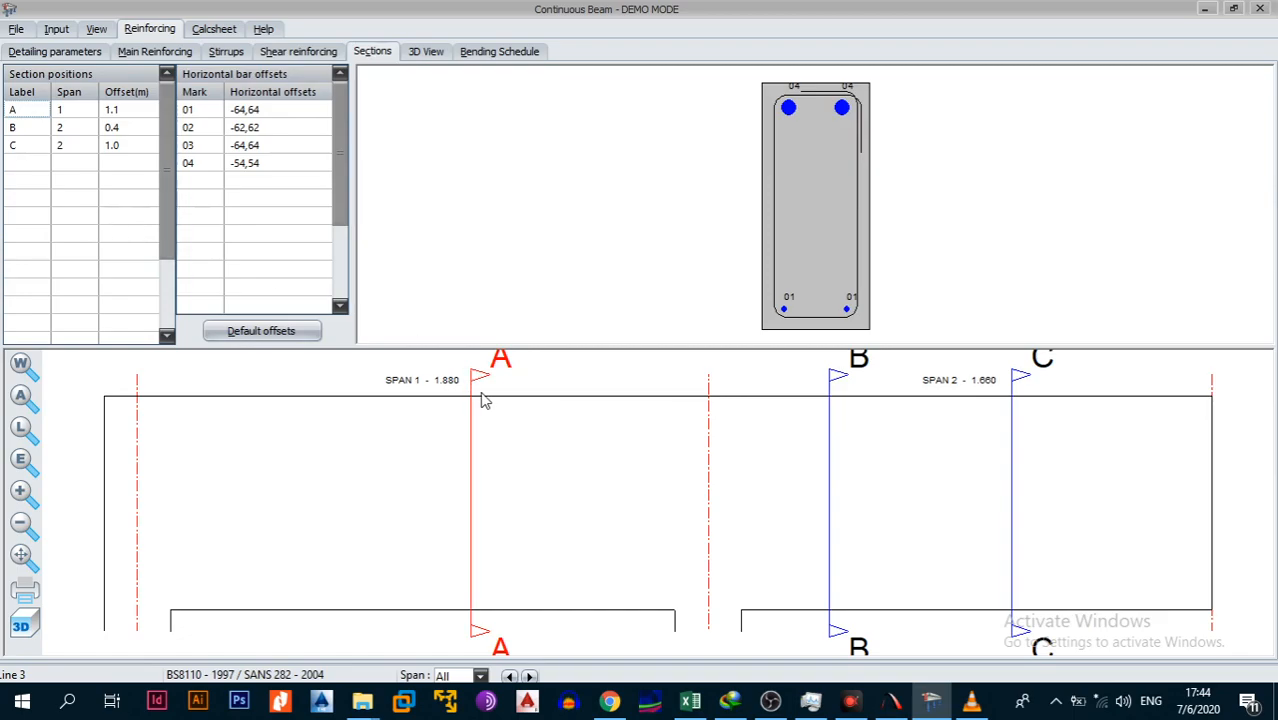
mouse_move(474, 383)
left_mouse_down()
mouse_move(177, 379)
mouse_move(414, 380)
left_mouse_up()
left_click_drag(829, 380, 700, 388)
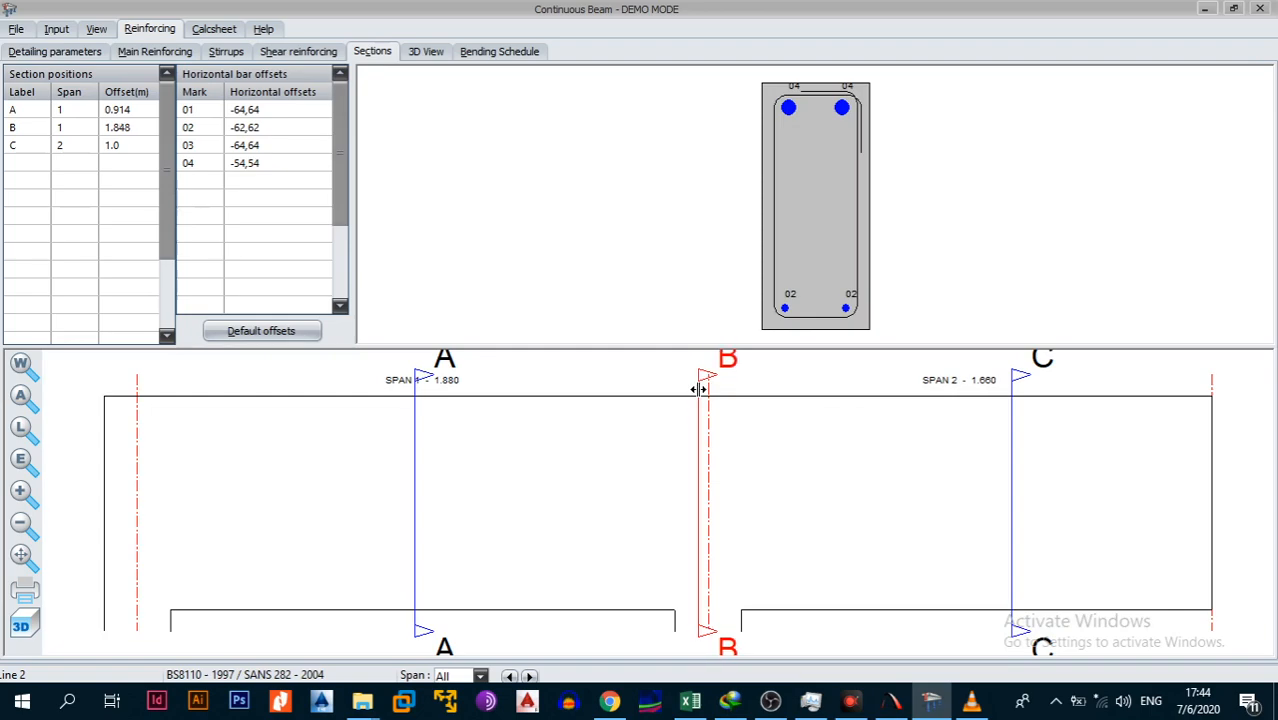
left_click(1012, 400)
left_click_drag(1010, 400, 1040, 402)
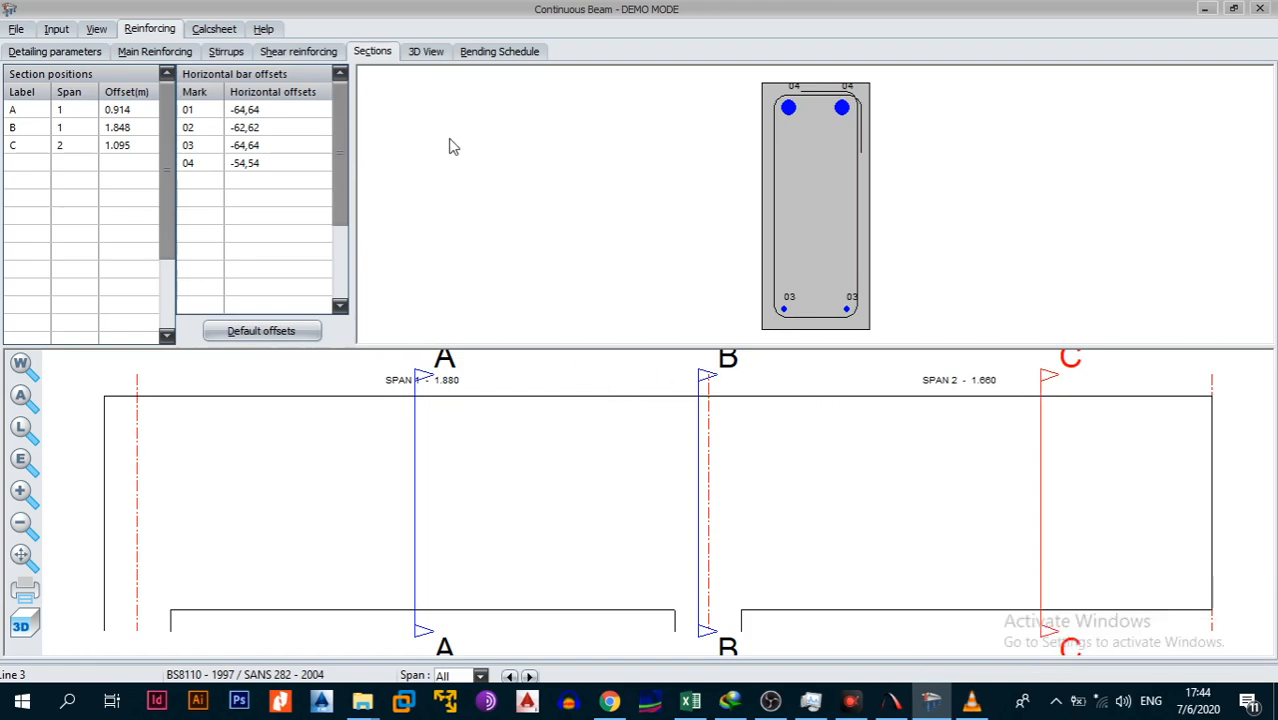
Examine the beam's main bars and stirrups in 3D, from close range at the supports and from both ends.
left_click(426, 53)
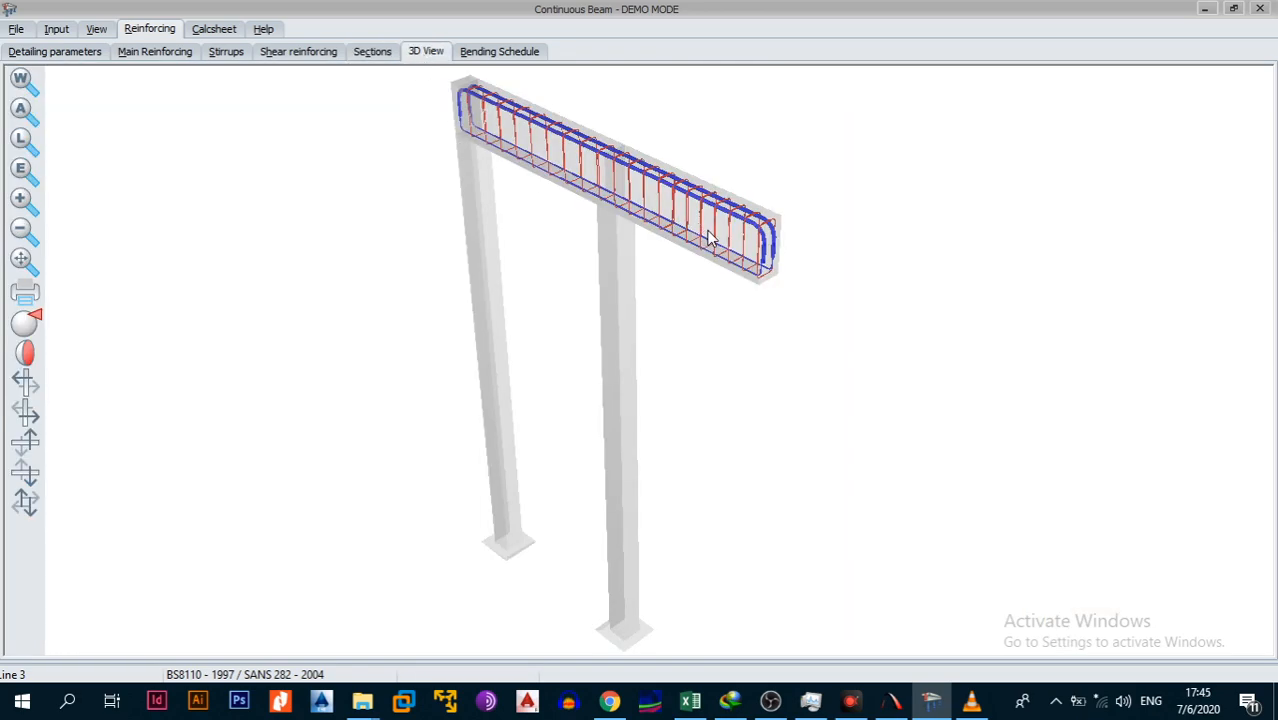
left_click_drag(727, 242, 445, 311)
scroll(445, 311, "up", 5)
left_click_drag(585, 326, 929, 372)
middle_click_drag(923, 352, 1070, 455)
scroll(819, 282, "down", 3)
middle_click_drag(824, 283, 964, 388)
middle_click_drag(870, 352, 1215, 522)
left_click_drag(841, 320, 768, 297)
middle_click_drag(755, 335, 926, 315)
left_click_drag(703, 369, 787, 304)
middle_click_drag(1203, 335, 952, 285)
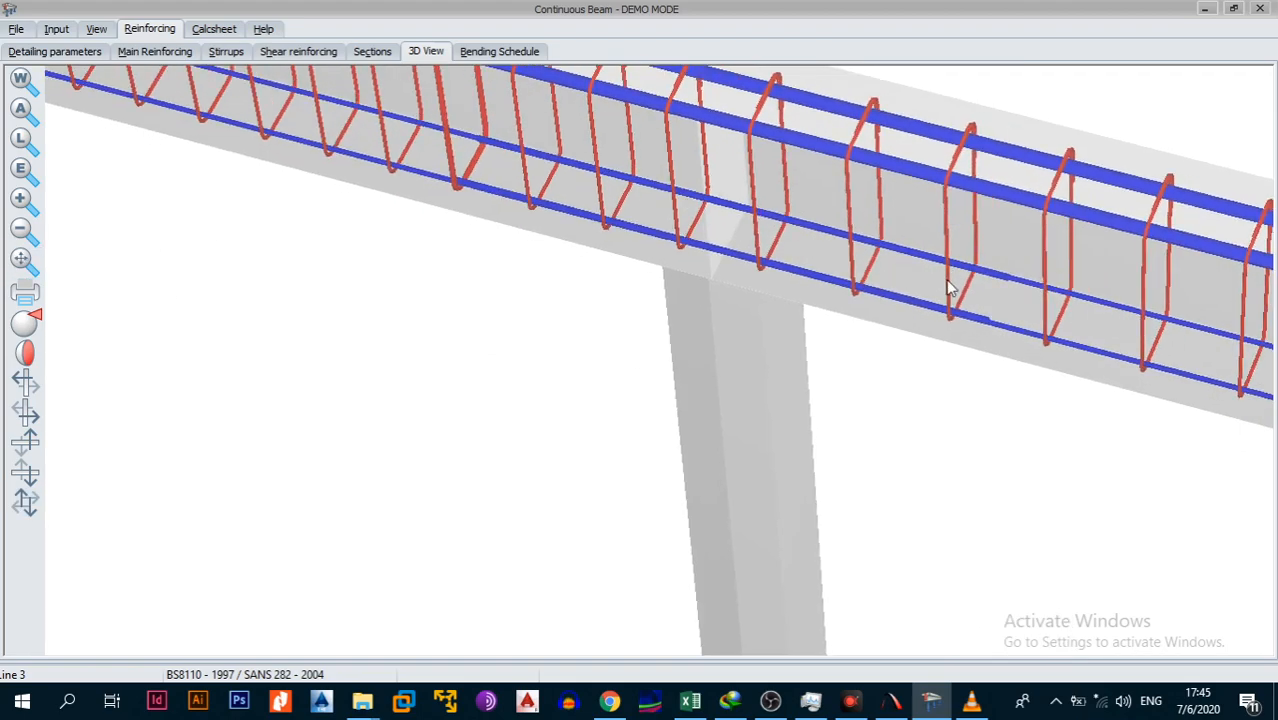
scroll(952, 285, "down", 3)
mouse_move(1057, 294)
left_mouse_down()
mouse_move(682, 254)
mouse_move(847, 391)
mouse_move(830, 377)
mouse_move(1068, 272)
left_mouse_up()
scroll(1025, 300, "down", 3)
left_click_drag(981, 328, 684, 283)
left_click_drag(620, 349, 840, 427)
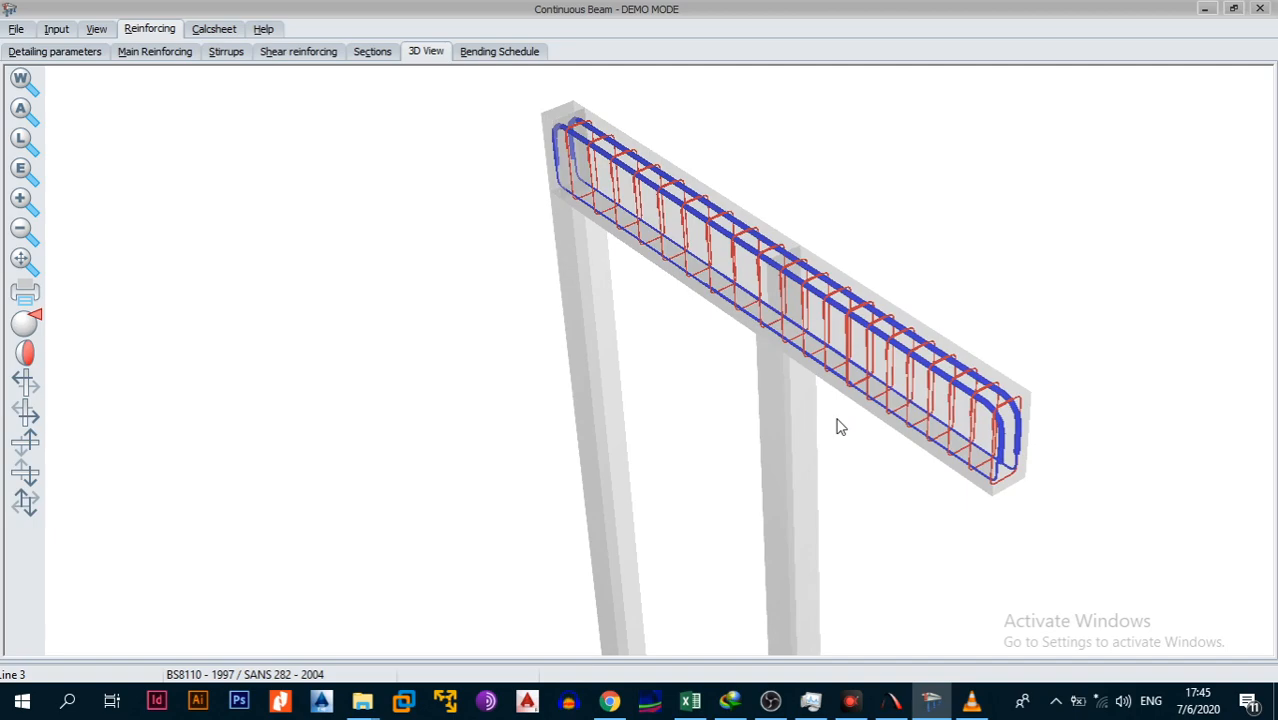
left_click_drag(879, 388, 855, 350)
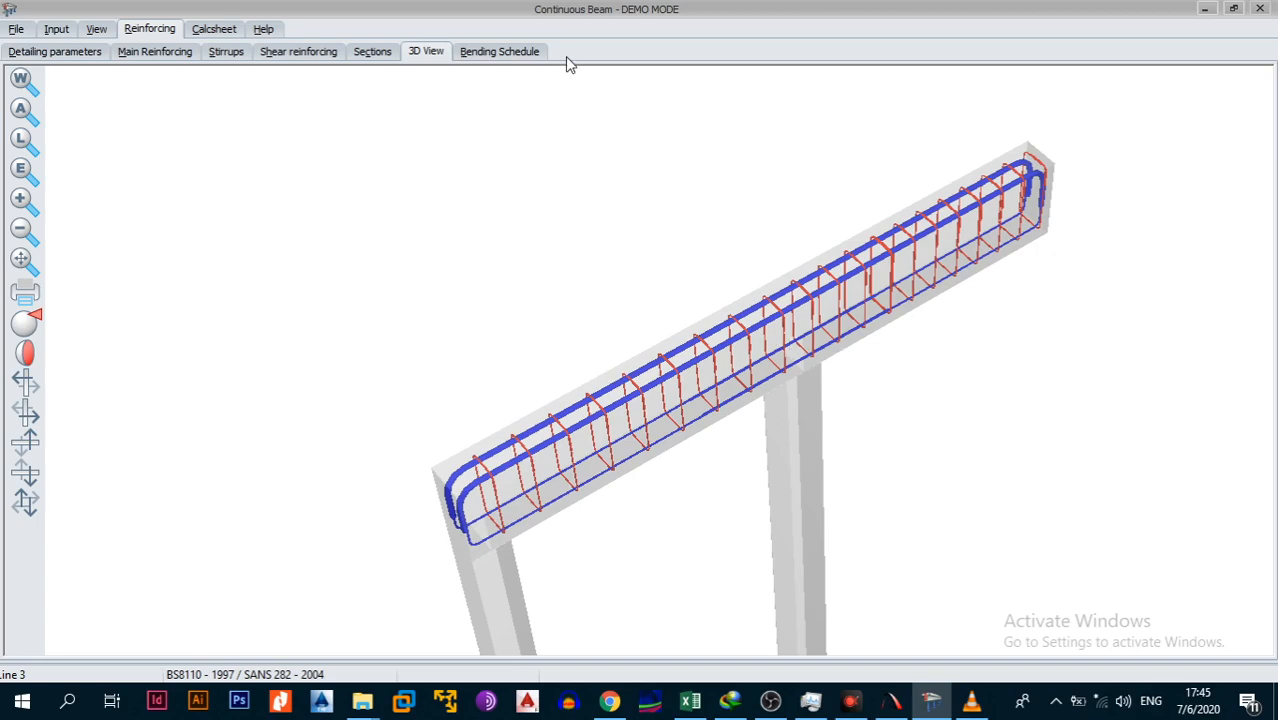
Set the first grid number of the bending schedule to 6 and generate the schedule for BEAM 07.PAD.
left_click(522, 51)
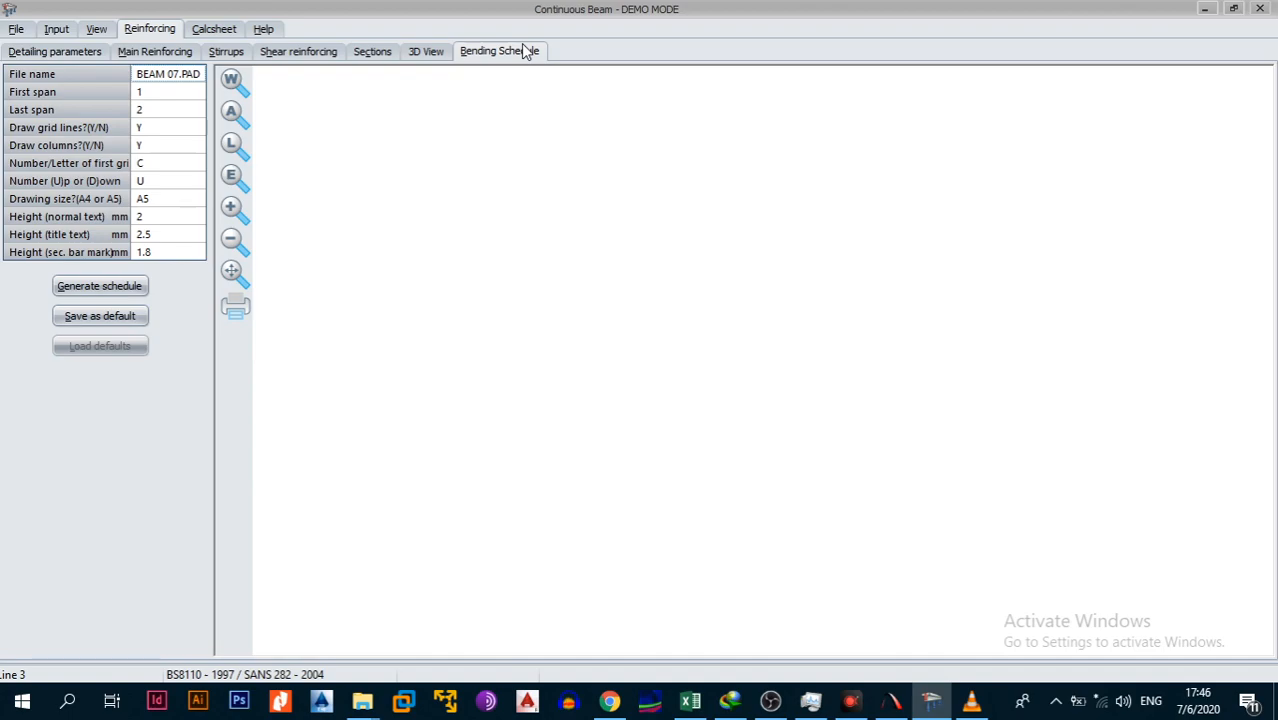
left_click(147, 185)
left_click(153, 167)
type("6")
left_click(162, 198)
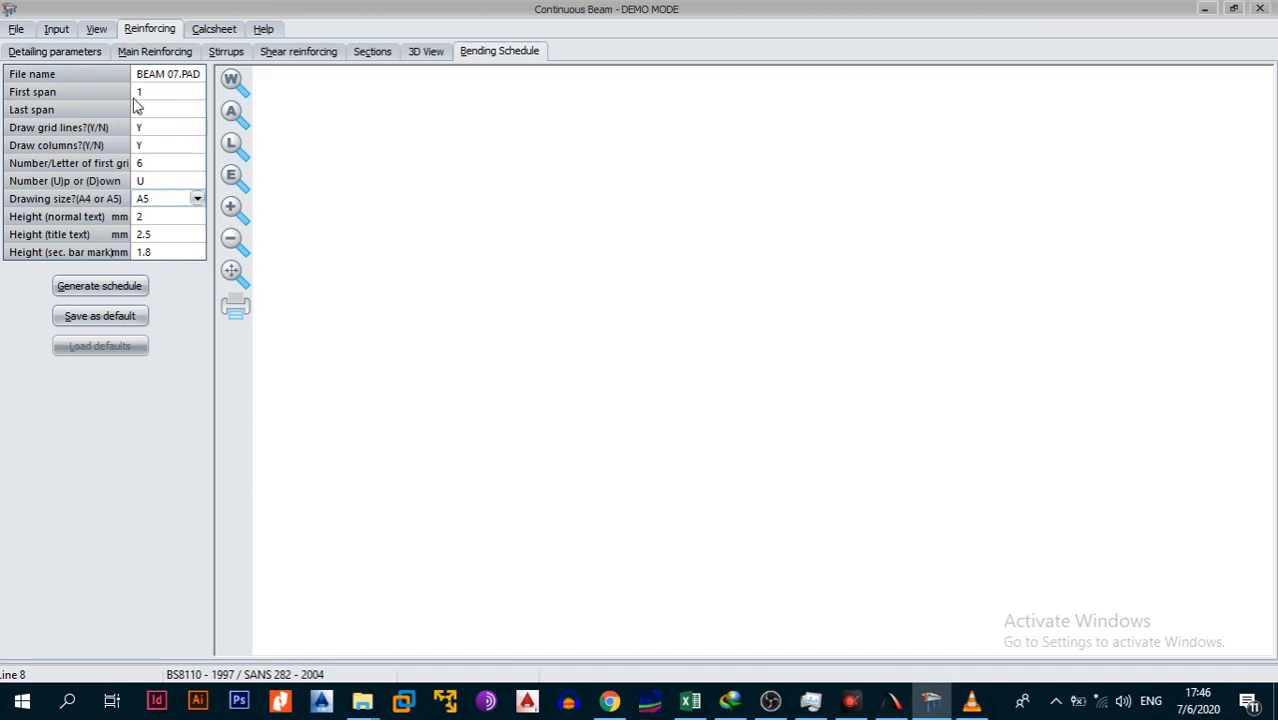
left_click(104, 285)
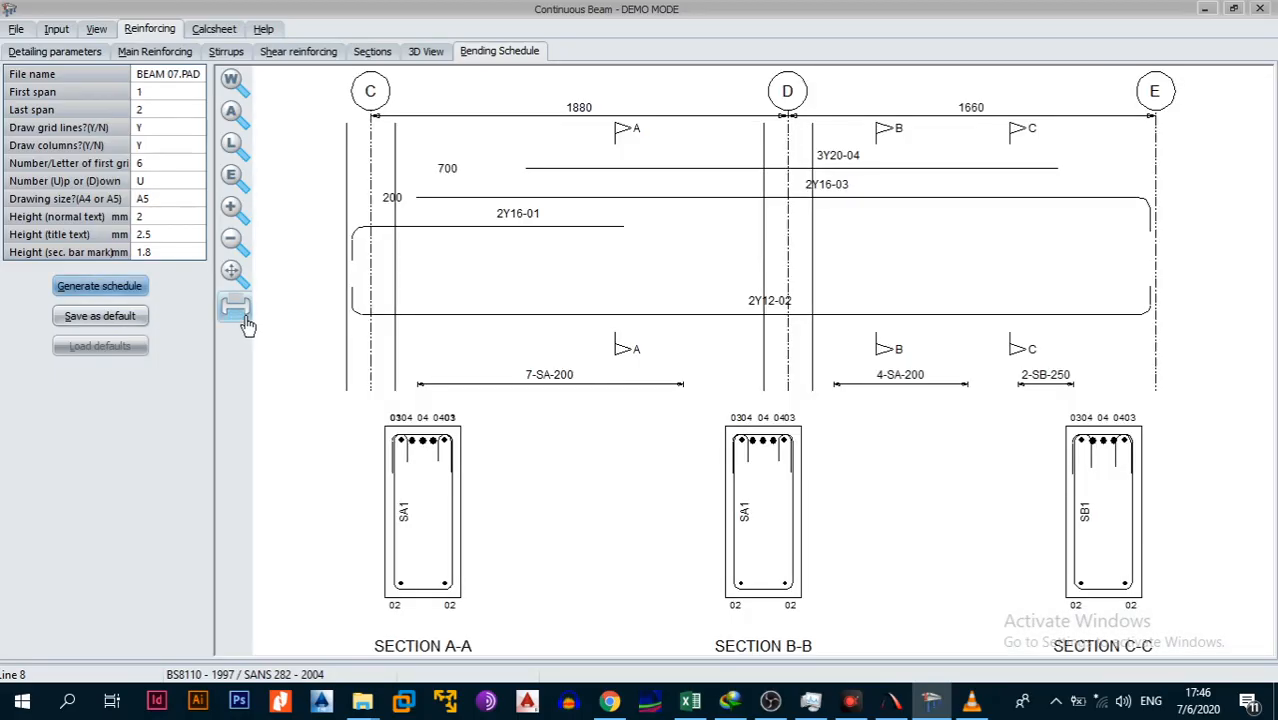
Start saving the beam under a new location and set the Desktop's LIVE STREAM folder as the working folder.
left_click(16, 29)
left_click(52, 108)
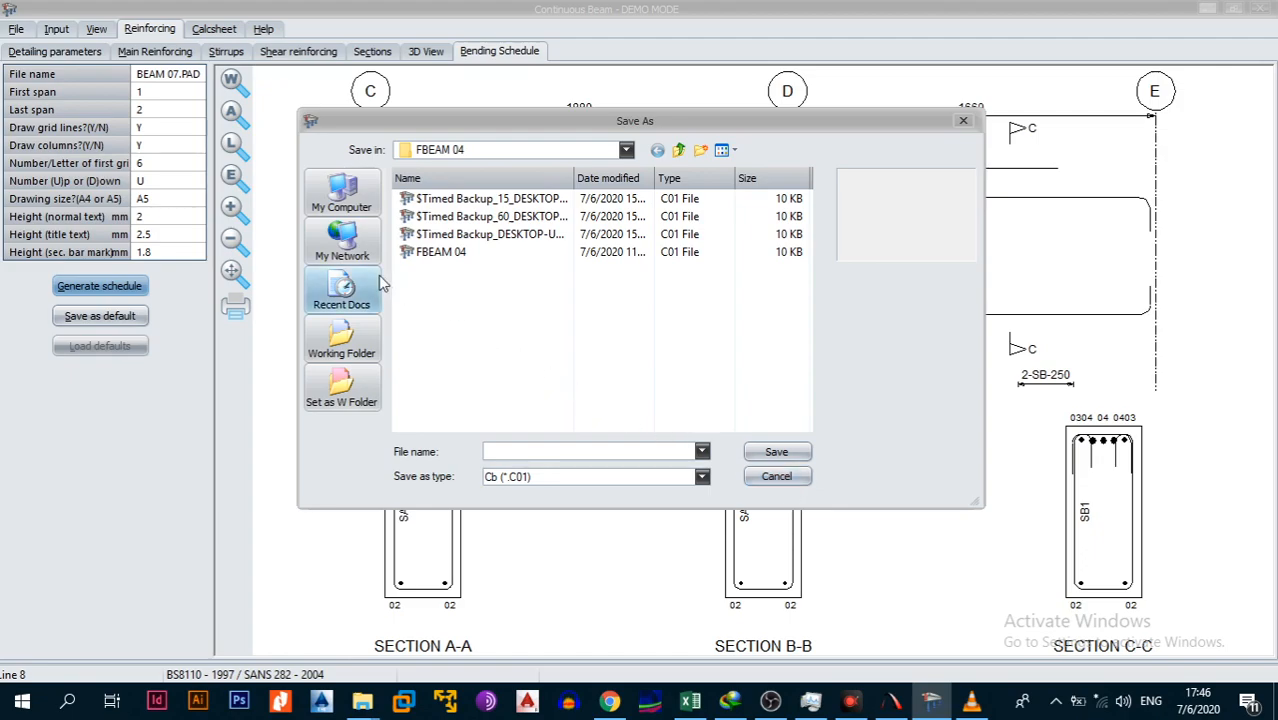
left_click(341, 198)
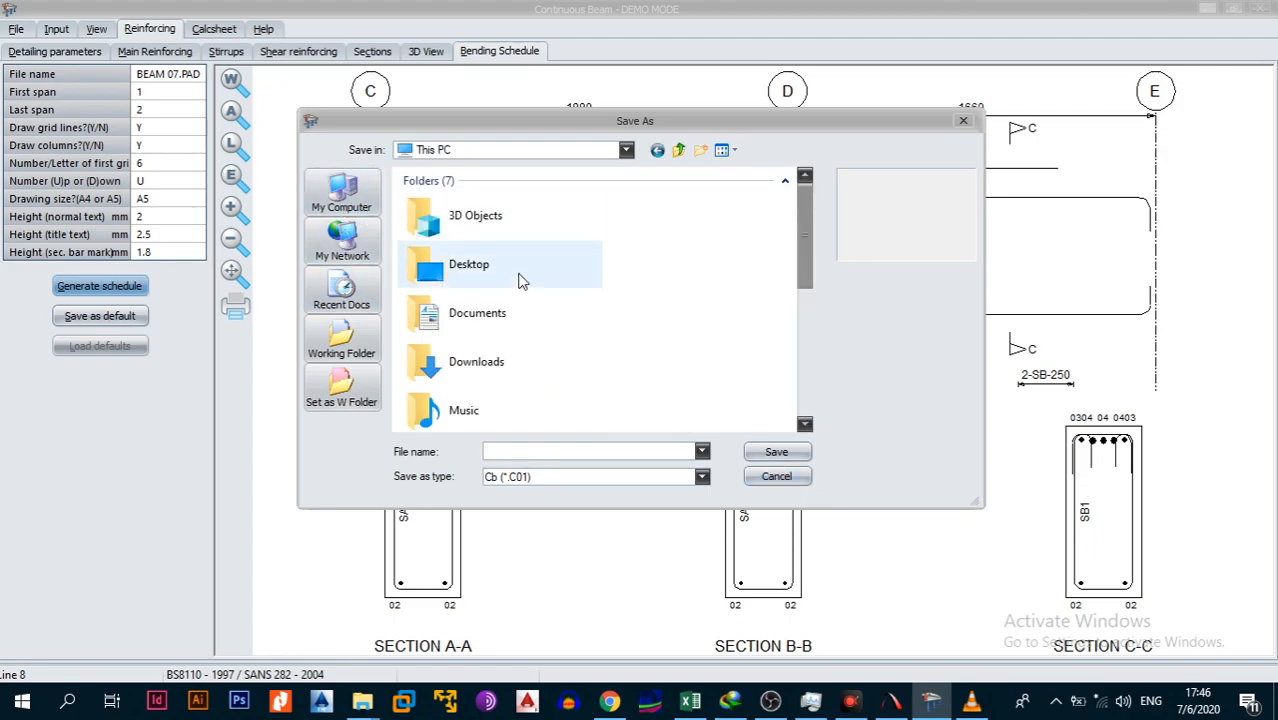
double_click(520, 270)
double_click(623, 222)
left_click(355, 397)
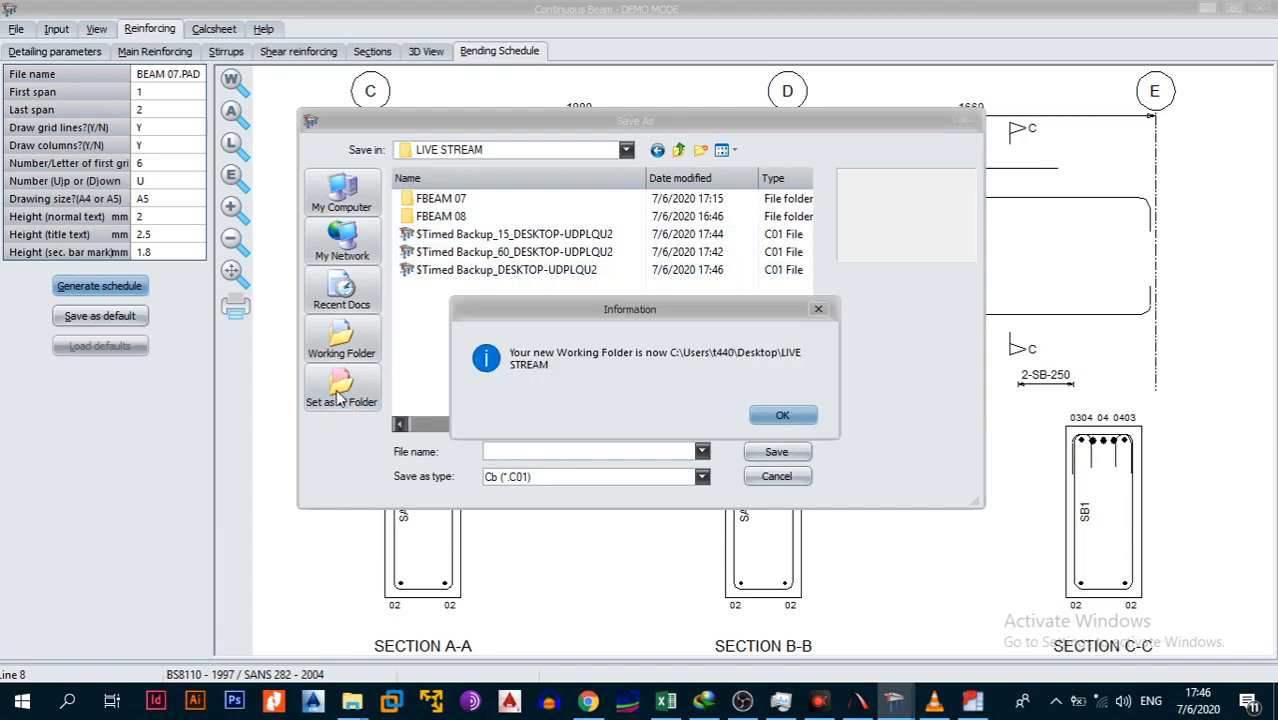
left_click(784, 416)
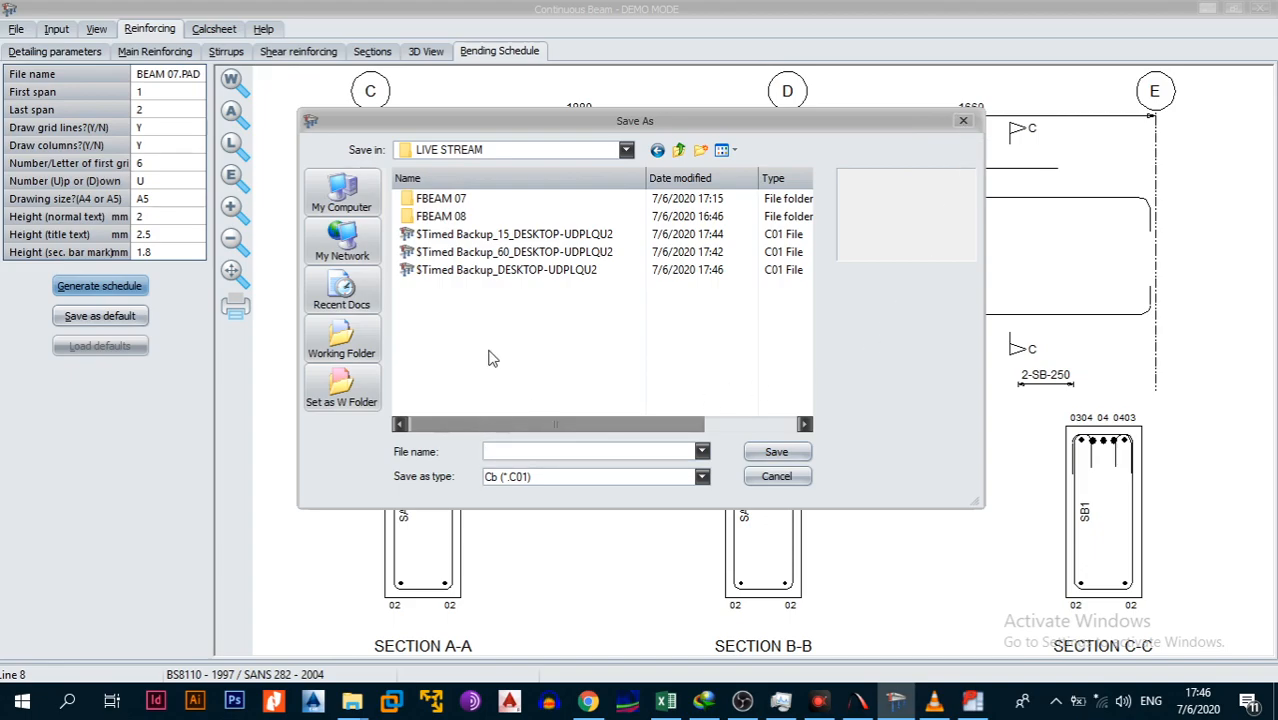
Save the beam as BEAM 07 in the FBEAM 07 folder, replacing the existing file.
double_click(455, 201)
left_click(483, 205)
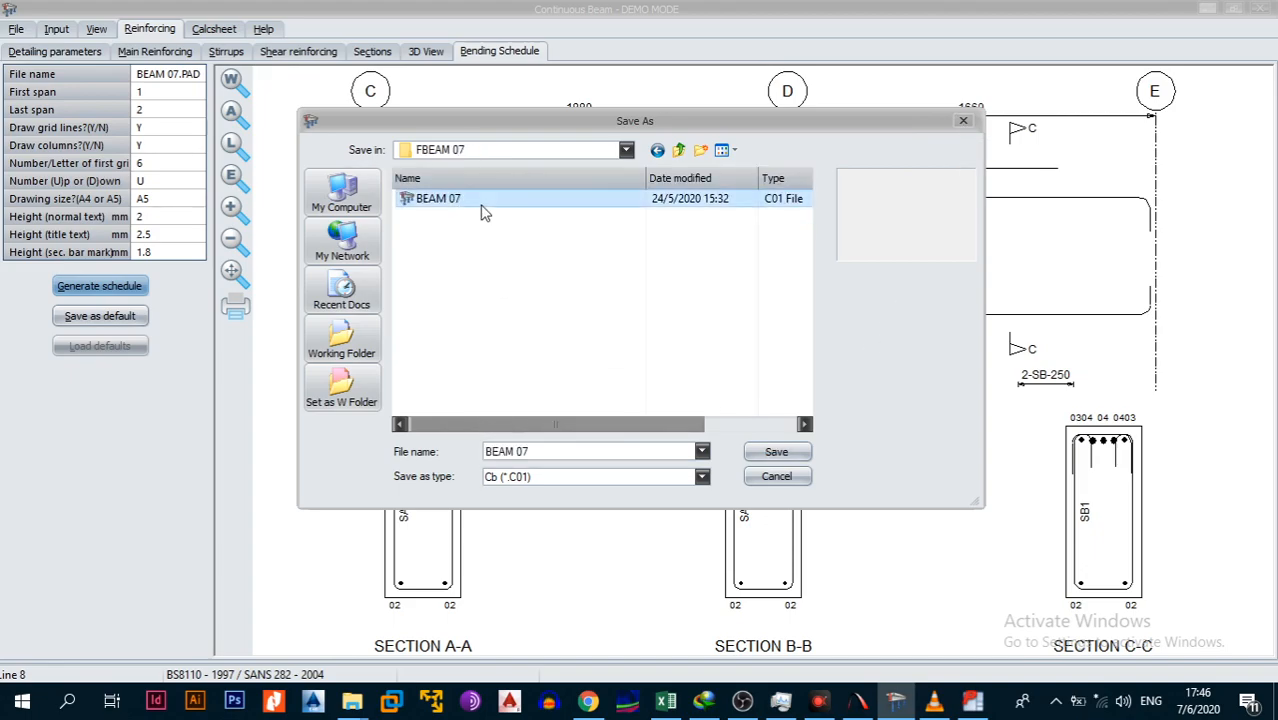
left_click(757, 452)
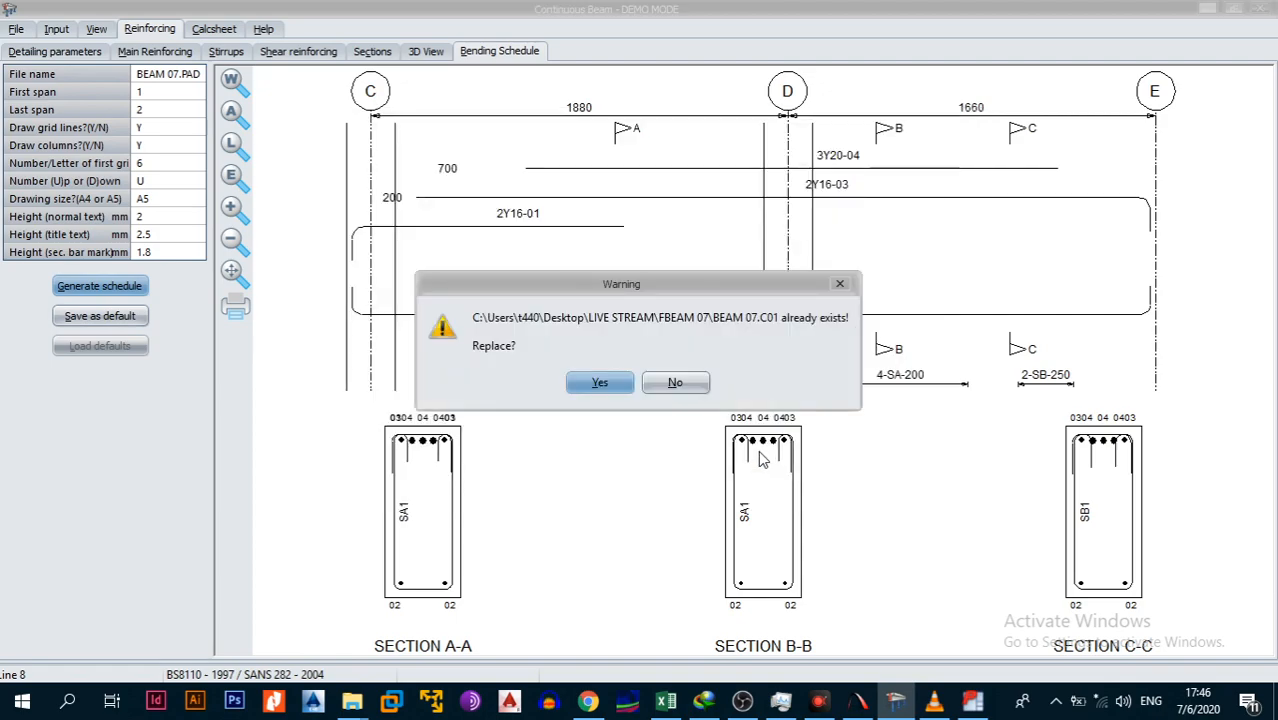
left_click(617, 389)
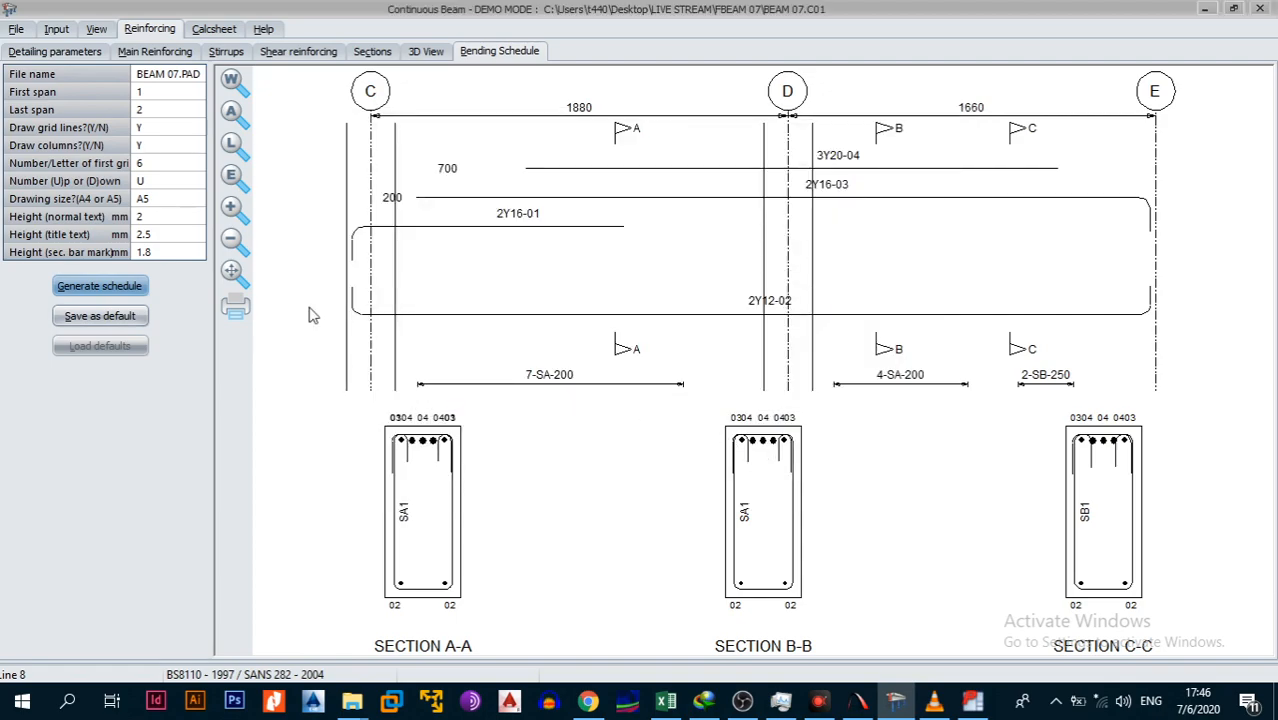
Try to regenerate the bending schedule from the saved beam.
left_click(116, 292)
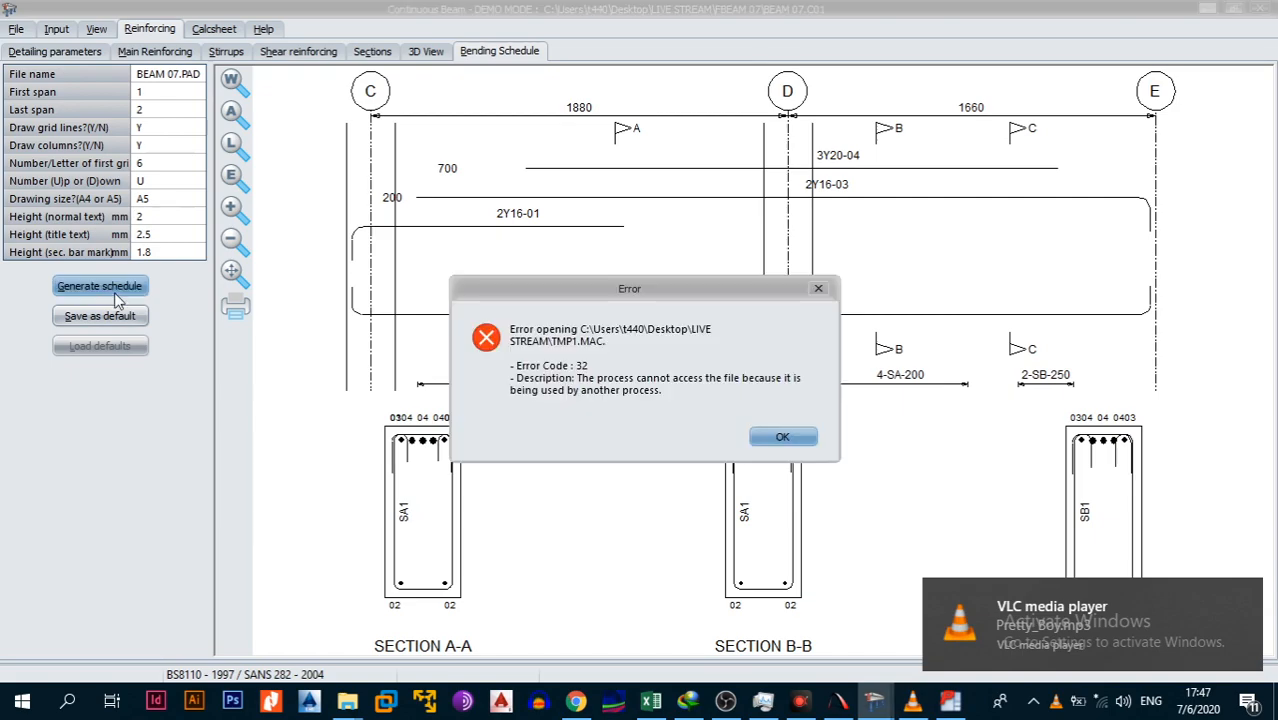
left_click(783, 439)
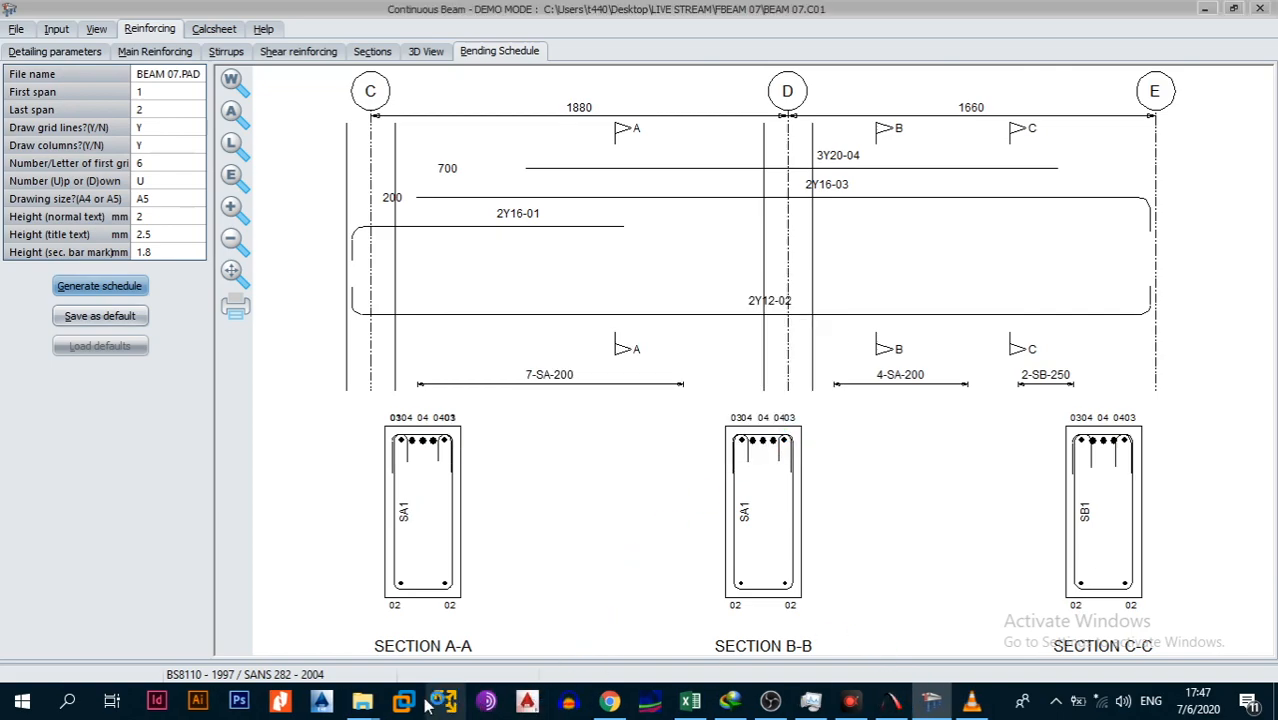
Switch to File Explorer, check the FBEAM 07 folder inside LIVE STREAM on the Desktop, and return to the LIVE STREAM folder.
left_click(368, 703)
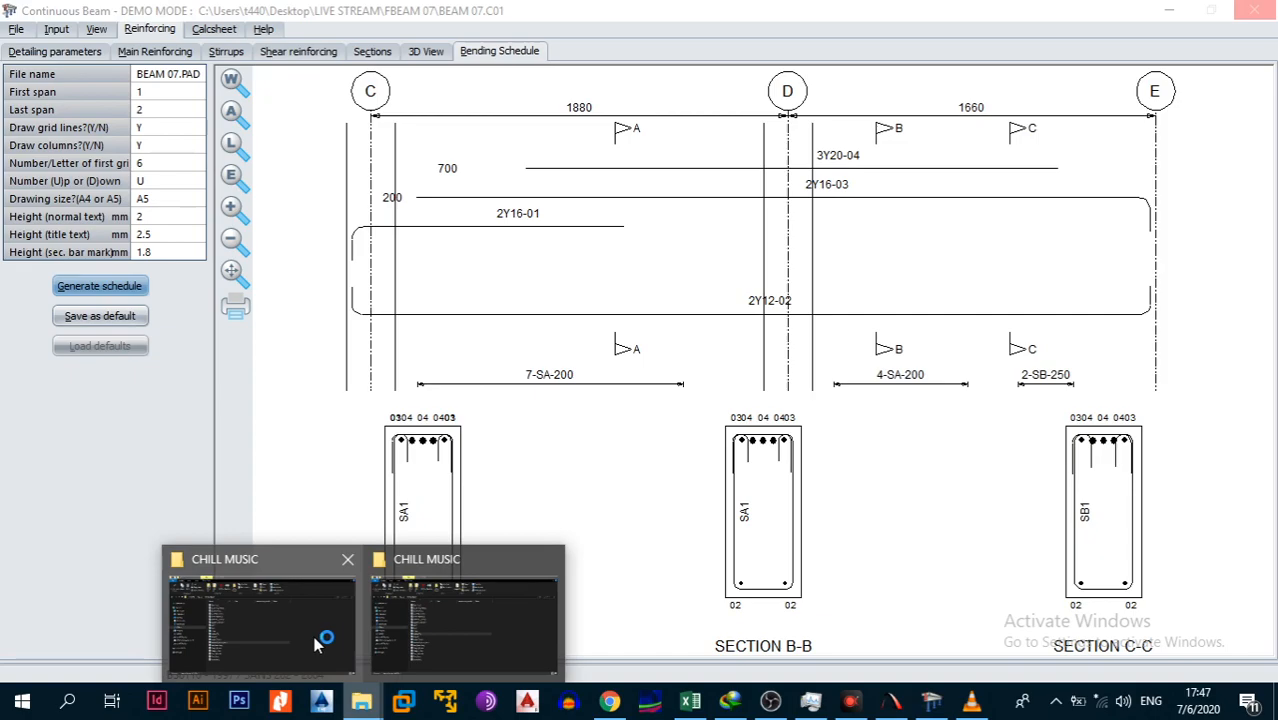
left_click(567, 421)
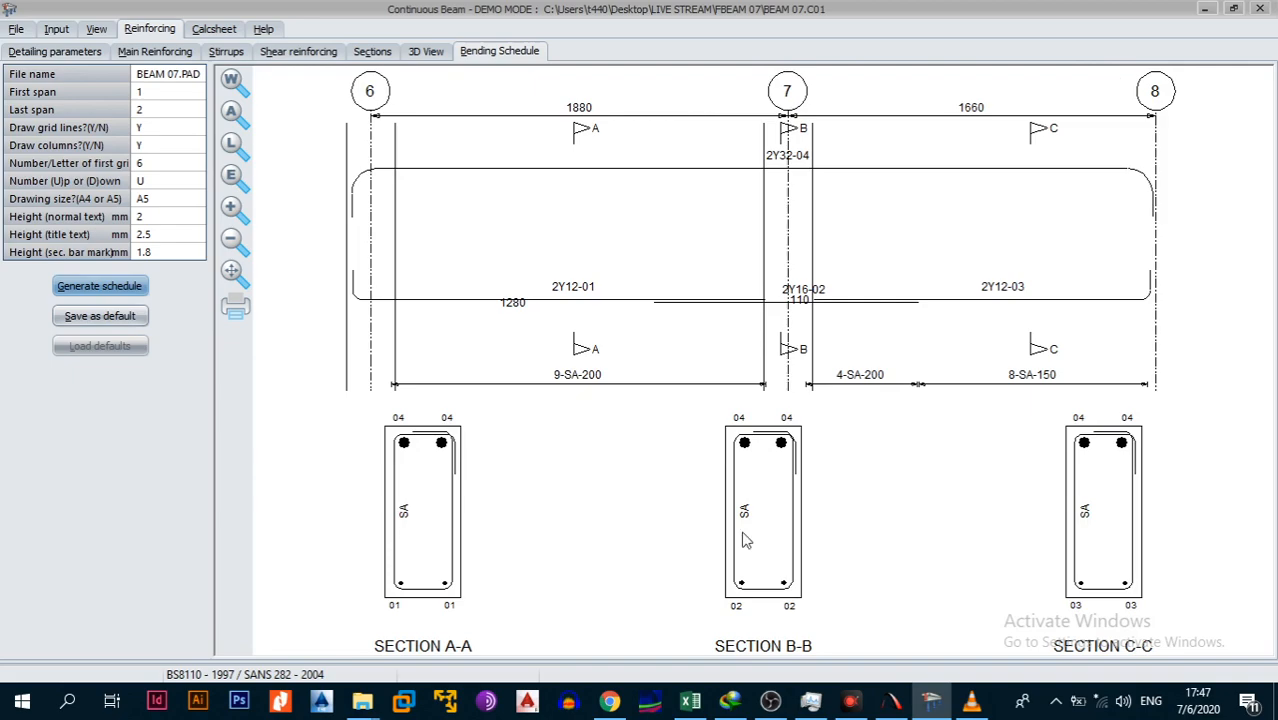
left_click(370, 705)
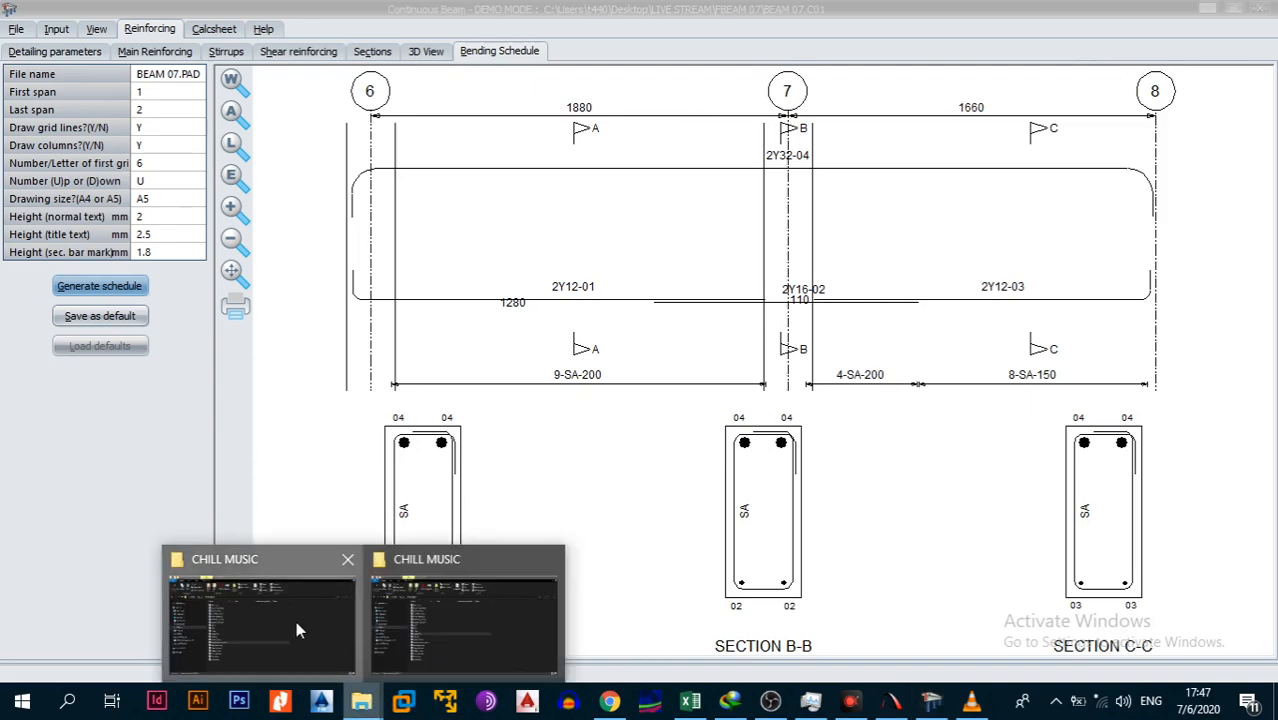
left_click(296, 621)
left_click(70, 287)
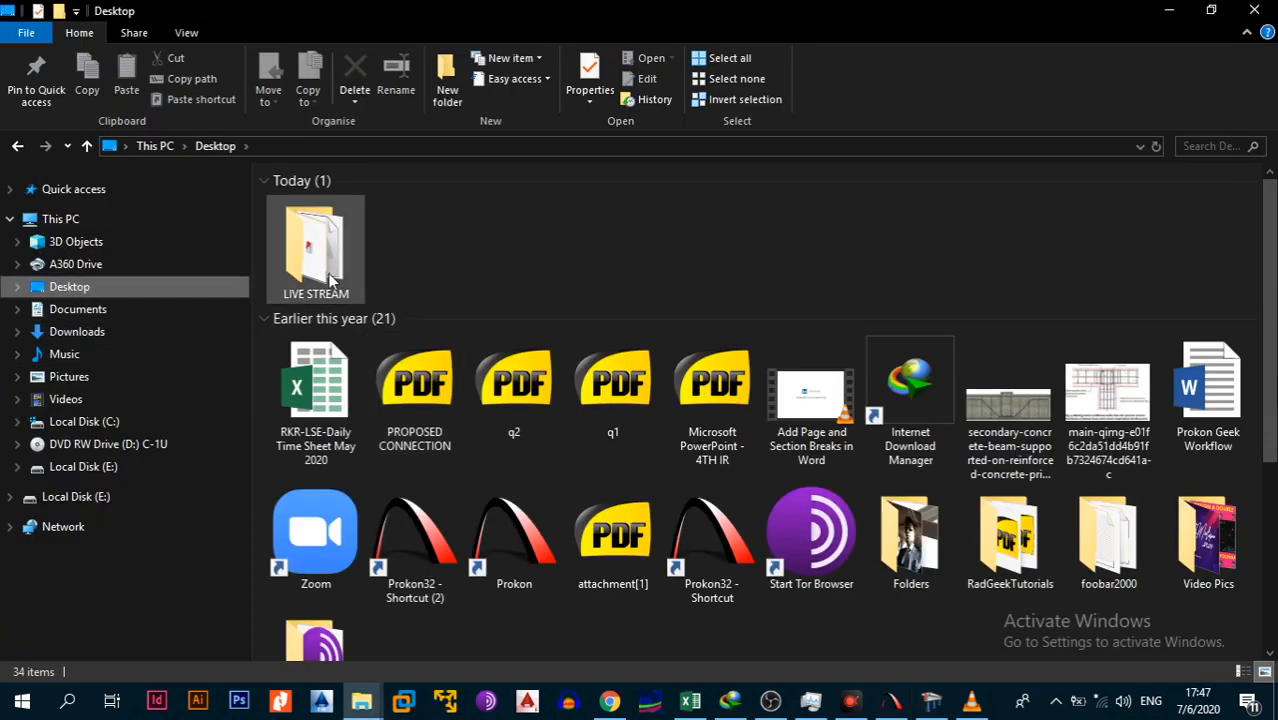
double_click(331, 284)
double_click(337, 207)
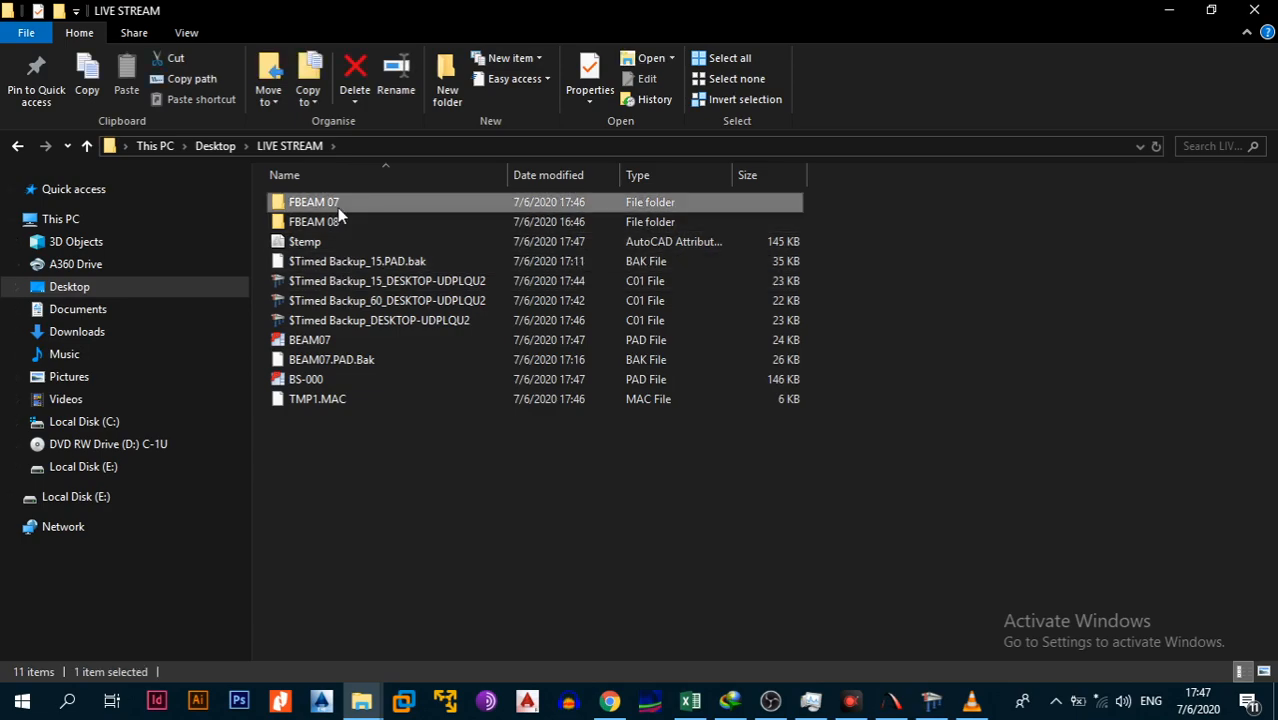
left_click(86, 145)
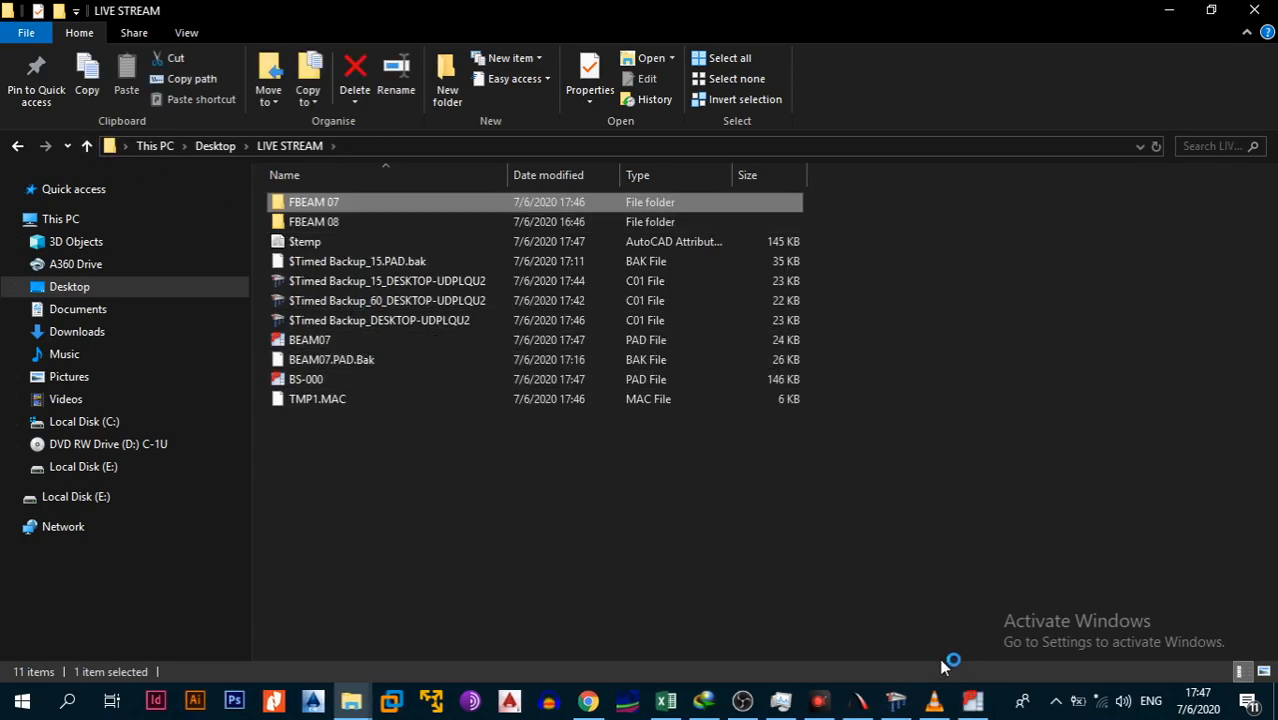
Leave the unresponsive PADDS window and open the BEAM07 PAD file from the LIVE STREAM folder.
left_click(972, 700)
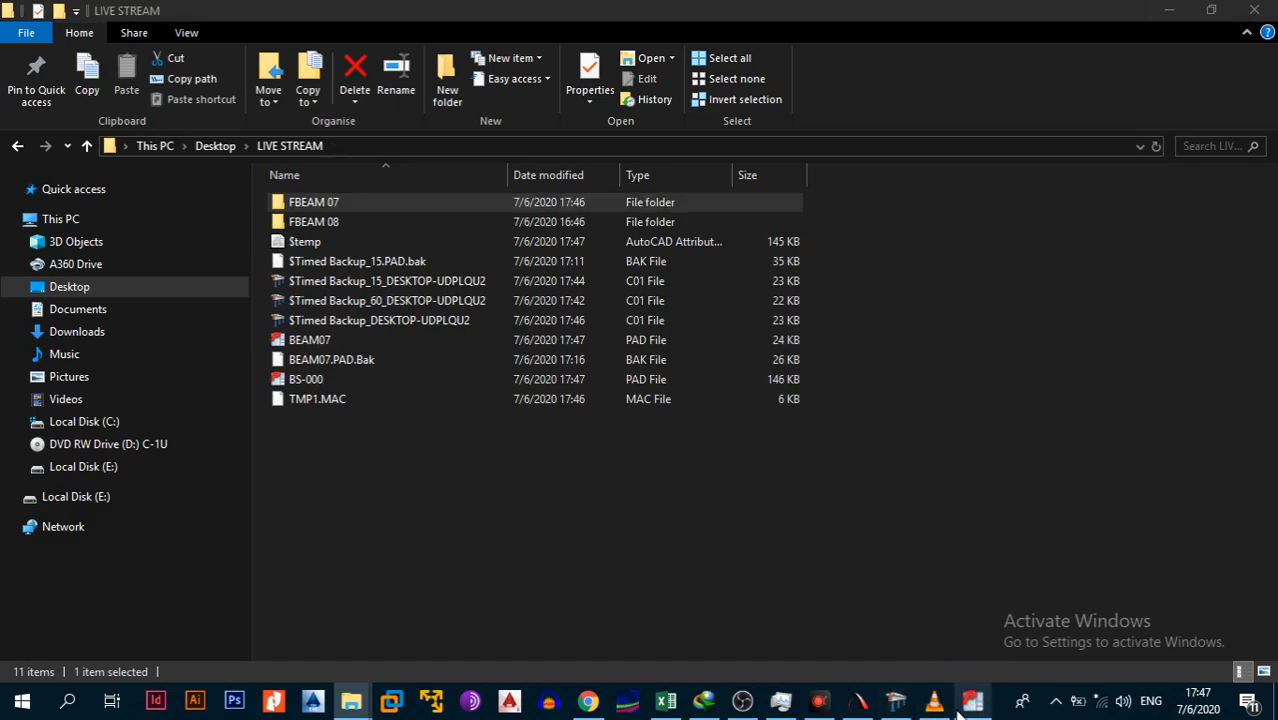
mouse_move(972, 700)
left_click(968, 656)
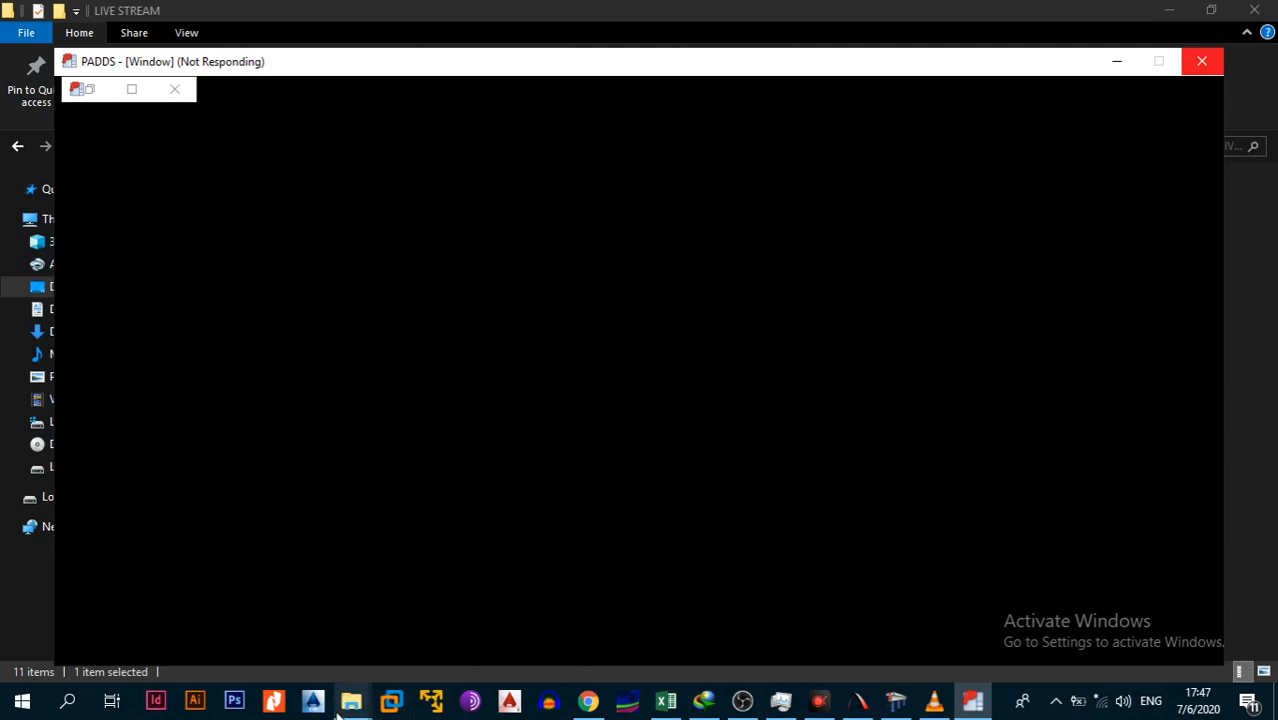
mouse_move(338, 712)
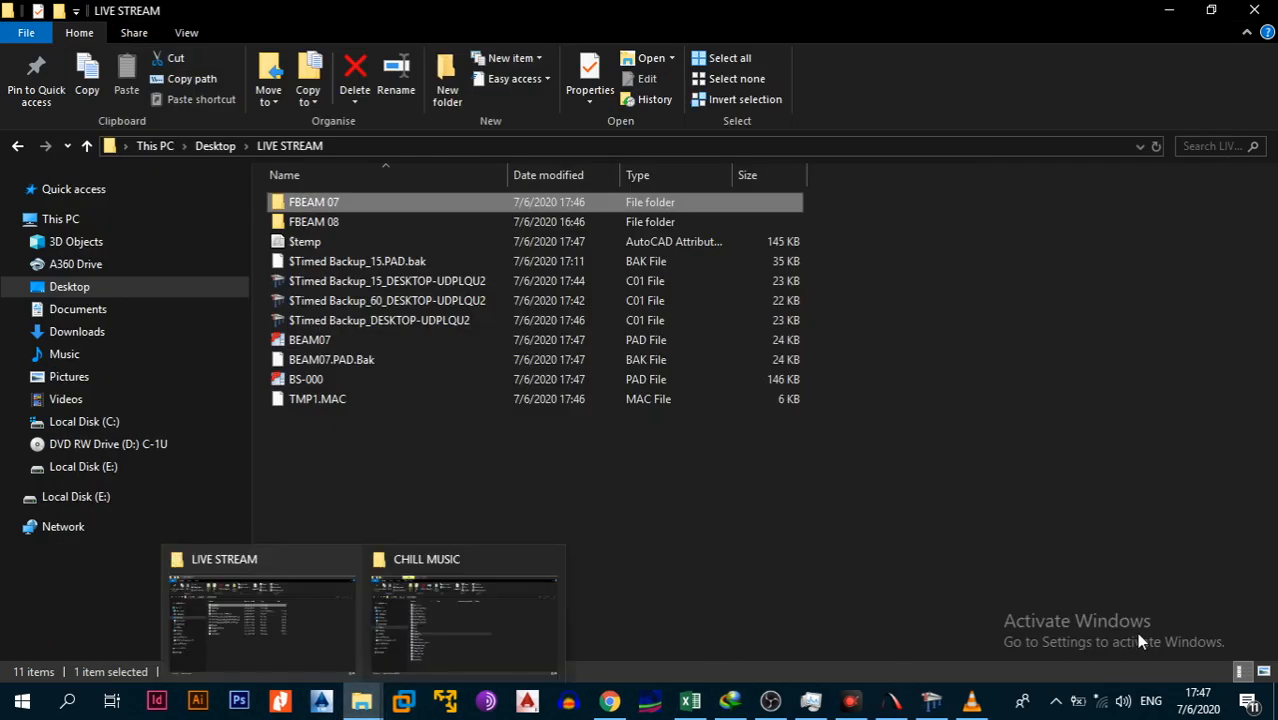
left_click(960, 532)
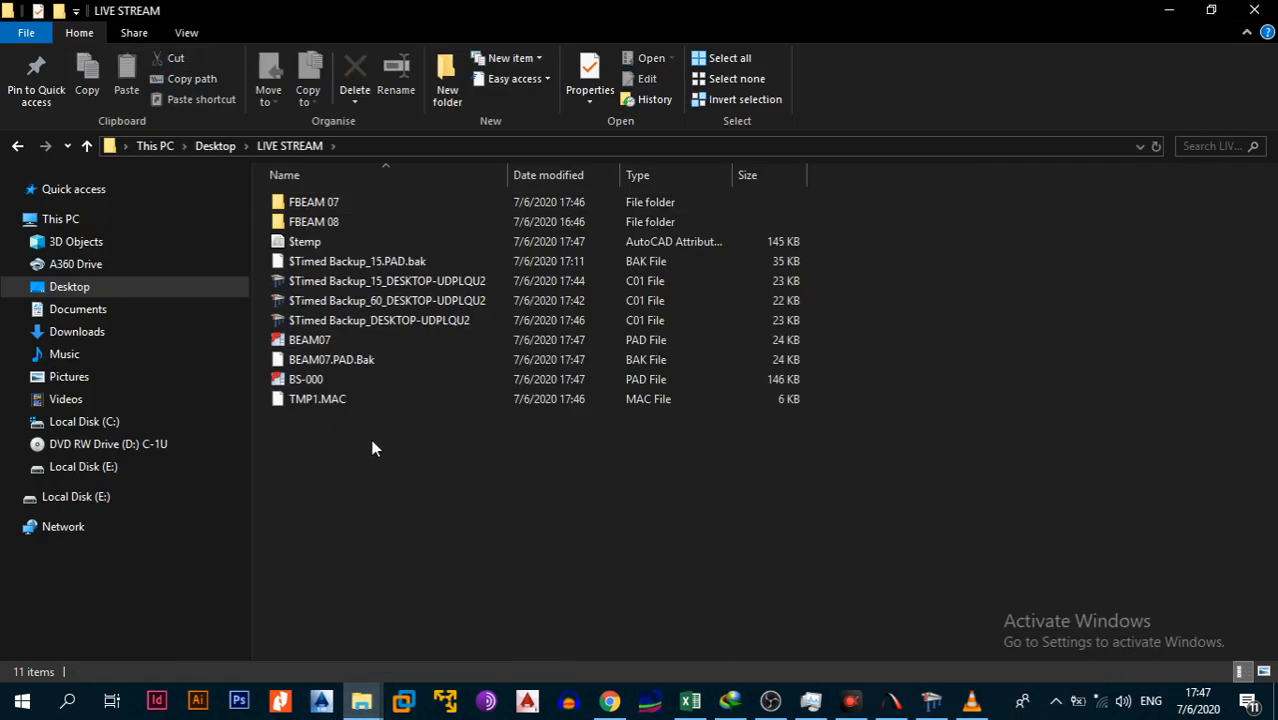
left_click(323, 344)
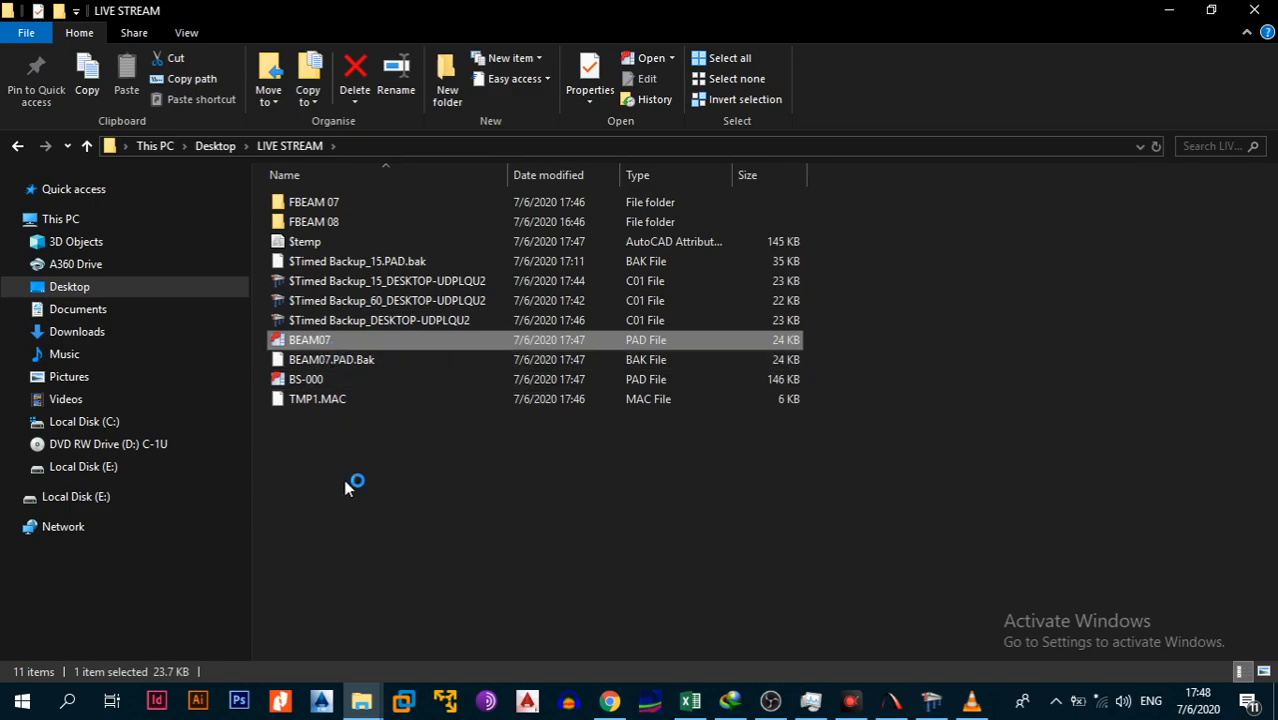
Play the Flight_To_Tunisia track from the CHILL MUSIC folder in VLC media player.
mouse_move(362, 702)
left_click(446, 651)
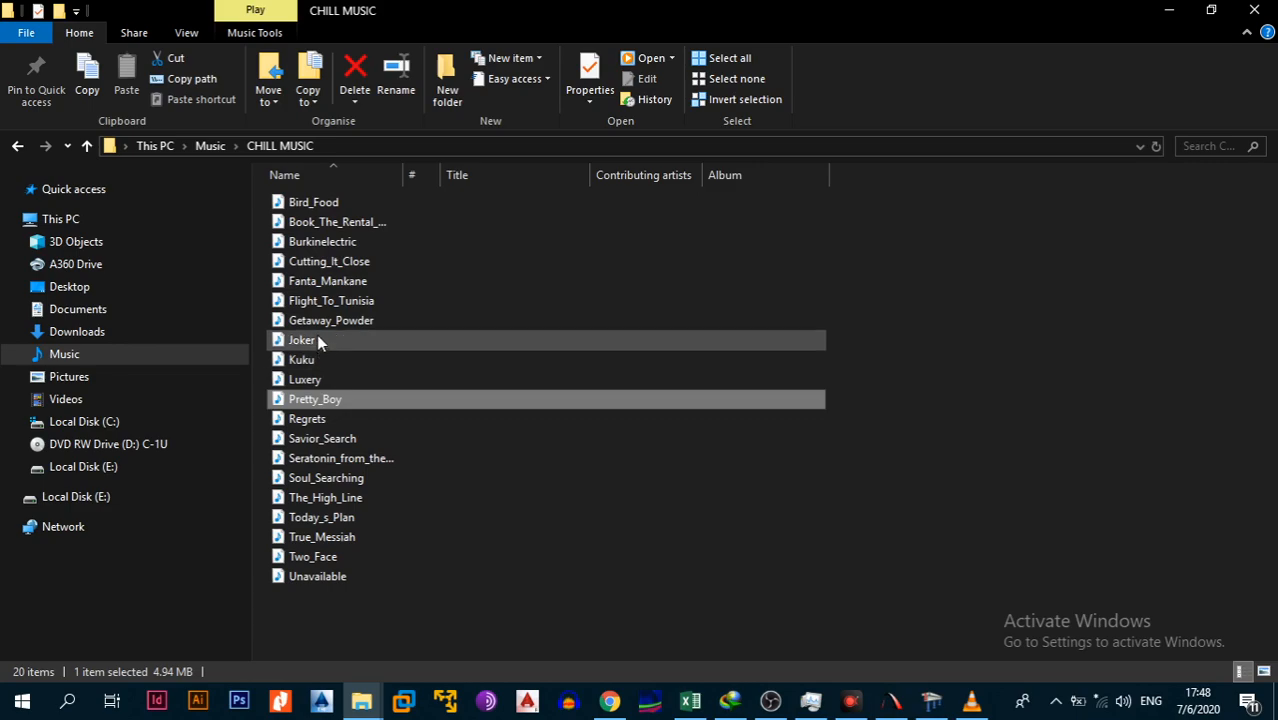
left_click(331, 307)
double_click(331, 313)
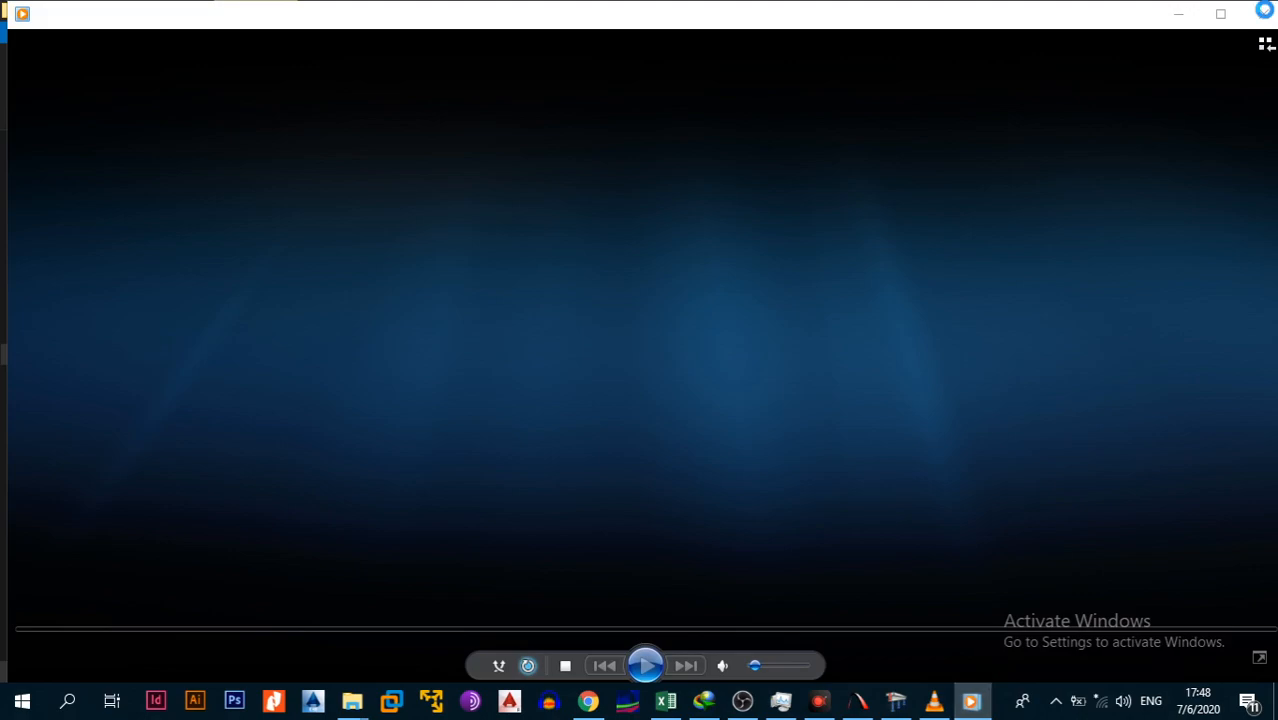
left_click(1266, 17)
right_click(335, 306)
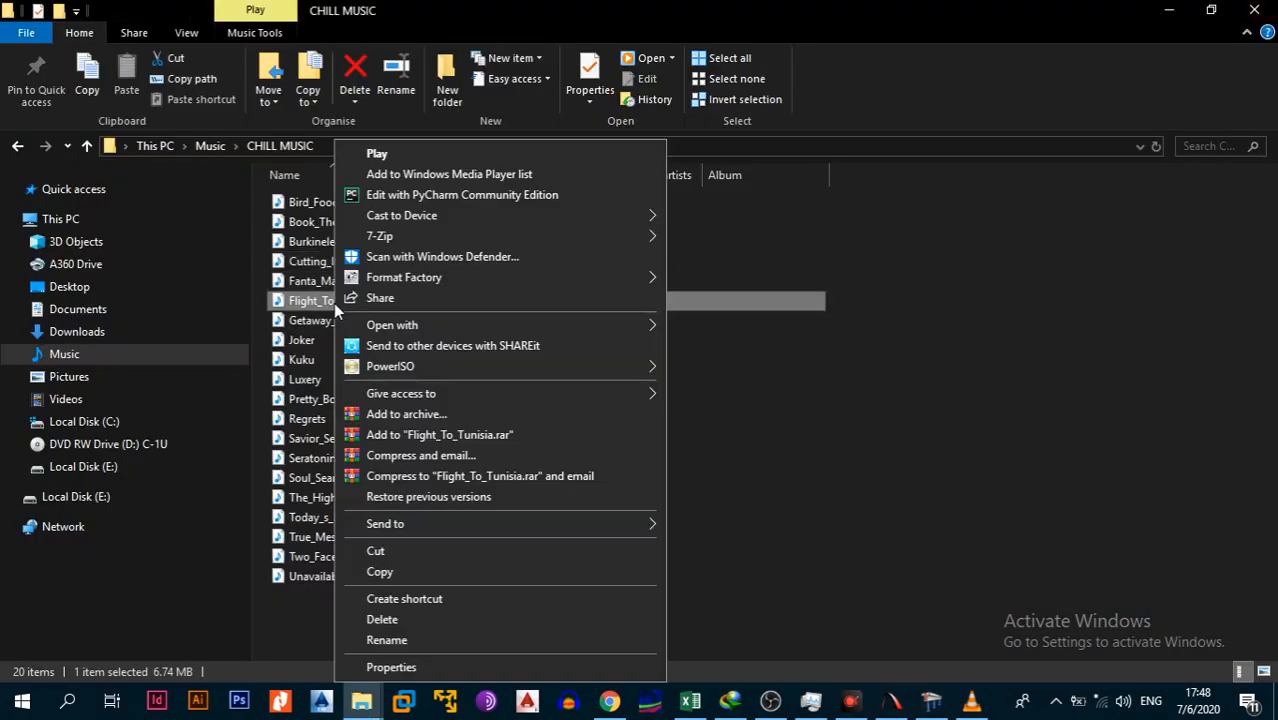
mouse_move(474, 325)
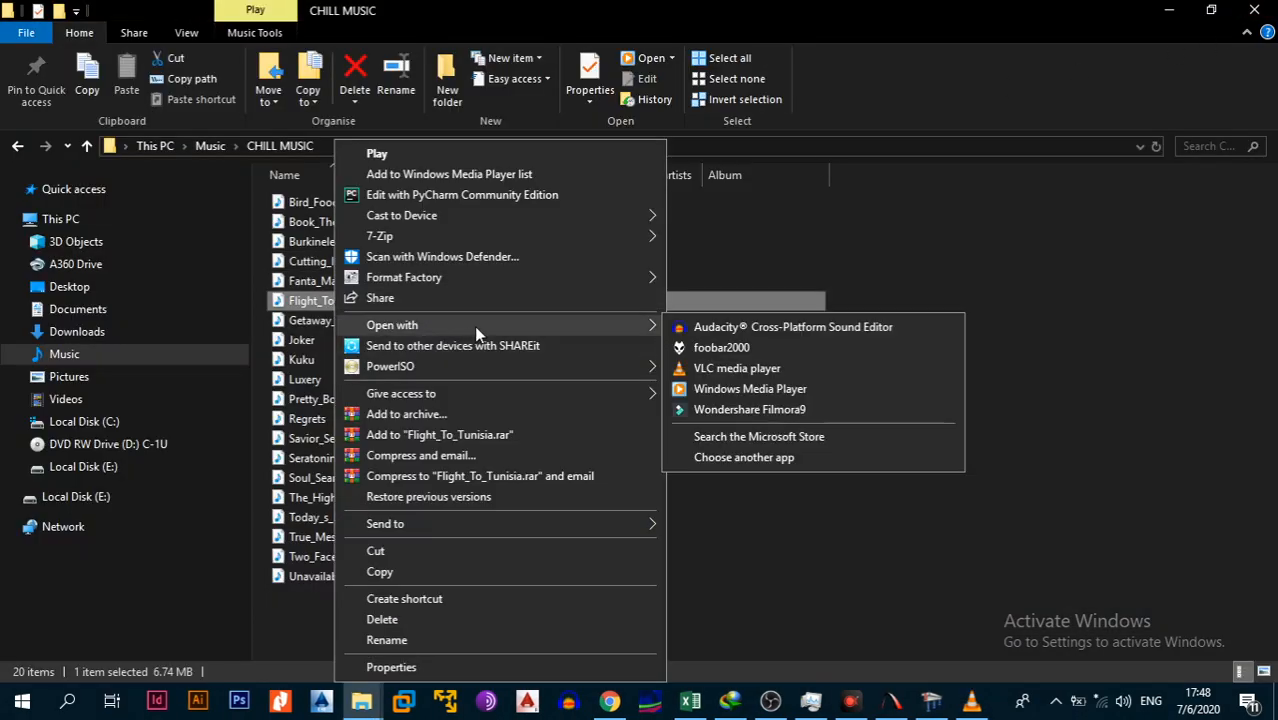
left_click(743, 370)
Switch to PADDS with the BEAM07 bending schedule, dismiss the media notification and maximize the window.
left_click(952, 701)
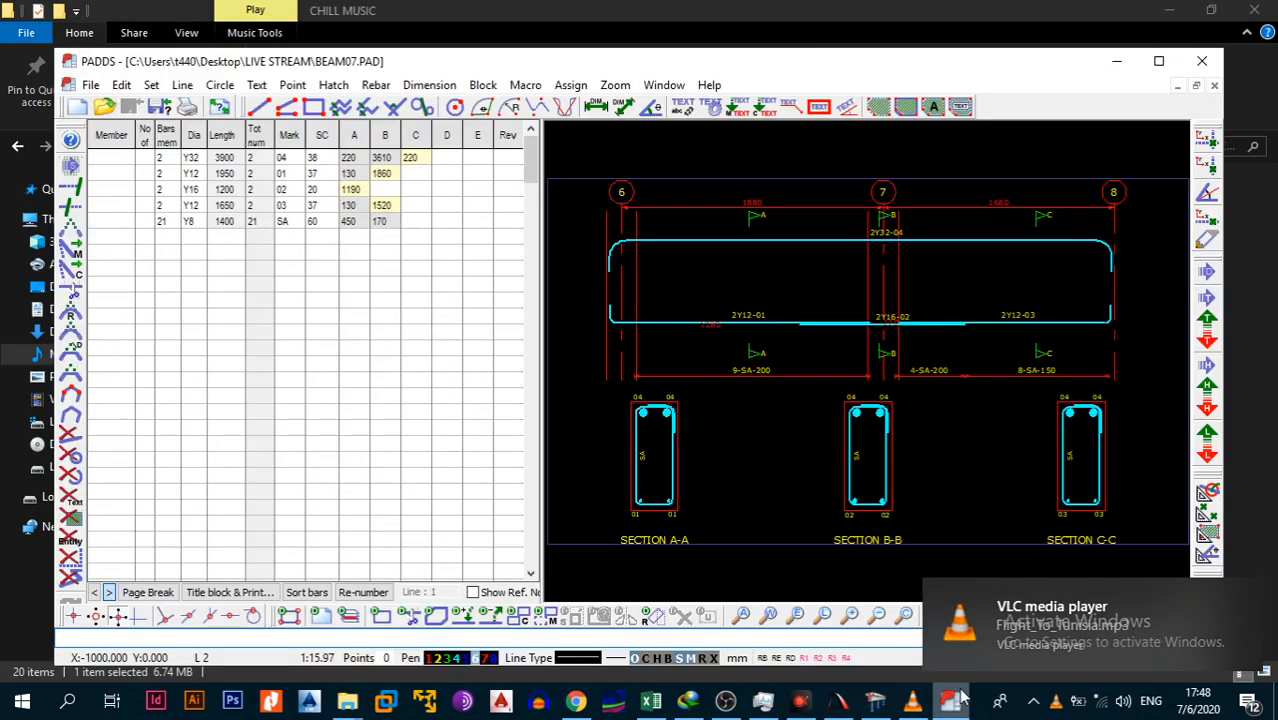
left_click(1250, 597)
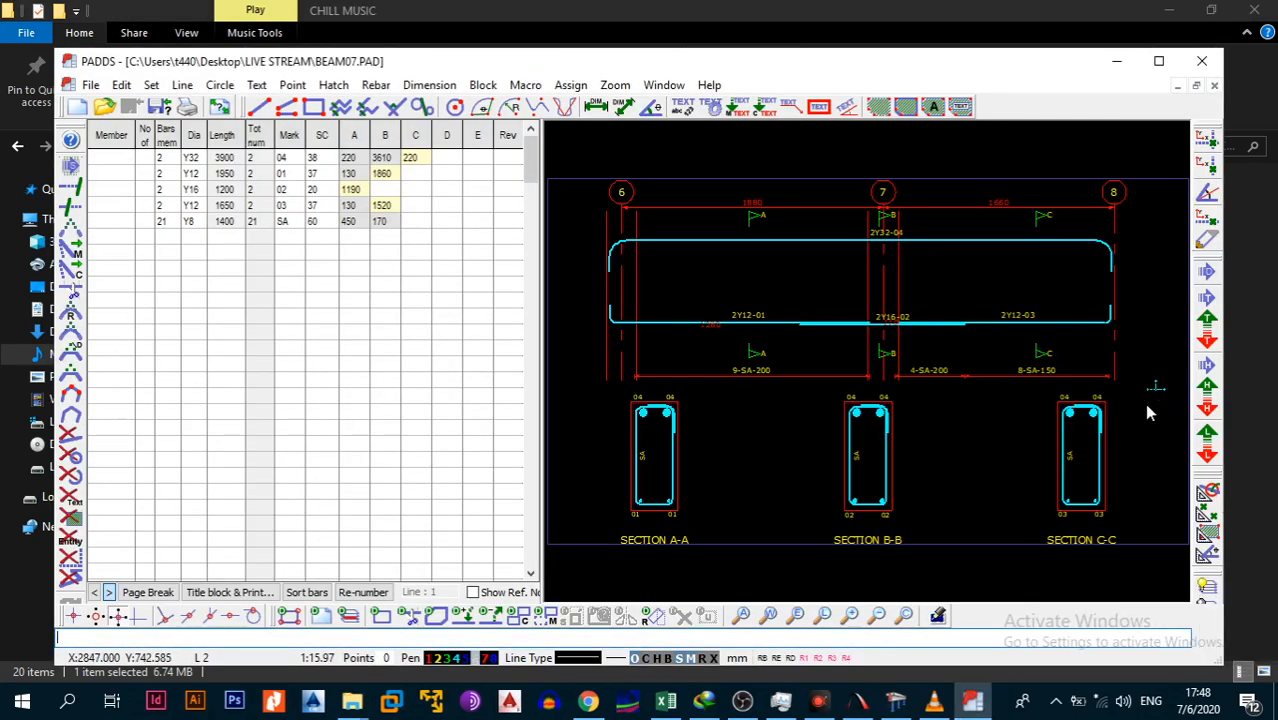
left_click(1157, 60)
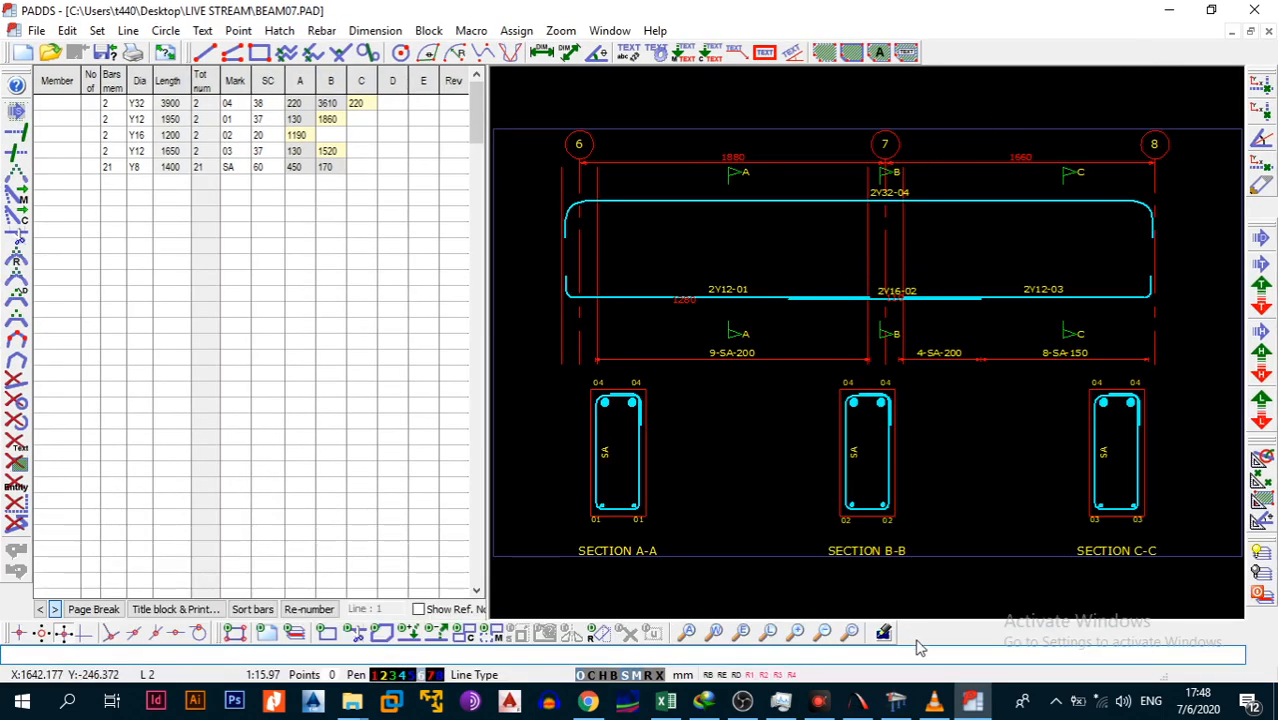
Switch to Continuous Beam and review the detailing parameters, main bars, stirrups, shear reinforcement, sections, 3D view and bending schedule.
left_click(898, 708)
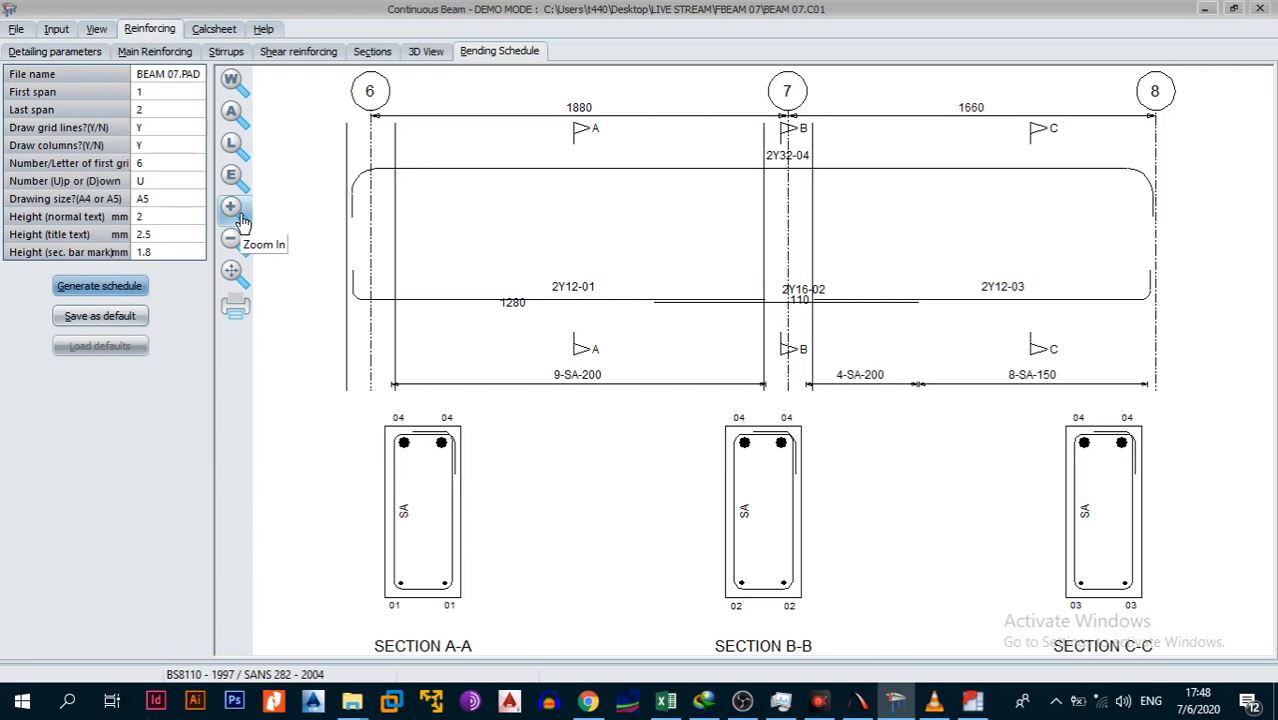
left_click(84, 56)
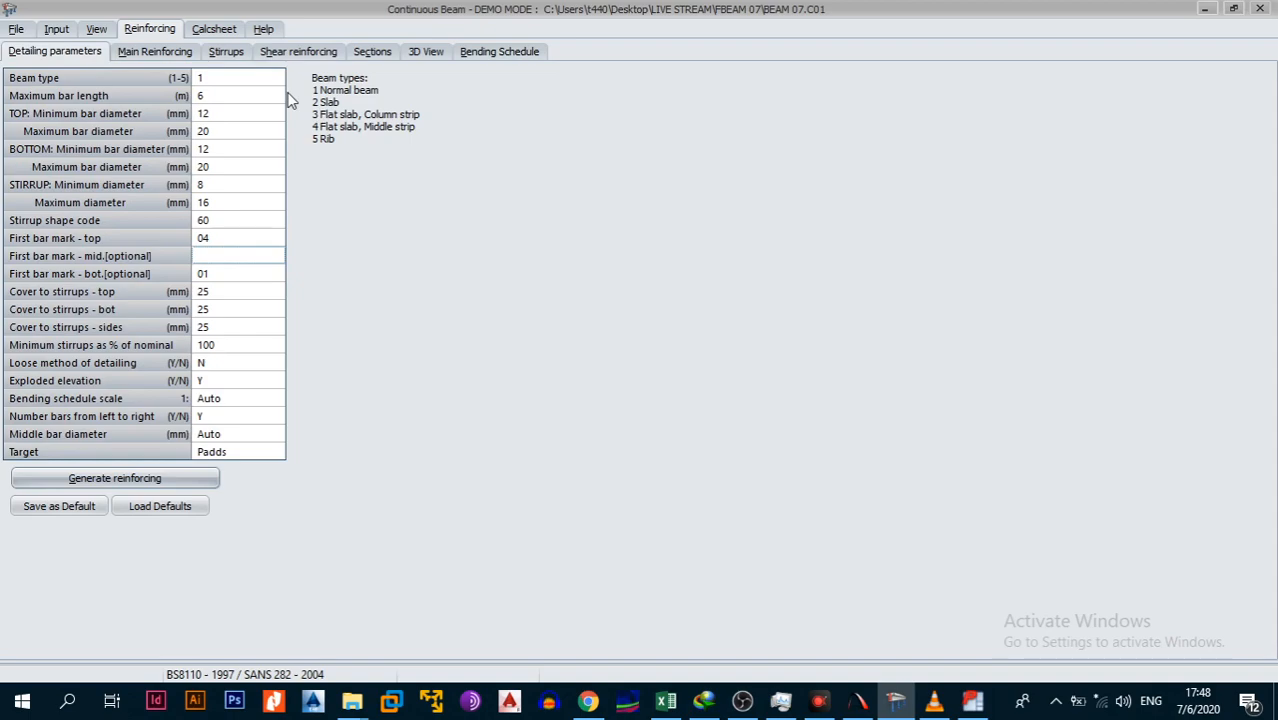
left_click(153, 51)
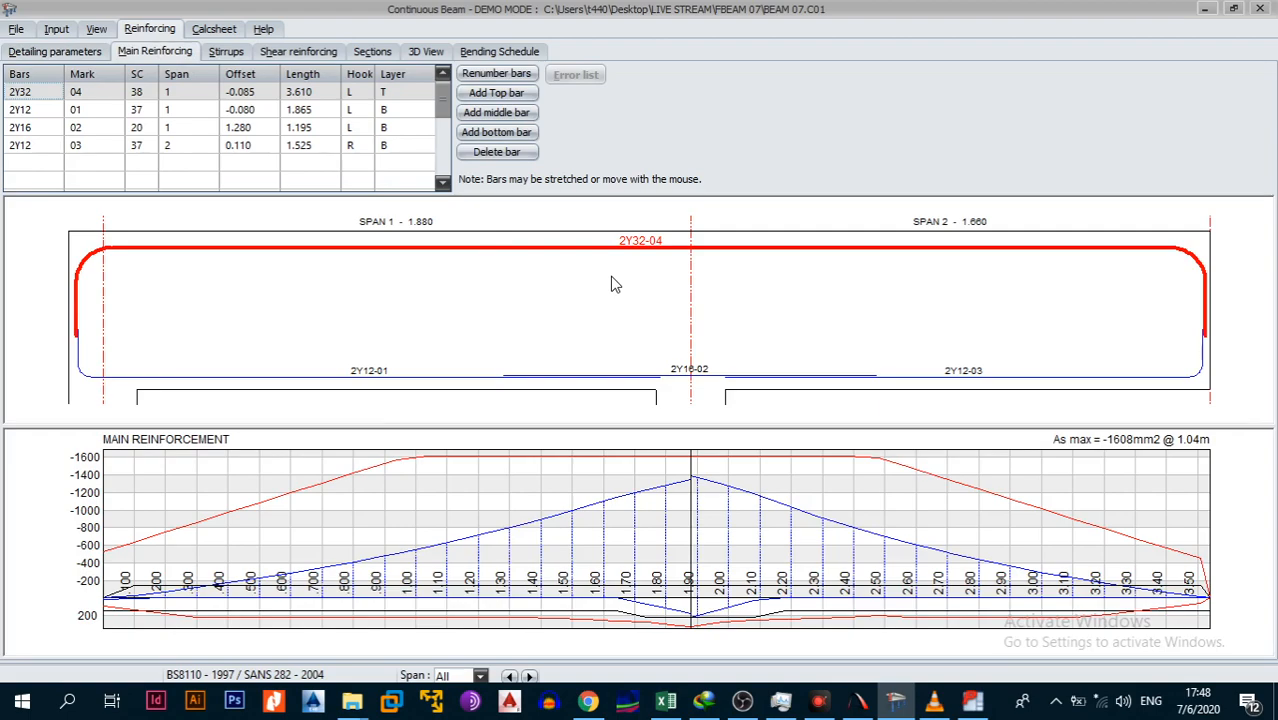
left_click(224, 51)
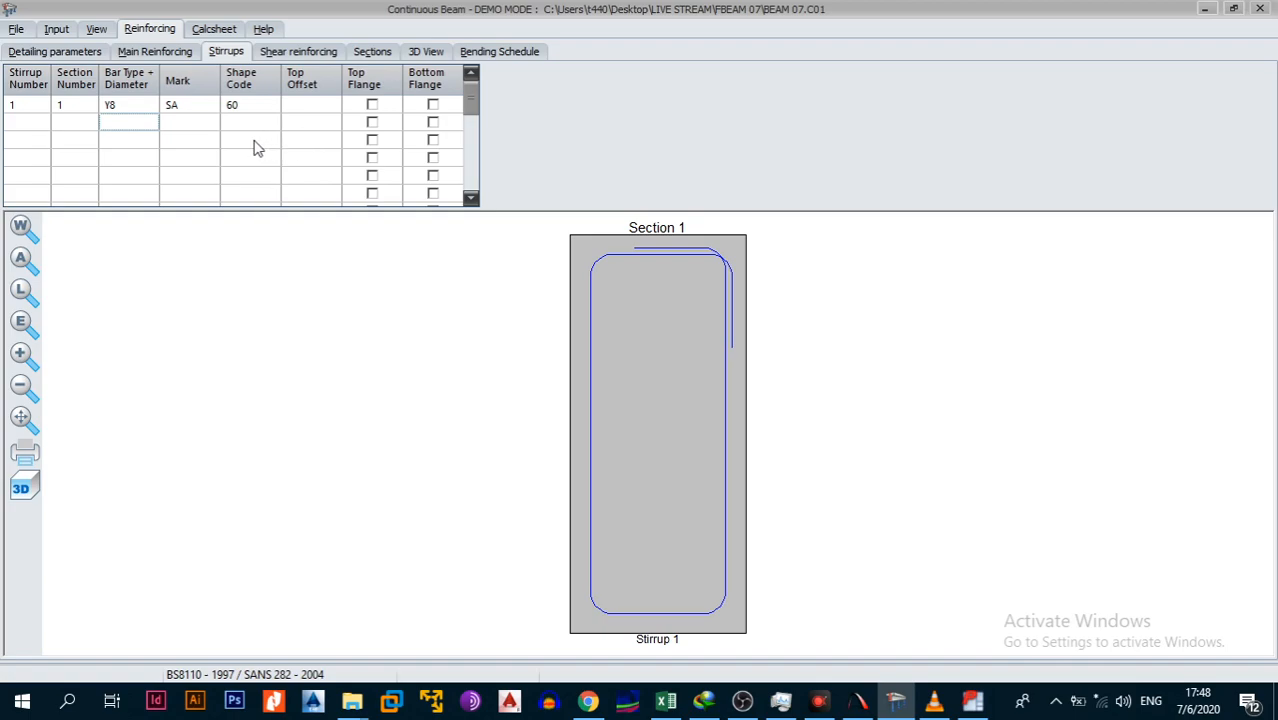
left_click(282, 55)
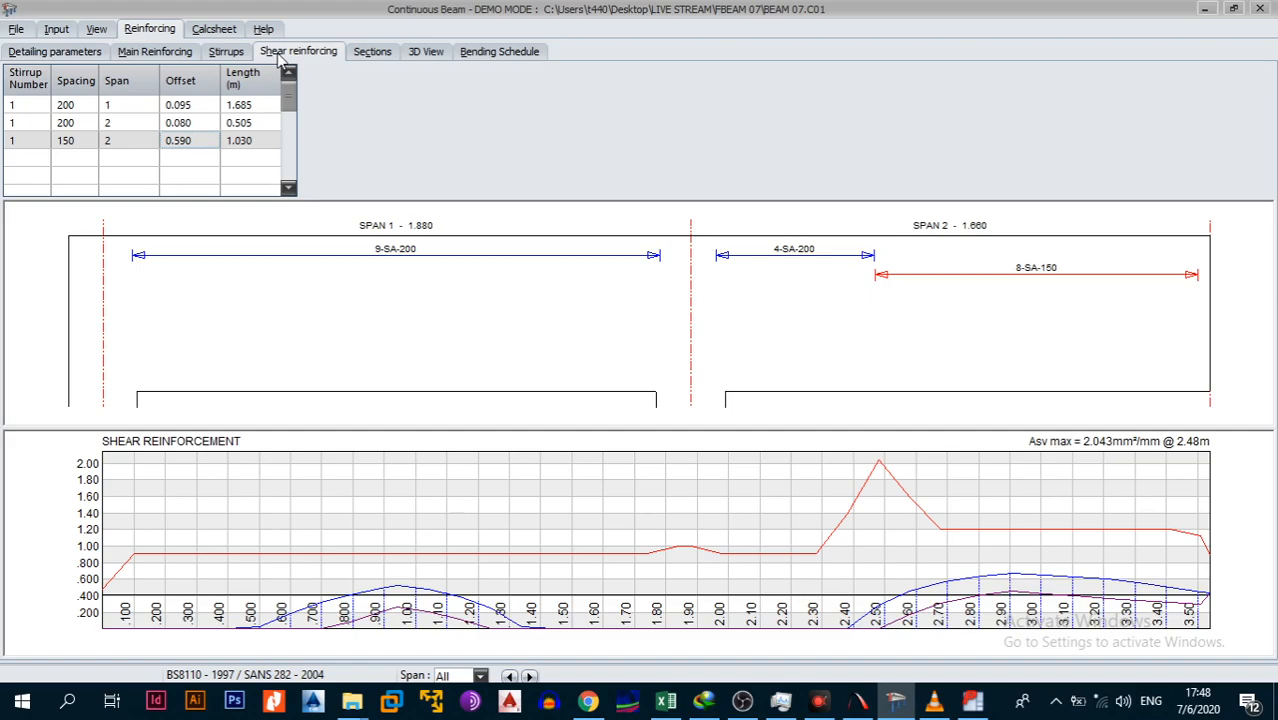
left_click(355, 58)
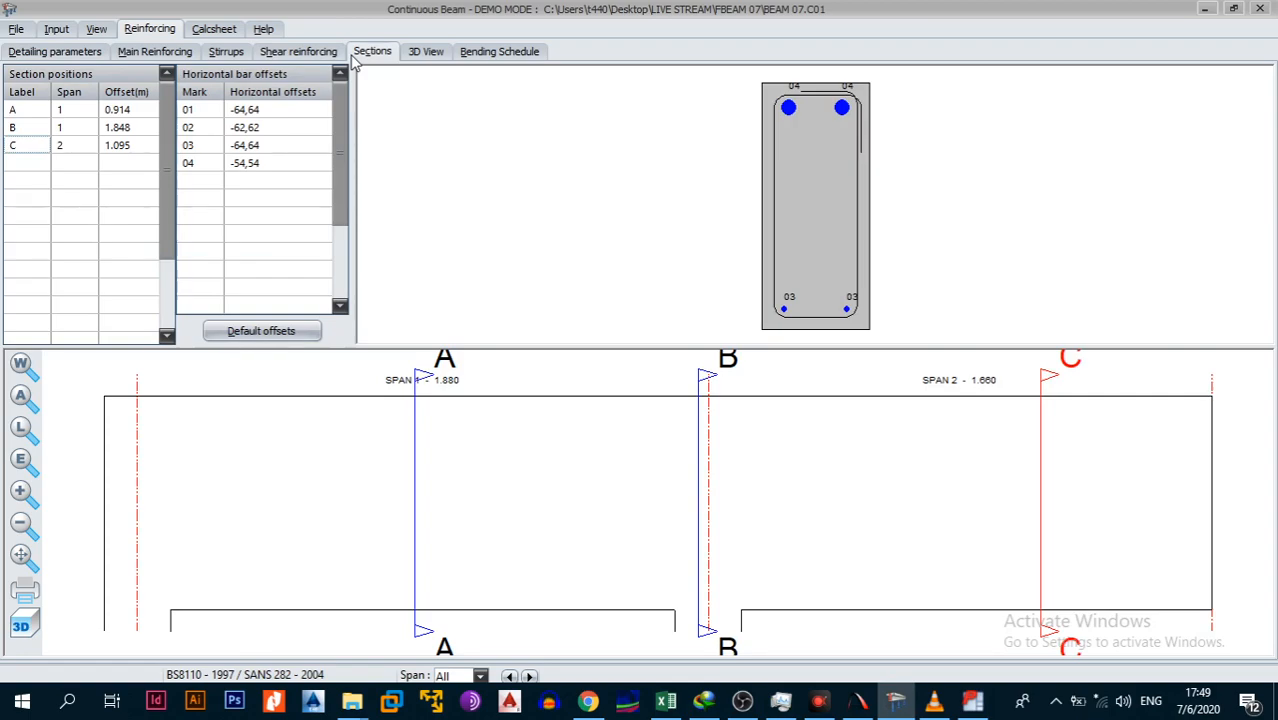
left_click(420, 56)
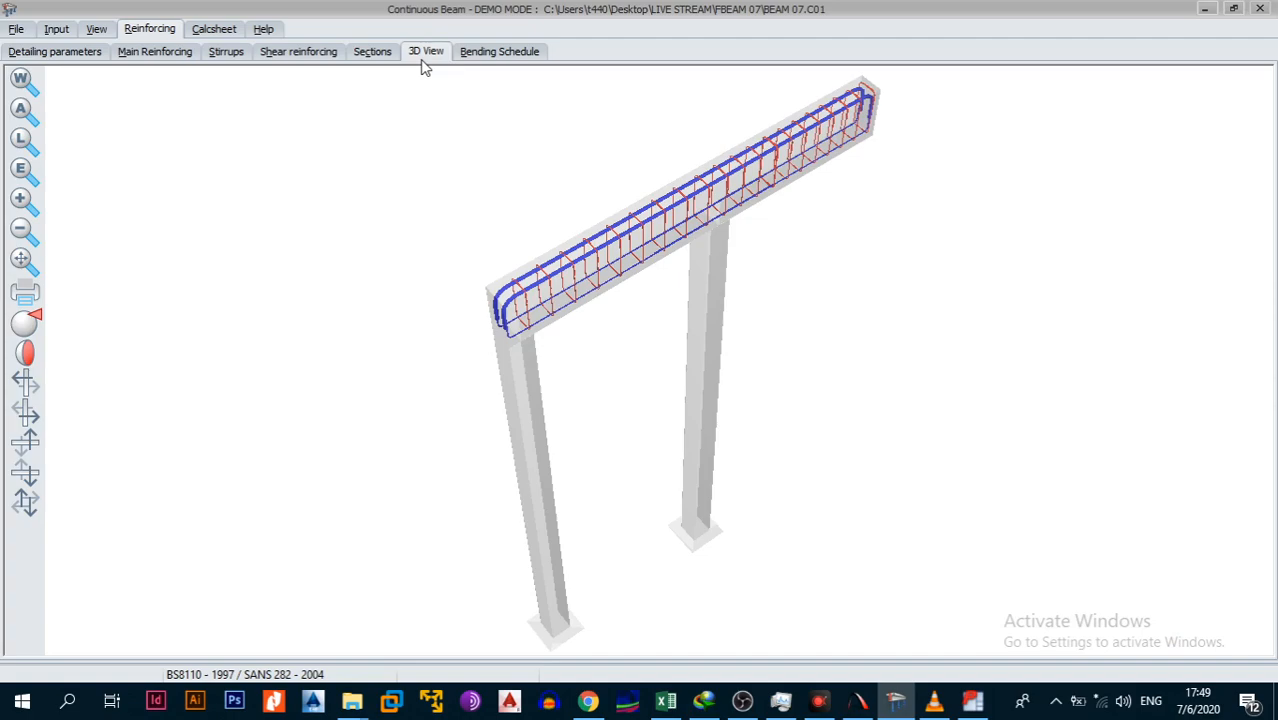
left_click(478, 54)
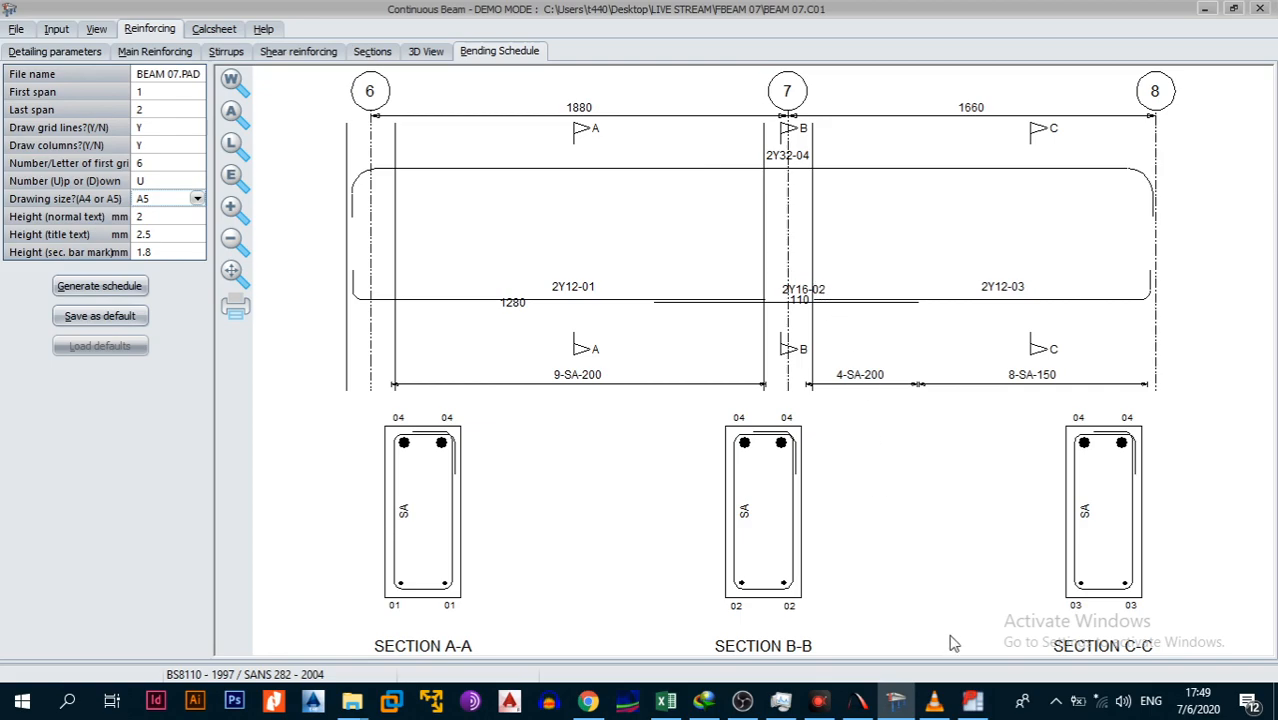
Switch back to PADDS and bring up the print preview for the BEAM07 sketch only.
left_click(968, 698)
scroll(921, 310, "down", 3)
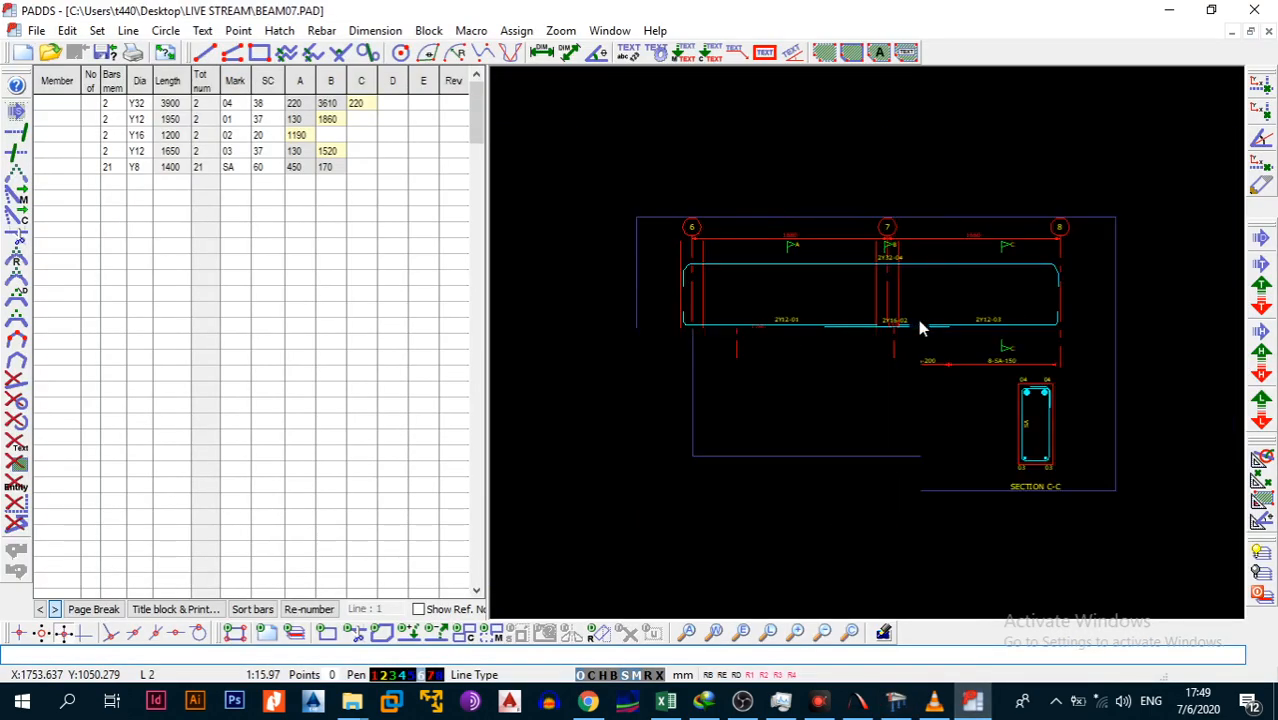
left_click(175, 609)
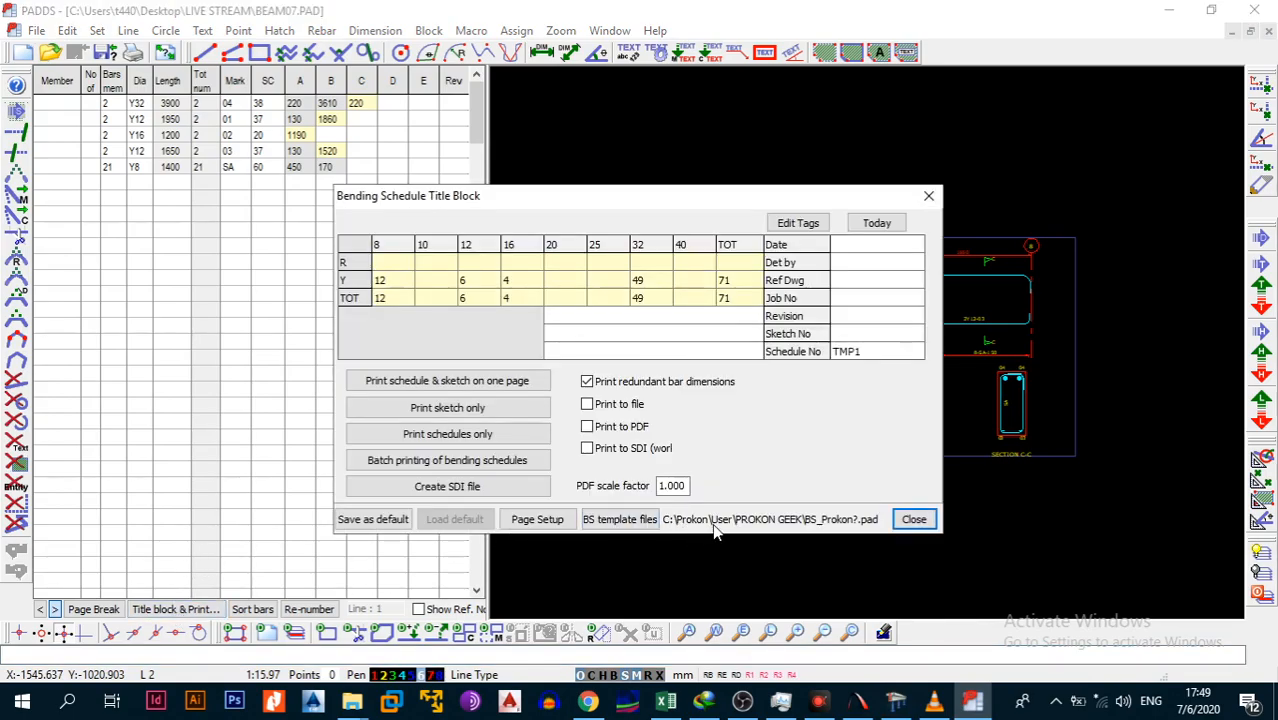
left_click(491, 408)
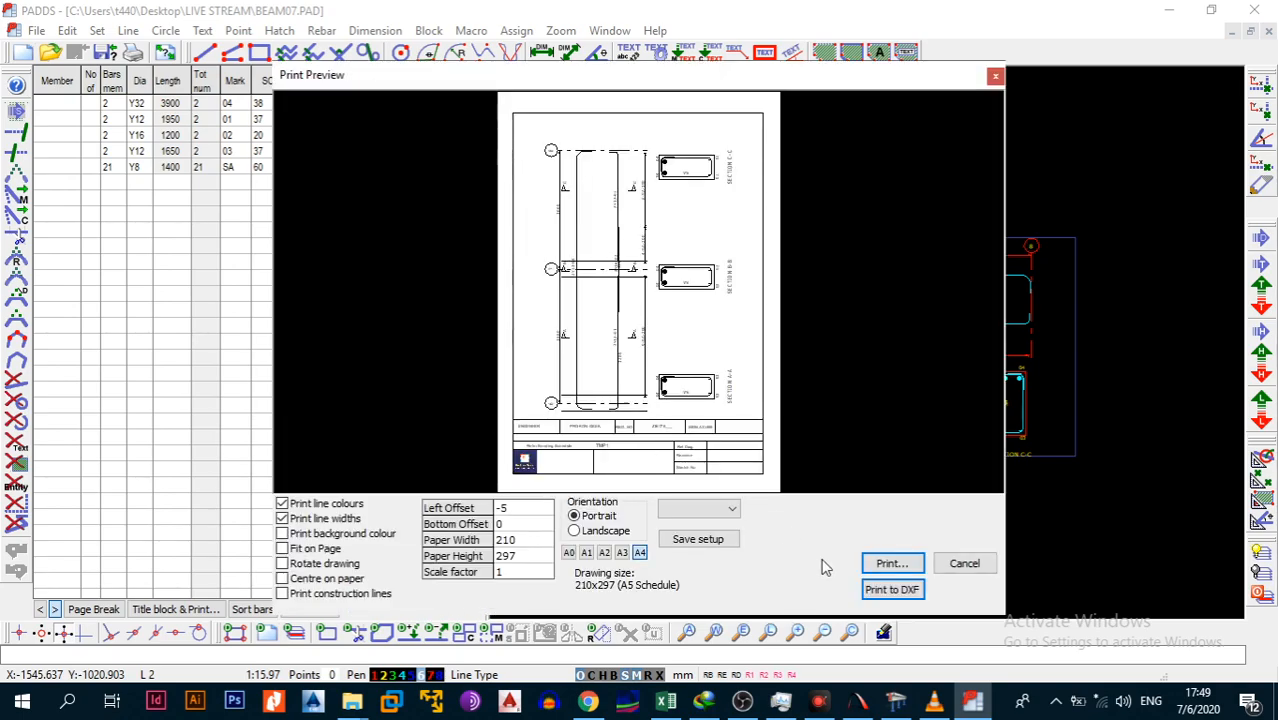
Start printing the sketch and set the Nitro PDF Creator page size to A4.
left_click(892, 563)
left_click(782, 204)
left_click(609, 195)
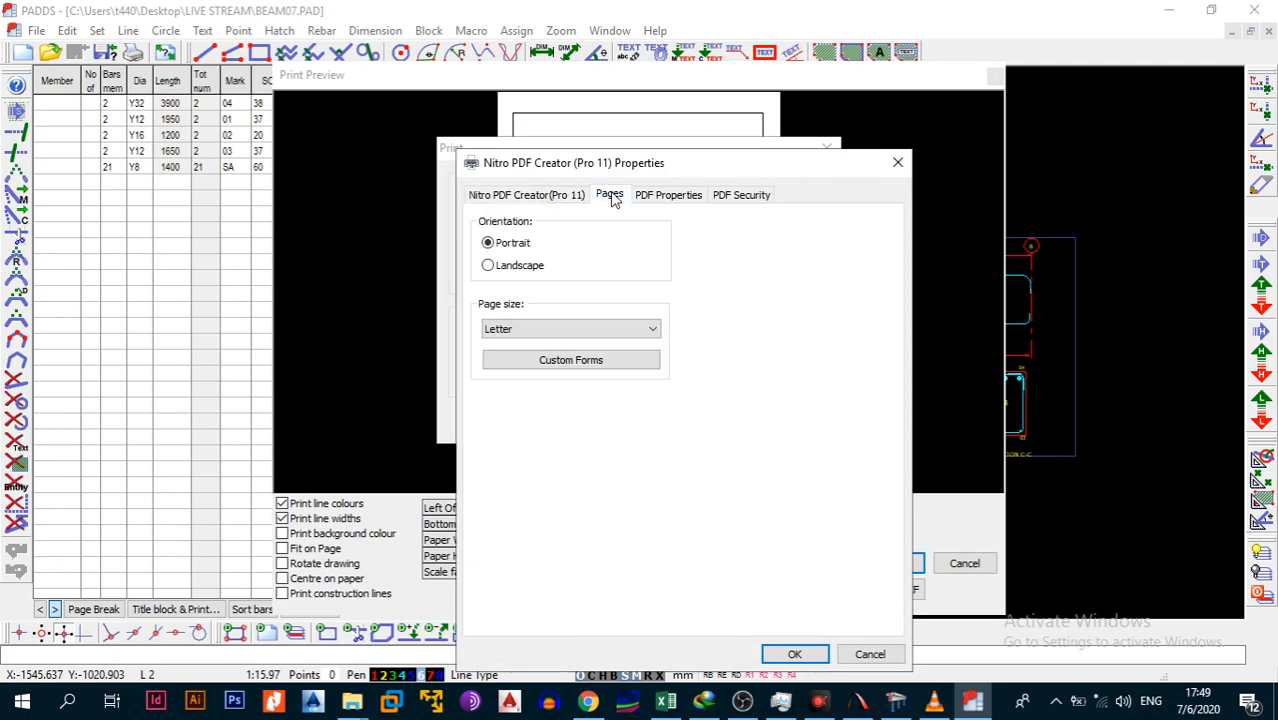
left_click(516, 330)
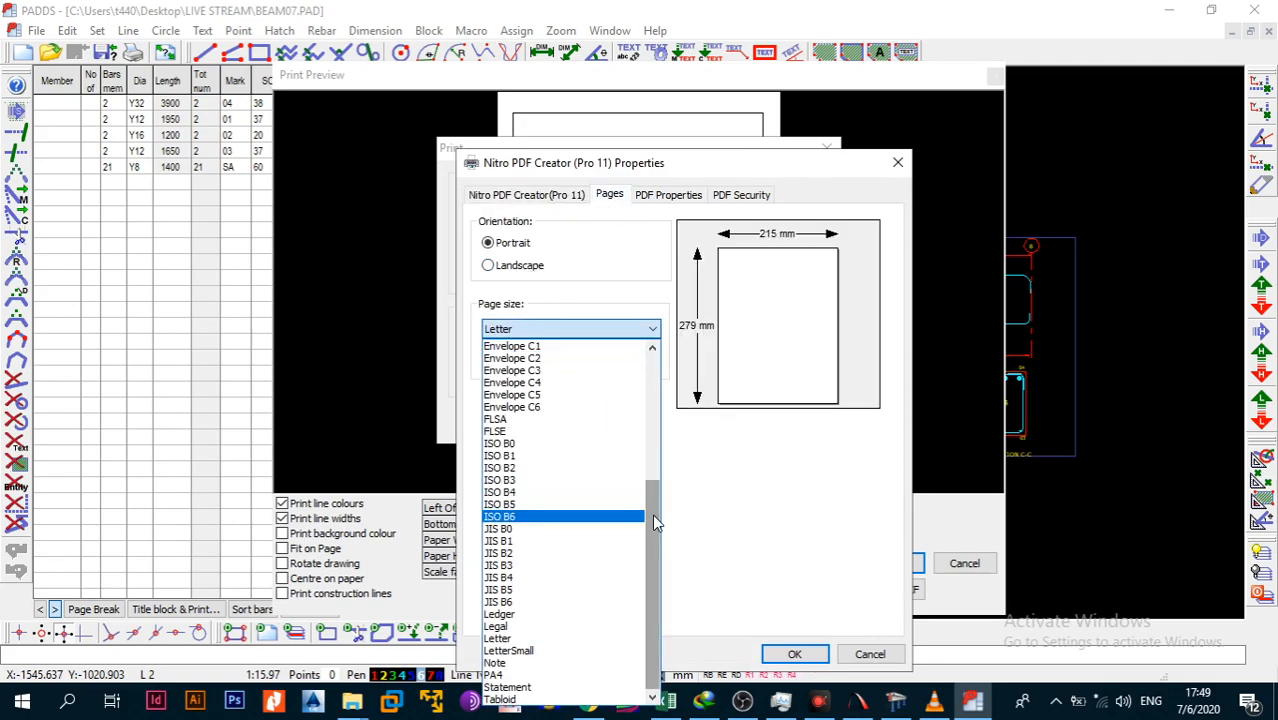
left_click_drag(652, 514, 652, 378)
left_click(491, 412)
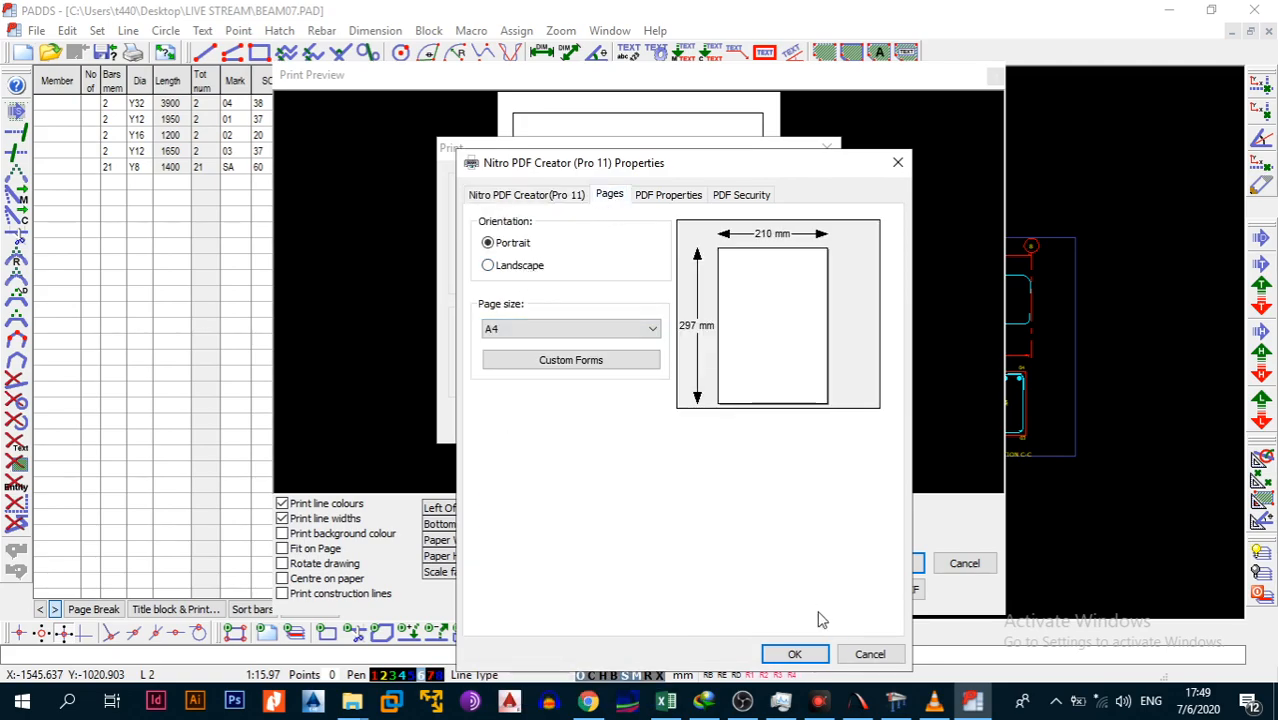
left_click(814, 657)
Send the sketch to Nitro PDF Creator and choose the LIVE STREAM folder on the Desktop as its save location.
left_click(712, 424)
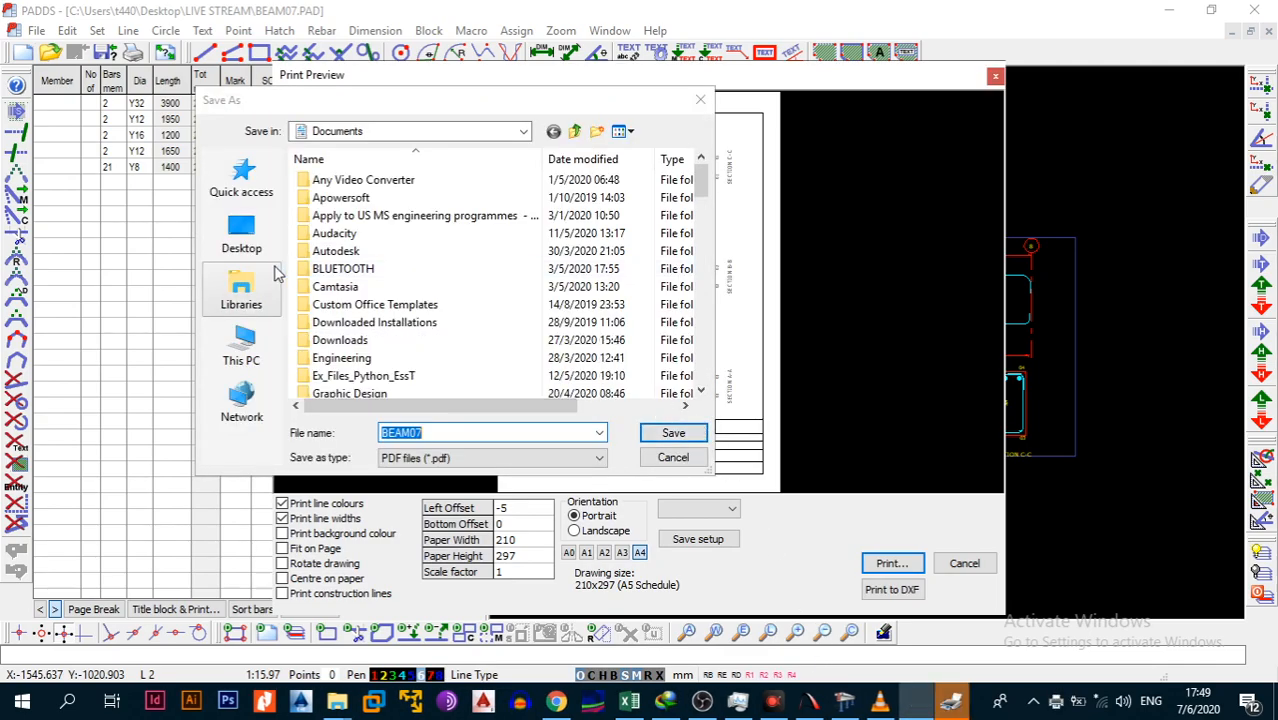
key("Return")
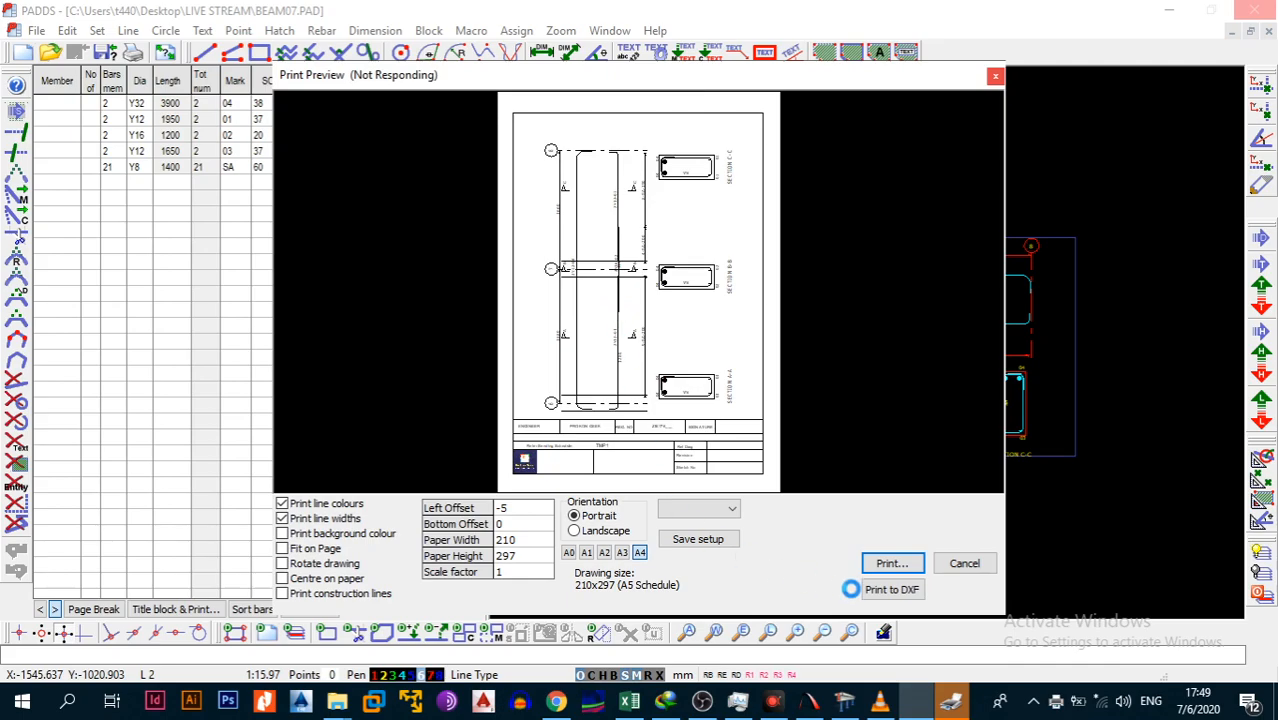
left_click(241, 235)
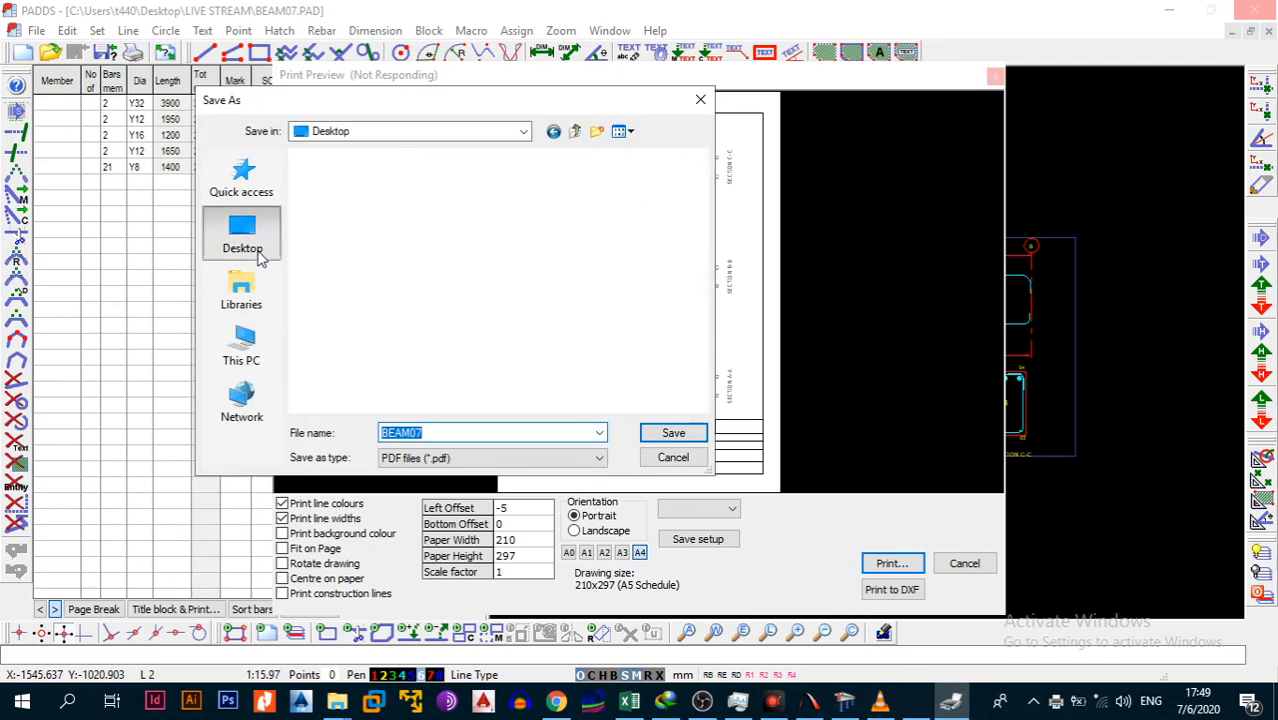
scroll(386, 281, "down", 3)
scroll(386, 281, "up", 3)
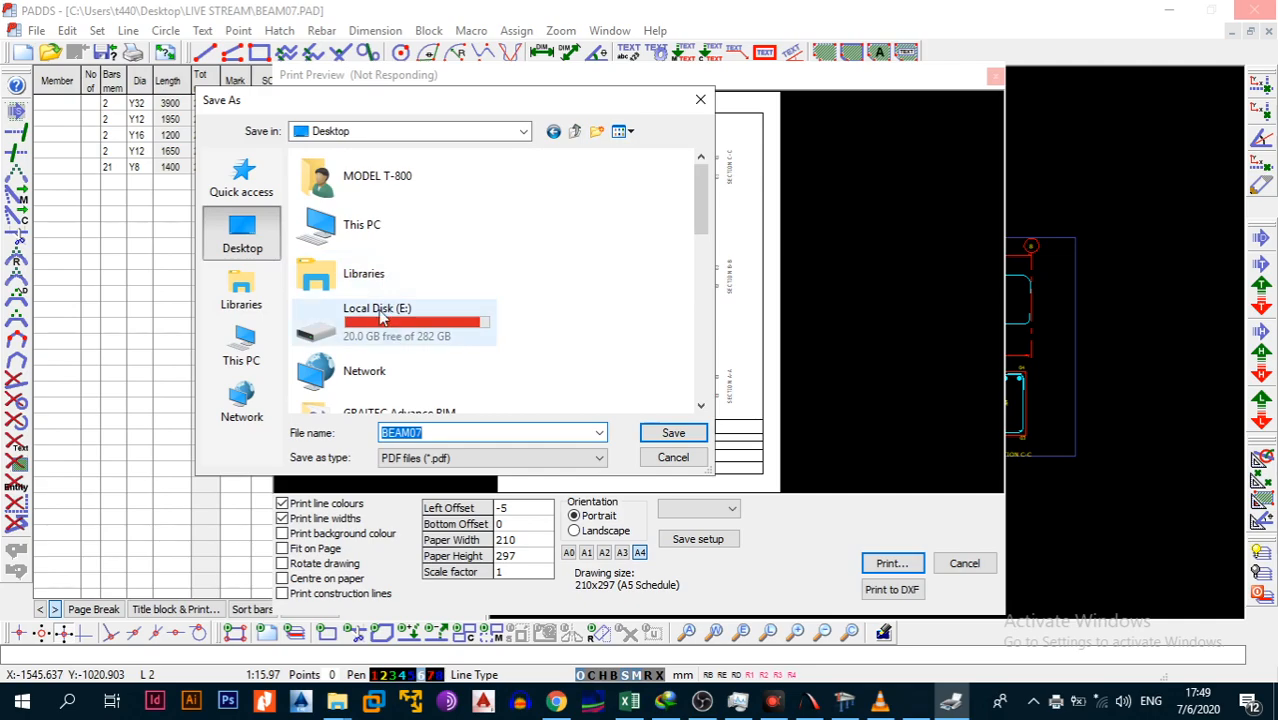
double_click(375, 224)
scroll(407, 250, "down", 3)
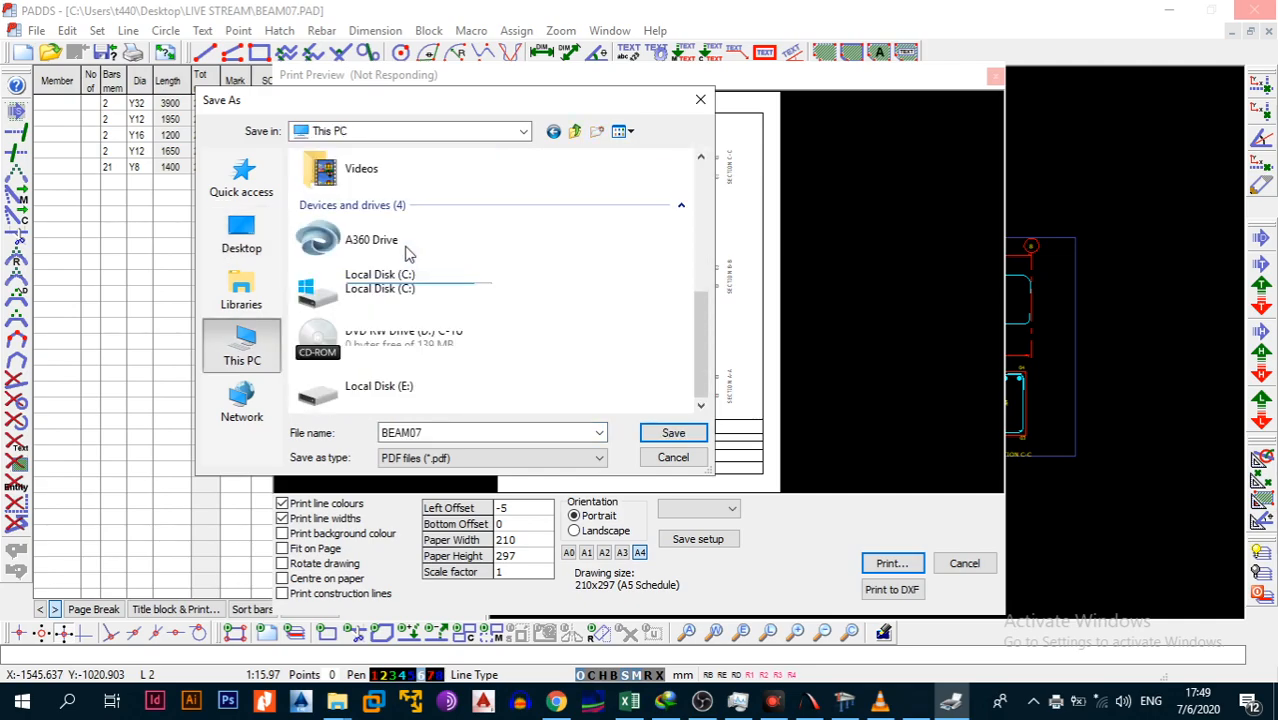
scroll(407, 253, "up", 3)
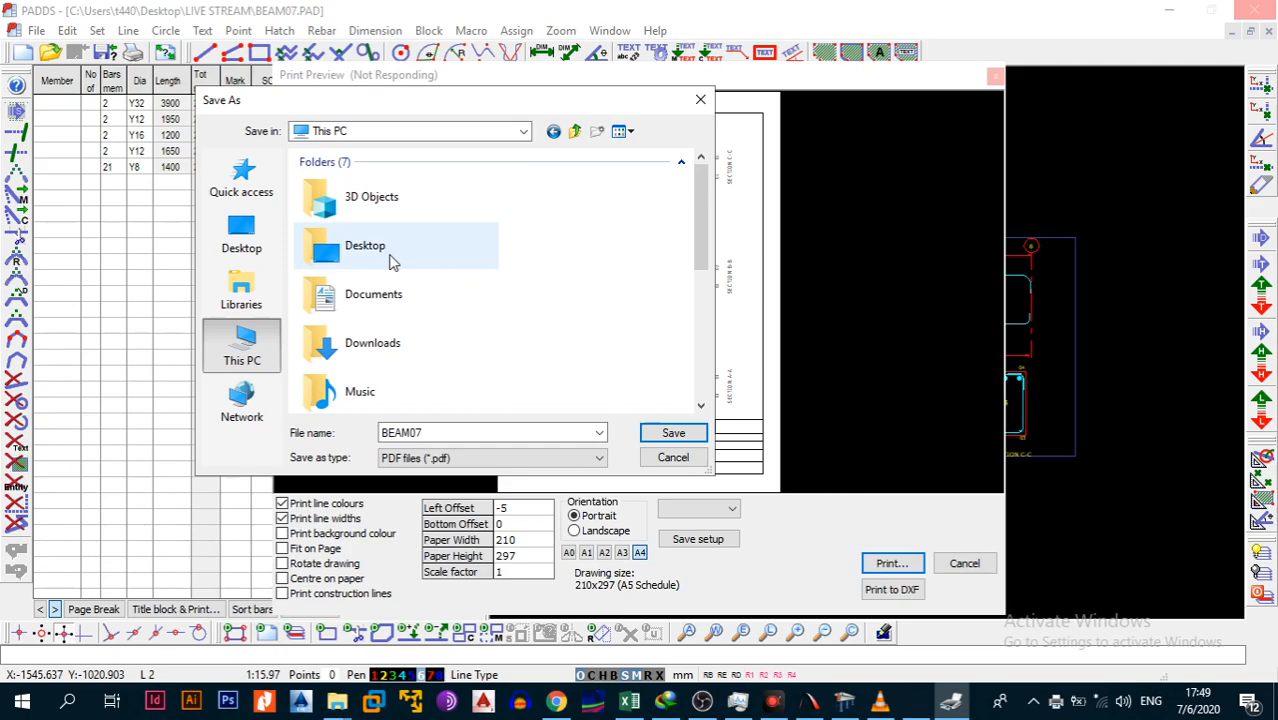
scroll(393, 265, "down", 3)
scroll(390, 268, "down", 1)
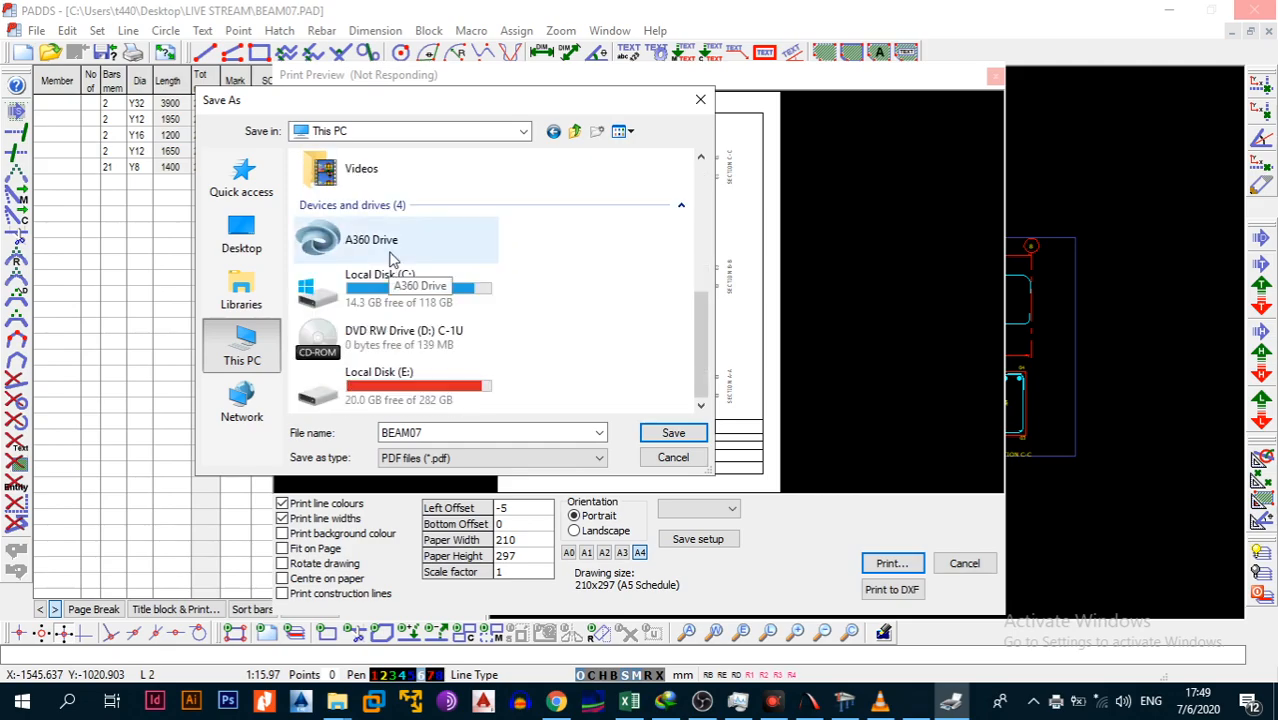
scroll(392, 260, "up", 4)
double_click(390, 258)
double_click(530, 205)
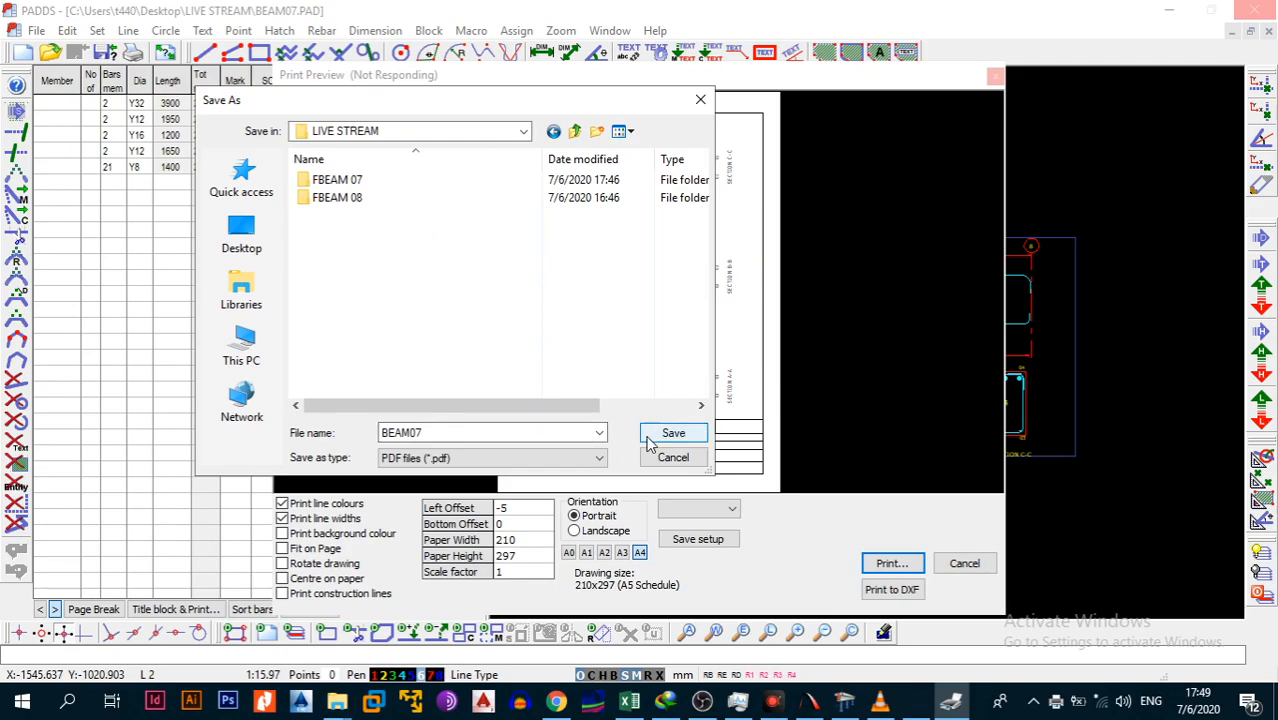
Name the PDF BEAM07 SKETCH and save it.
left_click(573, 432)
left_click(573, 432)
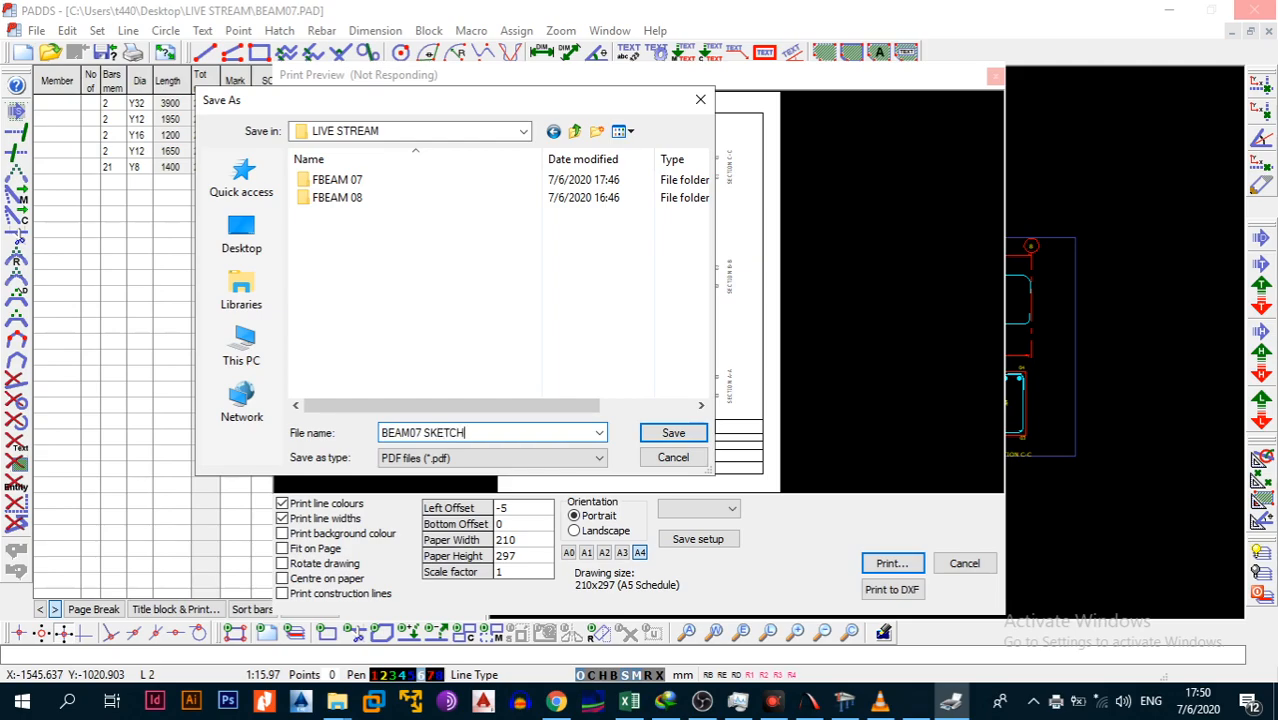
type("SKETCH")
left_click(665, 433)
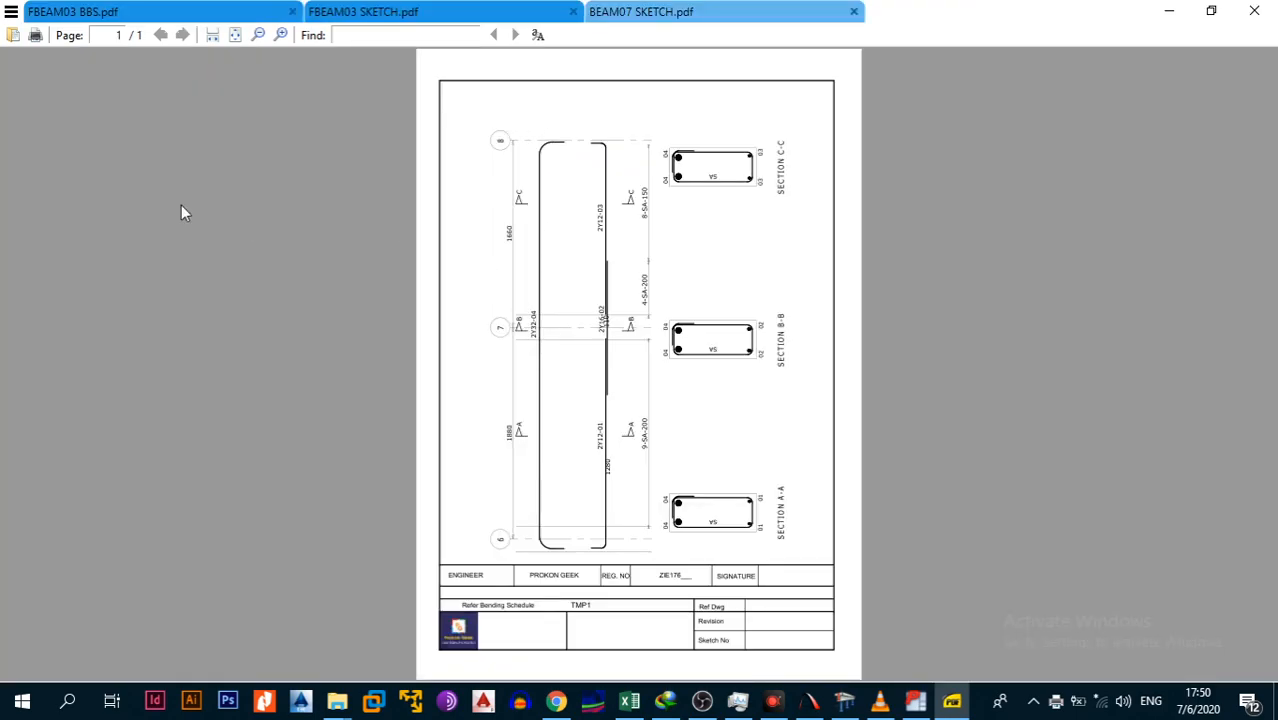
Rotate the BEAM07 SKETCH page view clockwise so the beam elevation lies horizontally.
left_click(6, 8)
mouse_move(86, 100)
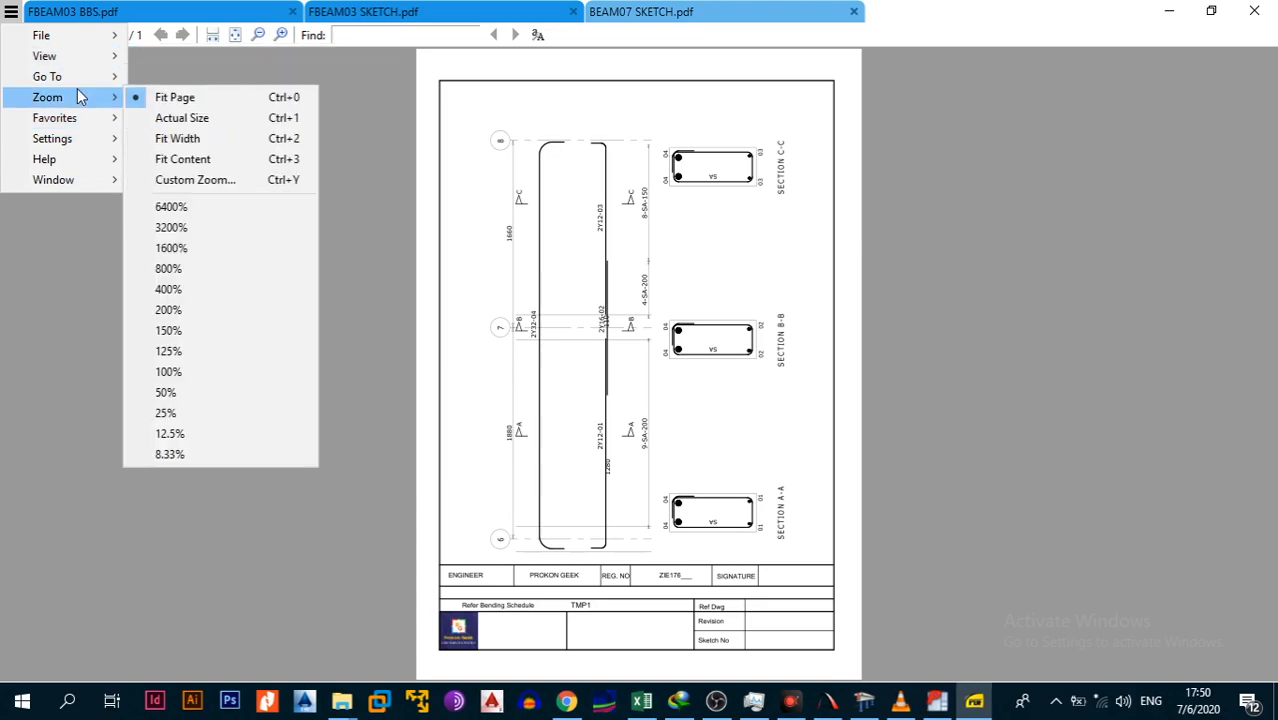
mouse_move(66, 41)
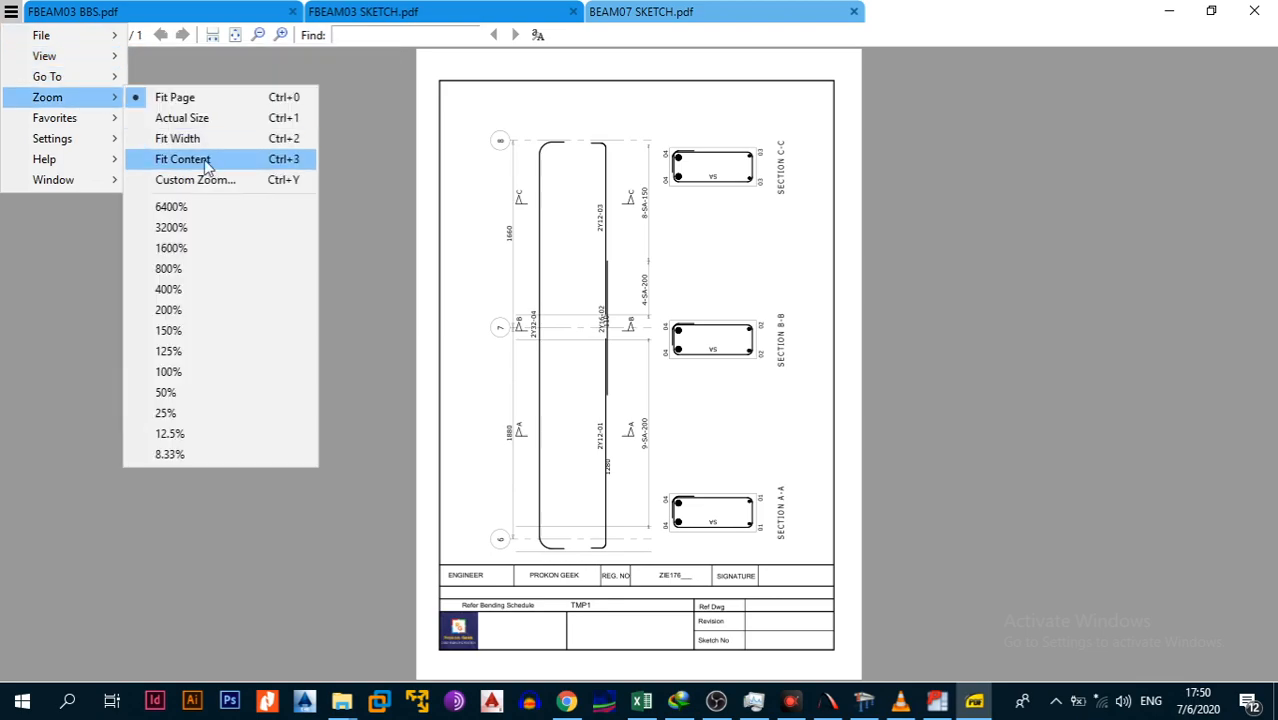
mouse_move(100, 76)
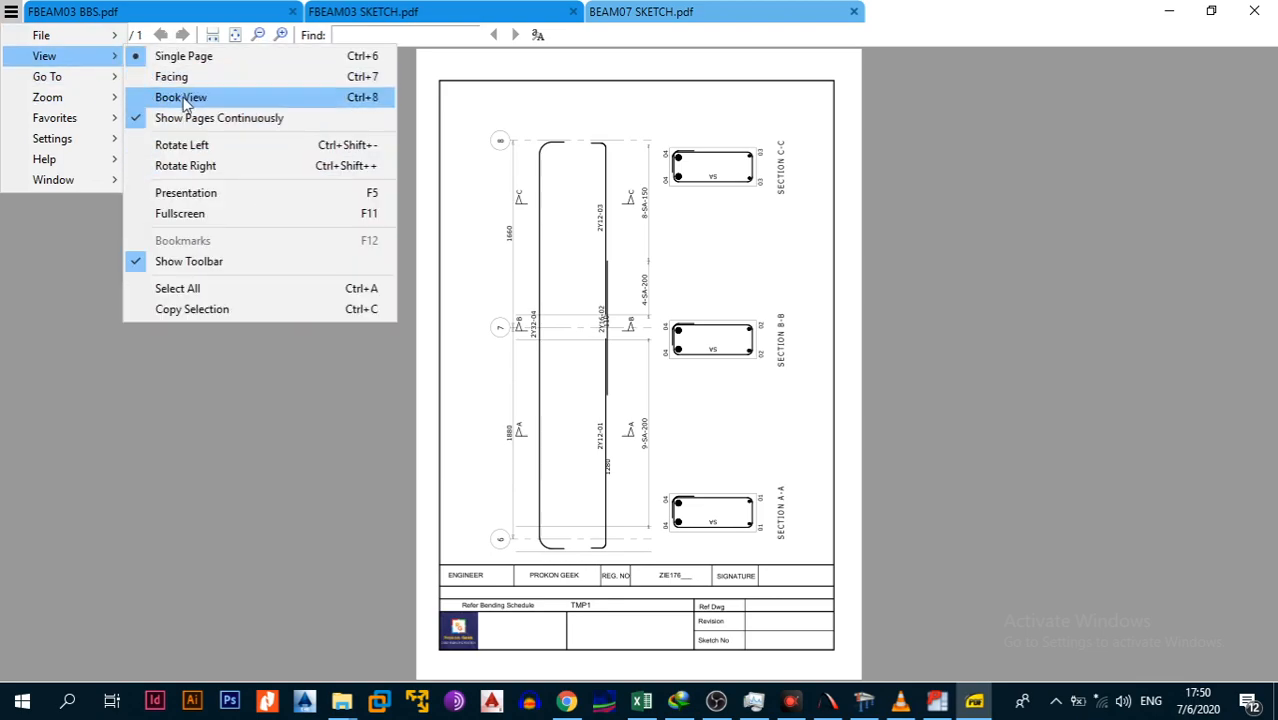
left_click(200, 165)
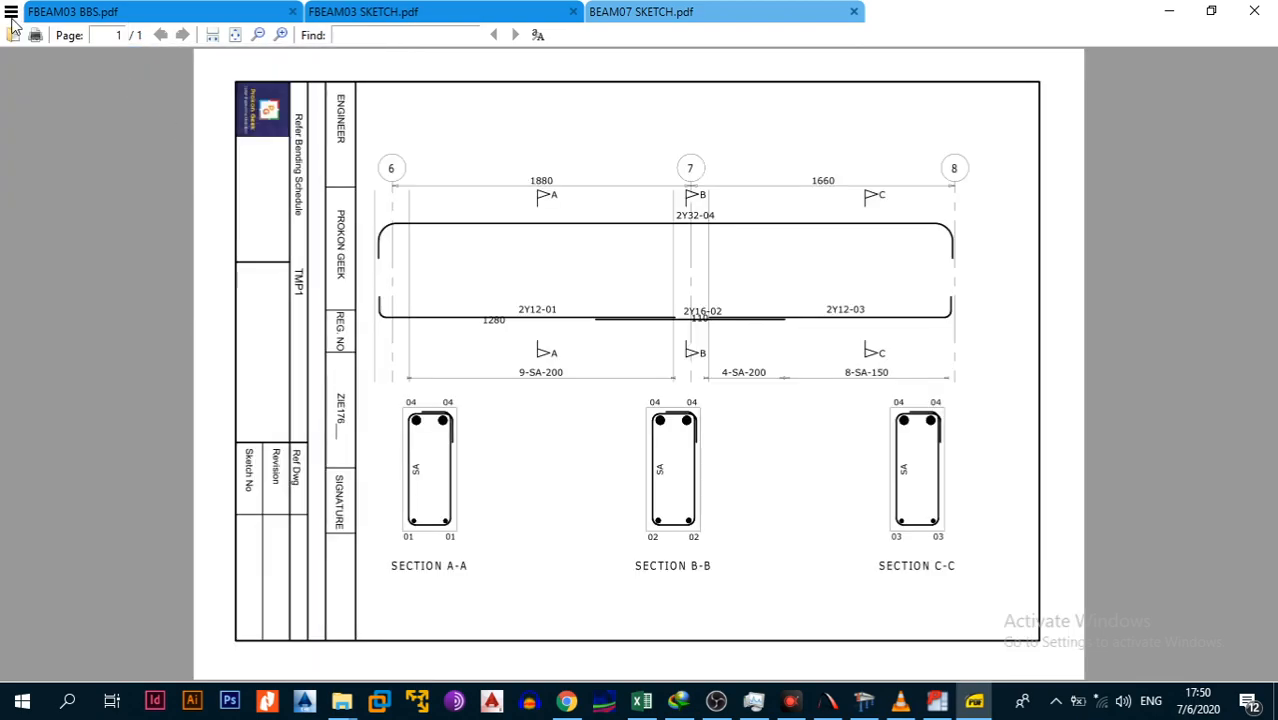
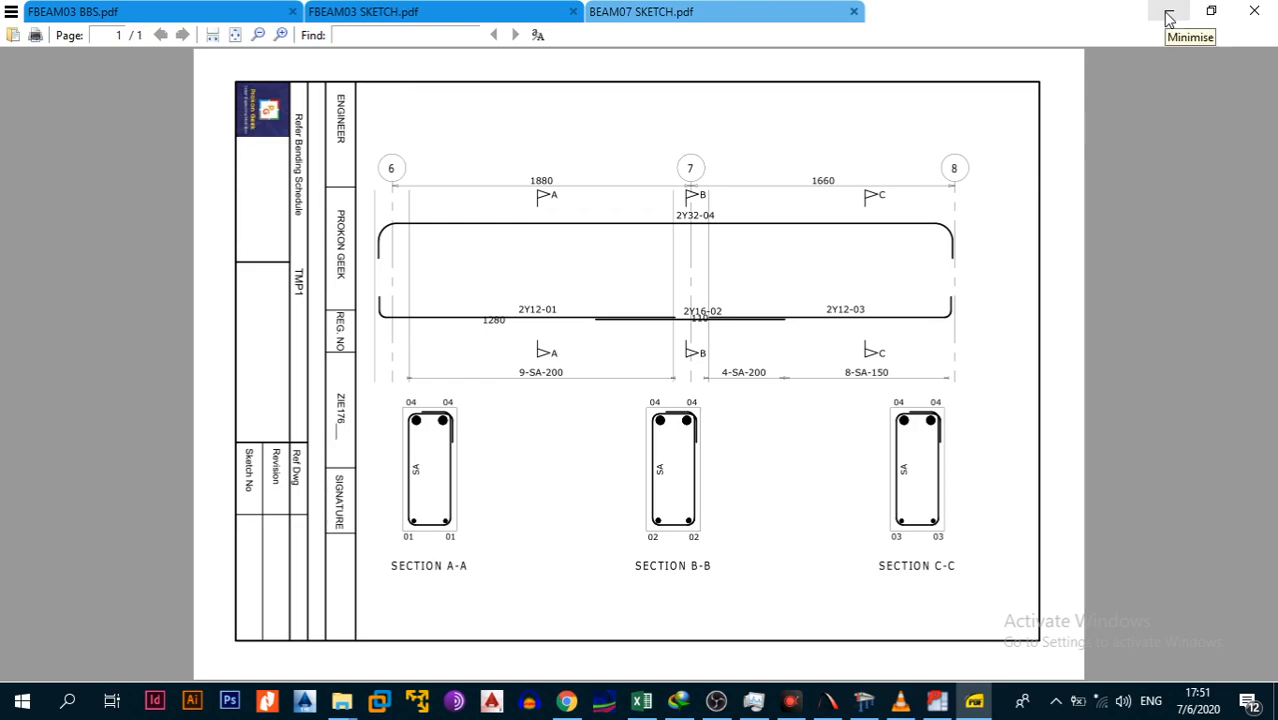
left_click(723, 706)
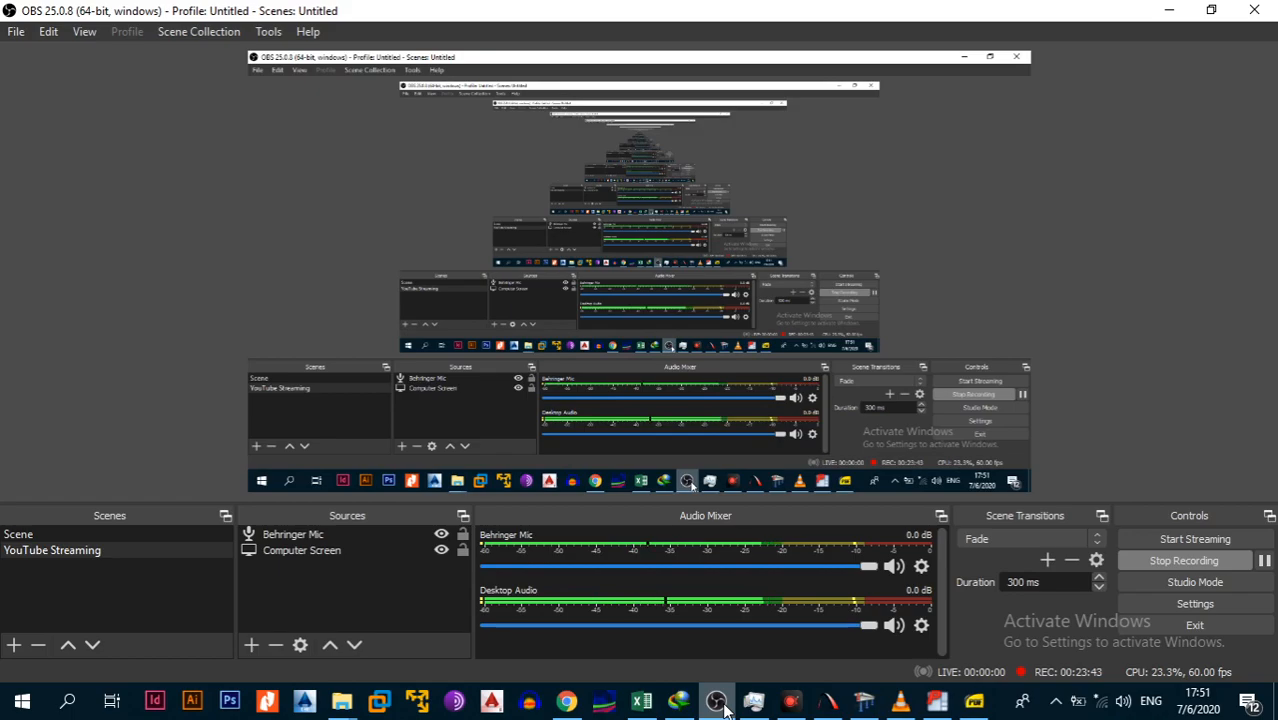
left_click(719, 703)
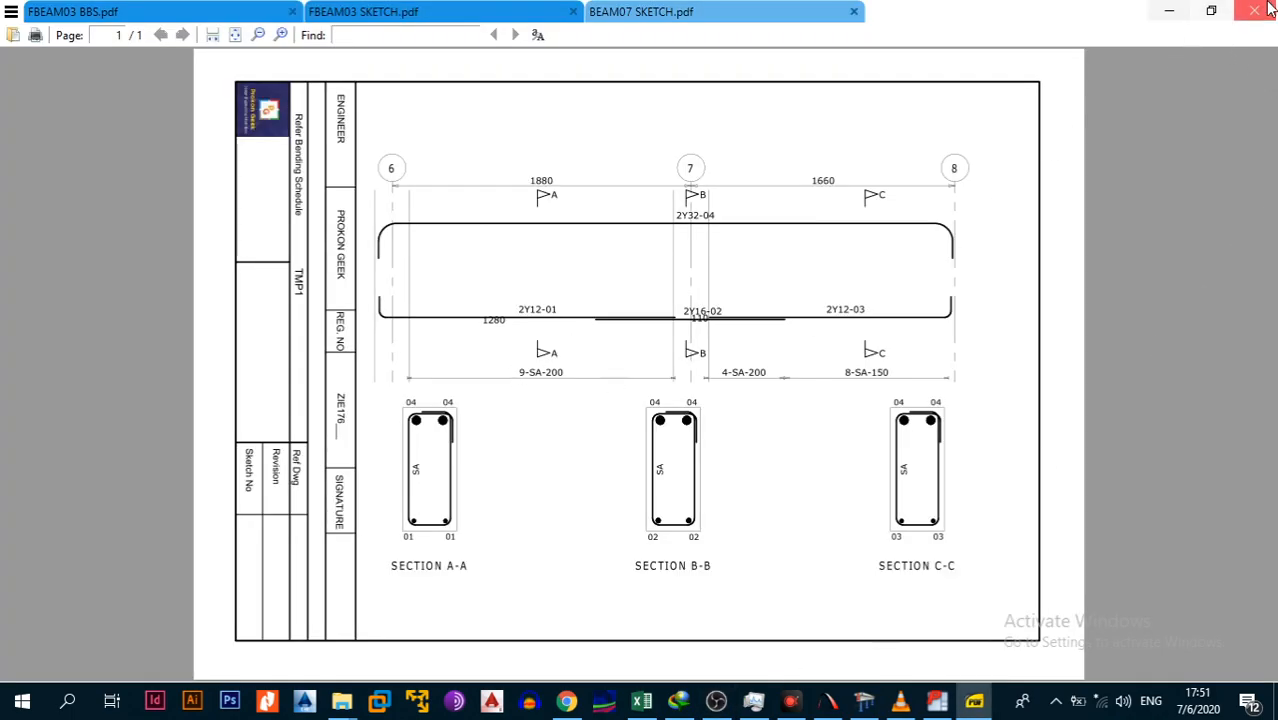
Return to PADDS and name layer 1 ELEVATIONS and layer 2 SECTIONS in the layer table.
left_click(1169, 11)
left_click(929, 196)
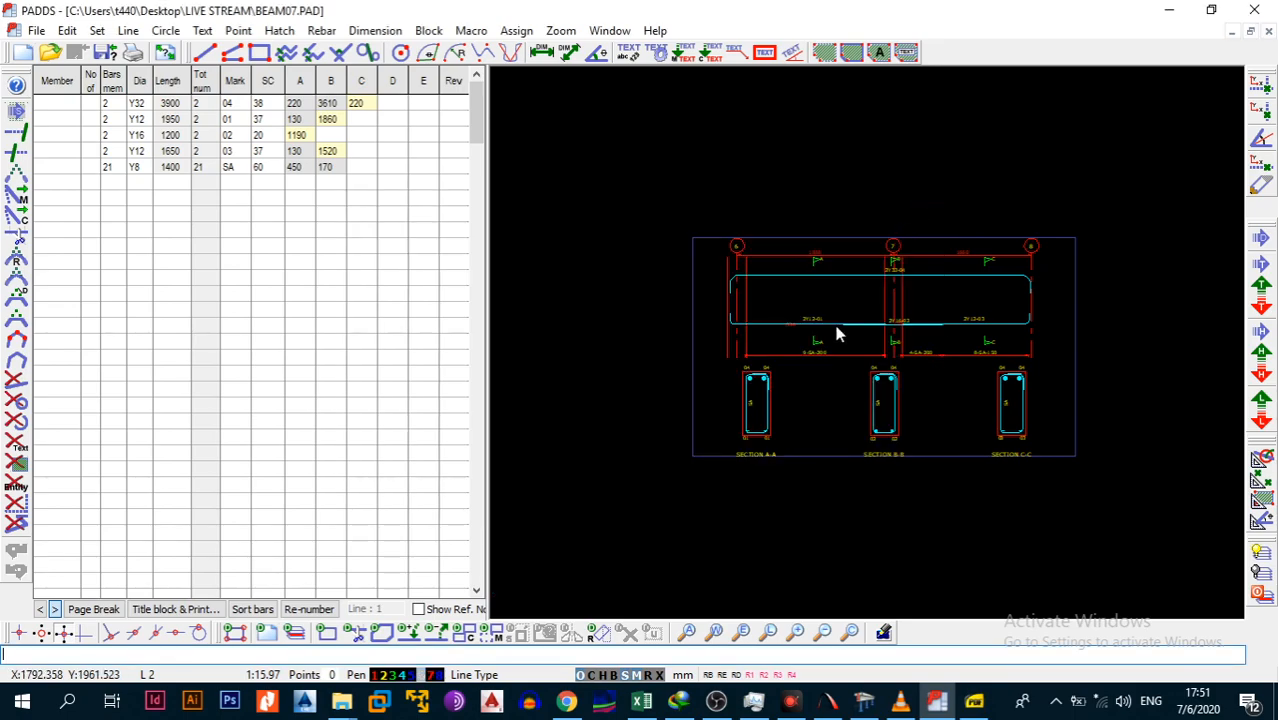
left_click(224, 676)
left_click_drag(487, 233, 479, 208)
left_click(473, 163)
type("ELEVATIONS")
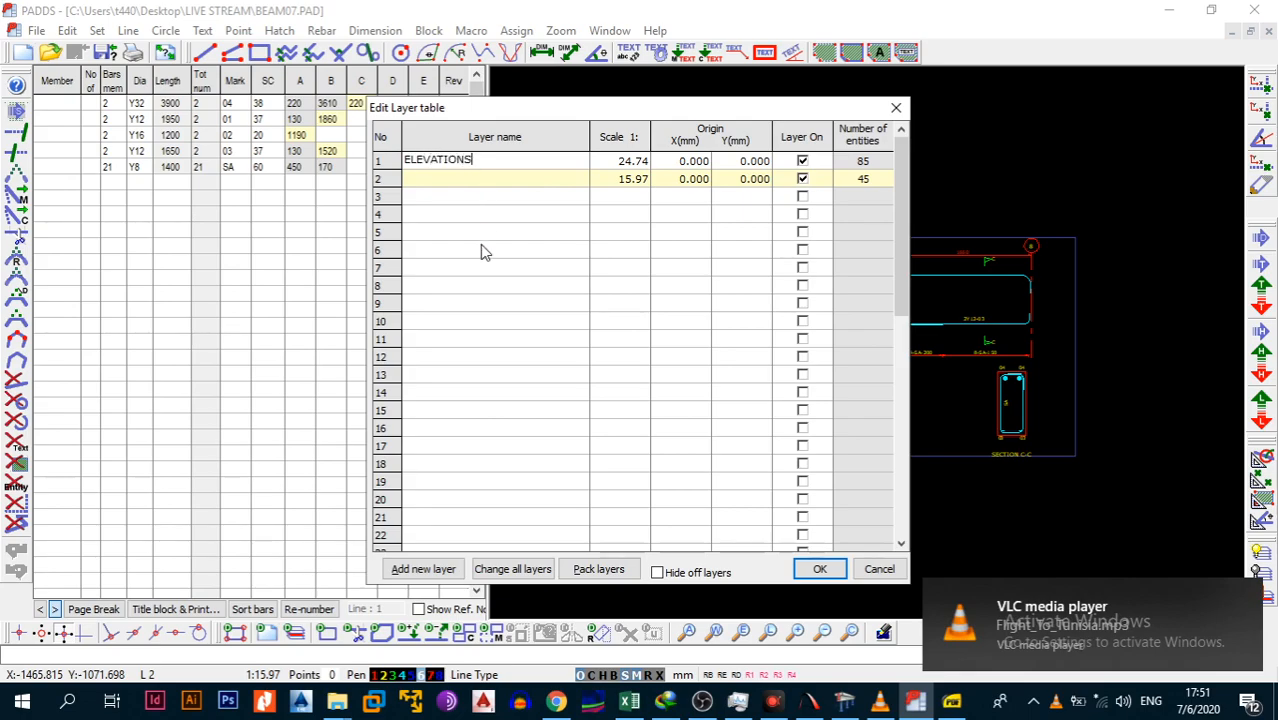
left_click(481, 246)
left_click(472, 180)
type("S")
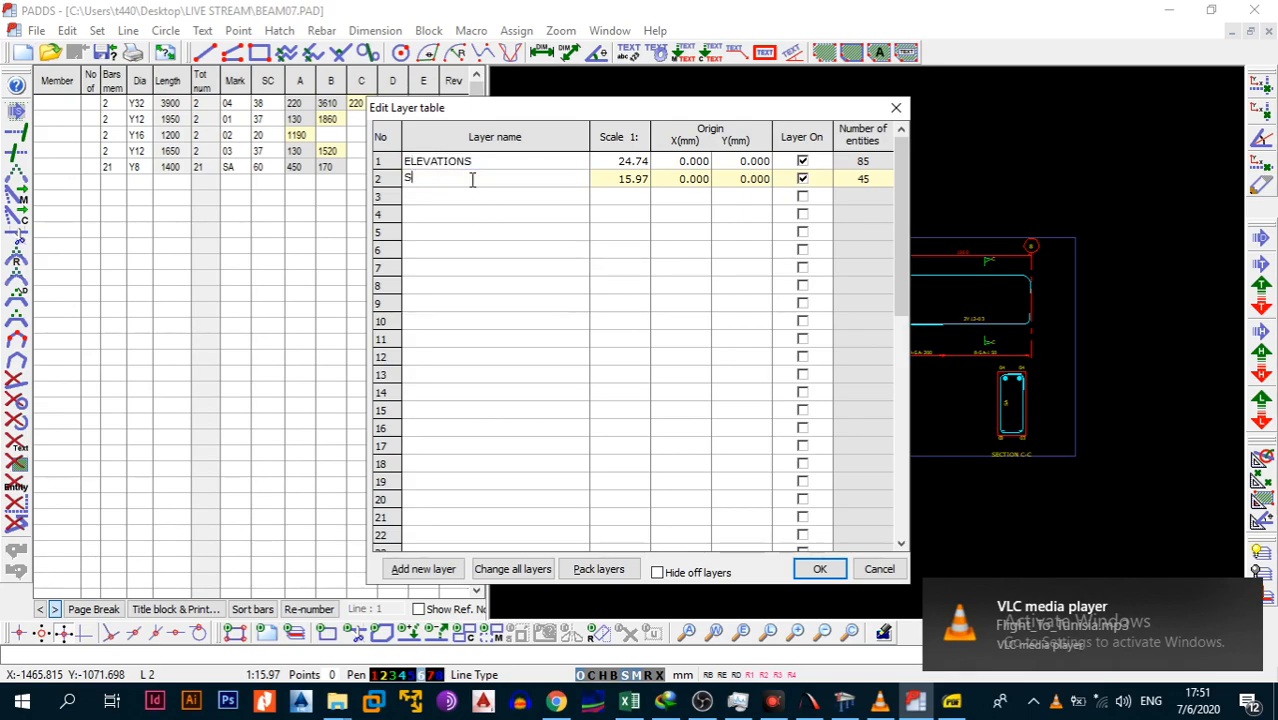
type("ECTIONS")
left_click(499, 242)
left_click(633, 162)
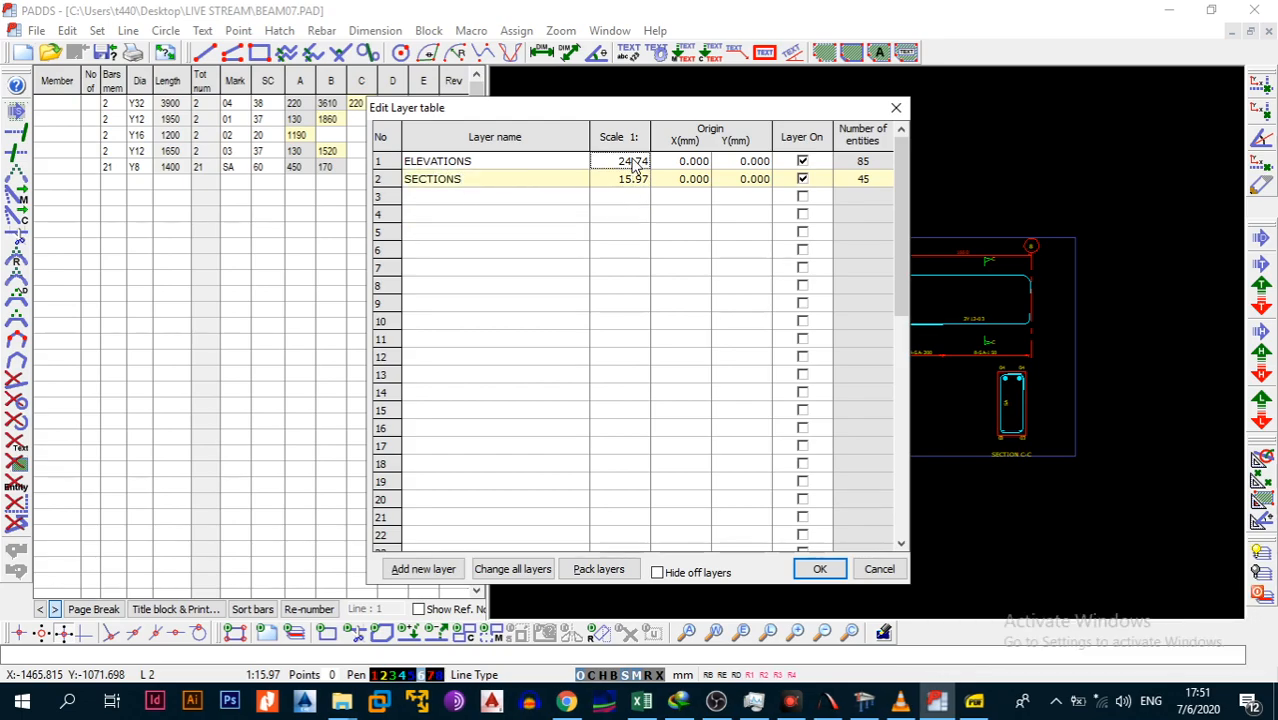
left_click(822, 573)
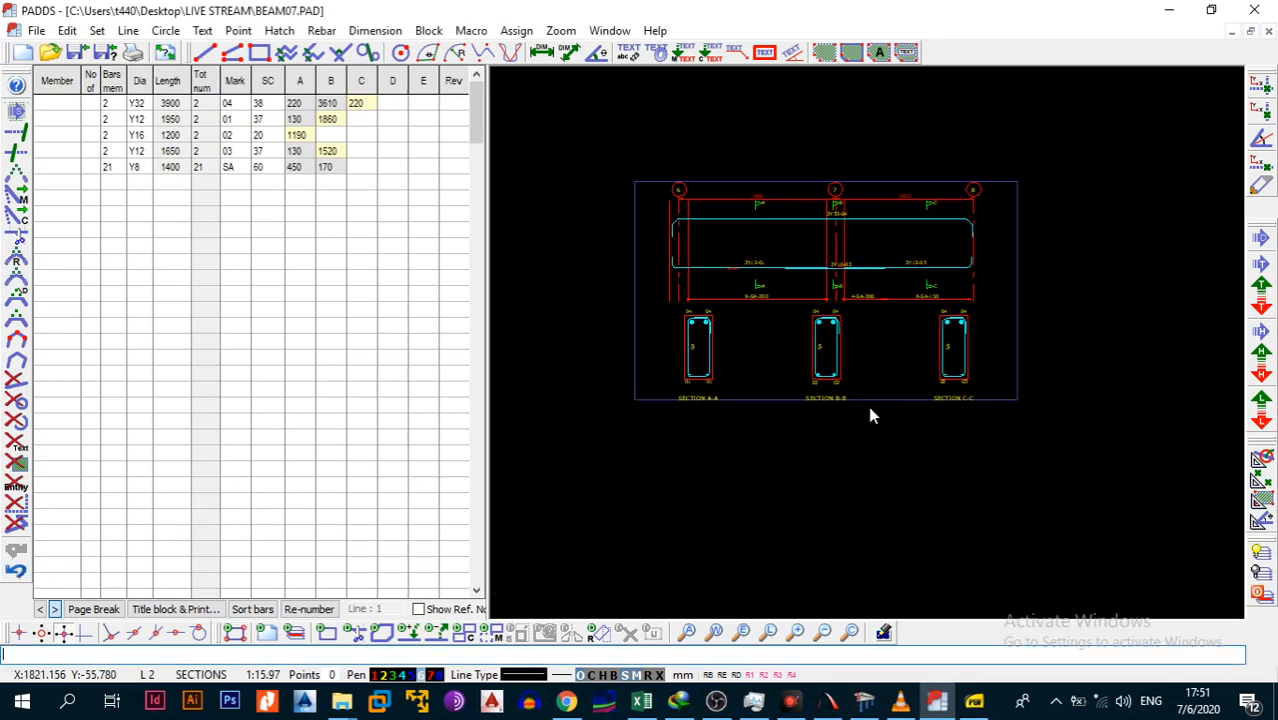
Define a block around Sections A-A, B-B and C-C and move it down, away from the beam elevation.
left_click(656, 328)
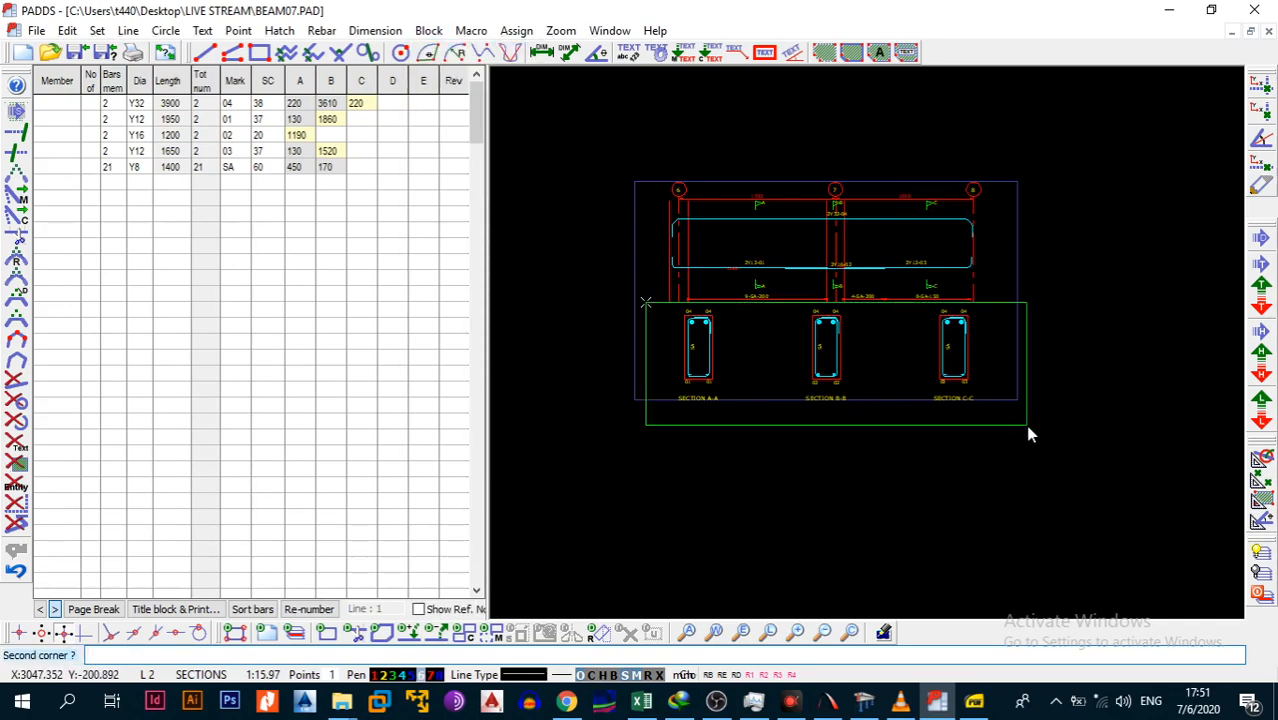
left_click(1000, 436)
key("alt+b")
key("4")
left_click(860, 379)
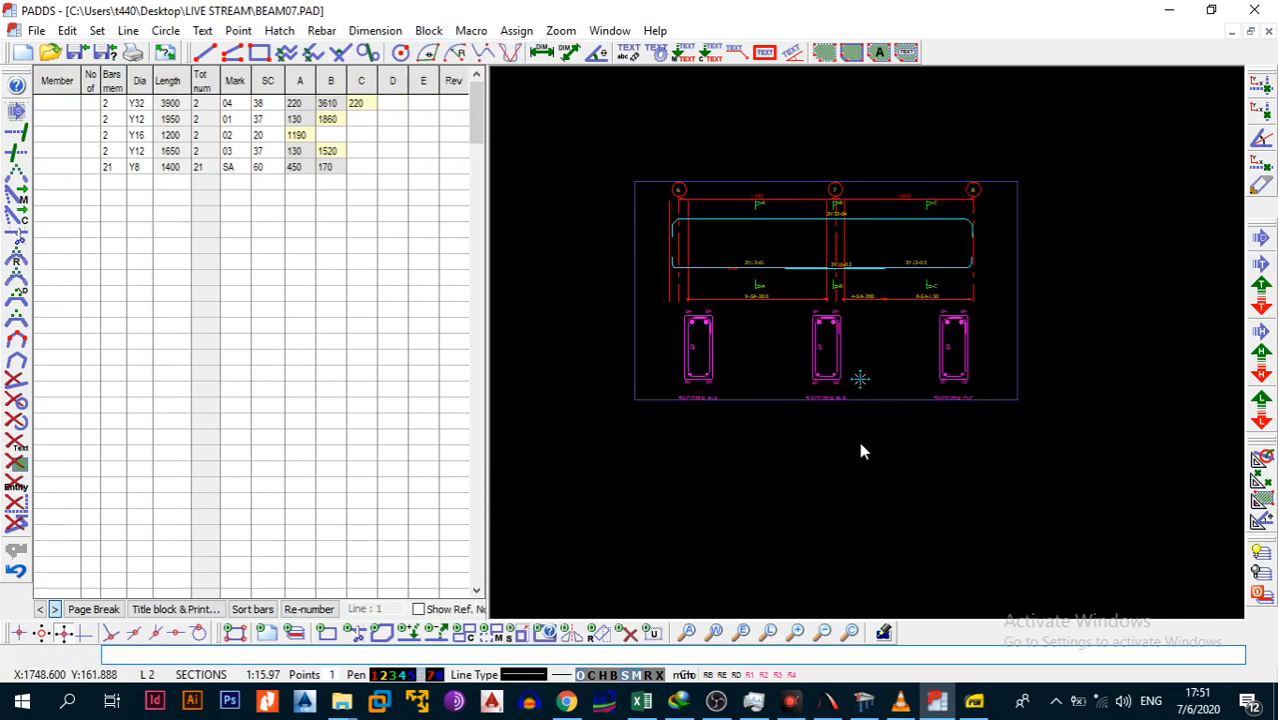
left_click(868, 436)
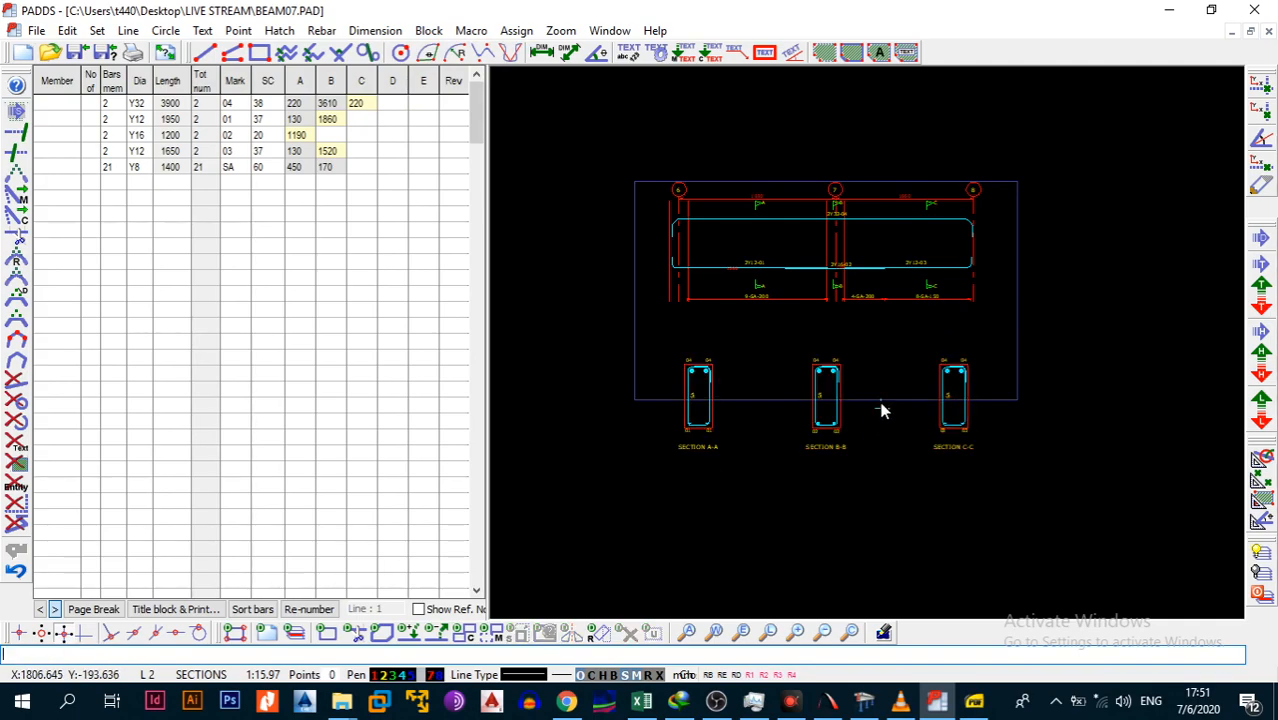
Set the layer scales to 1:25 for ELEVATIONS and 1:15 for SECTIONS.
left_click(200, 675)
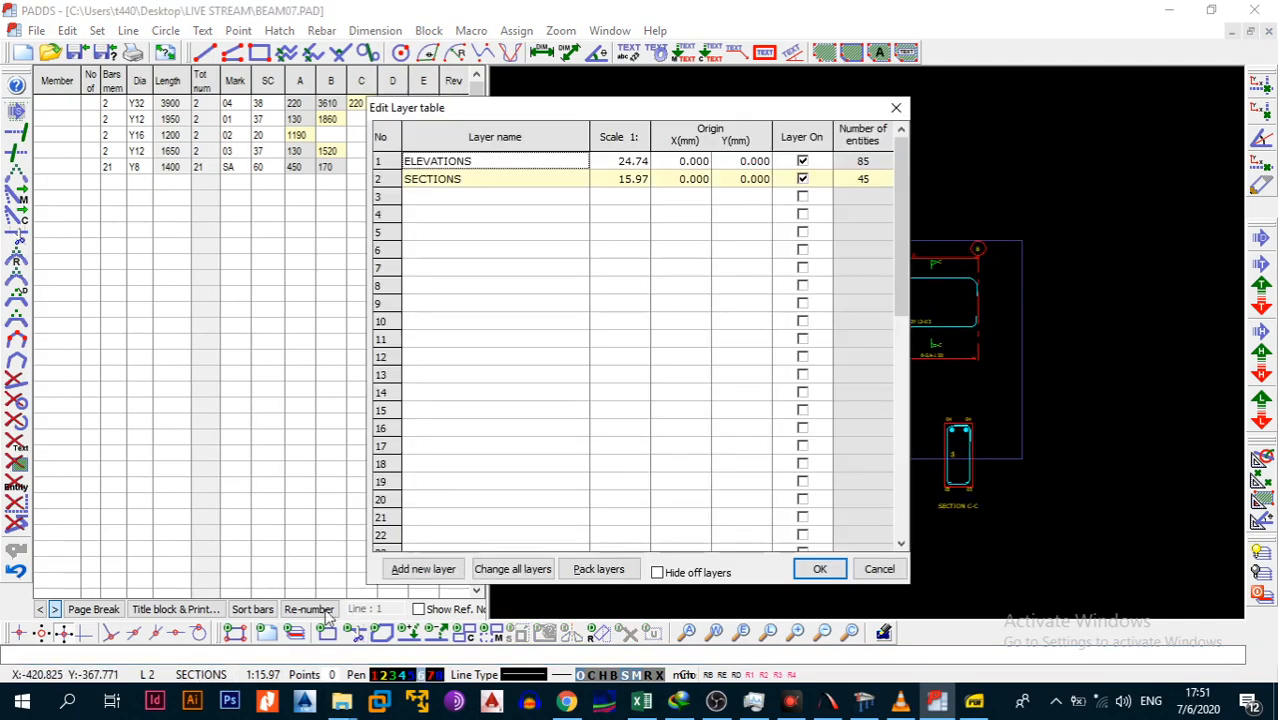
left_click(632, 162)
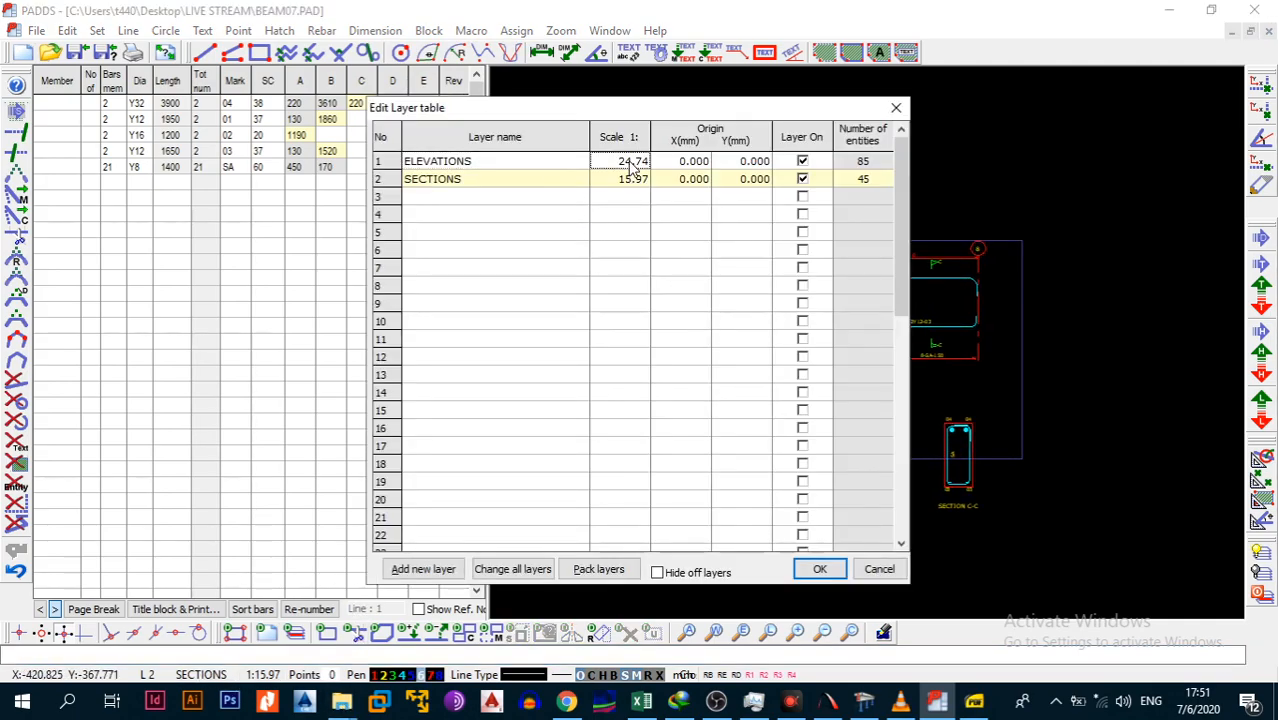
type("25")
left_click(625, 286)
left_click(629, 186)
type("15")
left_click(630, 197)
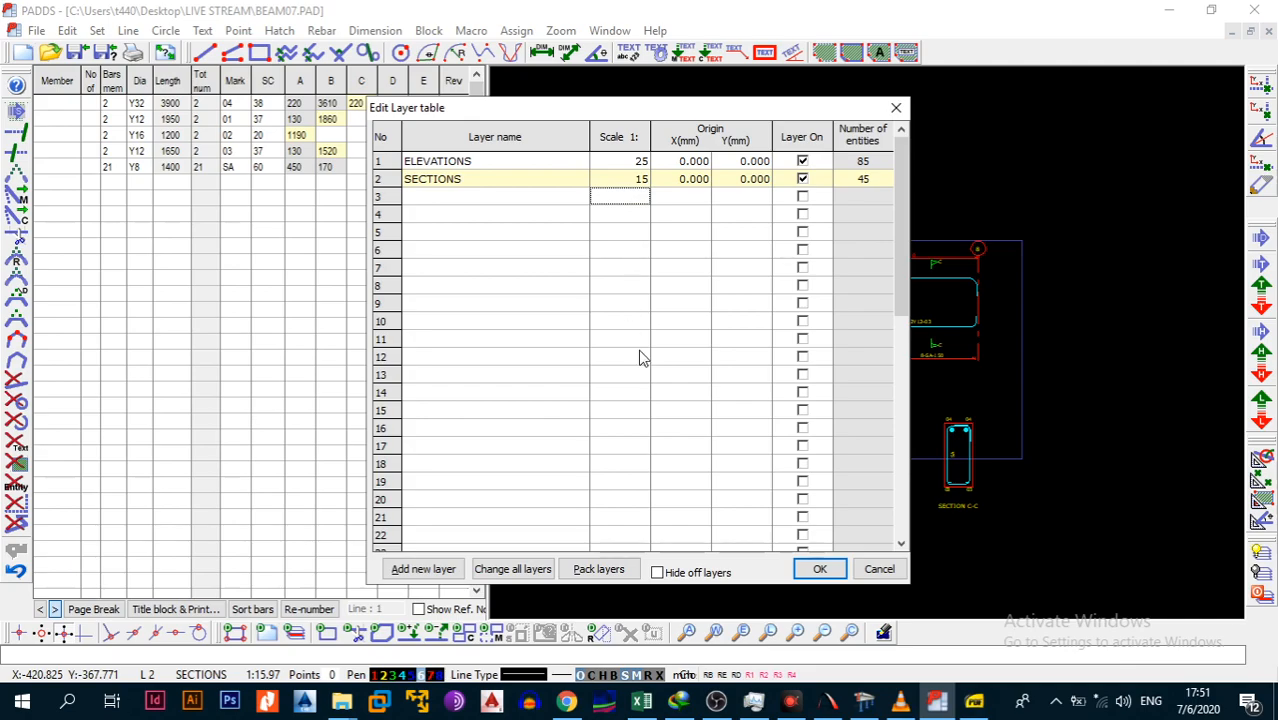
left_click(819, 569)
Try to move the beam elevation as a boxed block, and undo the change.
left_click(687, 415)
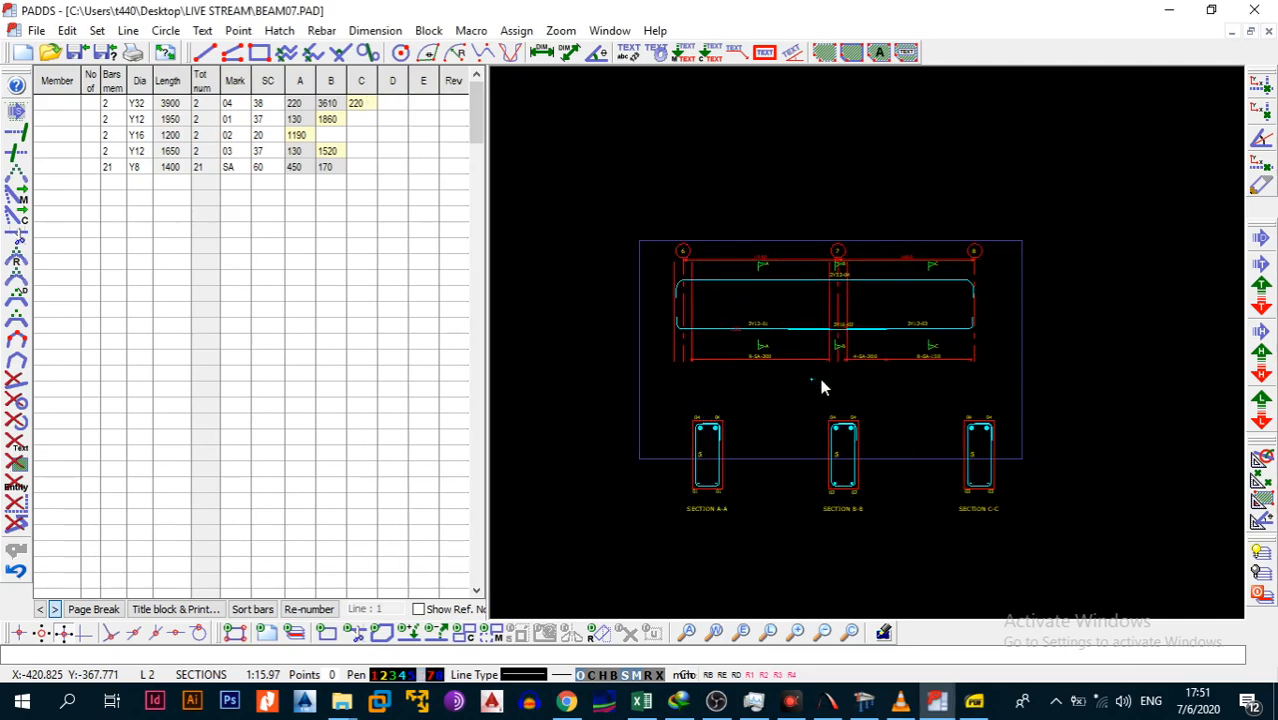
left_click(655, 242)
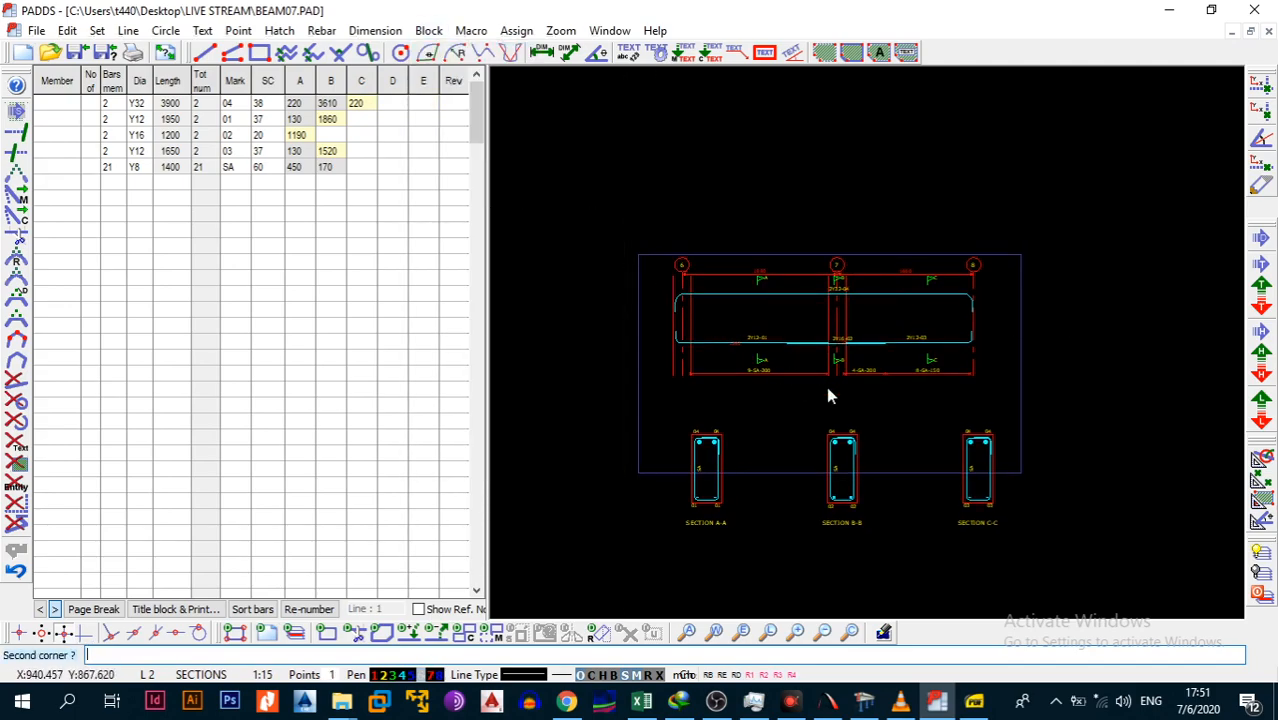
left_click(999, 405)
key("alt+b")
key("m")
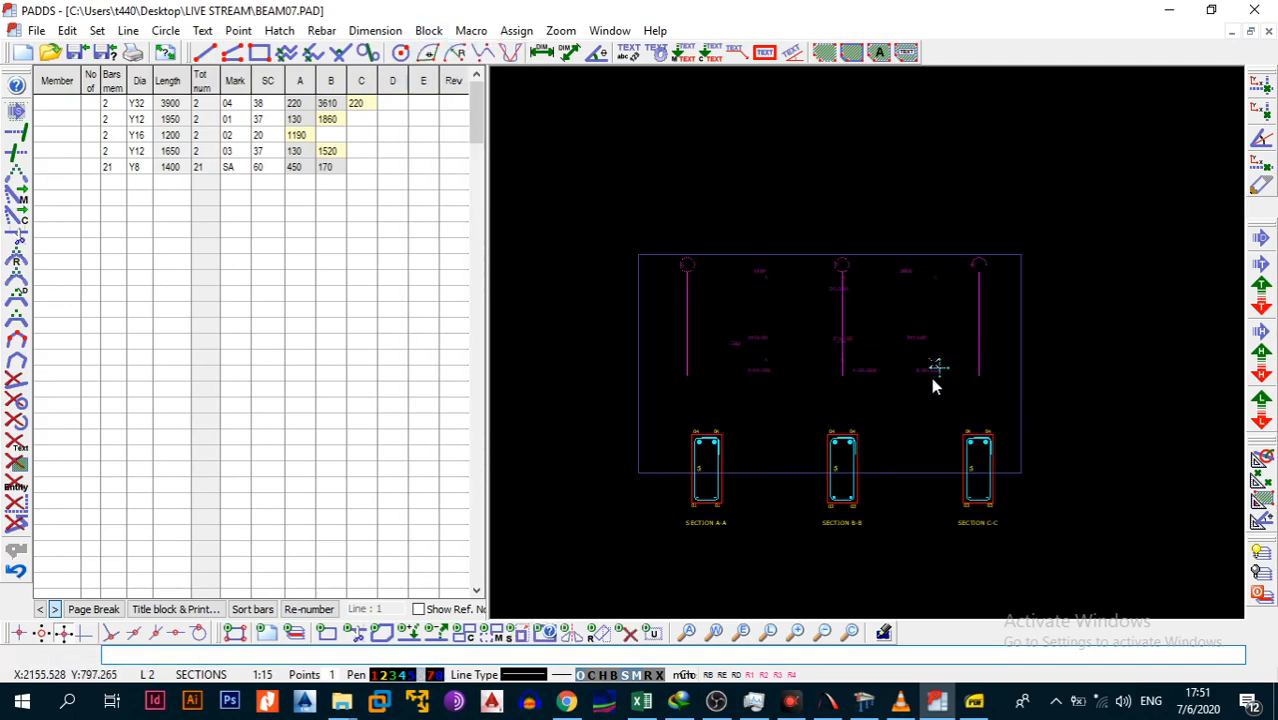
left_click(931, 377)
key("Escape")
scroll(845, 395, "up", 4)
key("ctrl+z")
Box all three section details as a block and move them up to just beneath the beam elevation.
scroll(865, 388, "down", 3)
left_click(640, 354)
left_click(1130, 572)
key("alt+b")
key("4")
left_click(916, 514)
left_click(933, 436)
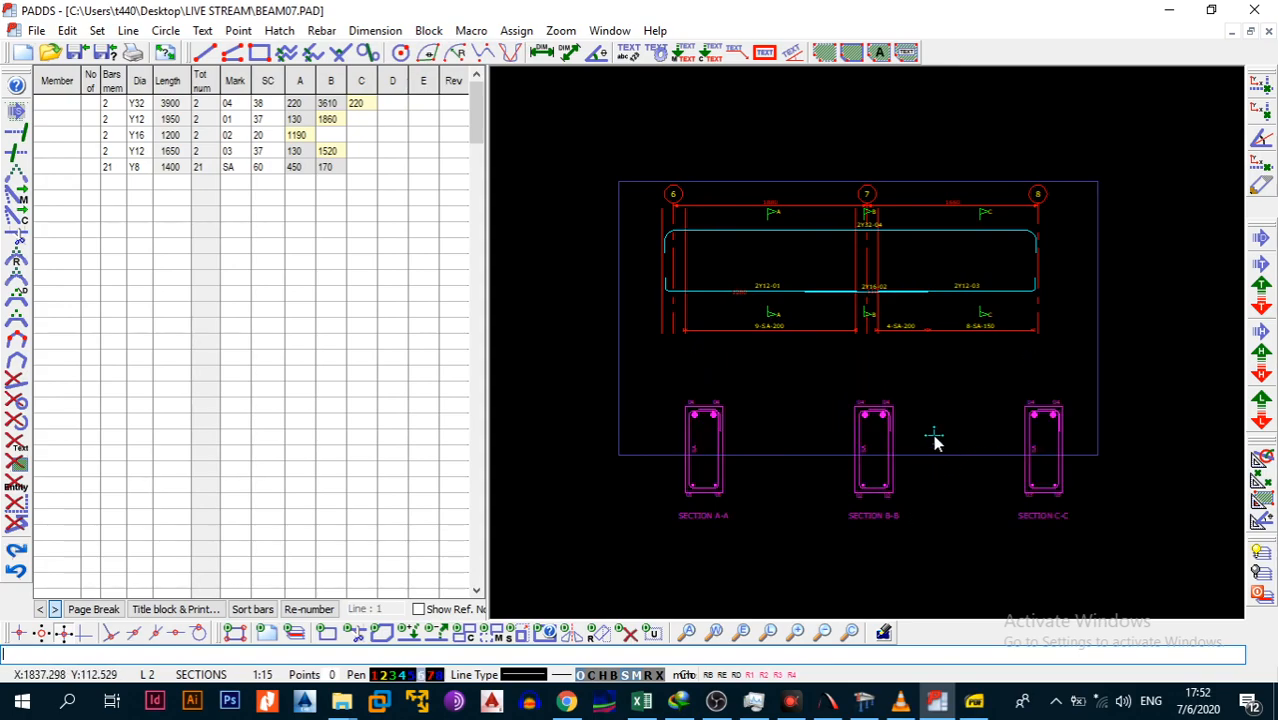
key("alt+b")
key("4")
left_click(915, 432)
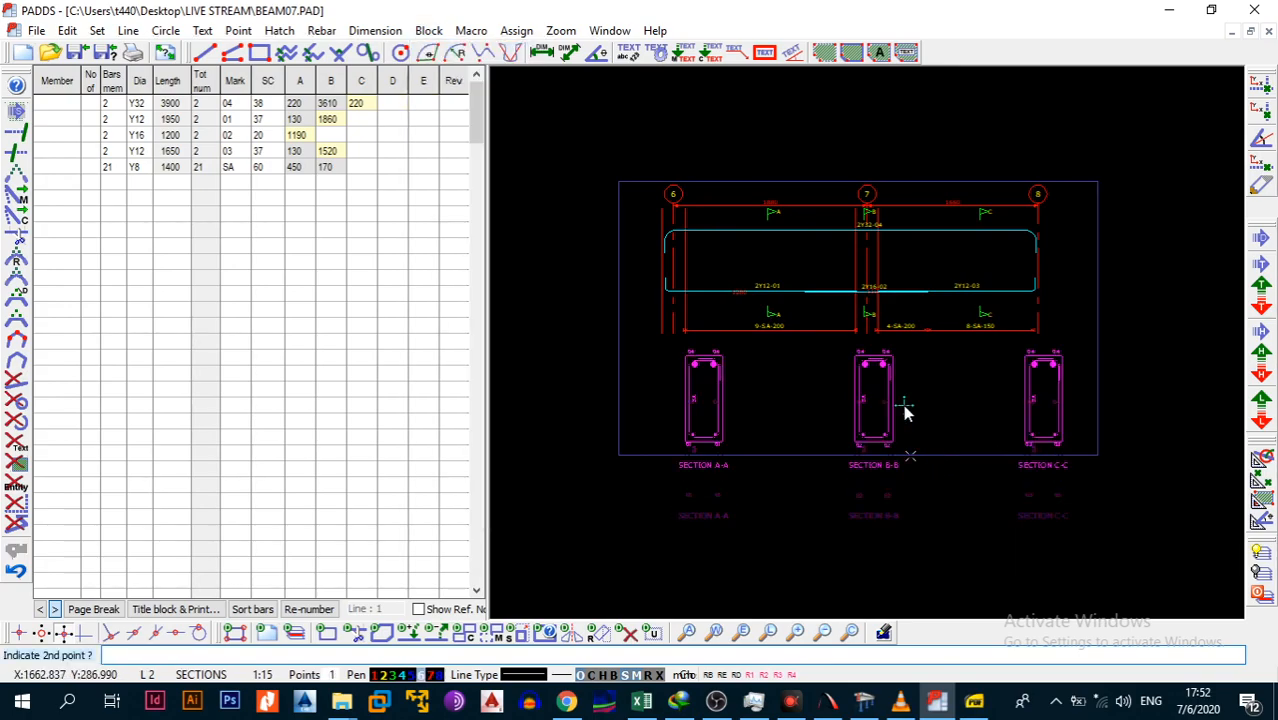
left_click(902, 420)
scroll(1043, 385, "up", 3)
scroll(1043, 385, "down", 3)
Define Section A-A with its title as a block and move it right, closer to Section B-B.
key("alt+b")
middle_click_drag(658, 353, 678, 384)
left_click(679, 383)
left_click(752, 512)
key("alt+b")
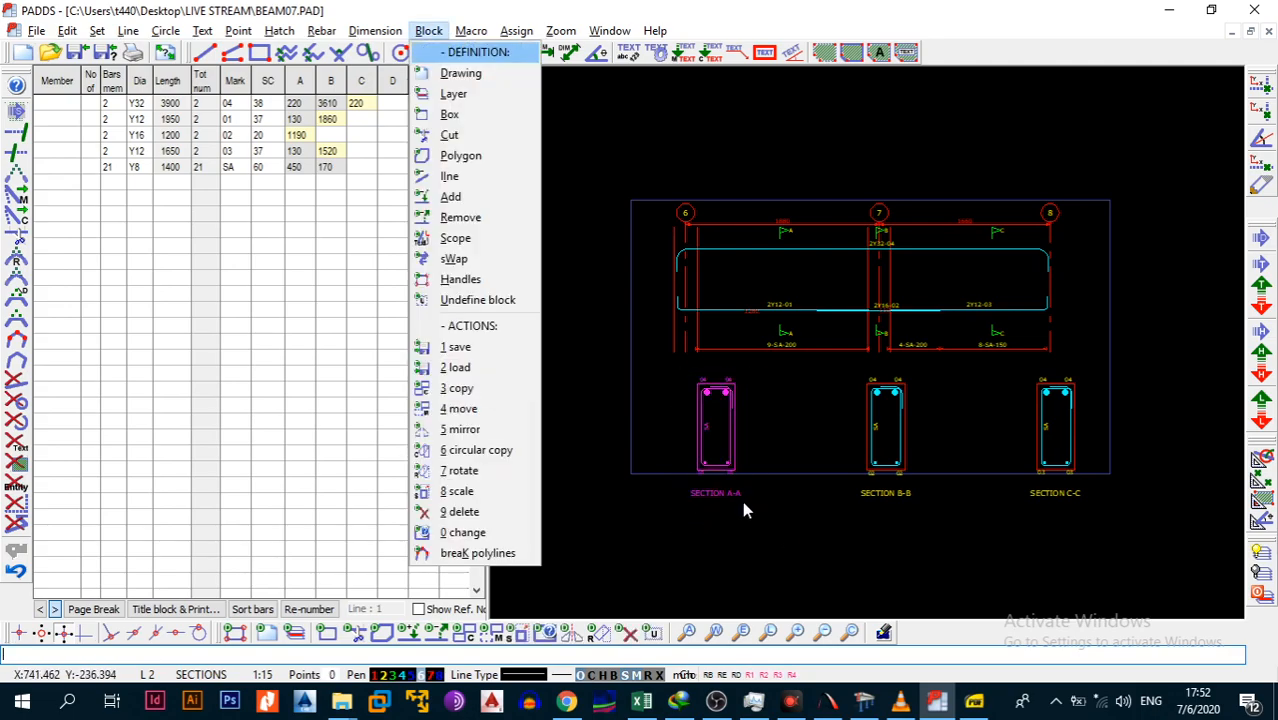
key("4")
left_click(717, 477)
left_click(750, 477)
Define Section C-C with its title as a block and move it left, closer to Section B-B.
middle_click_drag(979, 499, 821, 450)
key("alt+b")
key("b")
left_click(831, 315)
left_click(946, 474)
key("alt+b")
key("4")
left_click(891, 411)
left_click(840, 411)
middle_click_drag(741, 416, 788, 423)
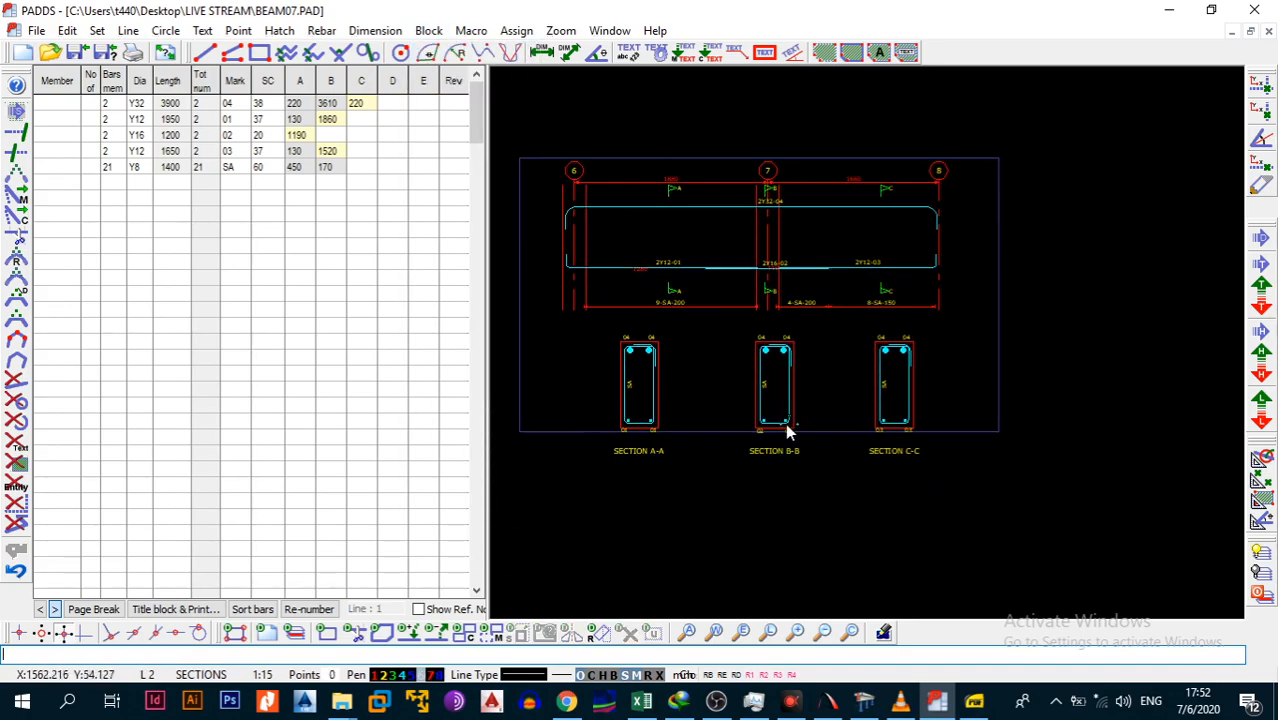
Clear the schedule number in the bending schedule title block and preview the sketch-only printout.
left_click(172, 609)
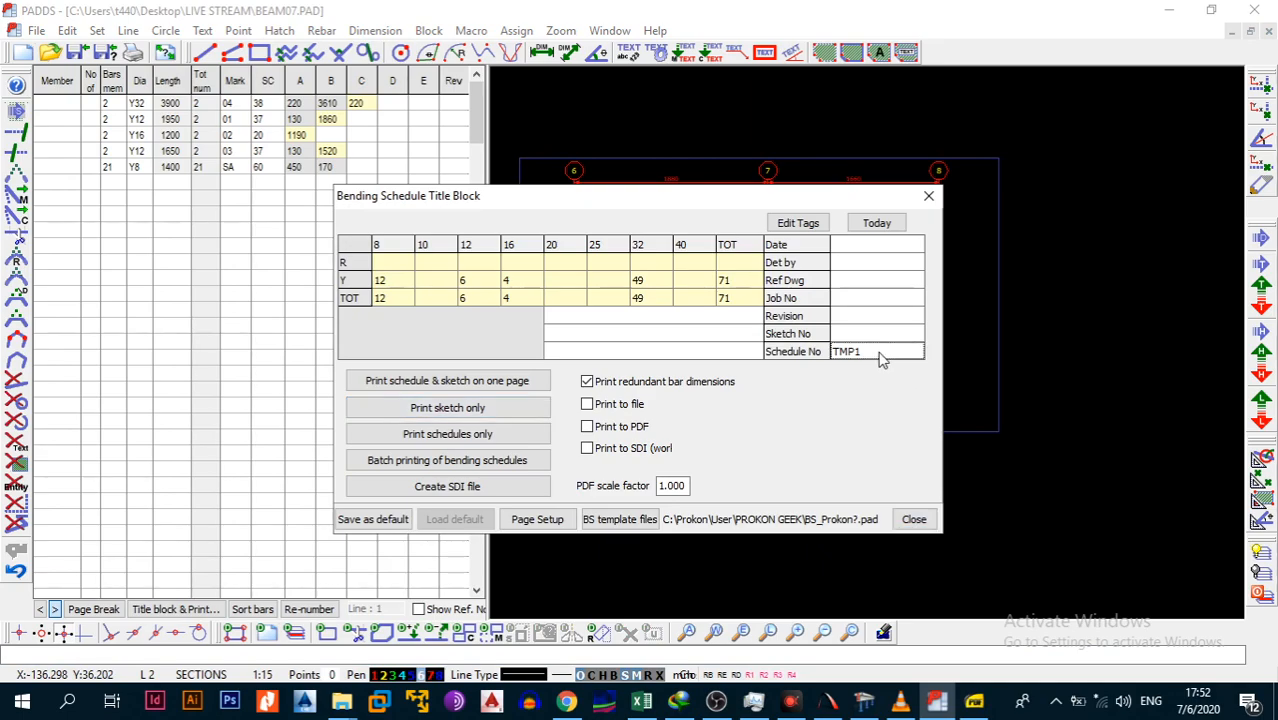
key("BackSpace")
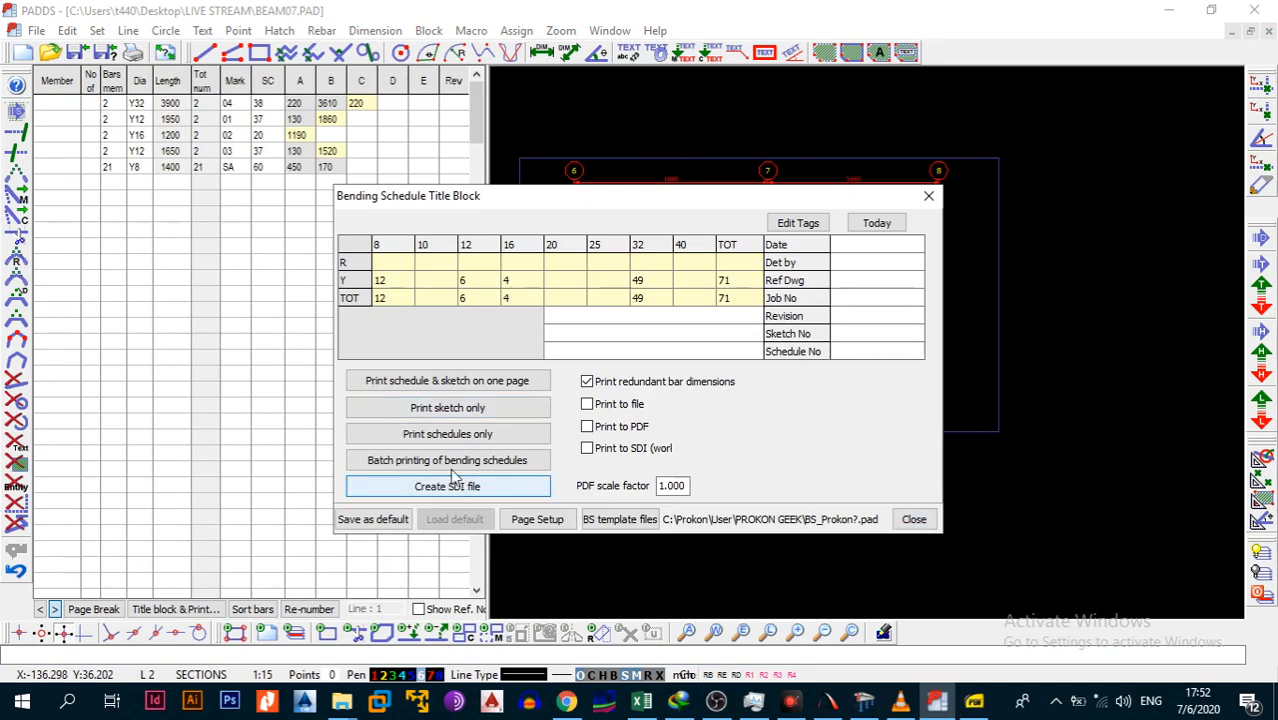
left_click(494, 418)
left_click(590, 472)
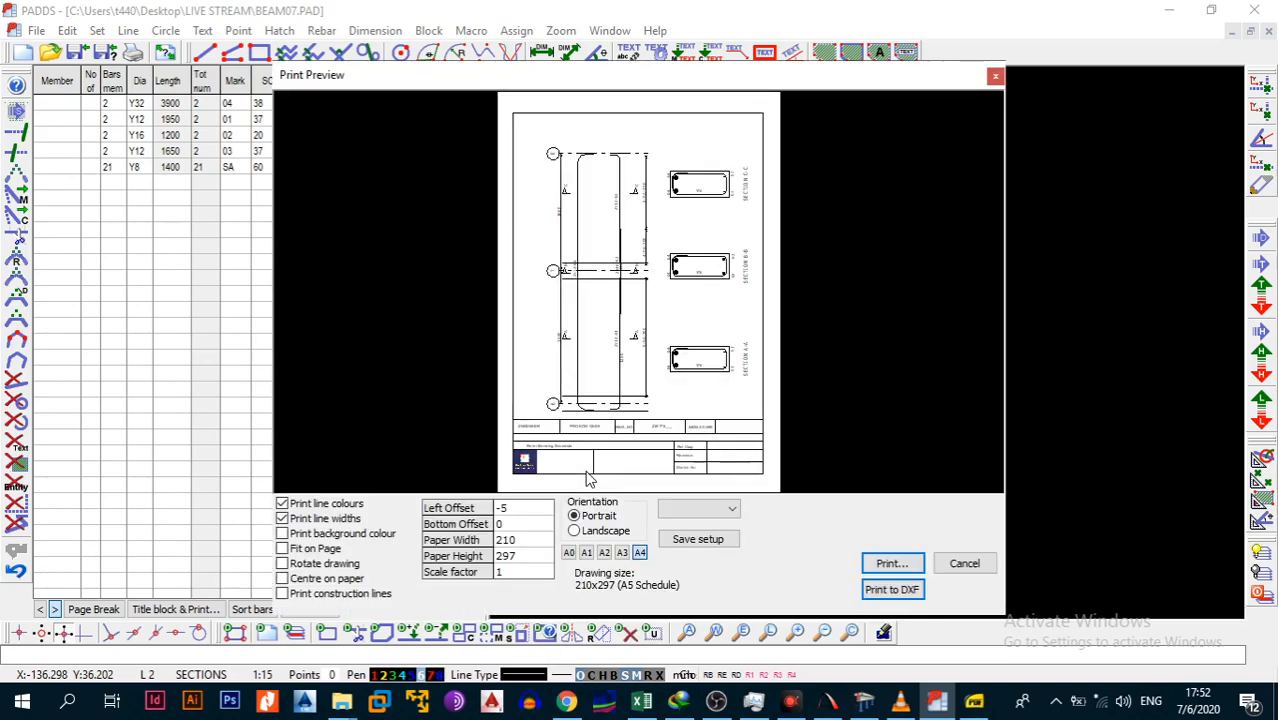
left_click(975, 564)
left_click(929, 197)
Box the beam elevation and all three sections as one block and move the block slightly right within the sheet frame.
left_click(260, 52)
left_click(525, 110)
left_click(976, 494)
key("alt+b")
key("m")
left_click(797, 410)
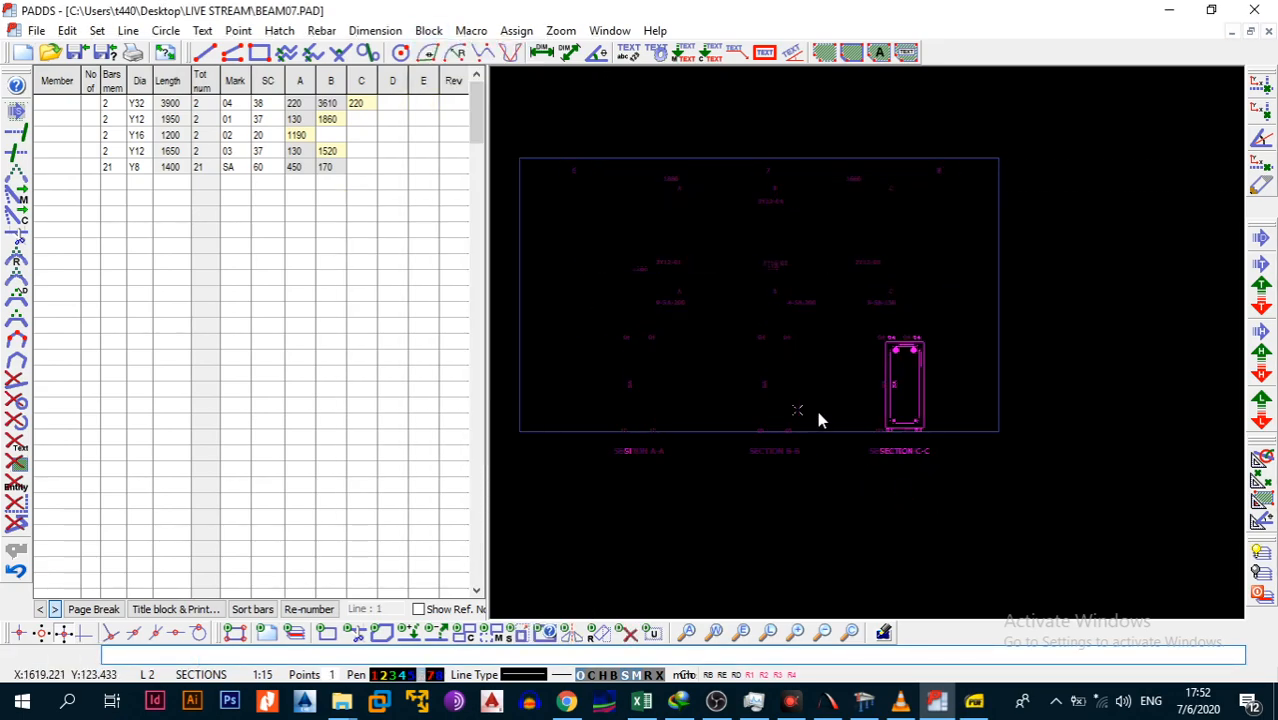
left_click(819, 418)
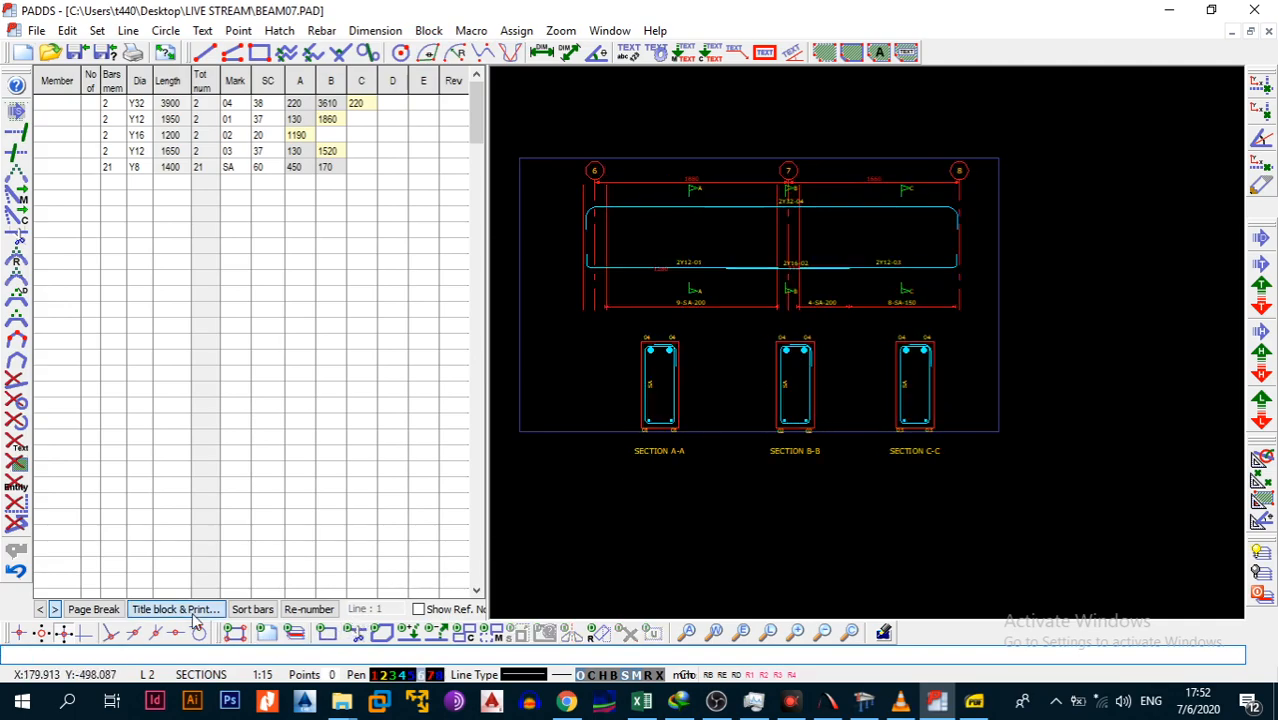
Print only the sketch to a PDF named BEAM07, check the page in the PDF viewer, and return to PADDS.
left_click(186, 610)
left_click(456, 410)
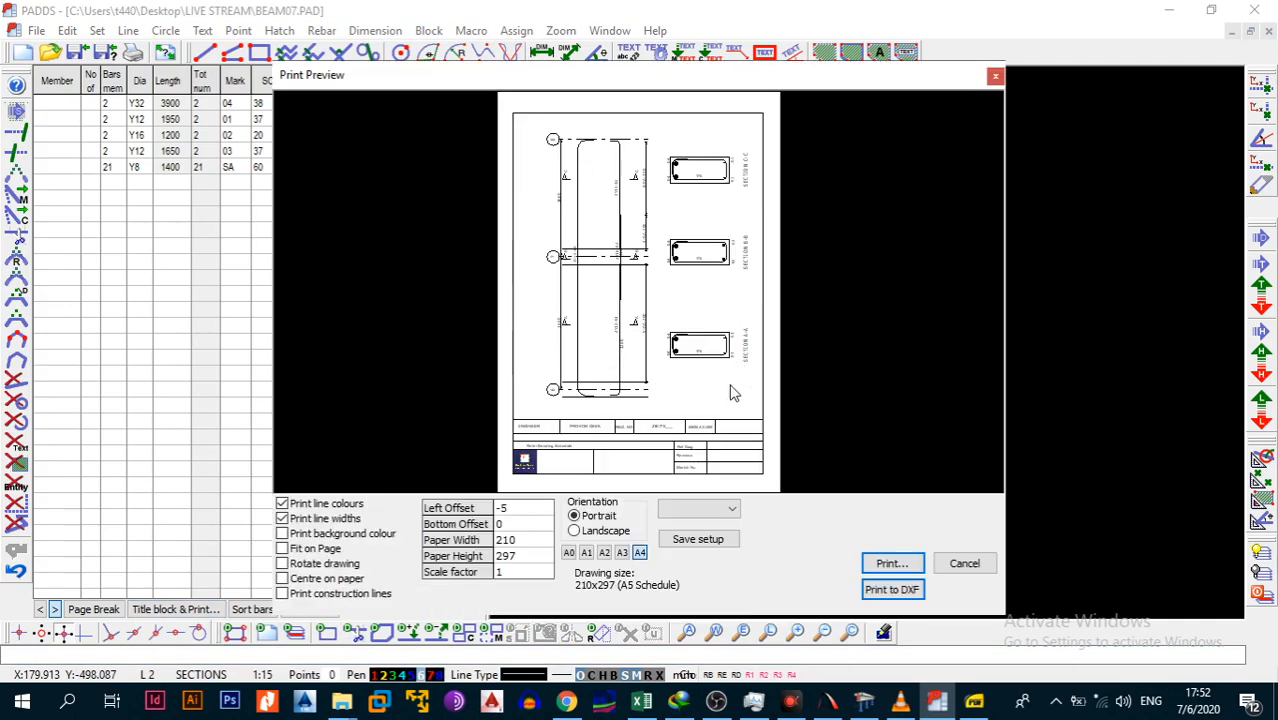
left_click(893, 562)
left_click(706, 418)
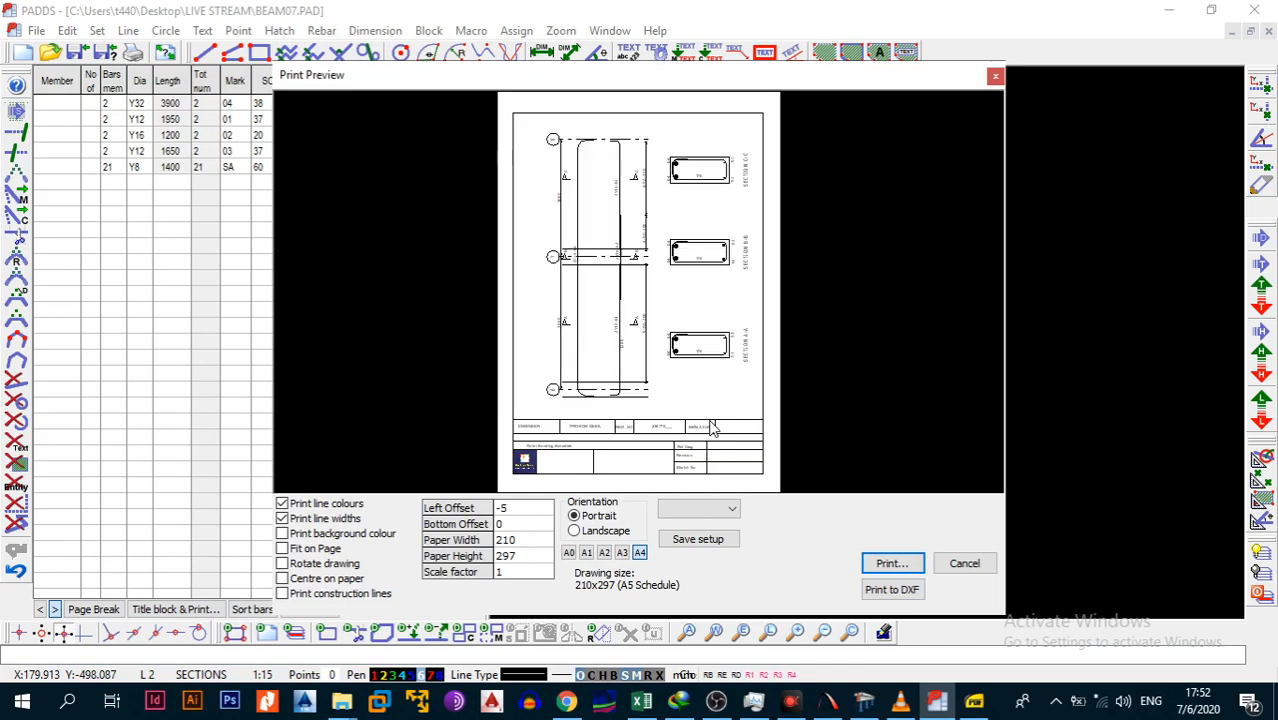
left_click(694, 434)
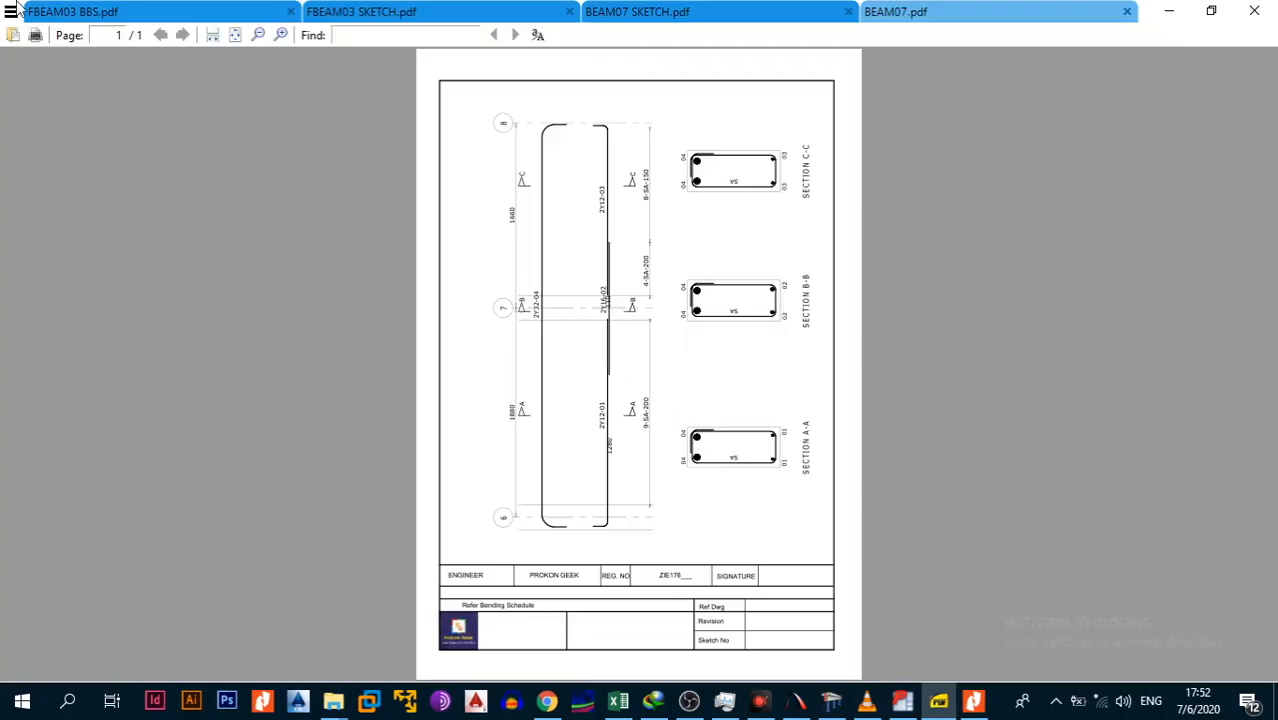
left_click(1169, 11)
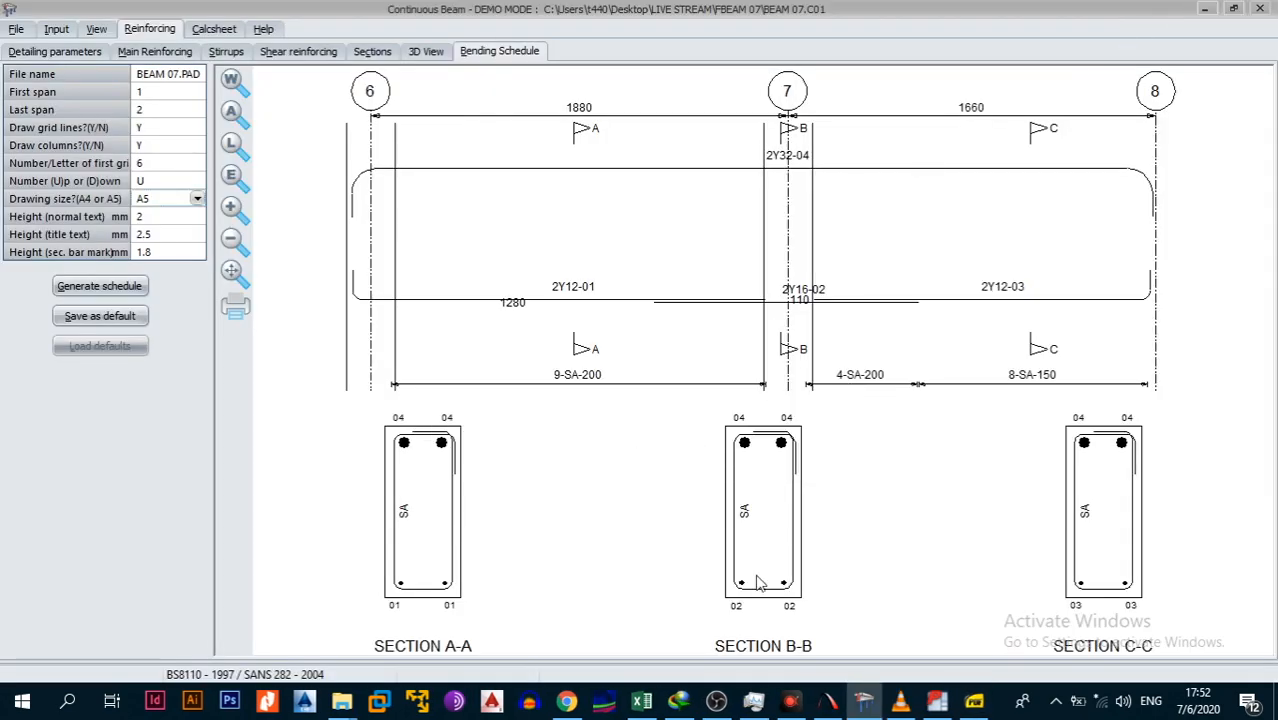
left_click(937, 701)
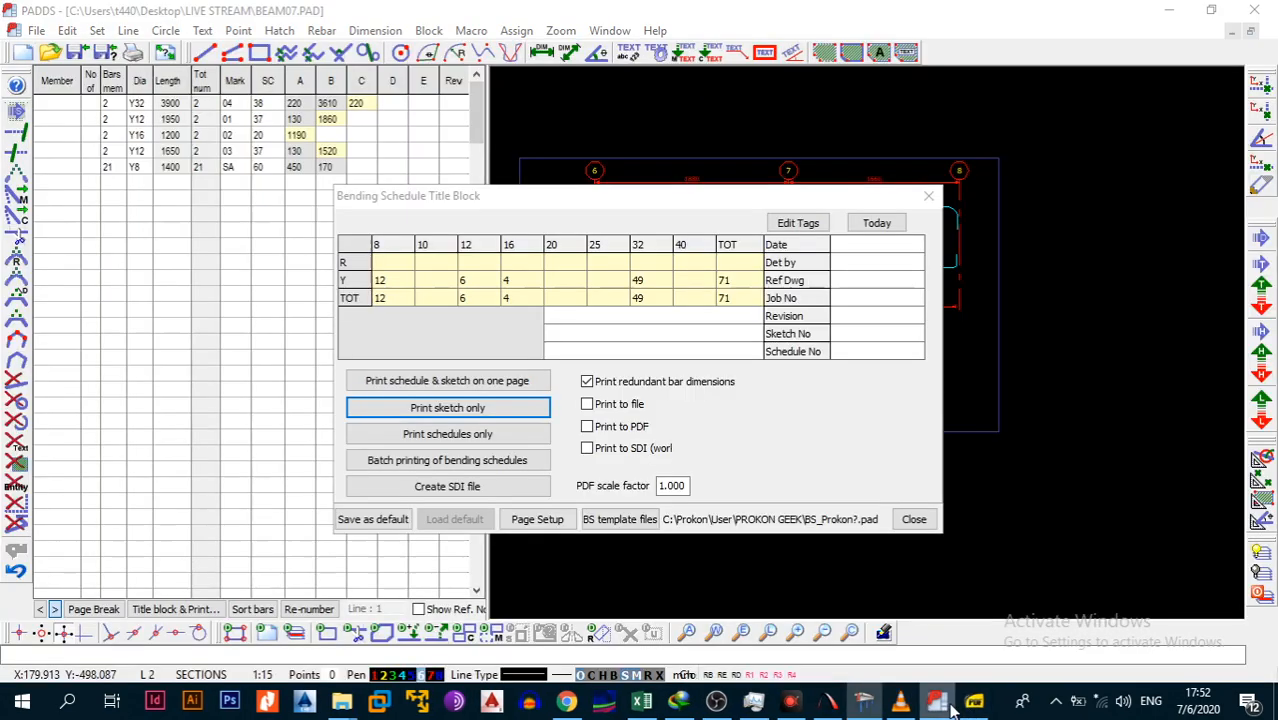
Print only the sketch again, overwriting the BEAM07 SKETCH PDF, and close the viewer and the title block dialog.
left_click(477, 409)
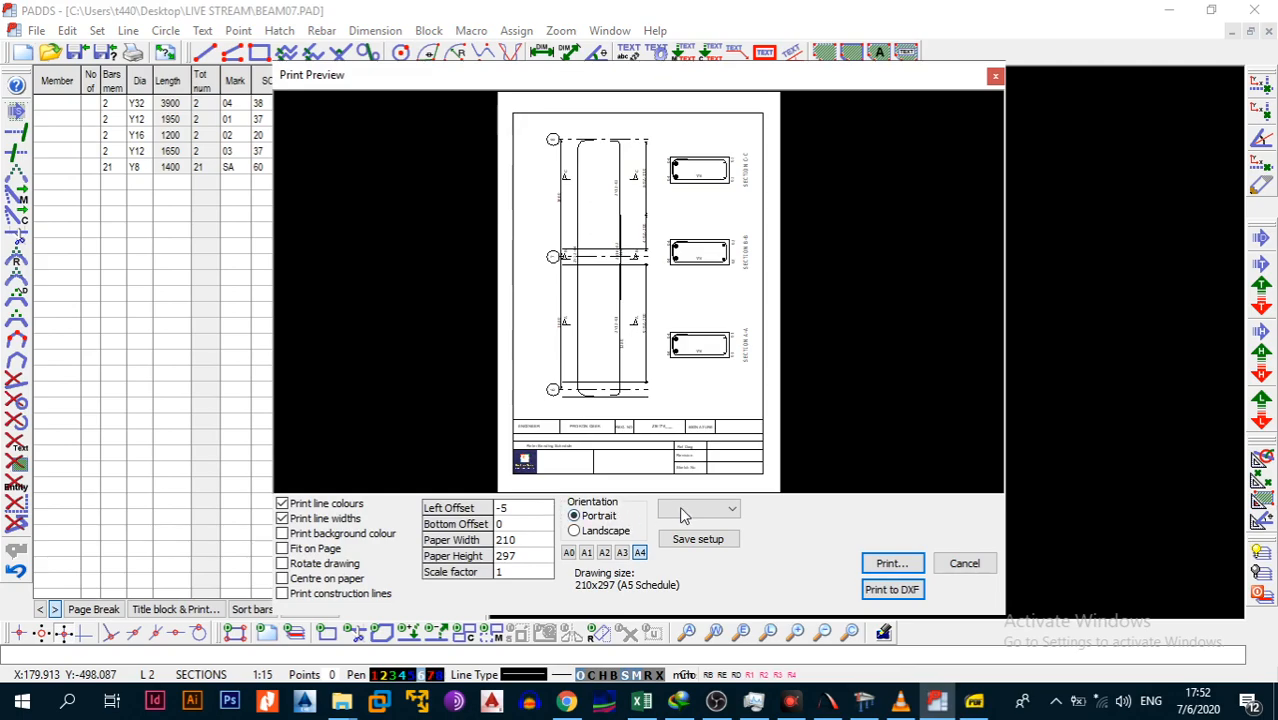
left_click(886, 563)
left_click(724, 419)
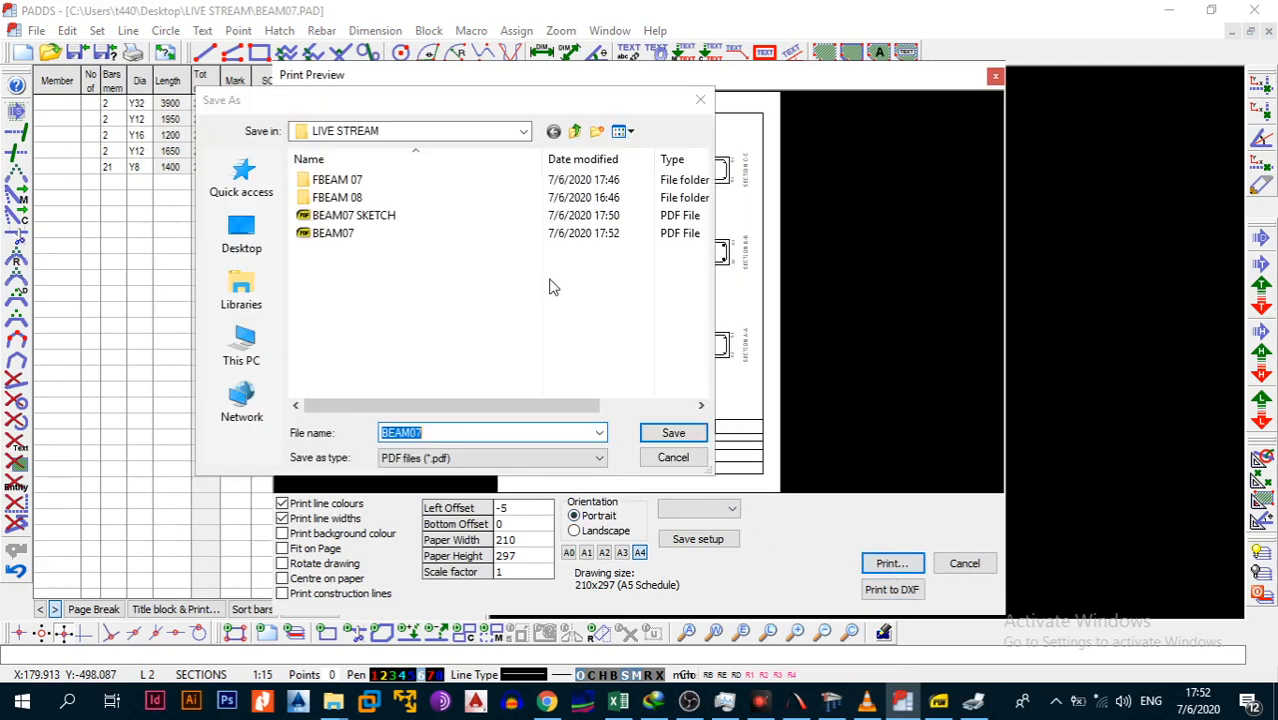
left_click(345, 215)
left_click(672, 433)
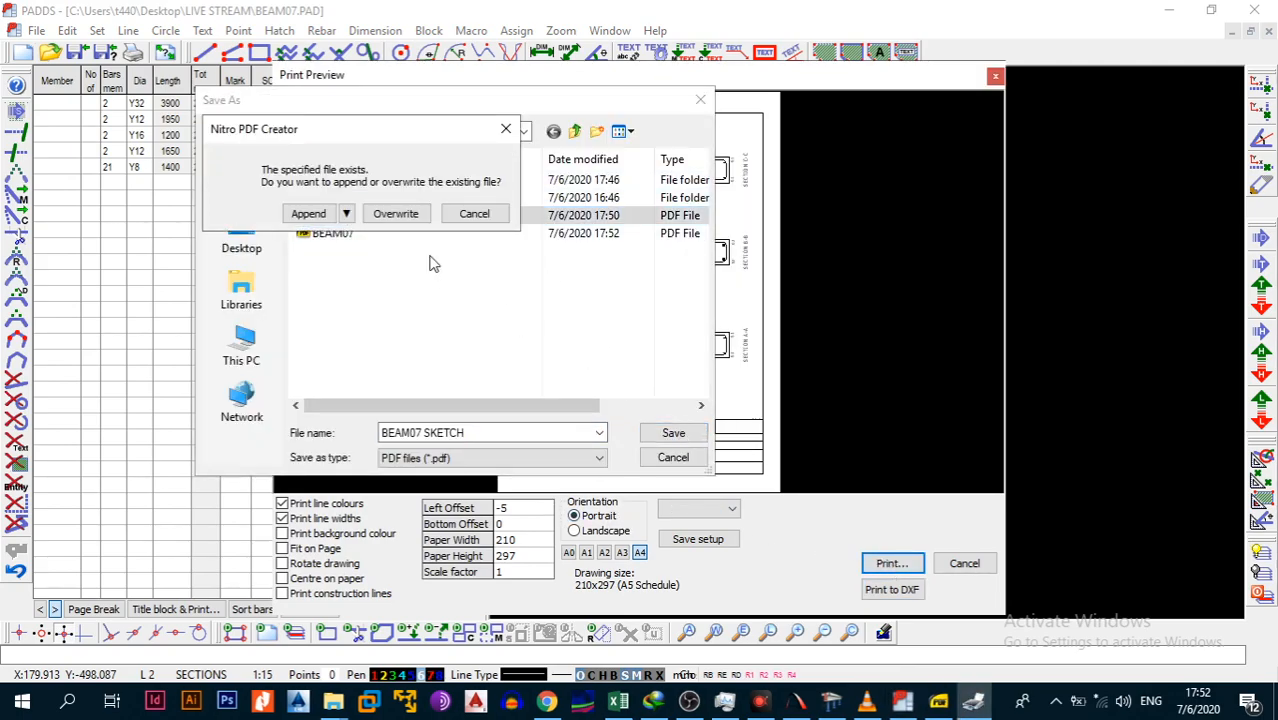
left_click(396, 213)
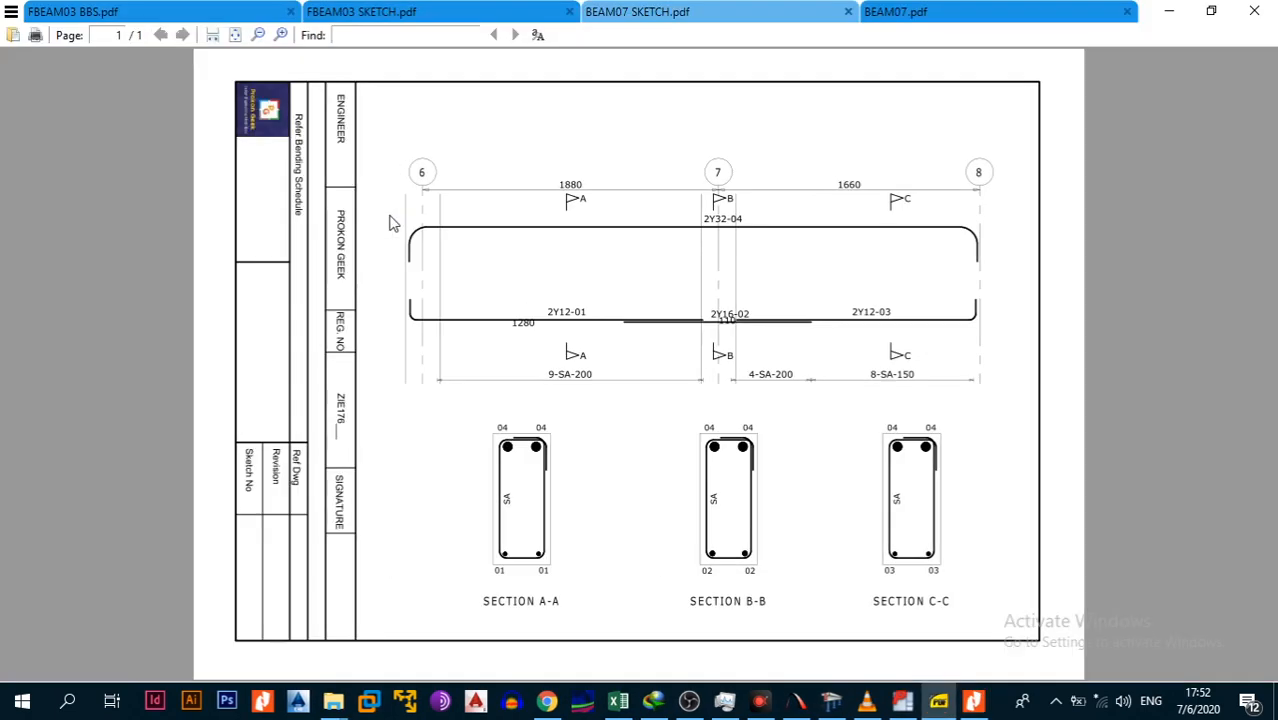
left_click(1254, 11)
left_click(803, 263)
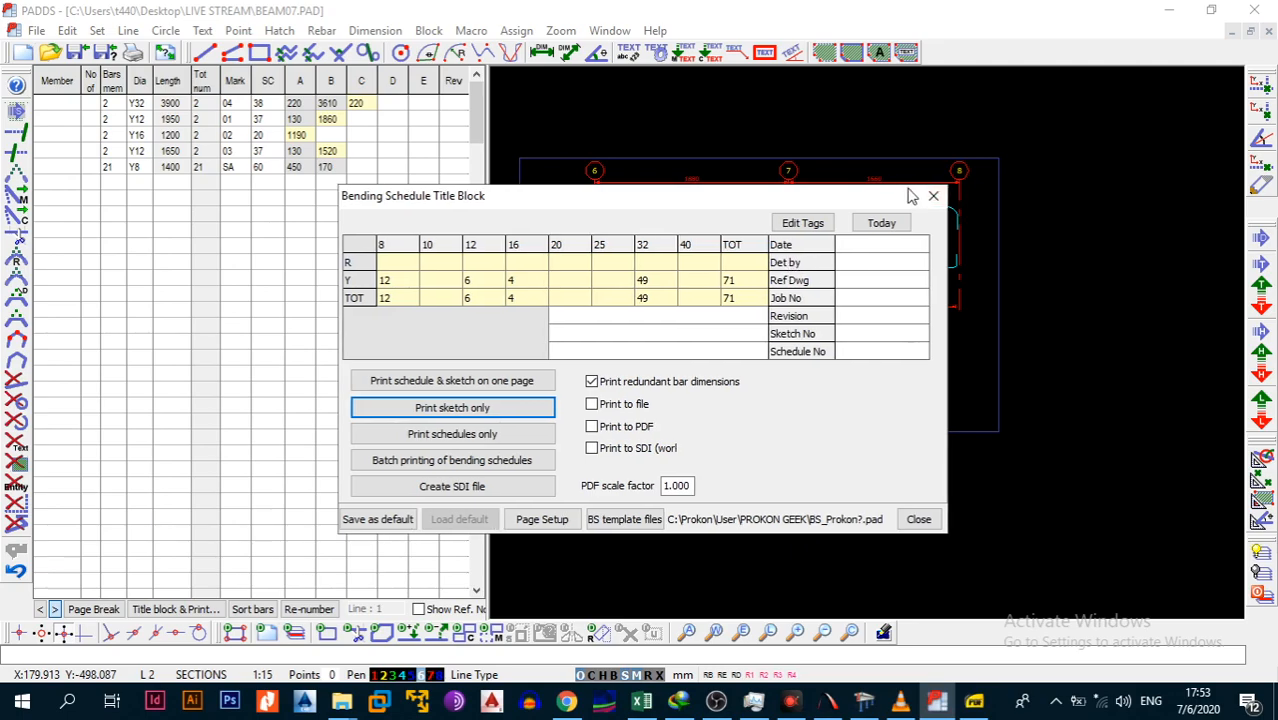
left_click(928, 196)
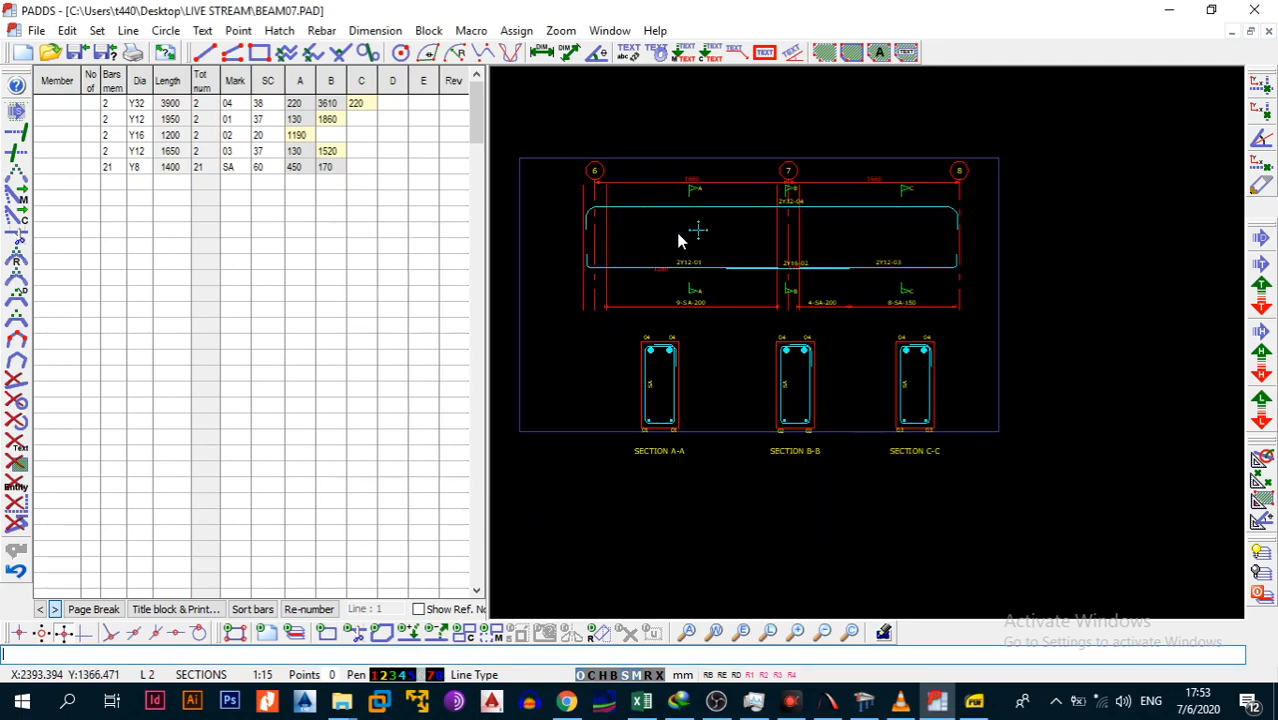
Increase the text height of grid label 6 through its entity information.
scroll(688, 294, "up", 5)
middle_click_drag(612, 263, 634, 334)
key("alt+e")
key("i")
left_click(627, 314)
left_click(556, 391)
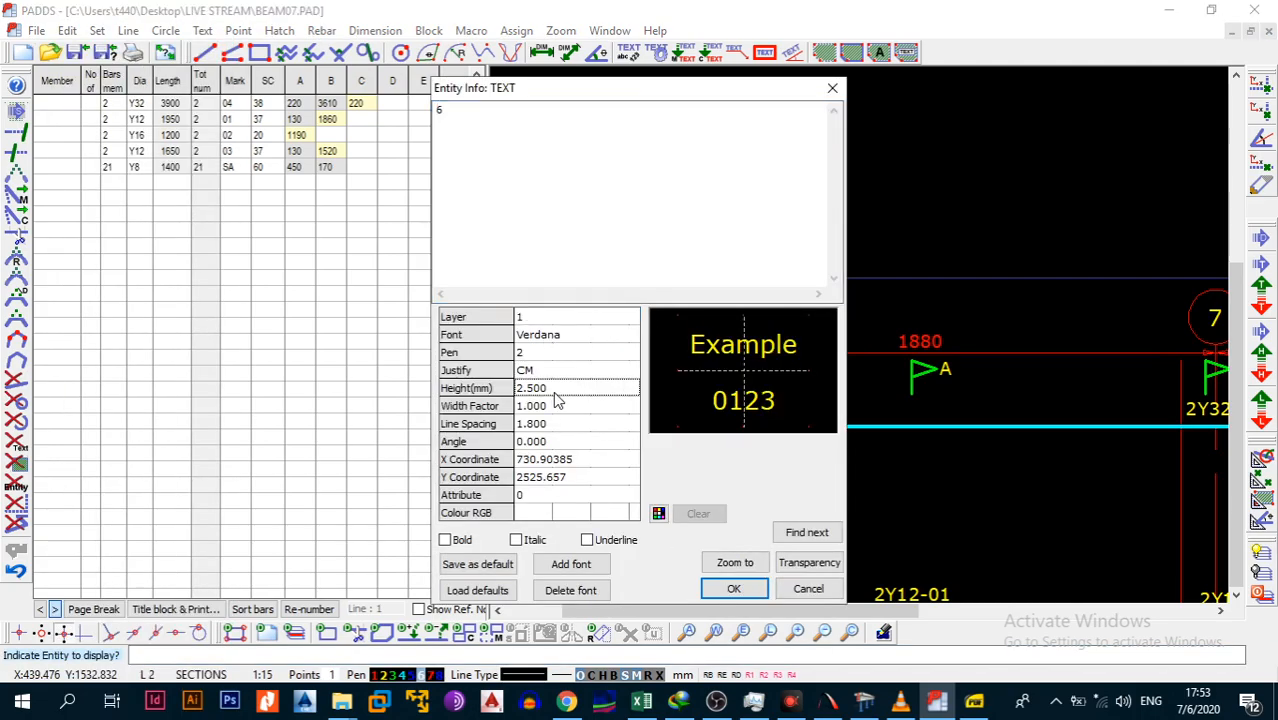
left_click(733, 588)
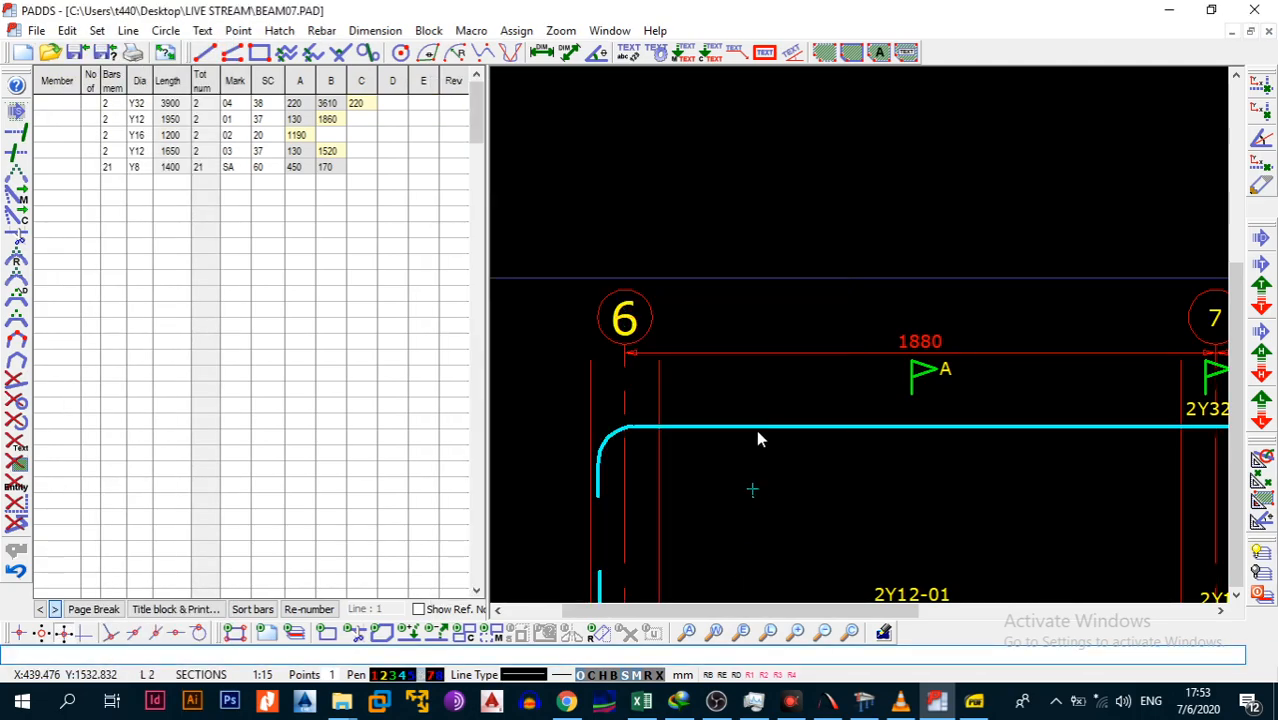
Copy the text parameters of grid label 6 to grid labels 7 and 8.
scroll(755, 345, "down", 1)
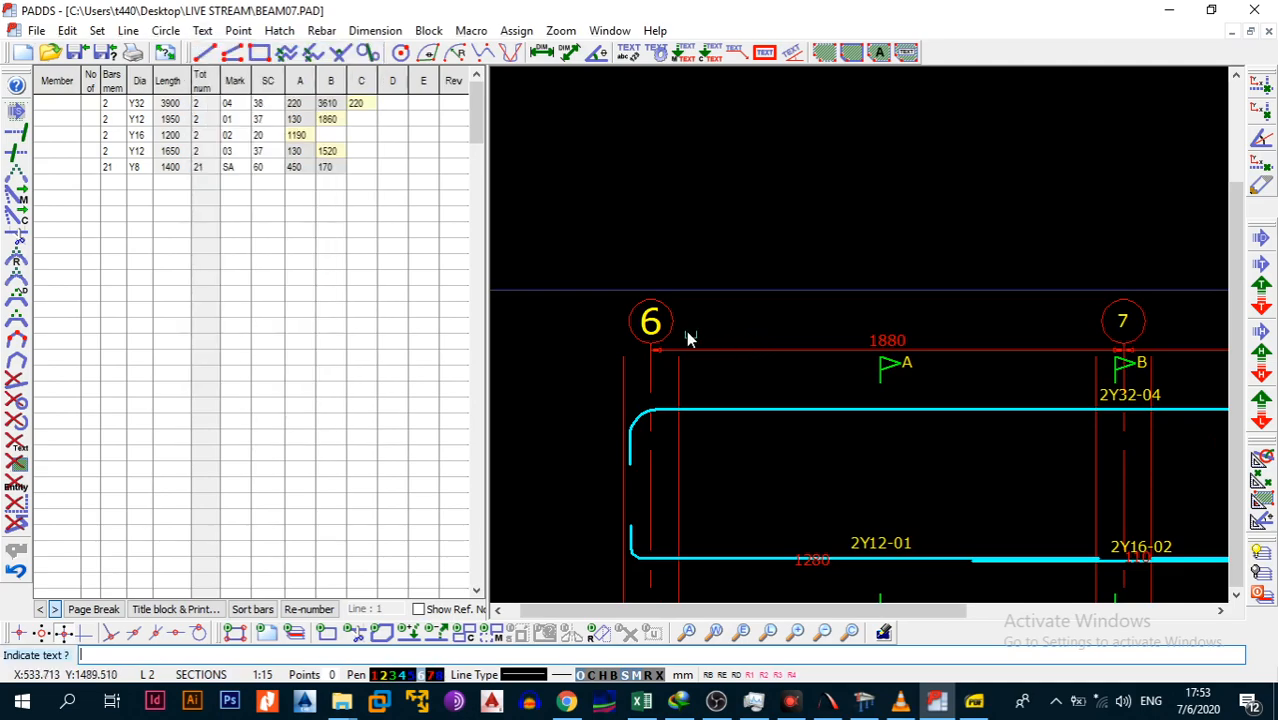
scroll(793, 323, "down", 2)
middle_click_drag(930, 320, 884, 331)
key("alt+t")
key("s")
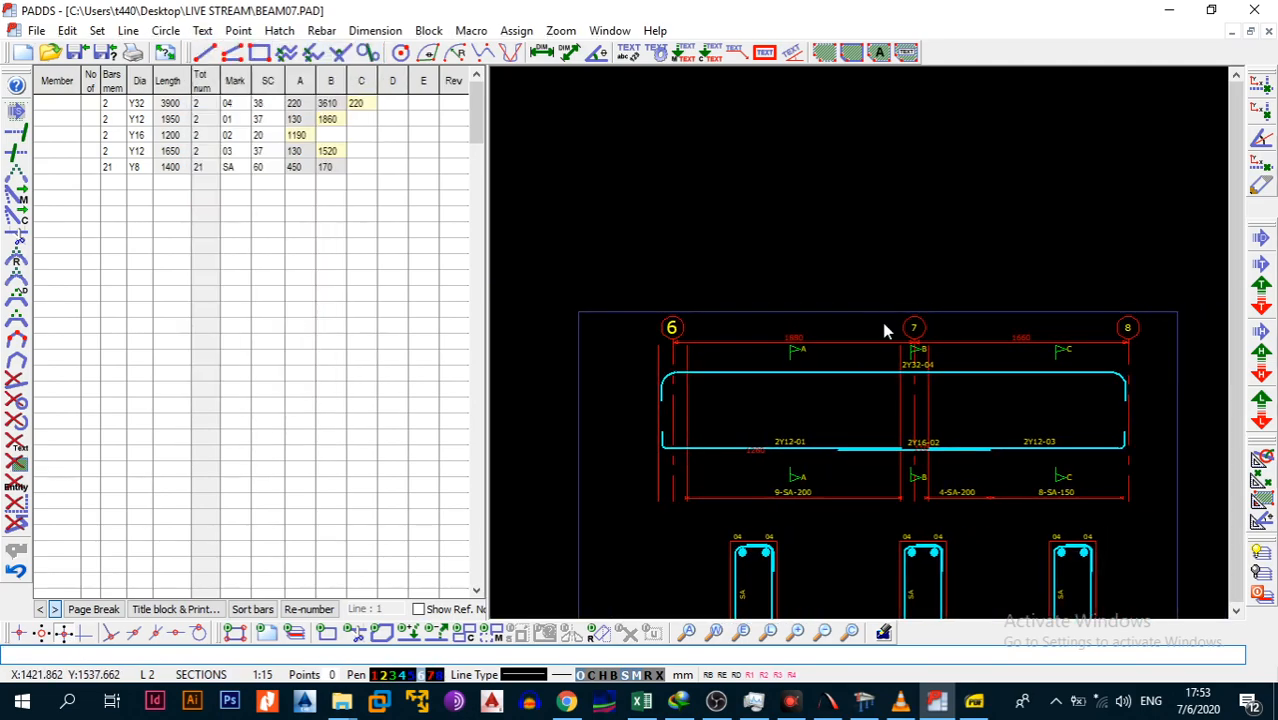
key("Return")
scroll(938, 343, "up", 3)
left_click(869, 304)
middle_click_drag(1124, 332, 845, 299)
middle_click_drag(1060, 321, 928, 312)
left_click(976, 260)
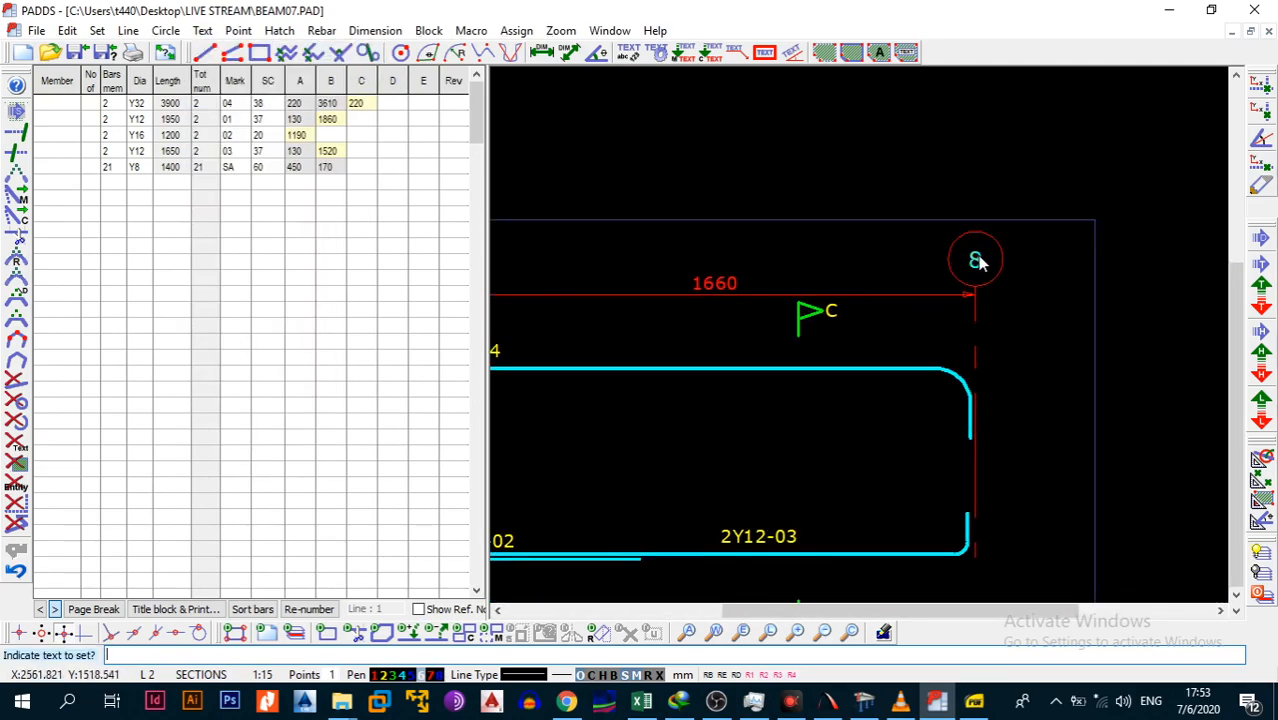
key("Escape")
Set the text height of the 1880 span dimension to 2.5 mm.
scroll(857, 311, "down", 2)
middle_click_drag(813, 322, 977, 325)
scroll(655, 316, "up", 2)
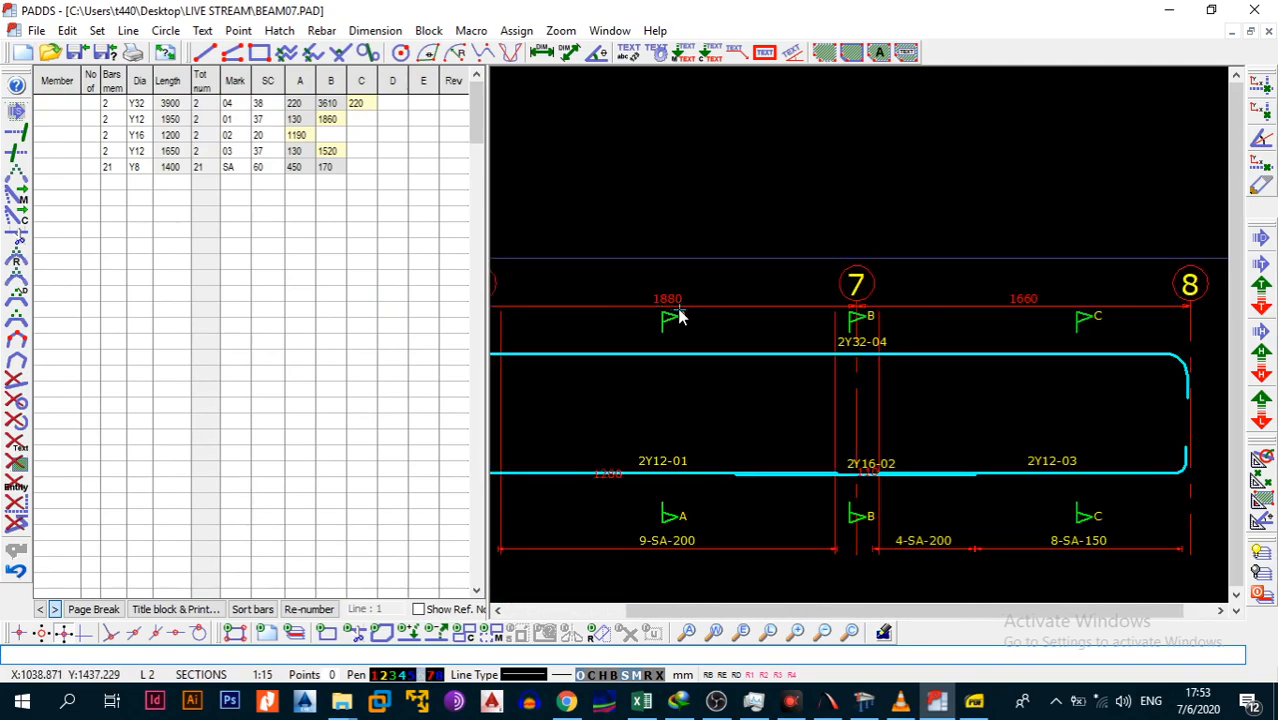
key("alt+e")
key("Return")
left_click(667, 287)
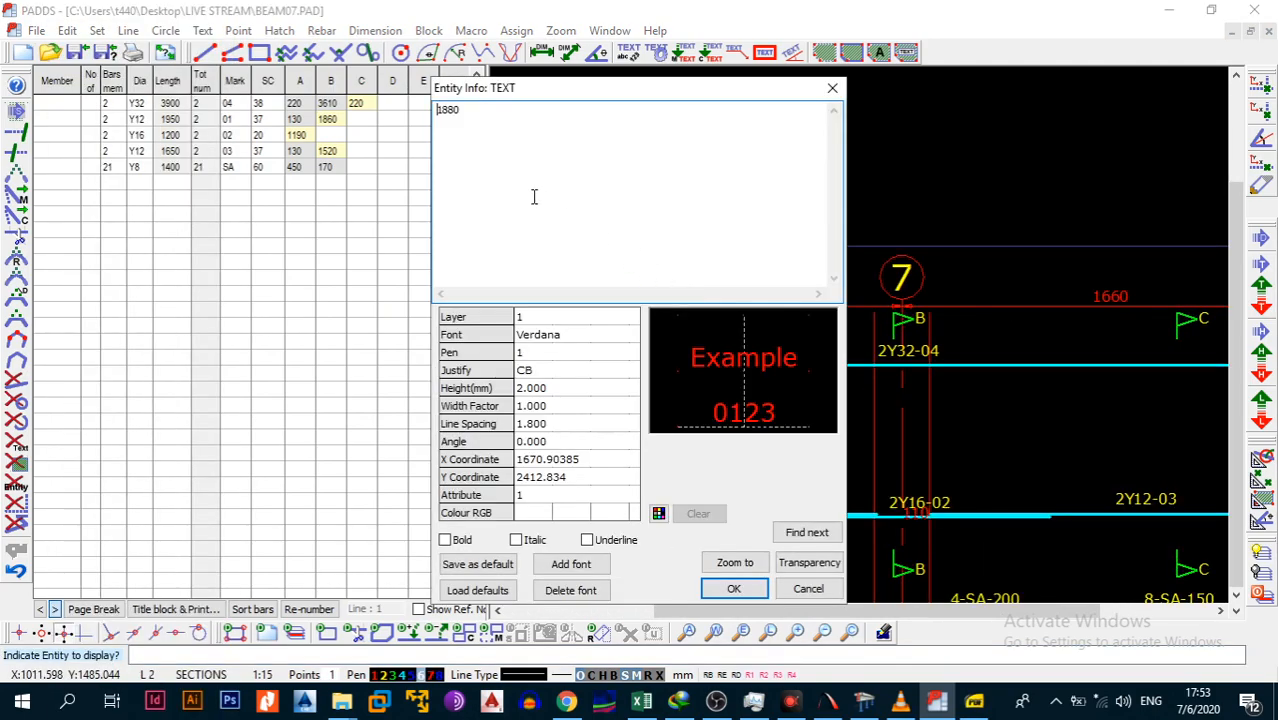
left_click(553, 390)
type("2.5")
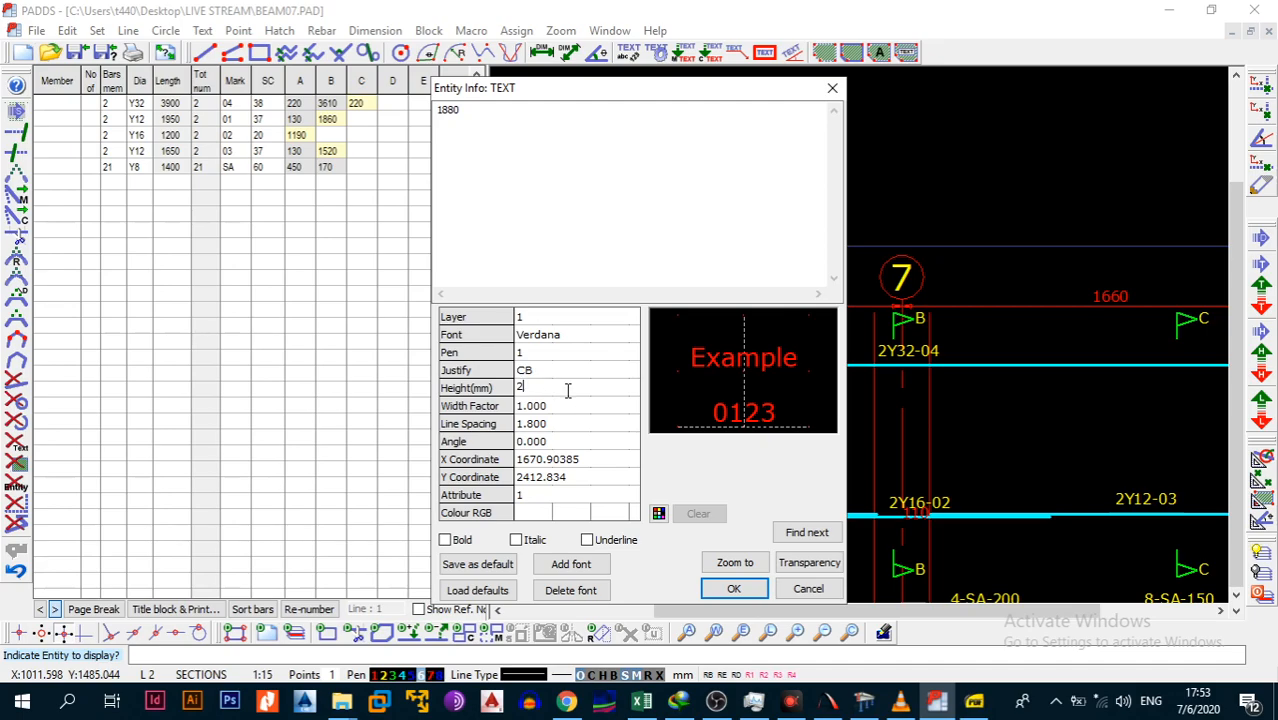
left_click(733, 588)
Apply the text parameters of the 1880 dimension to the 1660 dimension.
key("alt+t")
key("g")
left_click(617, 296)
key("alt+t")
key("s")
left_click(1069, 299)
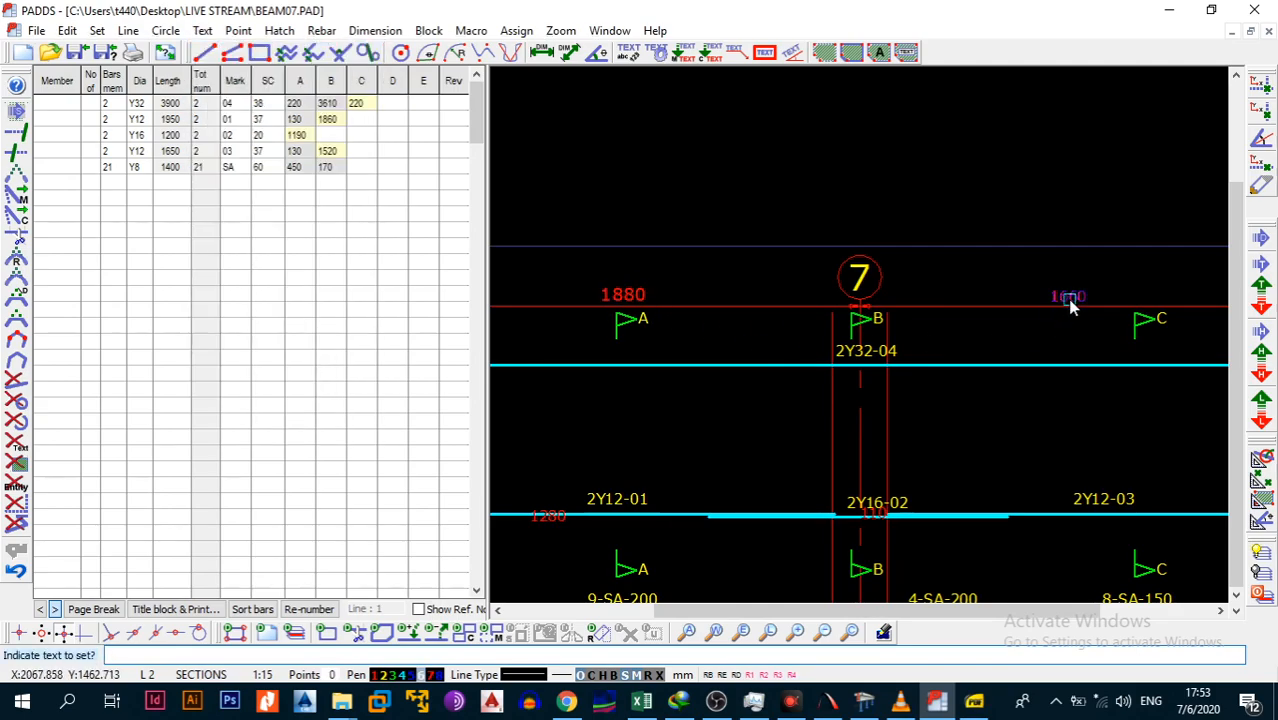
Set the text height of the upper section mark A to 2.5 mm.
scroll(1022, 364, "down", 4)
scroll(860, 288, "up", 4)
scroll(885, 276, "up", 2)
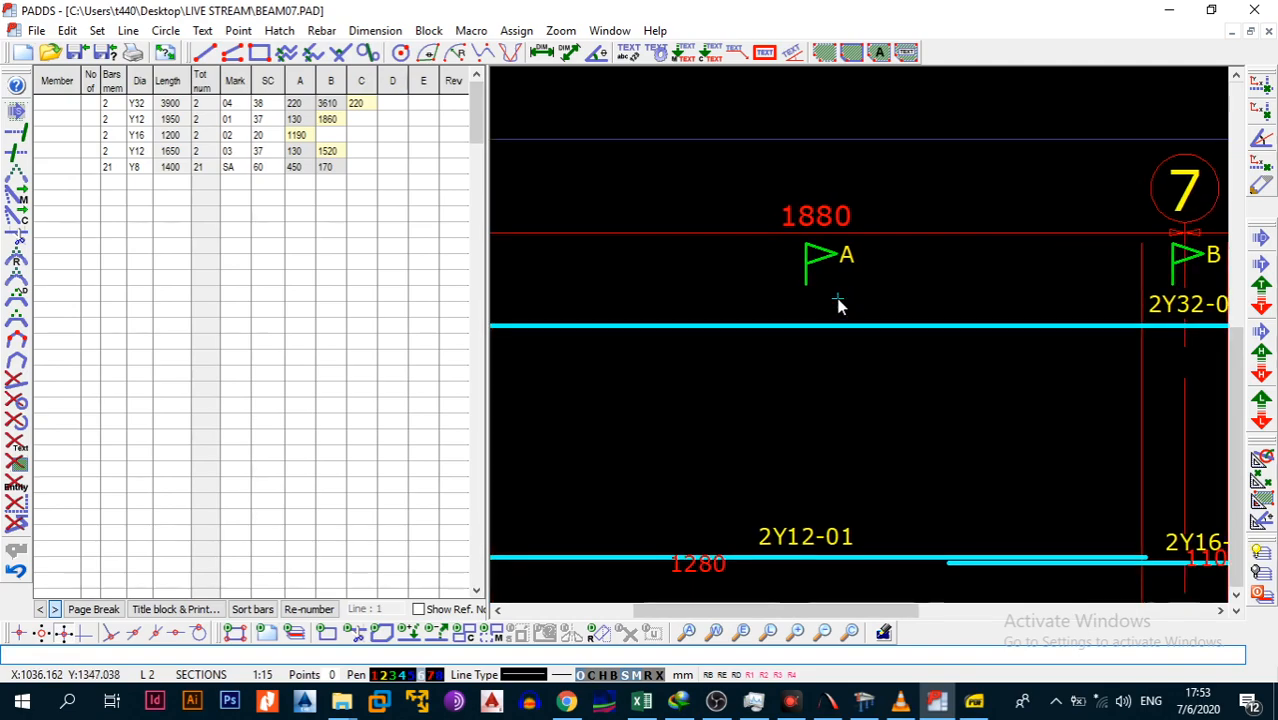
key("alt+e")
key("i")
left_click(832, 260)
key("Escape")
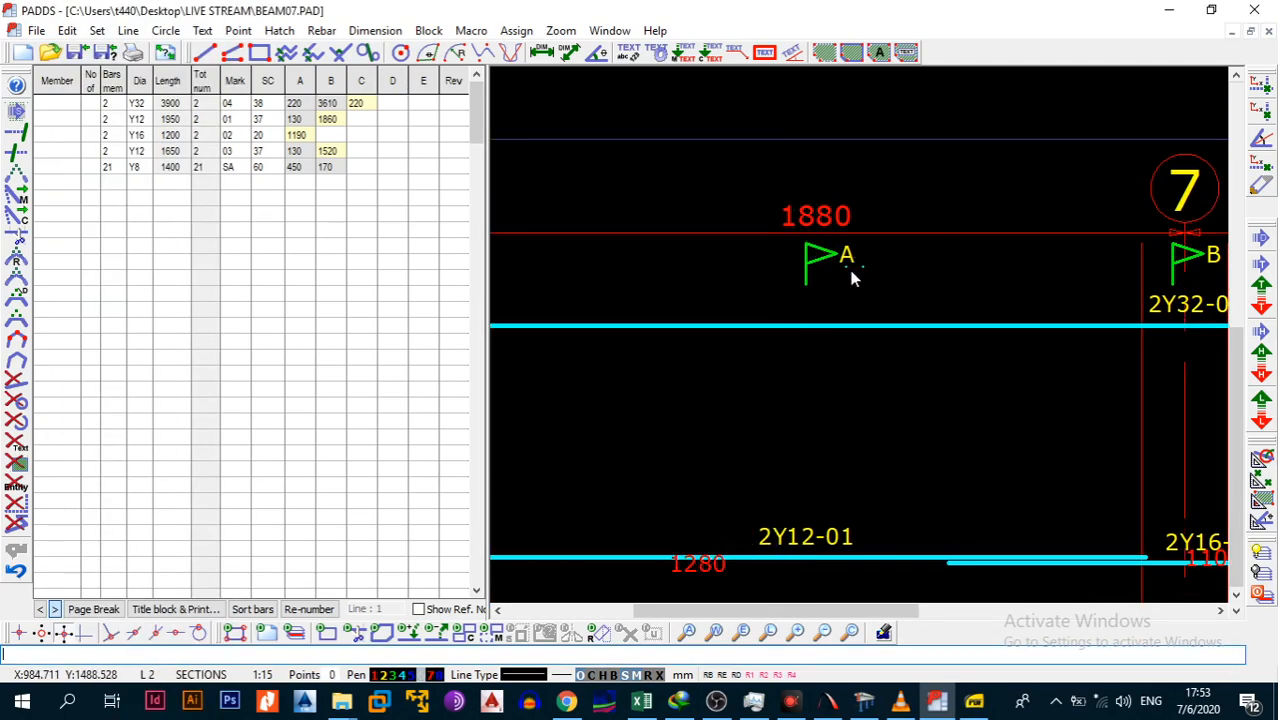
key("alt+e")
key("i")
left_click(848, 272)
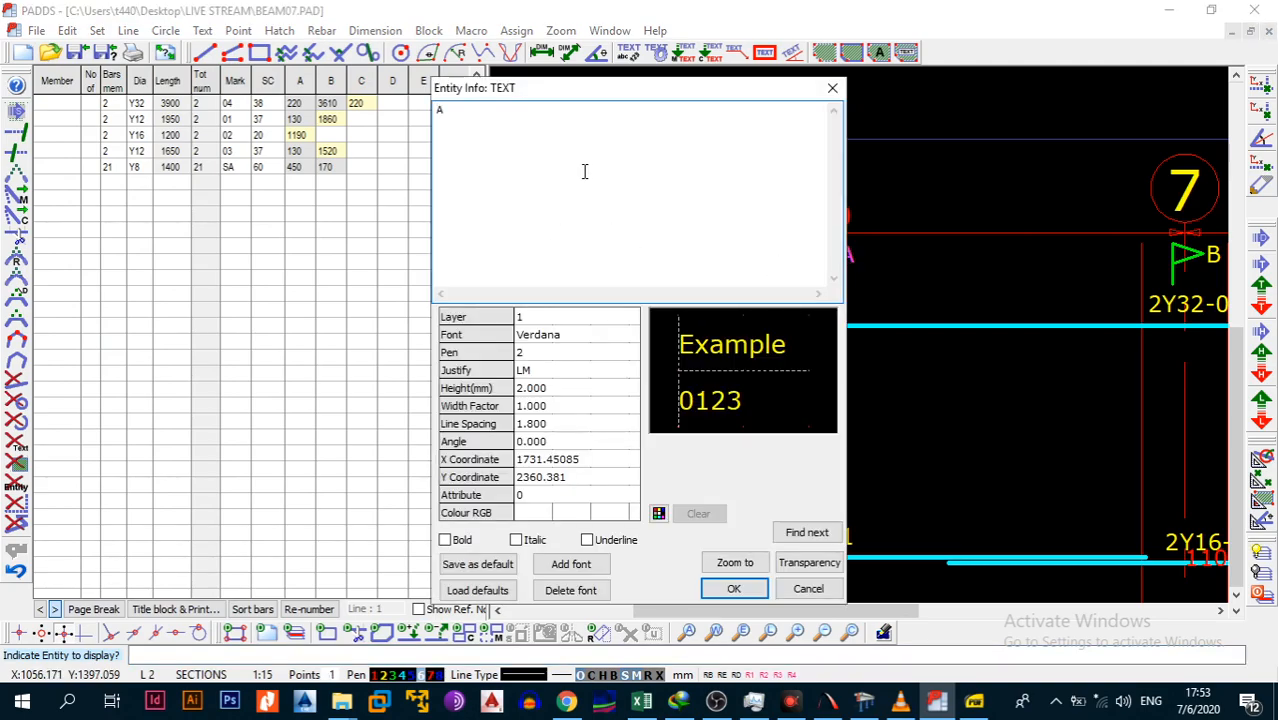
left_click(577, 392)
type("2.5")
left_click_drag(480, 114, 402, 109)
left_click(562, 390)
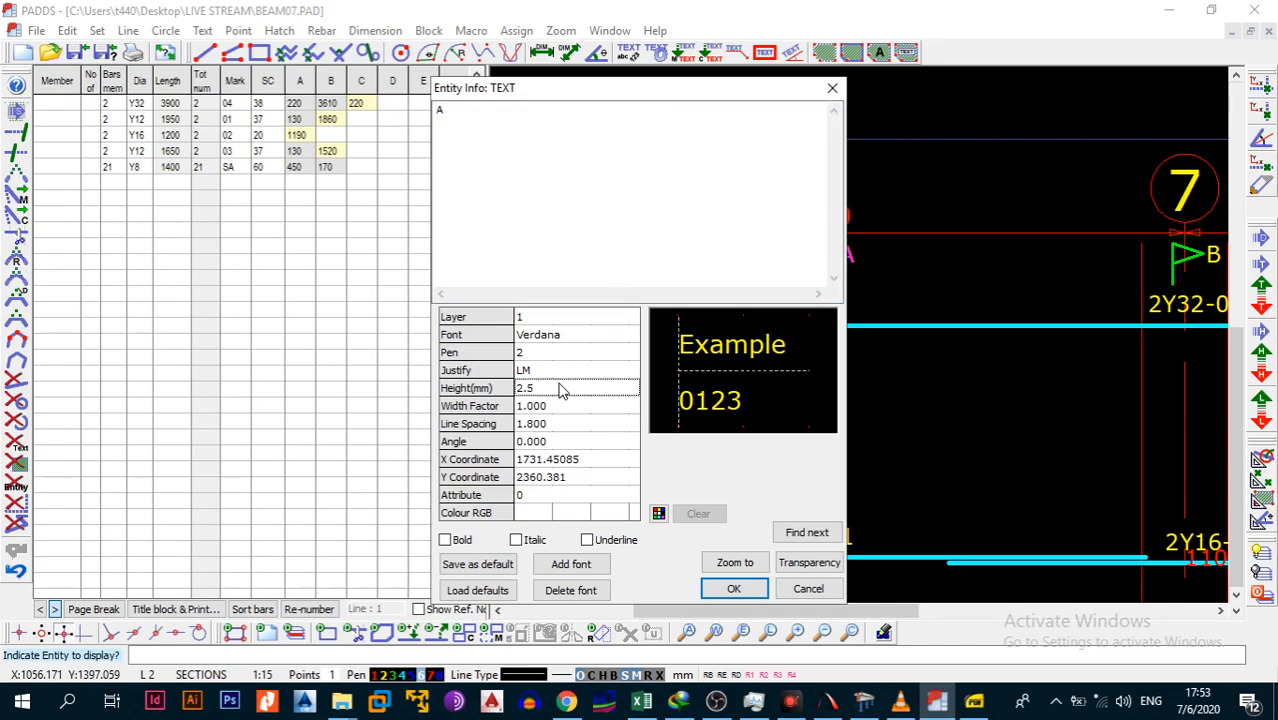
left_click(759, 589)
Apply the upper section mark A's text parameters to the upper B and C marks and the lower A, B and C marks.
scroll(850, 376, "down", 2)
middle_click_drag(890, 343, 747, 324)
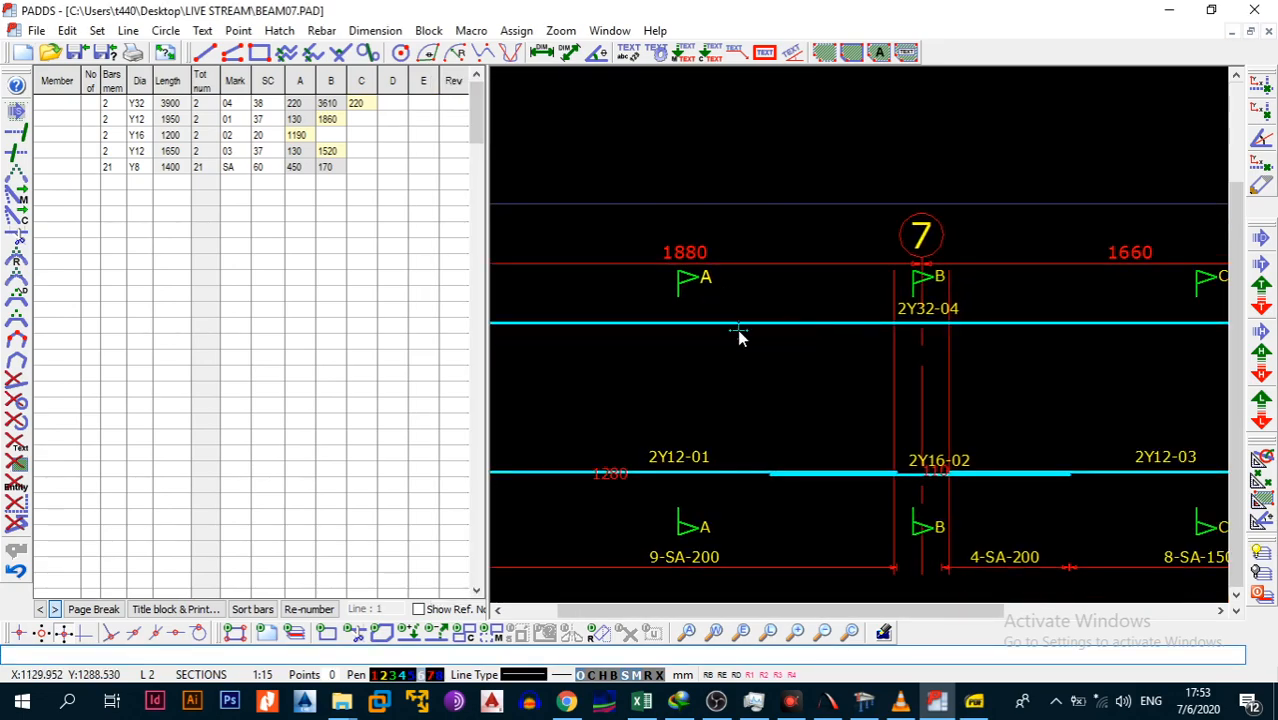
key("alt+t")
key("g")
left_click(709, 281)
key("alt+t")
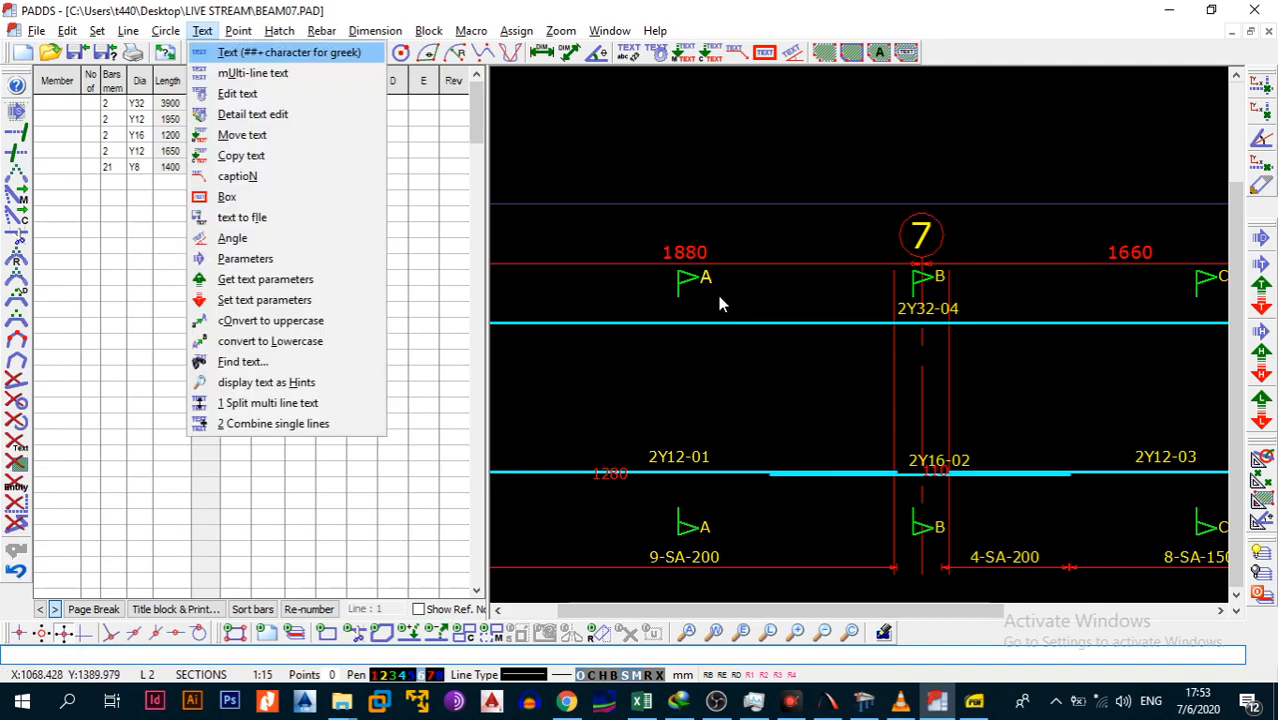
key("s")
left_click(944, 279)
middle_click_drag(1204, 307, 987, 283)
left_click(1007, 259)
left_click(1004, 506)
middle_click_drag(690, 447, 872, 404)
left_click(900, 468)
left_click(900, 470)
left_click(676, 468)
Set the text height of the 2Y12-01 bar label to 2.3 mm.
middle_click_drag(675, 429, 770, 416)
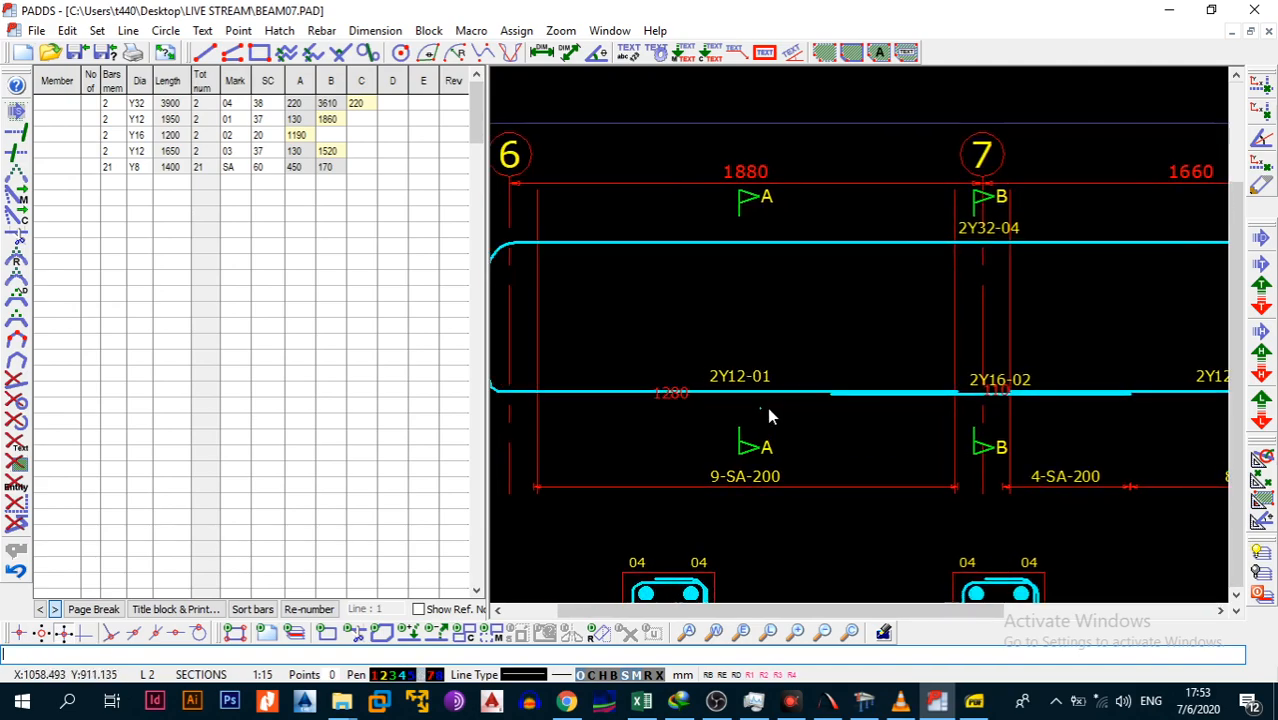
key("alt+e")
key("i")
left_click(738, 387)
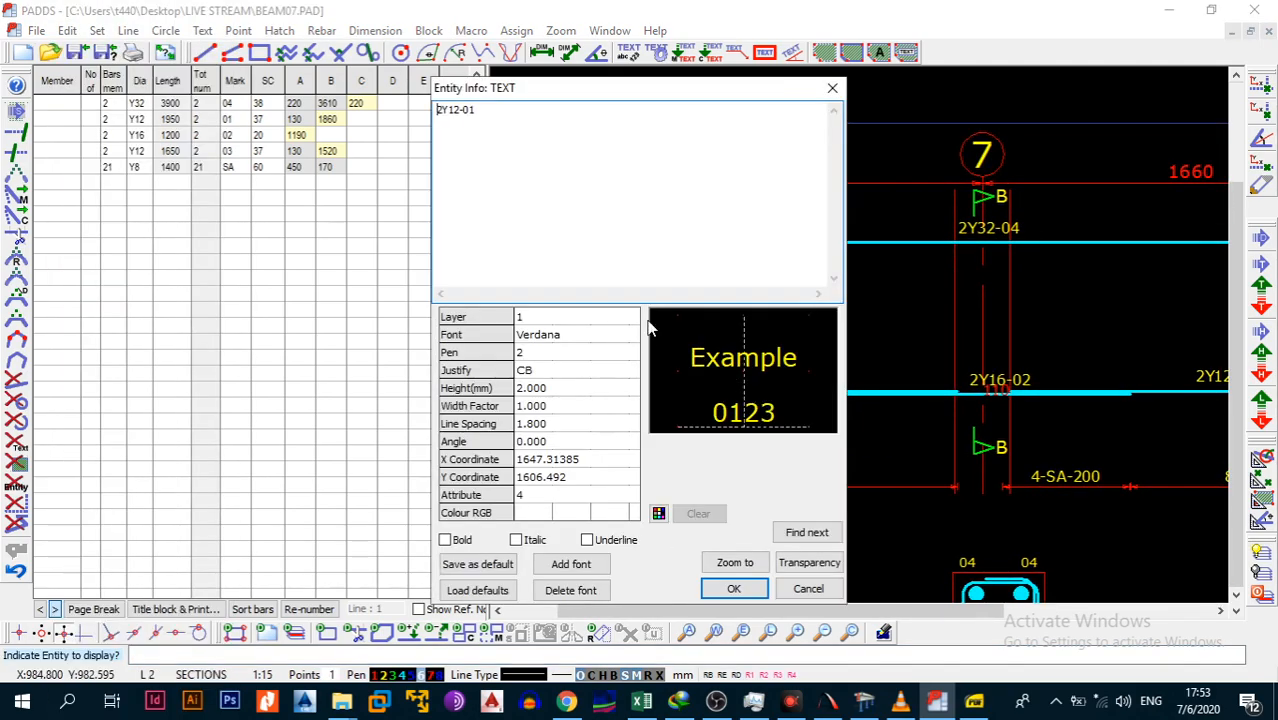
left_click(551, 392)
type("2.3")
left_click(733, 588)
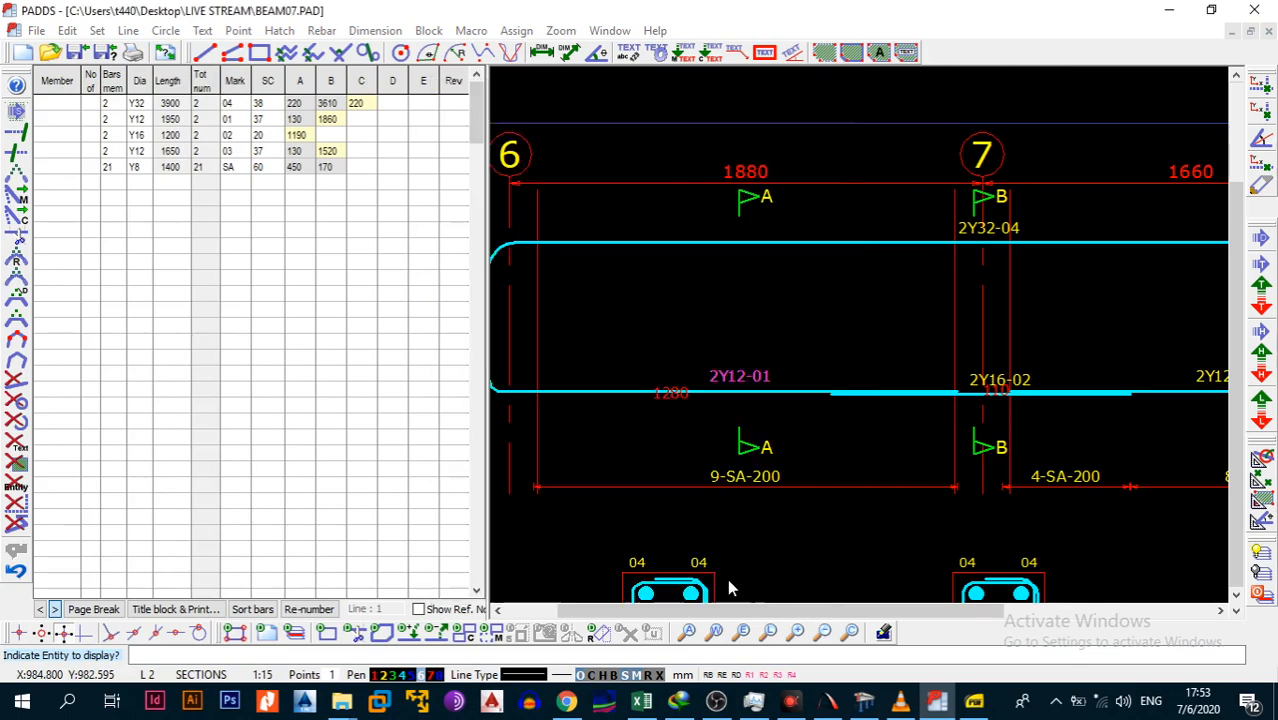
Apply the text parameters of the 2Y12-01 bar label to the 2Y16-02, 2Y32-04 and 2Y12-03 bar labels.
key("alt+r")
key("Escape")
key("t")
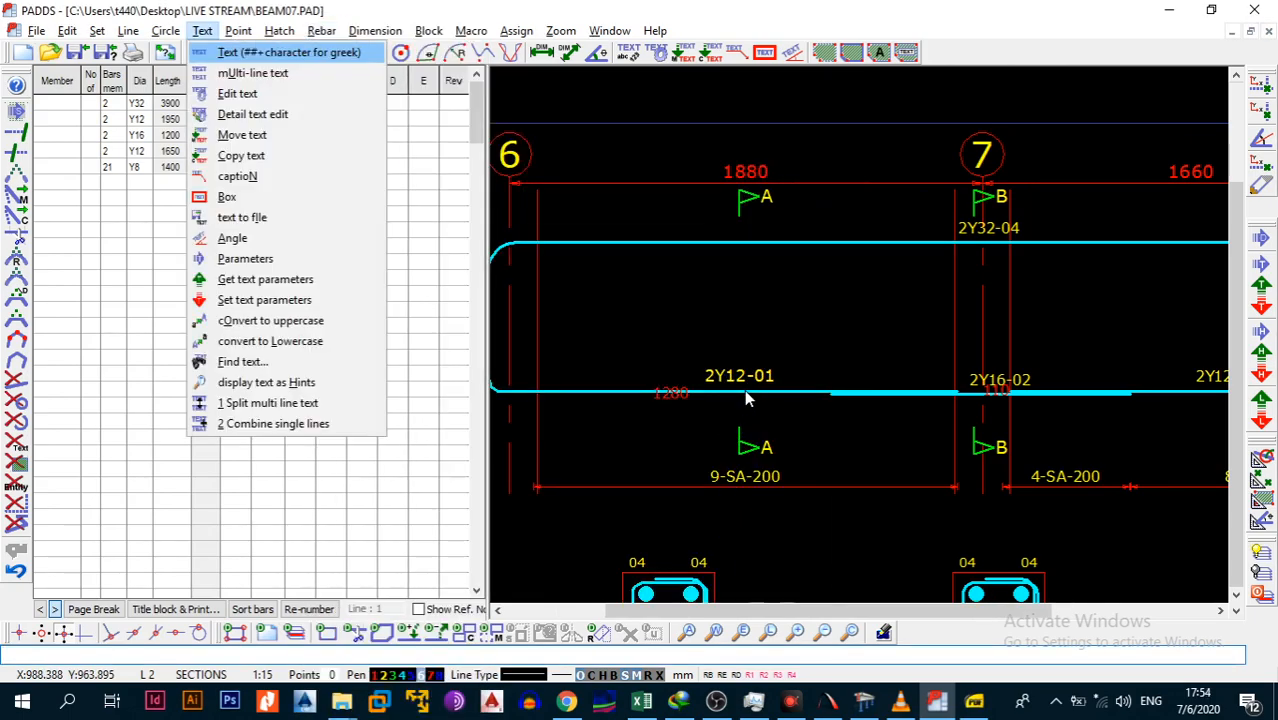
key("g")
left_click(744, 380)
key("t")
key("s")
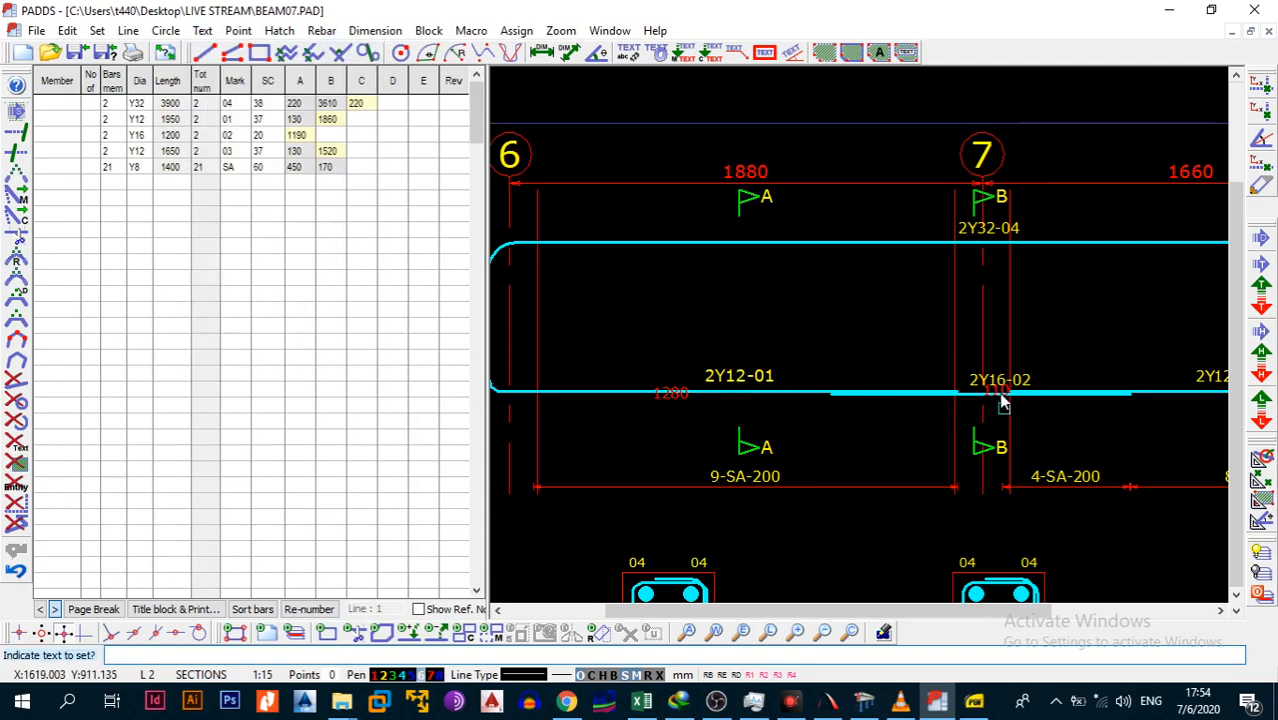
left_click(1002, 378)
left_click(994, 237)
middle_click_drag(1066, 293, 934, 290)
left_click(1090, 379)
scroll(1032, 386, "down", 3)
key("Escape")
Apply the 2Y12-01 bar label's text parameters to the 9-SA-200, 4-SA-200 and 8-SA-150 stirrup labels.
scroll(944, 401, "up", 2)
middle_click_drag(822, 401, 838, 398)
key("alt+t")
key("m")
left_click(836, 304)
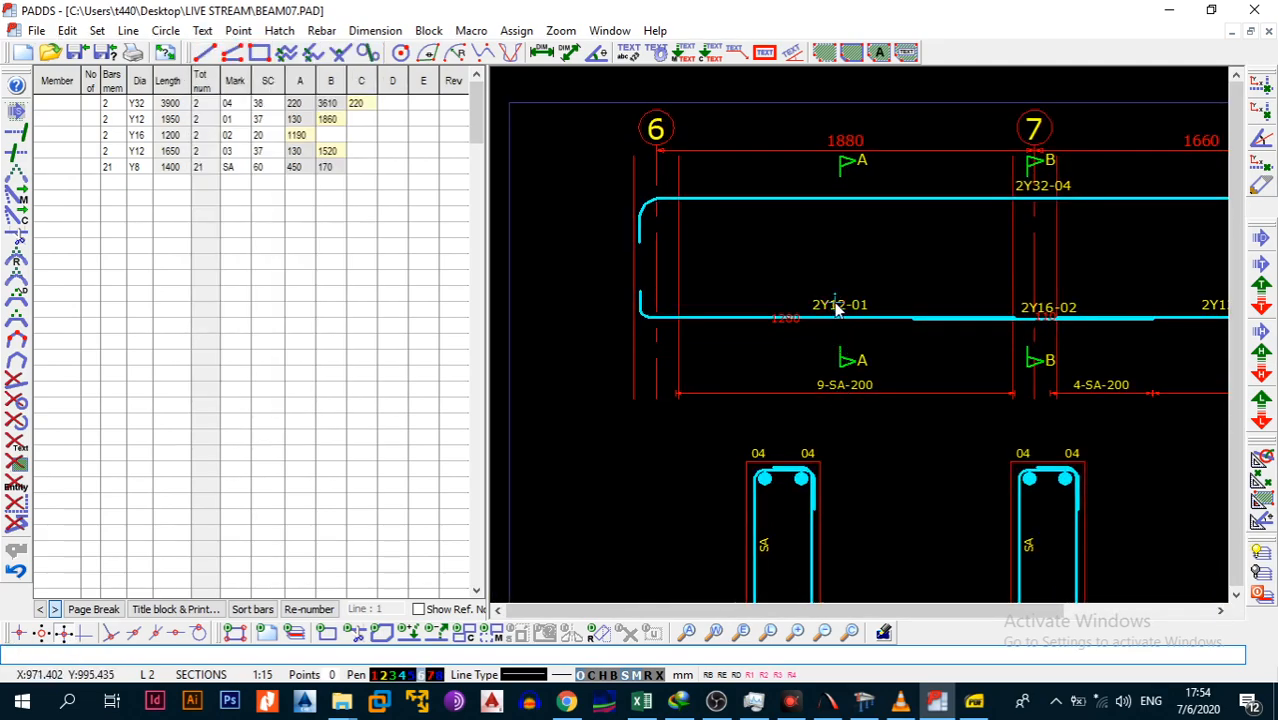
key("alt+t")
key("s")
left_click(855, 382)
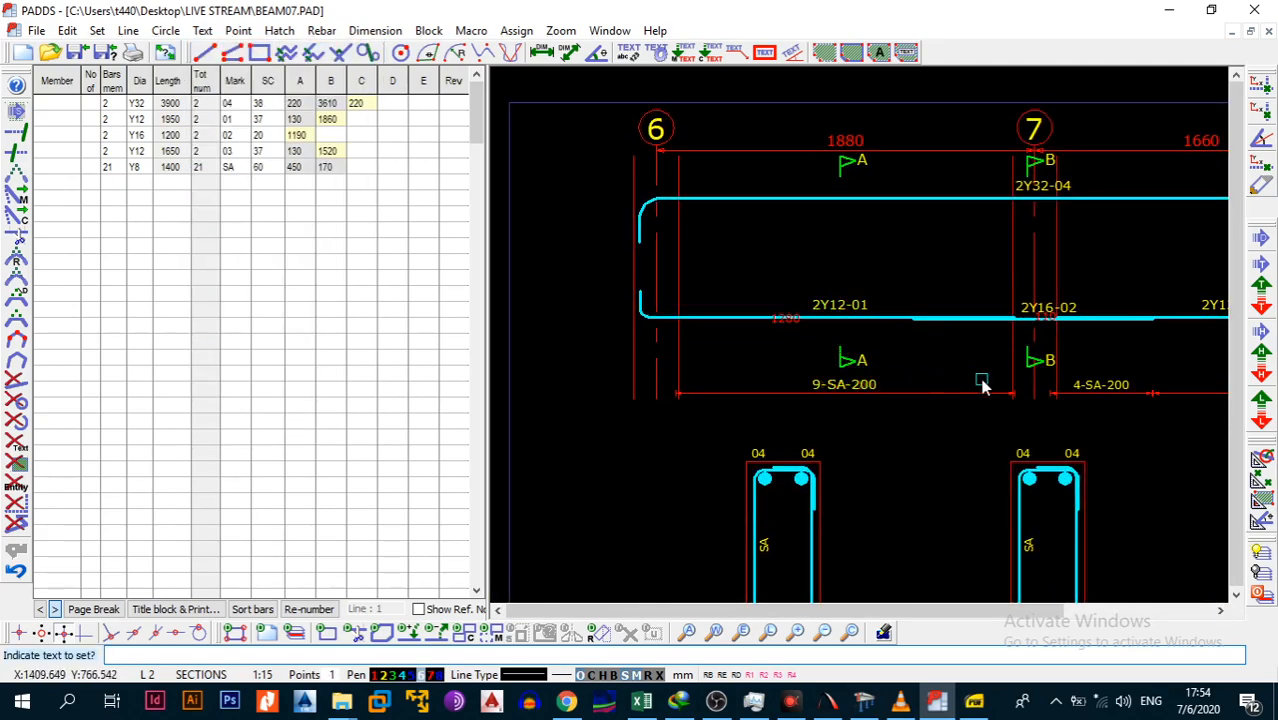
middle_click_drag(985, 380, 787, 343)
left_click(932, 348)
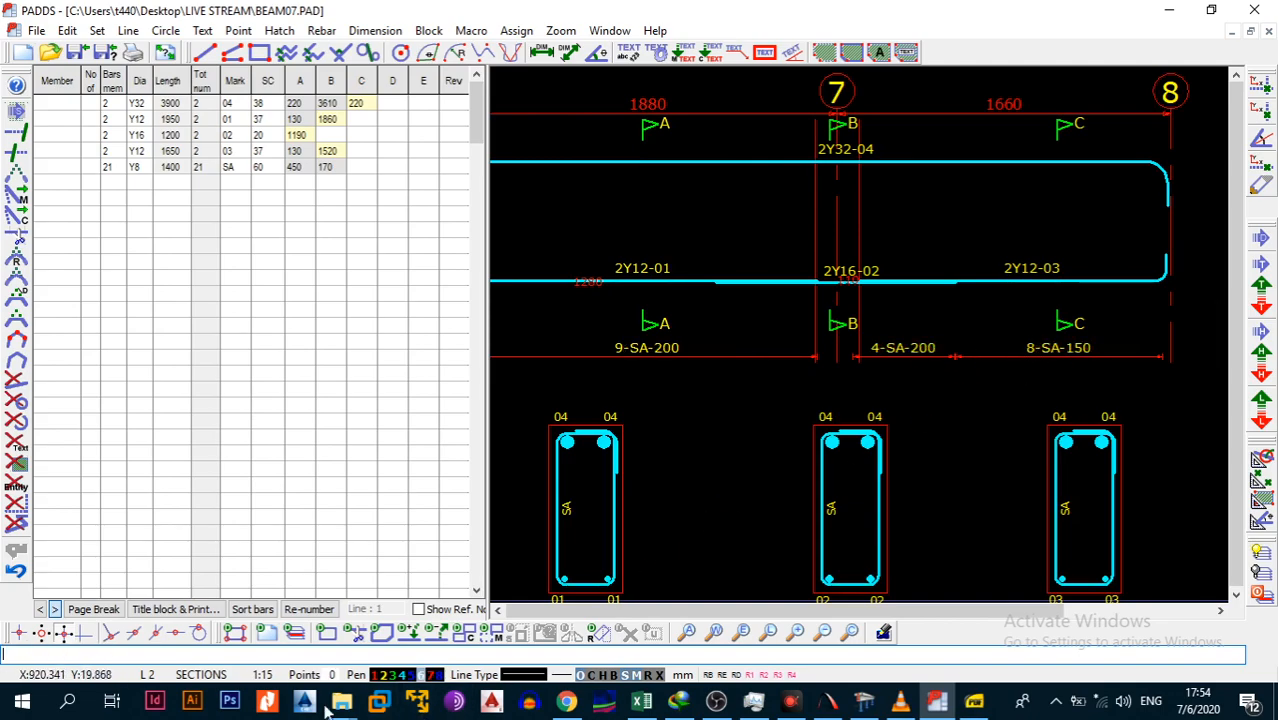
Switch to the CHILL MUSIC folder in File Explorer and play the Kuku track with VLC media player.
mouse_move(341, 701)
left_click(425, 618)
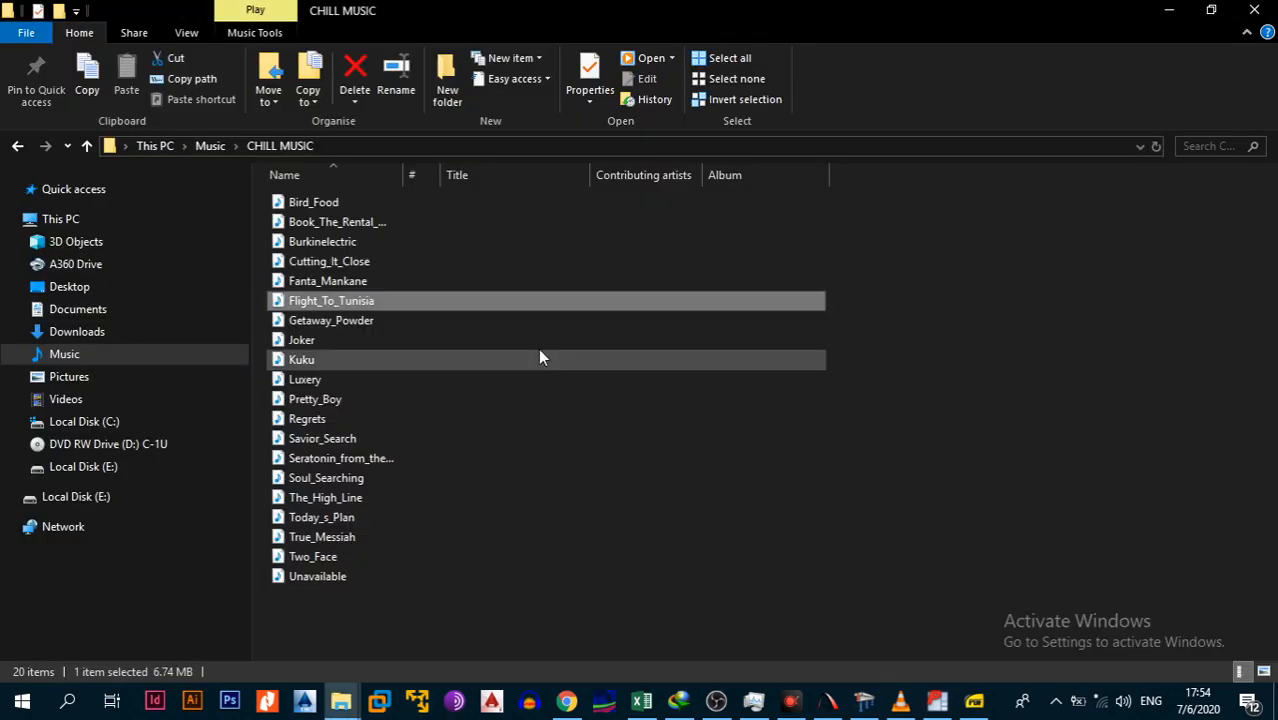
right_click(350, 362)
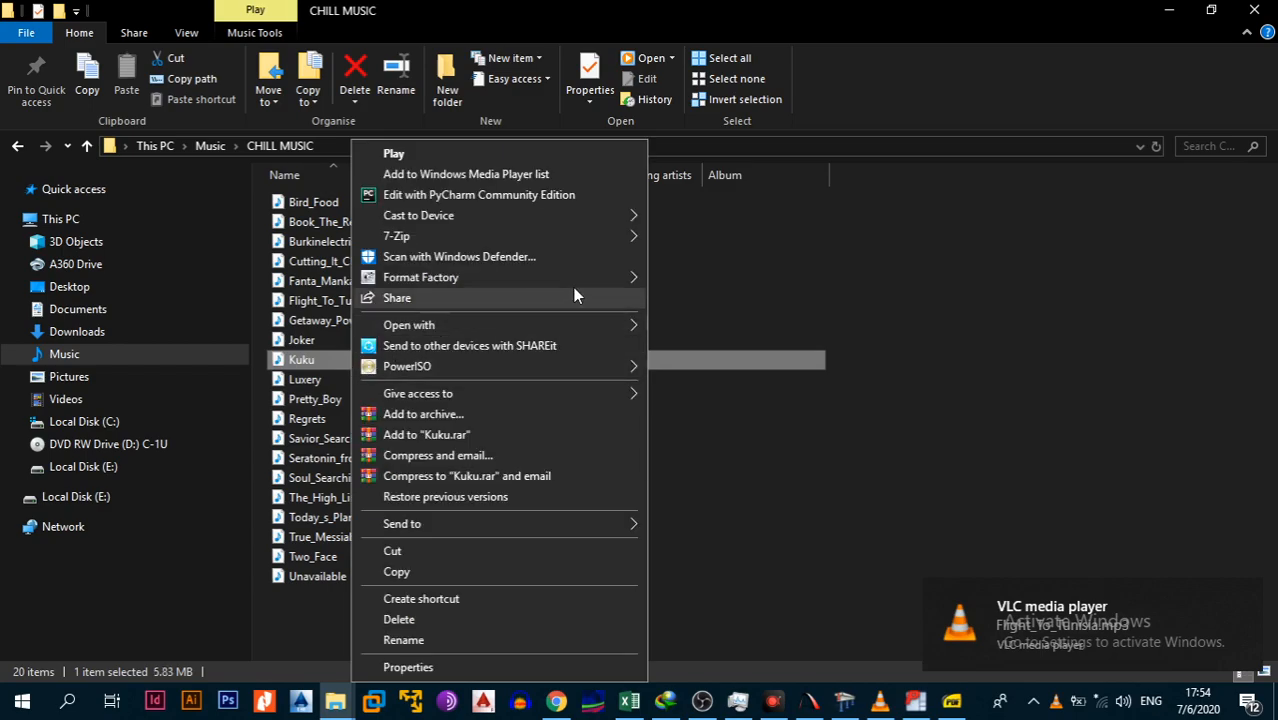
mouse_move(569, 325)
left_click(697, 369)
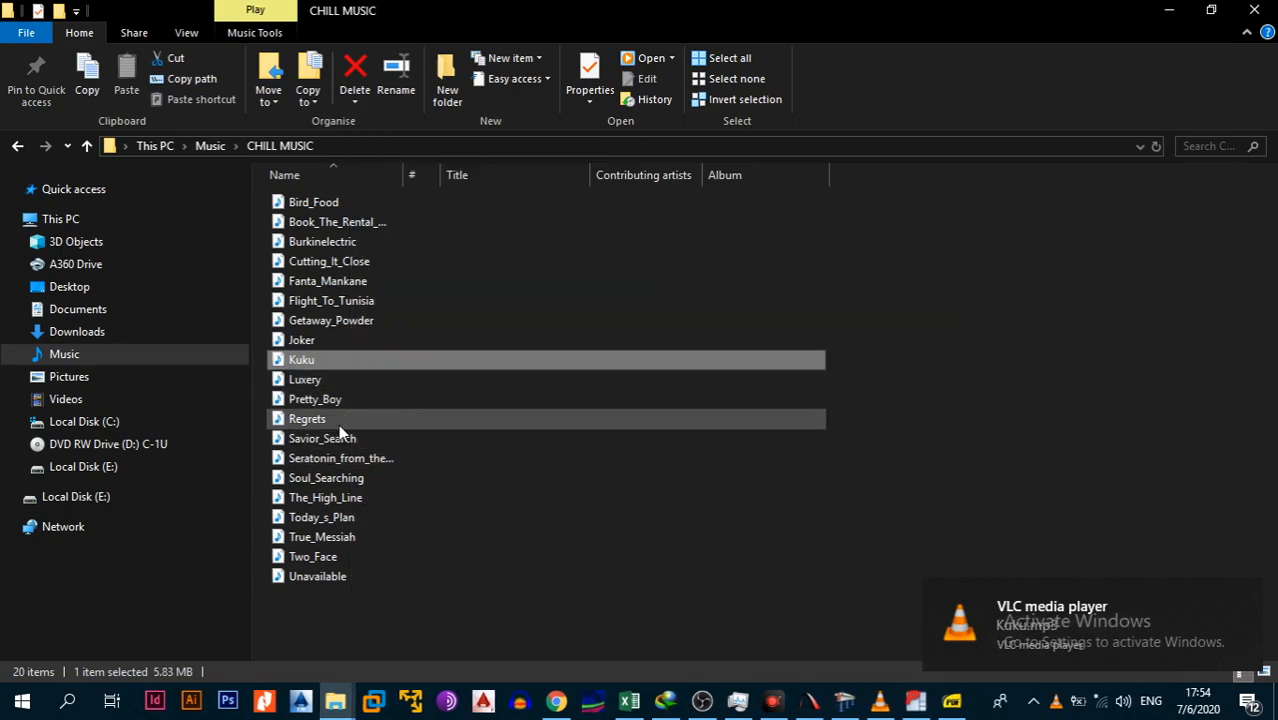
Play the Today_s_Plan track and then the True_Messiah track from the CHILL MUSIC folder in VLC media player.
right_click(347, 520)
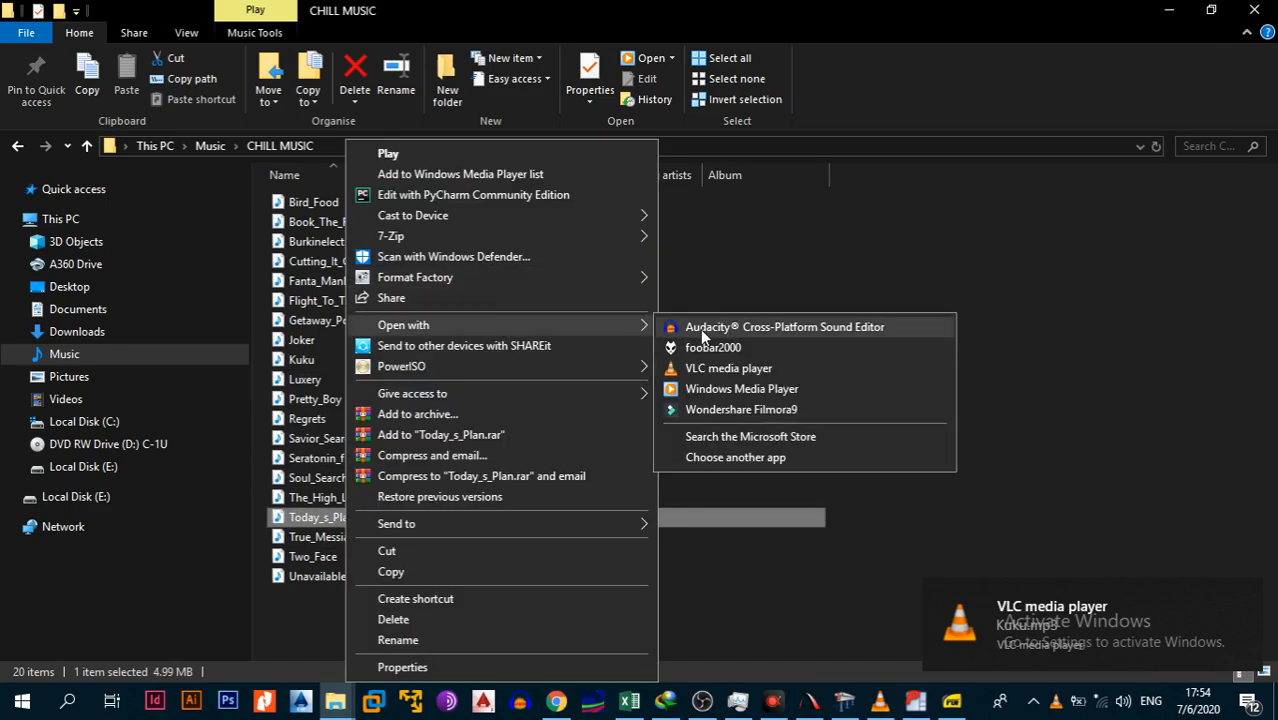
left_click(718, 369)
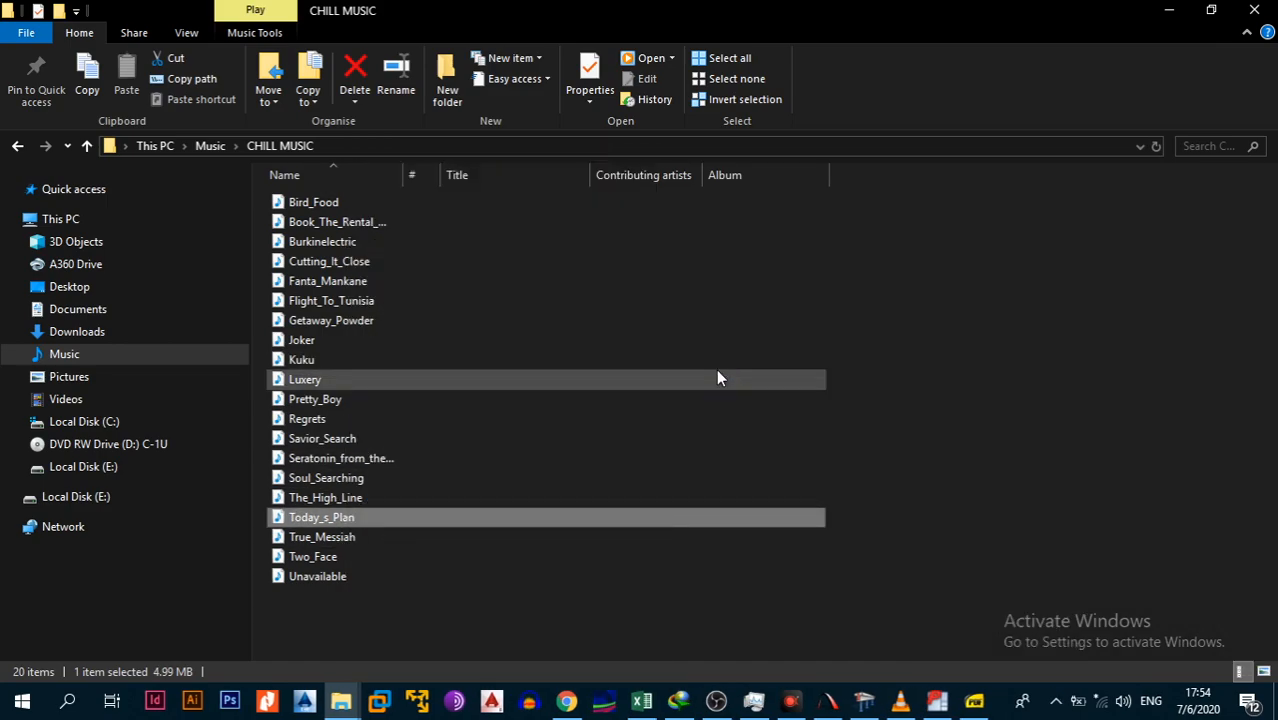
left_click(328, 540)
right_click(328, 540)
mouse_move(591, 325)
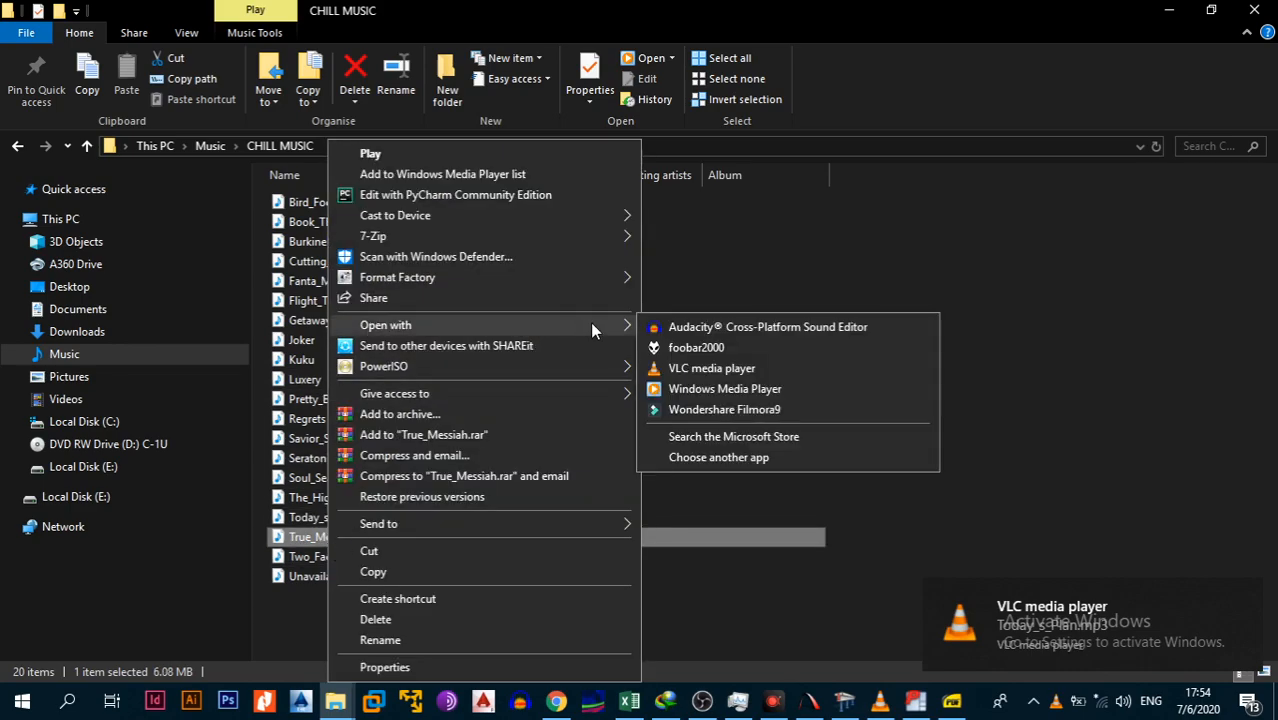
left_click(690, 369)
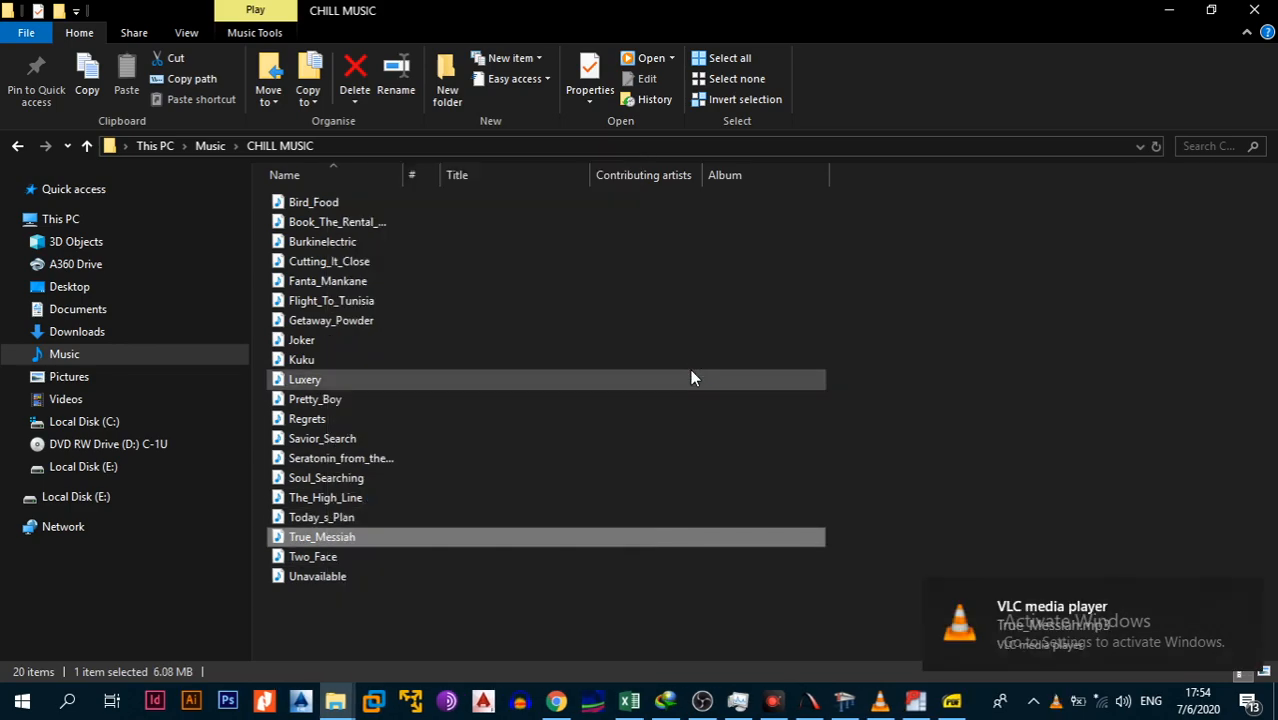
left_click(880, 700)
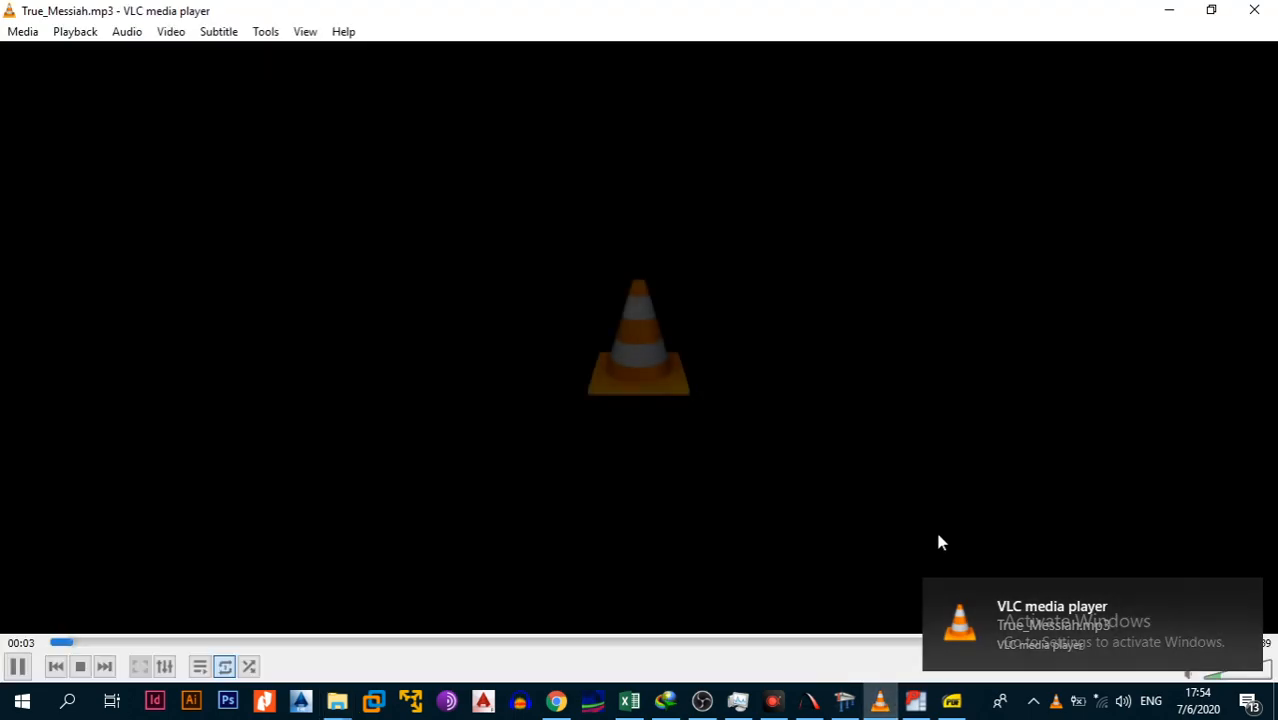
left_click(1183, 19)
Switch to PADDS and inspect the text properties of the SECTION A-A title.
key("alt+Tab")
scroll(864, 310, "down", 3)
scroll(917, 340, "up", 5)
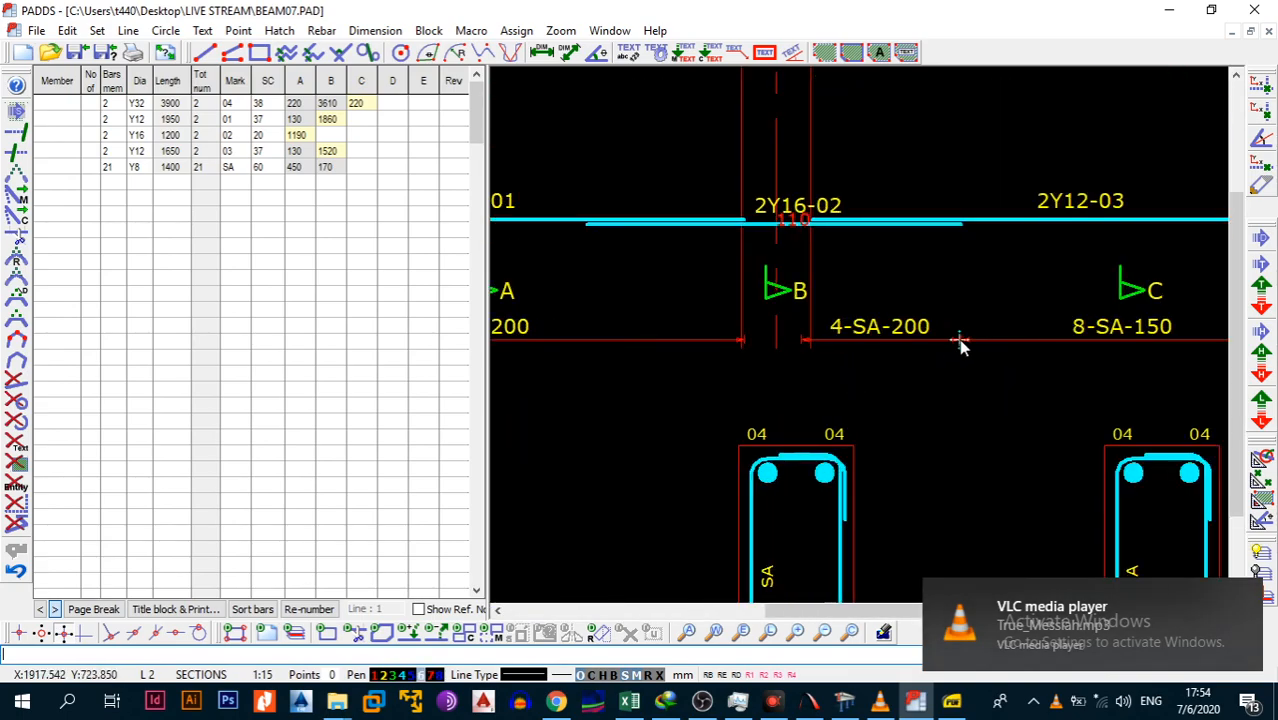
scroll(920, 330, "down", 3)
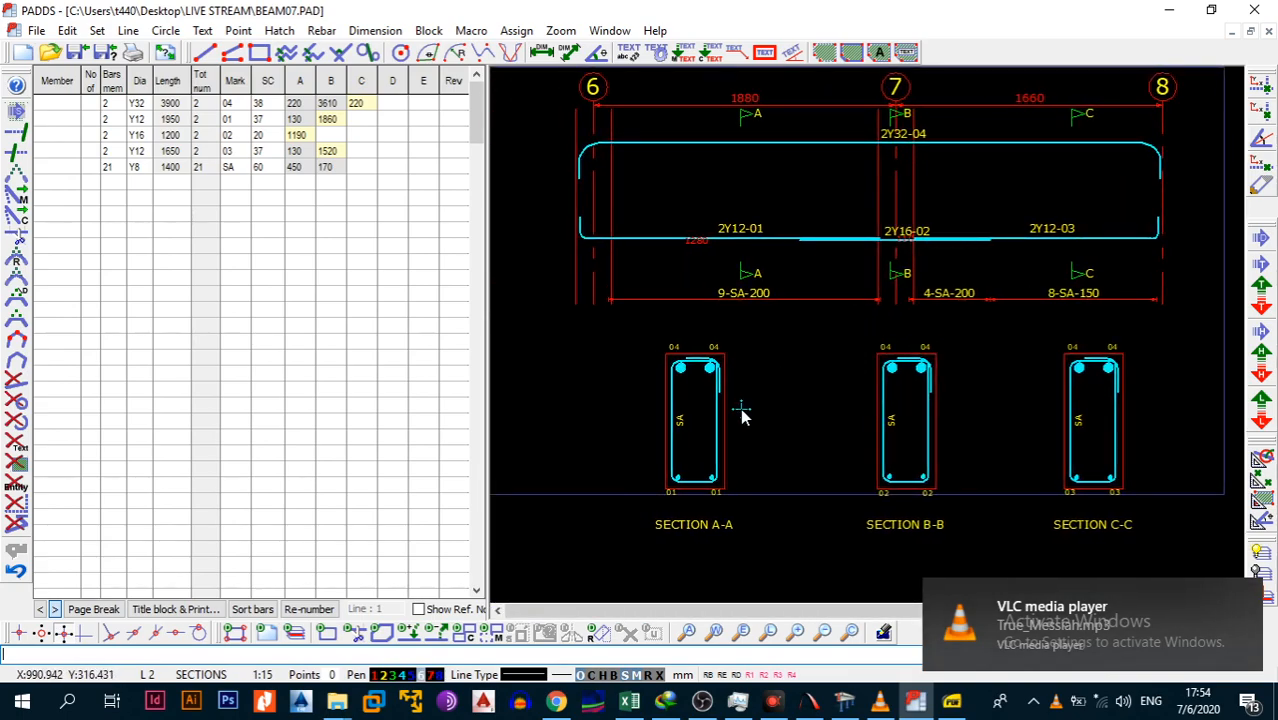
key("alt+e")
key("d")
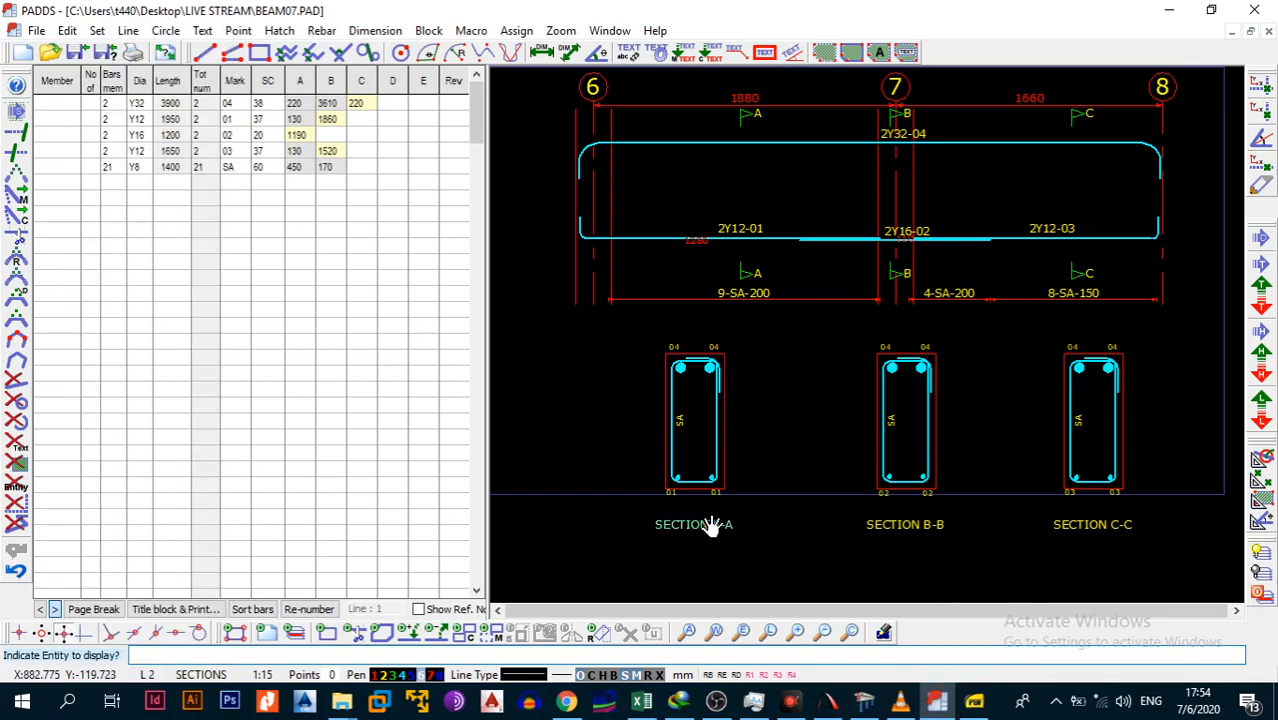
key("Escape")
key("alt+e")
key("i")
left_click(714, 530)
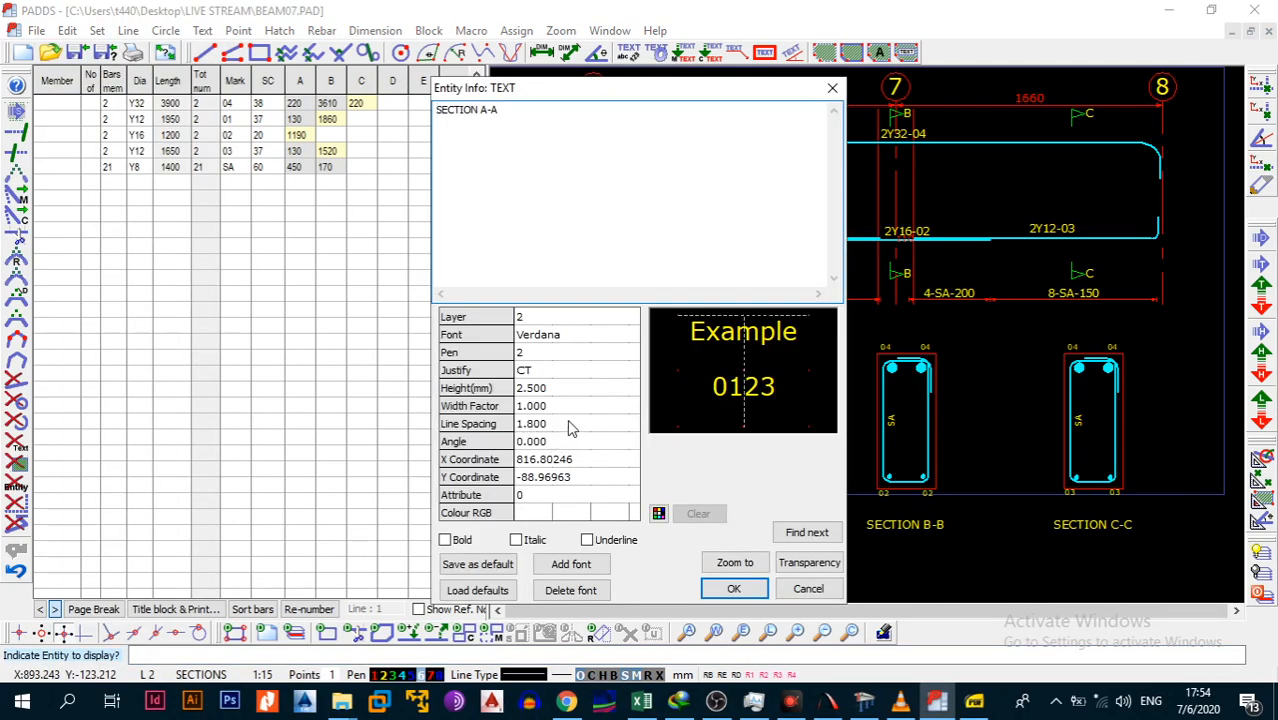
left_click(733, 588)
Apply the elevation's label text style to the bar marks around the three cross-sections and the SA label in Section A-A.
key("alt+t")
key("e")
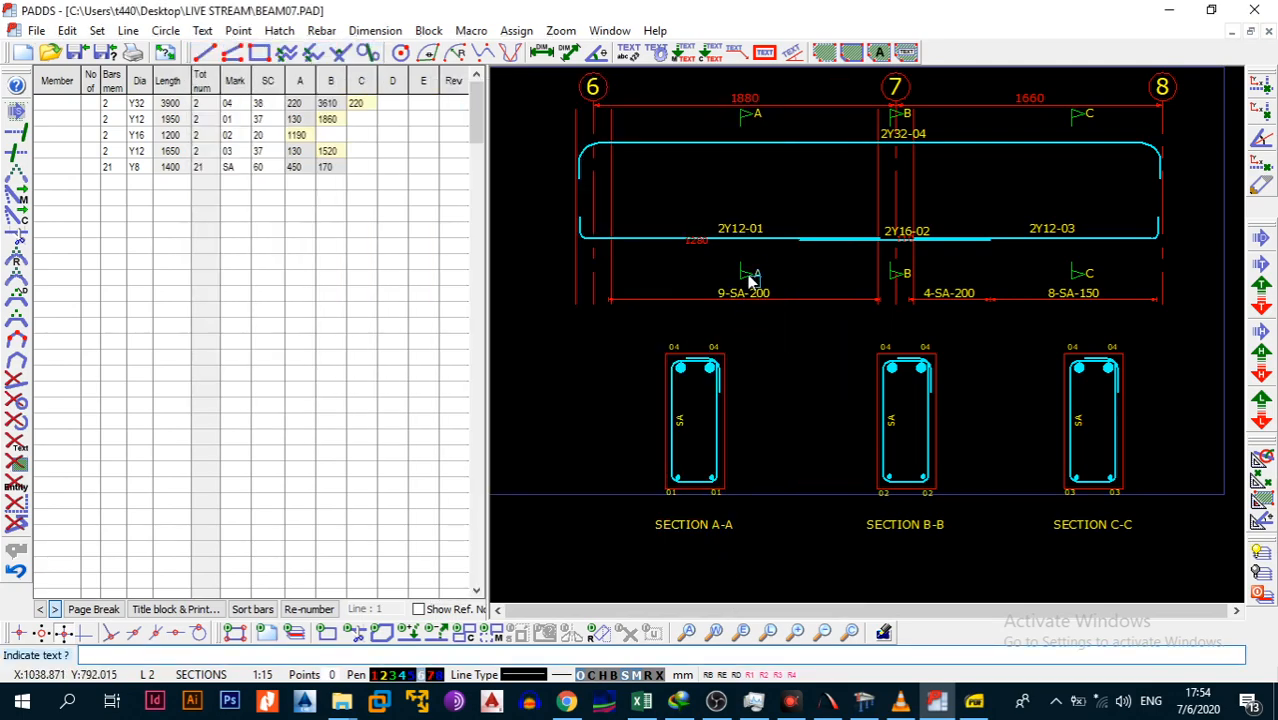
right_click(738, 212)
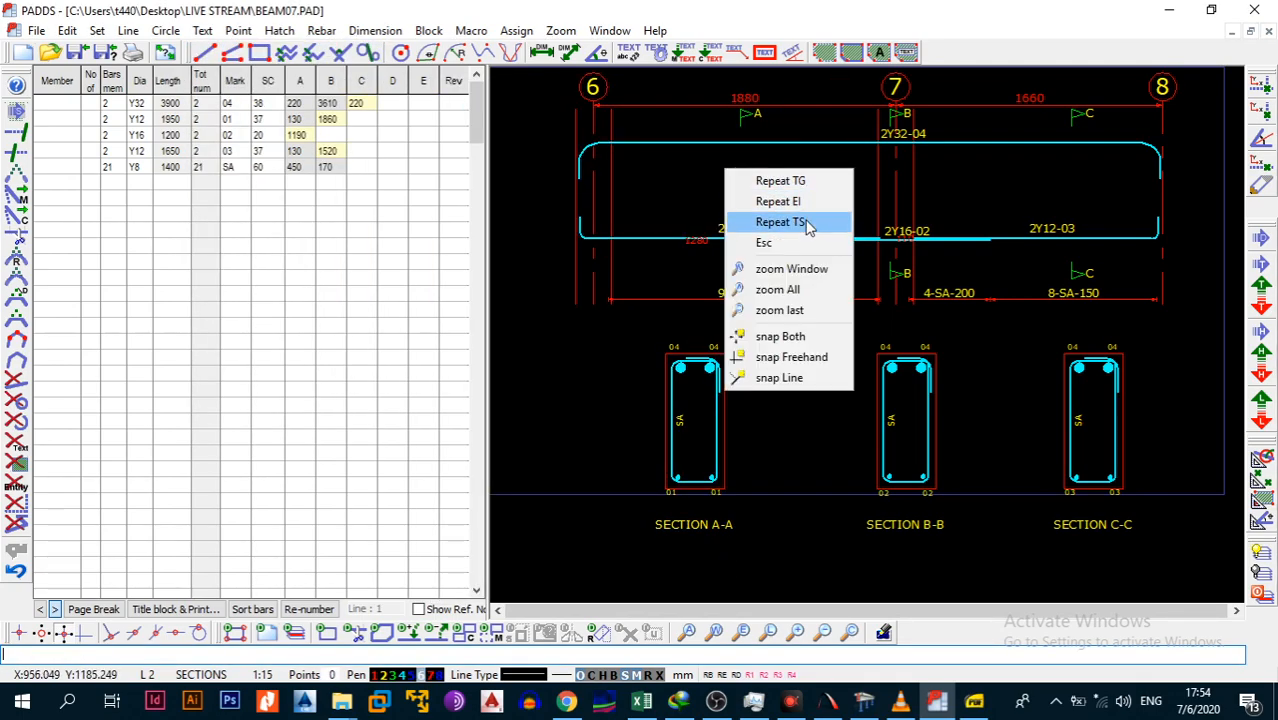
left_click(800, 222)
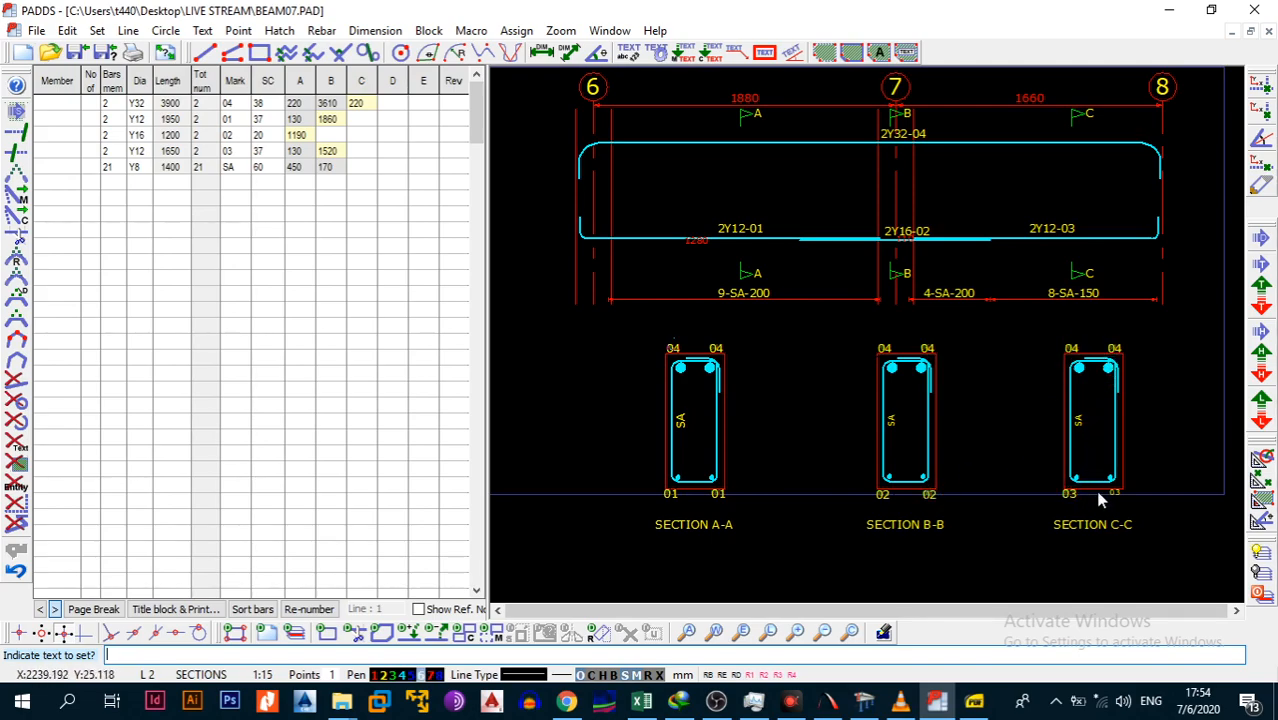
key("Escape")
Erase the stray 1280 dimension text overlapping the bottom bar near the 2Y12-01 label.
scroll(1075, 362, "down", 1)
scroll(680, 417, "up", 2)
left_click_drag(860, 332, 861, 424)
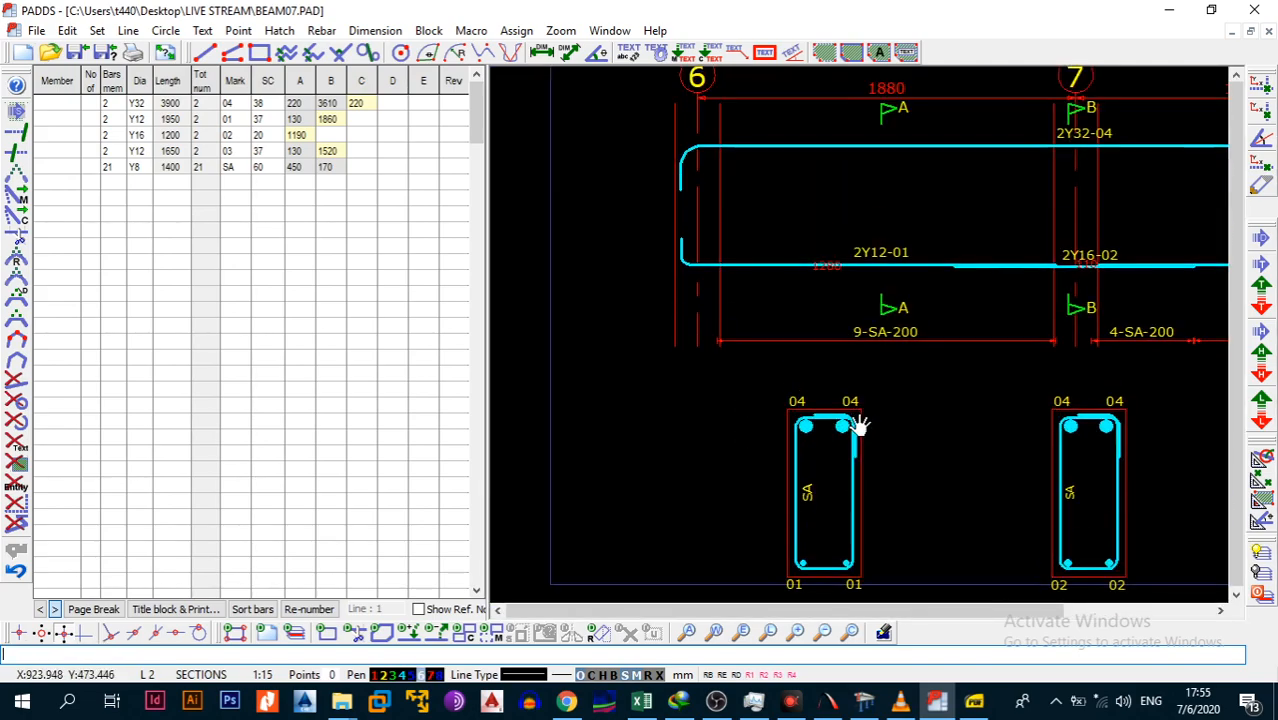
scroll(863, 412, "down", 2)
middle_click_drag(925, 352, 721, 302)
scroll(704, 393, "down", 1)
middle_click_drag(782, 415, 784, 427)
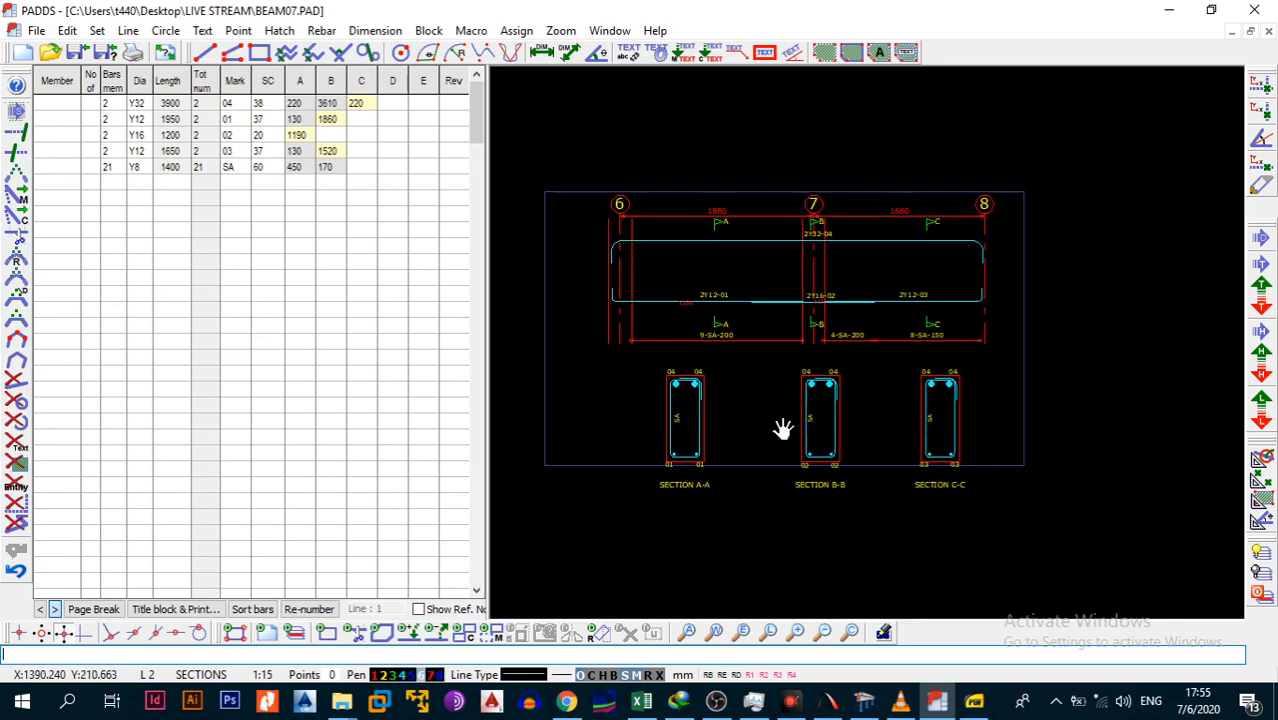
scroll(785, 423, "up", 4)
scroll(800, 350, "down", 3)
scroll(670, 297, "up", 4)
scroll(700, 300, "up", 1)
scroll(718, 360, "up", 2)
key("alt+e")
key("e")
left_click(739, 358)
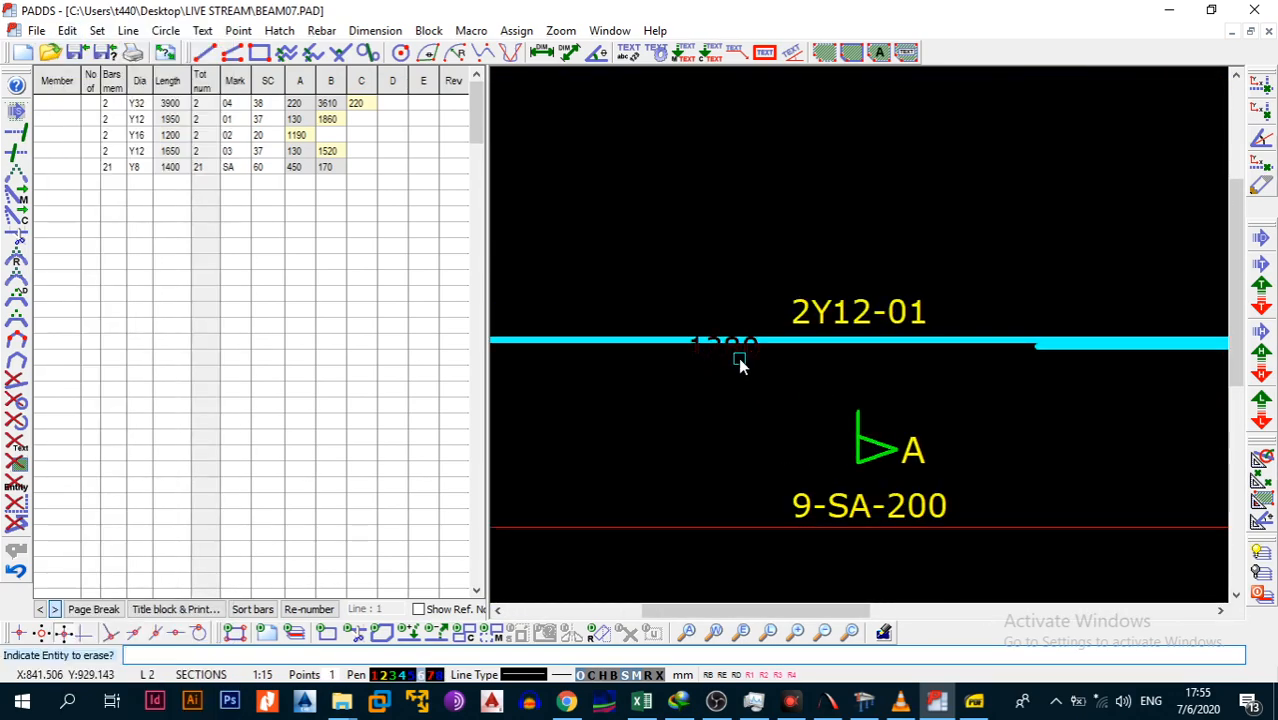
key("Escape")
Set the inner column-face line beside grid 6 to pen 6 and the C-HIDDEN line style.
scroll(756, 420, "down", 4)
middle_click_drag(810, 360, 734, 294)
mouse_move(874, 388)
middle_mouse_down()
mouse_move(840, 365)
mouse_move(804, 365)
mouse_move(886, 420)
middle_mouse_up()
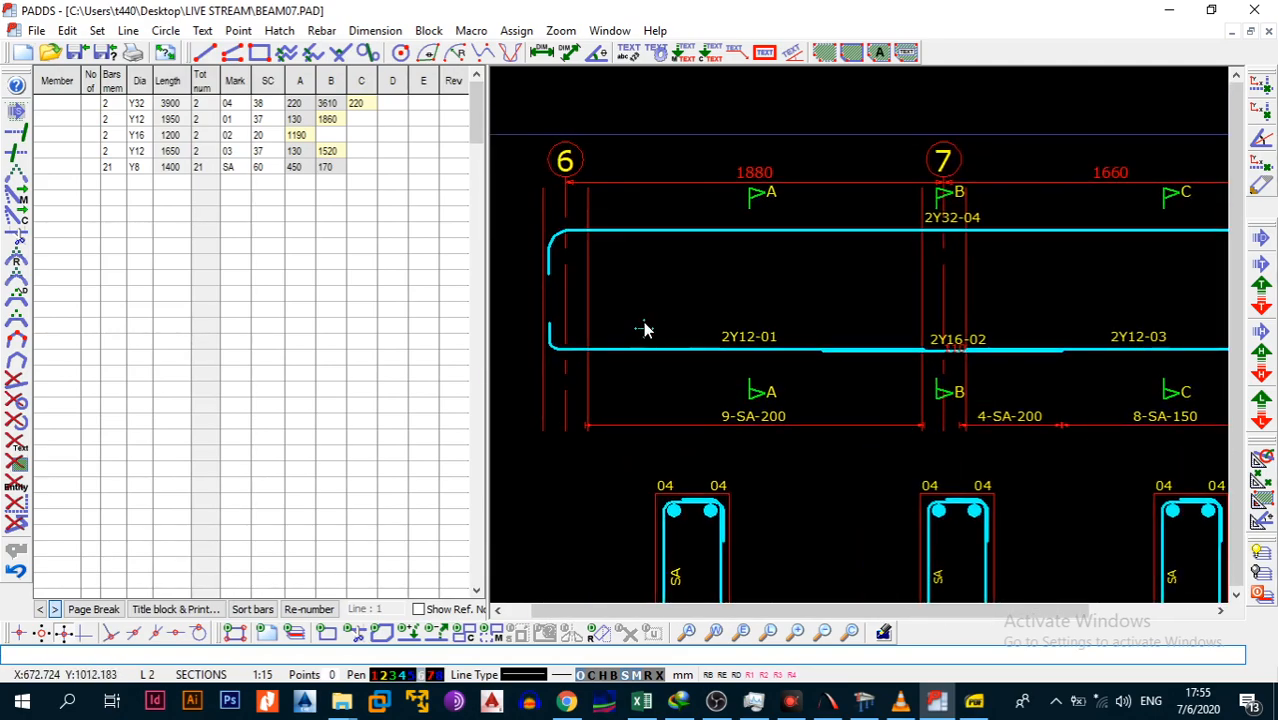
key("alt+e")
key("i")
left_click(587, 277)
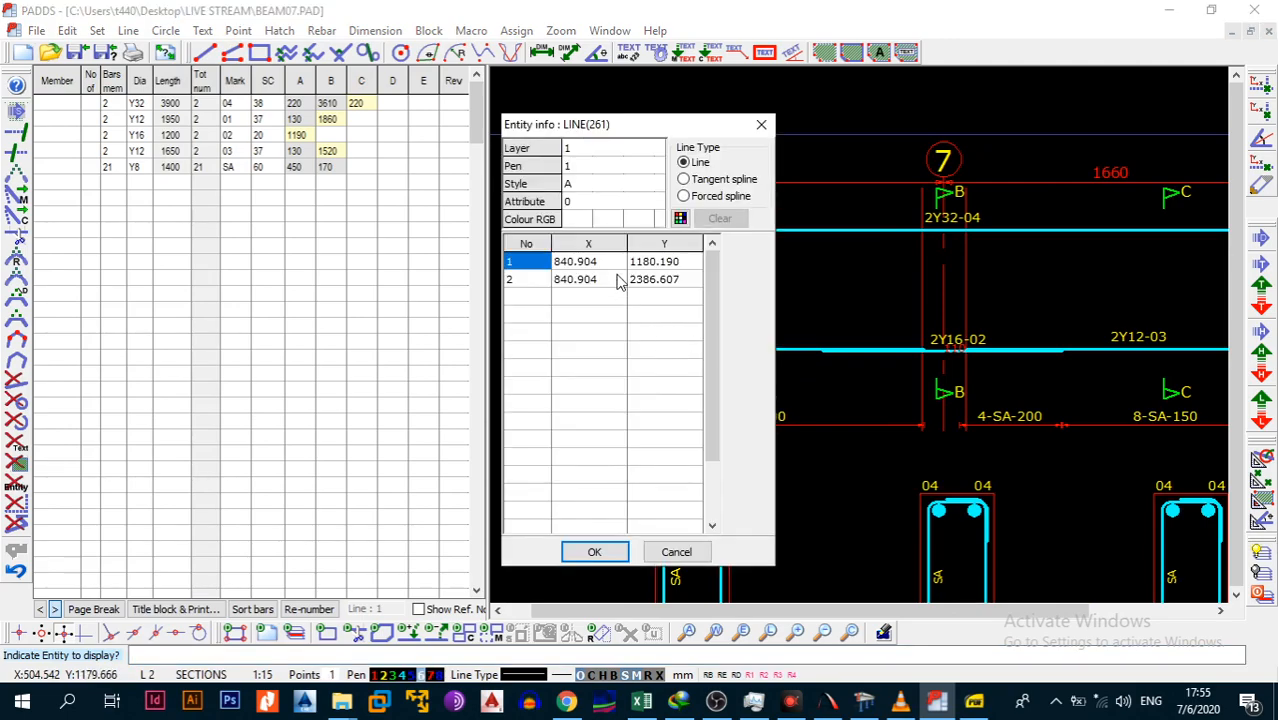
left_click(611, 190)
left_click(652, 165)
left_click(659, 166)
left_click_drag(653, 195, 650, 215)
left_click(643, 197)
left_click(590, 185)
left_click(656, 184)
scroll(650, 200, "down", 2)
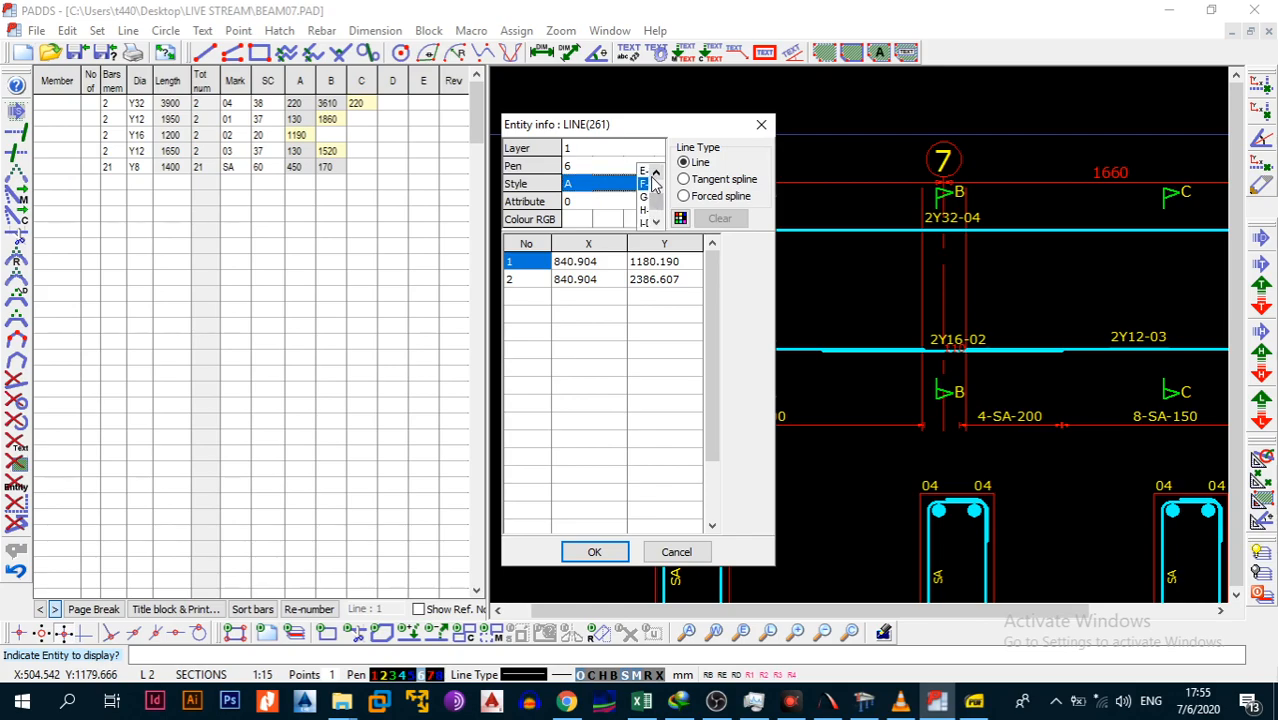
left_click(647, 173)
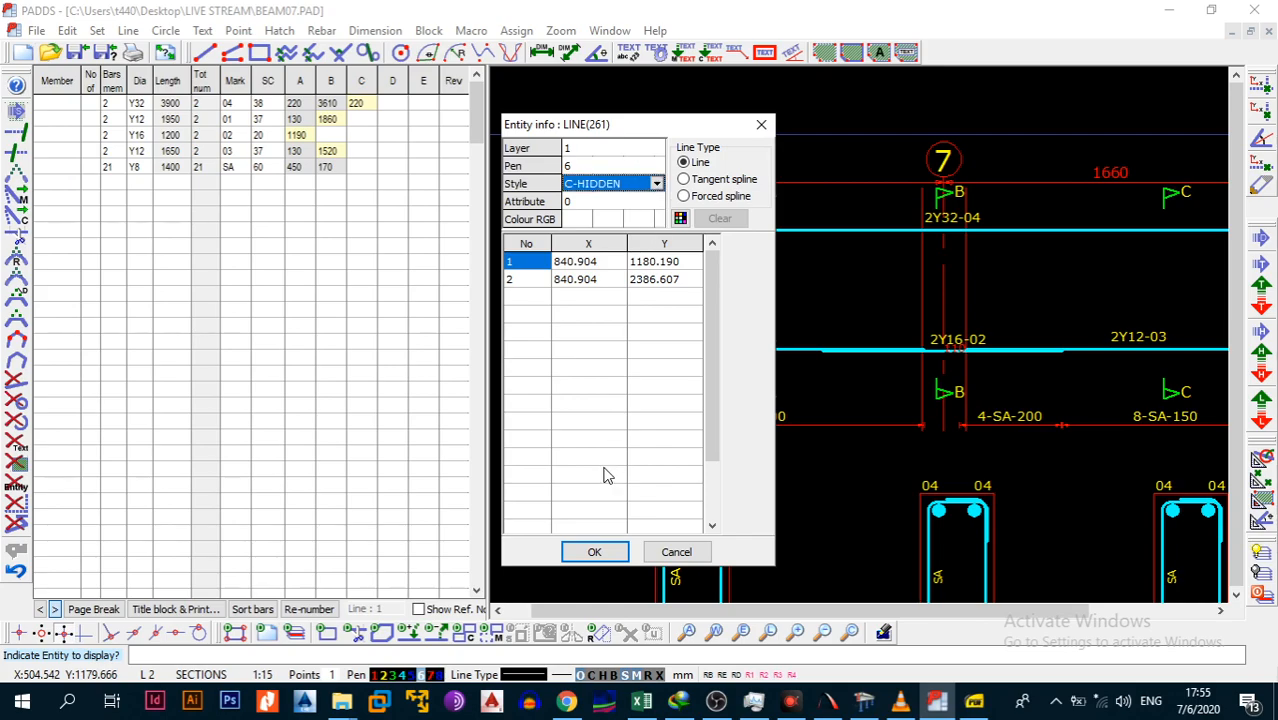
left_click(603, 553)
Copy the hidden line style to the outer column face at grid 6, both column faces at grid 7 and the line at grid 8.
key("alt+l")
key("g")
left_click(589, 294)
key("alt+l")
key("s")
left_click(542, 290)
left_click(921, 262)
left_click(965, 278)
middle_click_drag(1091, 296, 685, 222)
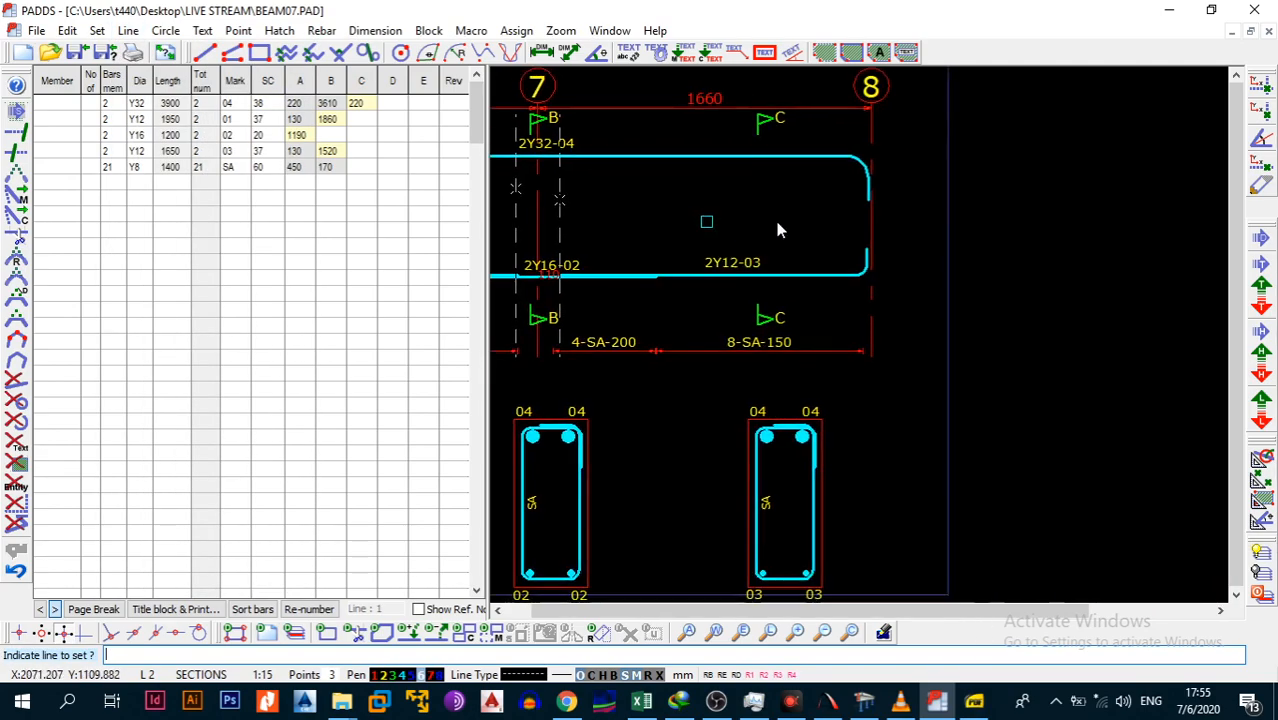
left_click(872, 220)
scroll(872, 222, "down", 3)
key("Escape")
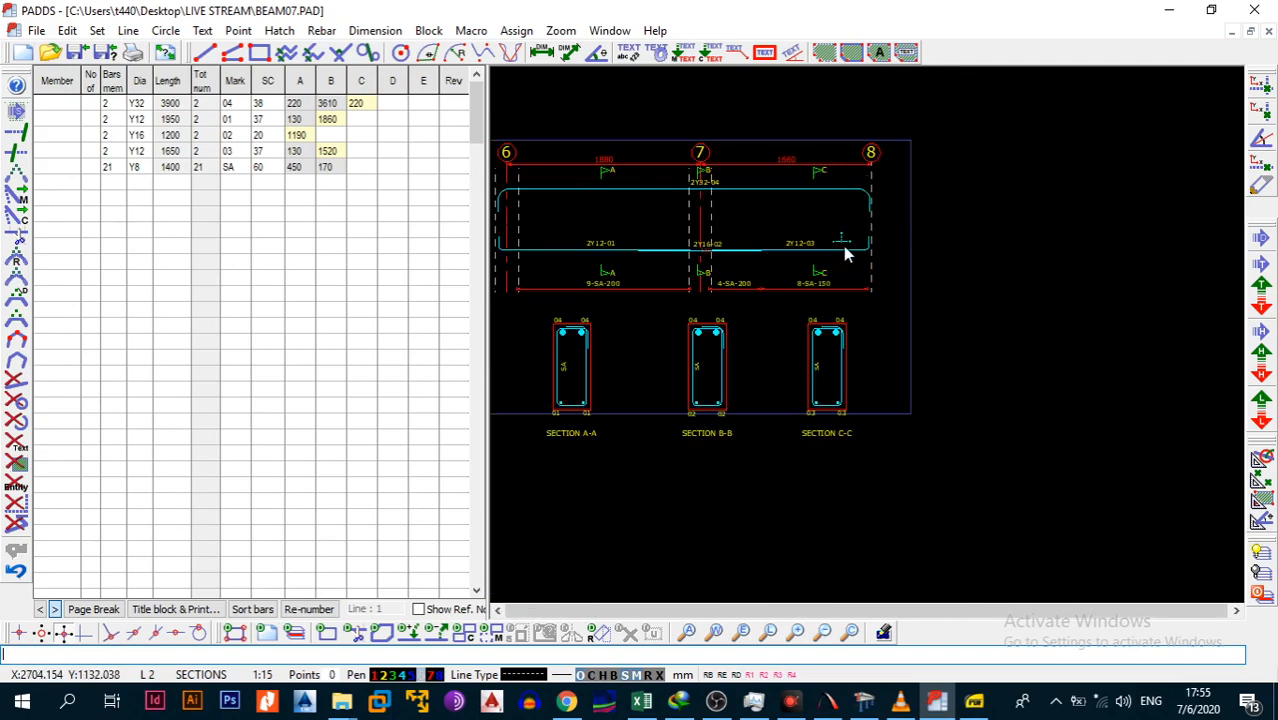
scroll(876, 255, "up", 3)
left_click(910, 229)
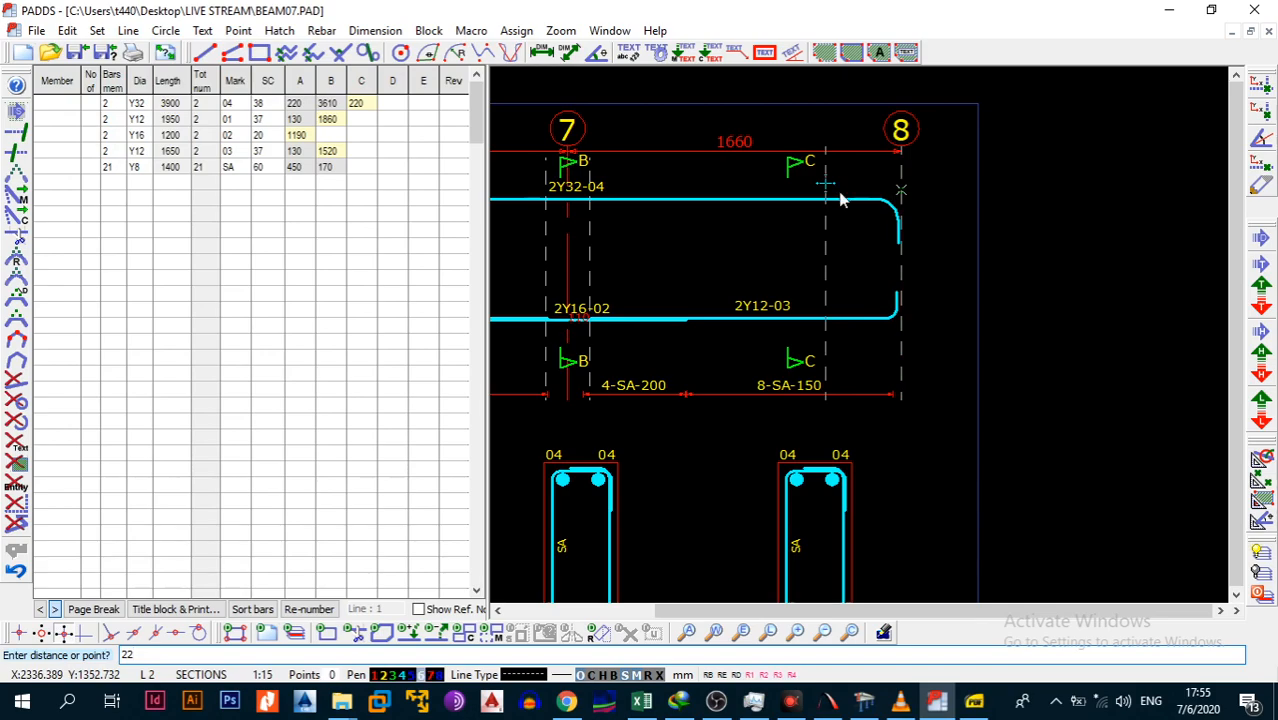
type("22")
key("Return")
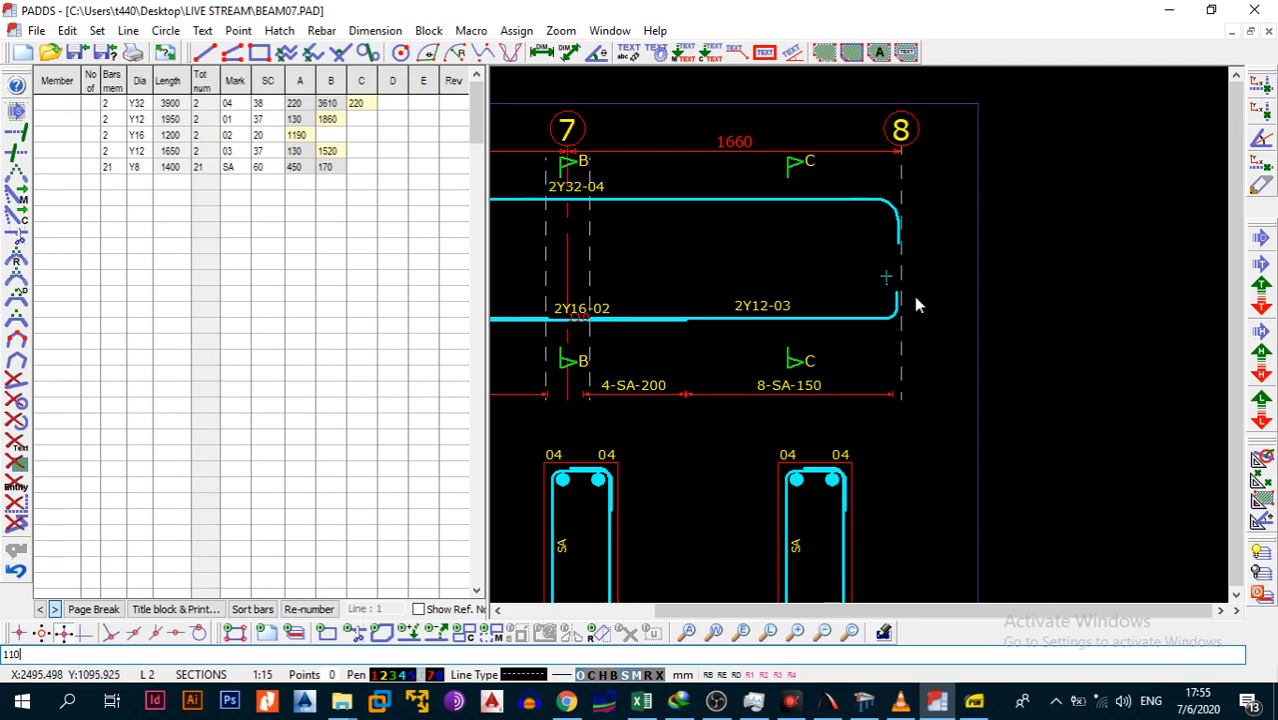
scroll(880, 286, "down", 2)
right_click(835, 278)
left_click(899, 294)
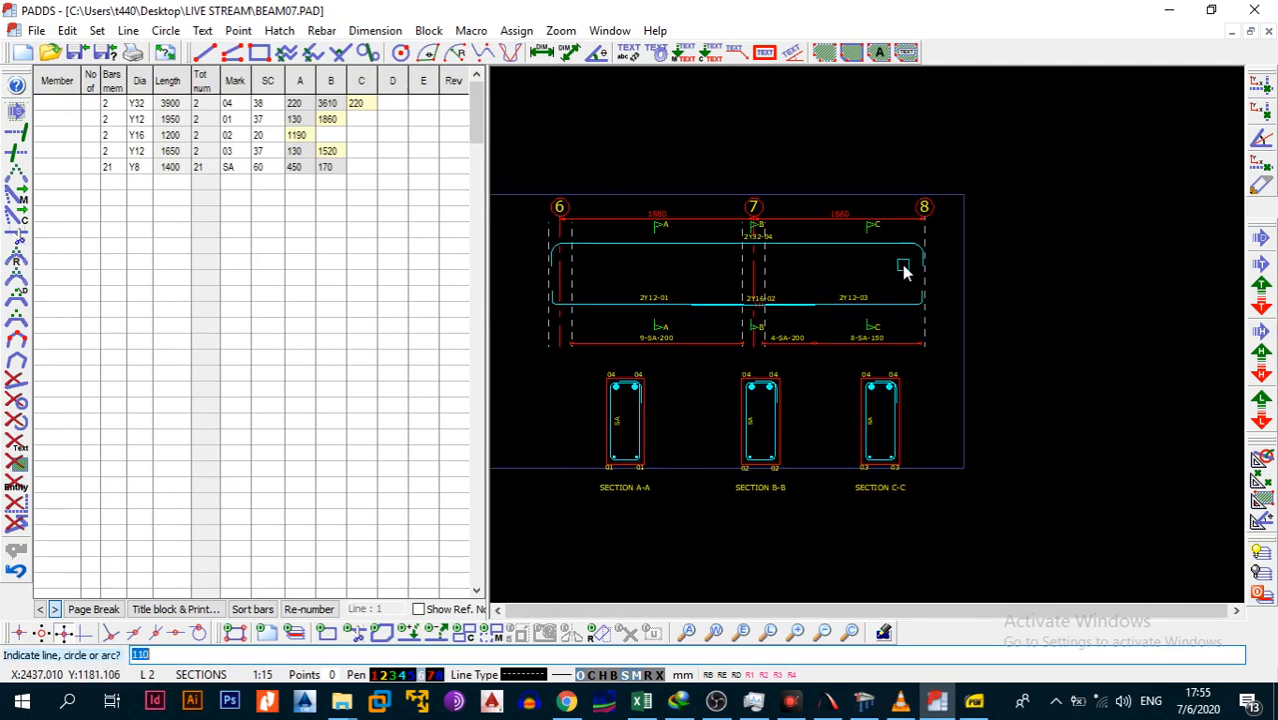
left_click(929, 240)
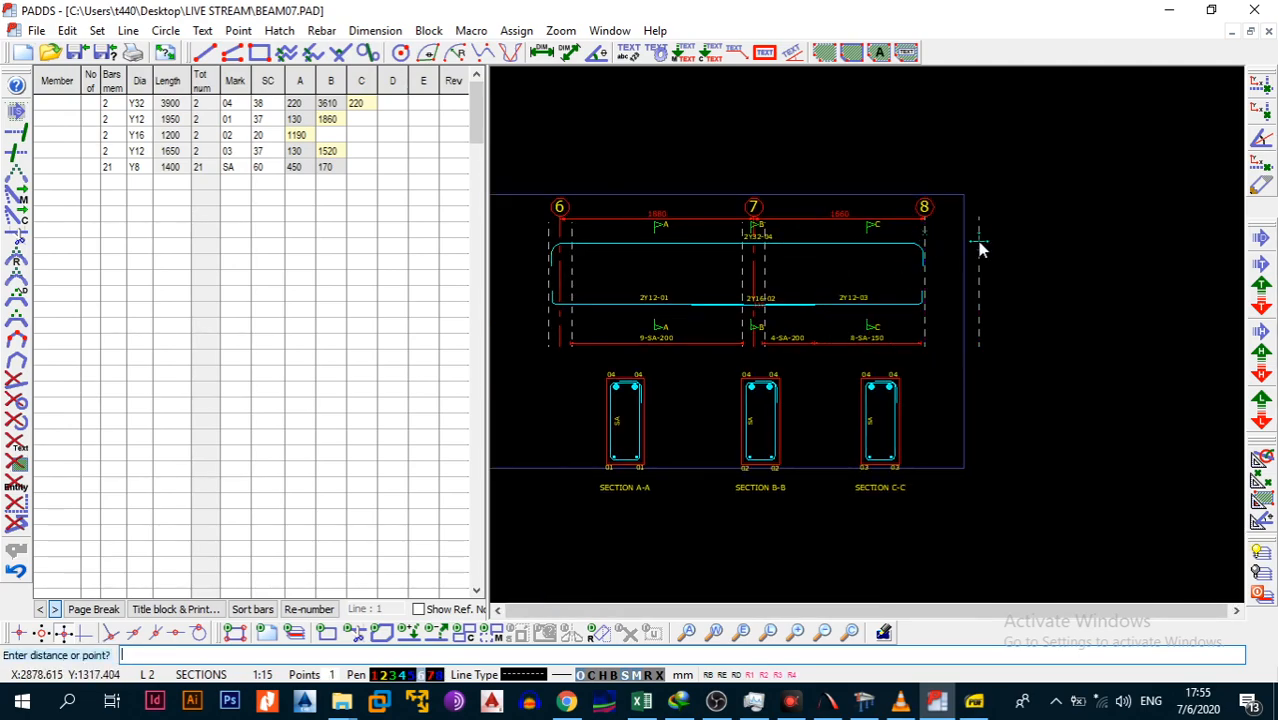
key("Escape")
Make layer 1, ELEVATIONS, the current layer.
scroll(940, 257, "up", 2)
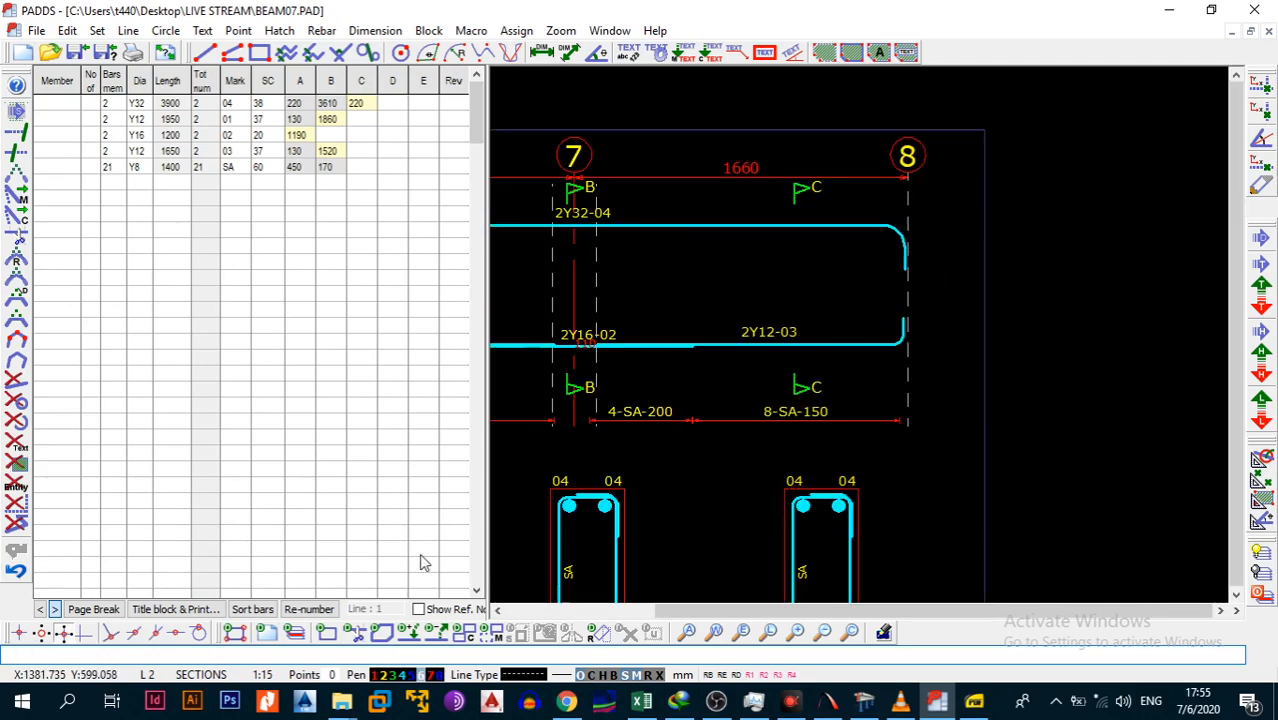
left_click(152, 676)
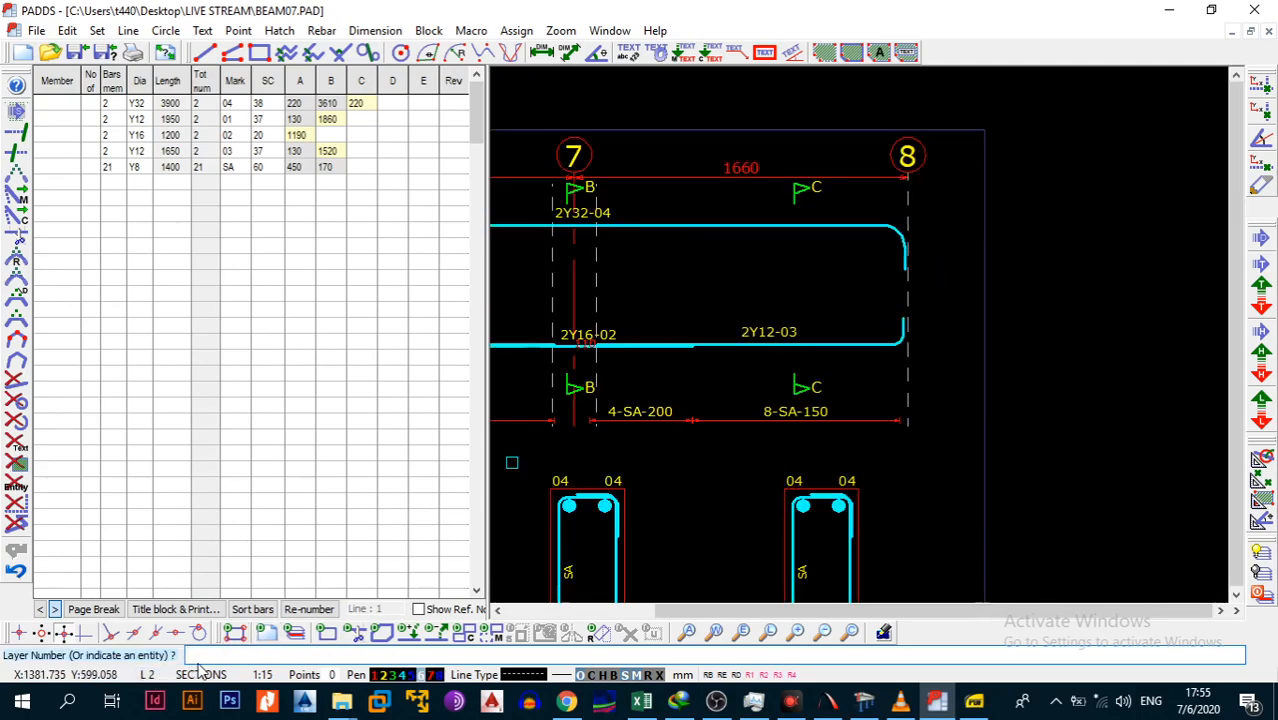
type("1")
key("Return")
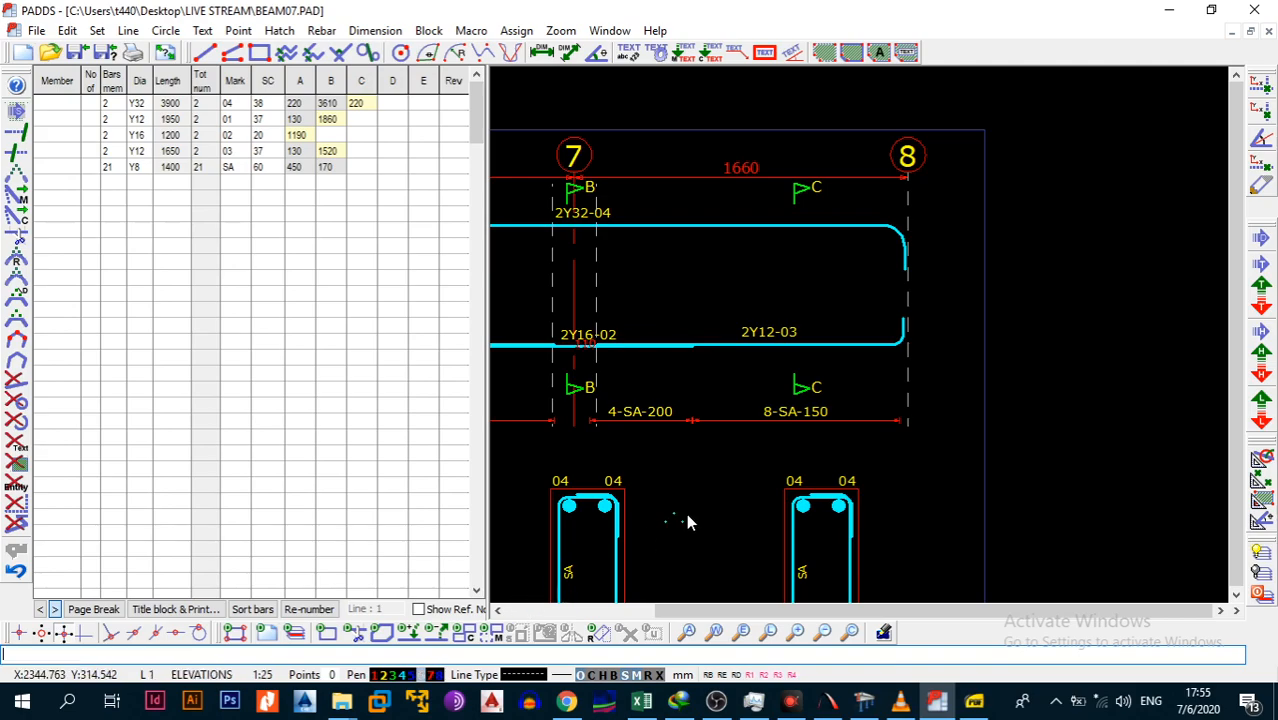
Create parallel lines 110 mm away on both sides of the line at grid 8 as column faces.
key("alt+l")
key("p")
left_click(908, 207)
key("Escape")
key("alt+l")
key("p")
left_click(907, 210)
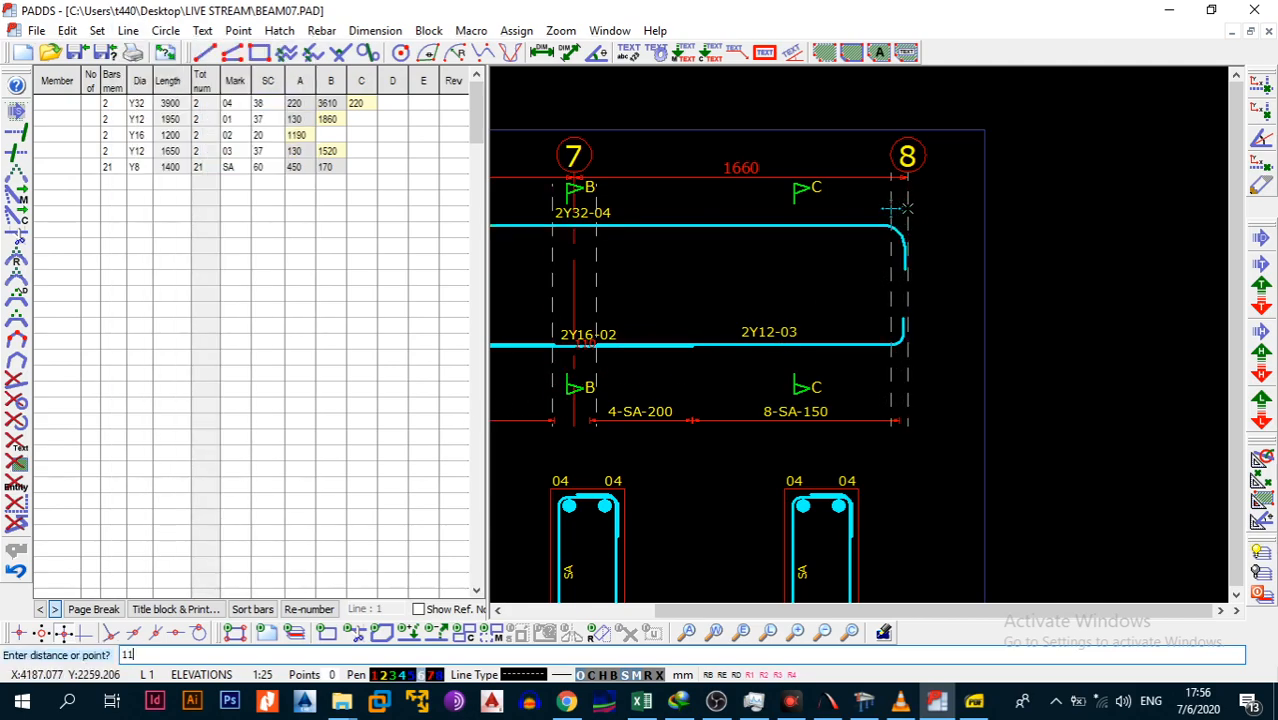
key("Return")
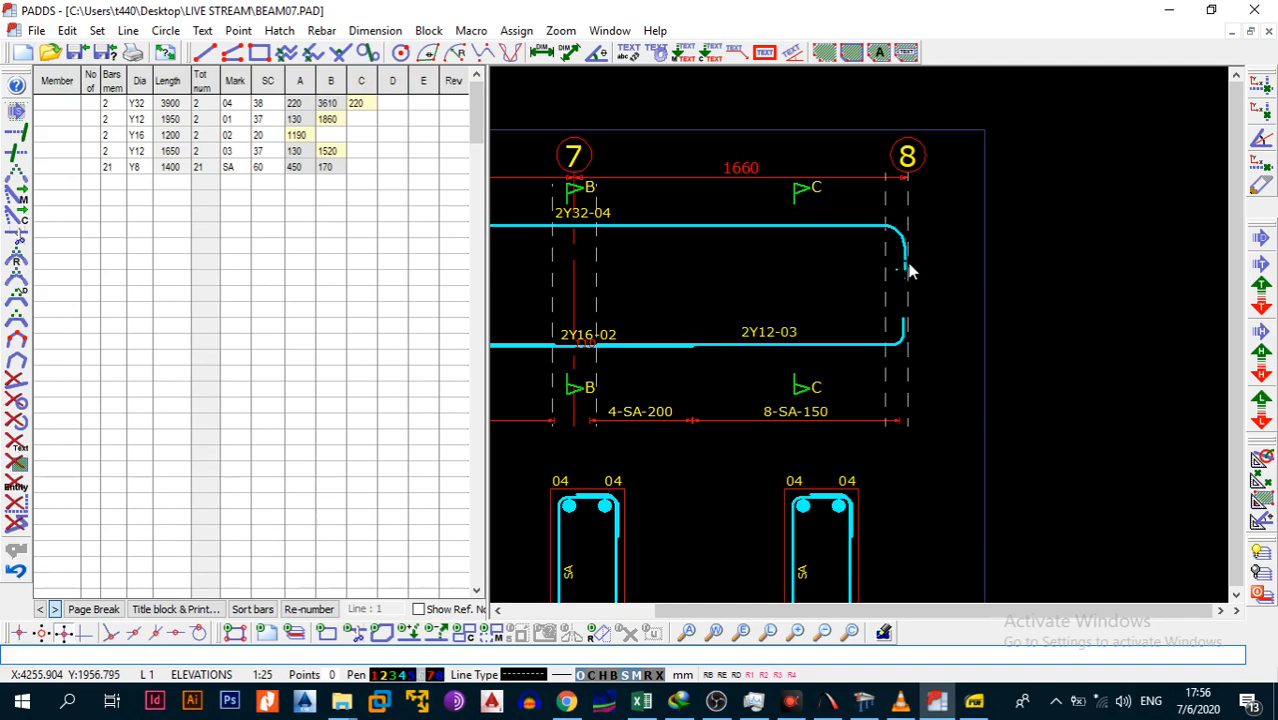
right_click(926, 250)
left_click(926, 250)
left_click(927, 216)
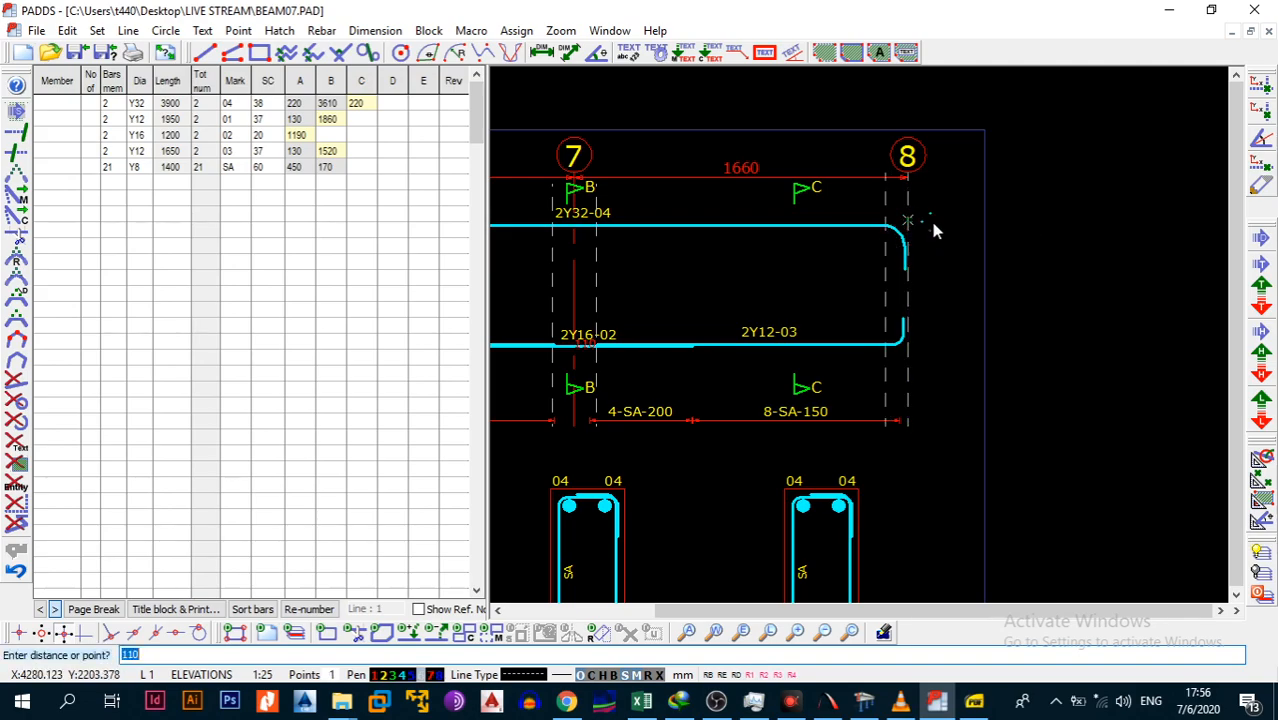
scroll(930, 278, "down", 2)
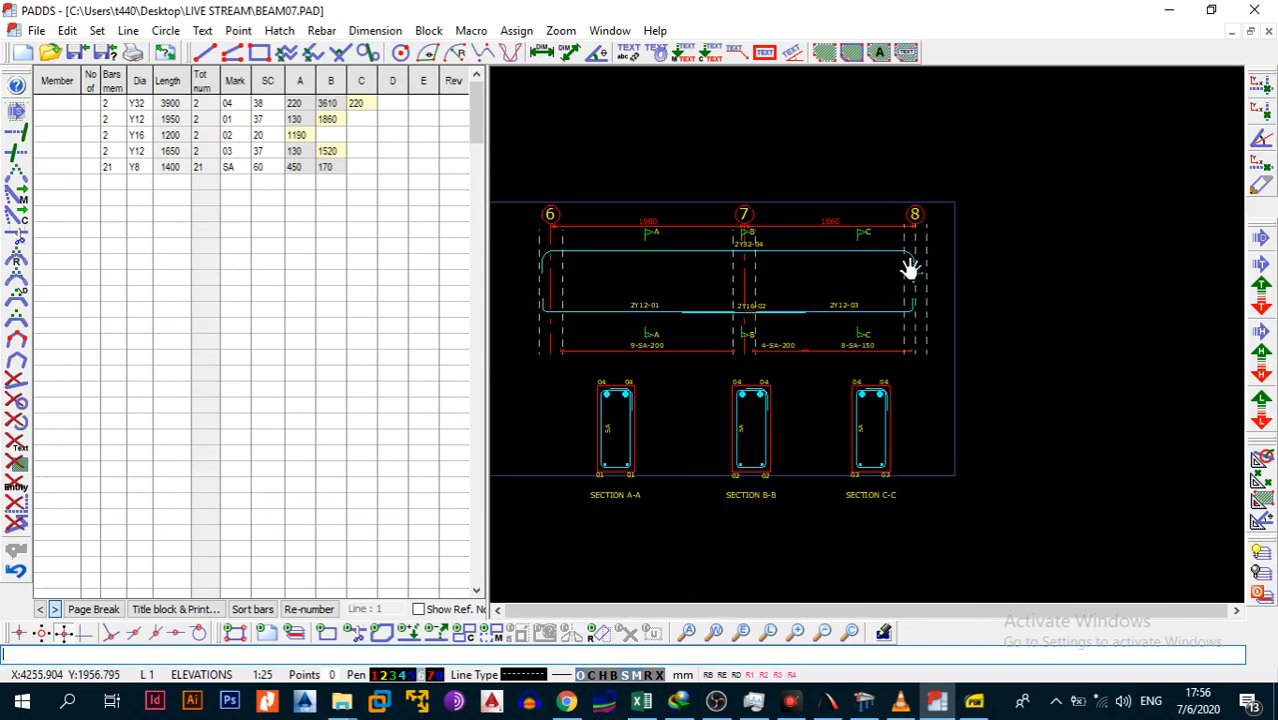
Apply the red centre-line style used by the other grid lines to the line at grid 8.
scroll(910, 268, "up", 2)
left_click(128, 30)
left_click(160, 48)
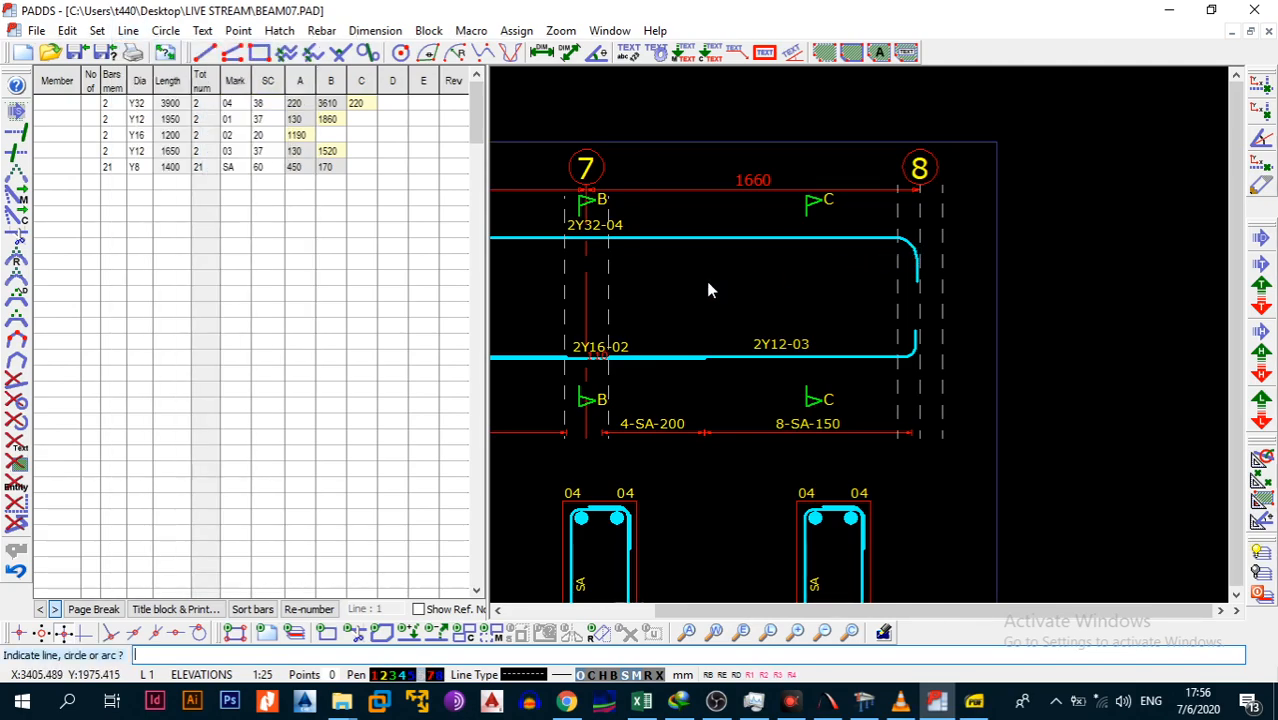
key("alt+l")
key("s")
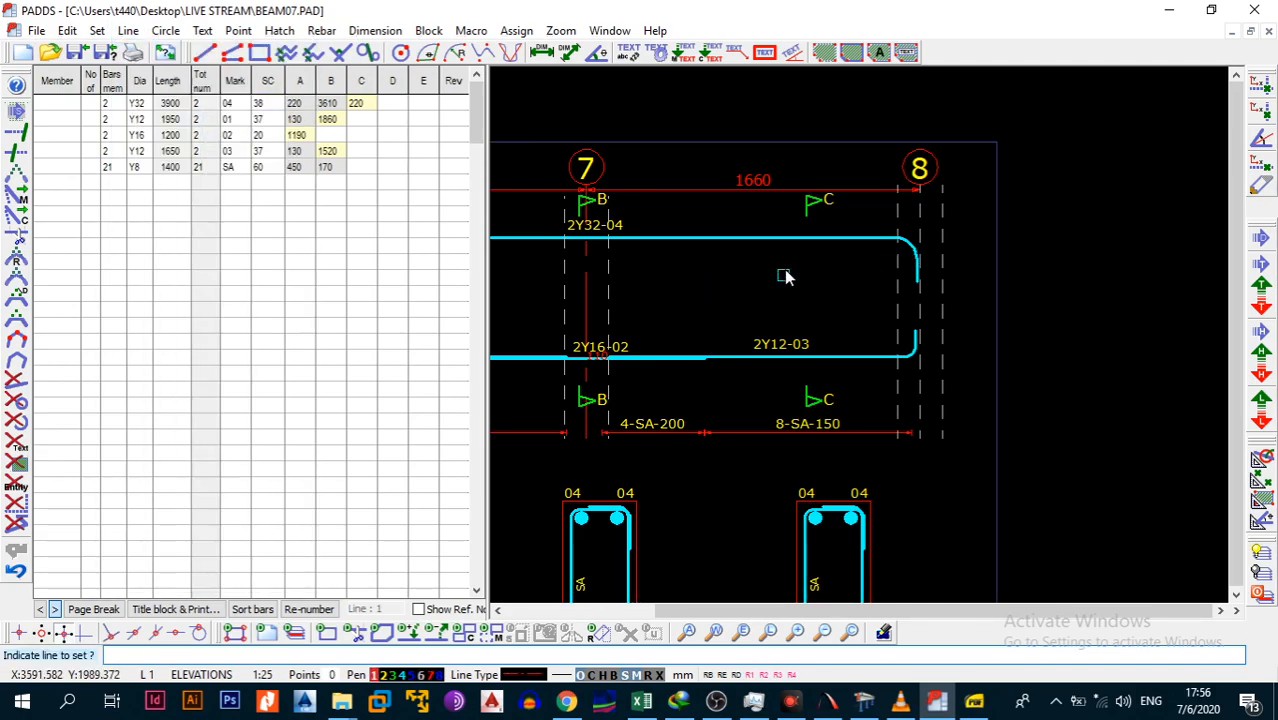
left_click(920, 226)
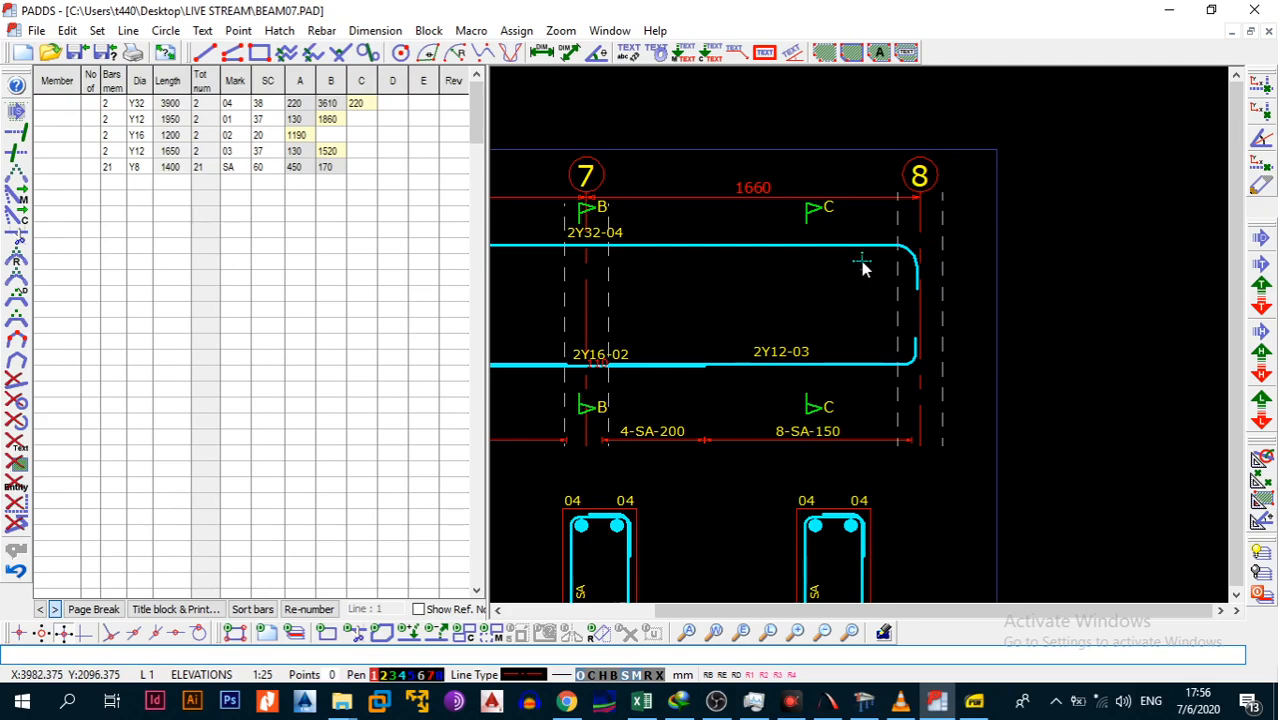
Look over the beam elevation between grids 6 and 8 and the sections beneath it.
scroll(880, 272, "down", 1)
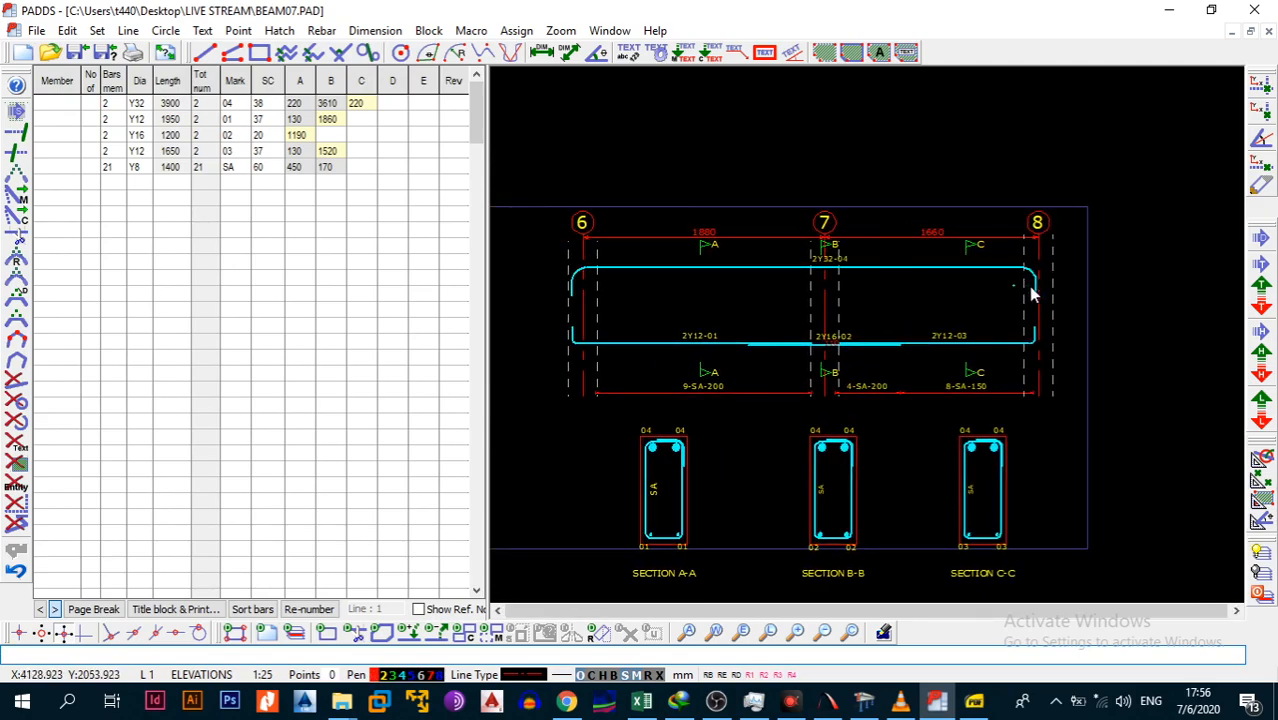
scroll(930, 300, "up", 1)
scroll(930, 303, "down", 1)
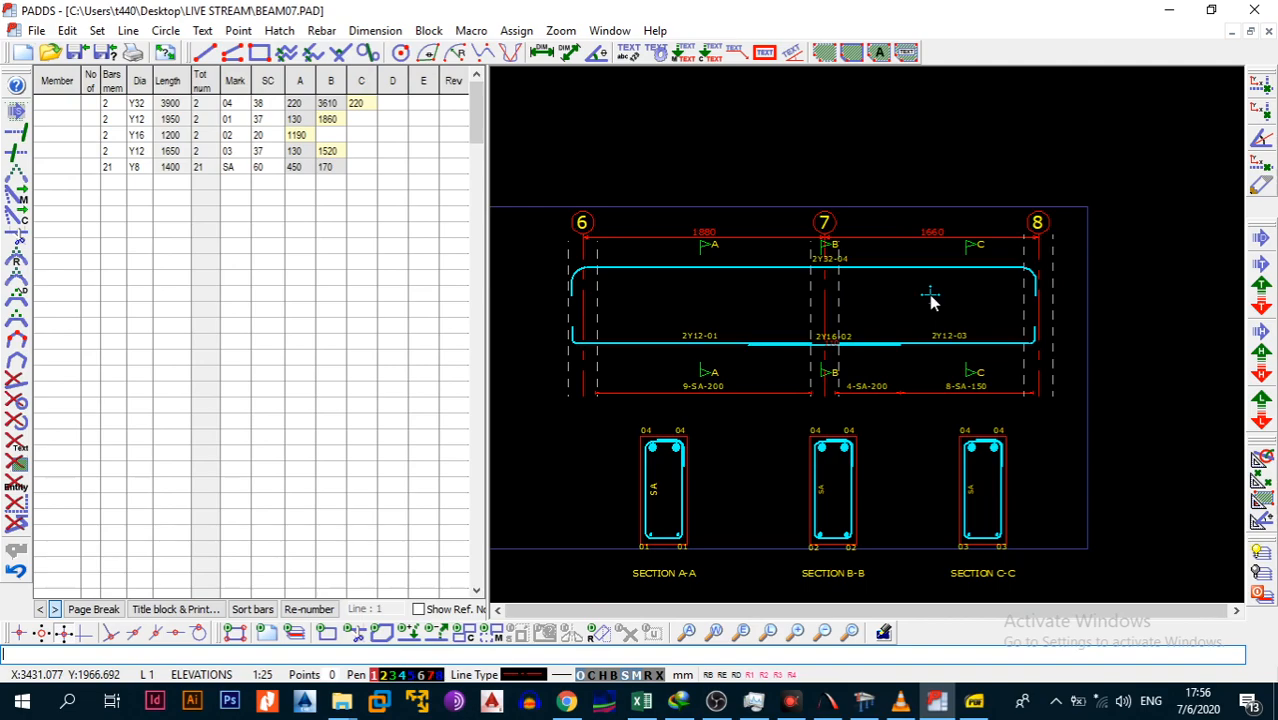
scroll(930, 300, "up", 2)
scroll(930, 300, "down", 3)
scroll(930, 300, "up", 2)
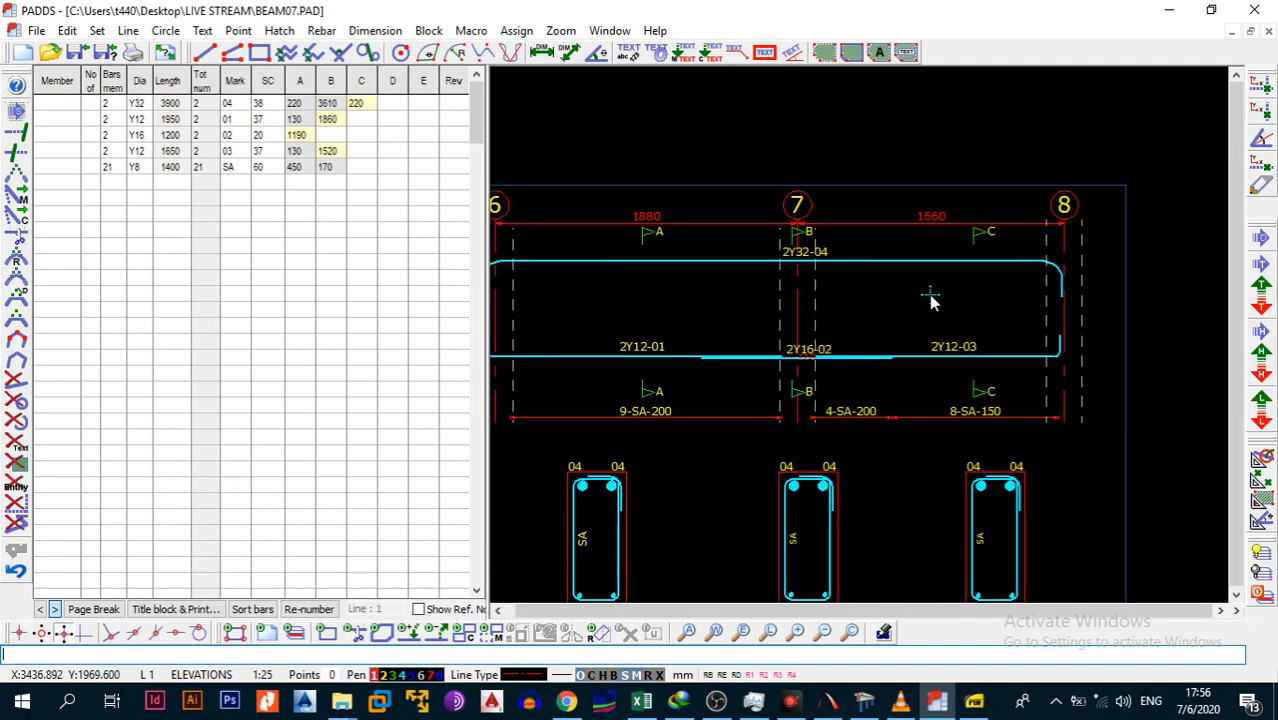
middle_click_drag(928, 296, 928, 302)
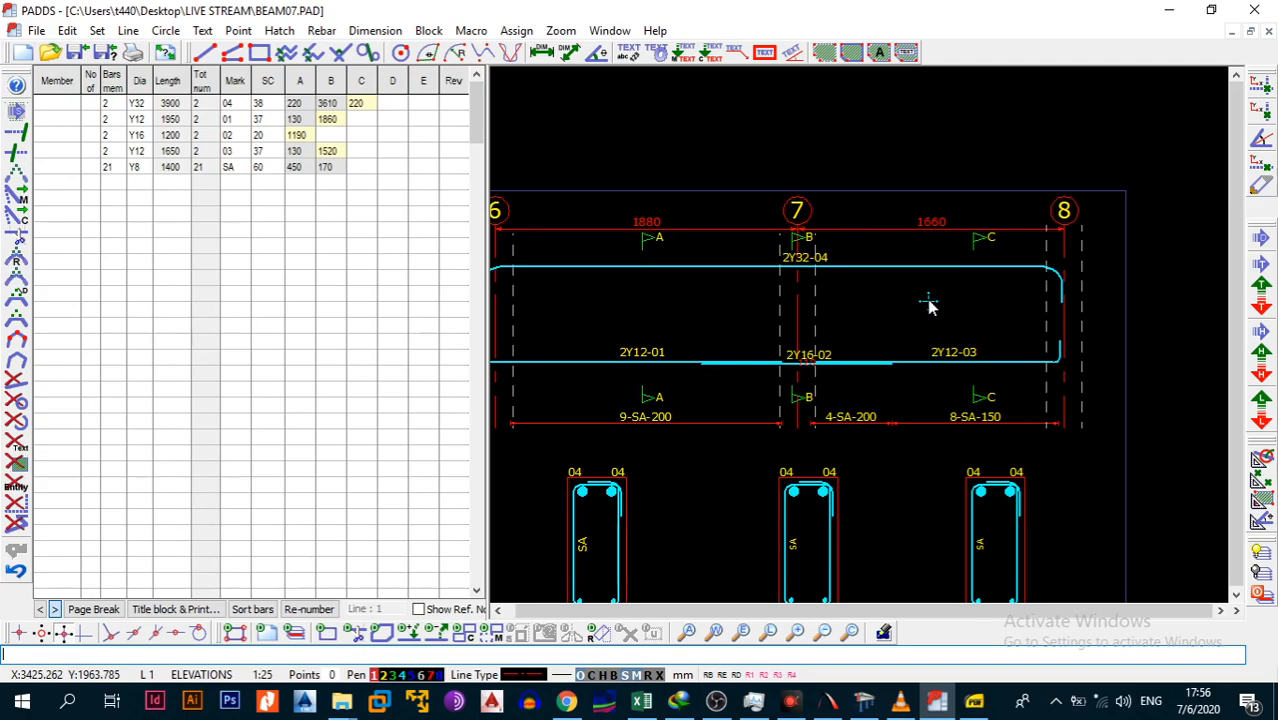
middle_click_drag(916, 300, 960, 321)
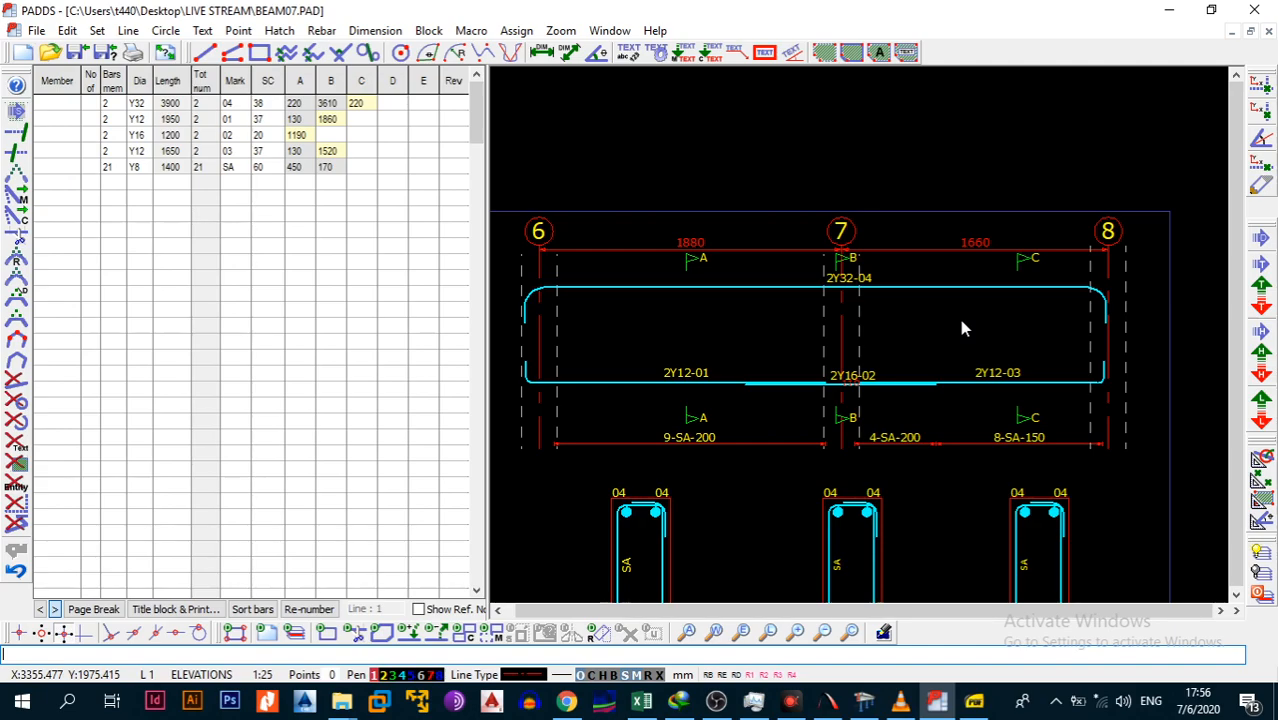
mouse_move(961, 321)
middle_mouse_down()
mouse_move(943, 323)
mouse_move(993, 320)
mouse_move(970, 339)
mouse_move(1005, 348)
middle_mouse_up()
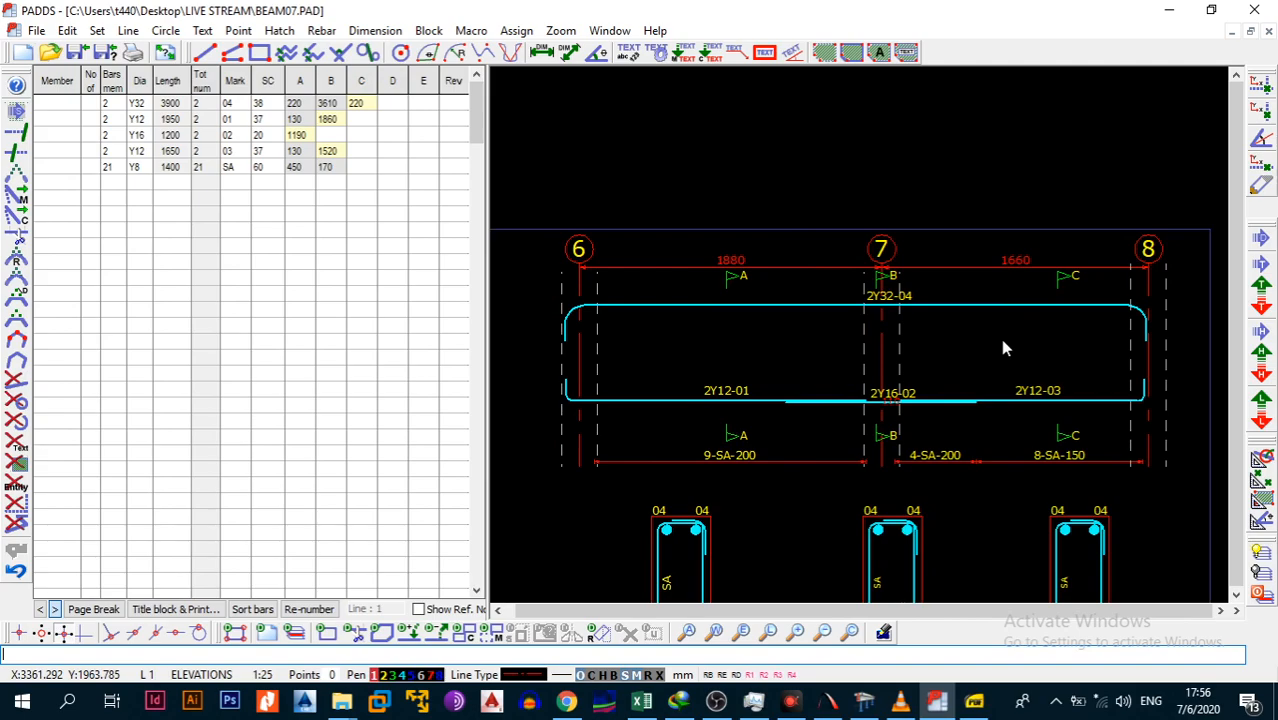
scroll(1004, 340, "up", 1)
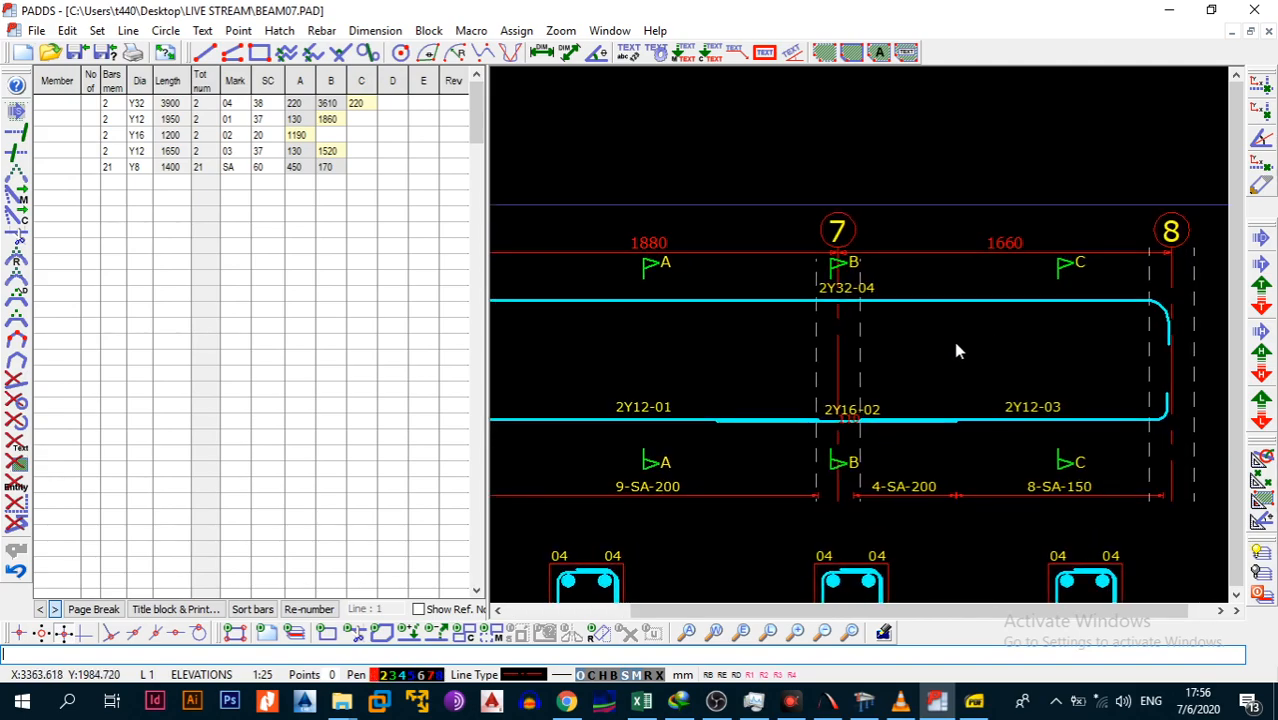
scroll(950, 344, "down", 2)
scroll(935, 345, "up", 1)
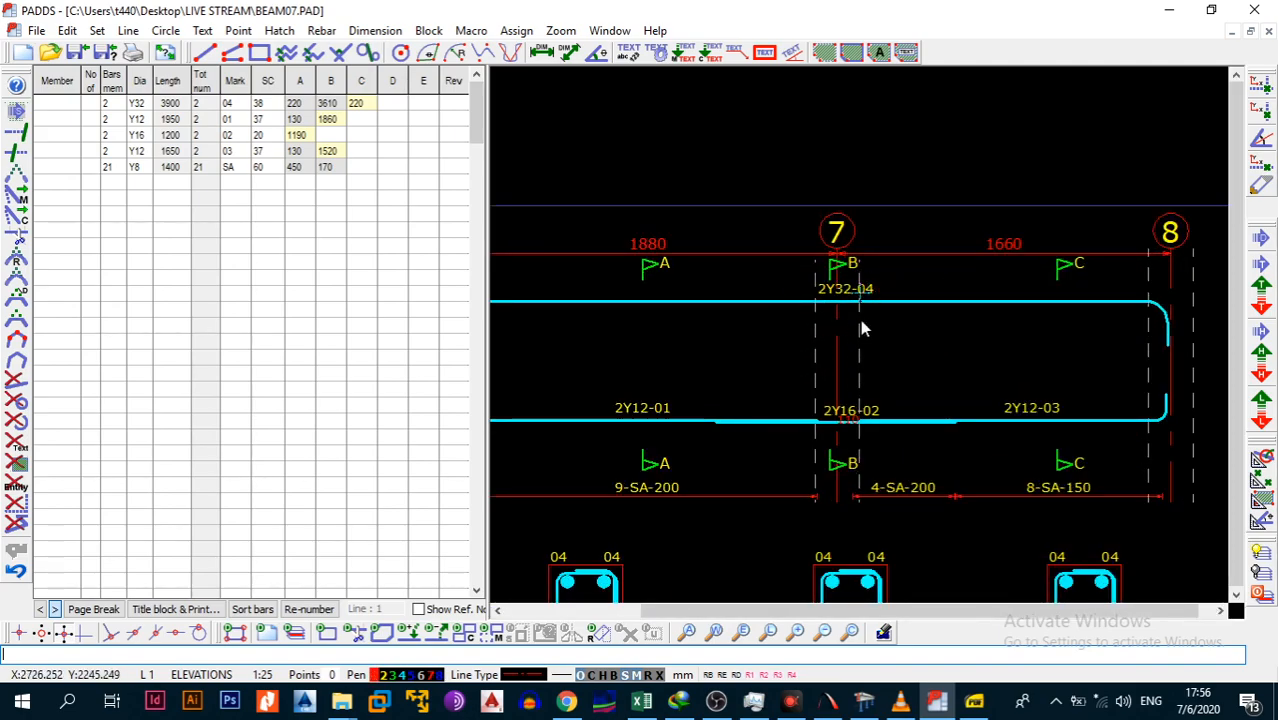
Copy the red dimension line style to the section marks A, B and C above the beam.
middle_click_drag(856, 307, 861, 333)
middle_click_drag(925, 374, 993, 331)
middle_click_drag(679, 280, 753, 265)
middle_click_drag(890, 295, 882, 295)
middle_click_drag(956, 274, 869, 275)
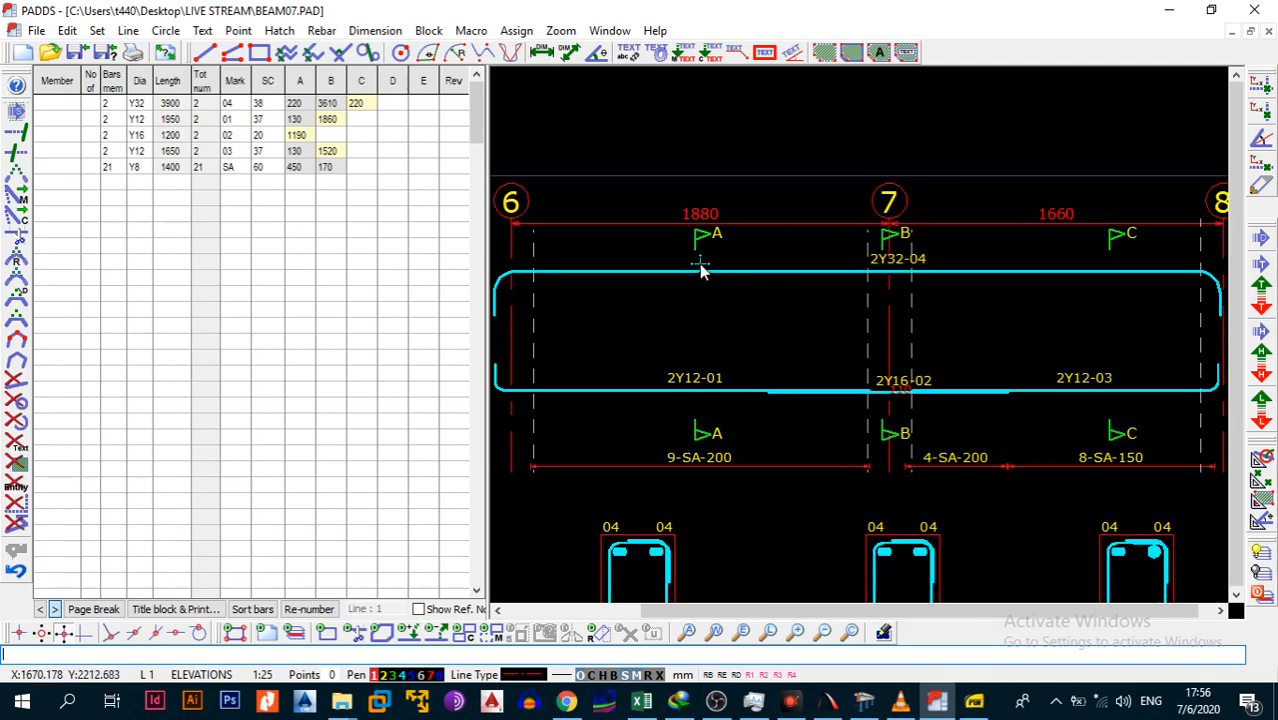
key("alt+l")
key("g")
left_click(752, 225)
key("alt+l")
key("s")
scroll(702, 245, "up", 1)
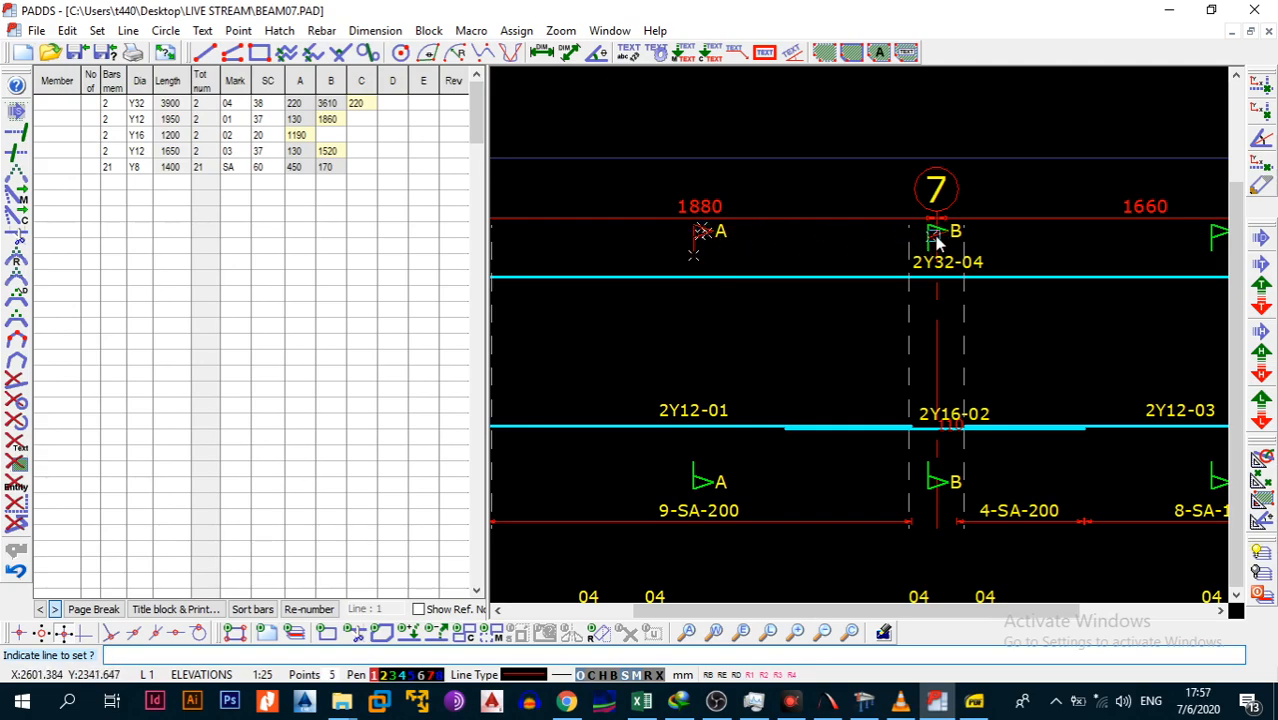
middle_click_drag(1041, 261, 854, 233)
left_click(1027, 221)
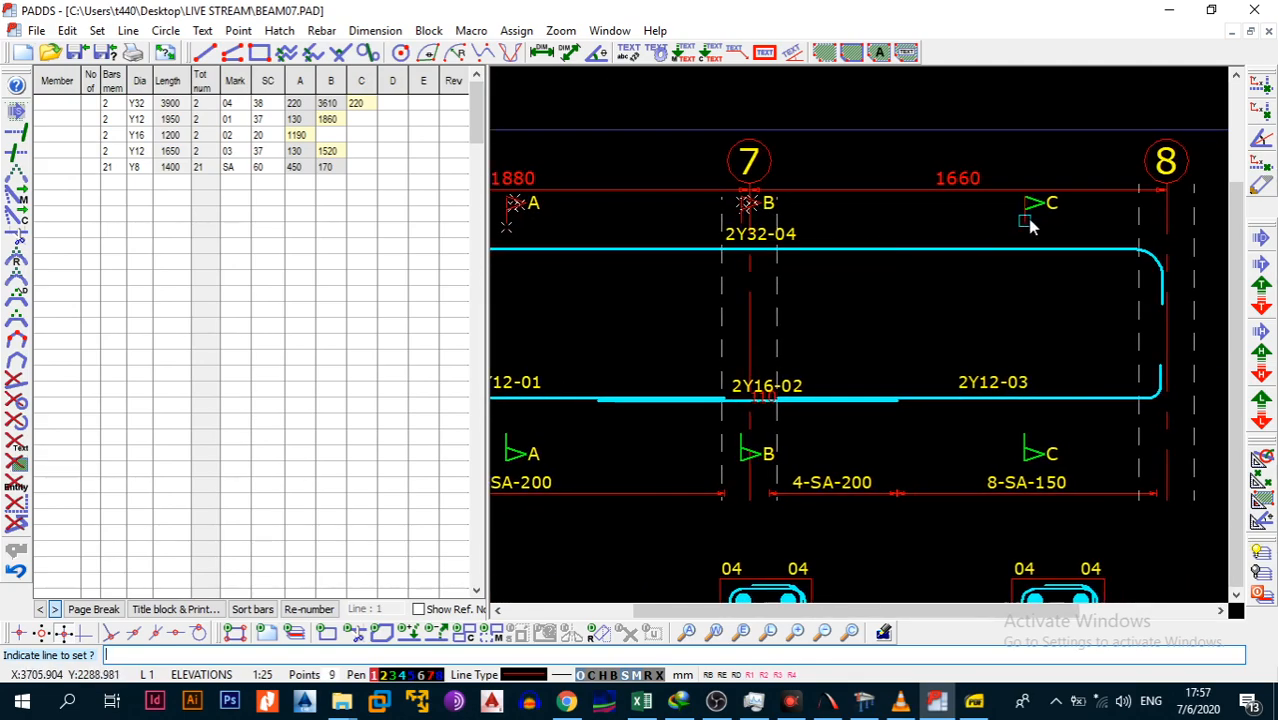
Apply the same red line style to the section marks C, B and A below the beam.
left_click(1035, 457)
left_click(744, 460)
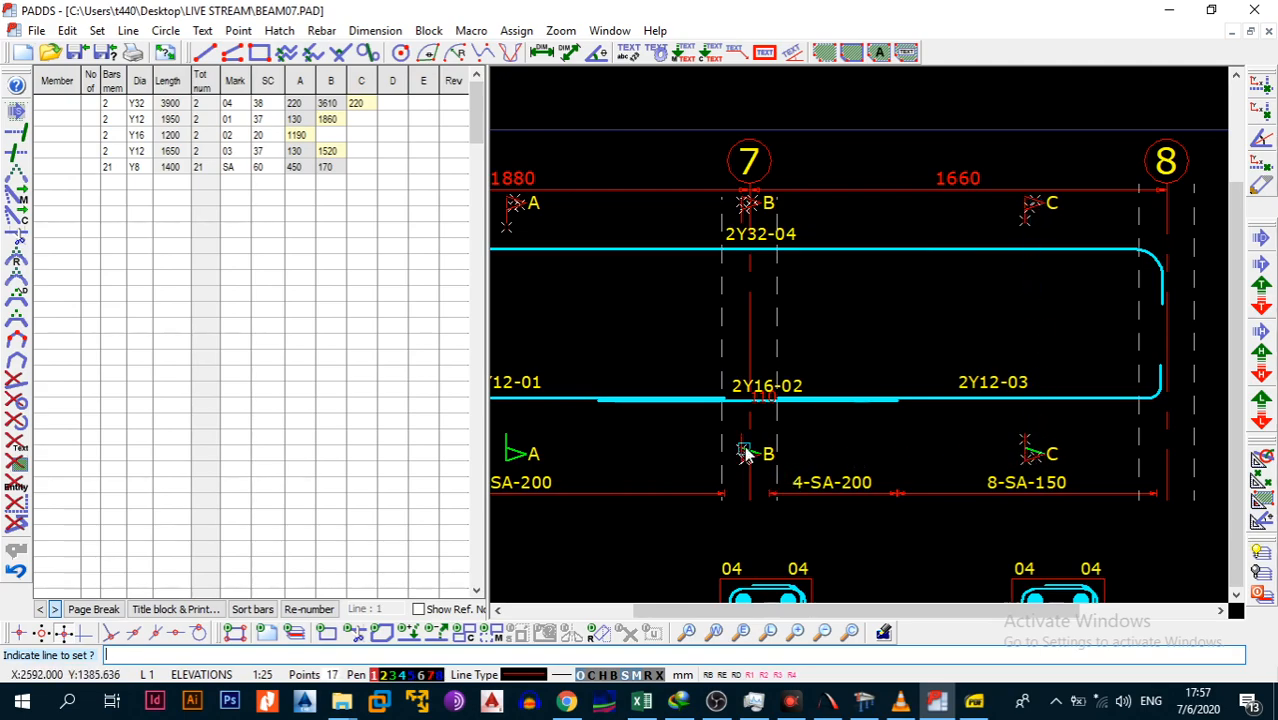
left_click(514, 450)
key("Escape")
Add vertical construction lines through the section marks at A, B and C.
middle_click_drag(611, 476, 869, 442)
scroll(869, 442, "down", 1)
scroll(730, 408, "up", 2)
middle_click_drag(730, 410, 676, 426)
scroll(677, 424, "down", 1)
key("alt+l")
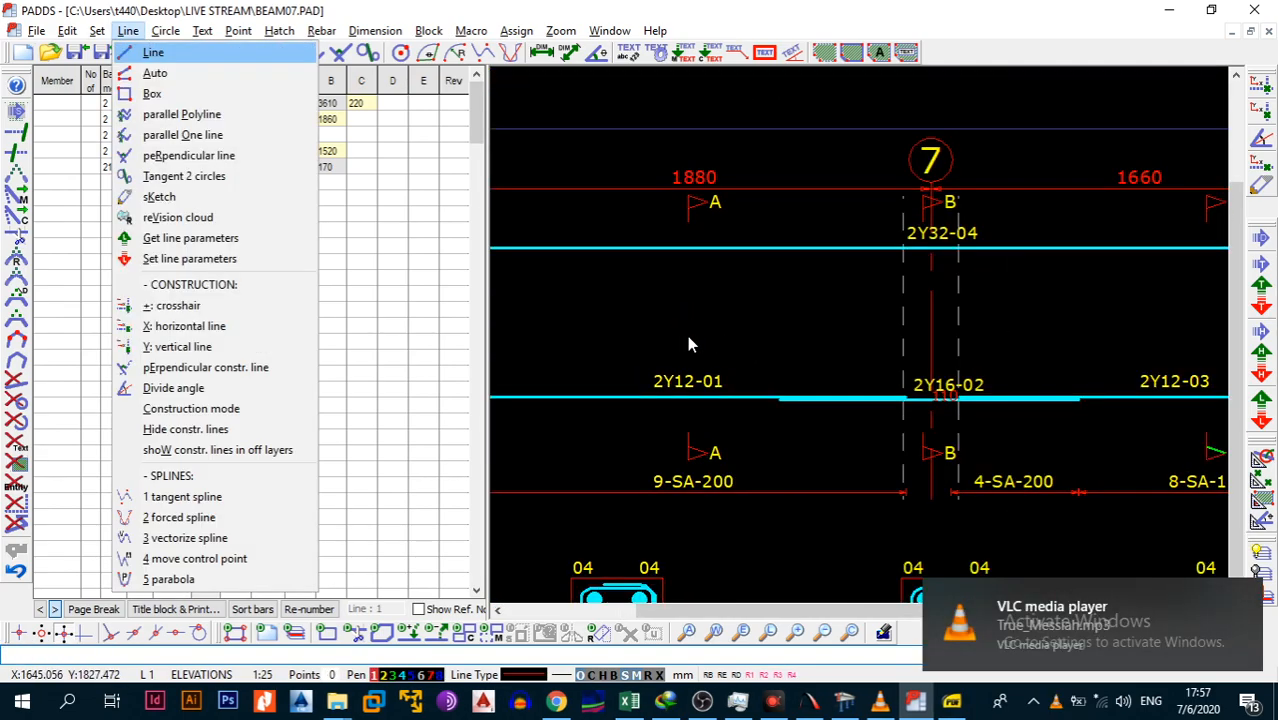
key("y")
left_click(686, 222)
key("Escape")
right_click(768, 281)
left_click(856, 290)
left_click(926, 222)
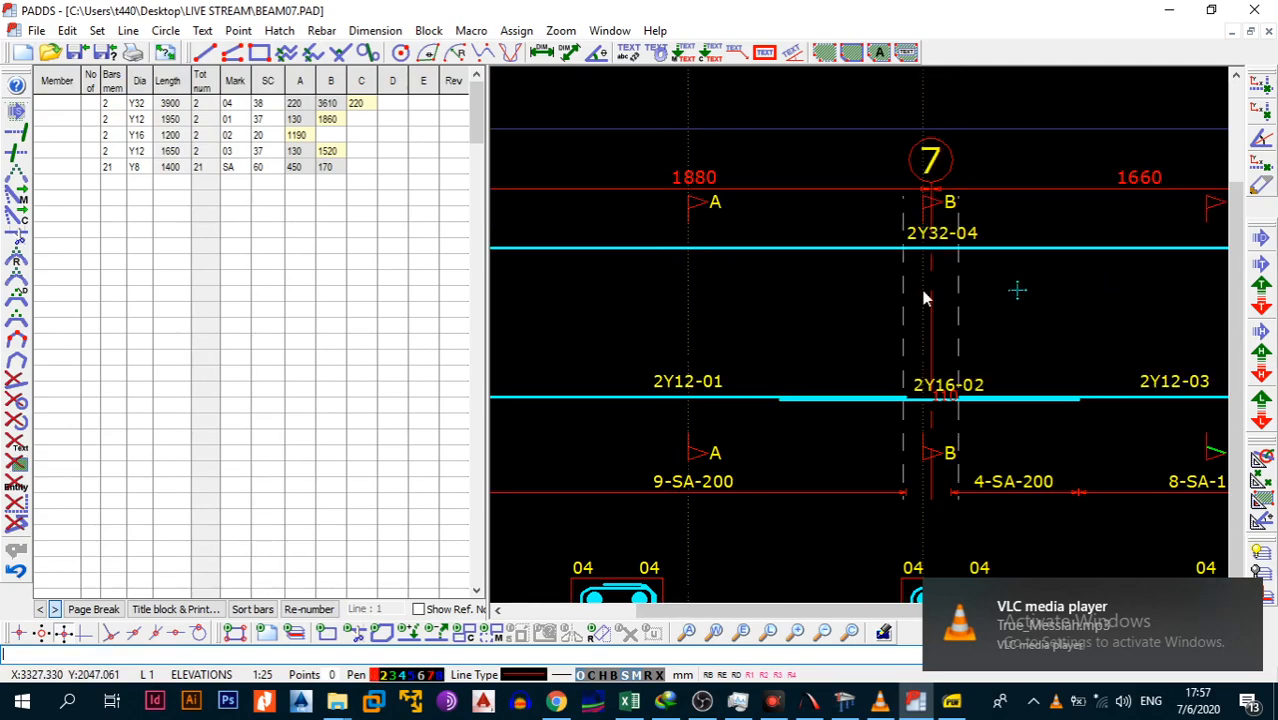
middle_click(1010, 292)
right_click(1018, 276)
left_click(1040, 284)
left_click(1078, 238)
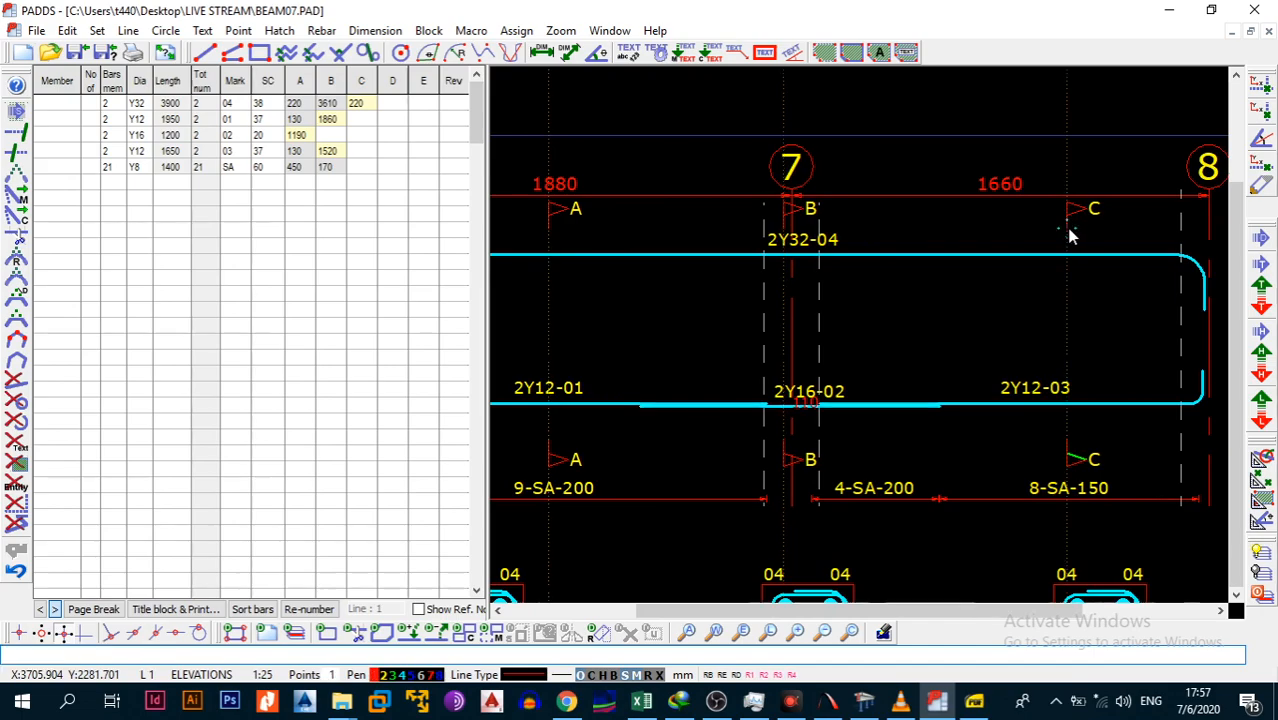
Extend the vertical lines of both section C marks to meet the top and bottom bars.
key("e")
key("x")
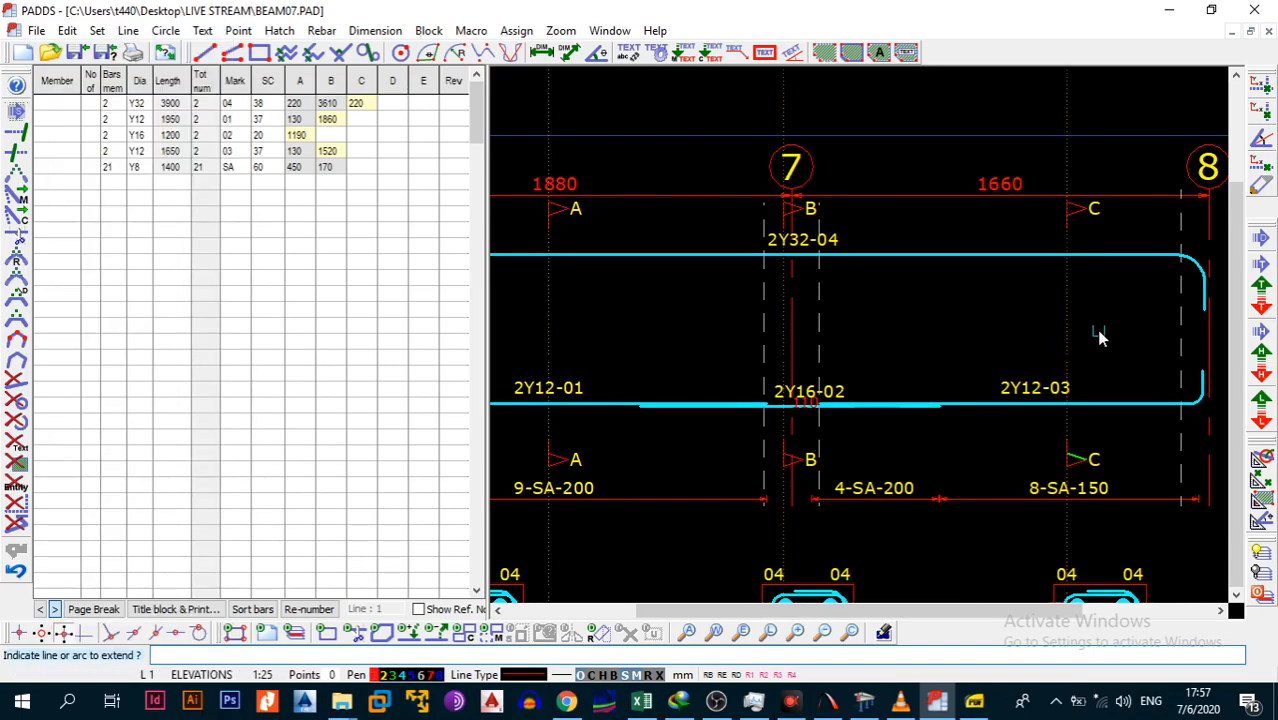
left_click(1067, 218)
left_click(1073, 254)
right_click(1030, 340)
left_click(1052, 352)
left_click(1068, 446)
left_click(1068, 406)
Extend the vertical lines of both section A marks to meet the top and bottom bars.
middle_click_drag(843, 402, 916, 379)
right_click(722, 293)
left_click(776, 312)
right_click(636, 305)
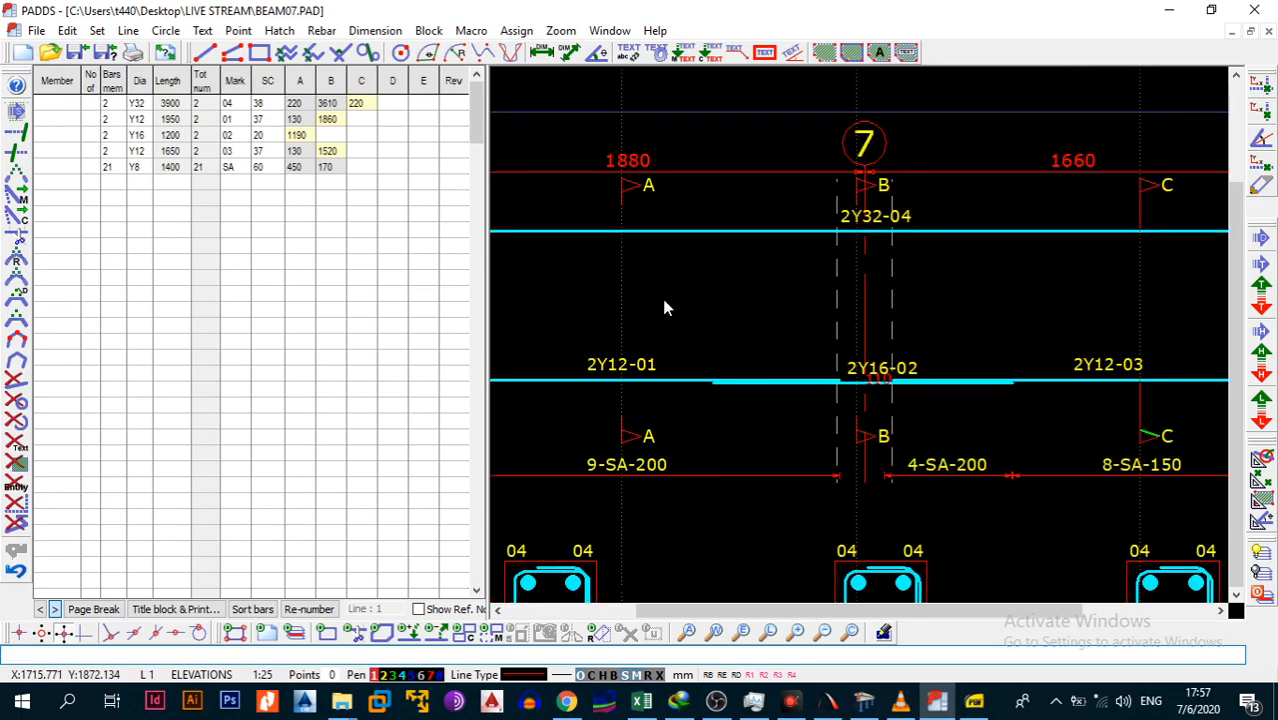
left_click(655, 309)
left_click(622, 205)
left_click(623, 233)
right_click(627, 323)
left_click(650, 336)
left_click(622, 421)
left_click(619, 379)
Extend the vertical lines of both section B marks to meet the bottom and top bars.
middle_click_drag(825, 308, 778, 311)
right_click(777, 307)
left_click(821, 317)
left_click(818, 435)
left_click(808, 384)
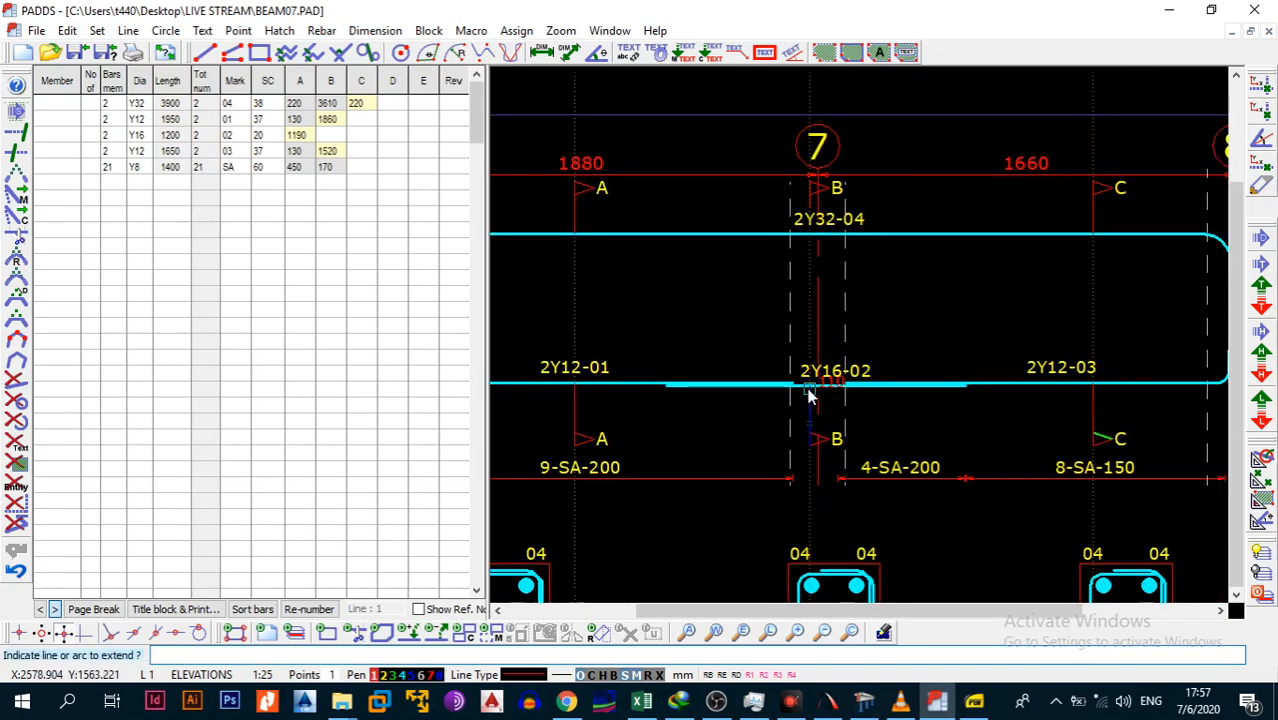
right_click(776, 318)
left_click(800, 316)
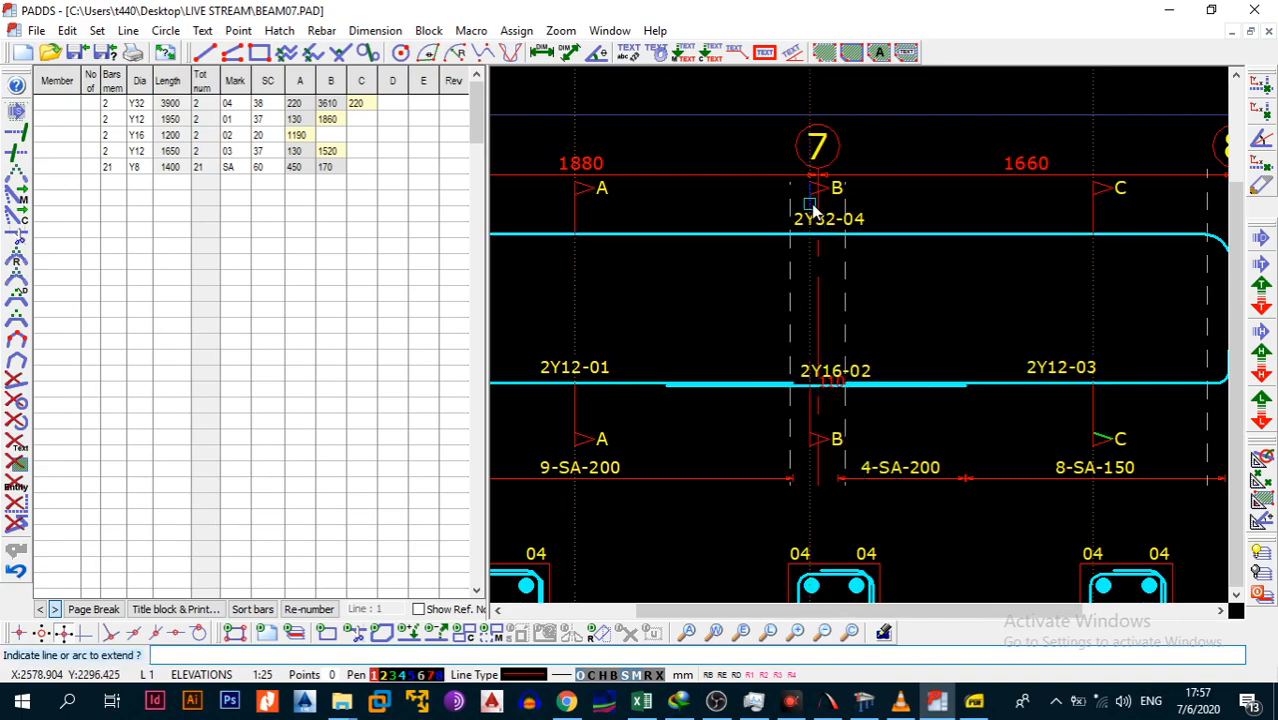
left_click(810, 213)
left_click(810, 231)
key("b")
key("b")
key("Escape")
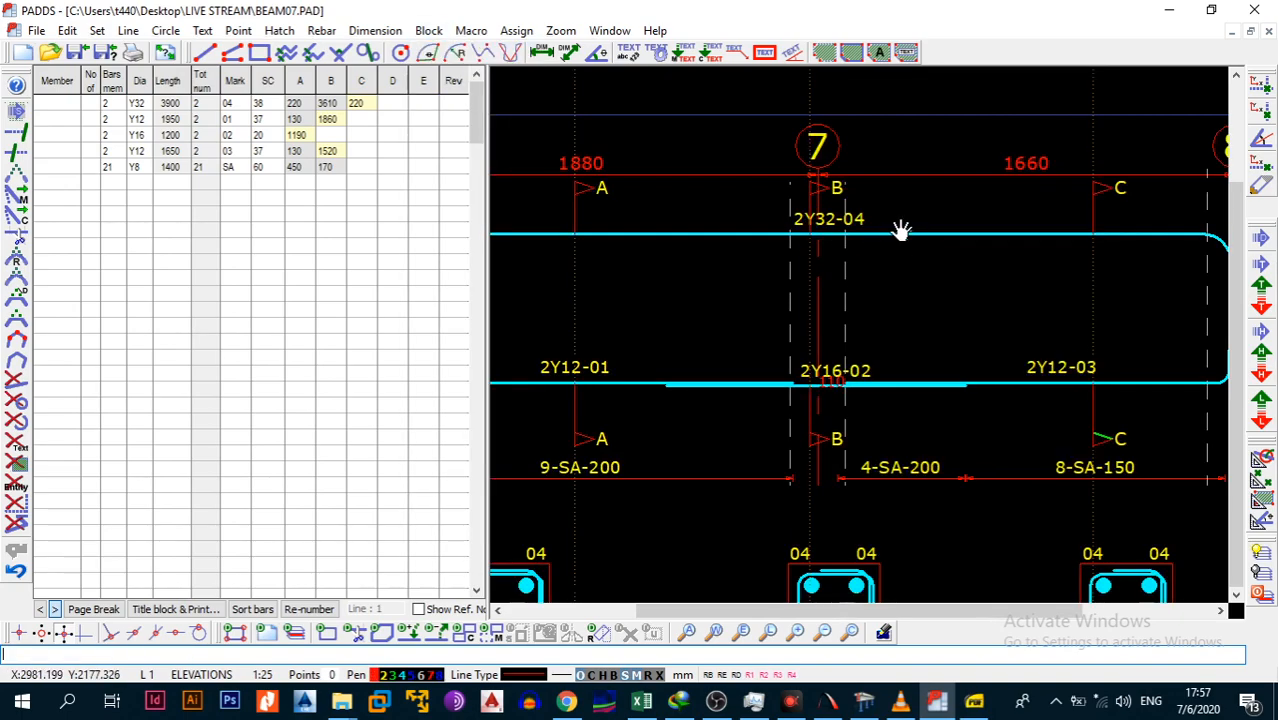
key("b")
key("b")
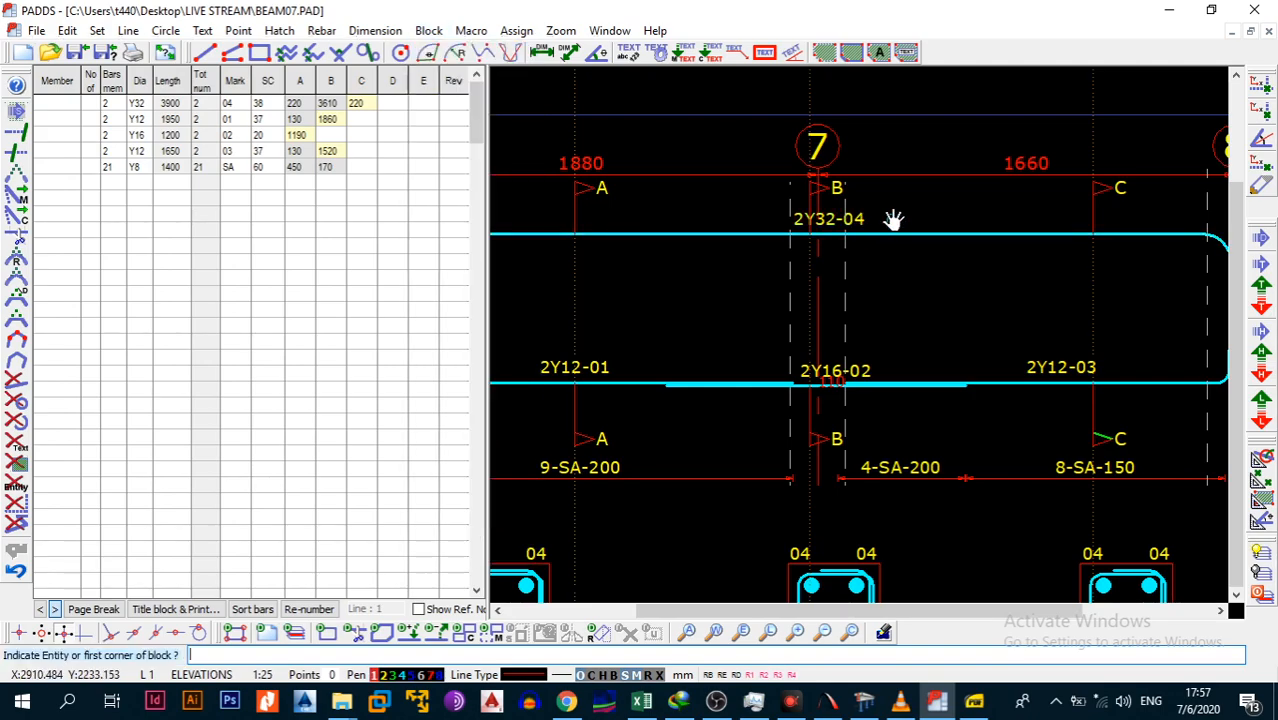
key("Escape")
Move the 2Y32-04 label along the top bar to between grid 6 and section A.
key("b")
key("b")
left_click(852, 227)
left_click(826, 223)
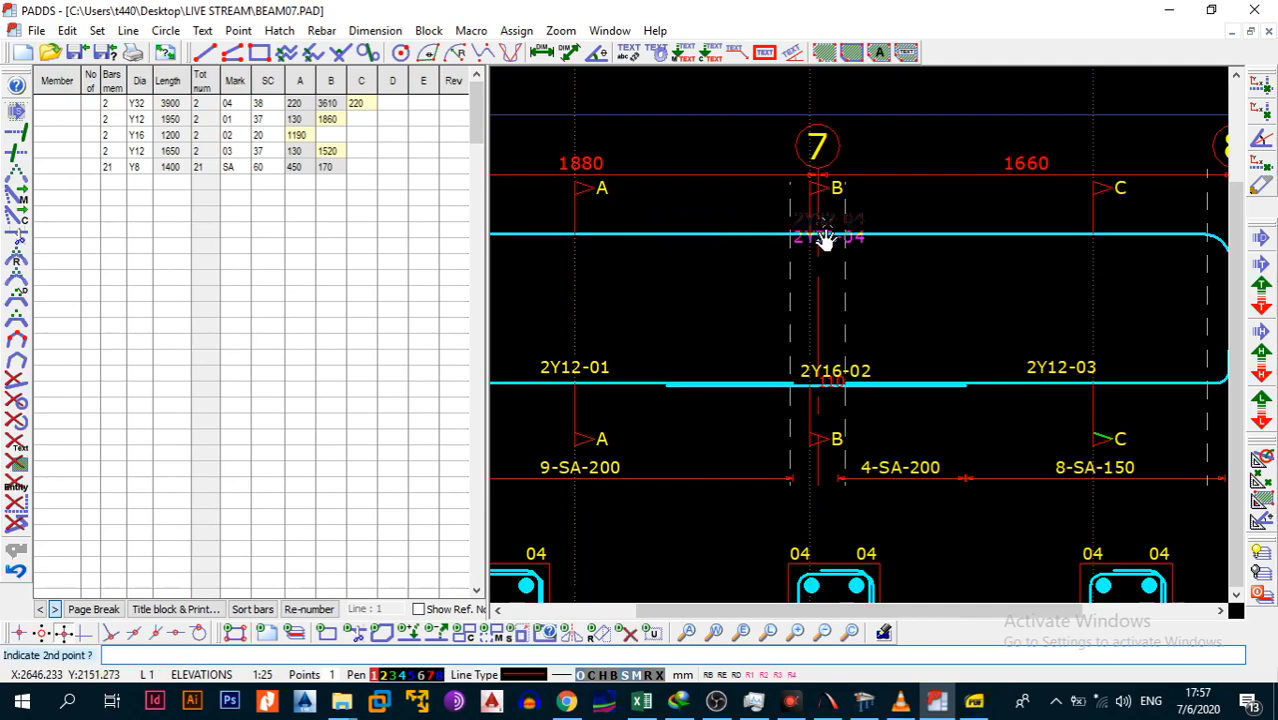
middle_click_drag(825, 239, 998, 250)
left_click(650, 236)
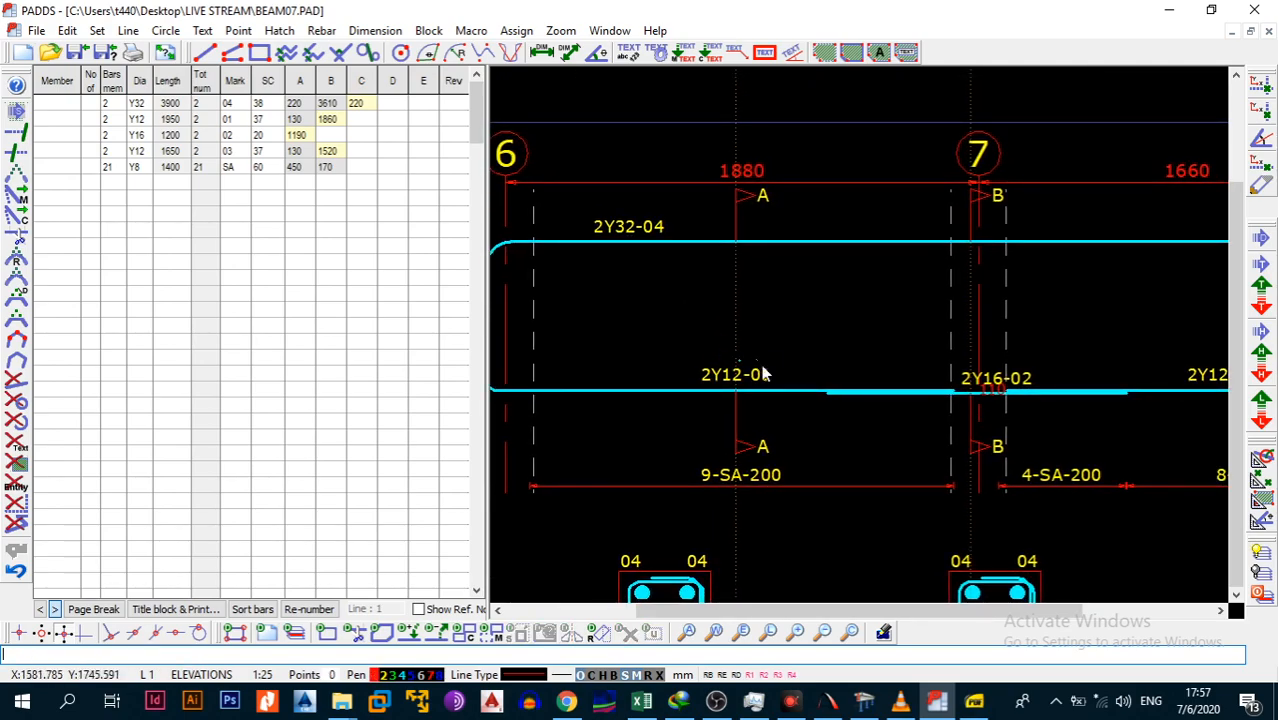
Move the 2Y12-01 bottom bar together with its label down, clear of the 2Y16-02 bar.
scroll(742, 352, "down", 3)
scroll(706, 343, "up", 2)
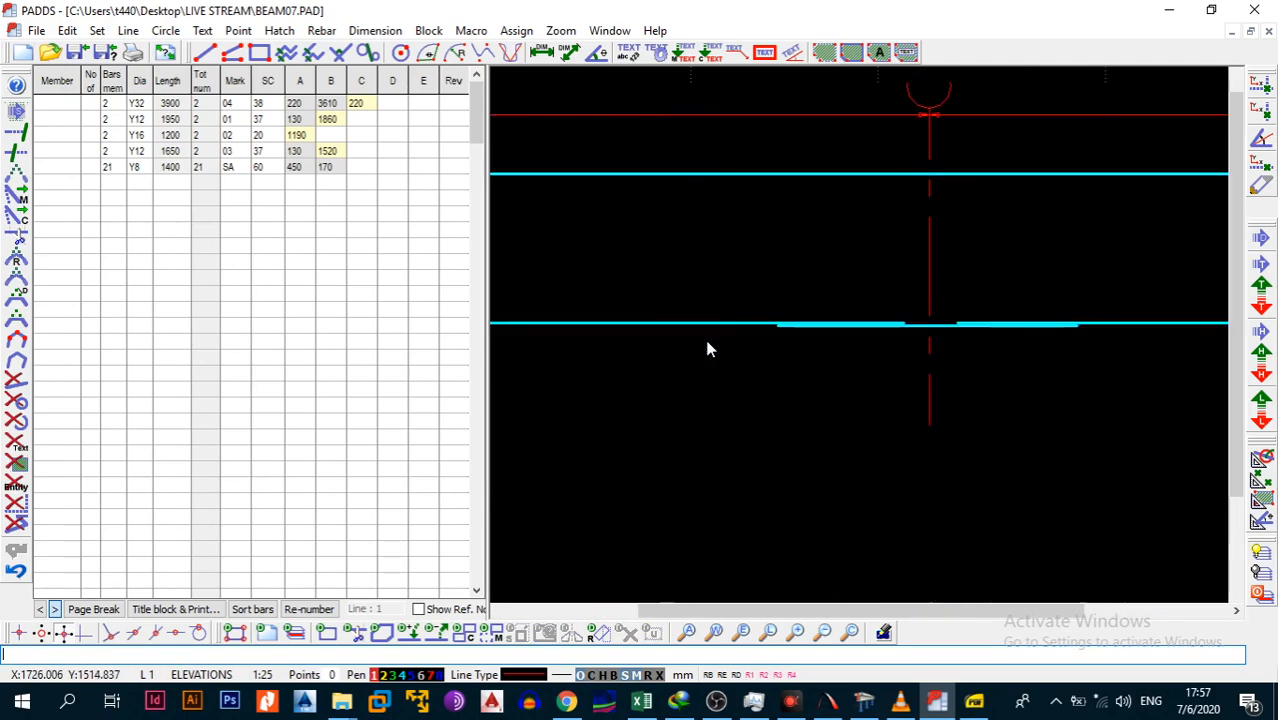
scroll(686, 331, "up", 3)
key("b")
key("a")
left_click(625, 323)
key("b")
key("4")
left_click(649, 311)
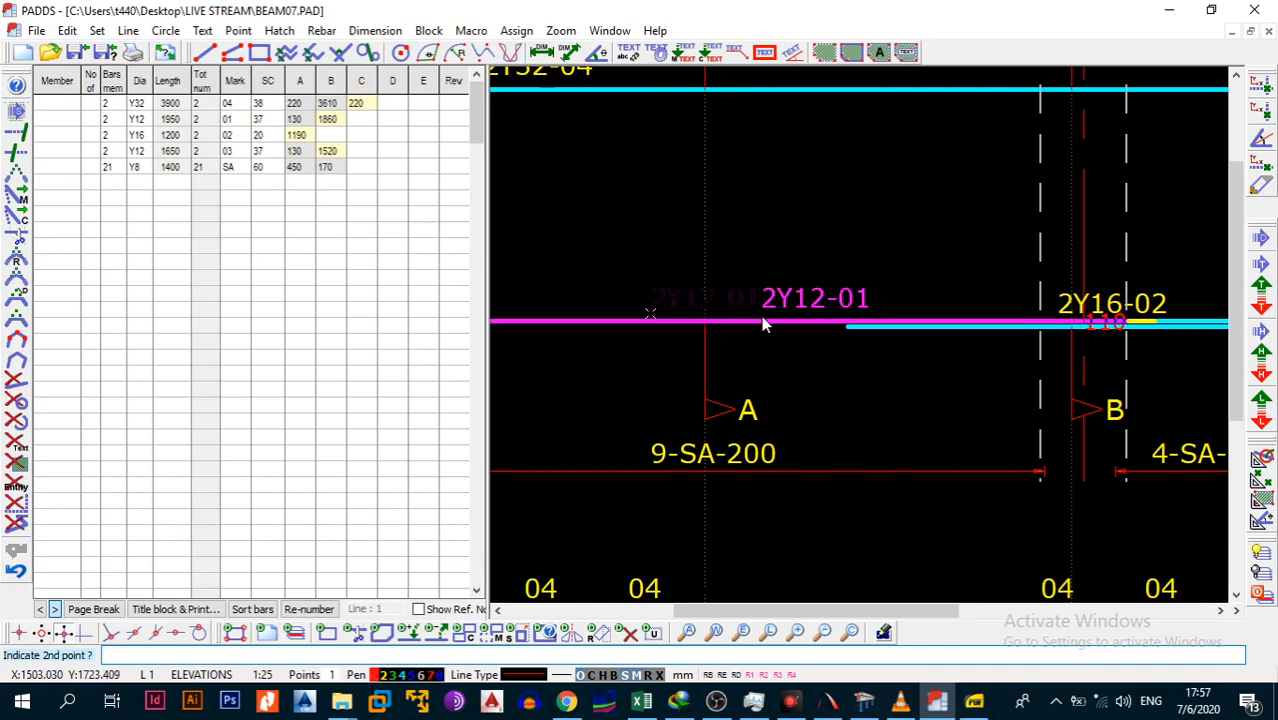
middle_click_drag(688, 357, 980, 362)
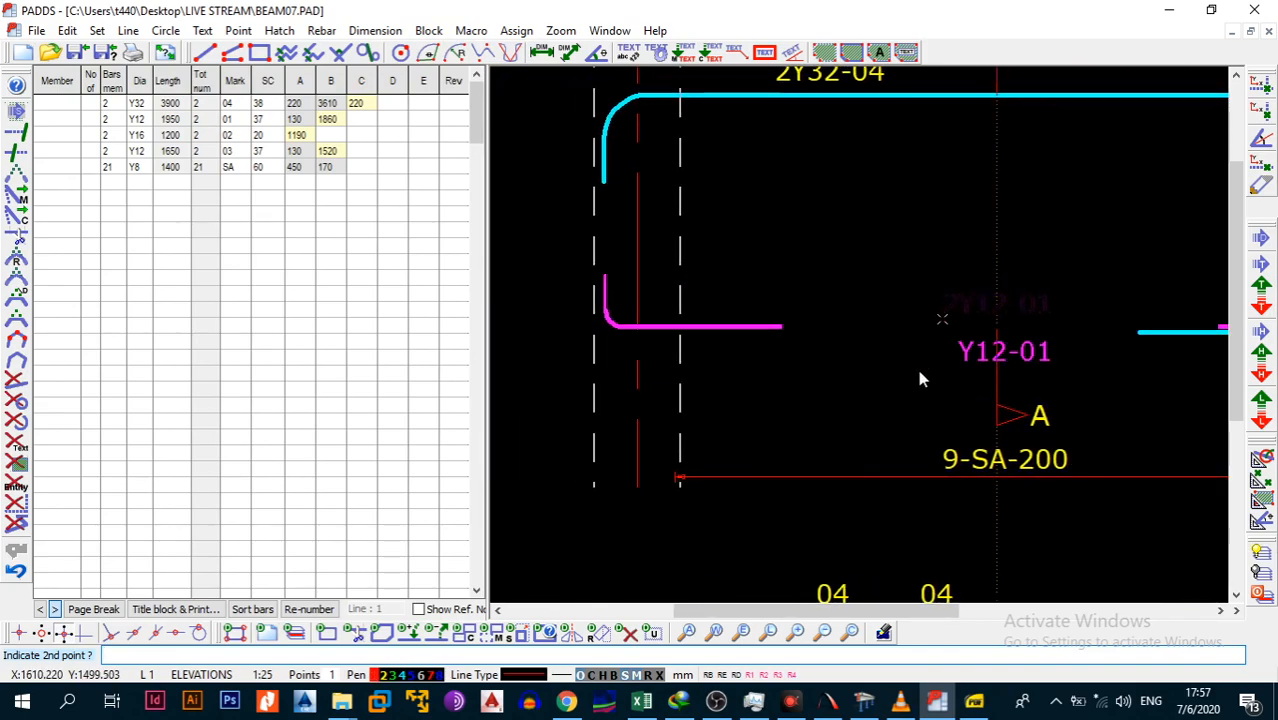
left_click(922, 362)
Delete the stray 110 dimension text overlapping the 2Y16-02 label at grid 7.
middle_click_drag(1222, 330, 890, 265)
scroll(890, 265, "down", 1)
middle_click_drag(1008, 276, 865, 337)
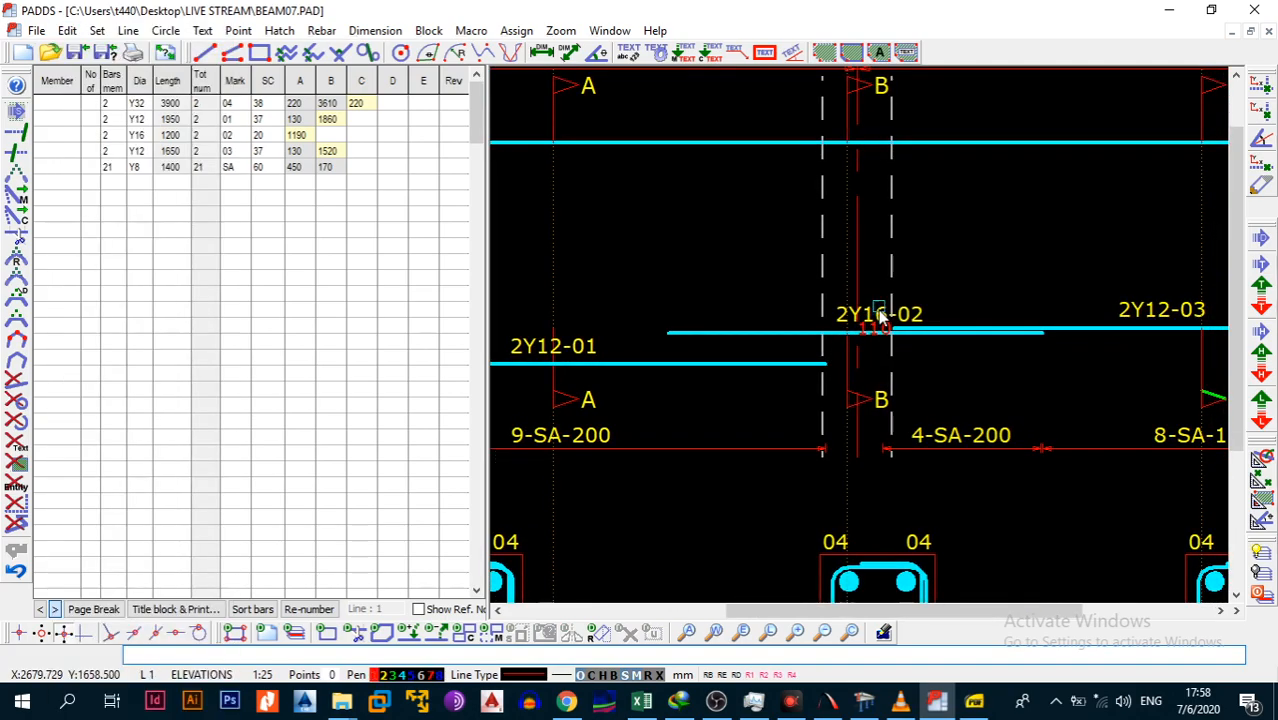
scroll(881, 316, "up", 5)
scroll(878, 330, "down", 6)
middle_click_drag(871, 332, 855, 292)
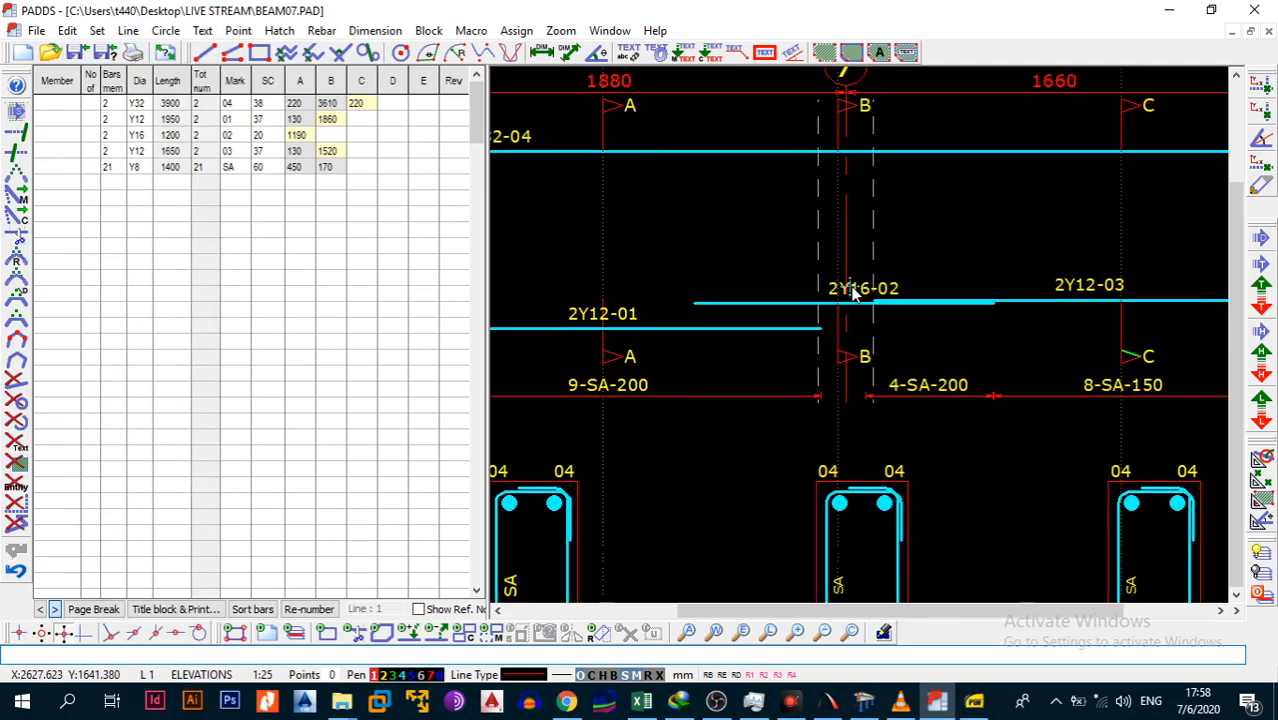
Move the 2Y16-02 bar together with its label up, away from the bottom bars.
key("alt+b")
key("a")
left_click(774, 303)
left_click(866, 292)
key("alt+b")
key("4")
left_click(866, 292)
left_click(866, 260)
Move the 2Y12-03 bottom bar together with its label down, roughly level with the 2Y12-01 bar.
scroll(964, 297, "down", 1)
middle_click_drag(964, 297, 901, 314)
key("alt+b")
key("a")
left_click(897, 314)
left_click(964, 301)
key("alt+b")
key("4")
left_click(965, 302)
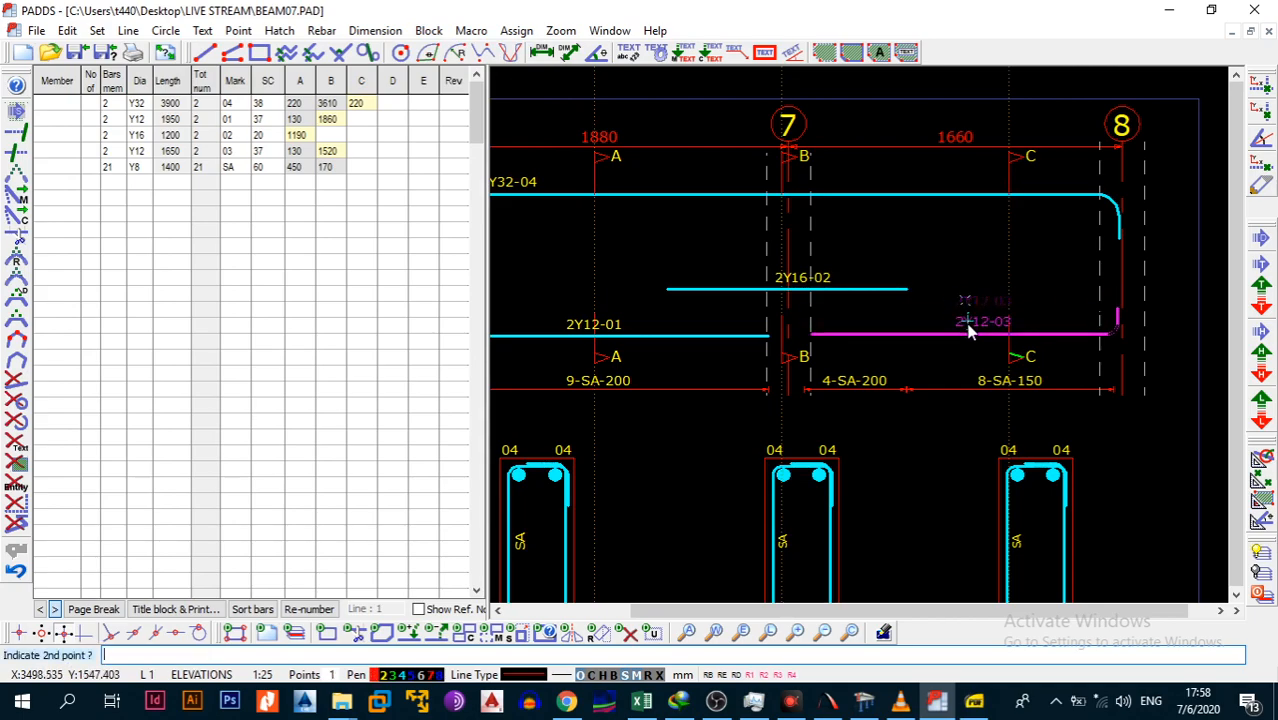
left_click(968, 332)
Change the 2Y12-01 label text to 2Y12-01-B-MAIN BAR.
scroll(760, 290, "up", 1)
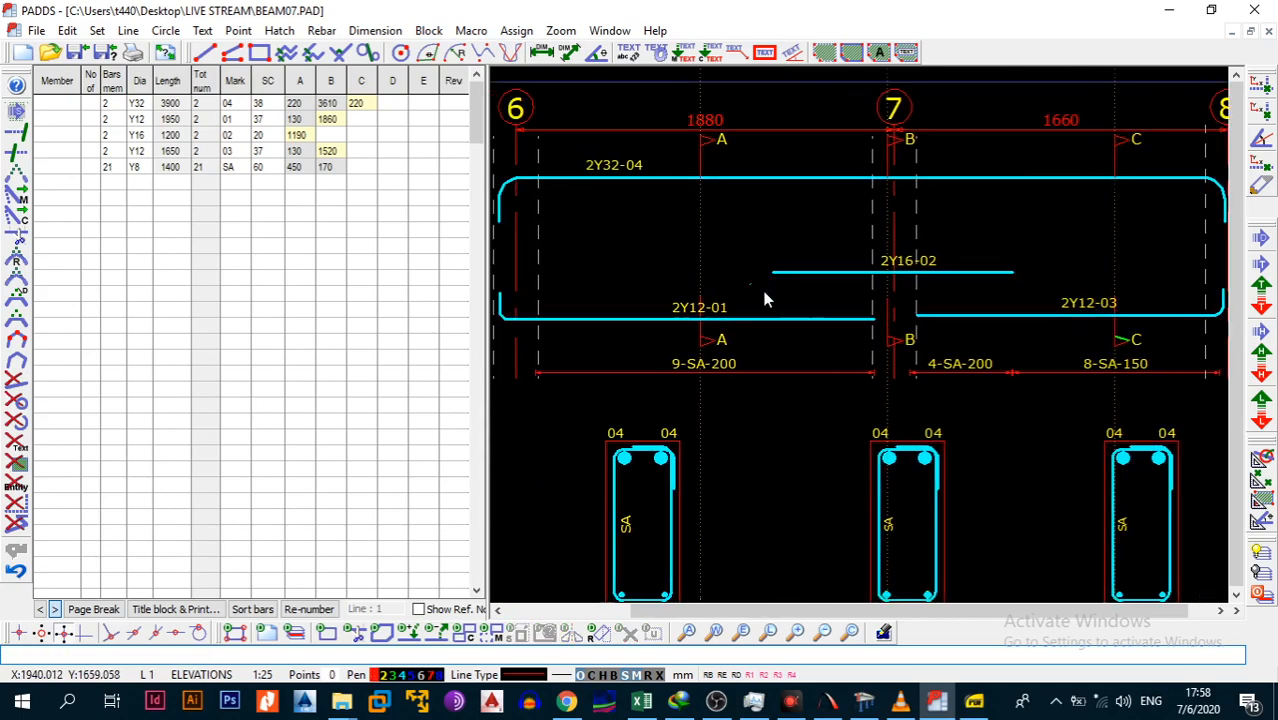
scroll(760, 290, "up", 2)
key("alt+e")
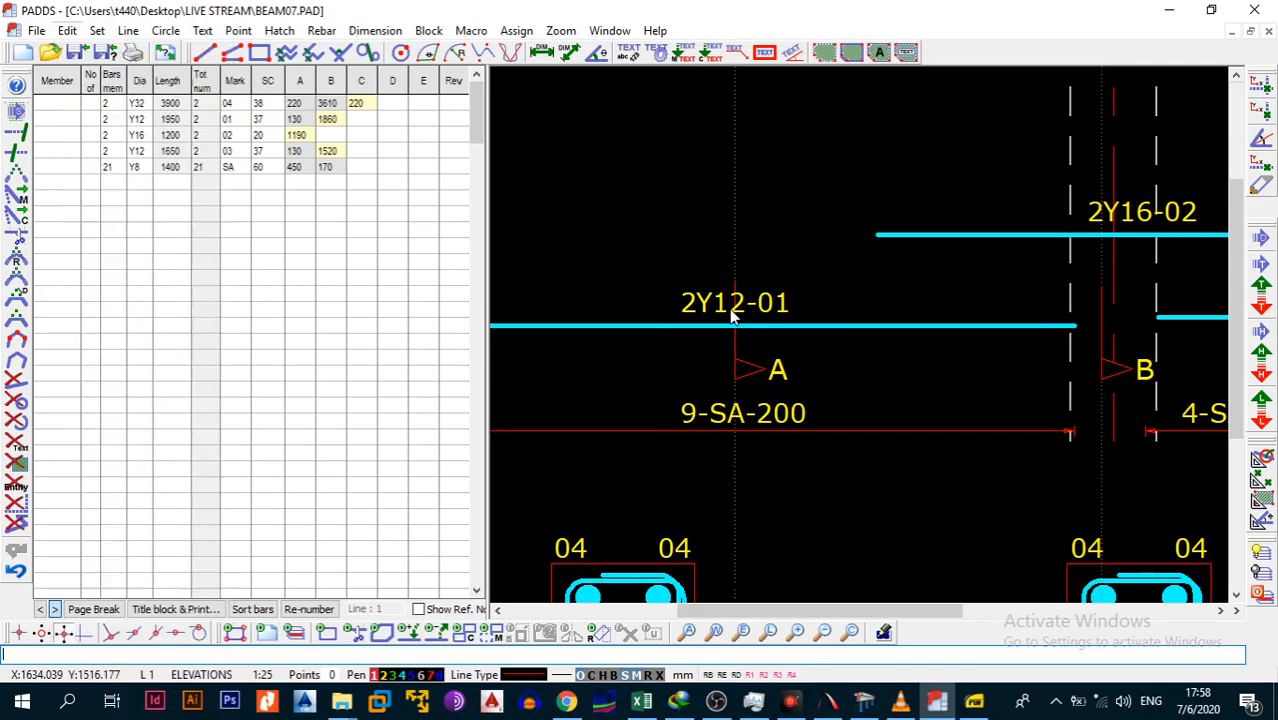
key("i")
left_click(733, 308)
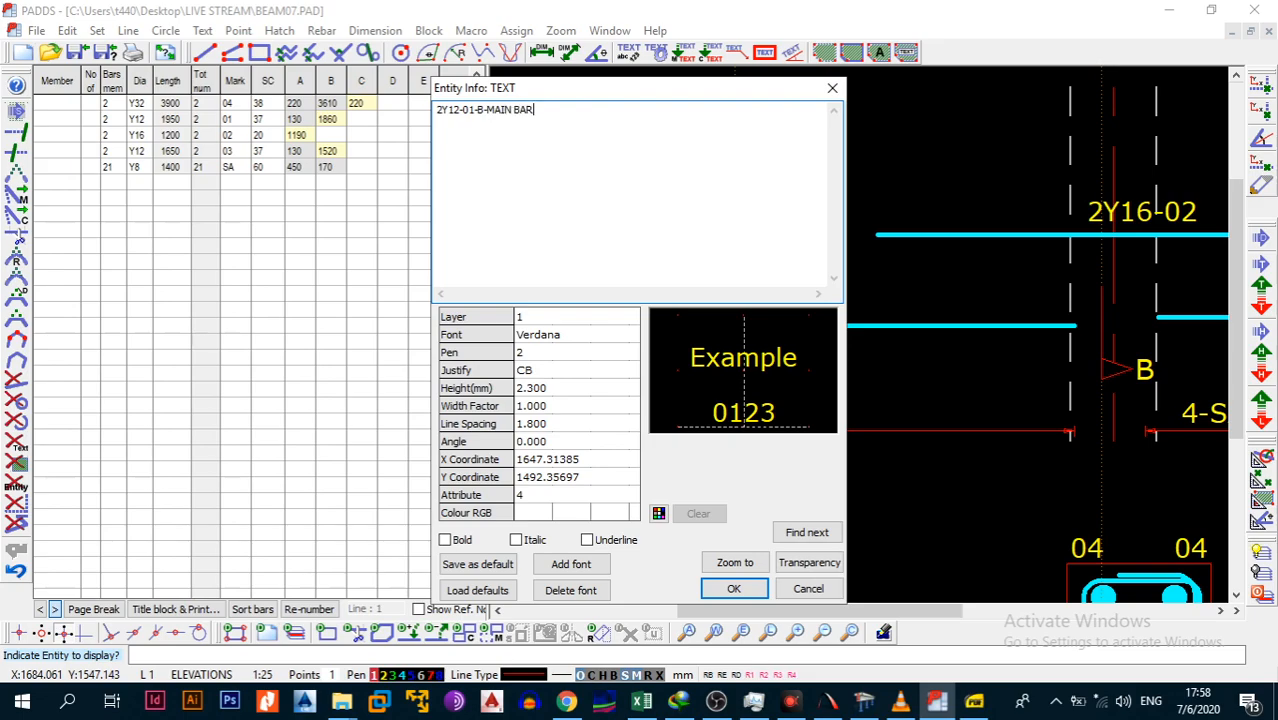
left_click(734, 562)
Move the 2Y12-01-B-MAIN BAR label toward grid 6, clear of the section A mark line.
key("alt+b")
key("4")
left_click(826, 340)
left_click(822, 340)
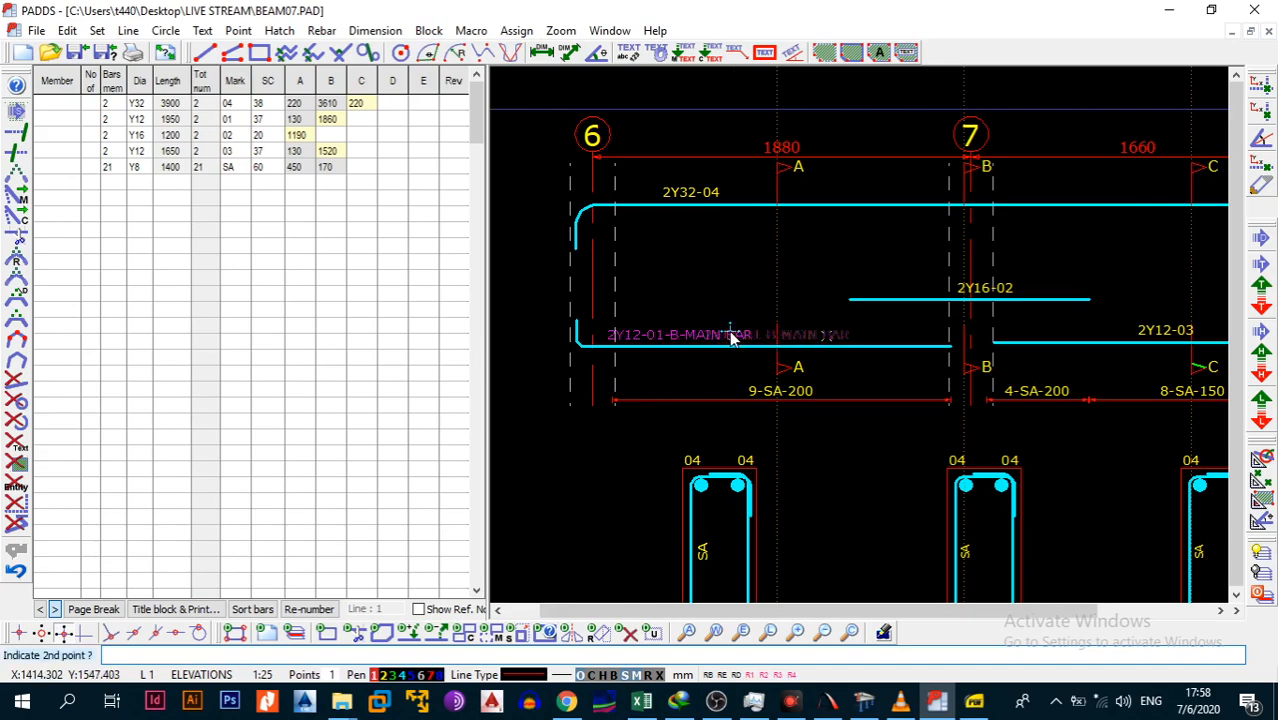
left_click(755, 338)
Change the 2Y16-02 label text to 2Y16-02-B-LACERS.
middle_click_drag(955, 344, 742, 342)
scroll(770, 325, "up", 2)
key("alt+e")
key("i")
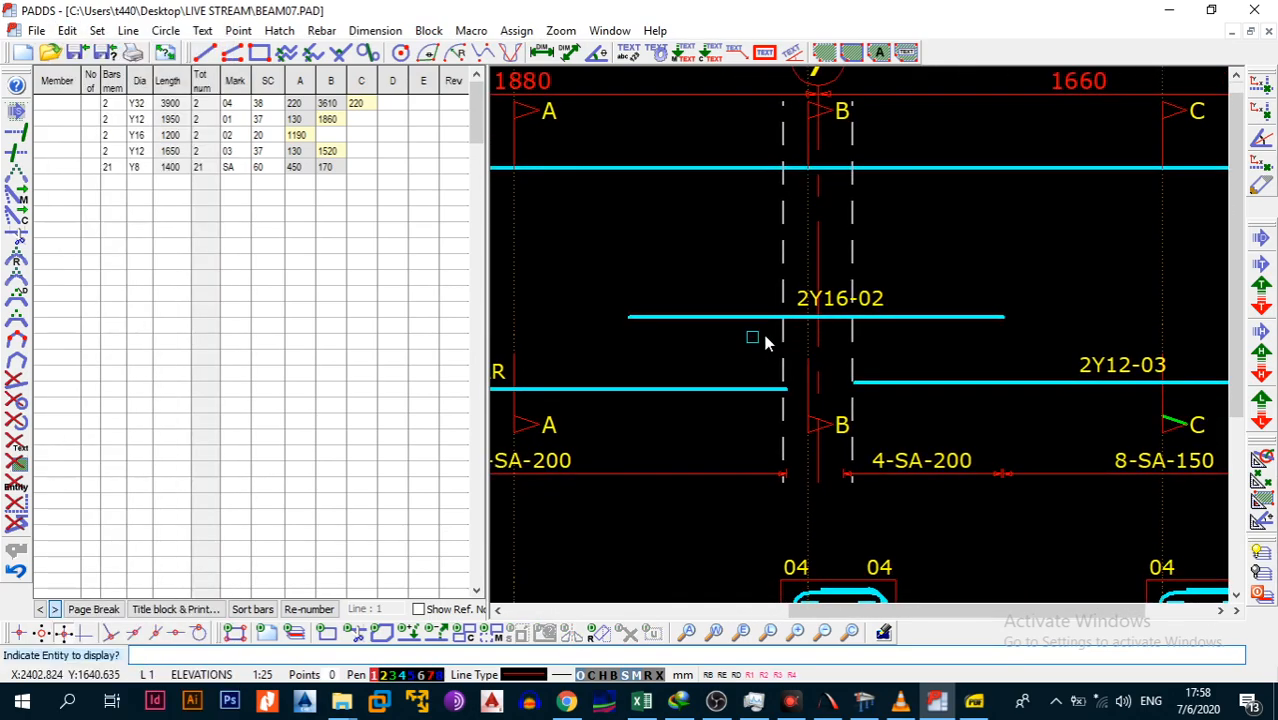
left_click(882, 305)
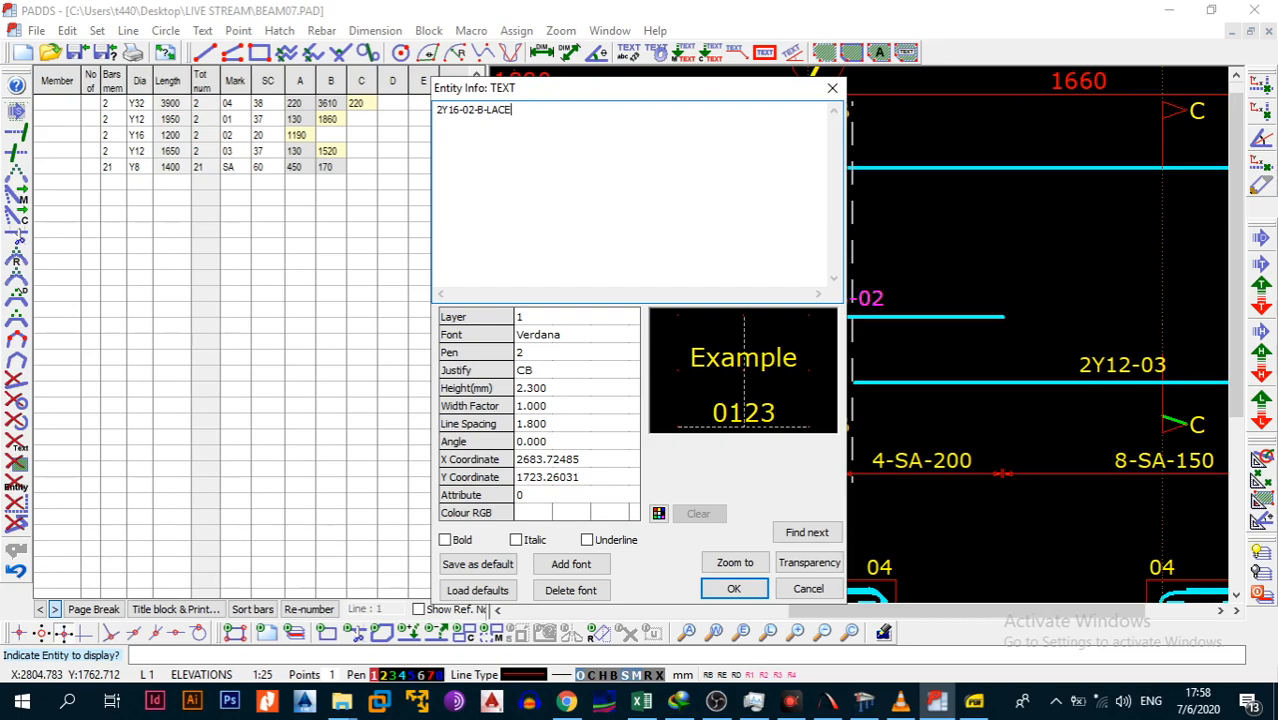
left_click(734, 589)
Create a parallel line 800 mm from the grid 7 column's near face, toward grid 6.
scroll(762, 385, "down", 3)
scroll(757, 372, "up", 5)
mouse_move(758, 407)
middle_mouse_down()
mouse_move(776, 416)
mouse_move(962, 391)
mouse_move(900, 406)
middle_mouse_up()
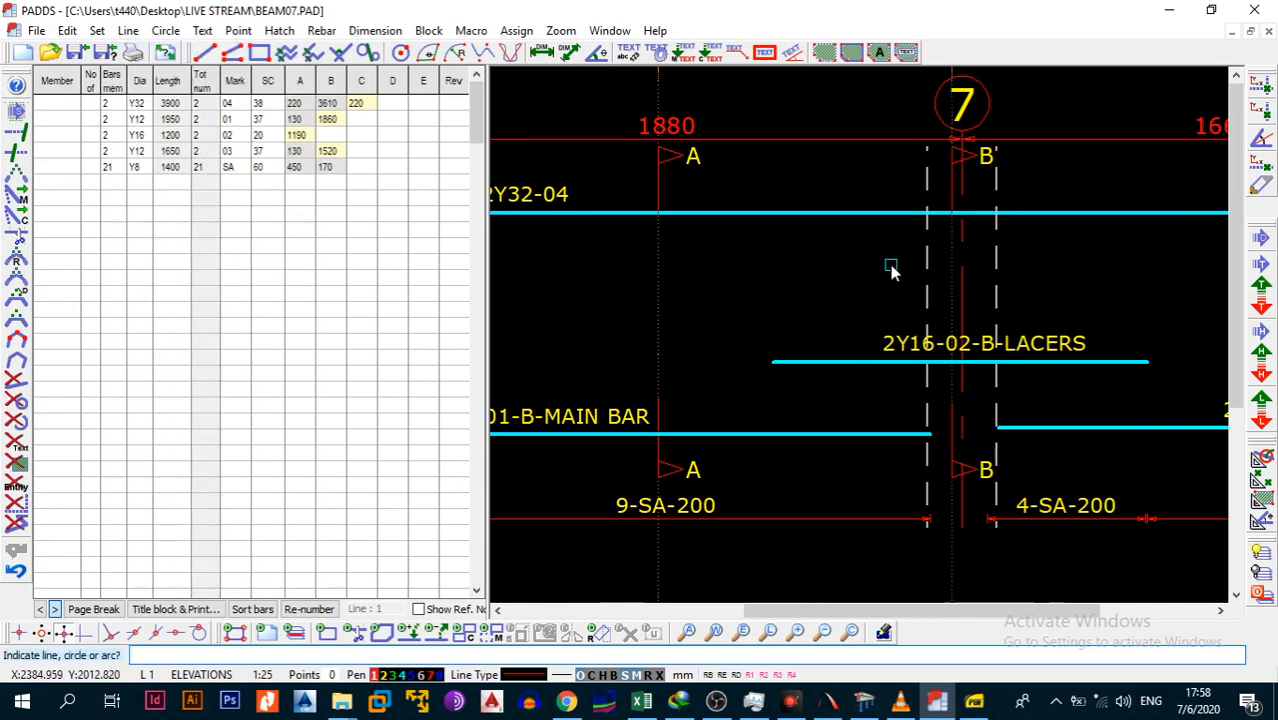
left_click(927, 270)
type("110")
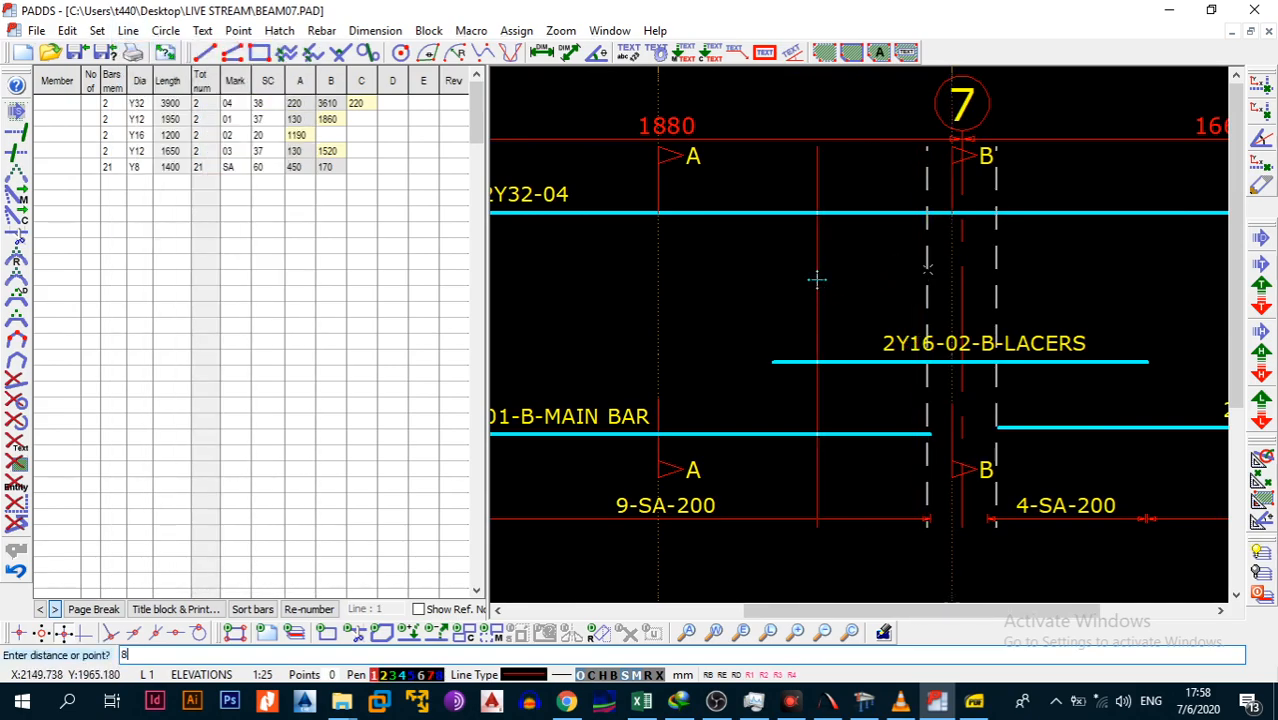
key("Return")
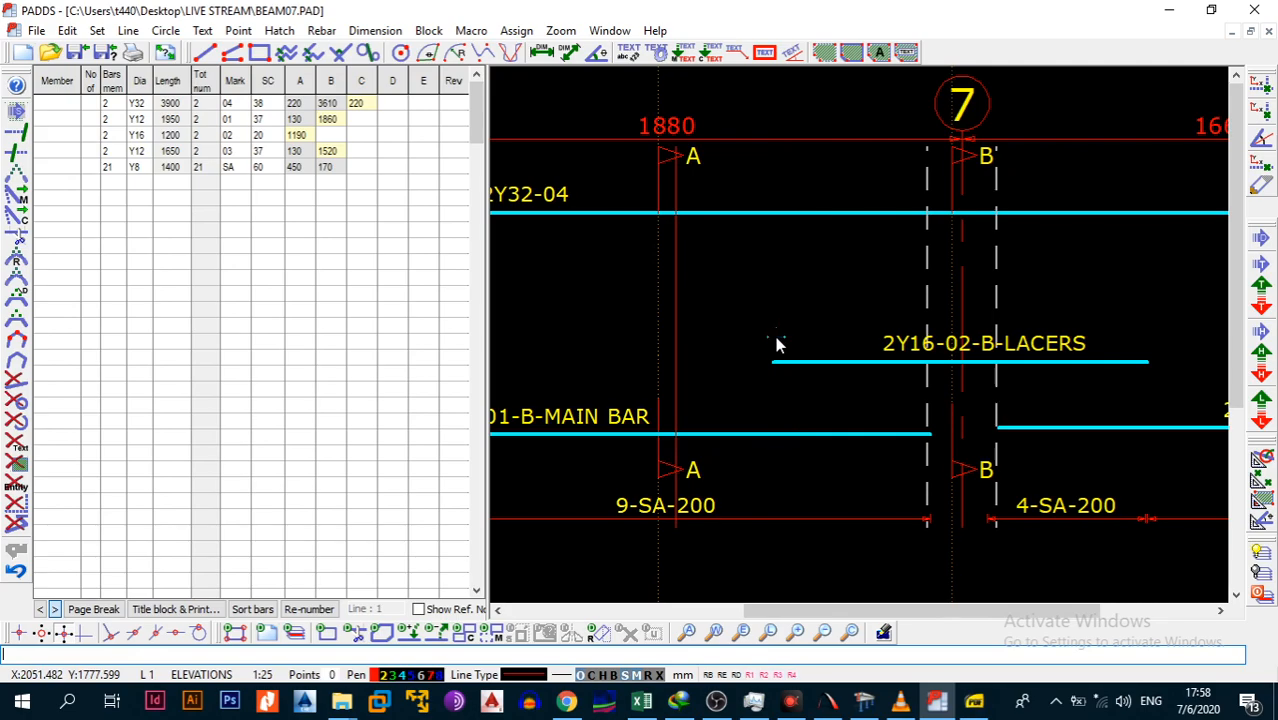
Create a parallel line 800 mm from the other face of the grid 7 column, toward grid 8.
scroll(776, 336, "down", 3)
scroll(785, 305, "up", 2)
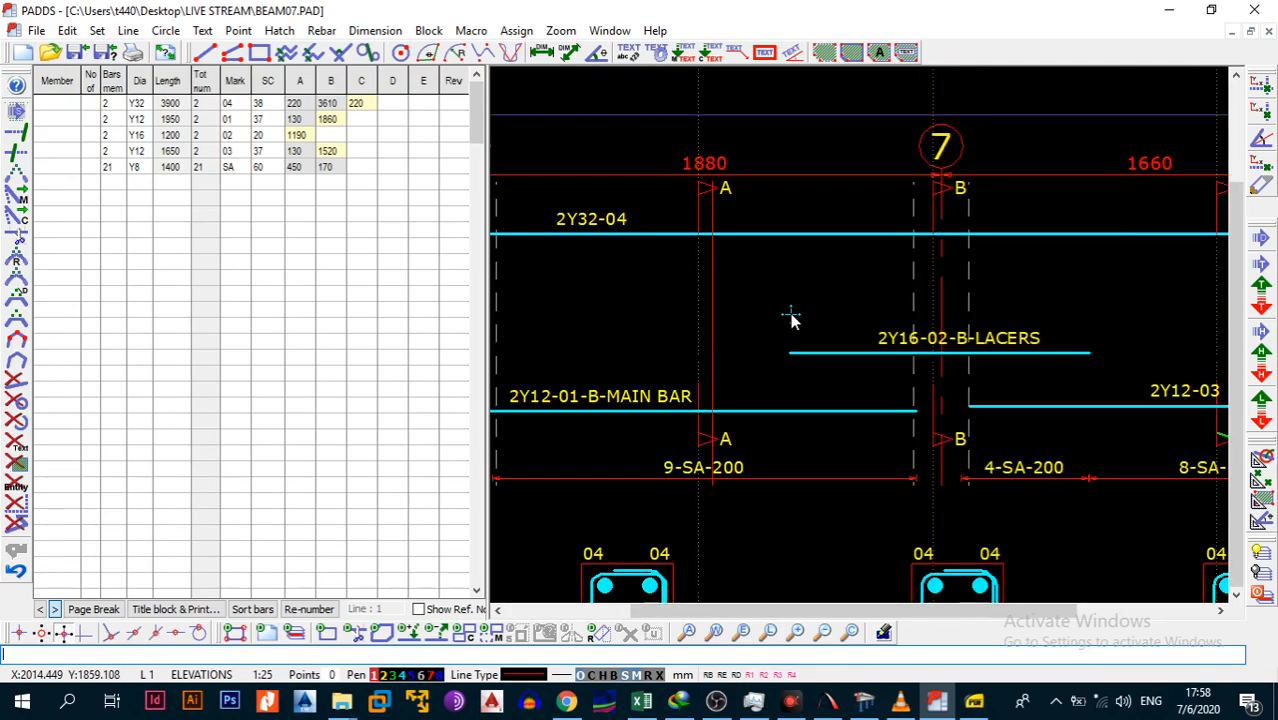
right_click(780, 272)
left_click(850, 297)
left_click(969, 295)
key("Return")
key("Escape")
Place a horizontal construction line along the 2Y16-02 bar and extend its grid 8 end to the parallel line, updating the bending schedule.
middle_click_drag(986, 354, 934, 369)
scroll(816, 419, "up", 3)
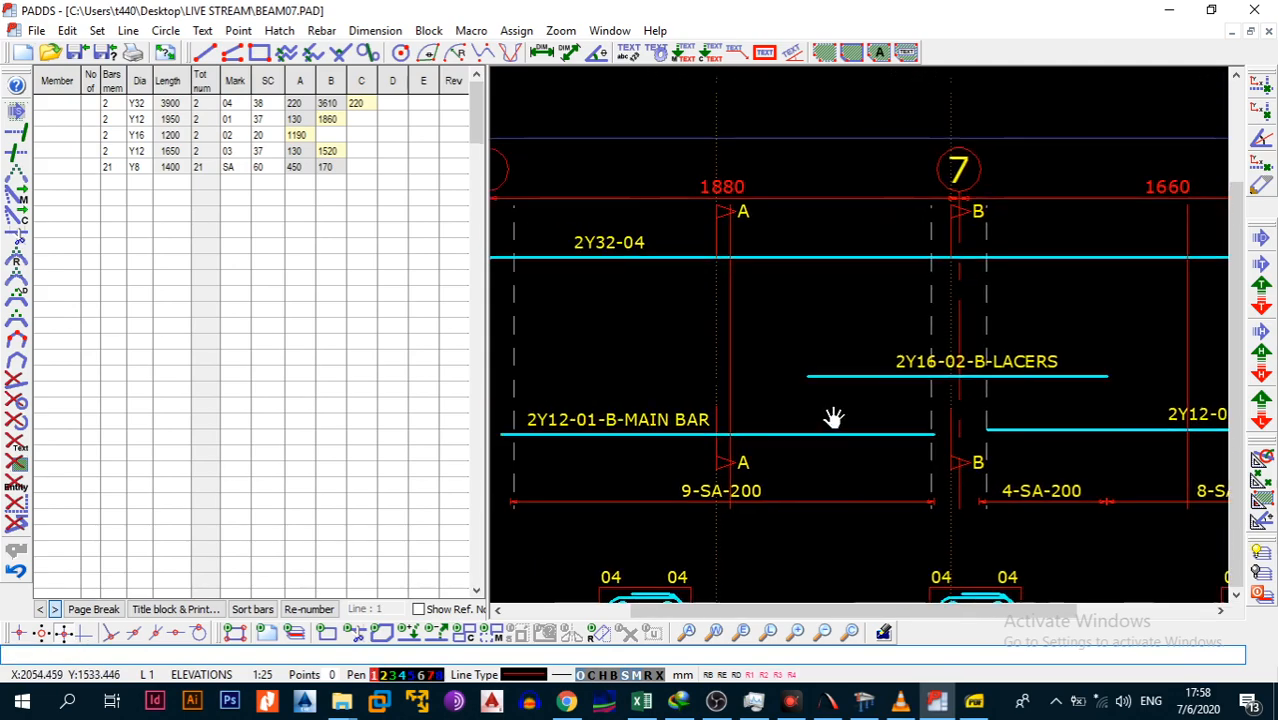
key("alt+l")
key("x")
left_click(859, 364)
middle_click_drag(970, 347, 839, 382)
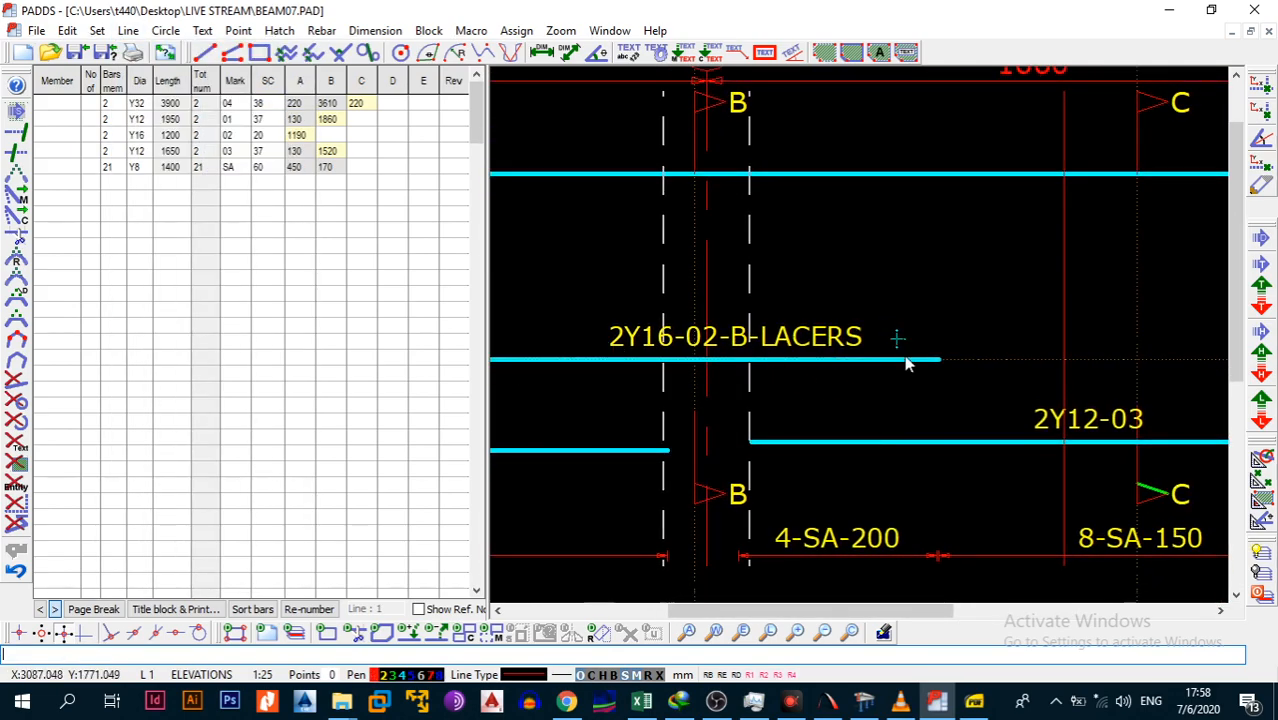
key("alt+r")
key("x")
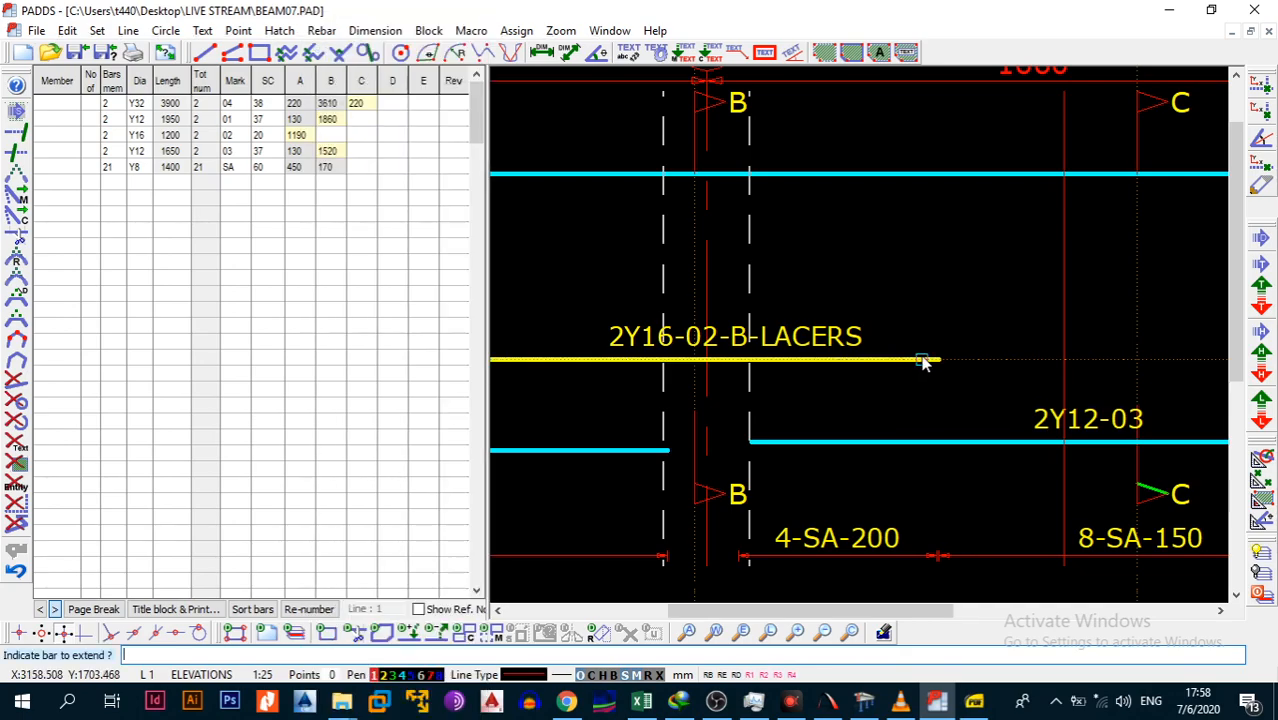
left_click(922, 358)
left_click(1065, 359)
left_click(622, 413)
Extend the grid 6 end of the 2Y16-02 bar to the parallel line near section A, updating the bending schedule.
mouse_move(590, 422)
middle_mouse_down()
mouse_move(705, 357)
mouse_move(745, 358)
middle_mouse_up()
right_click(743, 358)
left_click(765, 354)
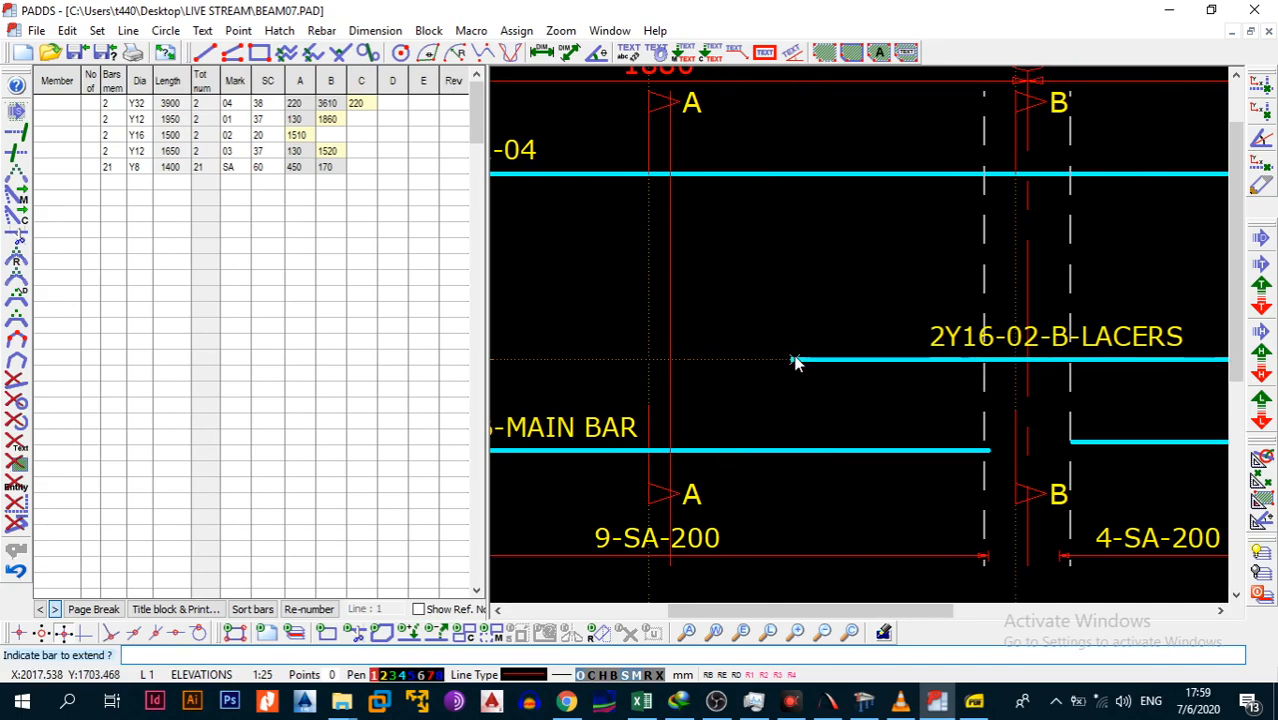
left_click(796, 360)
left_click(677, 357)
left_click(621, 412)
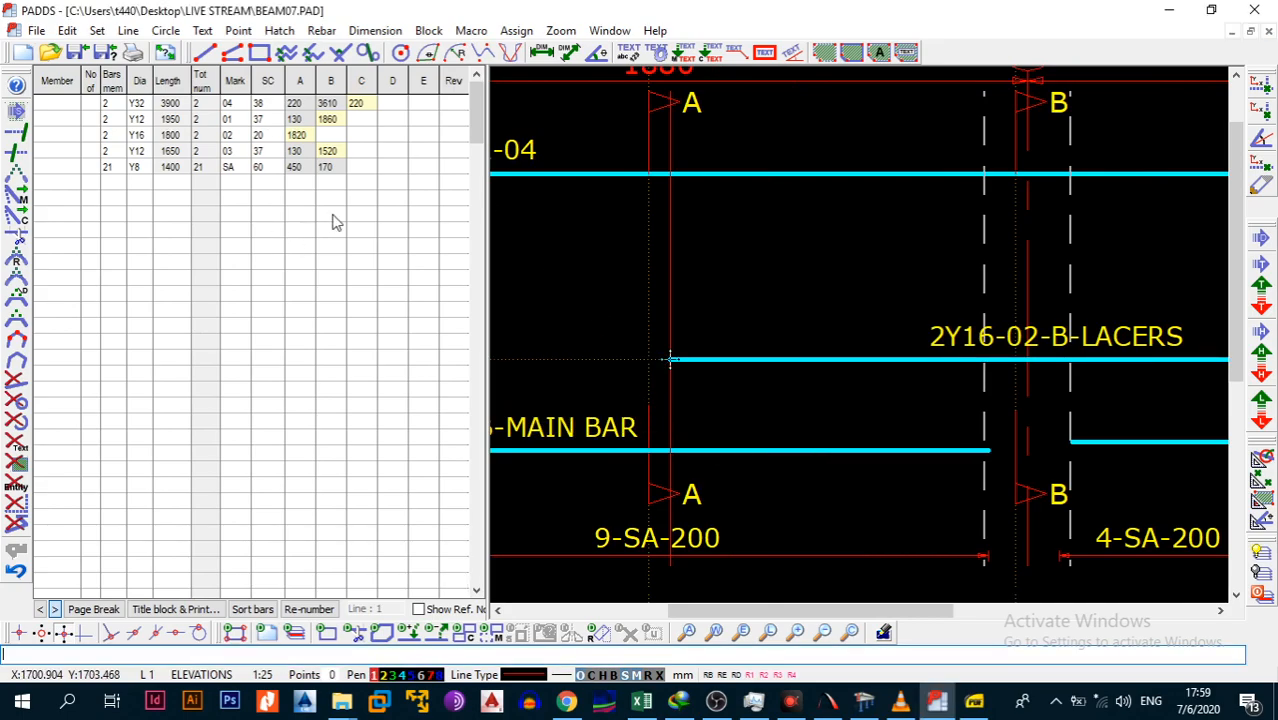
Erase the two helper parallel lines at the ends of the 2Y16-02 bar.
key("alt+e")
key("1")
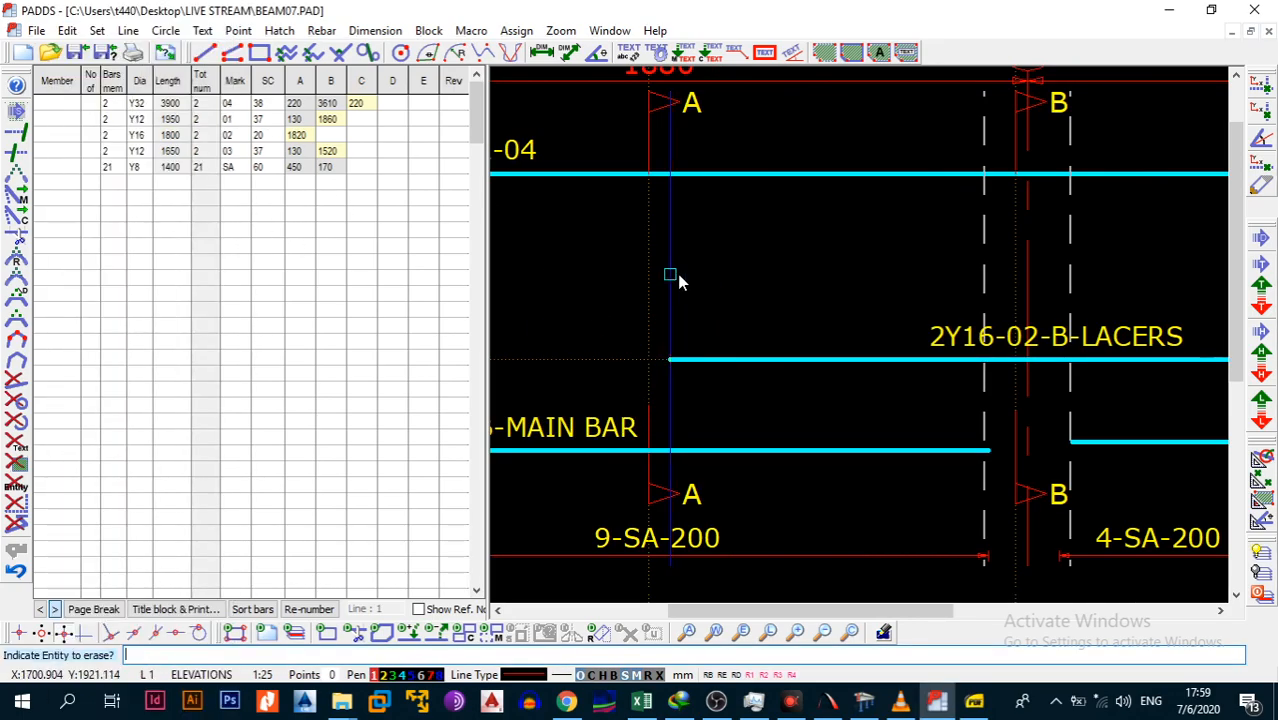
left_click(677, 275)
scroll(706, 312, "down", 3)
middle_click_drag(1018, 329, 922, 326)
left_click(887, 317)
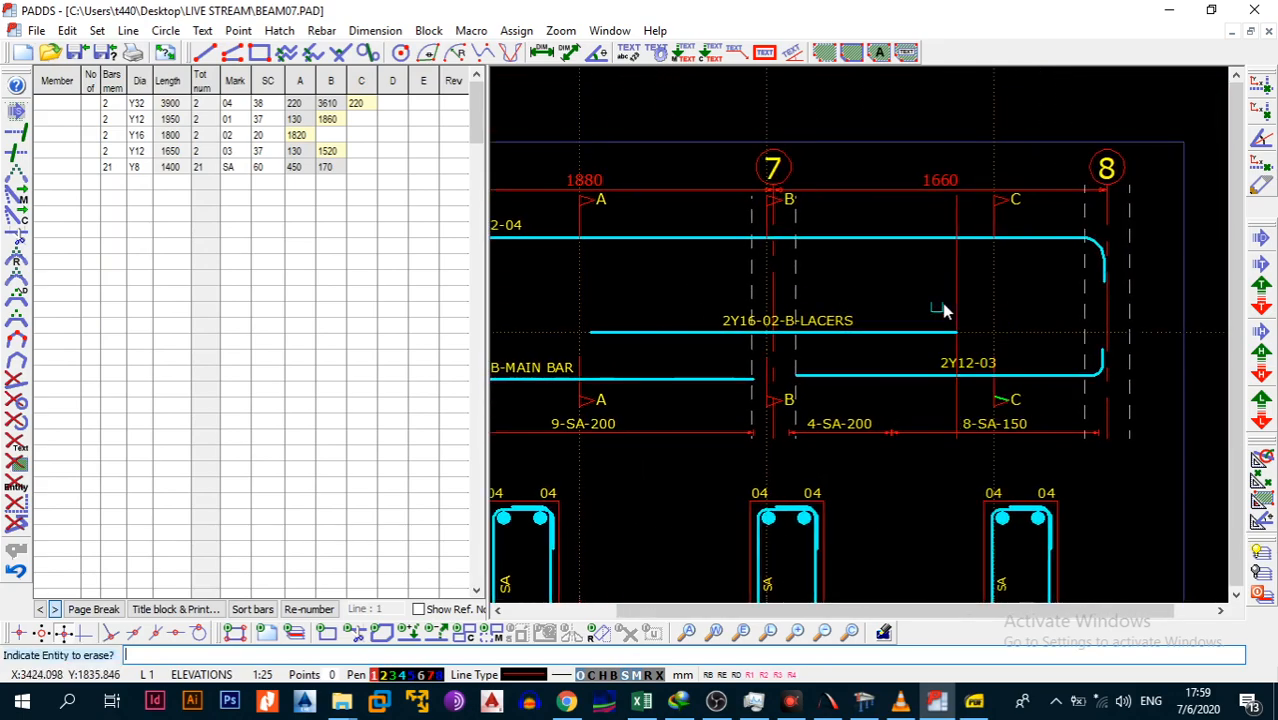
Change the 2Y12-03 label text to 2Y12-03-B-MAIN BARS.
scroll(760, 322, "down", 3)
scroll(770, 322, "up", 2)
scroll(964, 353, "up", 3)
mouse_move(1032, 373)
middle_mouse_down()
mouse_move(960, 367)
mouse_move(943, 389)
middle_mouse_up()
key("e")
key("i")
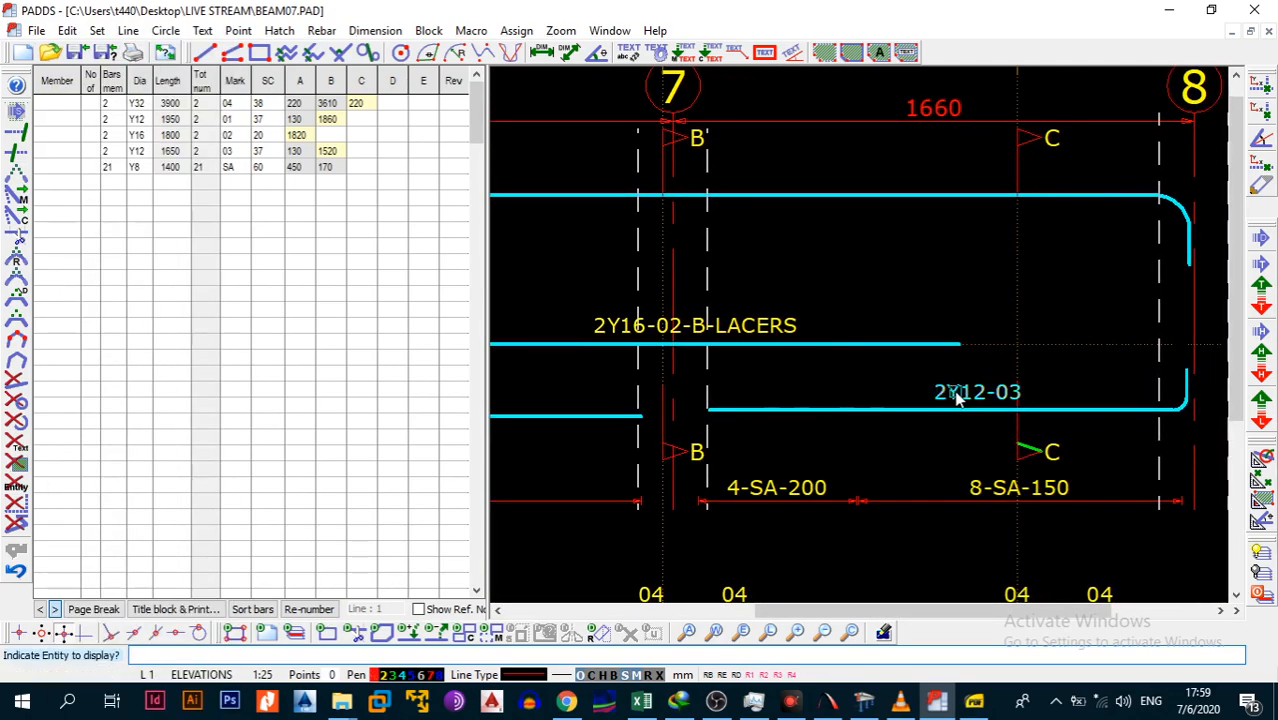
left_click(966, 396)
type("-B-MAIN BARS")
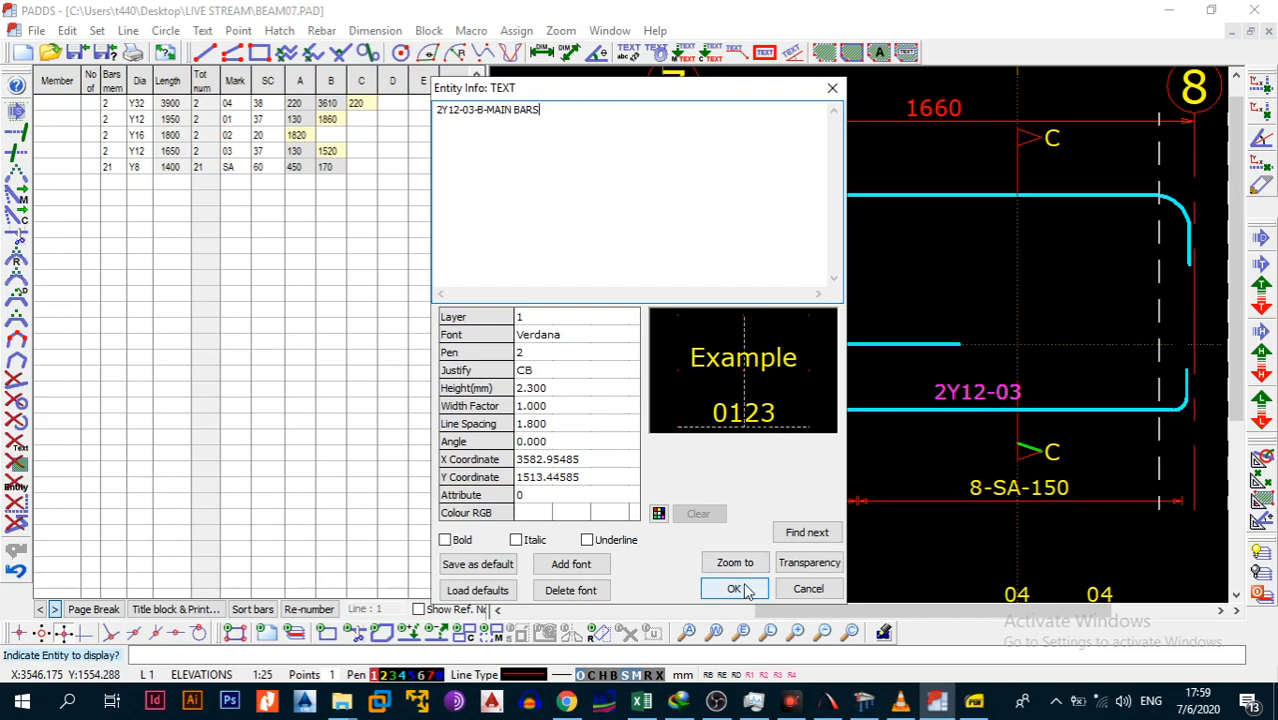
left_click(735, 589)
Place a horizontal construction line just below the 2Y16-02 bar and a vertical one through its end nearest grid 6.
scroll(895, 340, "down", 2)
scroll(910, 365, "up", 2)
scroll(897, 401, "up", 1)
scroll(876, 420, "down", 2)
scroll(907, 380, "up", 2)
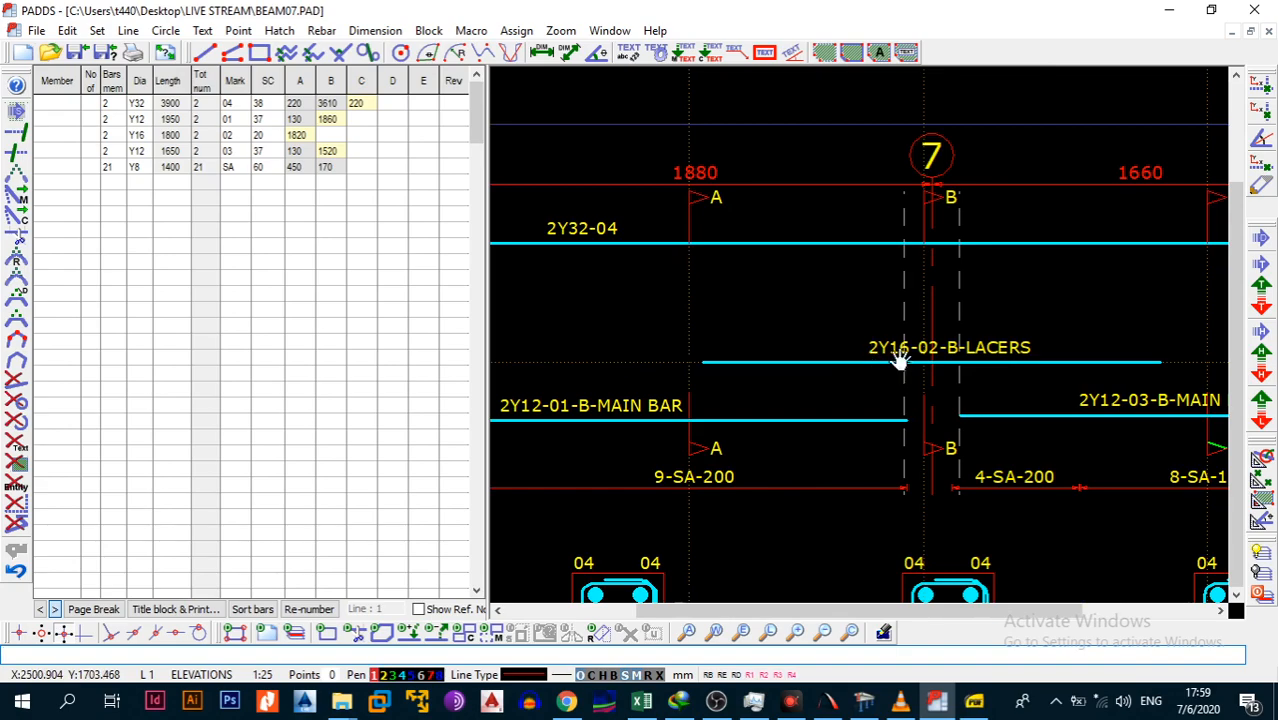
key("alt+l")
key("x")
left_click(841, 405)
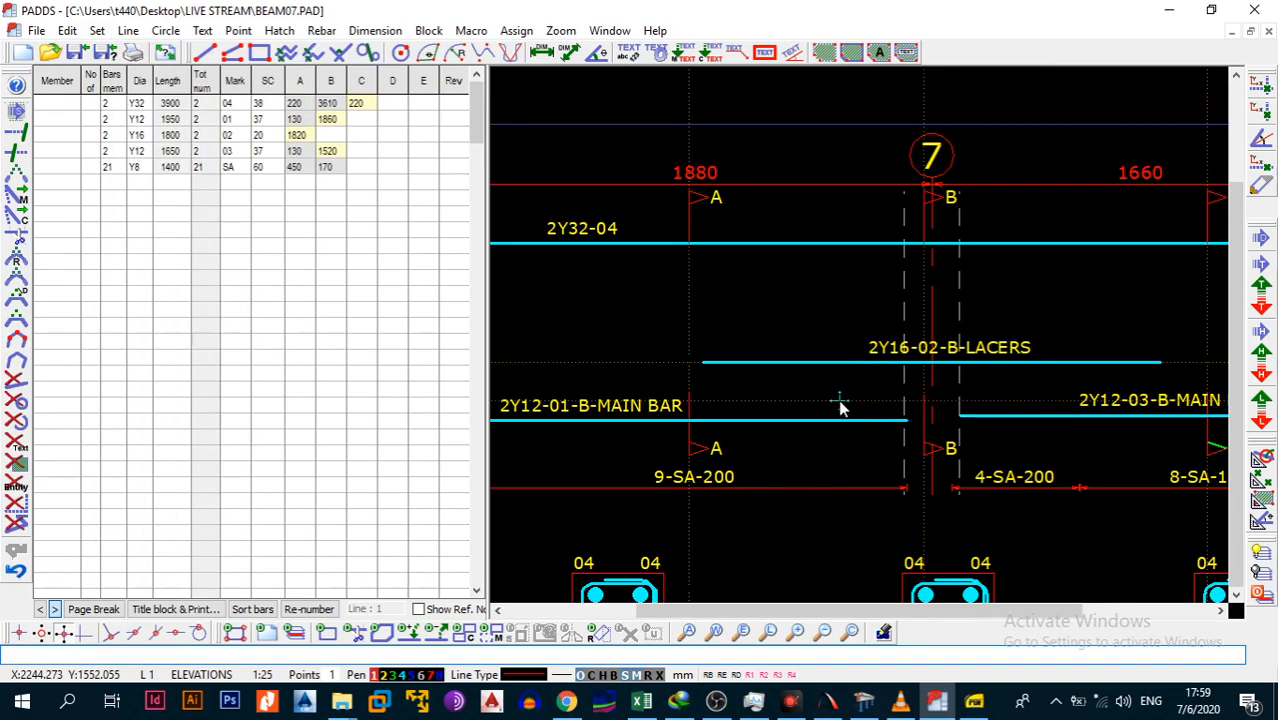
key("alt+l")
key("y")
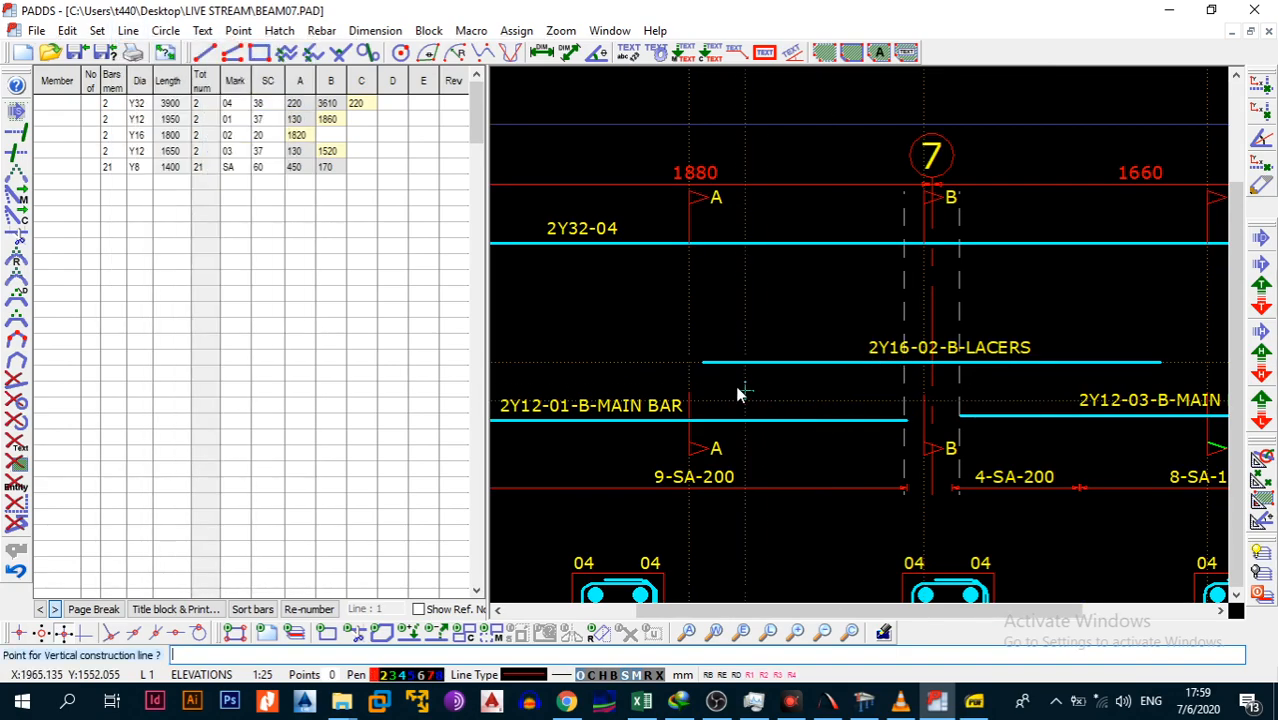
left_click(710, 377)
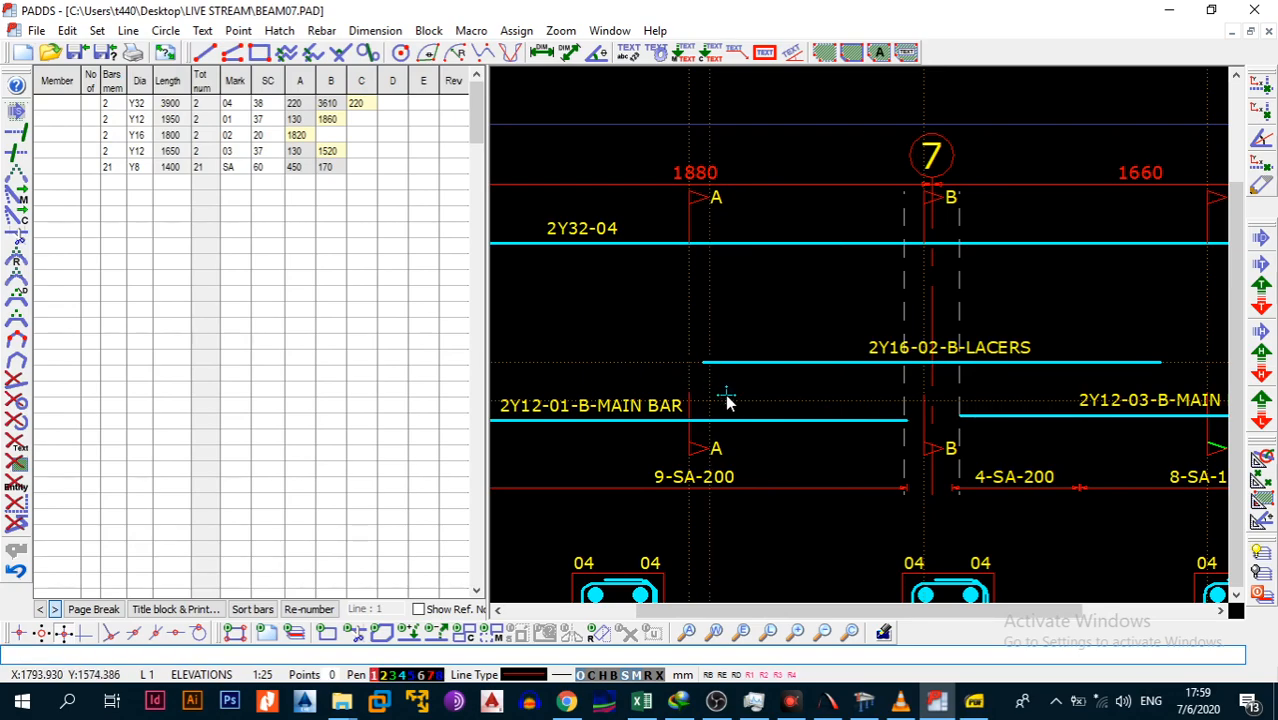
key("alt+l")
key("y")
left_click(703, 358)
Add a horizontal dimension below the 2Y16-02 bar from its grid 6 end to the near face of the grid 7 column.
key("alt+d")
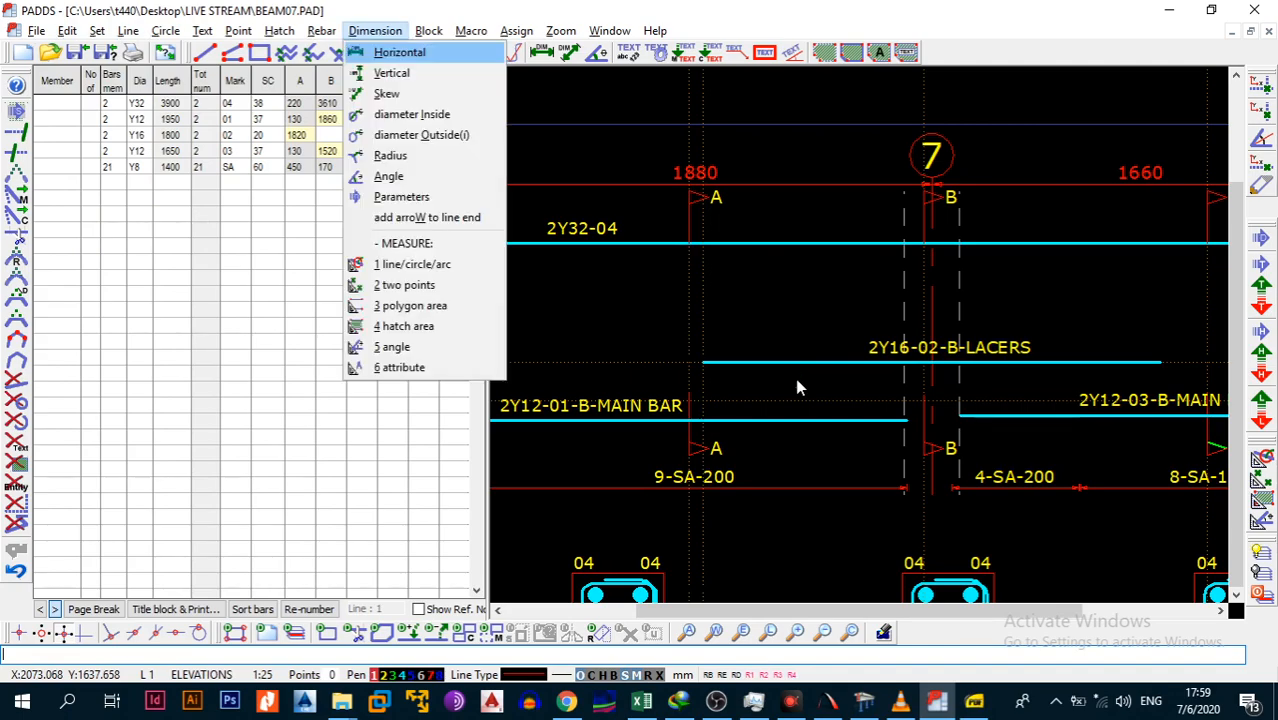
key("Return")
left_click(710, 401)
left_click(905, 399)
left_click(703, 399)
key("Escape")
scroll(876, 388, "down", 3)
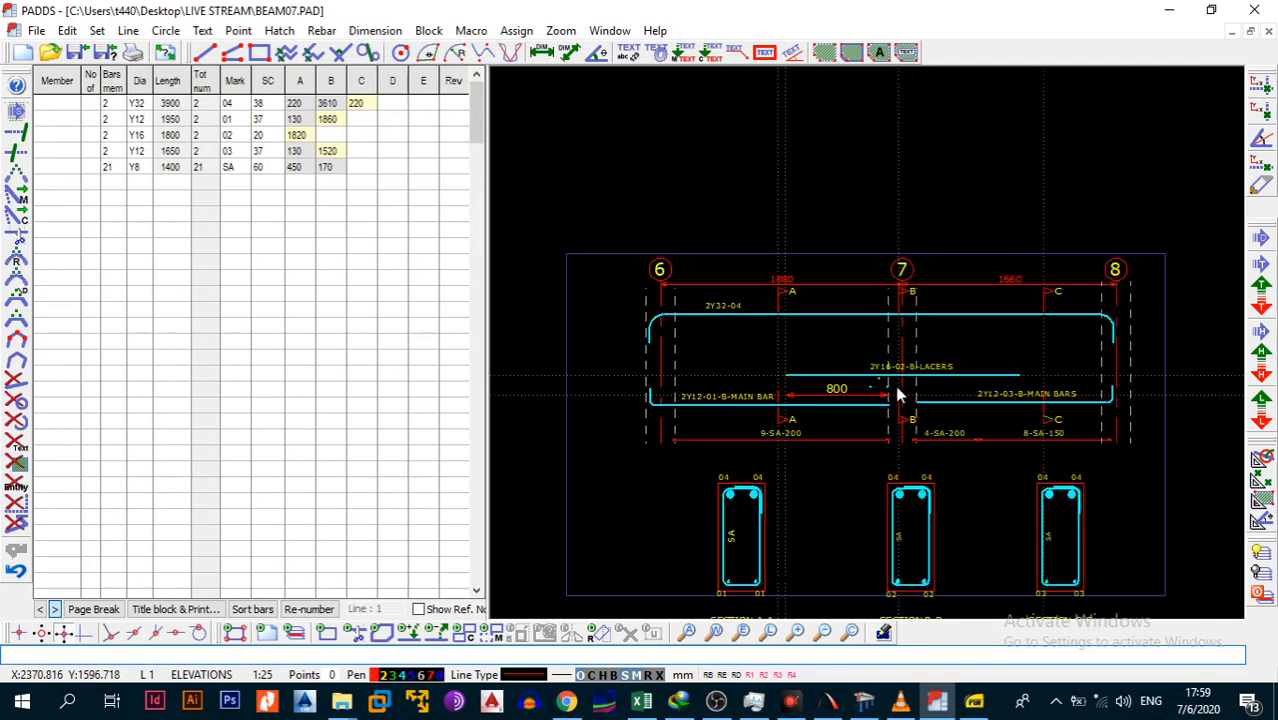
Move the 2Y16-02-B-LACERS label toward grid 6, clear of the grid 7 column lines.
scroll(905, 396, "up", 3)
key("alt+b")
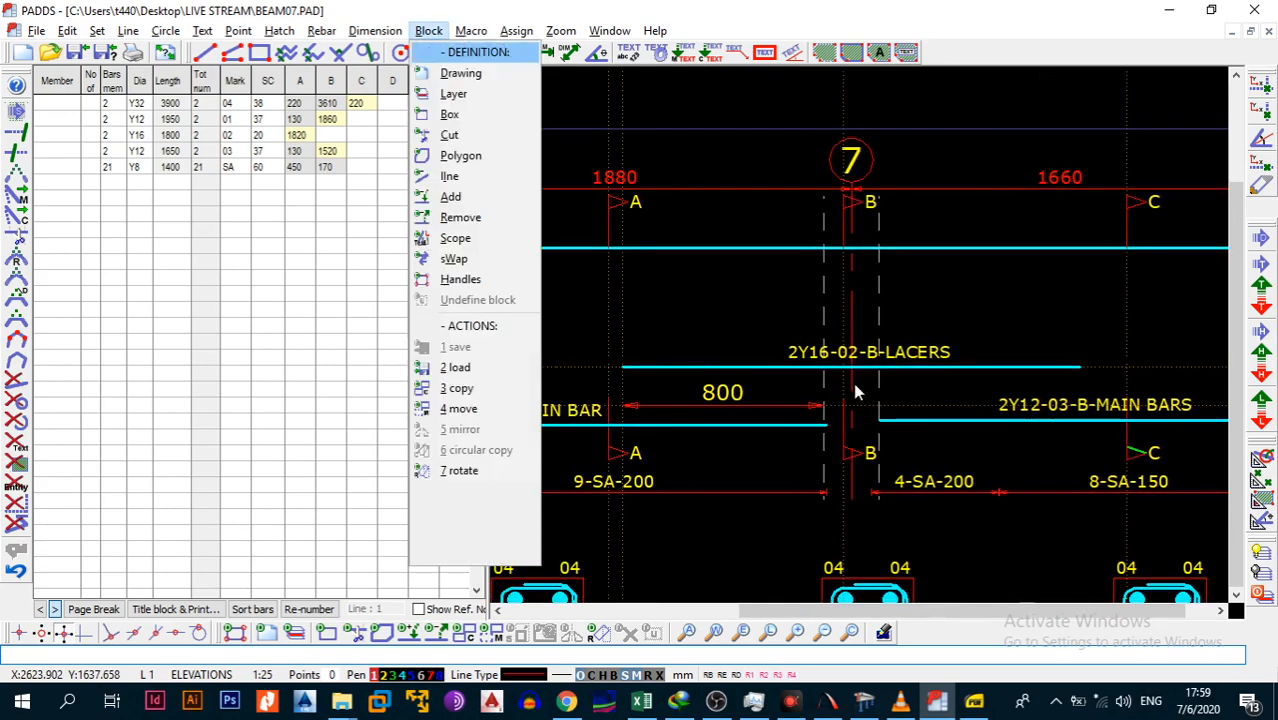
key("m")
left_click(802, 355)
left_click(802, 356)
left_click(670, 356)
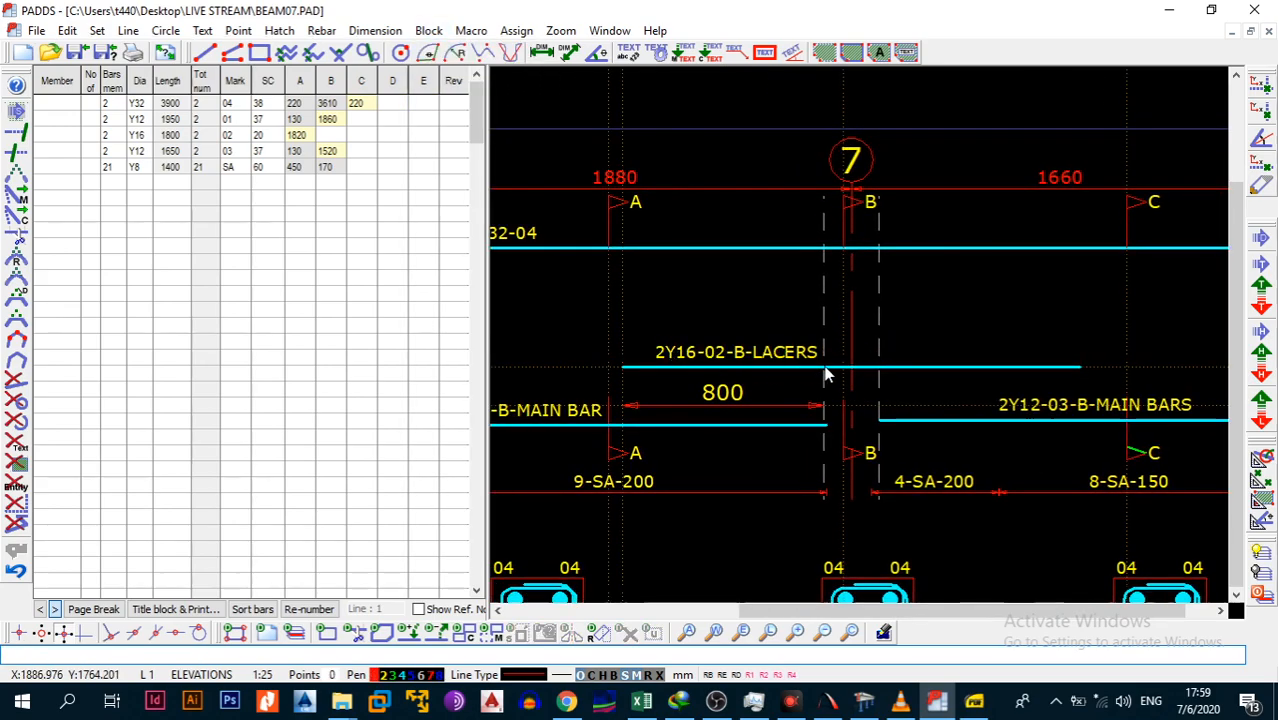
Place a horizontal construction line just above the 2Y16-02 bar and a vertical one through its end nearest grid 8.
middle_click_drag(991, 376, 853, 372)
key("alt+l")
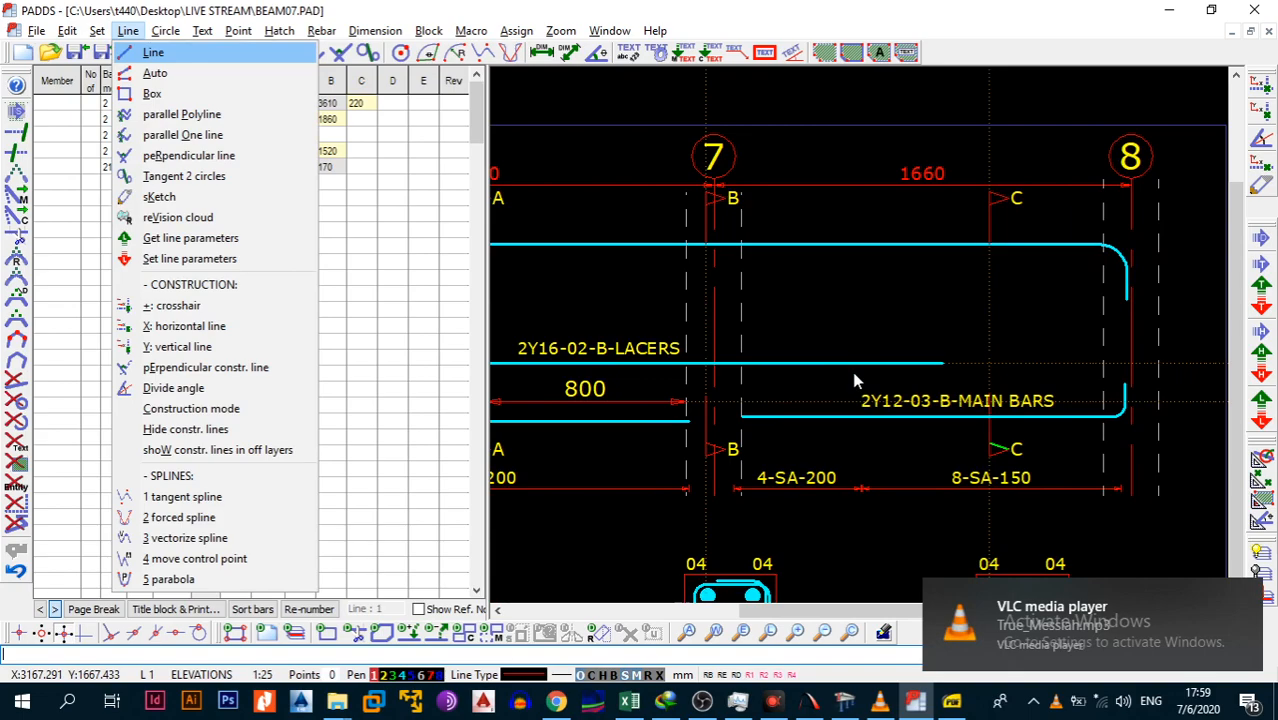
key("x")
left_click(834, 337)
key("alt+l")
key("y")
left_click(903, 363)
key("Escape")
Add a horizontal dimension above the 2Y16-02 bar from its grid 8 end to the facing side of the grid 7 column.
key("alt+d")
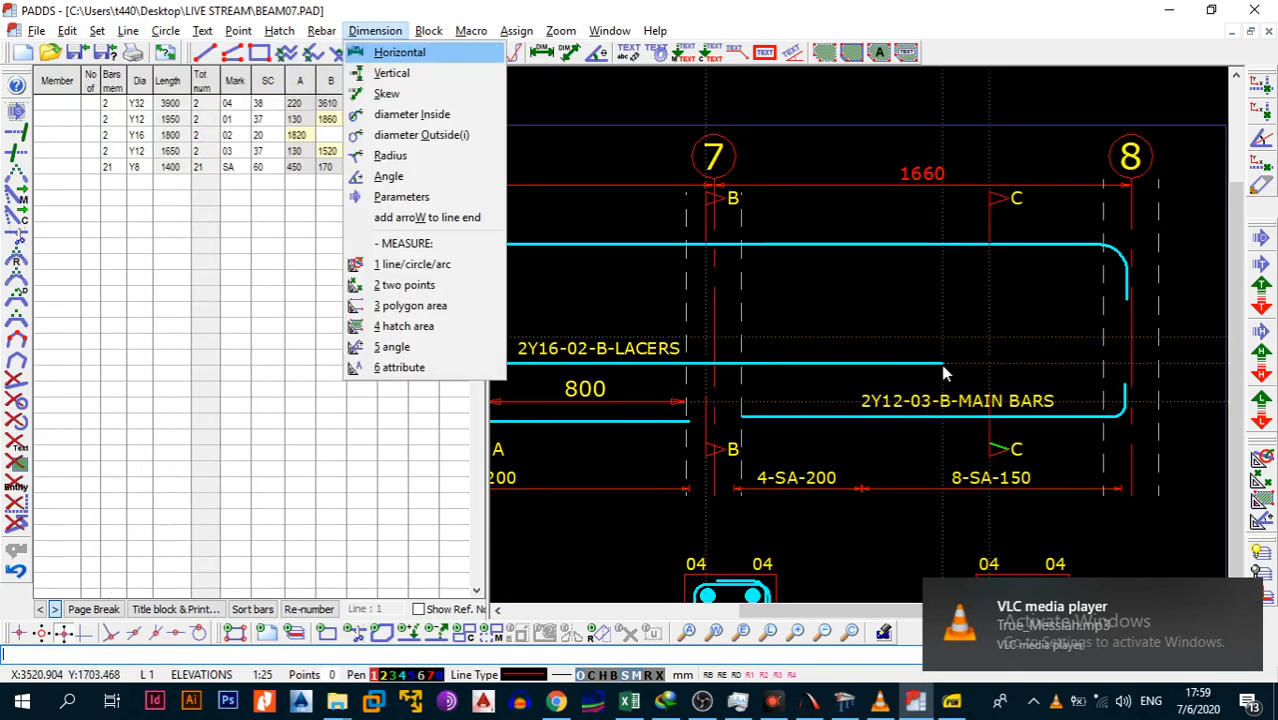
key("h")
left_click(944, 345)
left_click(741, 340)
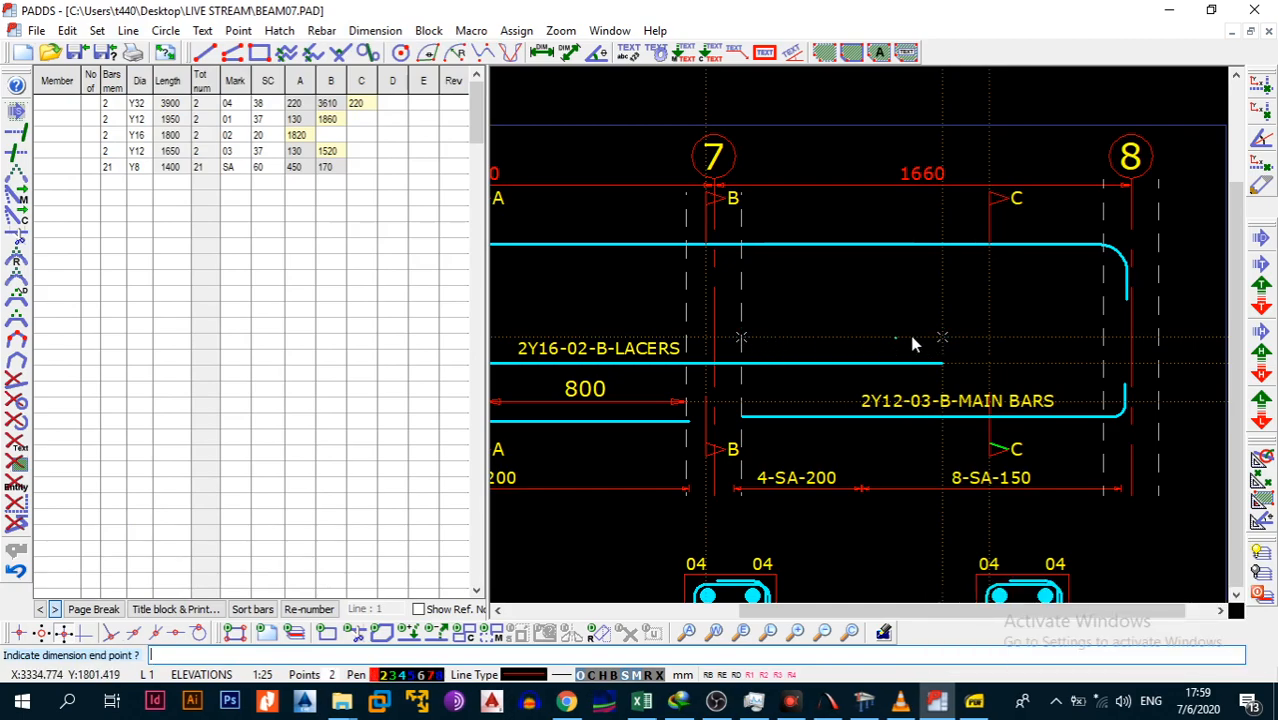
left_click(942, 342)
scroll(930, 395, "down", 2)
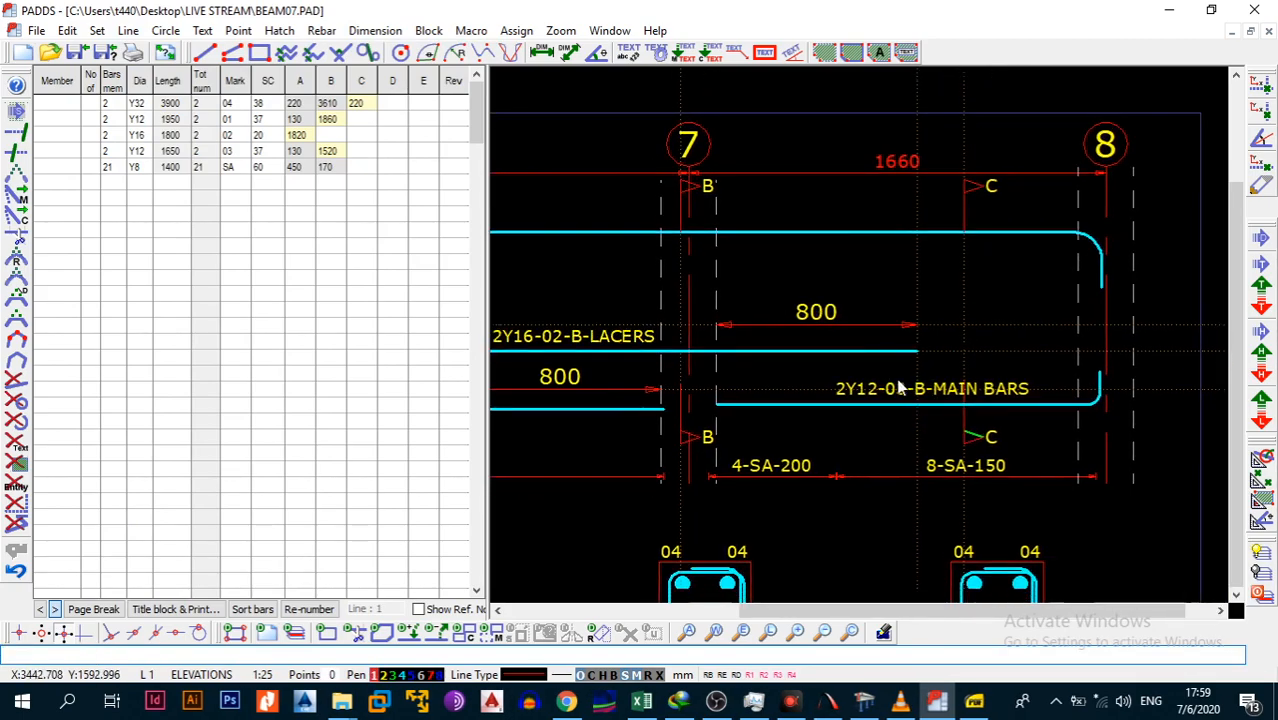
Set dimension A of bar 03 to 150 mm and update the bending schedule.
scroll(900, 397, "up", 3)
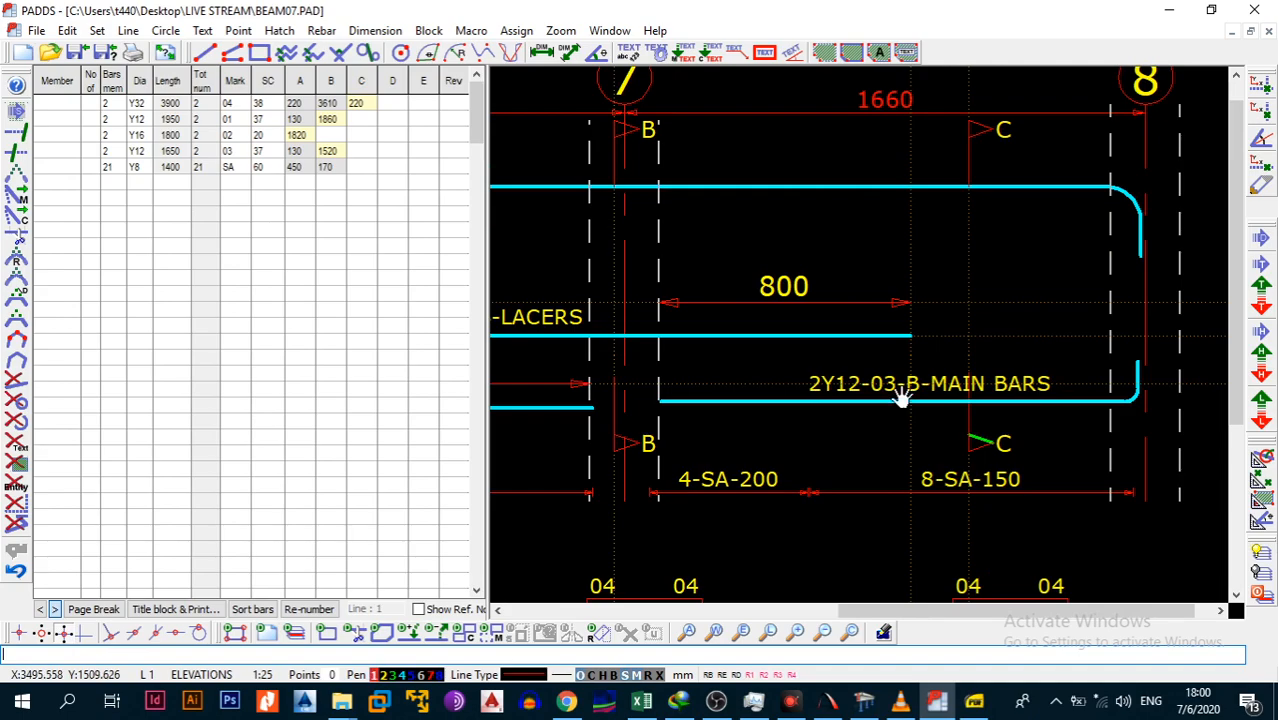
scroll(950, 397, "down", 1)
scroll(973, 426, "up", 2)
key("alt+e")
key("i")
left_click(1022, 405)
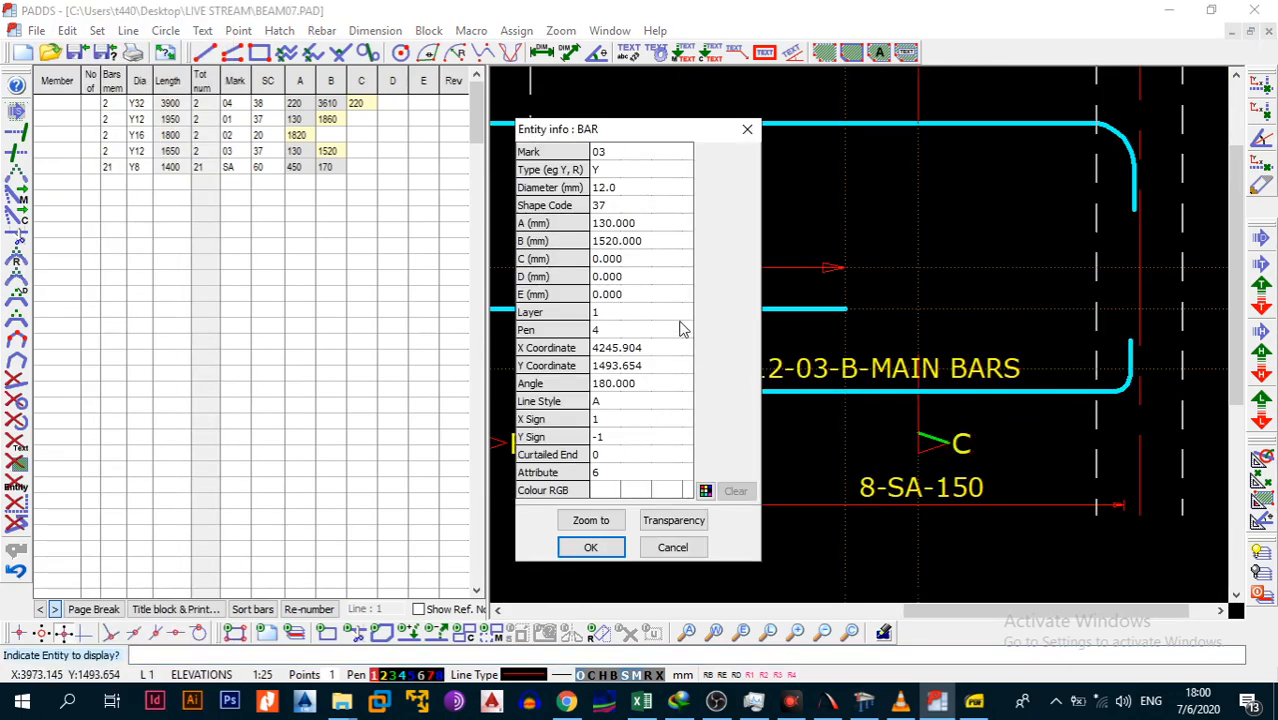
left_click(660, 225)
type("15")
left_click(591, 547)
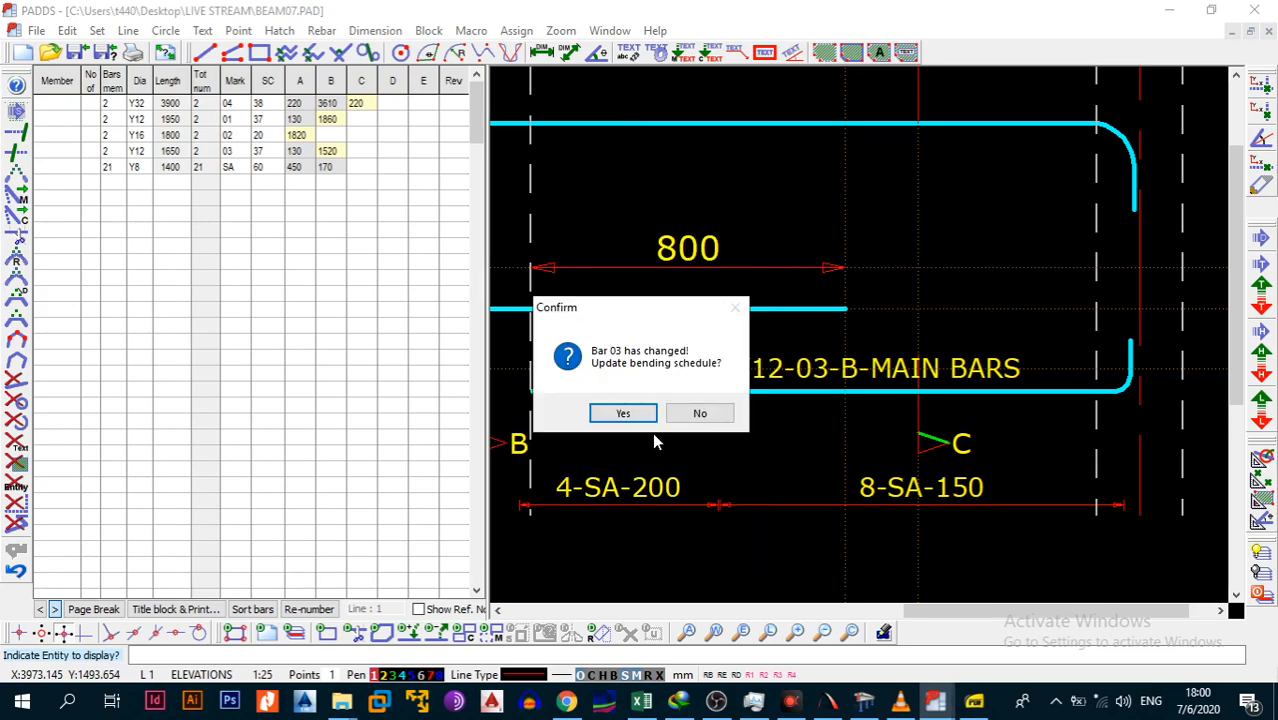
left_click(622, 411)
Set dimension A of bar 01 to 150 mm and update the bending schedule.
scroll(933, 425, "down", 4)
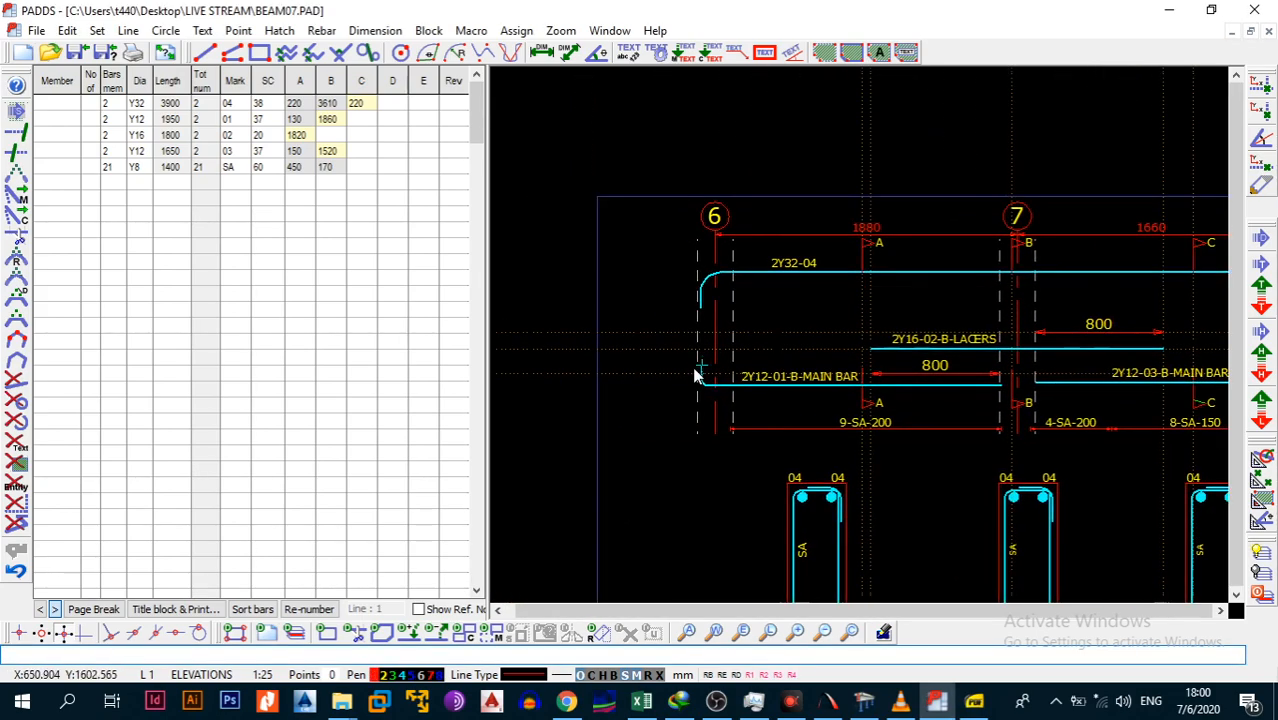
scroll(700, 372, "up", 3)
right_click(741, 372)
left_click(778, 379)
left_click(770, 411)
left_click(617, 229)
type("15")
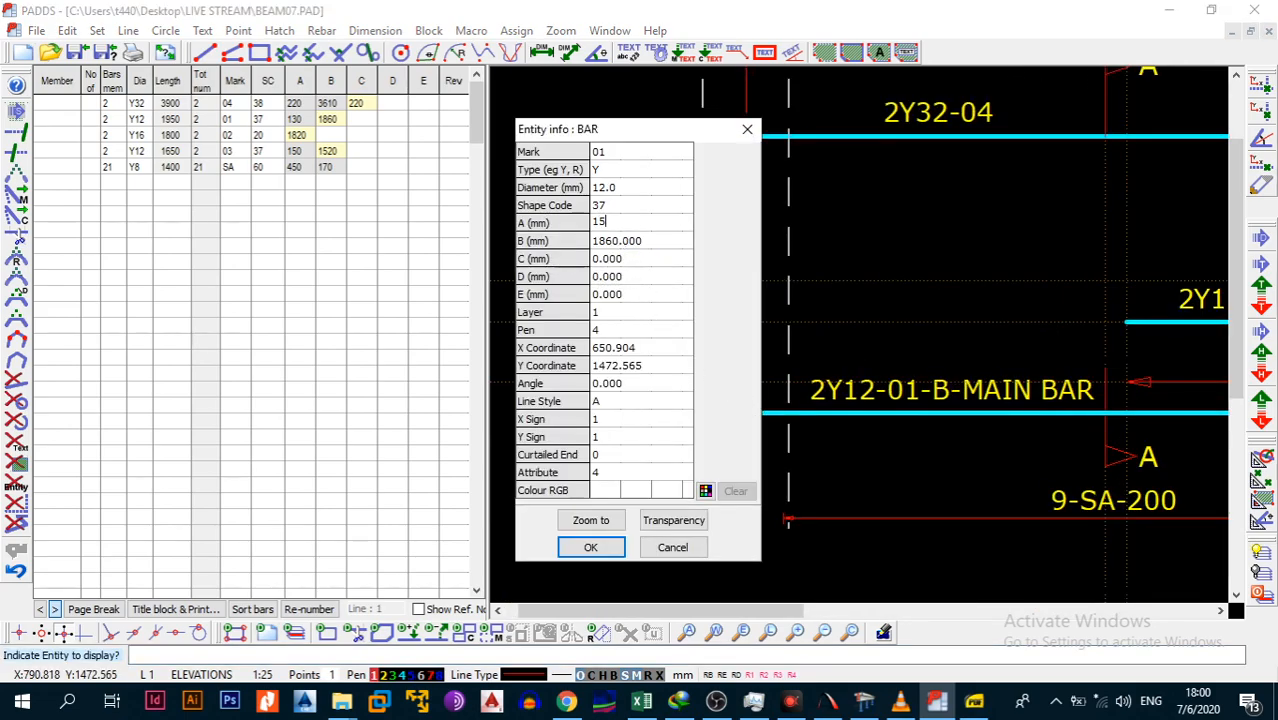
left_click(591, 547)
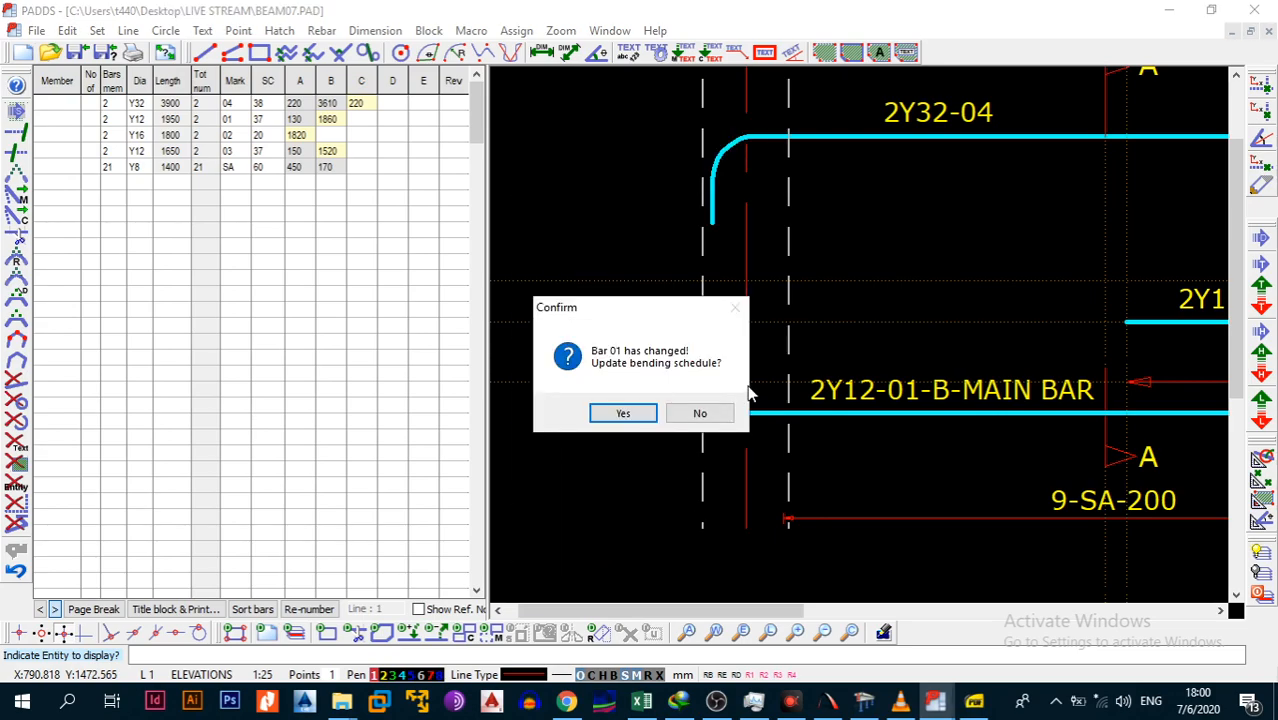
left_click(622, 412)
scroll(857, 357, "up", 3)
scroll(857, 350, "down", 1)
middle_click_drag(890, 363, 642, 376)
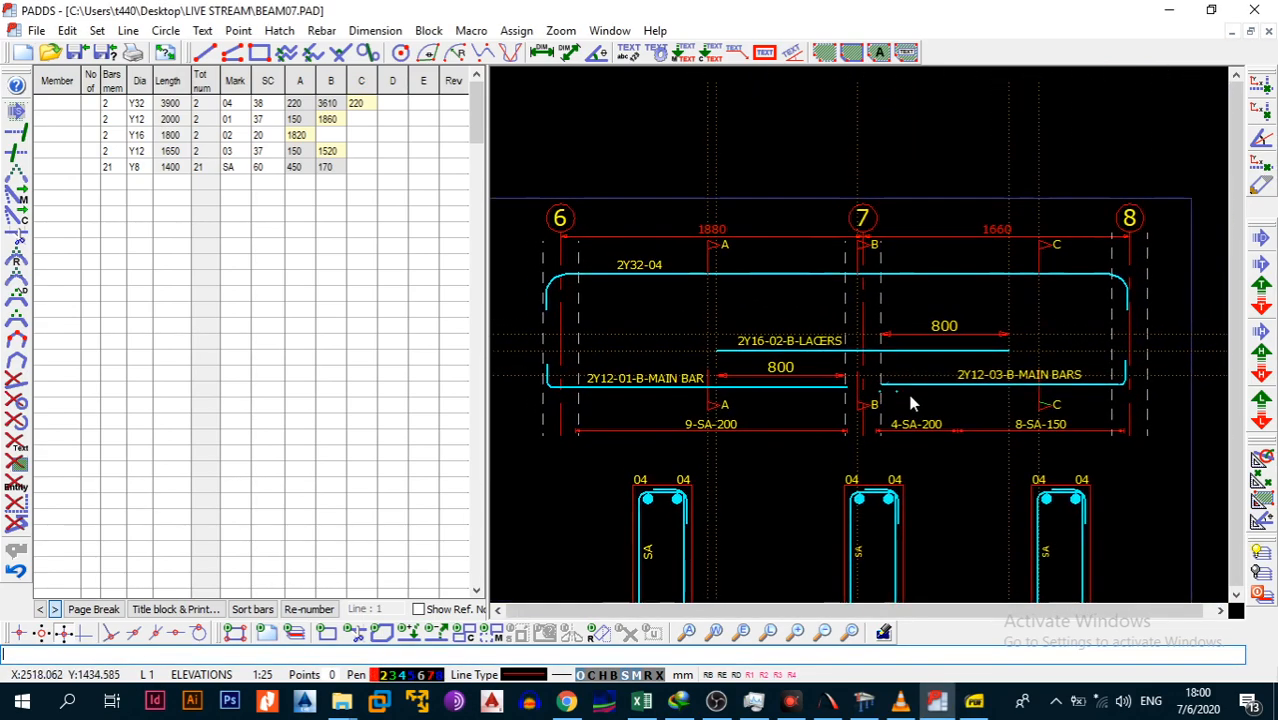
mouse_move(942, 373)
middle_mouse_down()
mouse_move(908, 389)
mouse_move(912, 364)
mouse_move(912, 411)
middle_mouse_up()
scroll(917, 390, "down", 2)
scroll(917, 390, "up", 2)
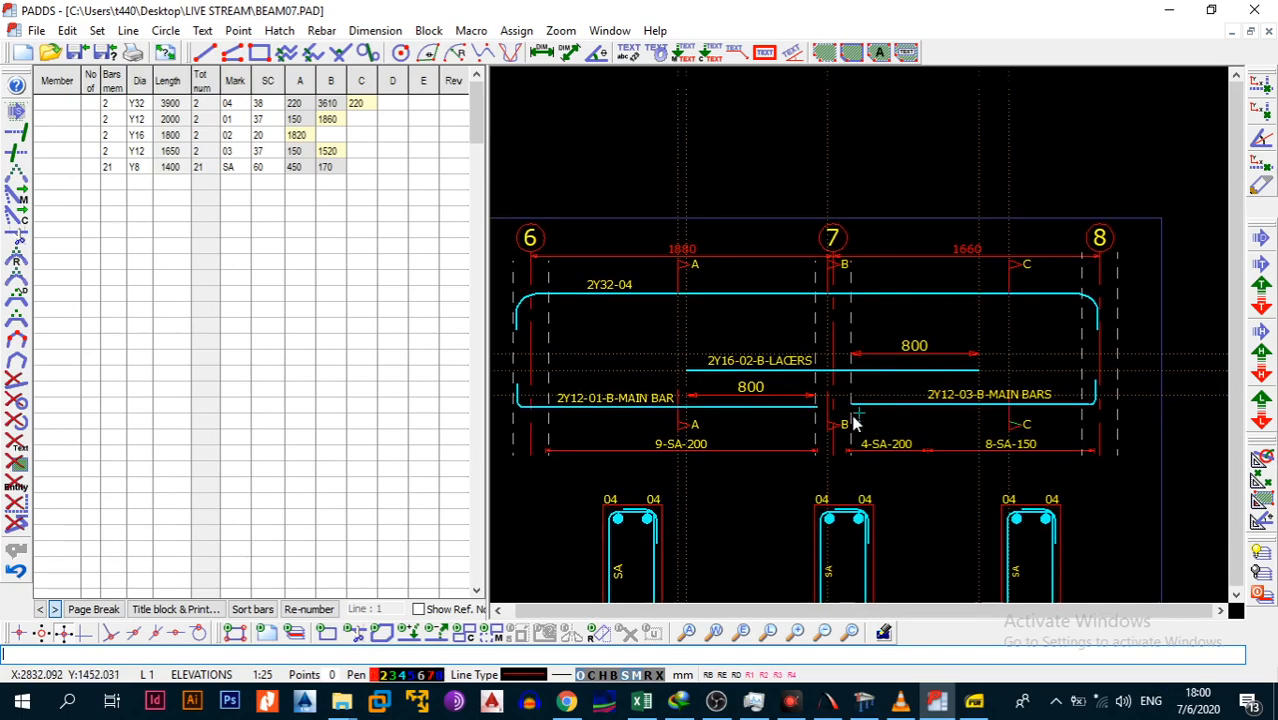
Adjust the 2Y12-01 bar's end to the near face of the grid 7 column and update the bending schedule.
scroll(852, 410, "up", 3)
middle_click_drag(554, 372, 833, 384)
scroll(995, 412, "up", 3)
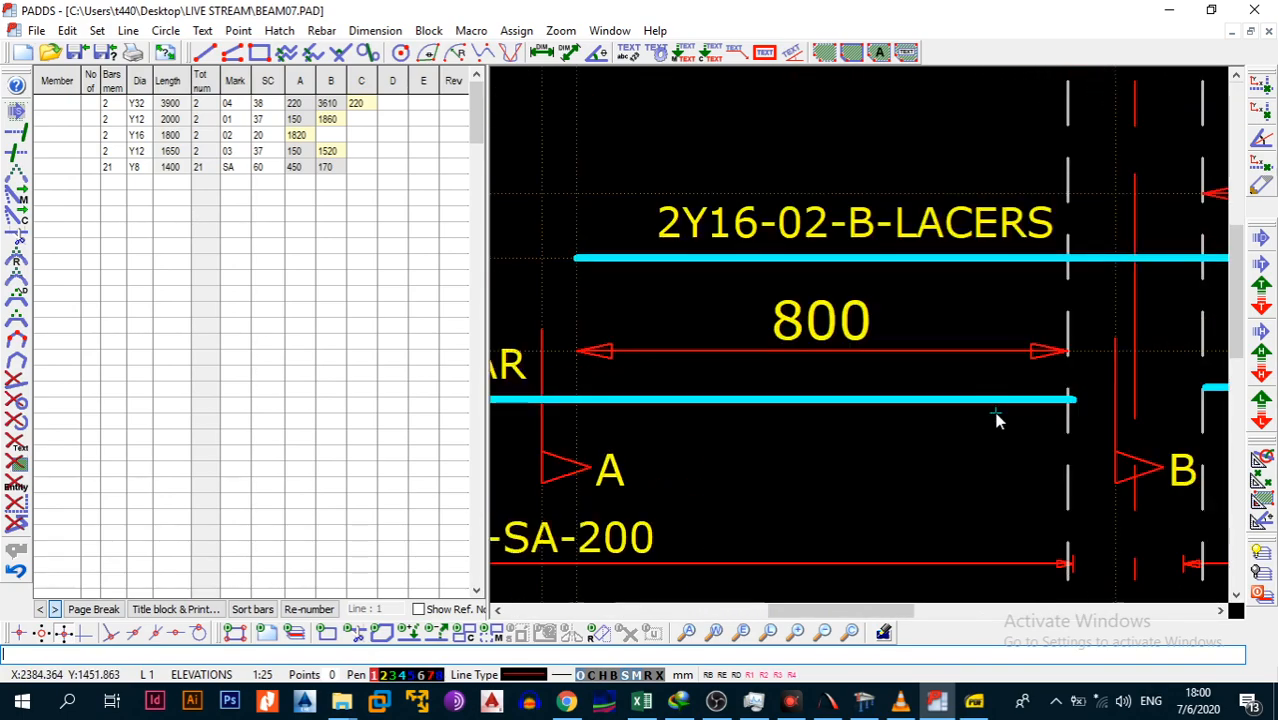
middle_click_drag(1060, 416, 964, 404)
key("r")
key("x")
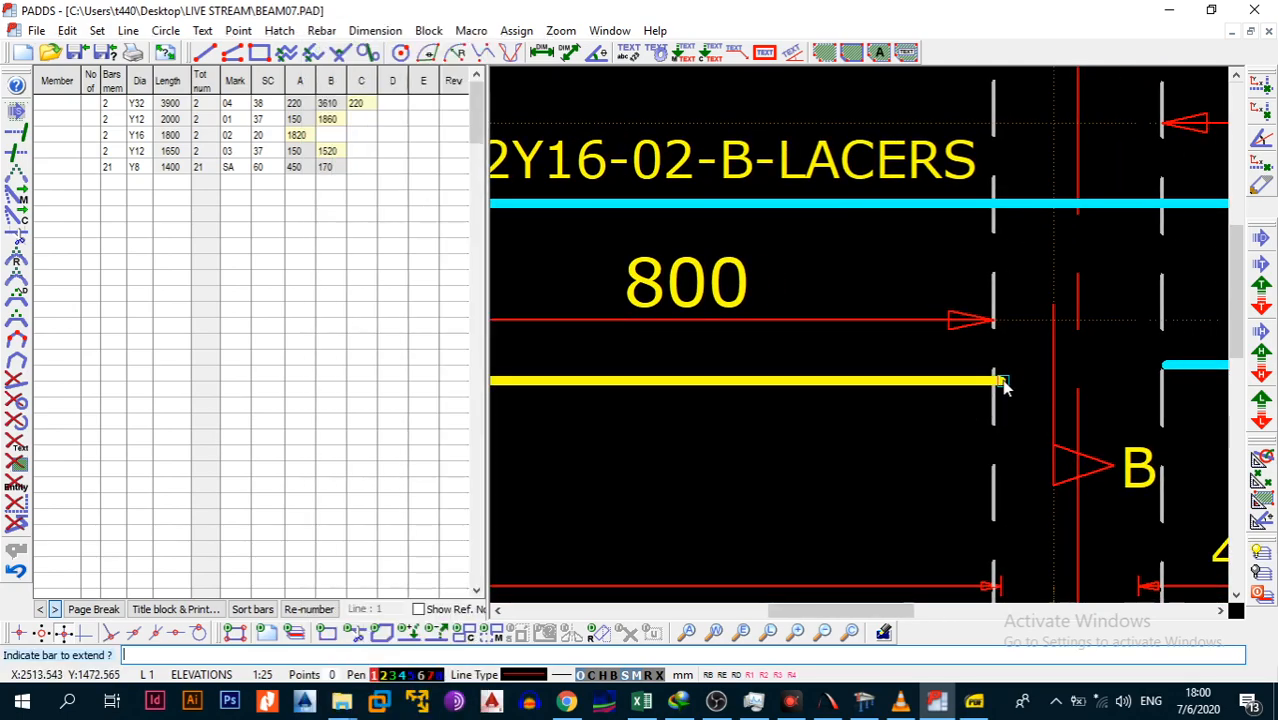
left_click(998, 380)
left_click(990, 380)
left_click(622, 413)
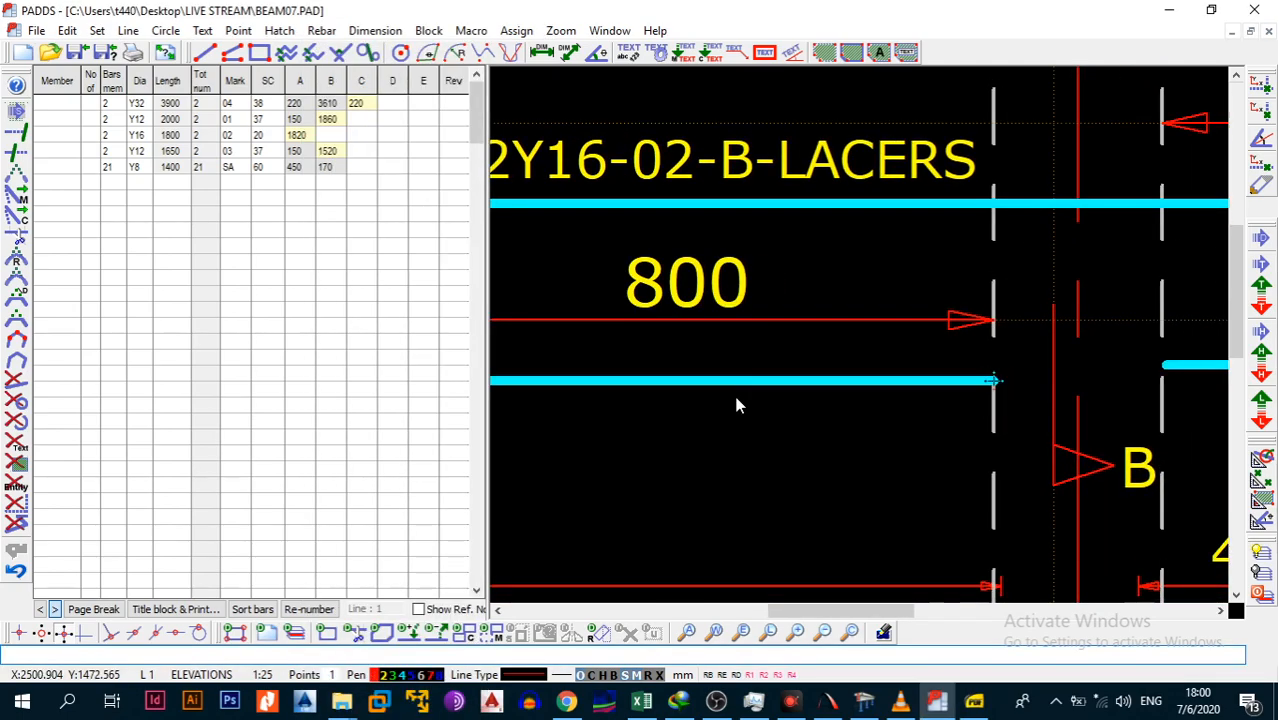
Open the entity info of the 2Y32-04 top bar and select its dimension A for editing.
scroll(796, 362, "down", 3)
scroll(828, 383, "up", 3)
scroll(958, 437, "down", 2)
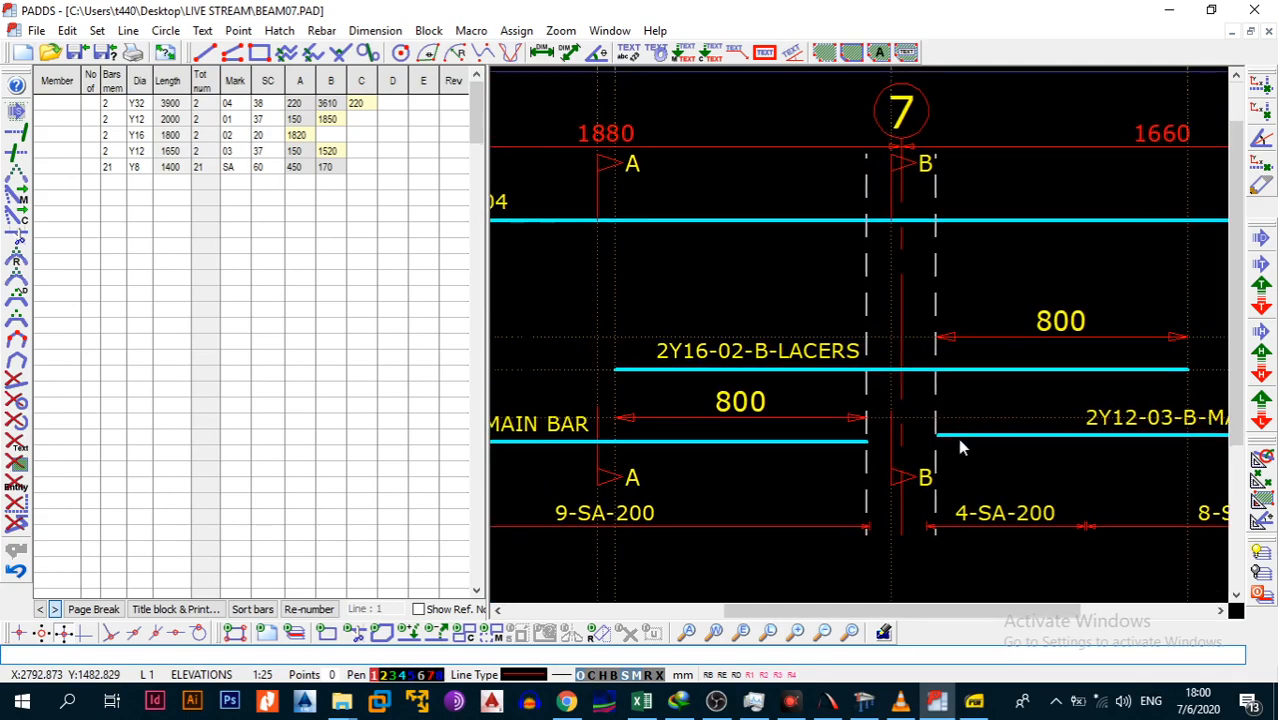
scroll(962, 360, "down", 2)
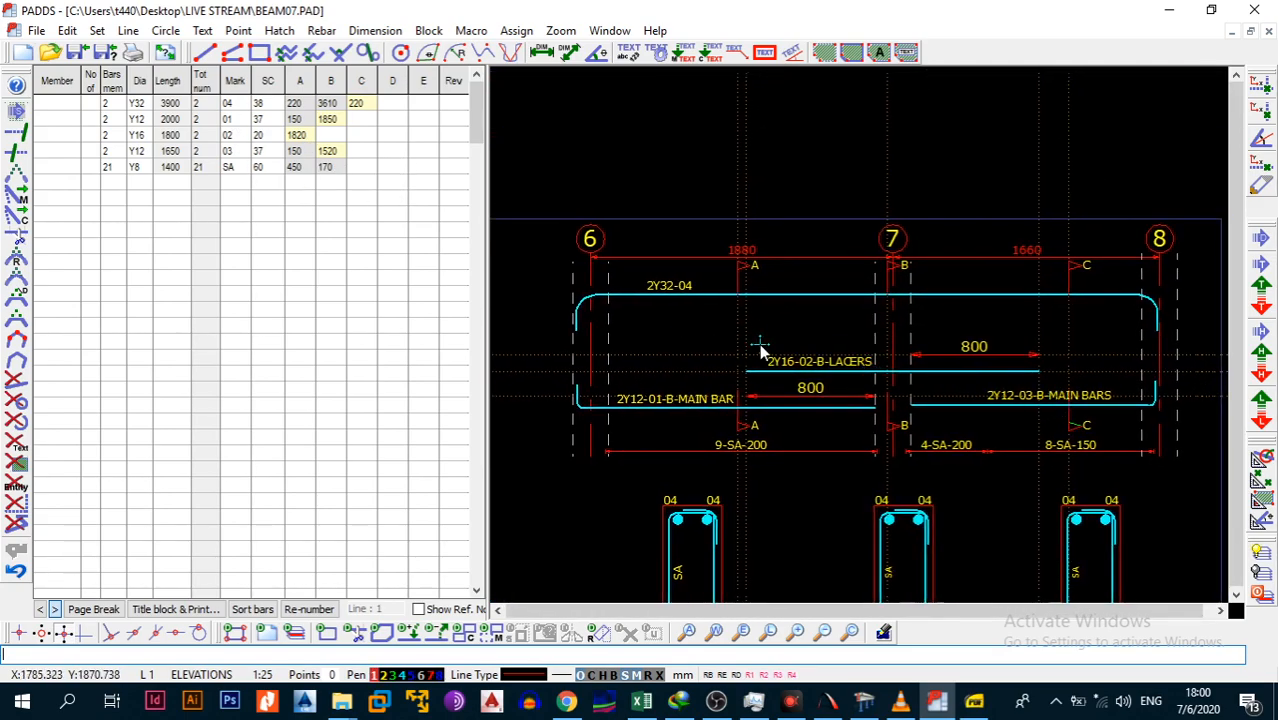
scroll(708, 305, "up", 2)
key("alt+e")
key("Return")
left_click(699, 290)
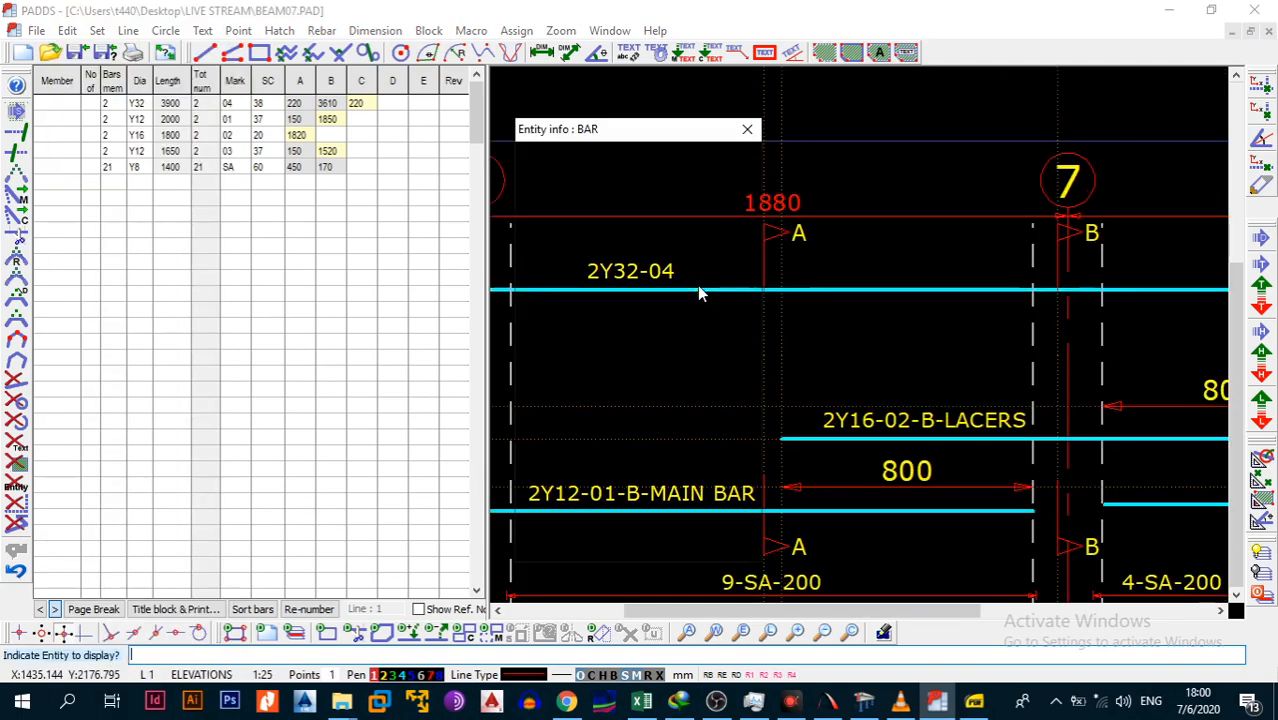
left_click(638, 262)
left_click(633, 223)
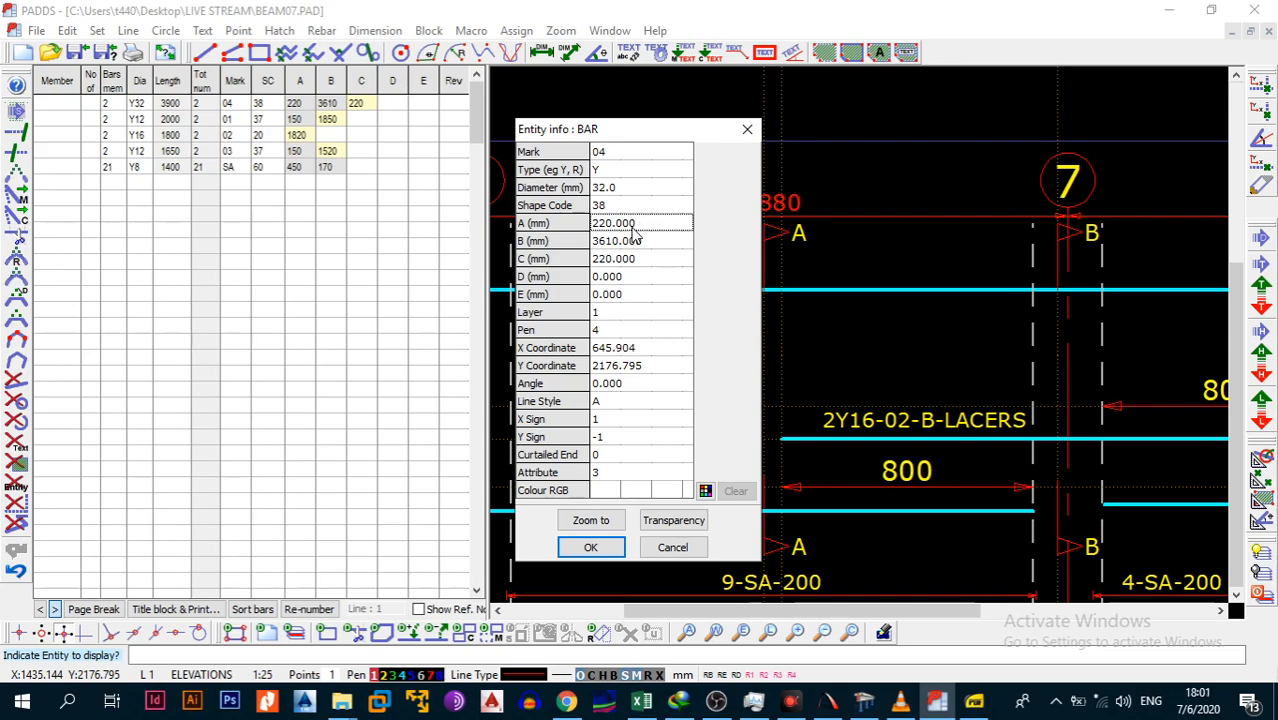
Switch to Excel and enter 32 as the bar diameter in cell I7 of the beam detailing calculations.
left_click(67, 703)
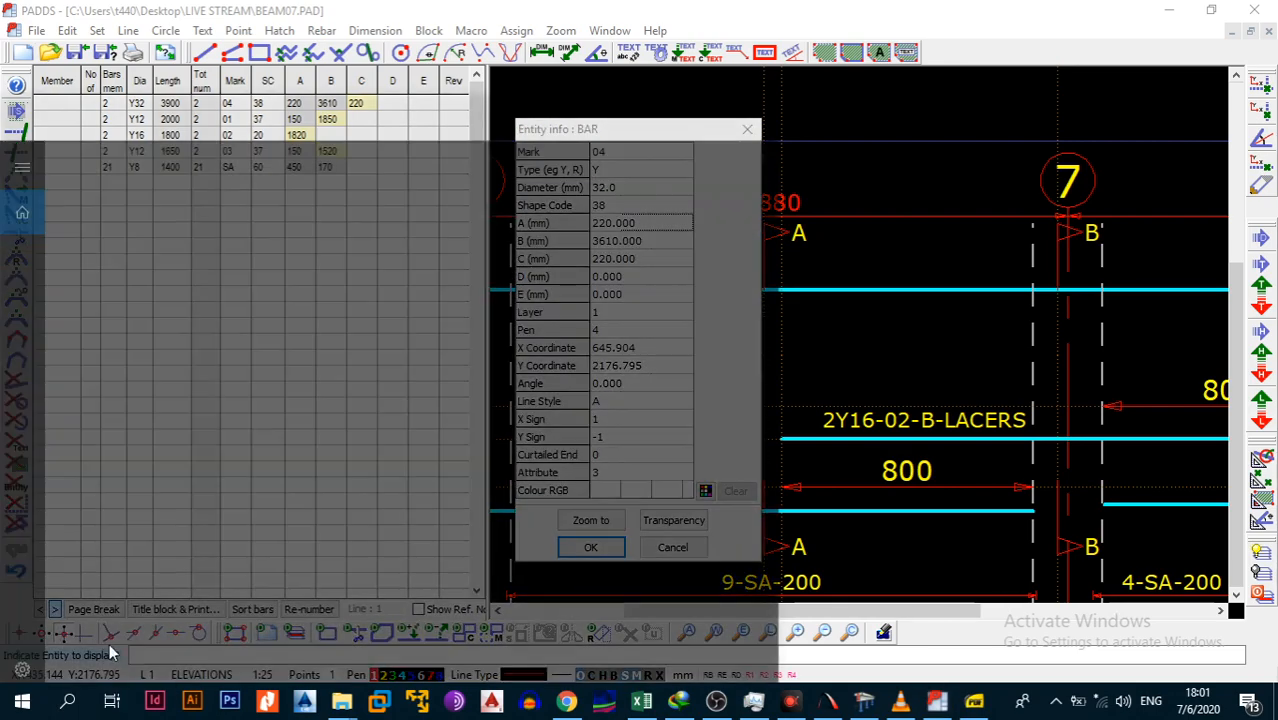
type("CAL")
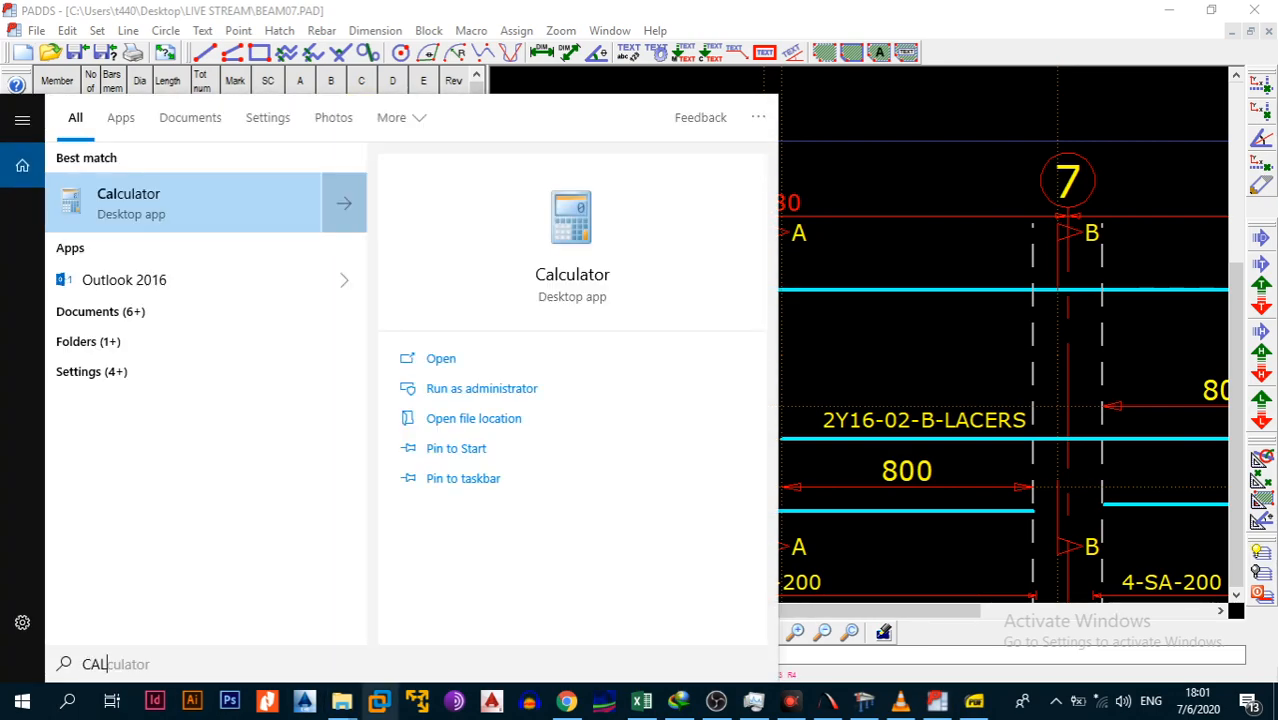
left_click(643, 700)
left_click(874, 458)
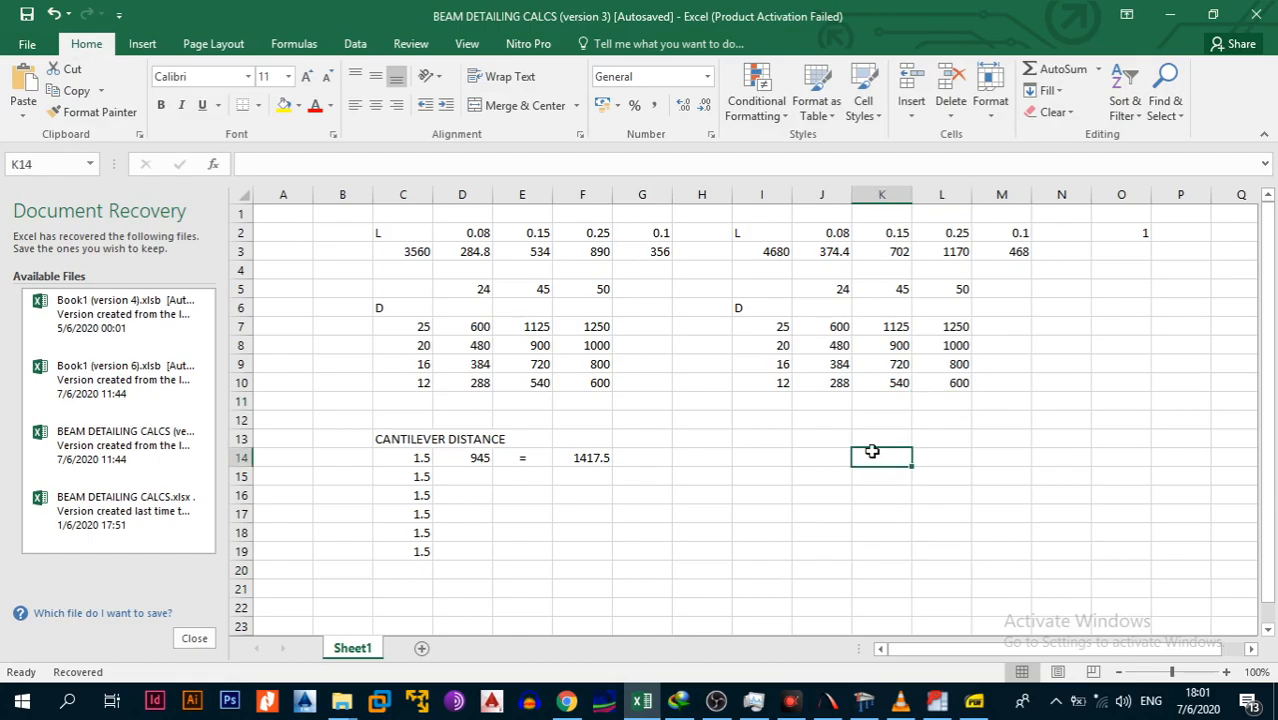
left_click(780, 326)
type("32")
left_click(775, 383)
left_click(1170, 16)
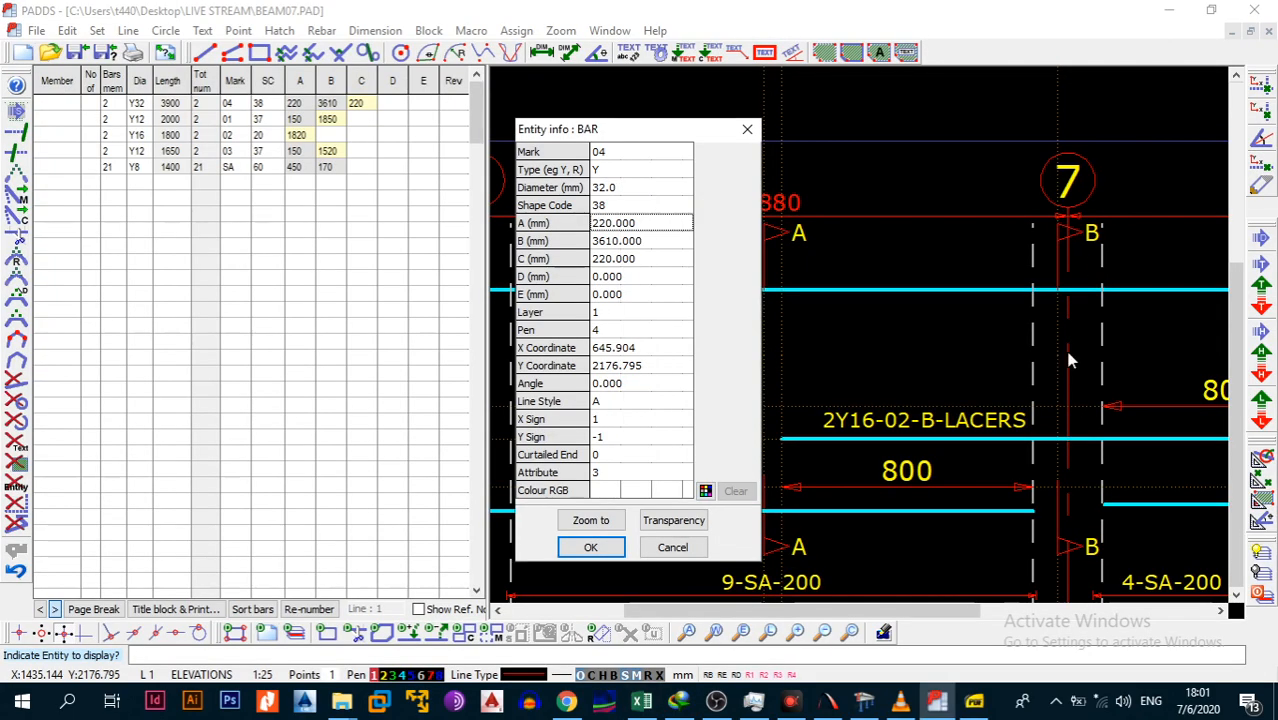
Set dimensions A and C of bar 04 to 1600 mm.
type("1600")
key("Return")
left_click(664, 272)
left_click(663, 264)
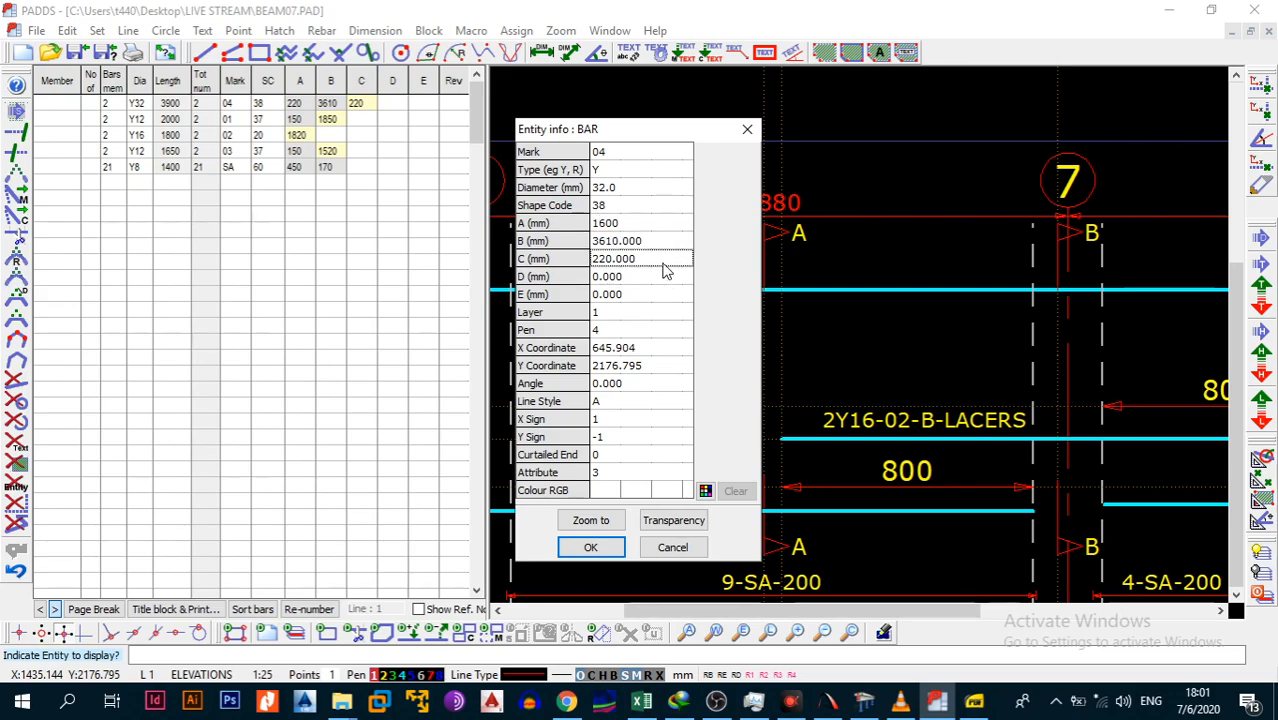
type("1600")
left_click(673, 305)
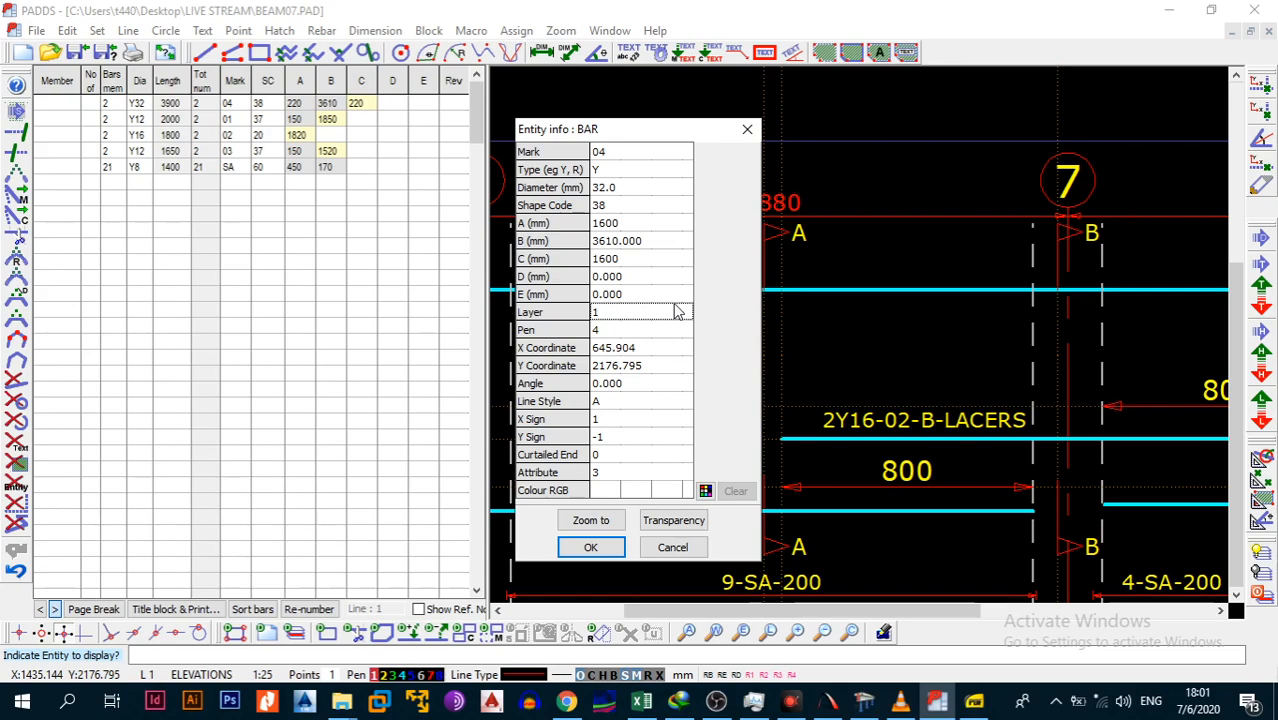
Switch to File Explorer, play Two_Face from the CHILL MUSIC folder in VLC media player, and return to PADDS.
left_click(357, 701)
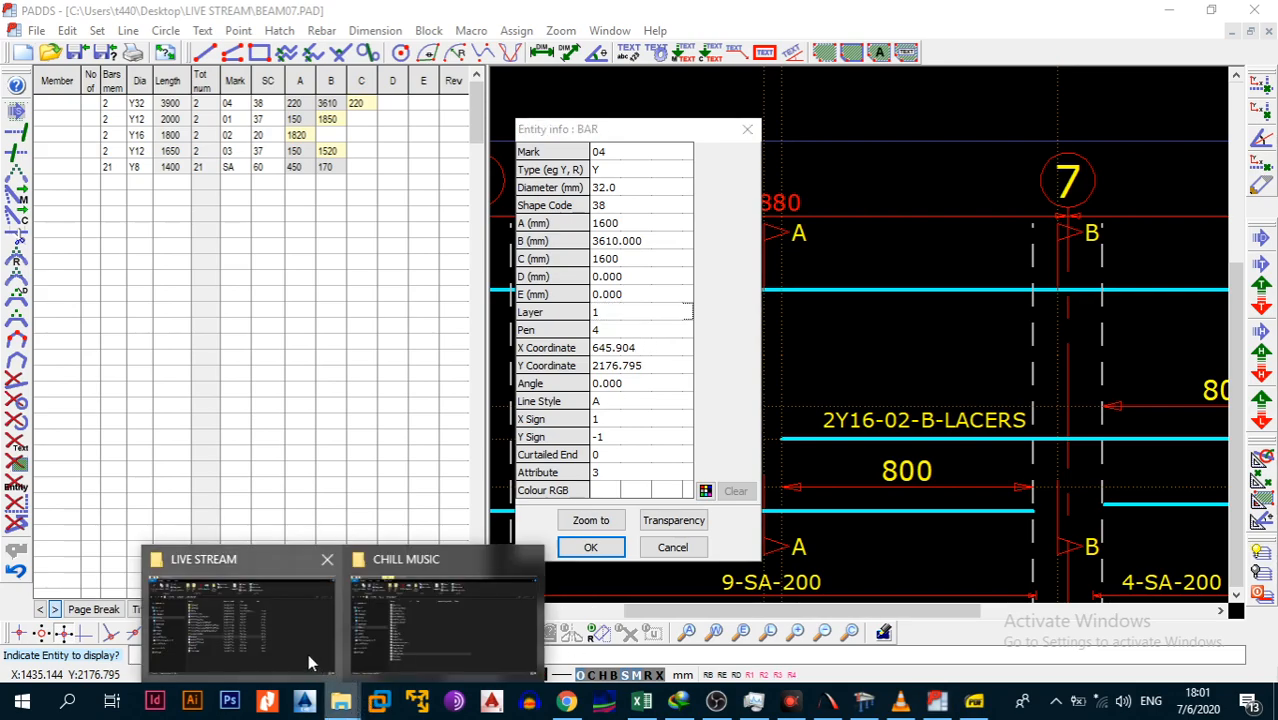
left_click(403, 640)
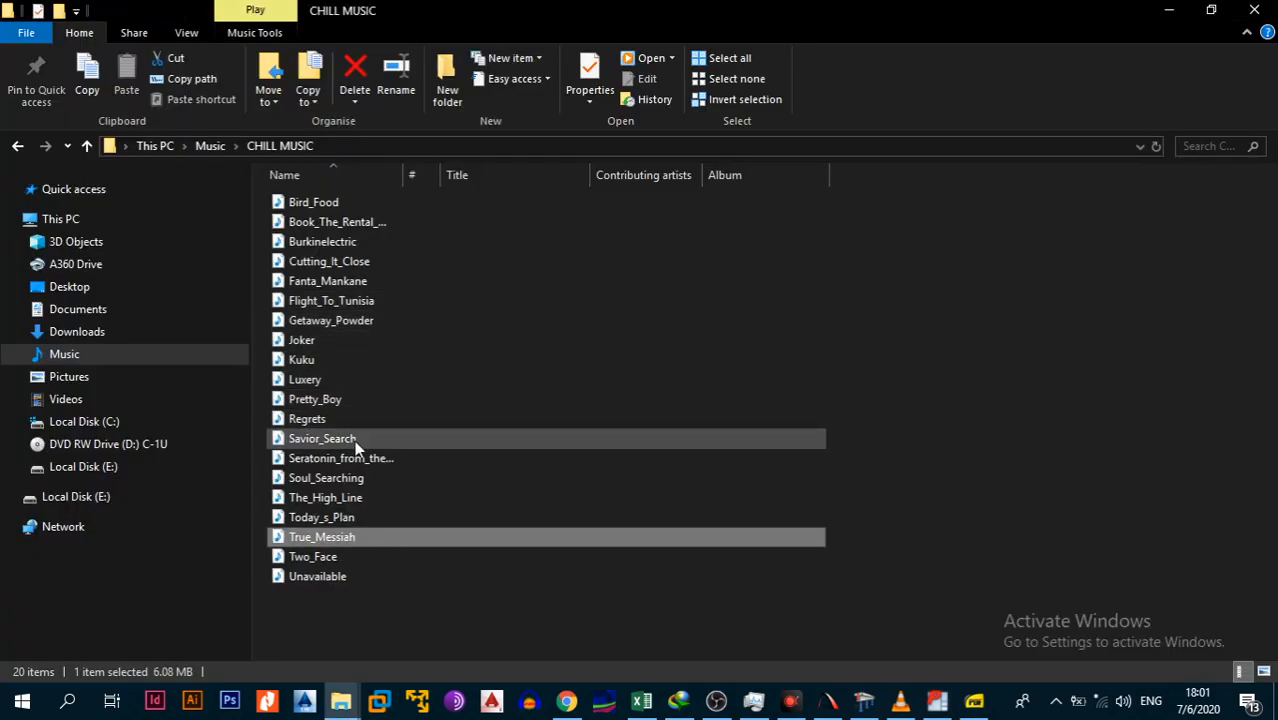
left_click(352, 560)
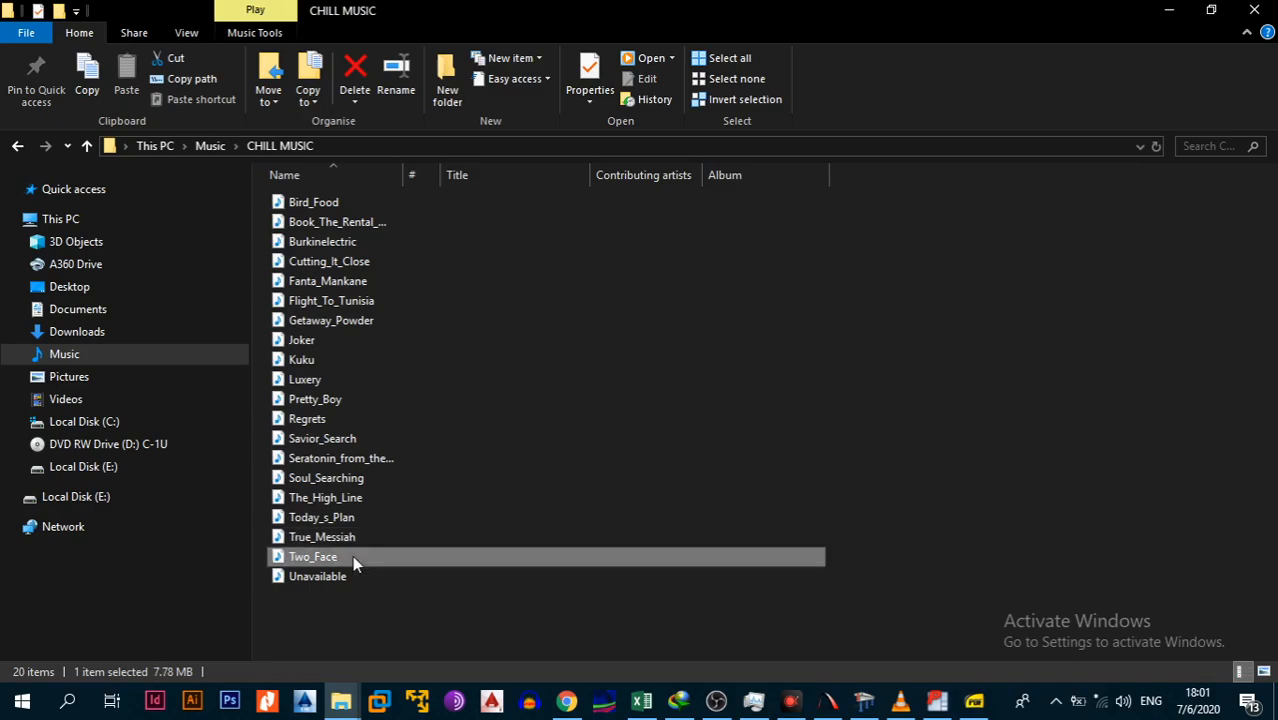
right_click(352, 555)
mouse_move(546, 204)
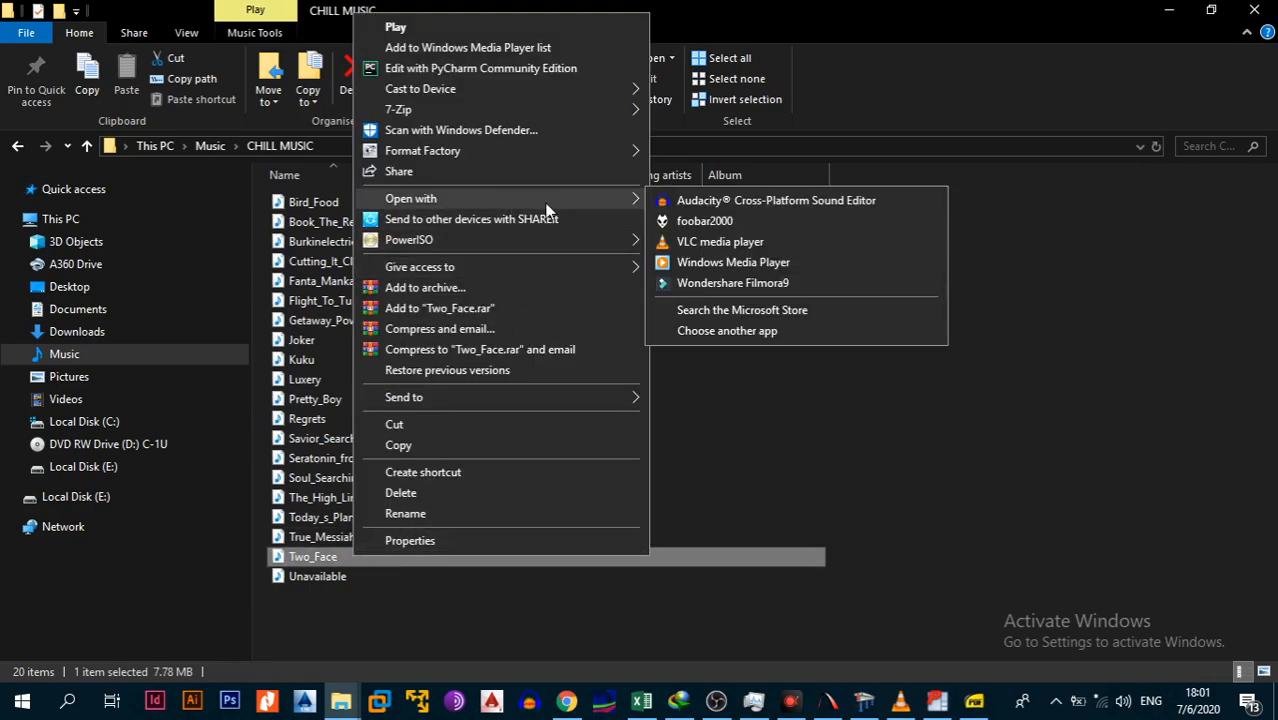
left_click(687, 242)
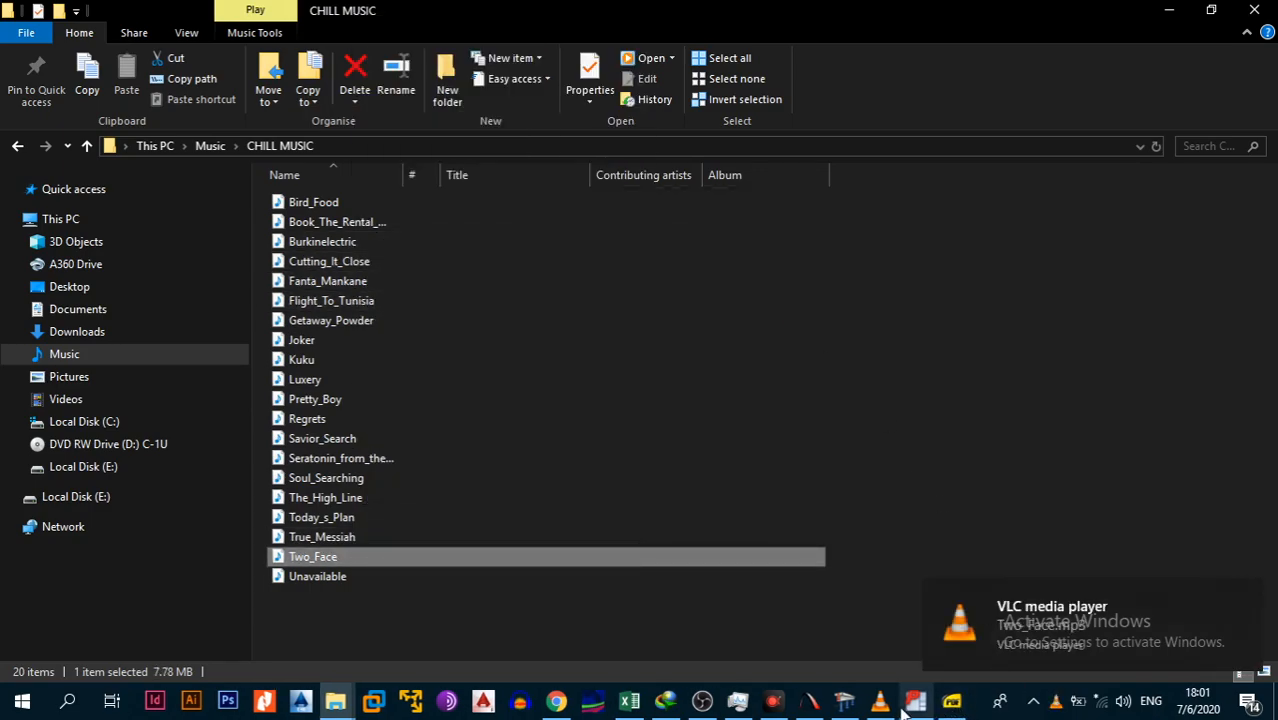
left_click(914, 702)
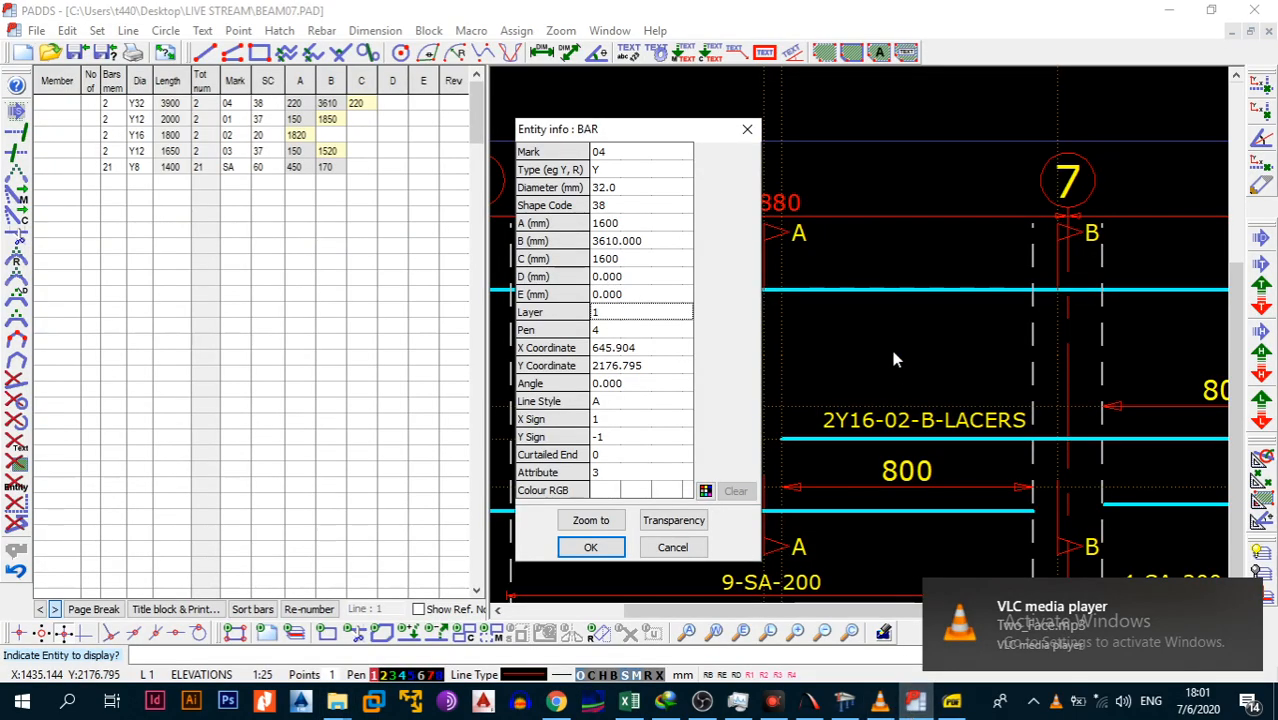
Apply the edited dimensions of bar 04 and update the bending schedule.
left_click(608, 549)
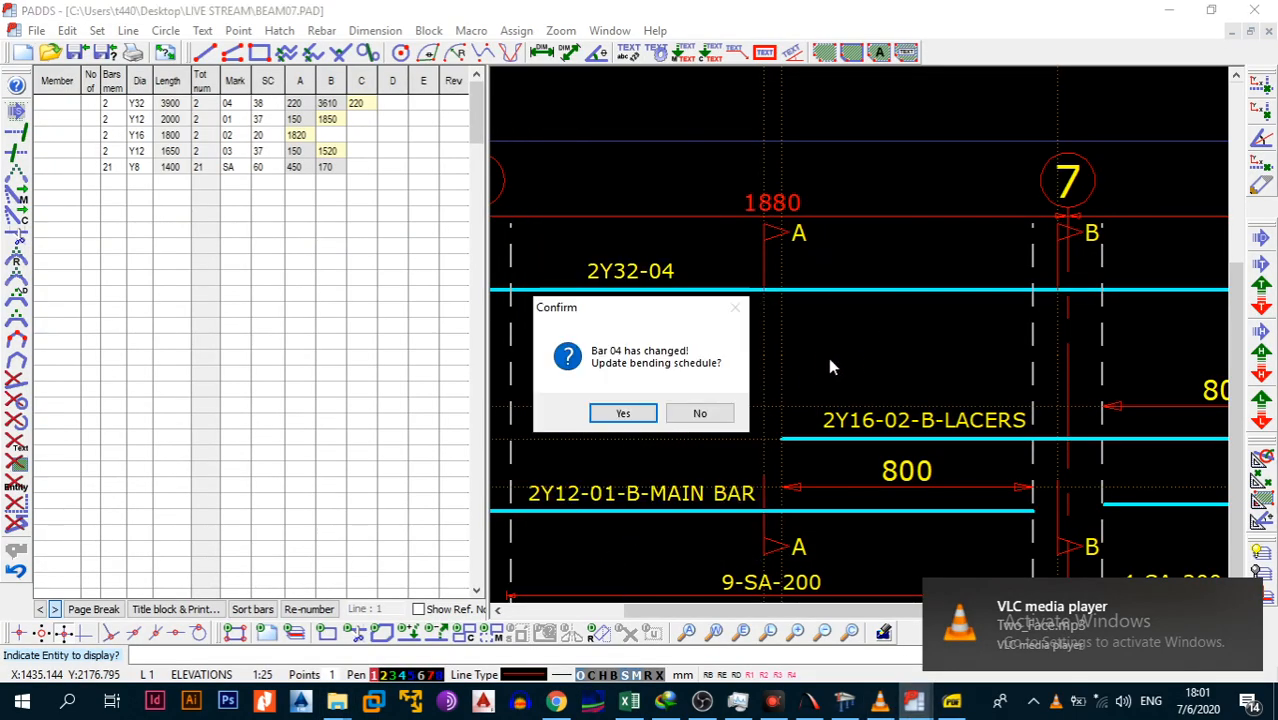
left_click(645, 418)
scroll(697, 287, "down", 3)
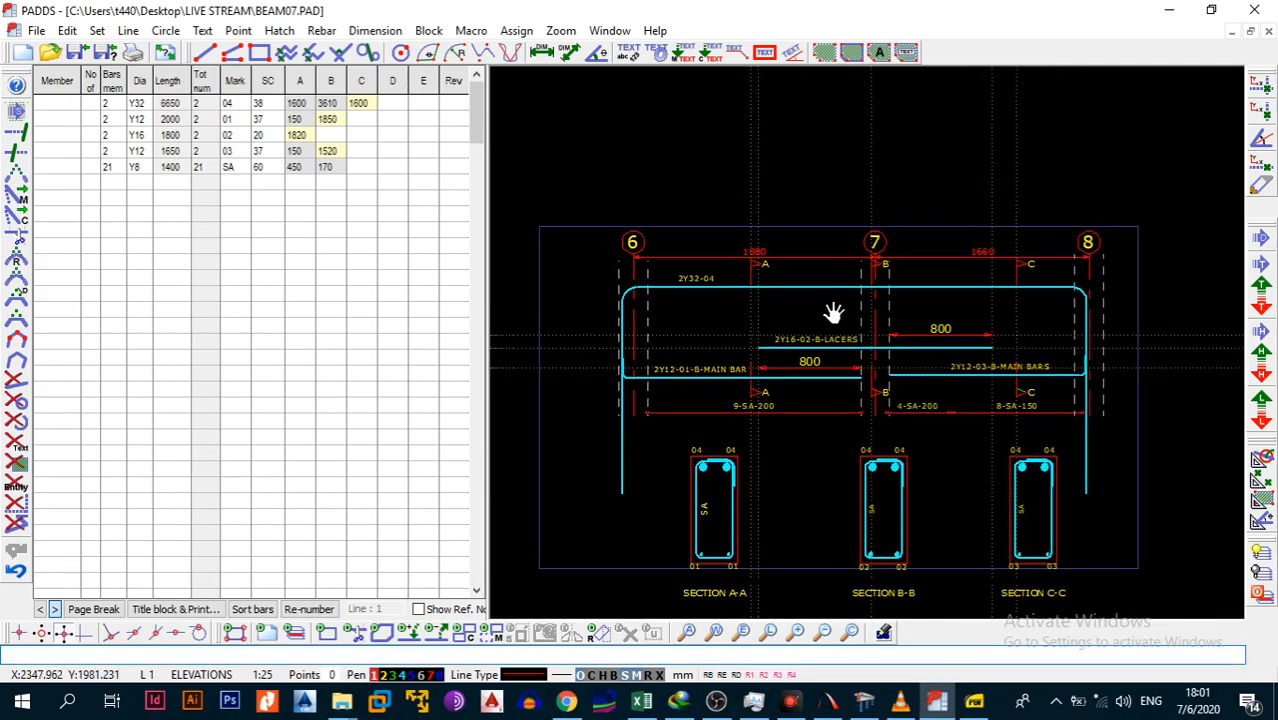
scroll(688, 356, "up", 1)
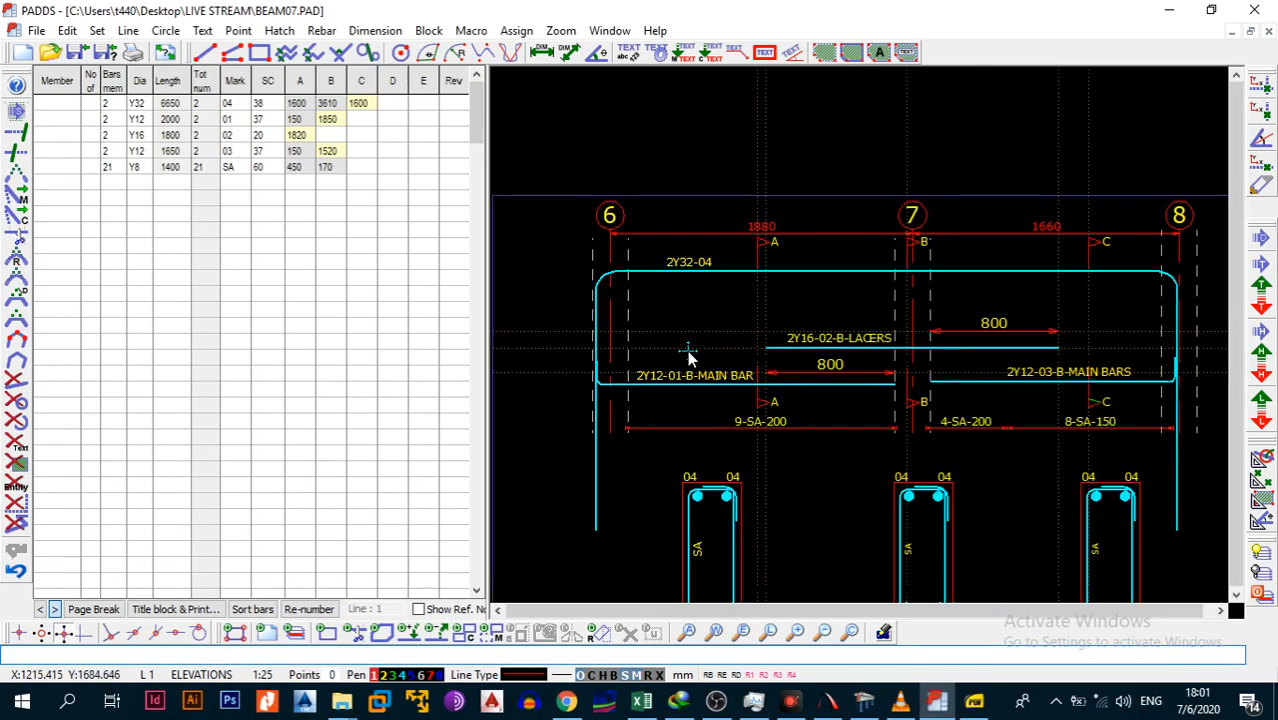
scroll(688, 356, "down", 1)
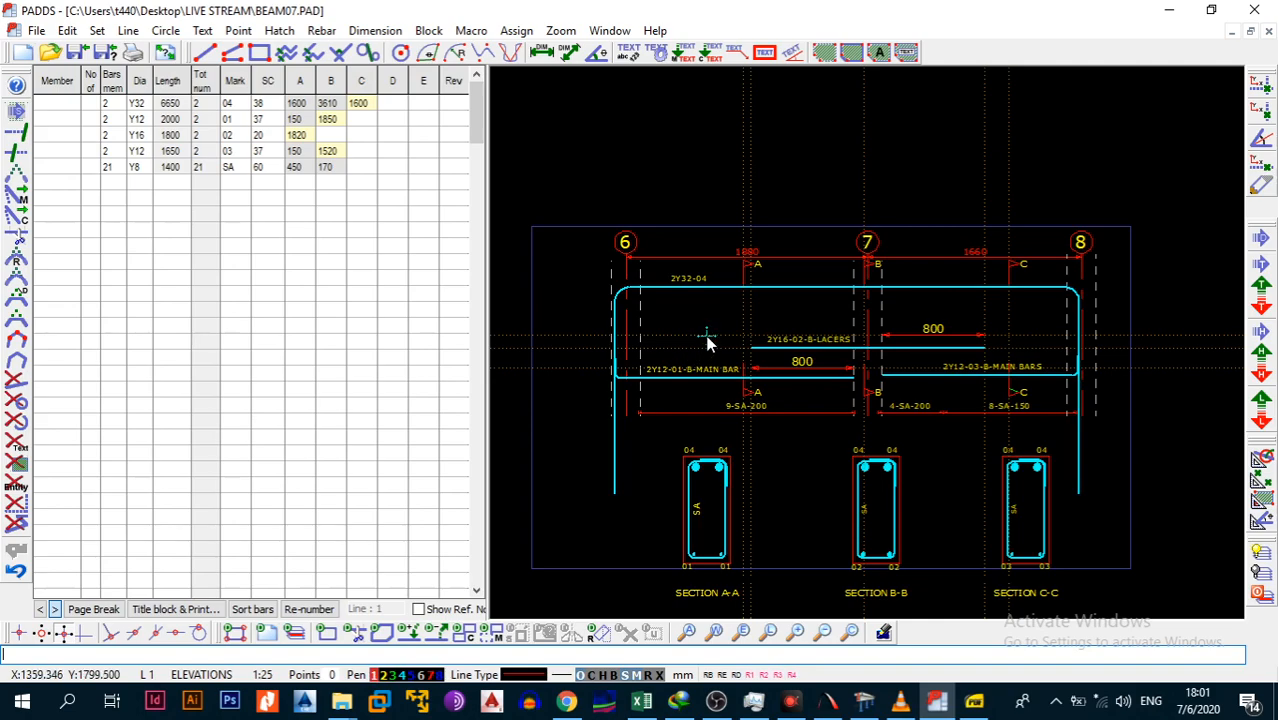
Set dimension A of bar 04 to 800 mm and update the bending schedule.
right_click(718, 336)
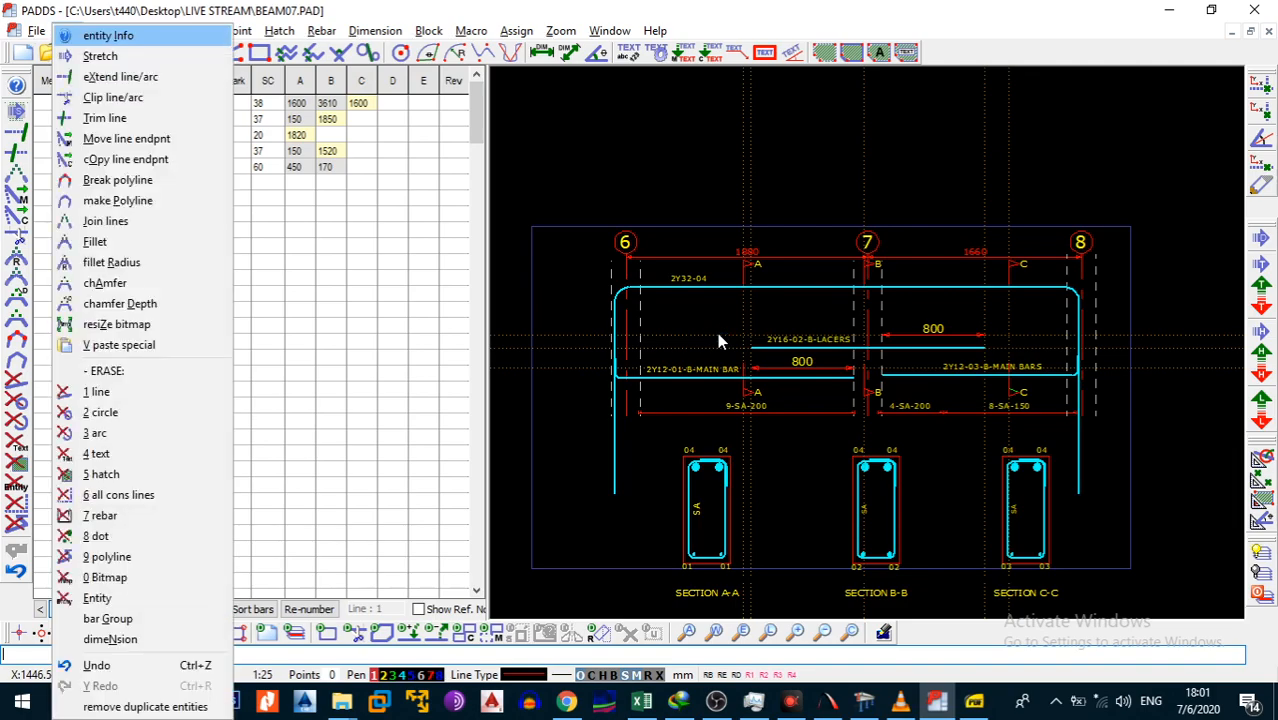
key("Return")
left_click(716, 292)
left_click(629, 228)
type("800")
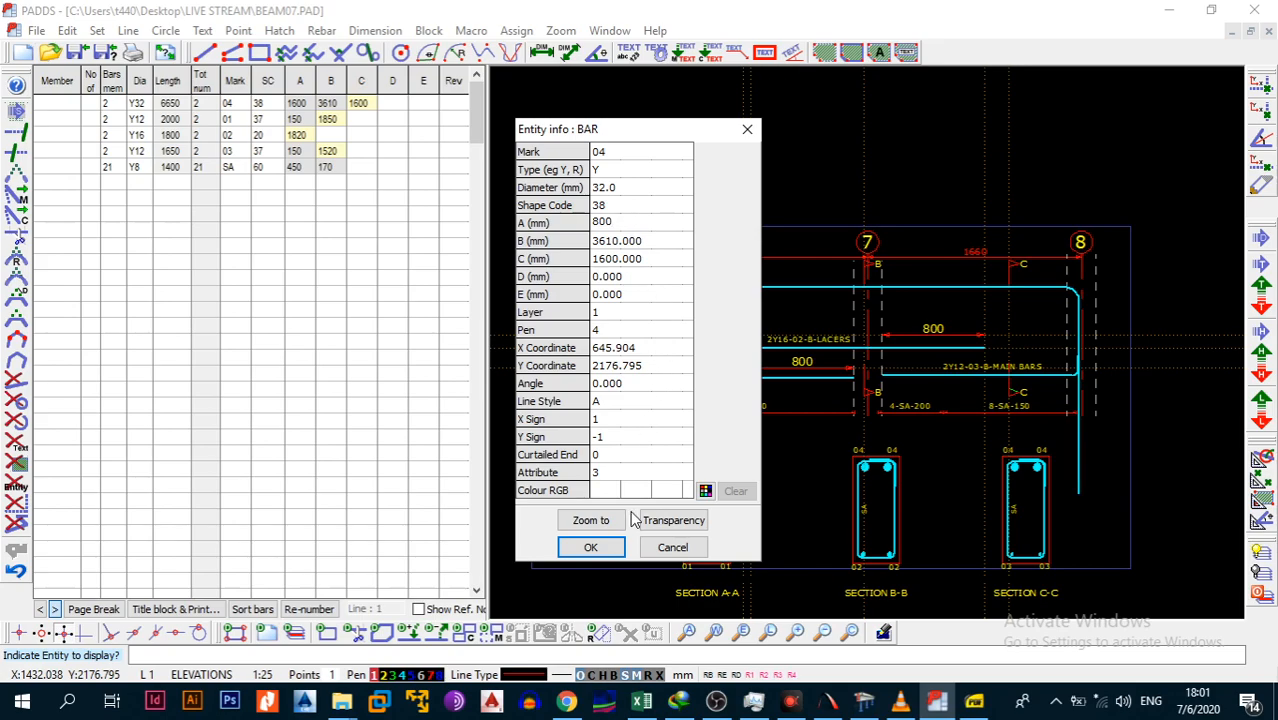
left_click(591, 547)
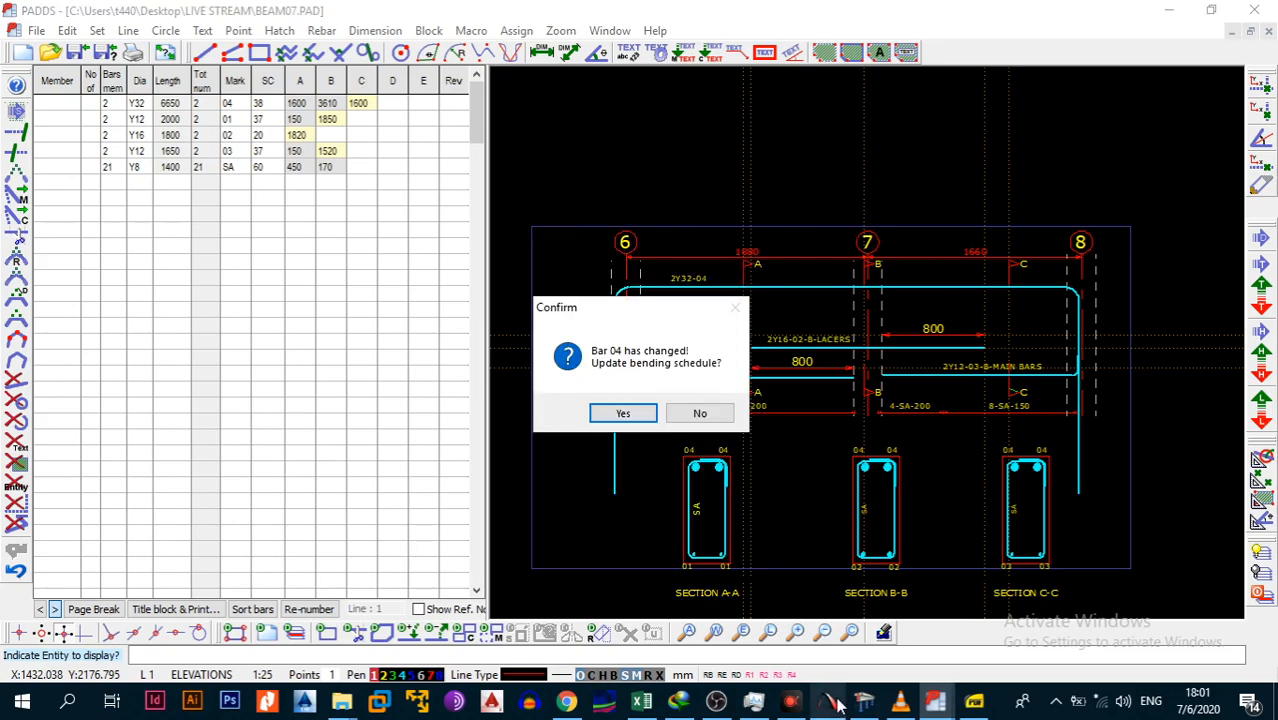
left_click(624, 413)
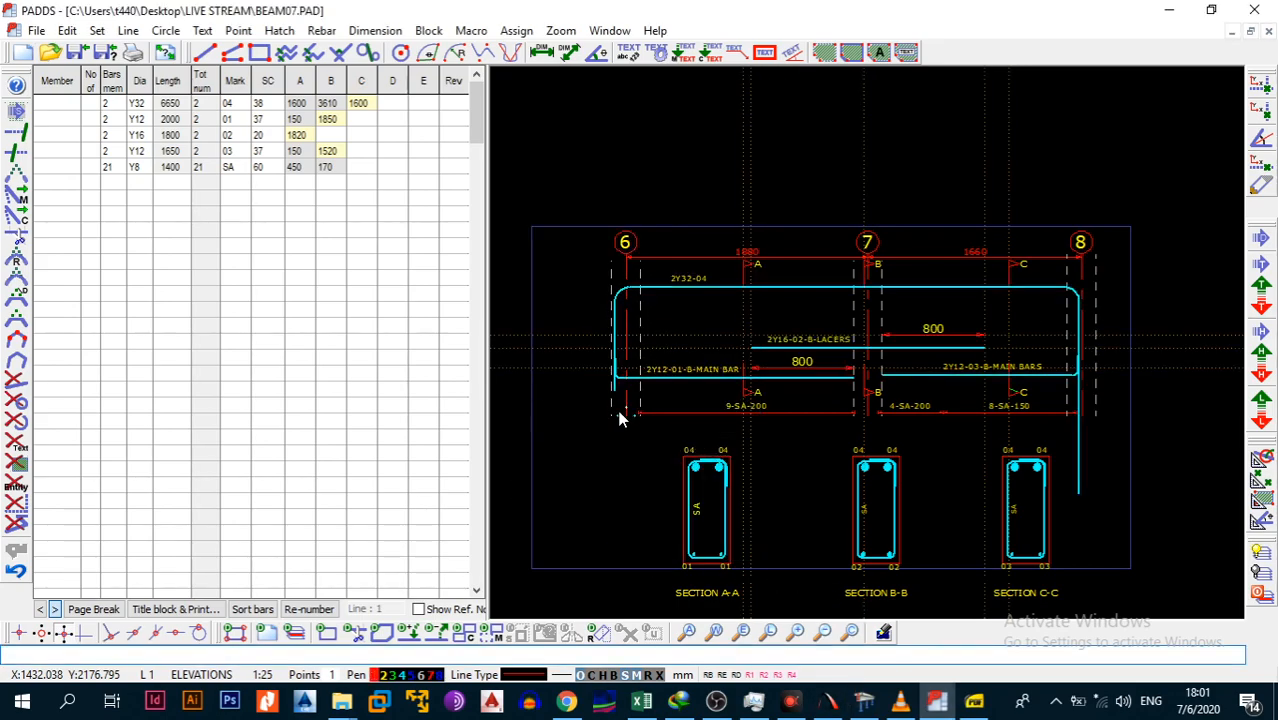
Switch to Continuous Beam and examine the main reinforcement layout and diagram.
left_click(868, 704)
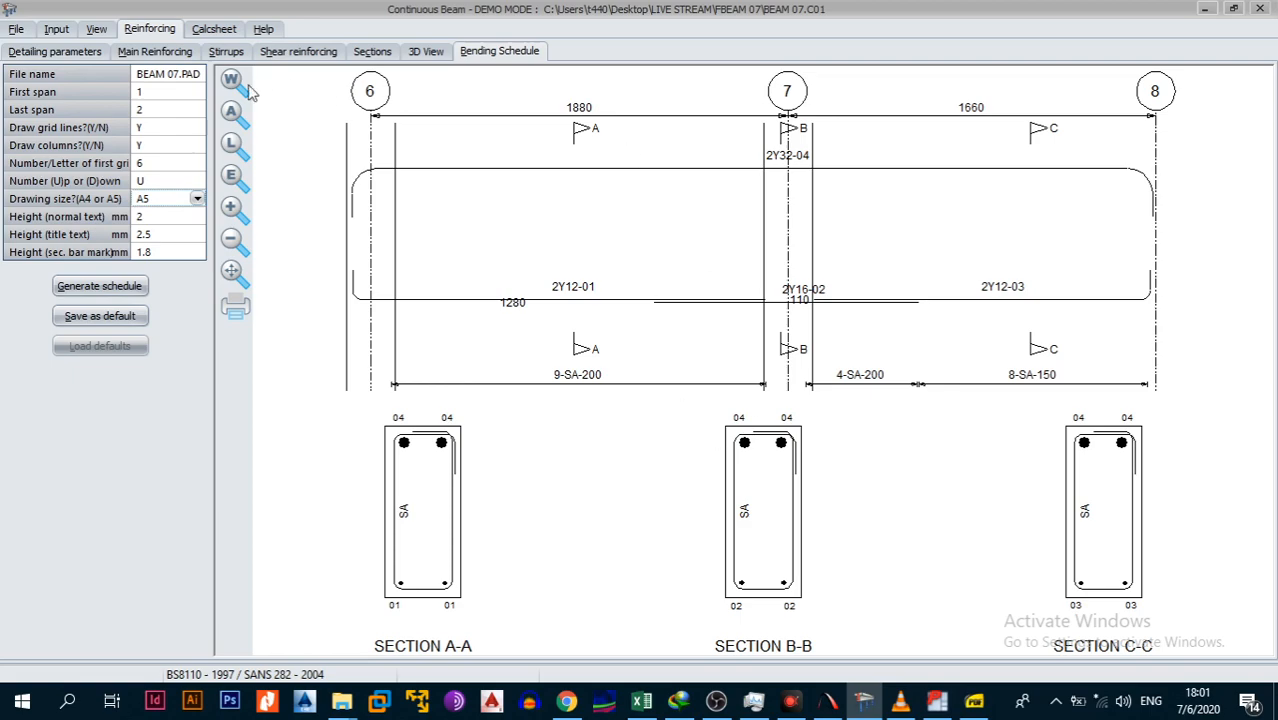
left_click(154, 51)
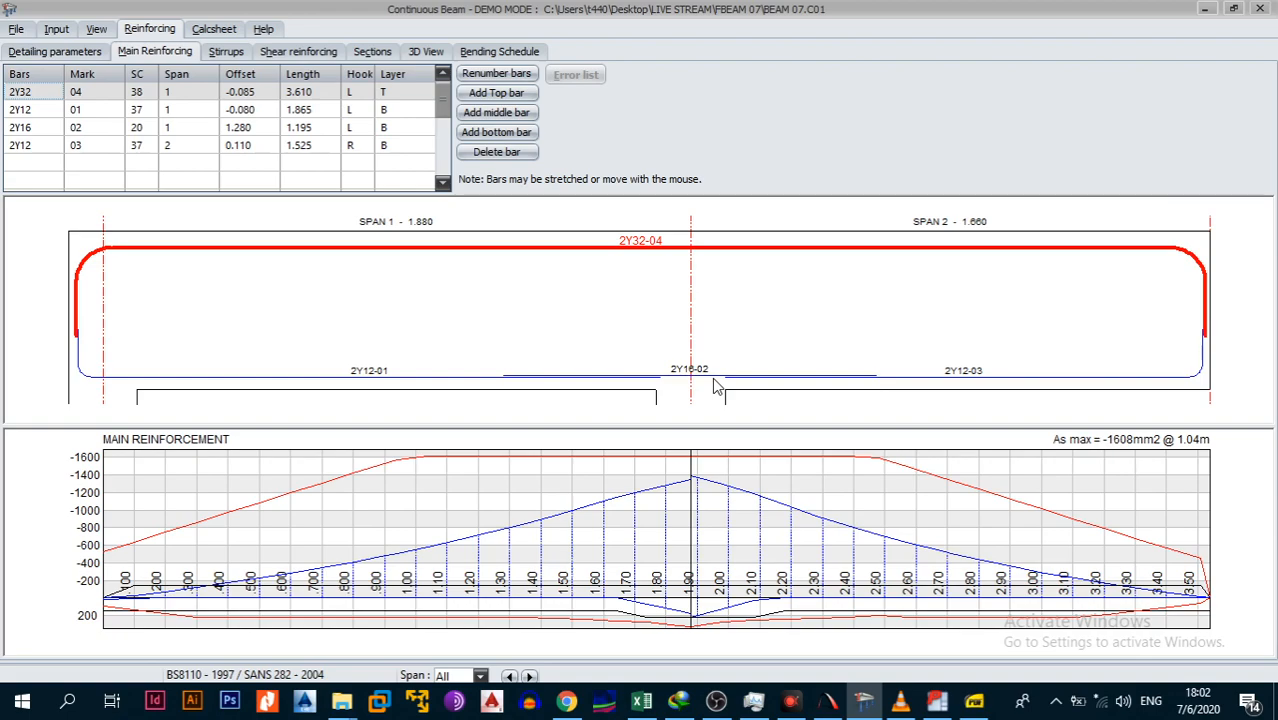
left_click(1207, 11)
Open the entity info of the 2Y32-04 bar from its leg at grid 8.
right_click(865, 372)
key("Return")
left_click(1078, 456)
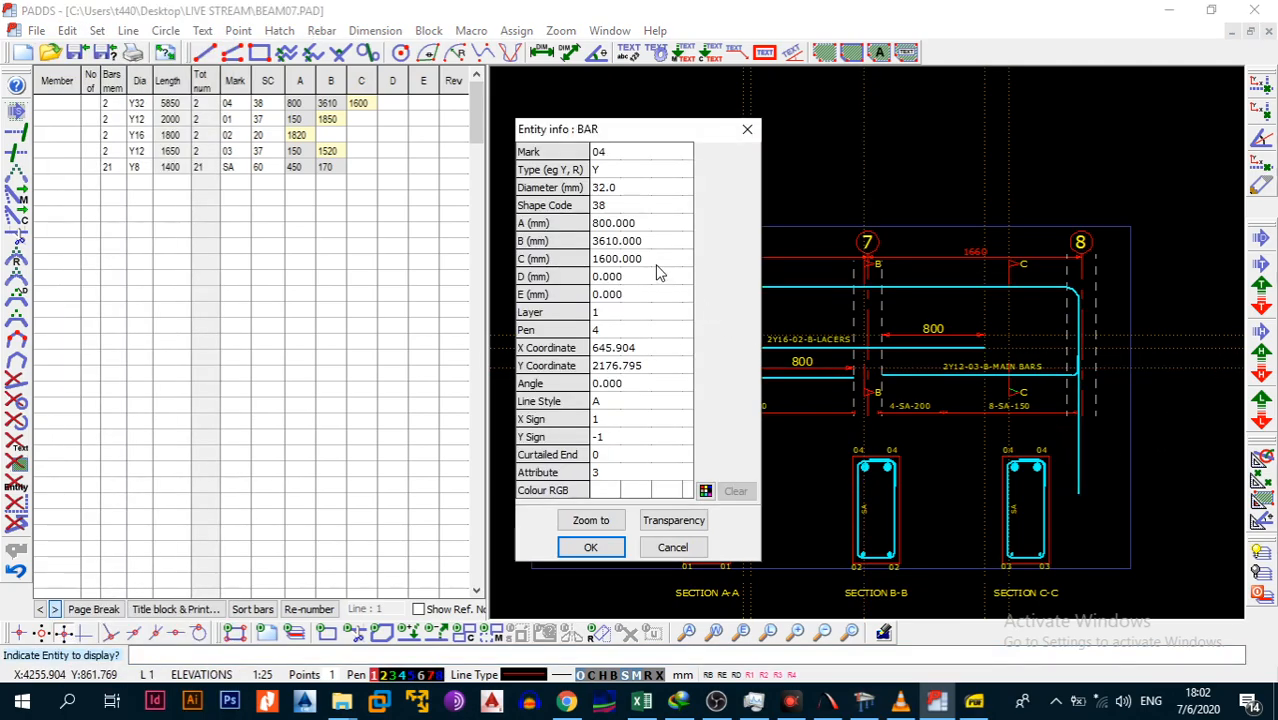
Compare bar 04's dimensions with the main reinforcement diagram in Continuous Beam, switching between it and PADDS.
left_click(864, 702)
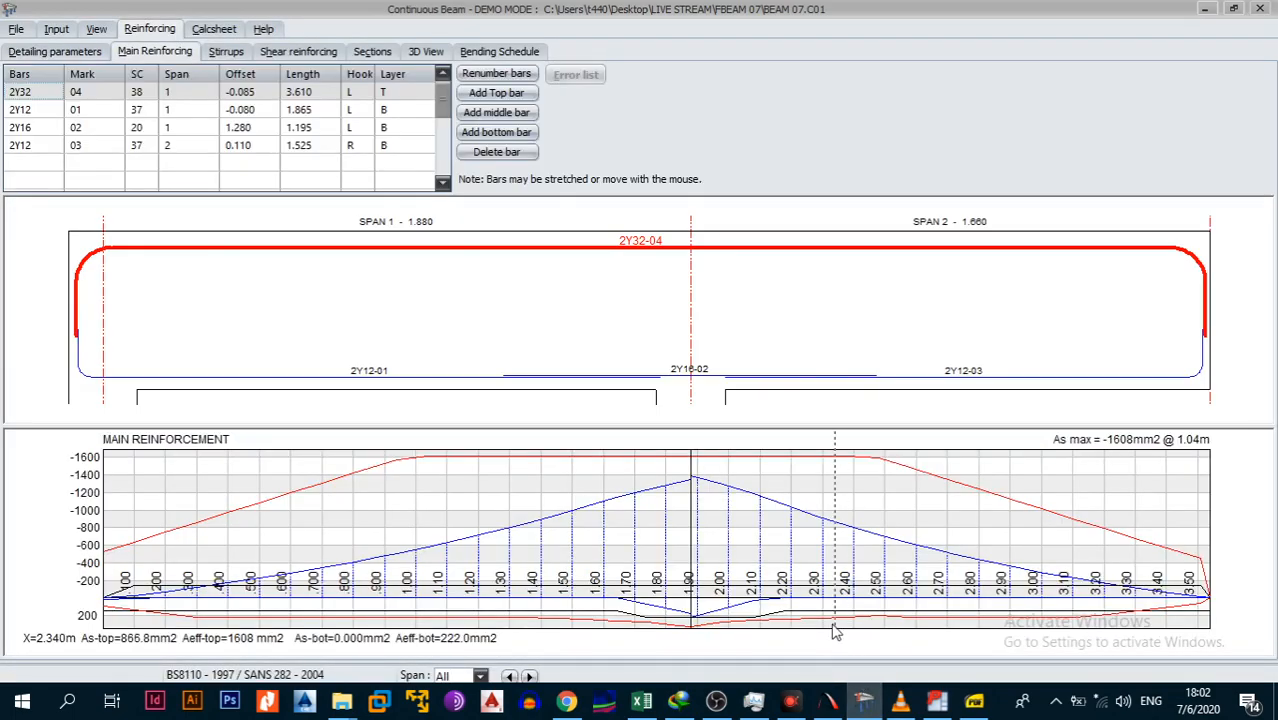
left_click(1206, 9)
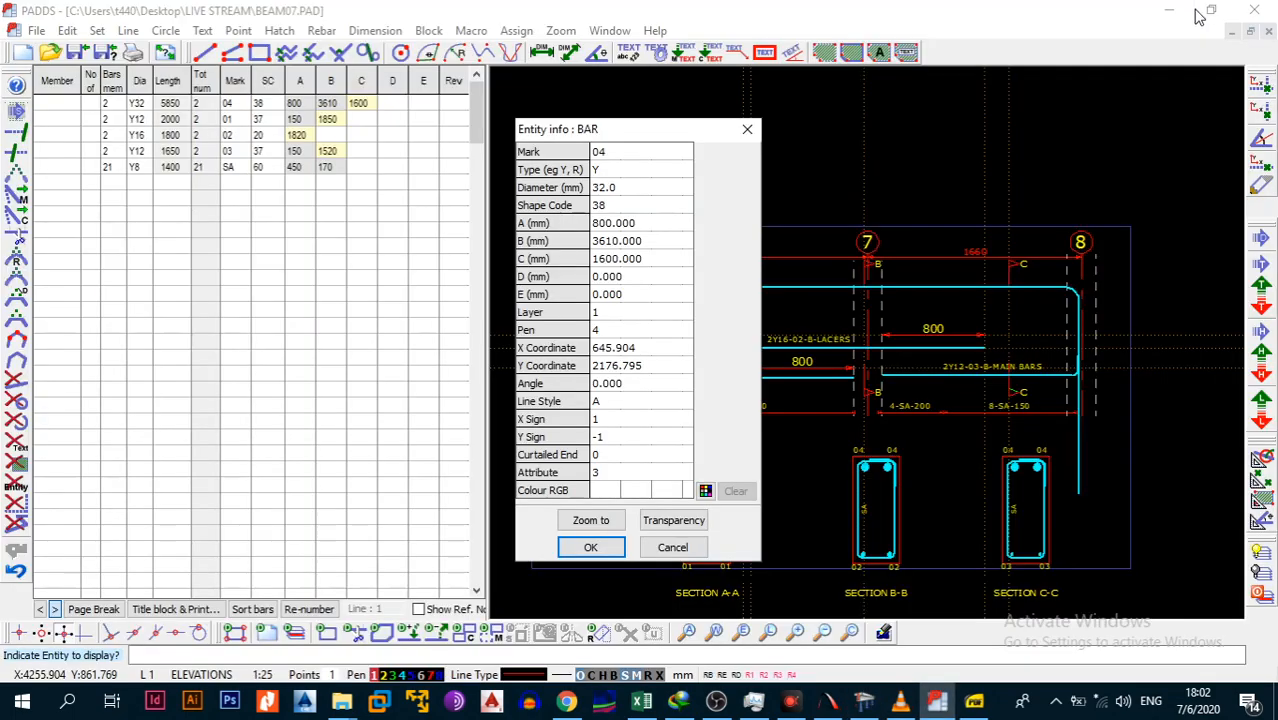
left_click(876, 710)
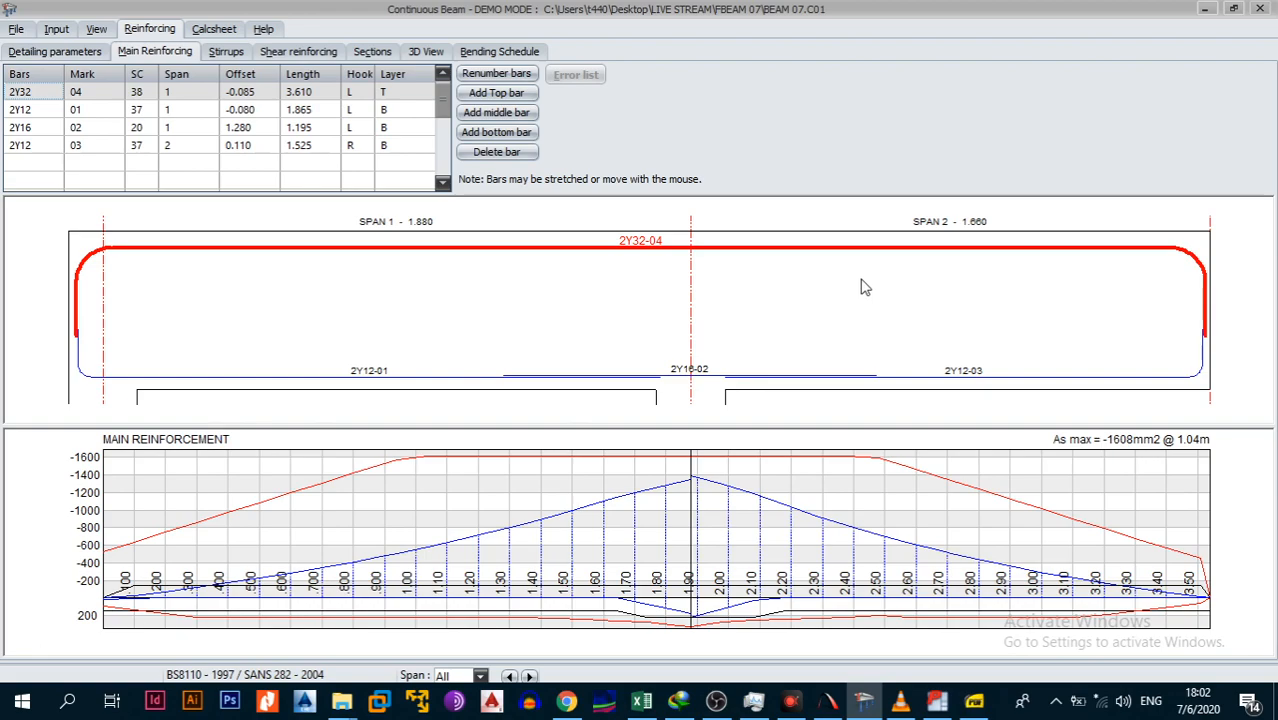
left_click(937, 700)
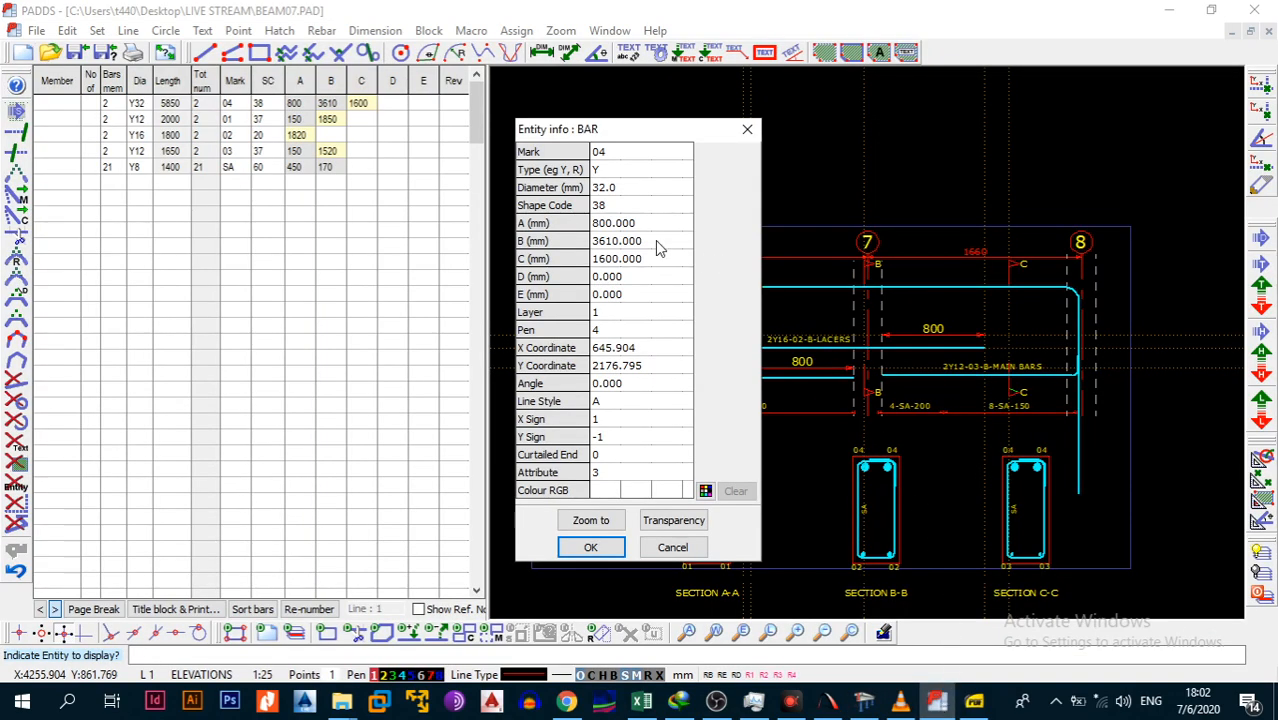
left_click(636, 232)
left_click(864, 700)
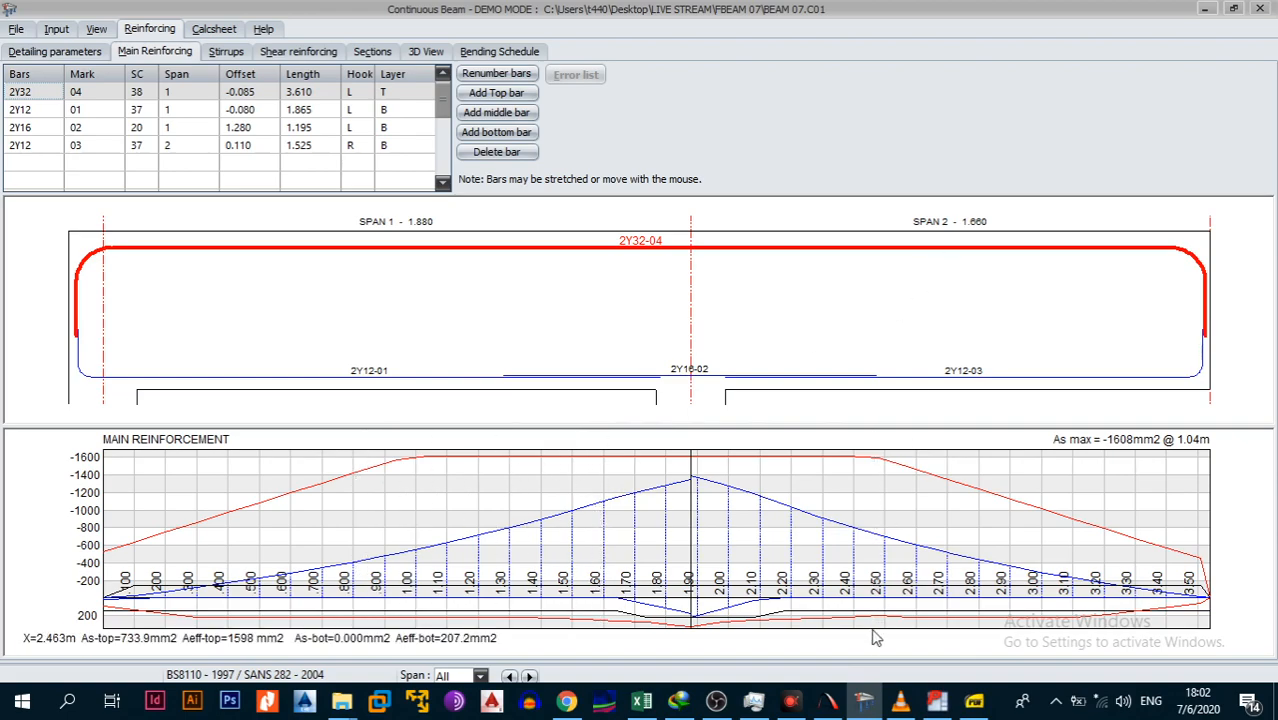
Switch back to PADDS, set dimension C of bar 04 to 400 mm and update the bending schedule.
left_click(933, 704)
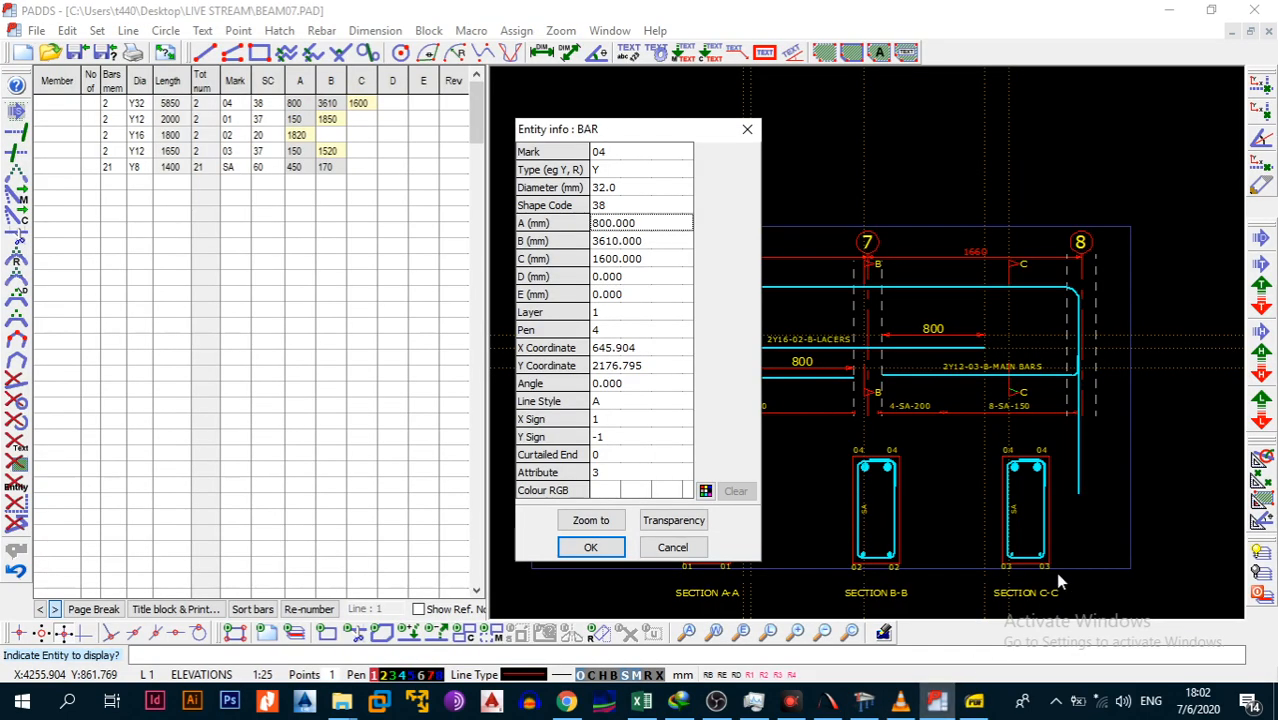
key("Escape")
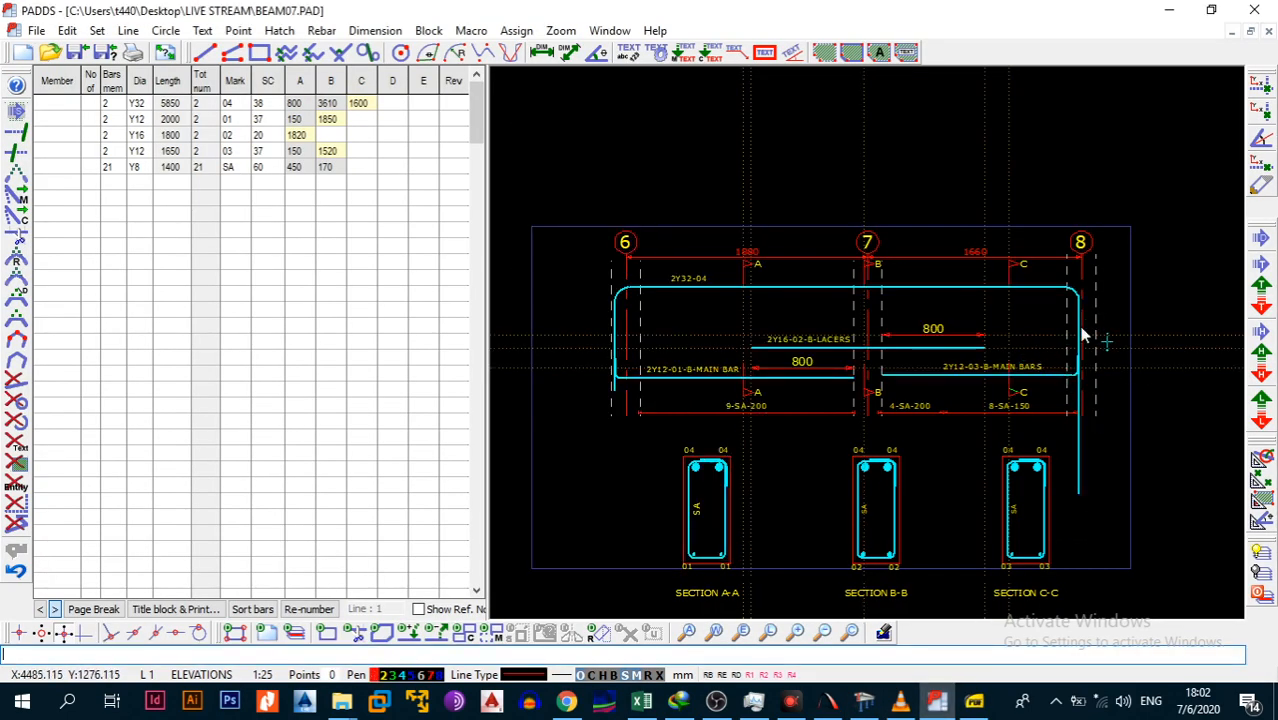
key("alt+e")
key("i")
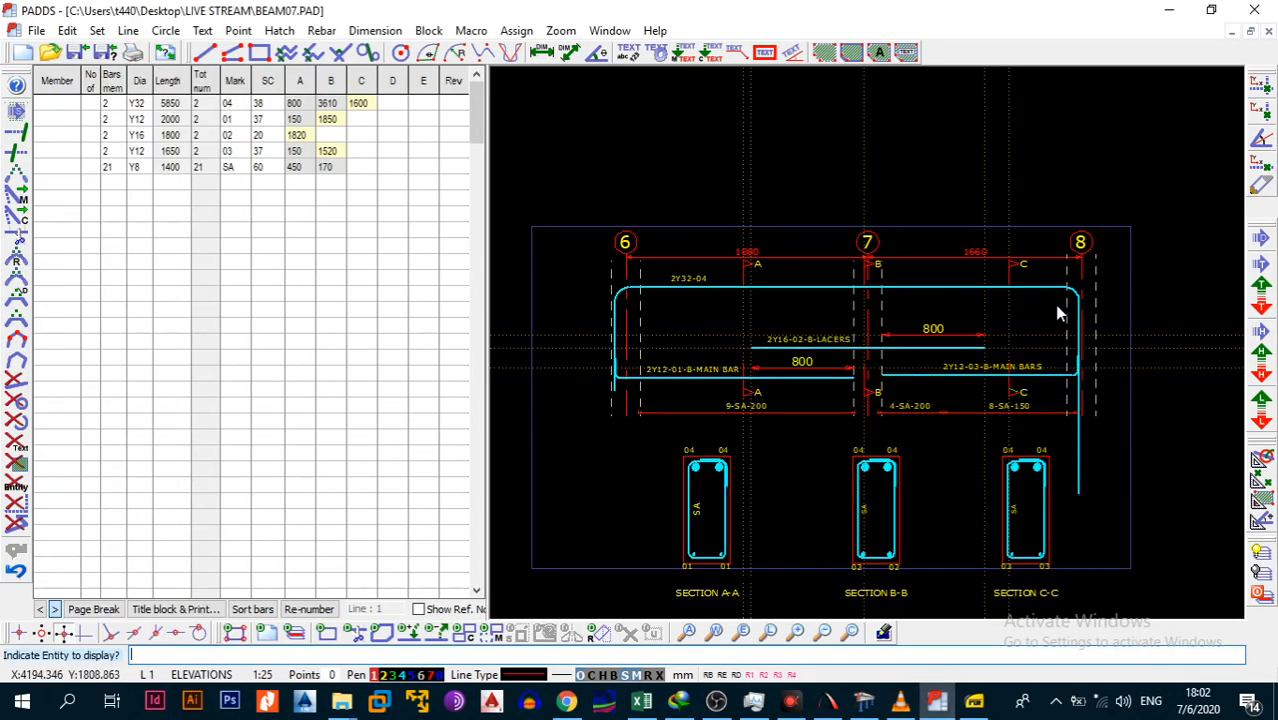
left_click(1051, 290)
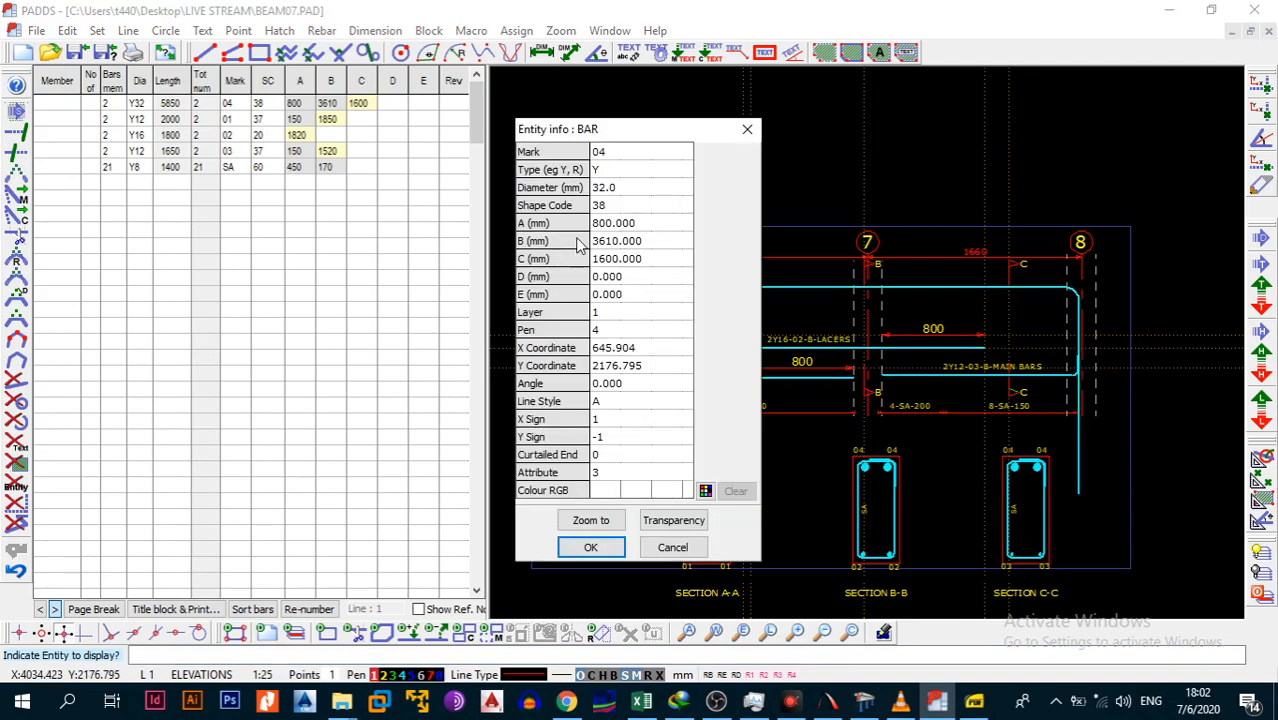
left_click(625, 260)
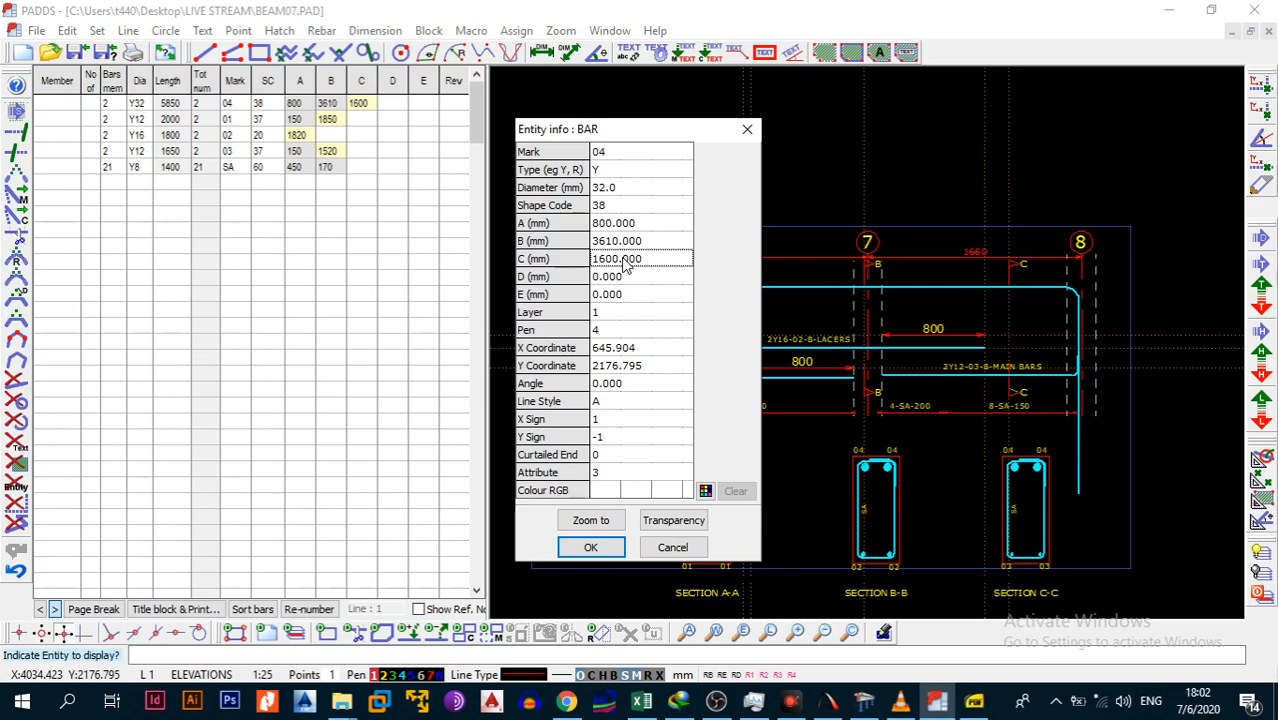
type("400")
left_click(645, 294)
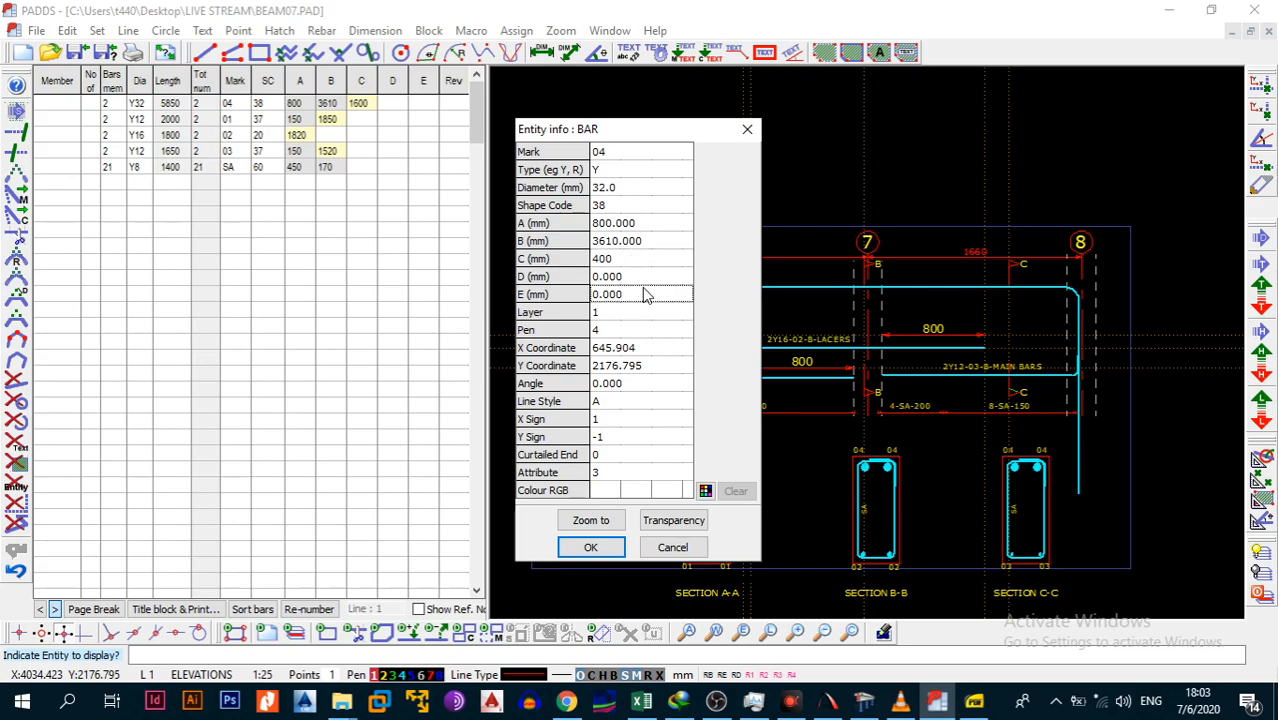
left_click(591, 547)
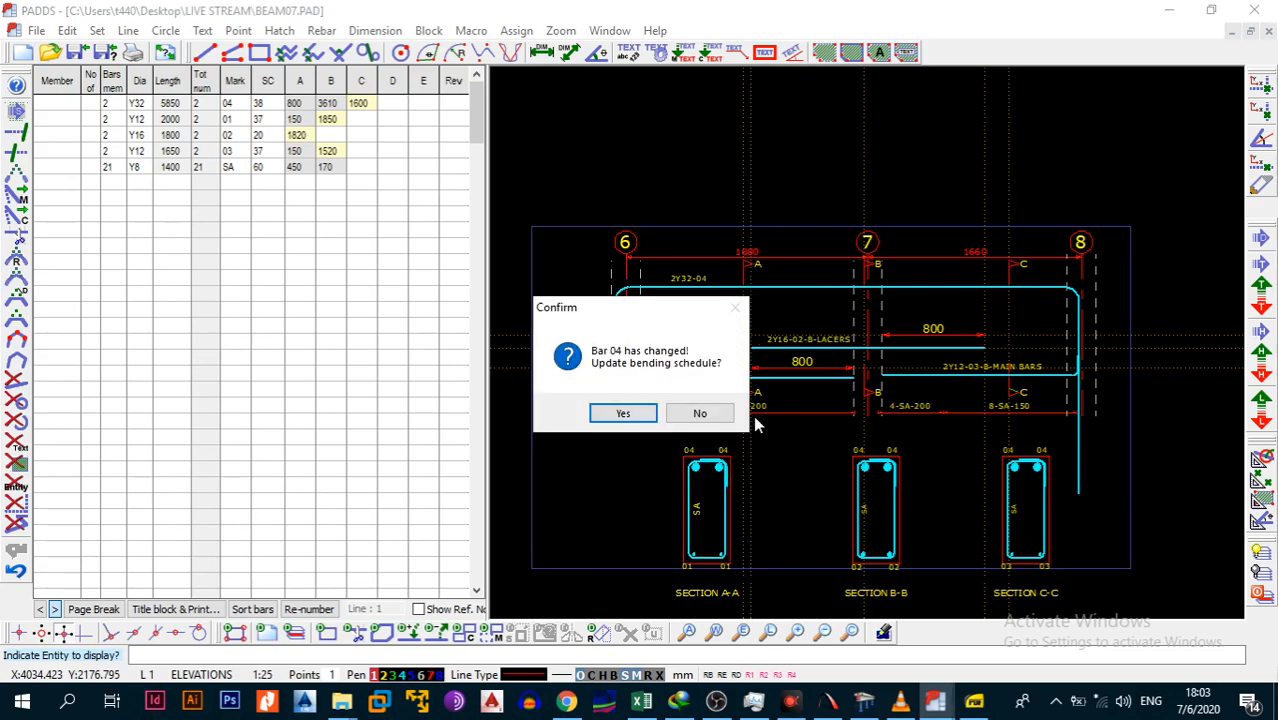
left_click(643, 419)
Set dimension A of bar 04 to 400 mm and update the bending schedule.
right_click(786, 319)
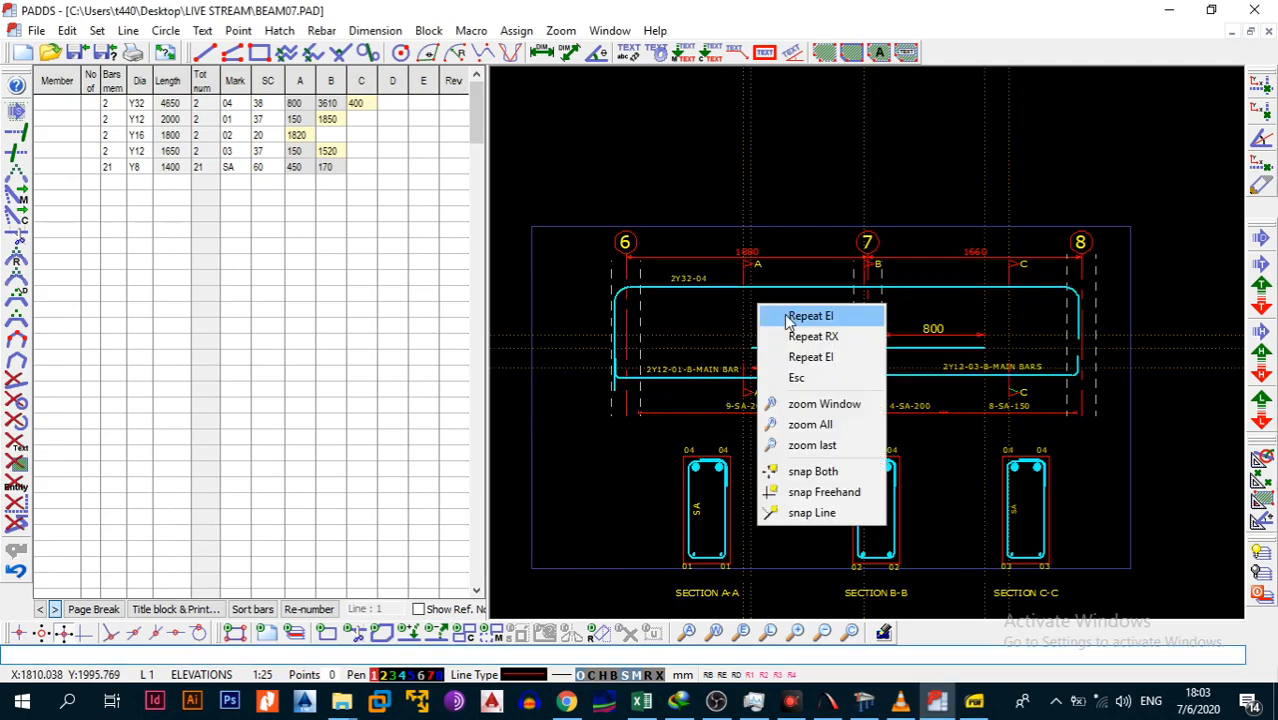
left_click(789, 317)
left_click(788, 289)
left_click(652, 224)
type("4")
left_click(663, 292)
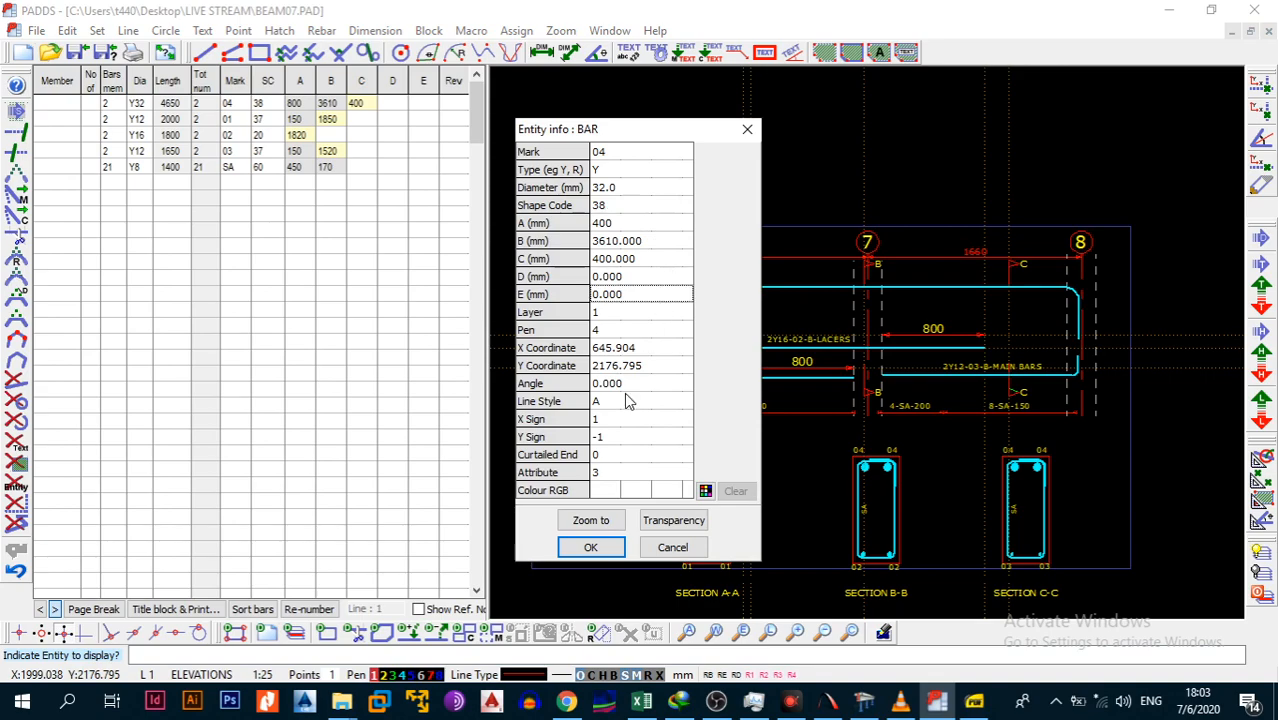
left_click(591, 547)
left_click(632, 416)
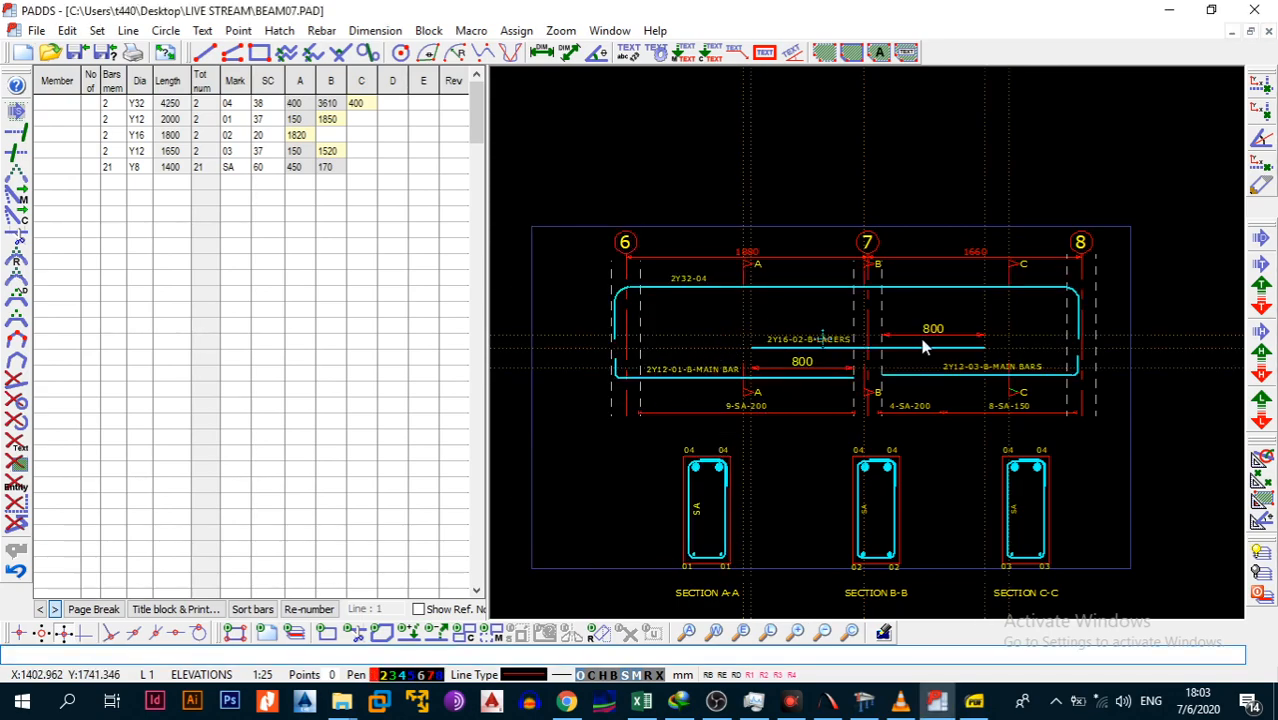
Change the top bar's 2Y32-04 label text to 2Y32-04-T-MAIN BARS.
scroll(886, 346, "up", 4)
scroll(904, 287, "down", 2)
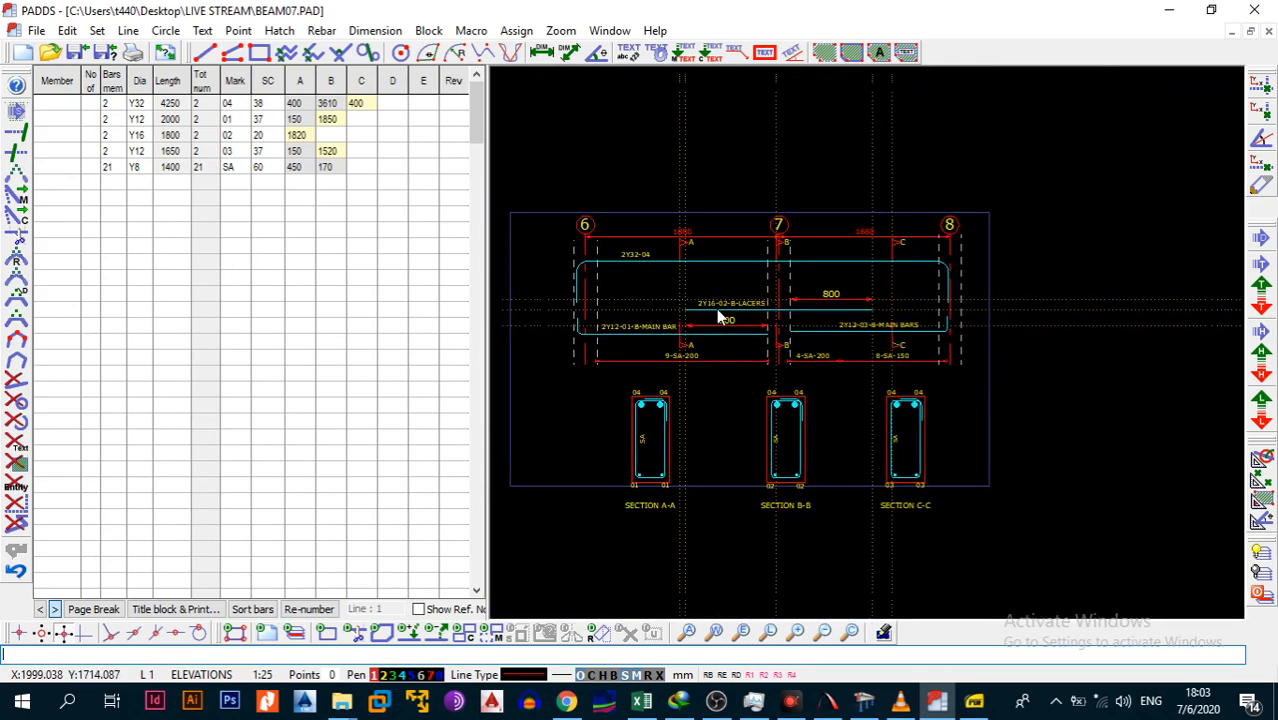
scroll(736, 302, "up", 3)
scroll(853, 300, "down", 1)
scroll(851, 318, "down", 2)
scroll(850, 318, "up", 2)
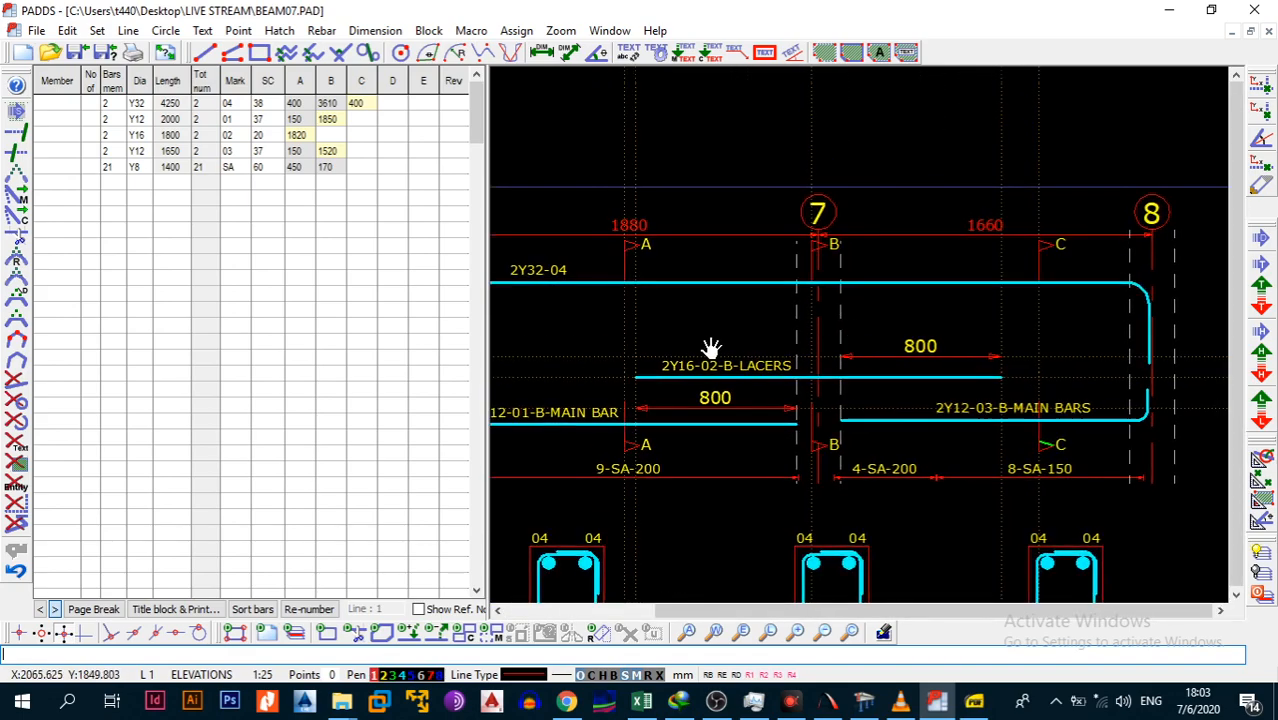
middle_click_drag(708, 348, 788, 348)
left_click(637, 294)
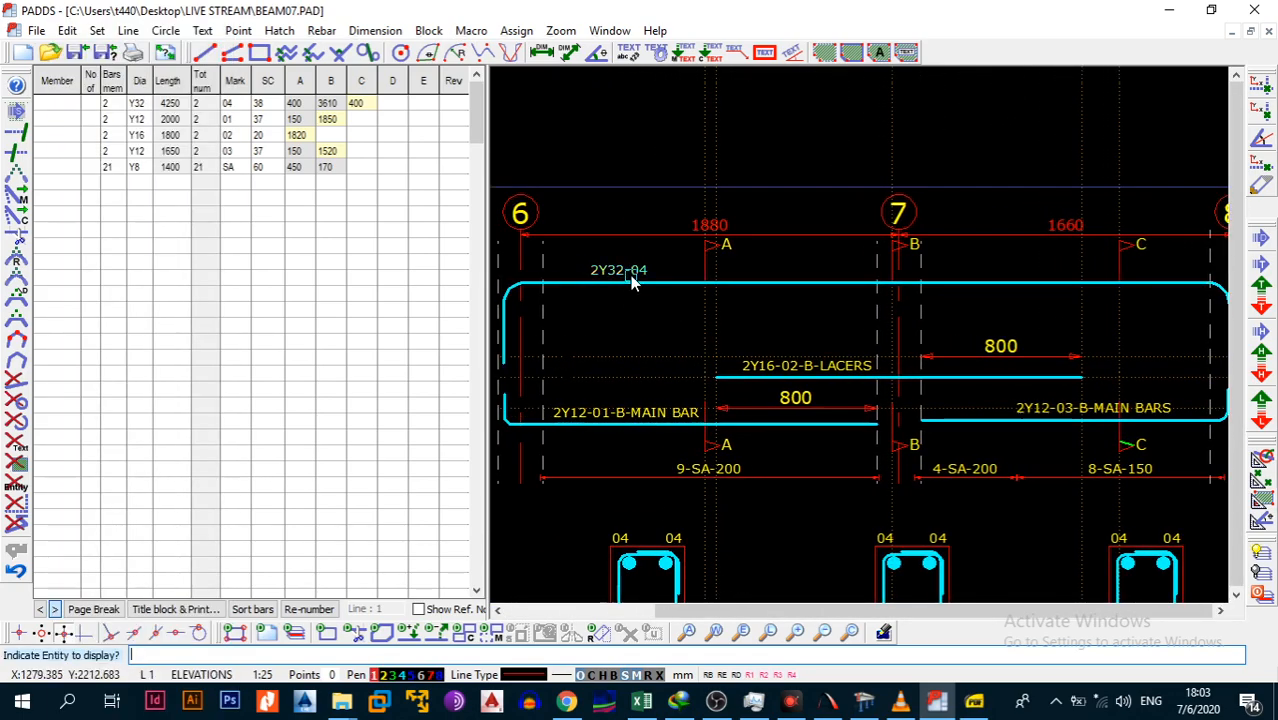
left_click(619, 270)
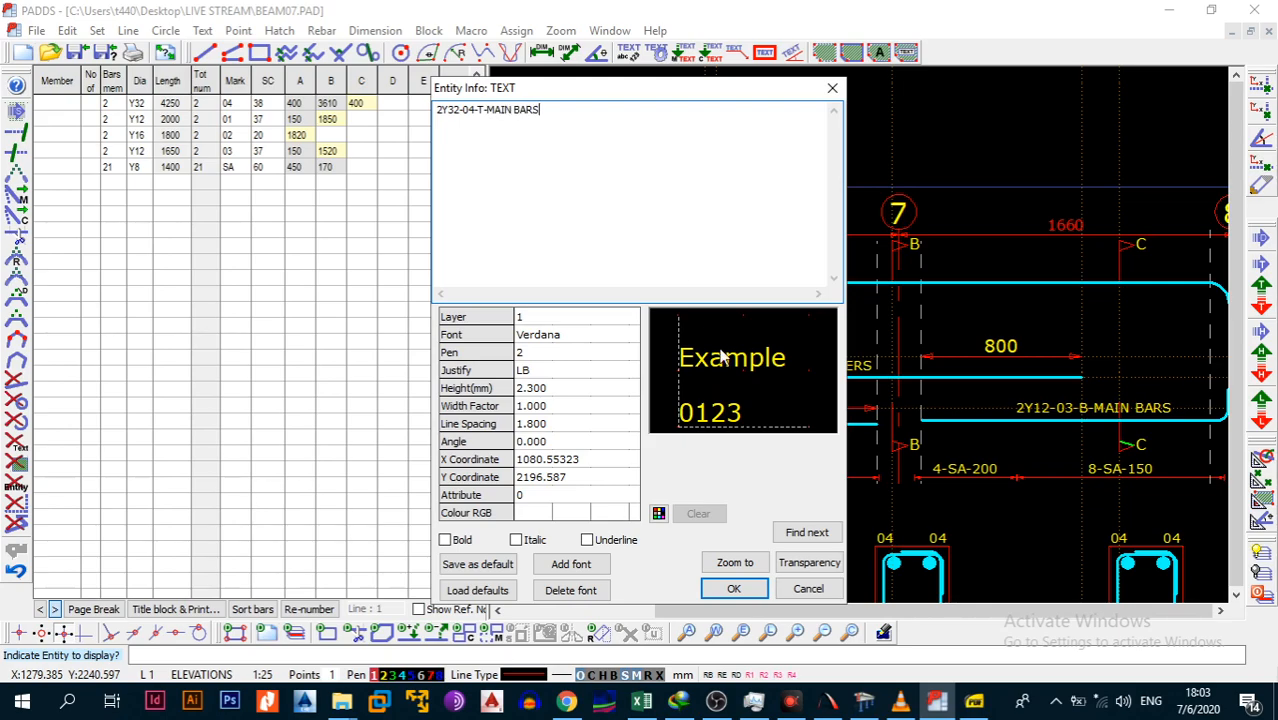
left_click(733, 588)
Draw a parallel line 30 mm inside the outer column edge at grid 6.
scroll(840, 300, "down", 2)
scroll(598, 323, "up", 1)
scroll(597, 315, "up", 4)
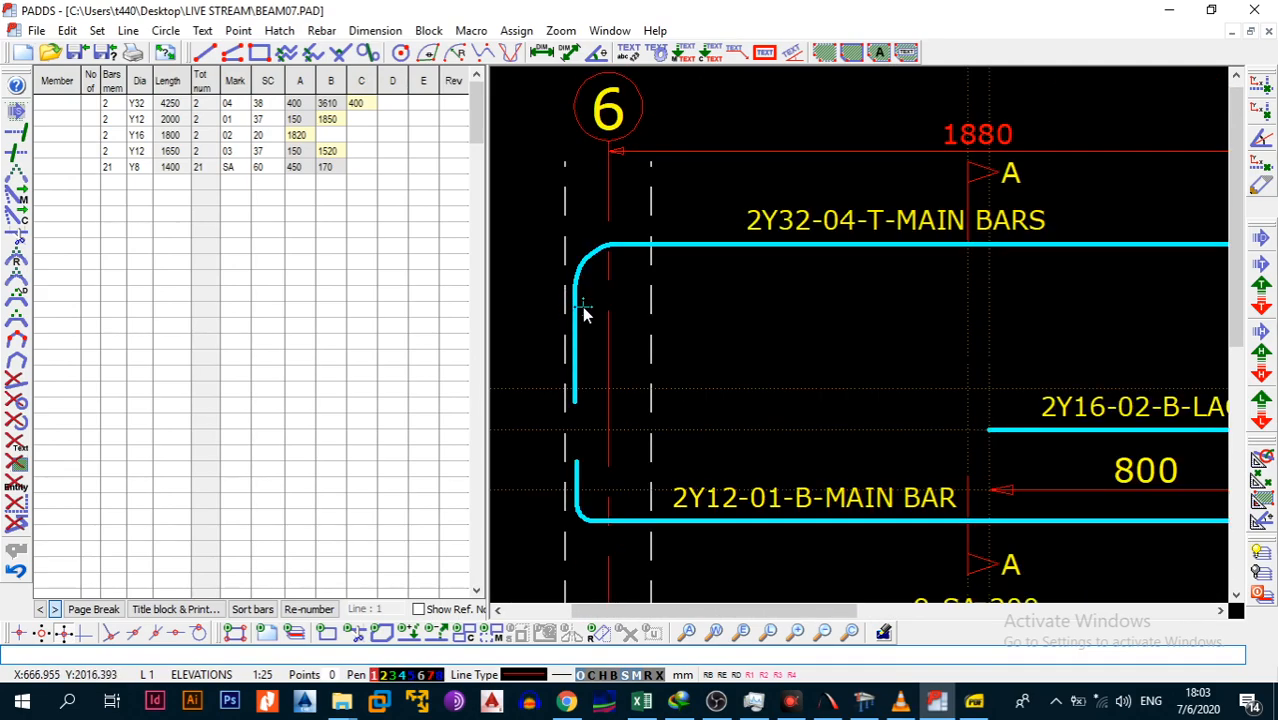
scroll(584, 308, "down", 1)
middle_click_drag(575, 350, 562, 230)
key("alt+l")
key("o")
left_click(577, 440)
type("3610")
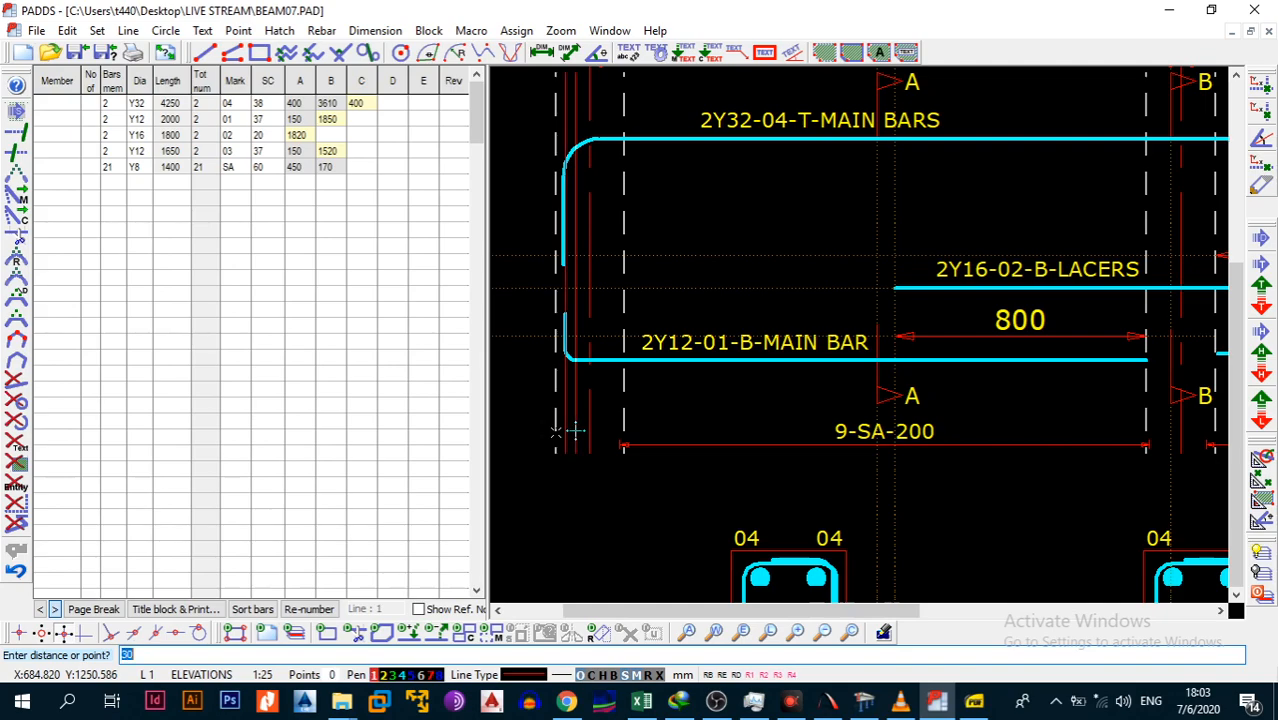
key("Return")
middle_click_drag(780, 228, 751, 229)
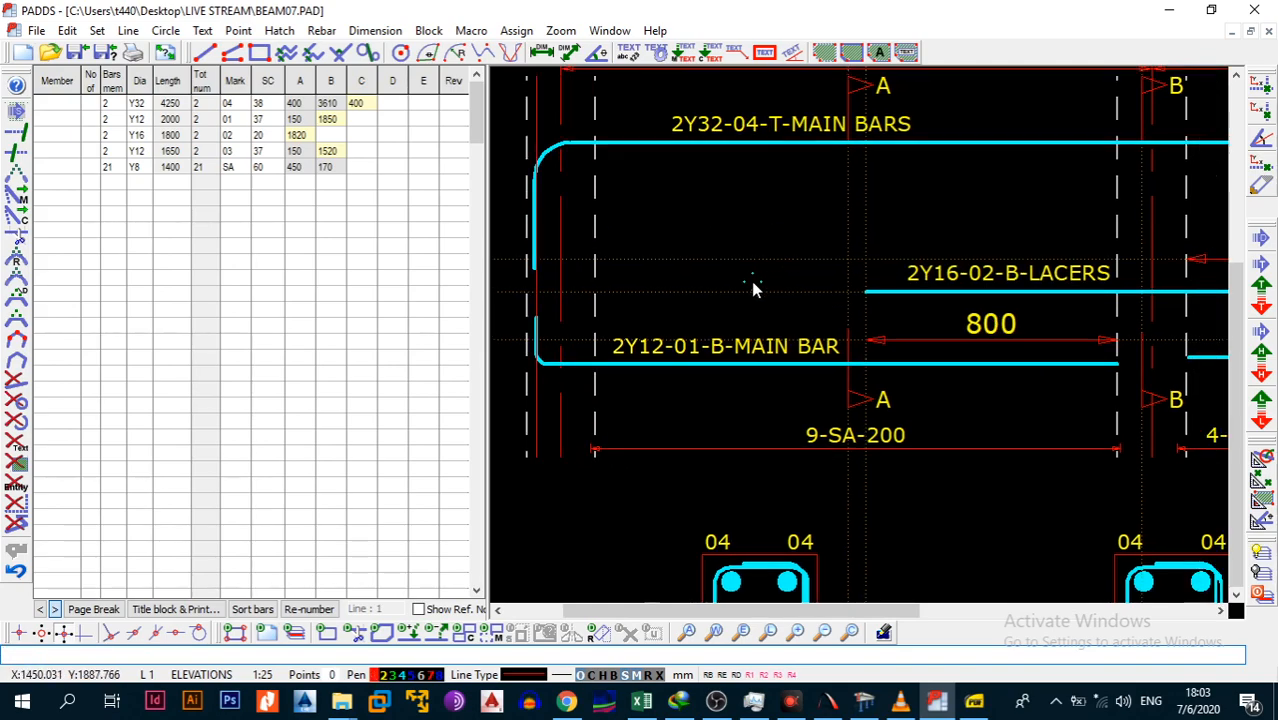
Add a horizontal construction line through the lower end of bar 04's leg at grid 6.
middle_click_drag(1015, 280, 963, 283)
scroll(856, 262, "up", 6)
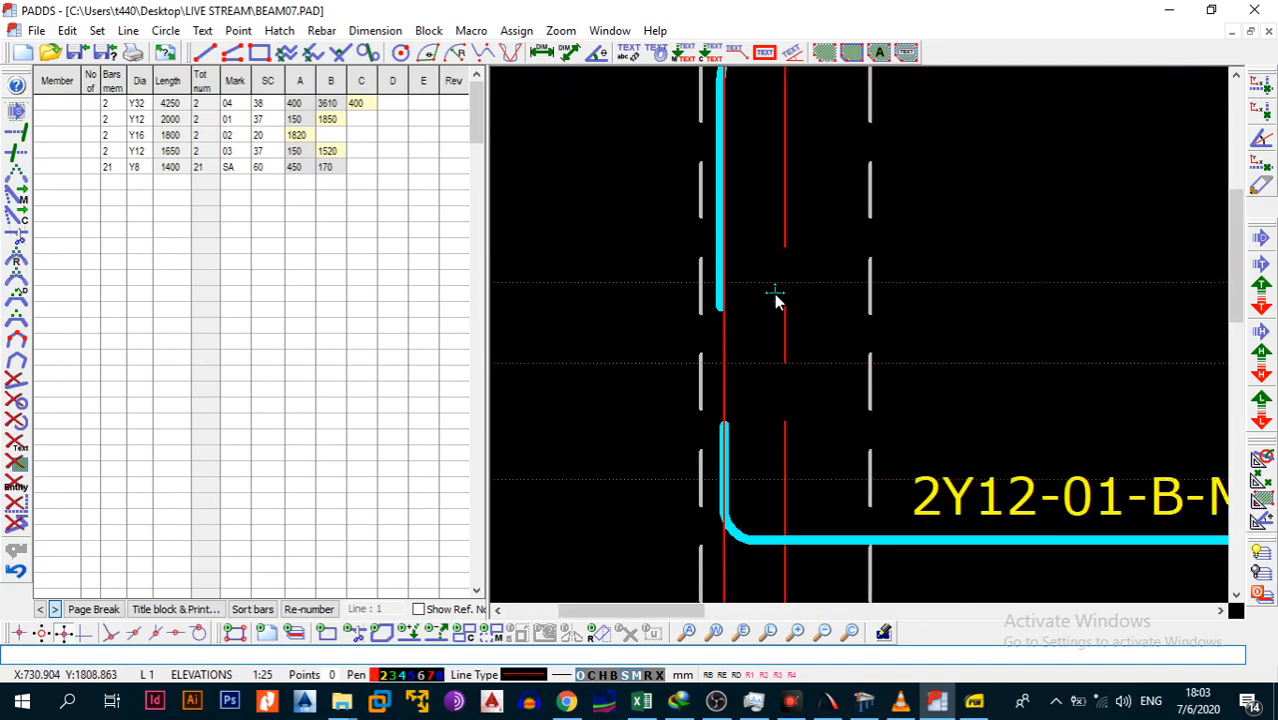
key("alt+l")
key("x")
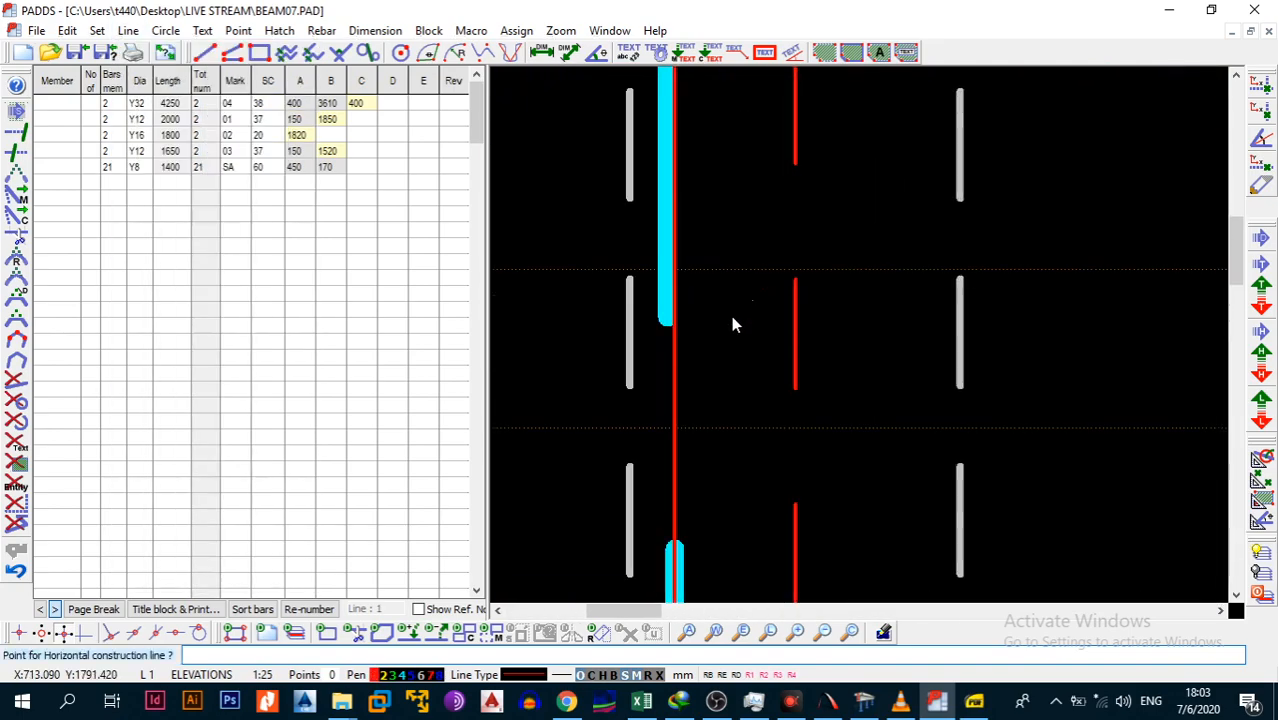
left_click(668, 328)
key("alt+b")
key("b")
left_click(658, 307)
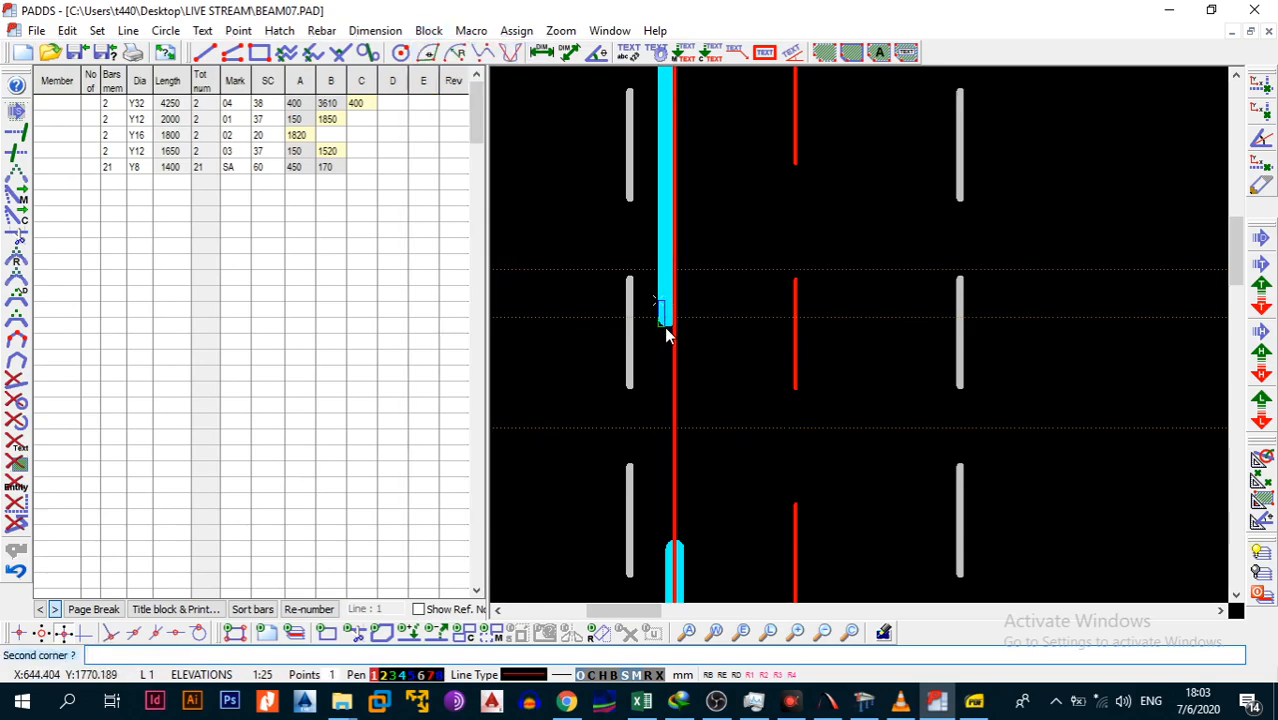
left_click(668, 331)
left_click(679, 414)
right_click(653, 333)
left_click(672, 352)
key("Escape")
Move bar 04 horizontally so its leg at grid 6 sits on the parallel line.
right_click(667, 367)
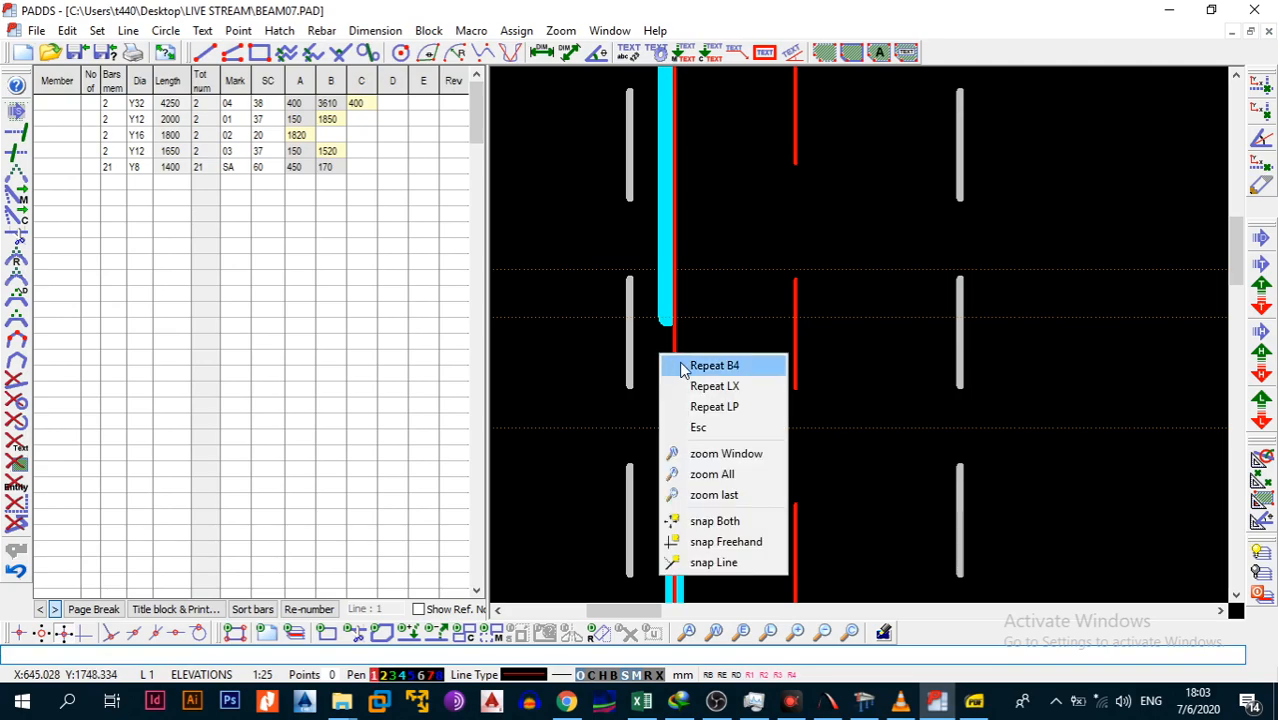
left_click(685, 365)
left_click(665, 318)
left_click(662, 323)
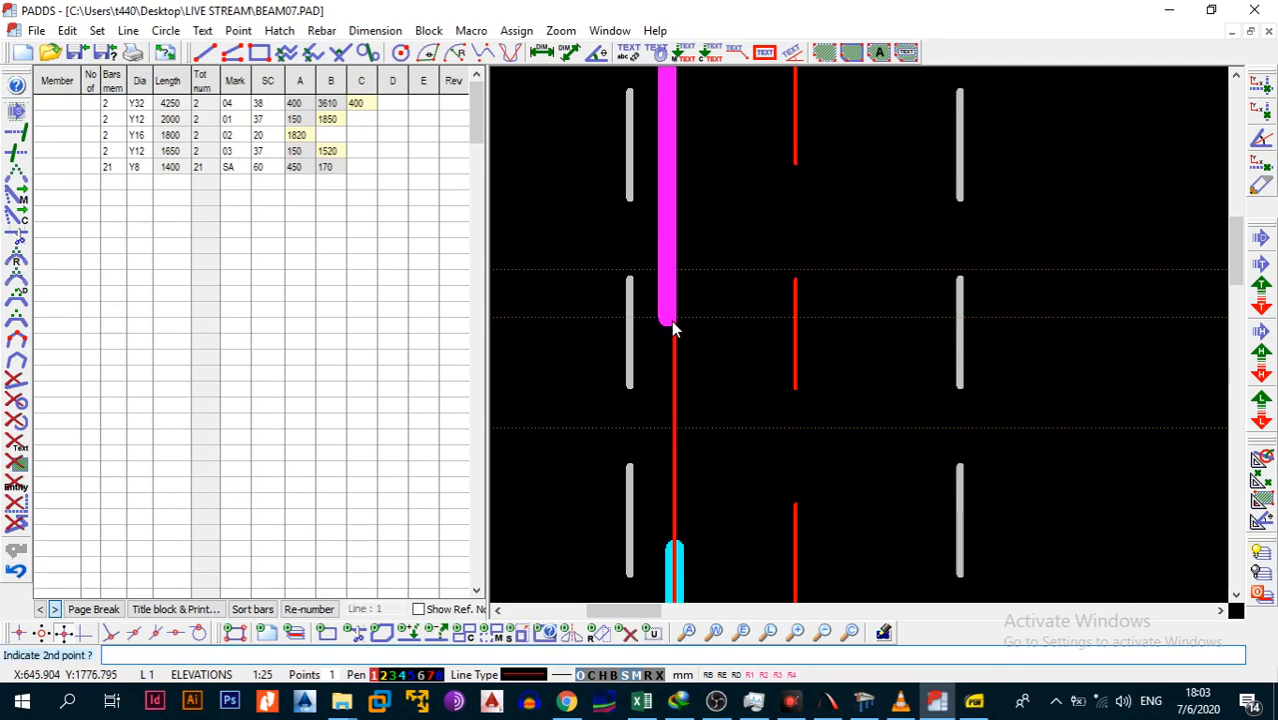
left_click(676, 322)
Erase the parallel helper line running along bar 04's leg at grid 6.
scroll(680, 348, "up", 2)
middle_click_drag(687, 298, 687, 320)
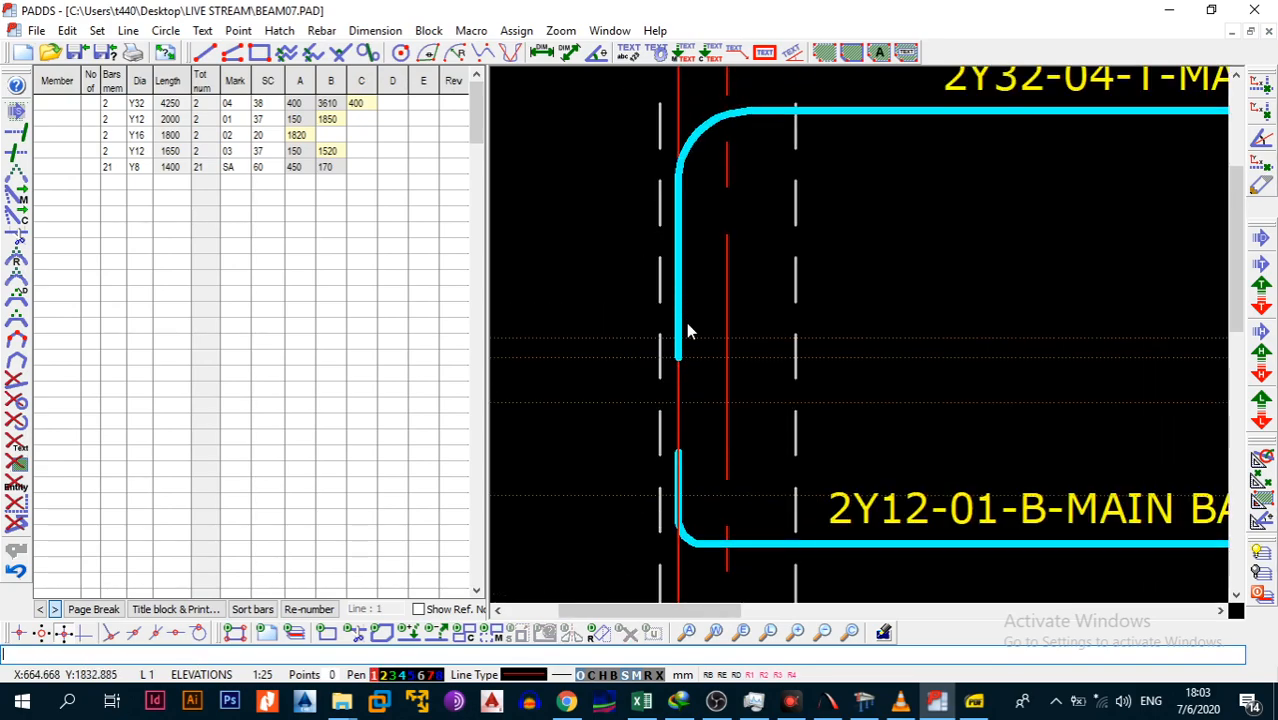
key("alt+e")
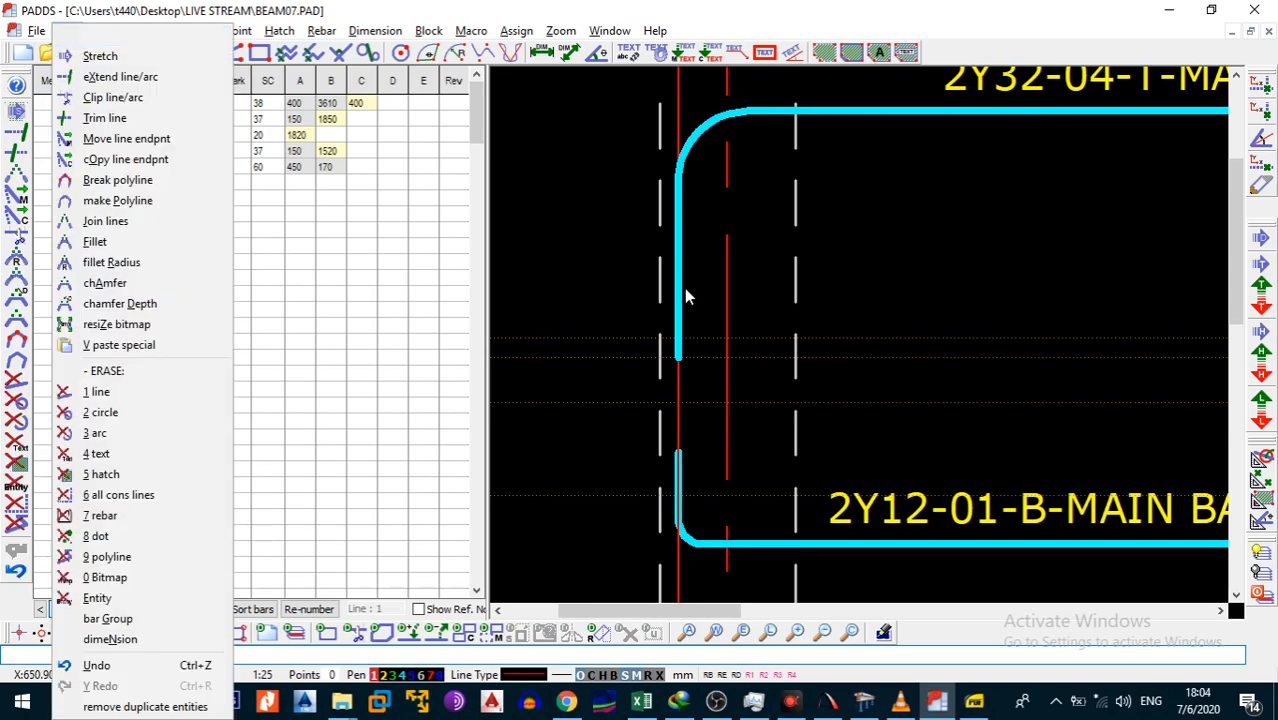
key("e")
left_click(676, 136)
key("Escape")
scroll(687, 190, "down", 4)
Add a vertical construction line through the lower end of bar 04's leg at grid 6.
mouse_move(909, 218)
middle_mouse_down()
mouse_move(827, 243)
mouse_move(690, 244)
middle_mouse_up()
middle_click_drag(858, 244, 821, 248)
mouse_move(665, 334)
middle_mouse_down()
mouse_move(762, 314)
mouse_move(848, 333)
middle_mouse_up()
scroll(699, 284, "up", 9)
key("alt+l")
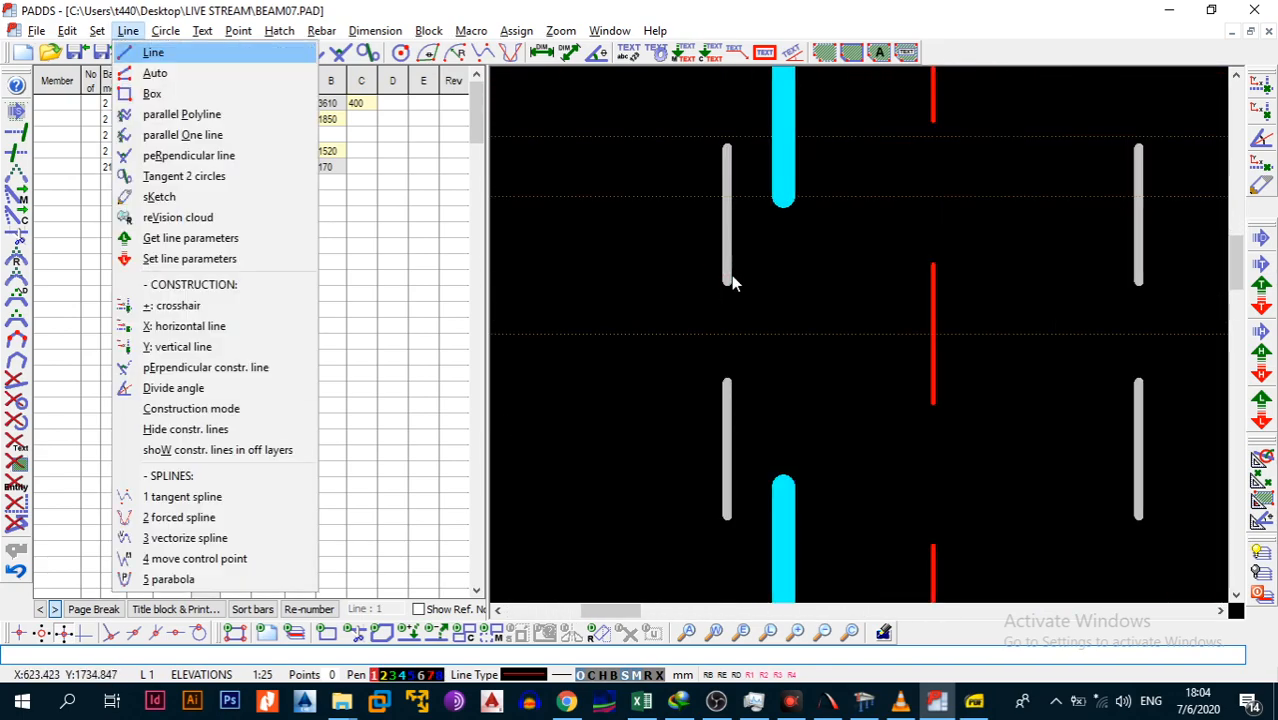
key("y")
left_click(783, 199)
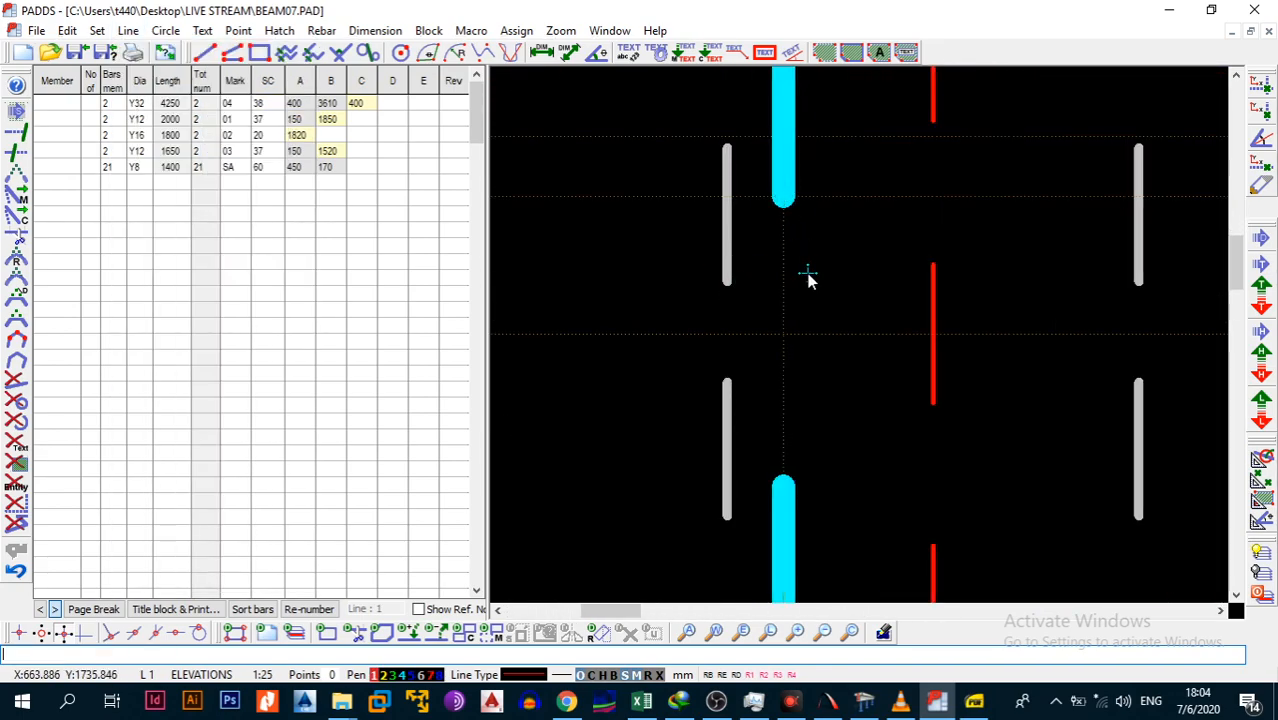
Offset a parallel construction line from the vertical one at bar 04's leg, towards the inside of the column.
key("alt+l")
key("p")
left_click(783, 278)
key("Return")
key("Escape")
key("alt+b")
key("4")
key("Escape")
key("s")
key("Escape")
Move bar 04 from the first vertical construction line to the offset one at grid 6.
key("alt+b")
key("a")
left_click(781, 212)
key("alt+b")
key("4")
left_click(781, 210)
left_click(800, 224)
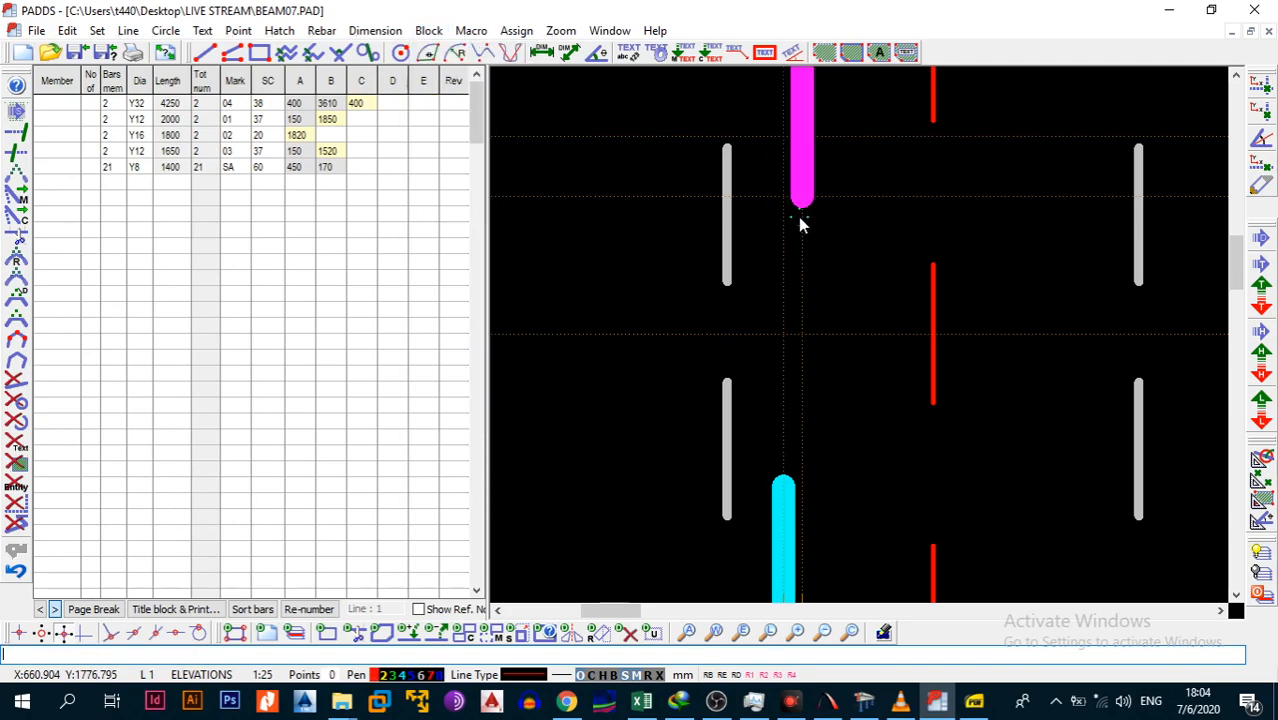
Draw a parallel line 40 mm inside the outer column edge at grid 8.
scroll(799, 217, "down", 11)
middle_click_drag(808, 258, 560, 251)
middle_click_drag(1015, 216, 694, 223)
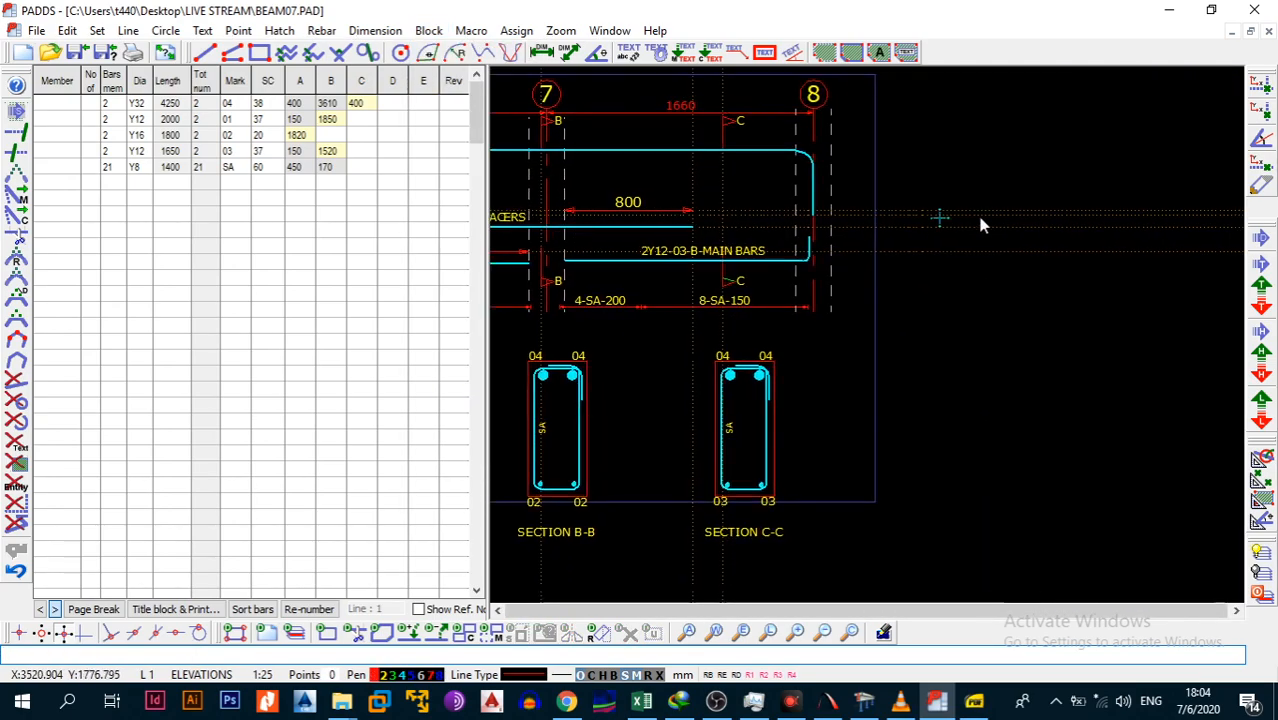
scroll(826, 222, "up", 3)
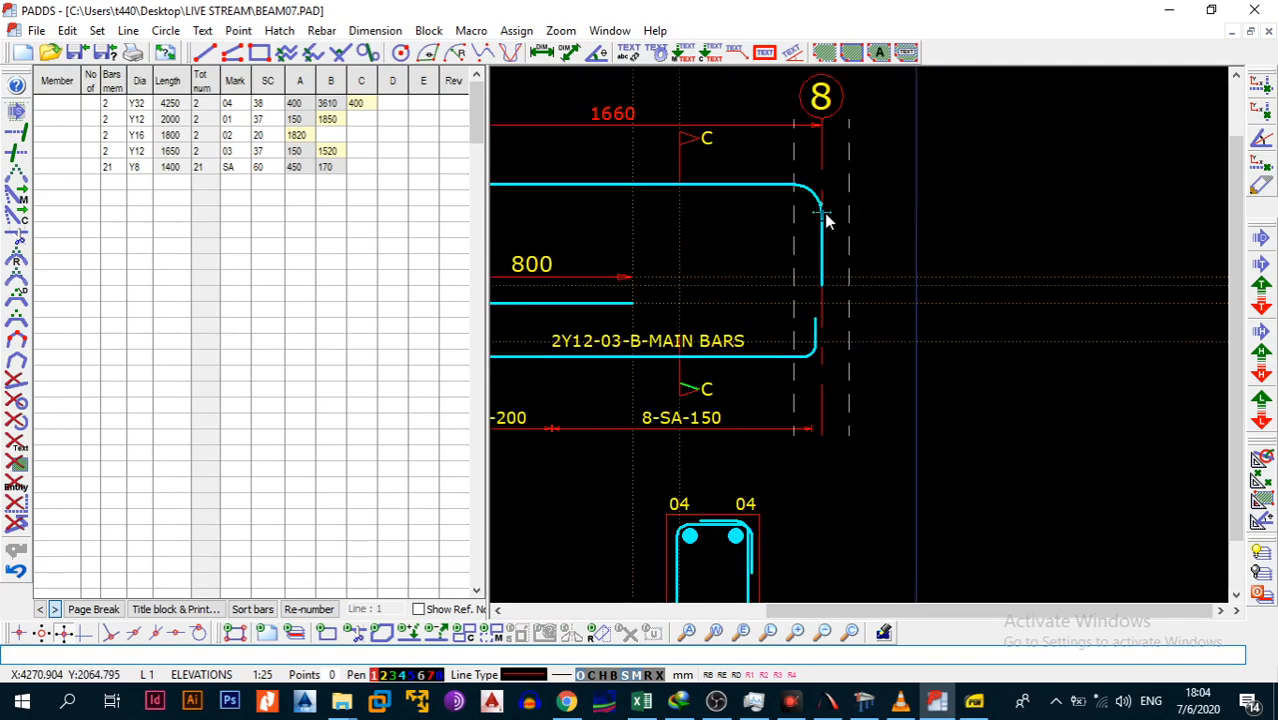
scroll(826, 266, "up", 3)
key("alt+l")
key("p")
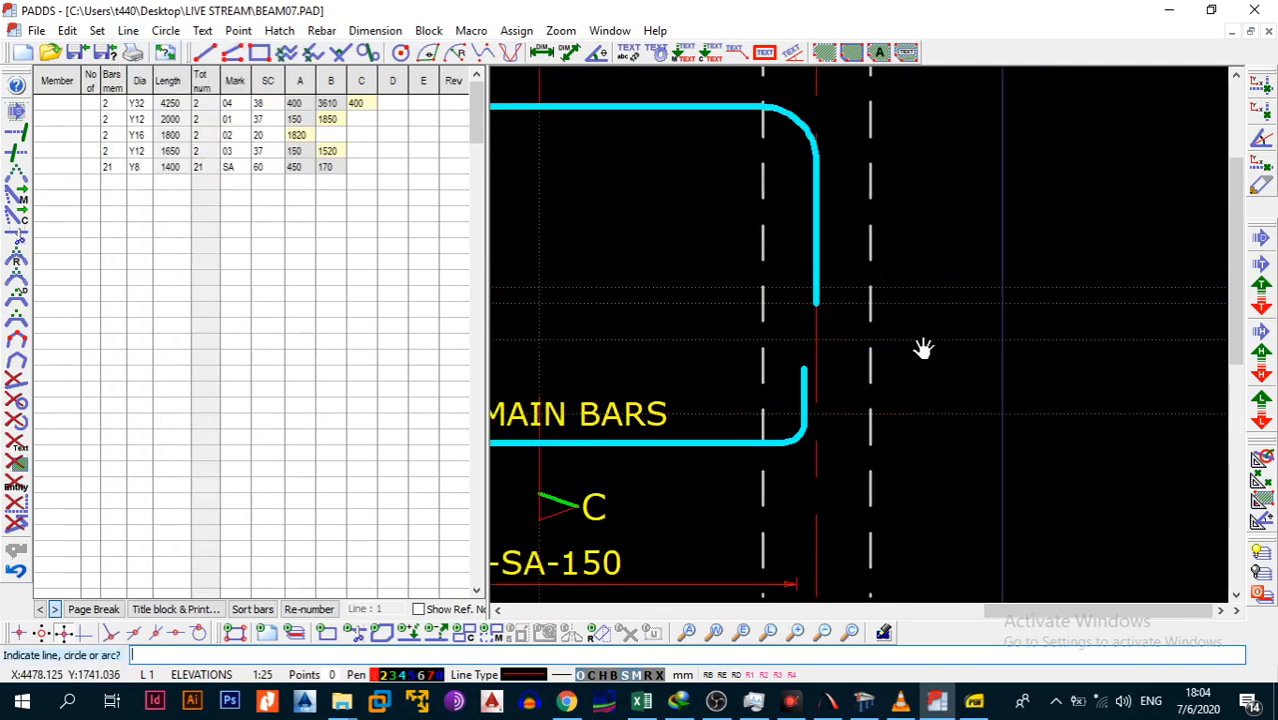
middle_click_drag(873, 493, 872, 494)
key("Escape")
key("alt+l")
key("p")
left_click(869, 510)
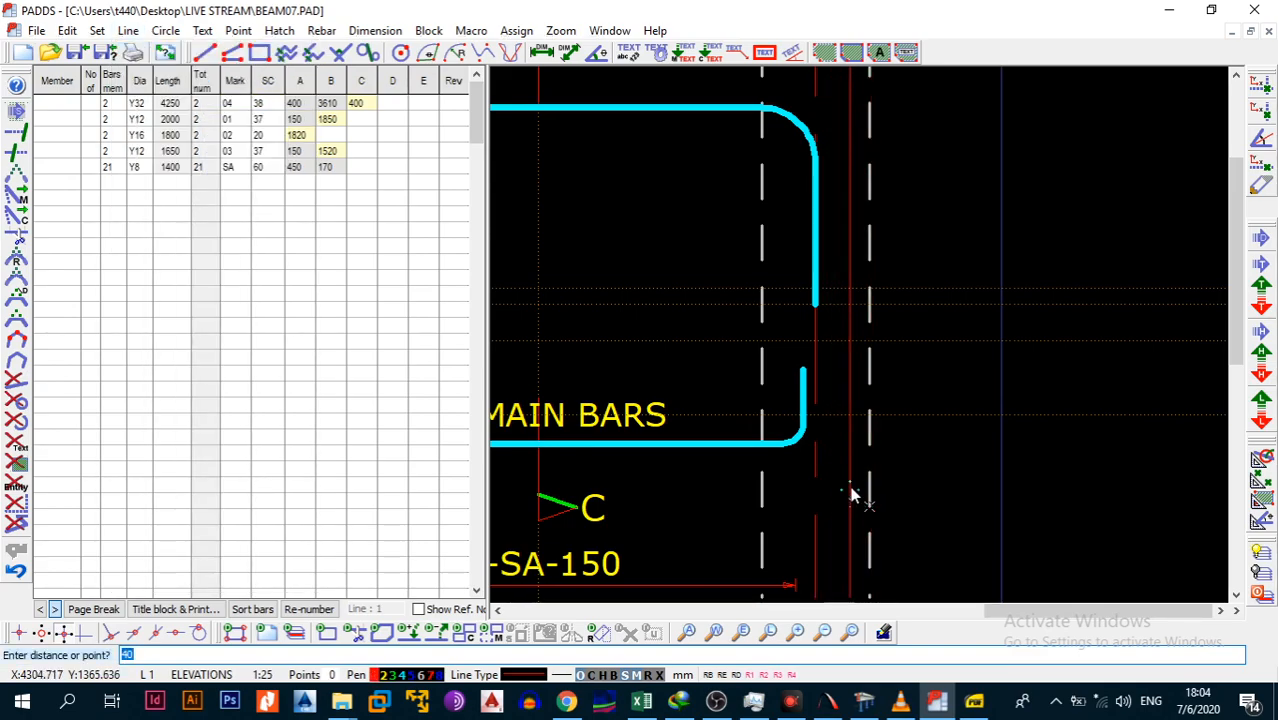
key("Return")
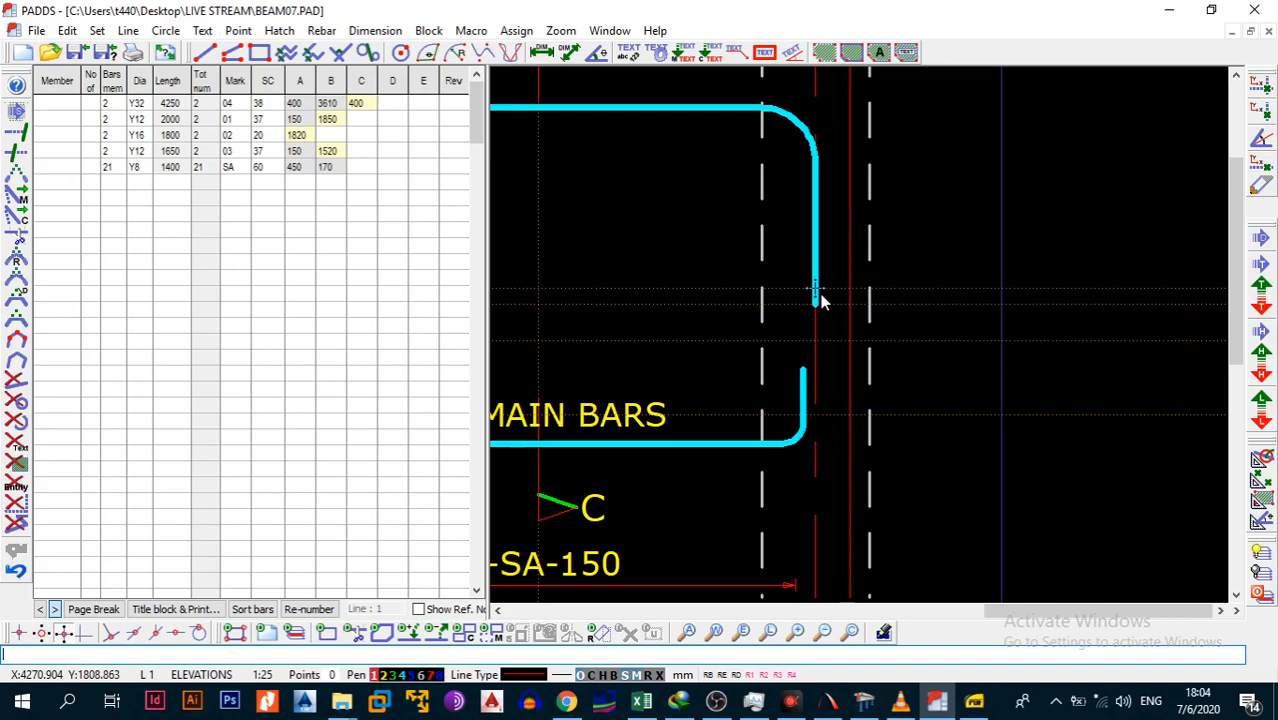
Extend bar 04's leg at grid 8 out to the parallel line and update the bending schedule.
key("alt+r")
key("x")
left_click(819, 305)
left_click(847, 305)
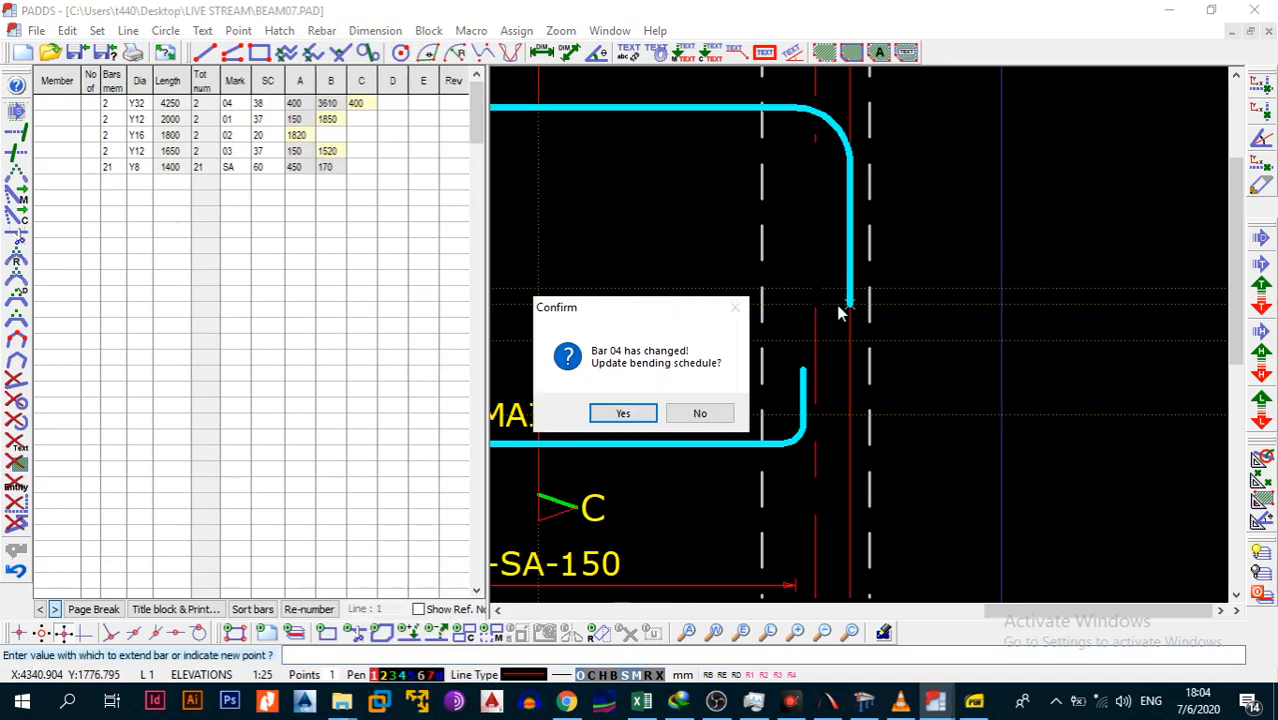
left_click(636, 412)
Extend bar 03's leg at grid 8 out to the parallel line inside the column and update the bending schedule.
scroll(710, 340, "down", 2)
scroll(742, 358, "up", 3)
key("alt+l")
key("h")
key("Escape")
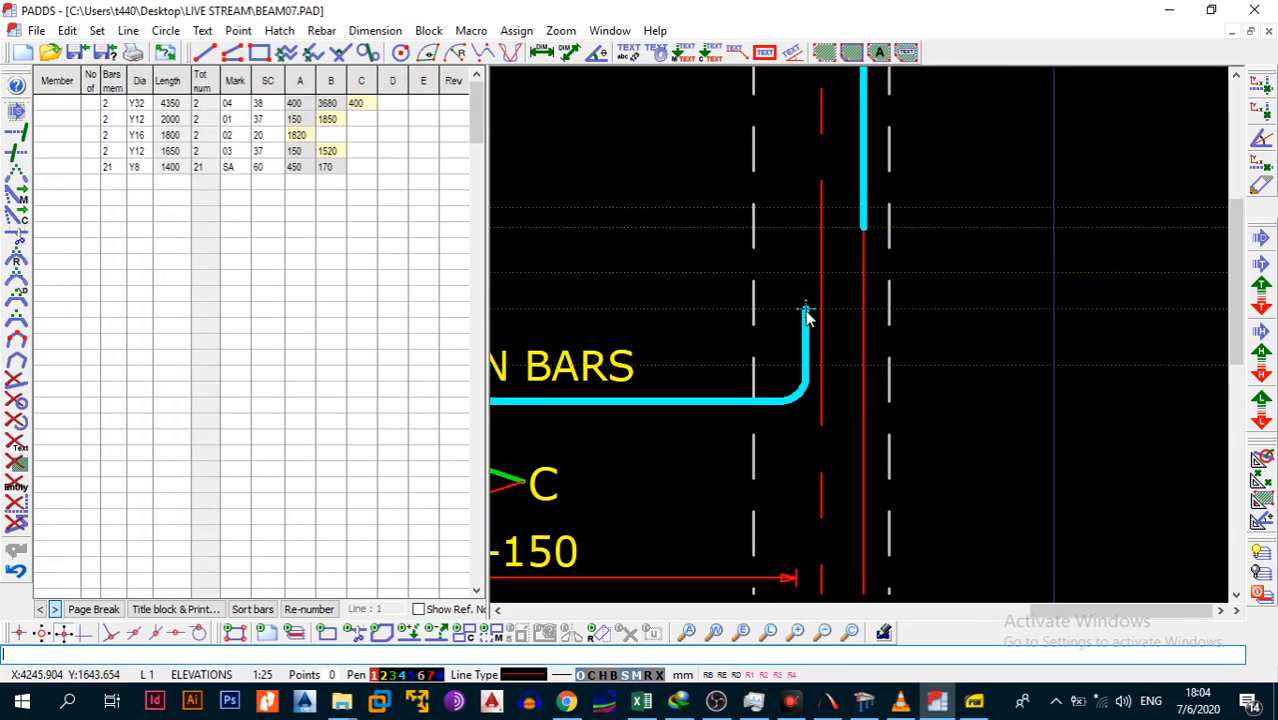
key("alt+r")
key("x")
left_click(807, 352)
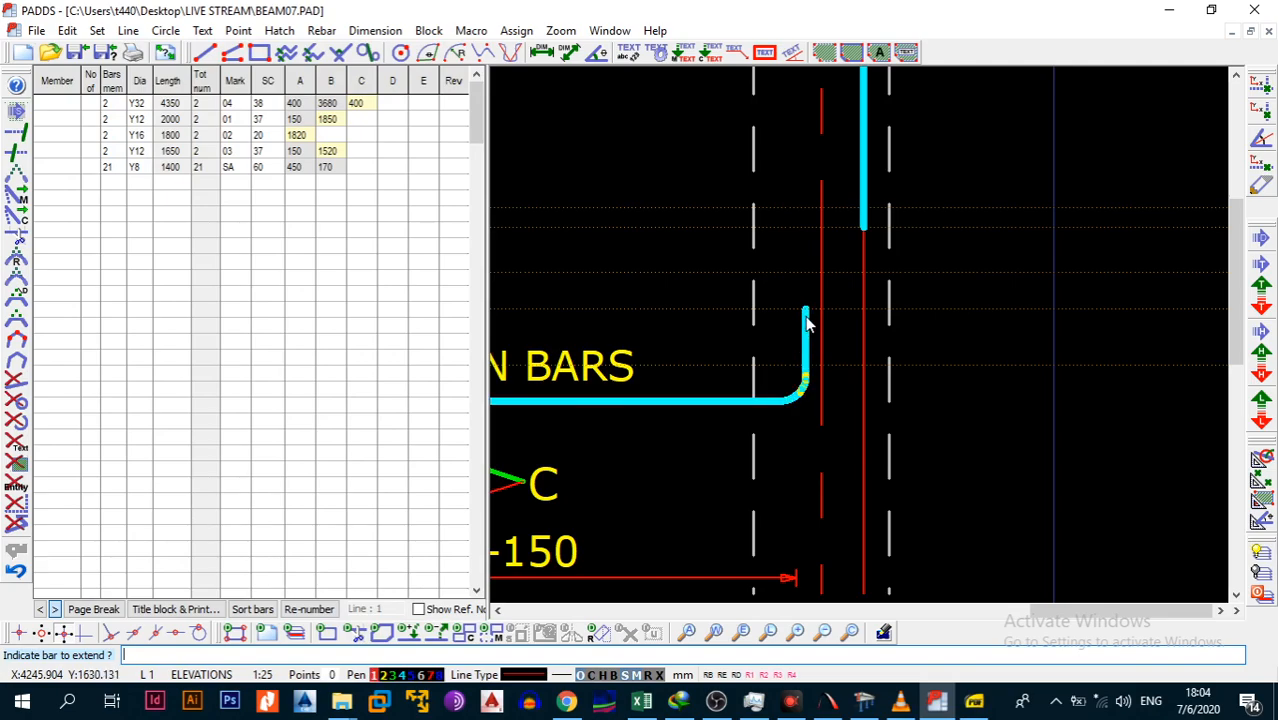
left_click(862, 310)
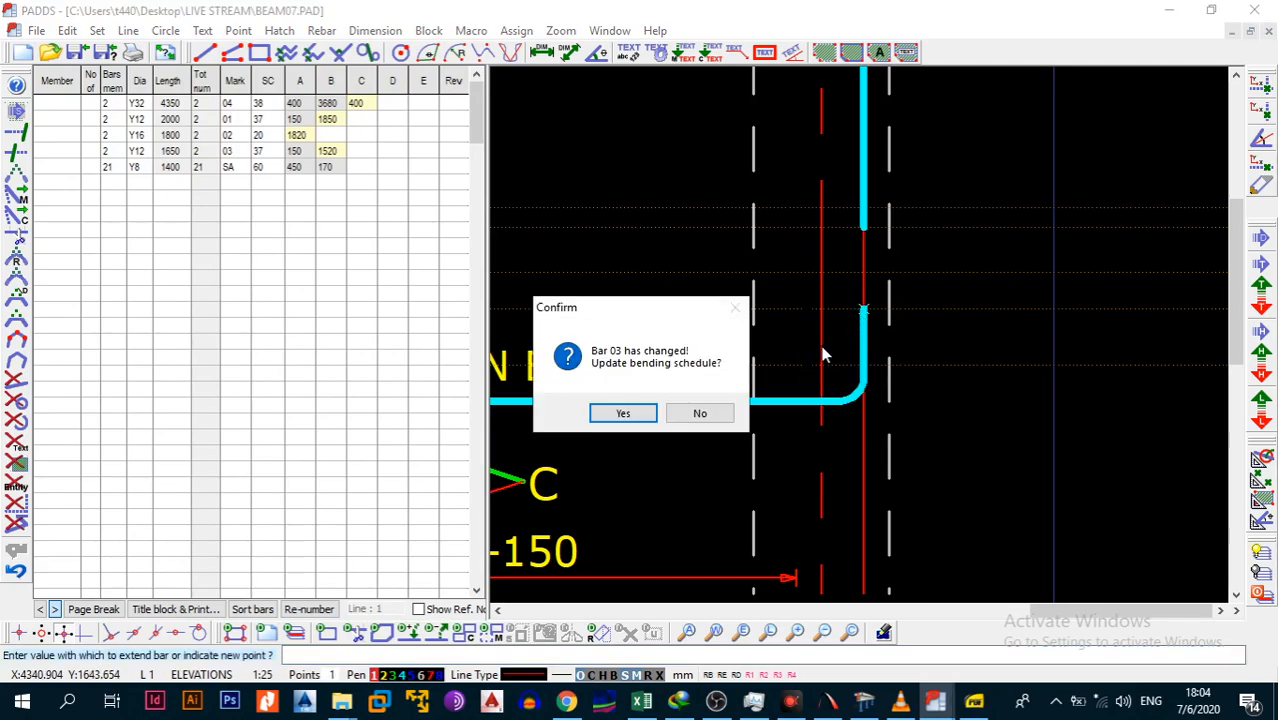
left_click(646, 414)
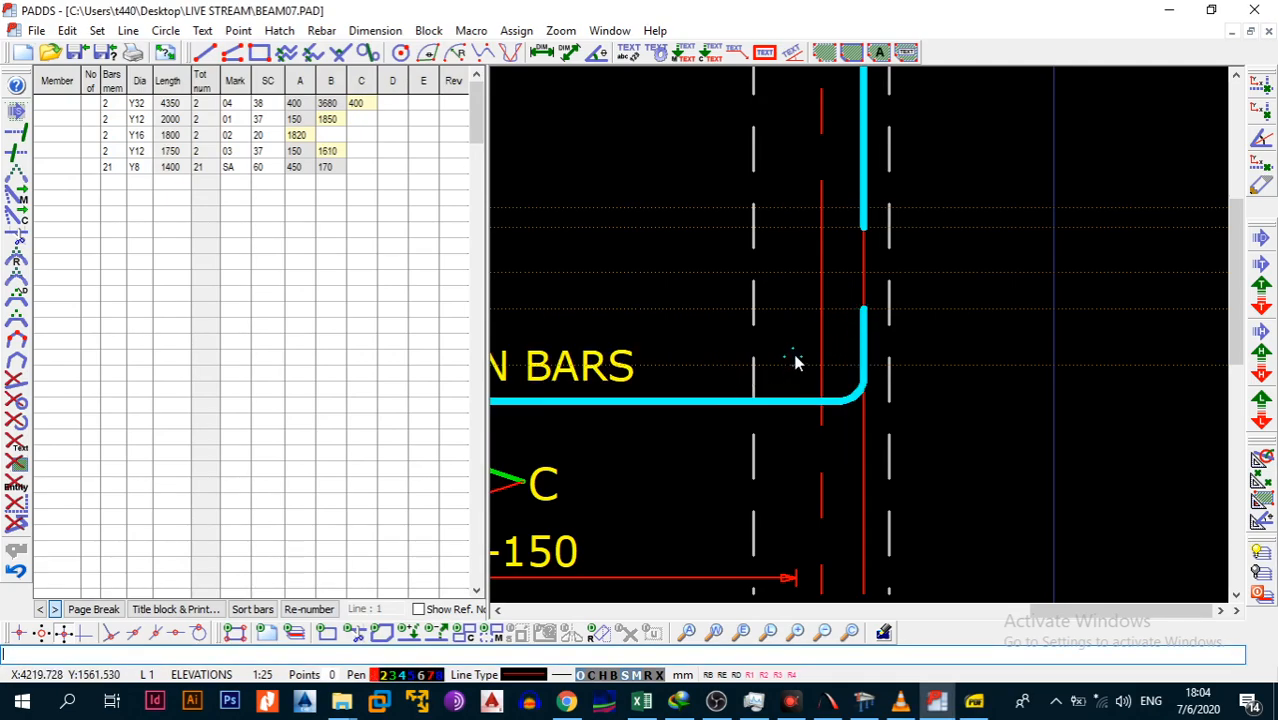
Erase the parallel reference line inside the outer column edge at grid 8.
key("Delete")
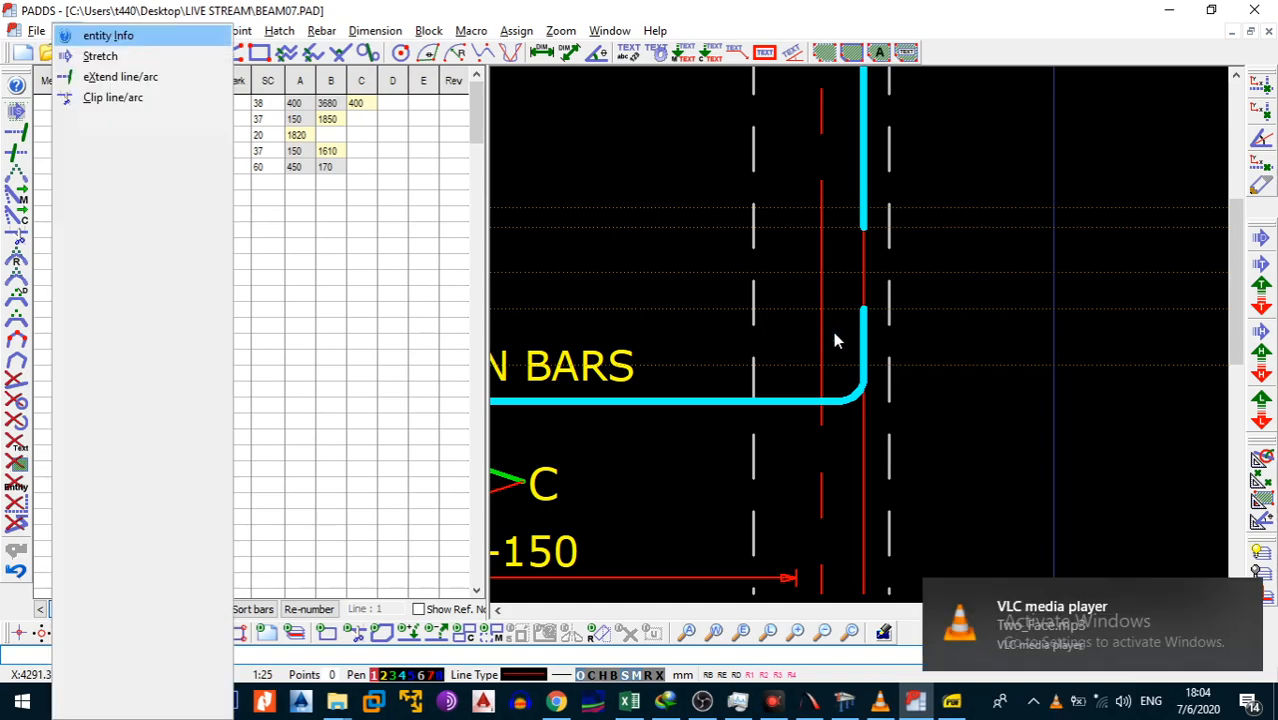
left_click(853, 285)
scroll(875, 390, "down", 5)
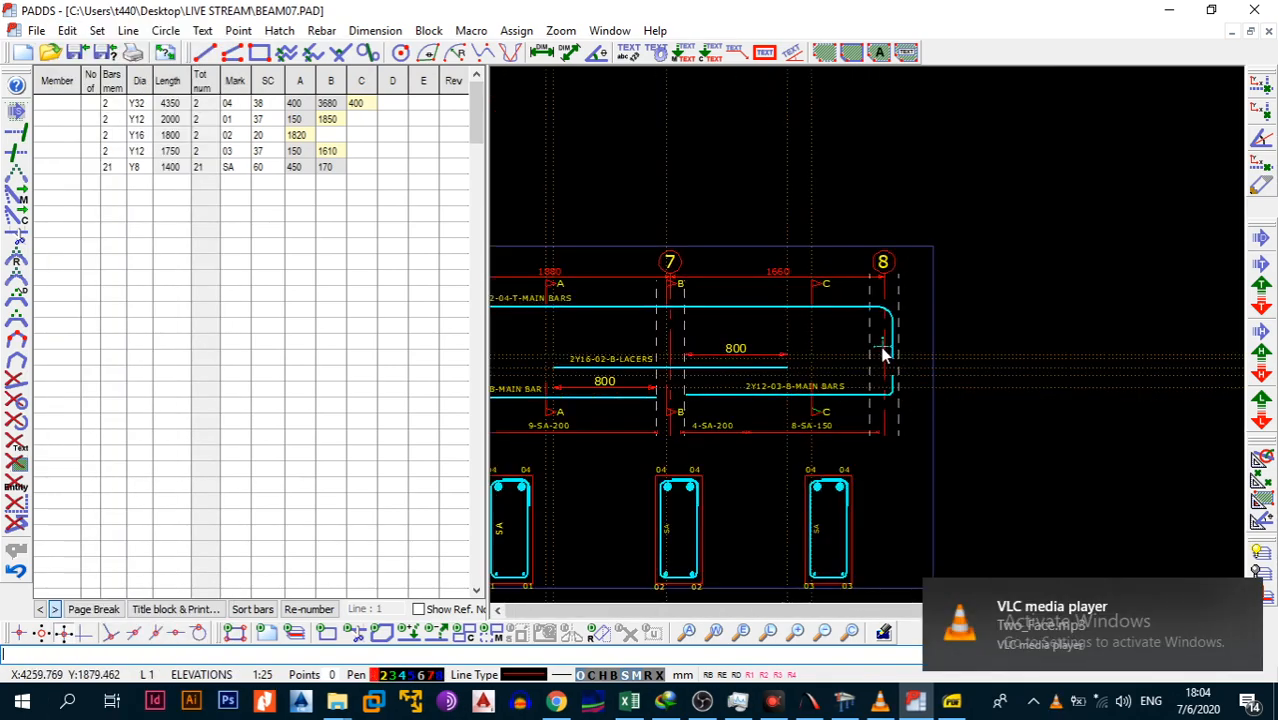
mouse_move(873, 342)
middle_mouse_down()
mouse_move(897, 341)
mouse_move(836, 359)
mouse_move(1029, 343)
mouse_move(958, 331)
mouse_move(927, 289)
mouse_move(927, 338)
mouse_move(888, 378)
mouse_move(838, 316)
middle_mouse_up()
scroll(700, 185, "up", 2)
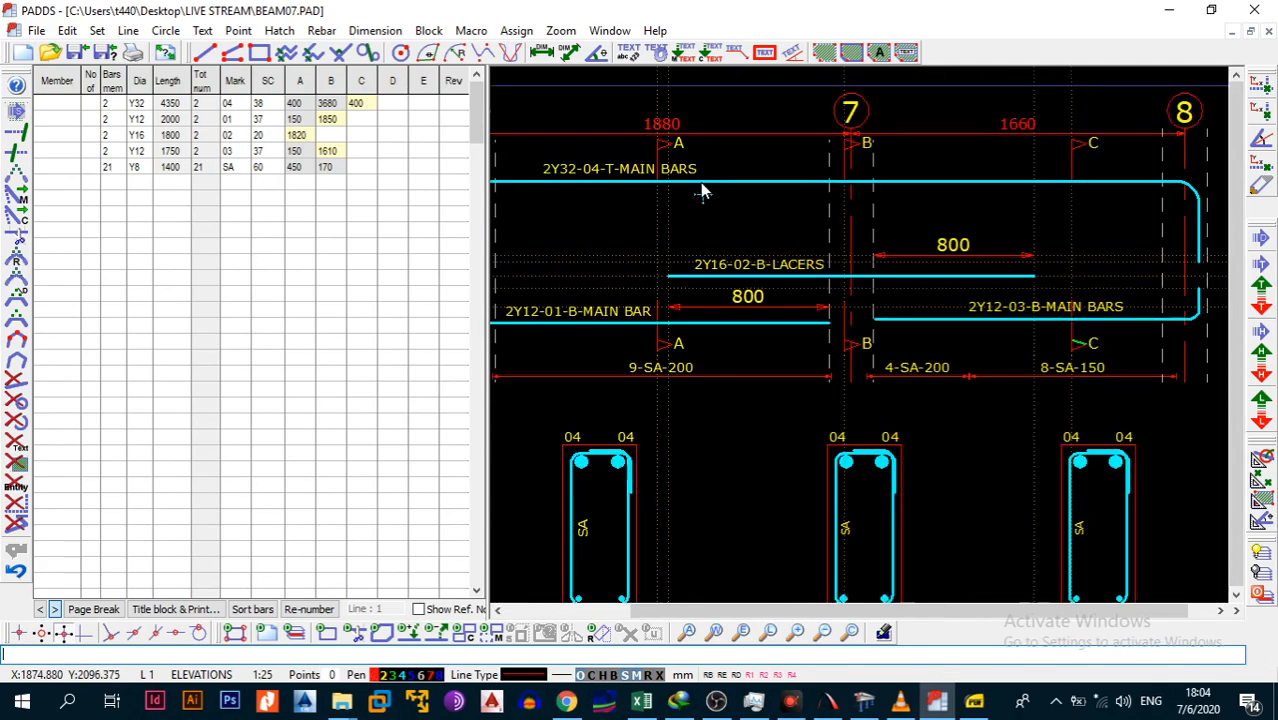
Copy the SECTION B-B label to above the beam elevation at grid 7.
mouse_move(700, 165)
middle_mouse_down()
mouse_move(736, 146)
mouse_move(722, 126)
mouse_move(879, 414)
middle_mouse_up()
key("alt+b")
key("3")
left_click(840, 558)
left_click(809, 558)
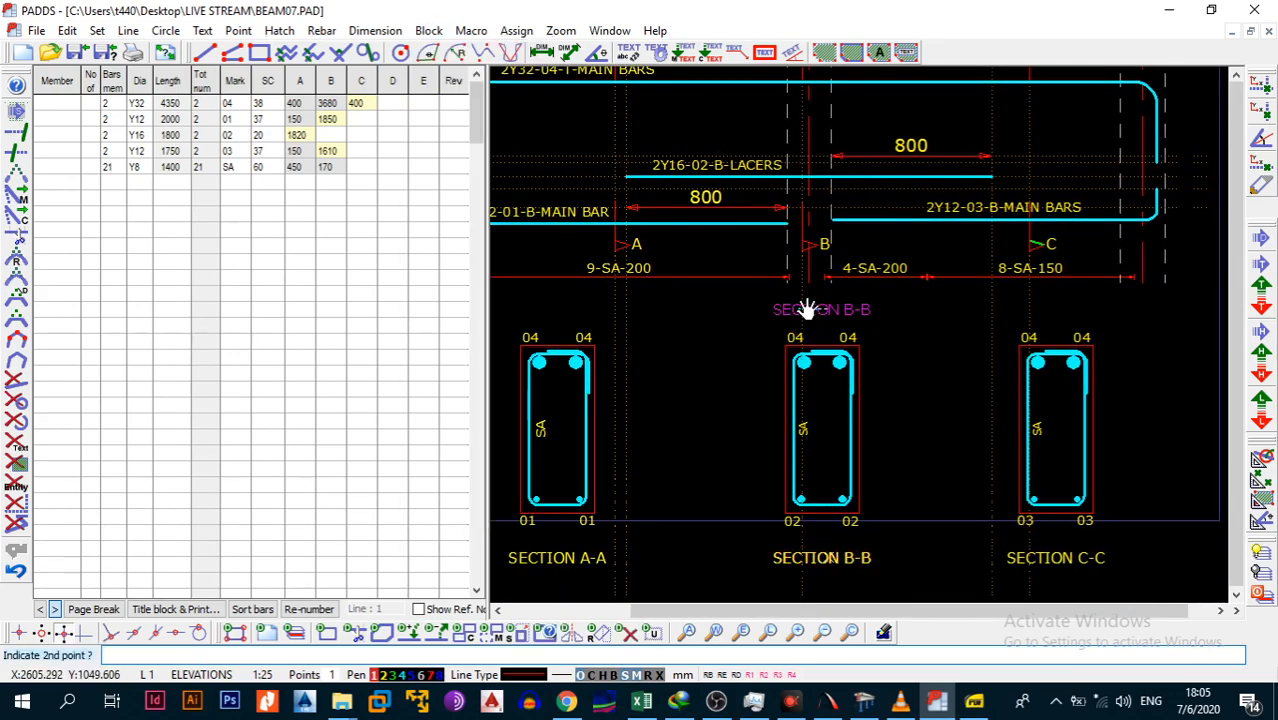
middle_click_drag(805, 220, 800, 458)
left_click(770, 208)
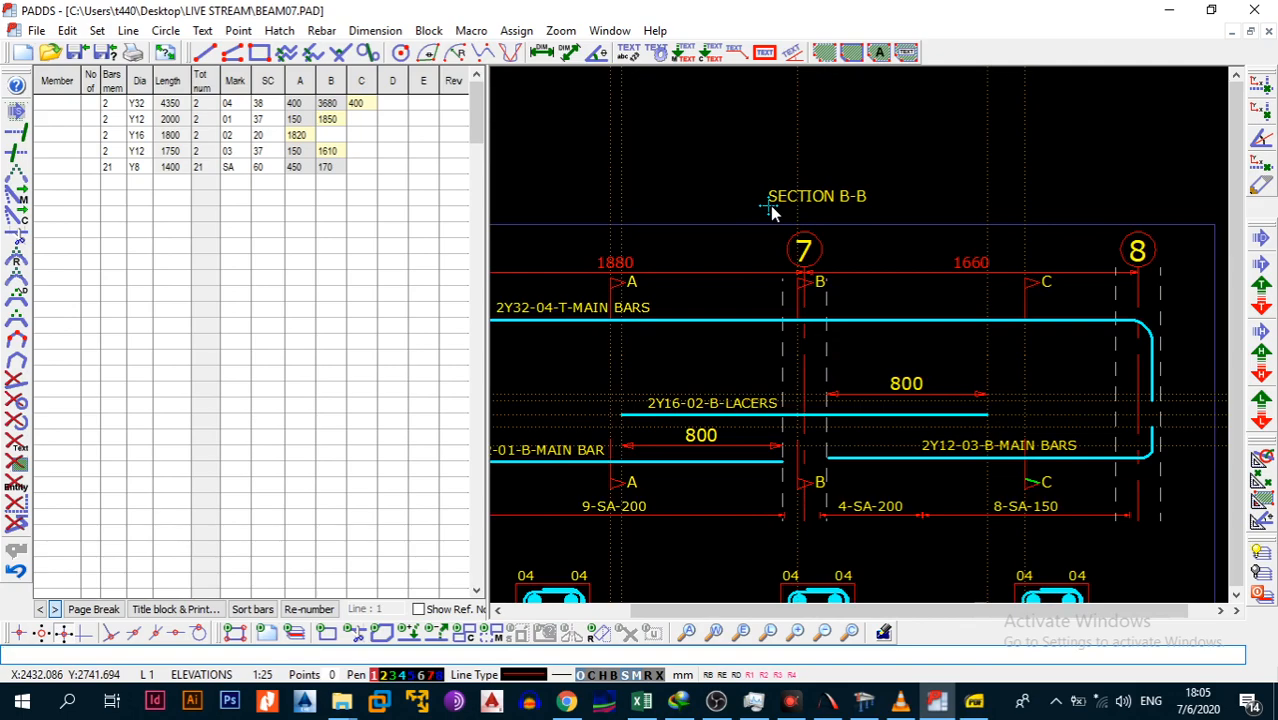
Copy the label above grid 7 once more, placing the duplicate directly above it.
key("alt+b")
key("3")
left_click(790, 197)
left_click(800, 200)
left_click(797, 173)
Change the lower copied label's text to EXPLODED VIEW N.T.S.
key("alt+e")
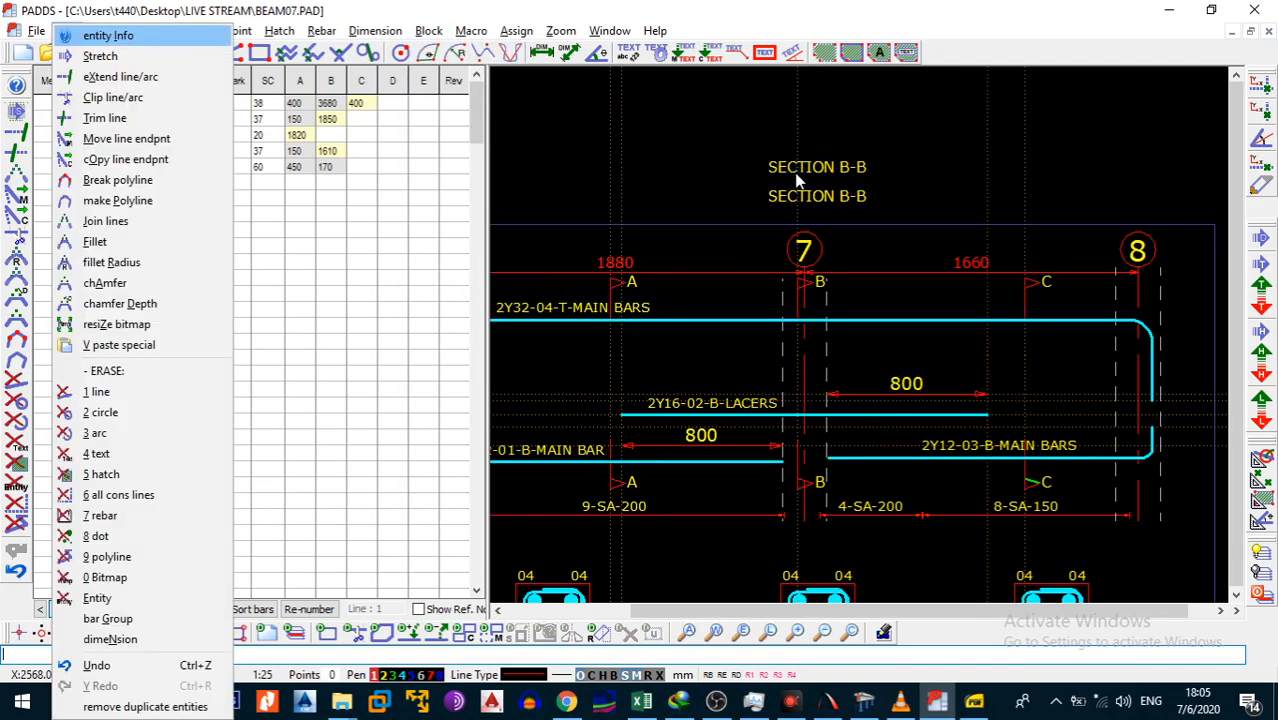
key("i")
left_click(806, 196)
left_click_drag(560, 122, 343, 113)
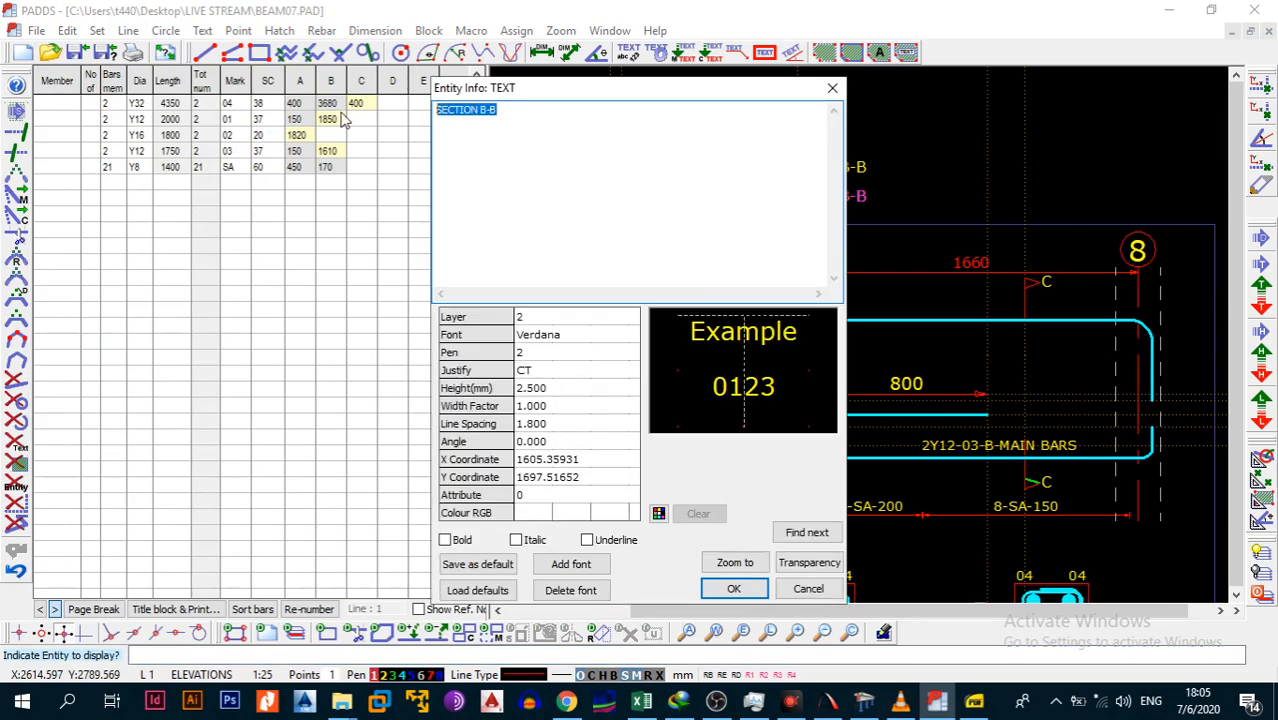
type("EXPLOD")
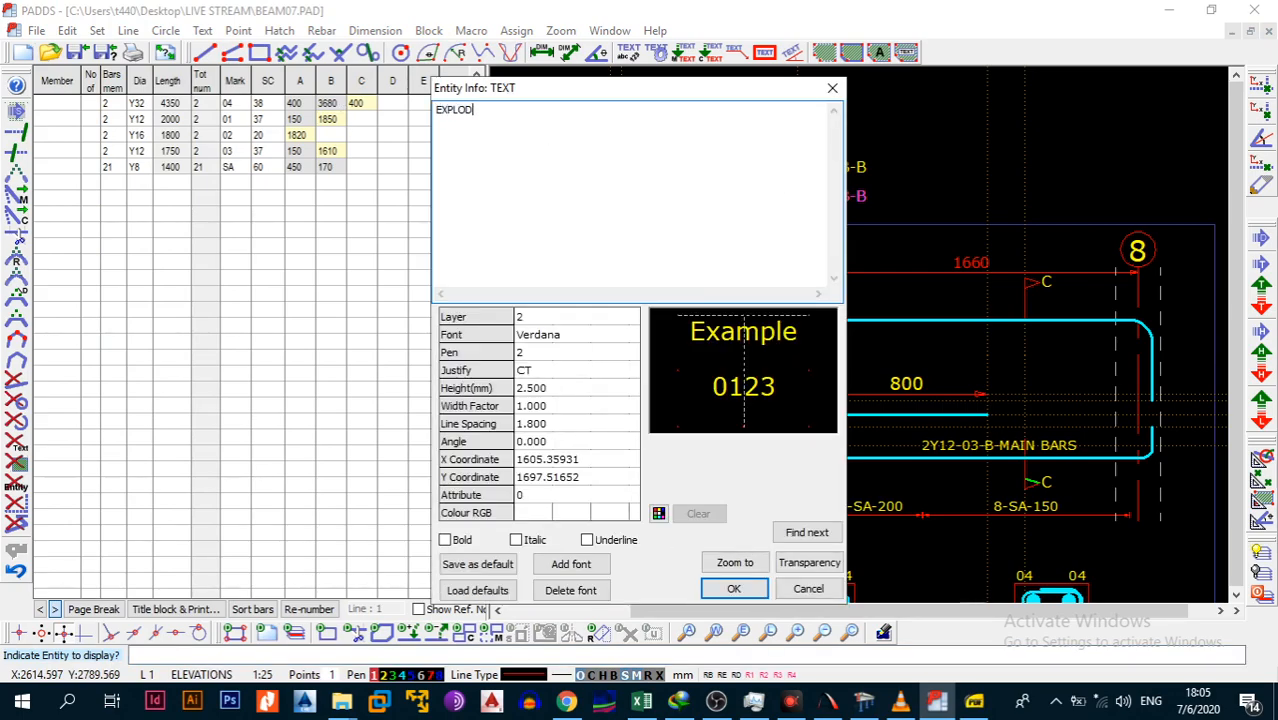
type("ED VIEW N.T.S")
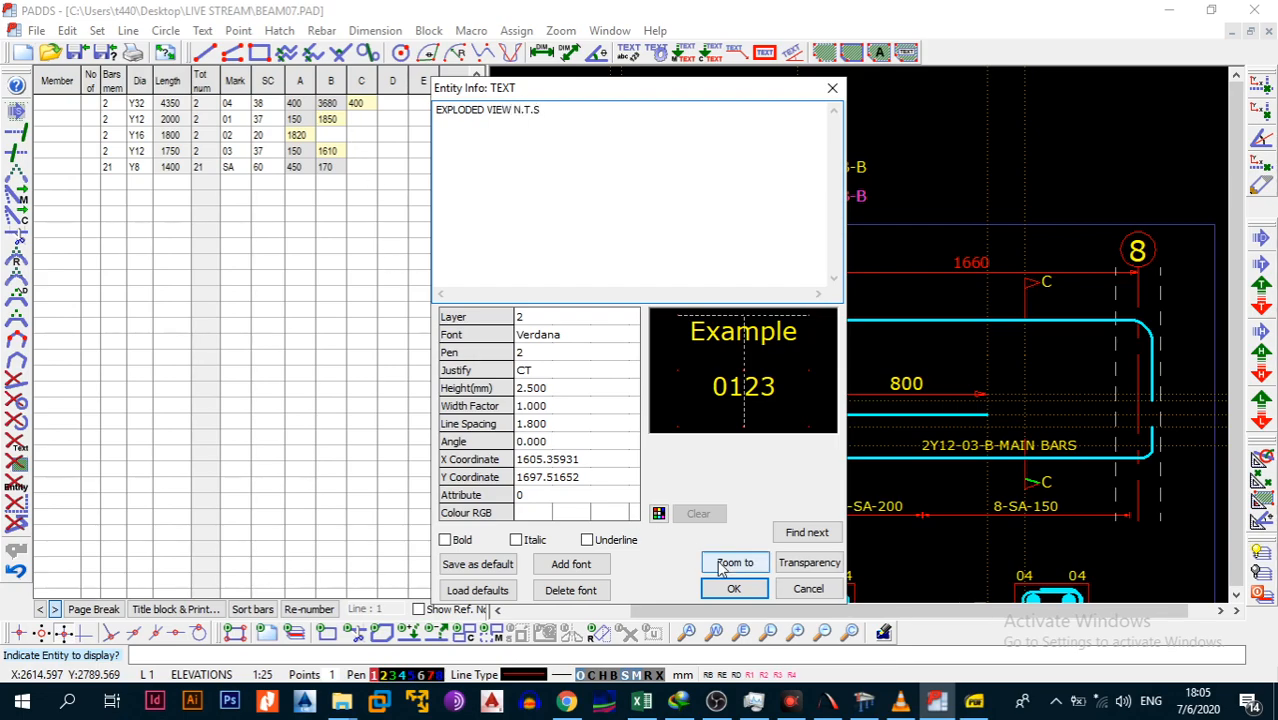
left_click(733, 588)
Change the upper copied label's text to FBEAM 07: 220 X 500DP RC D/S BEAM.
key("alt+e")
key("i")
left_click(834, 168)
left_click_drag(704, 157, 385, 121)
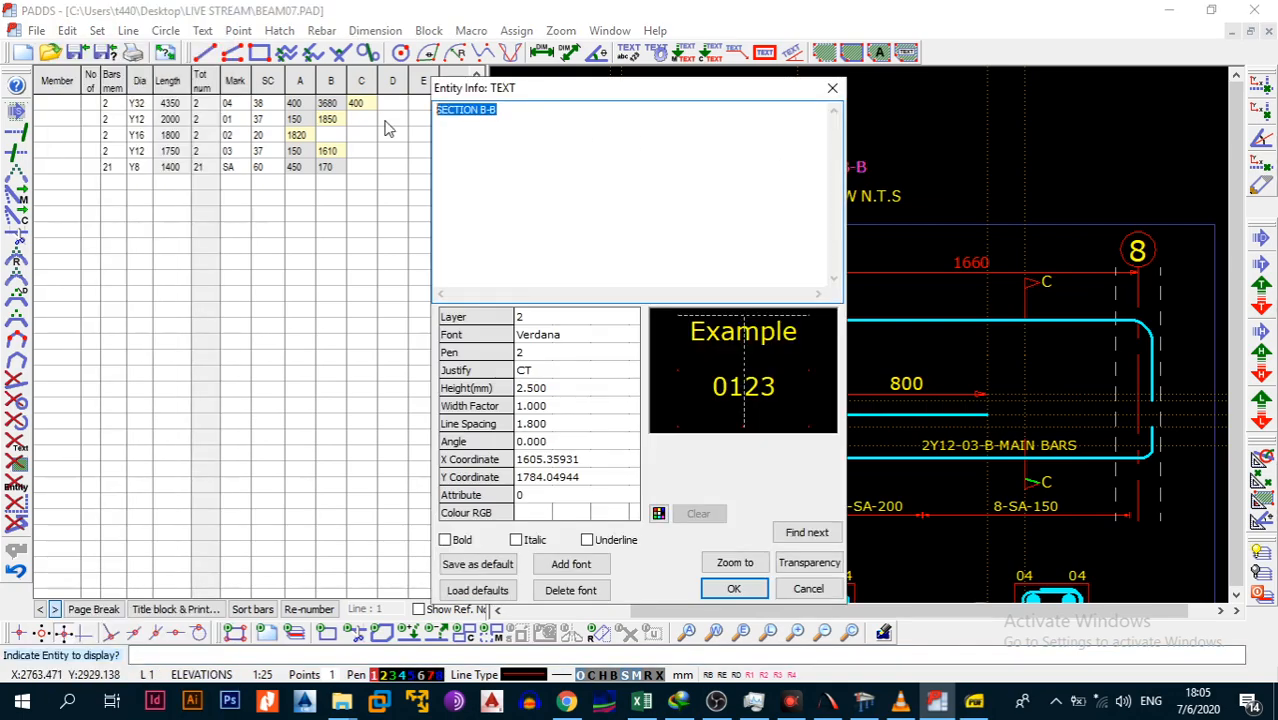
type("F")
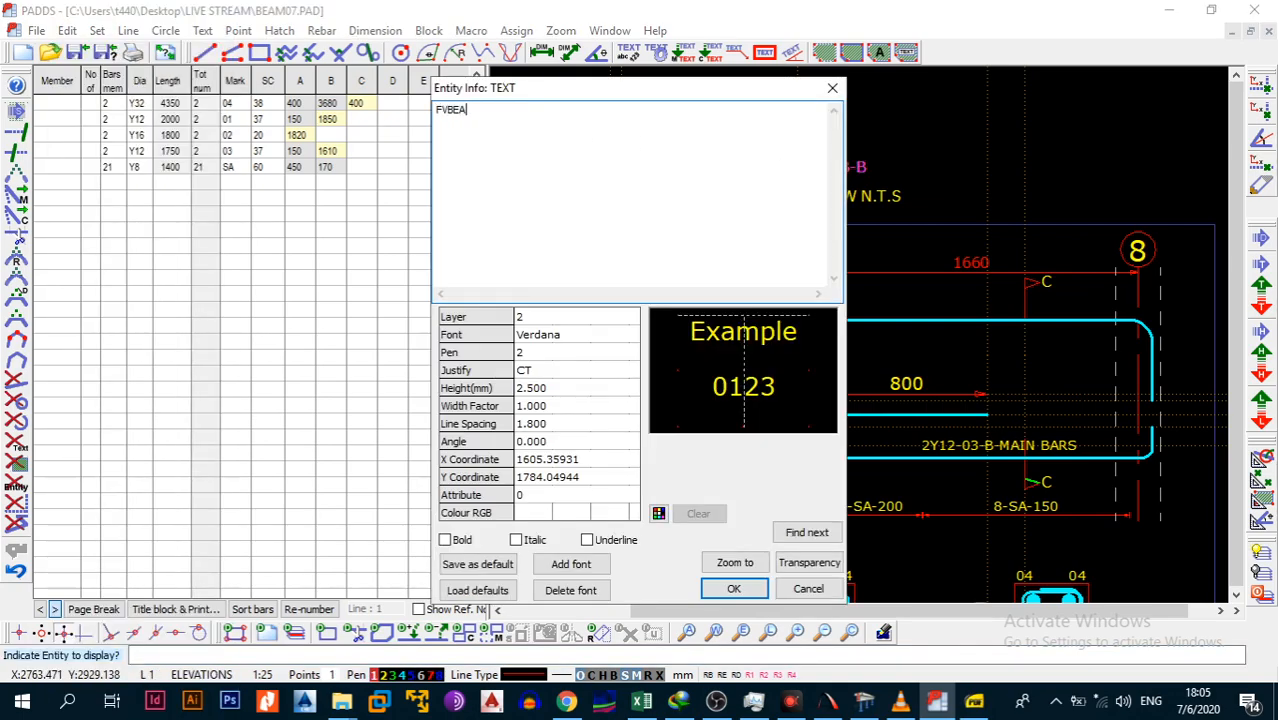
type("BEAM 07: 220 X500DP")
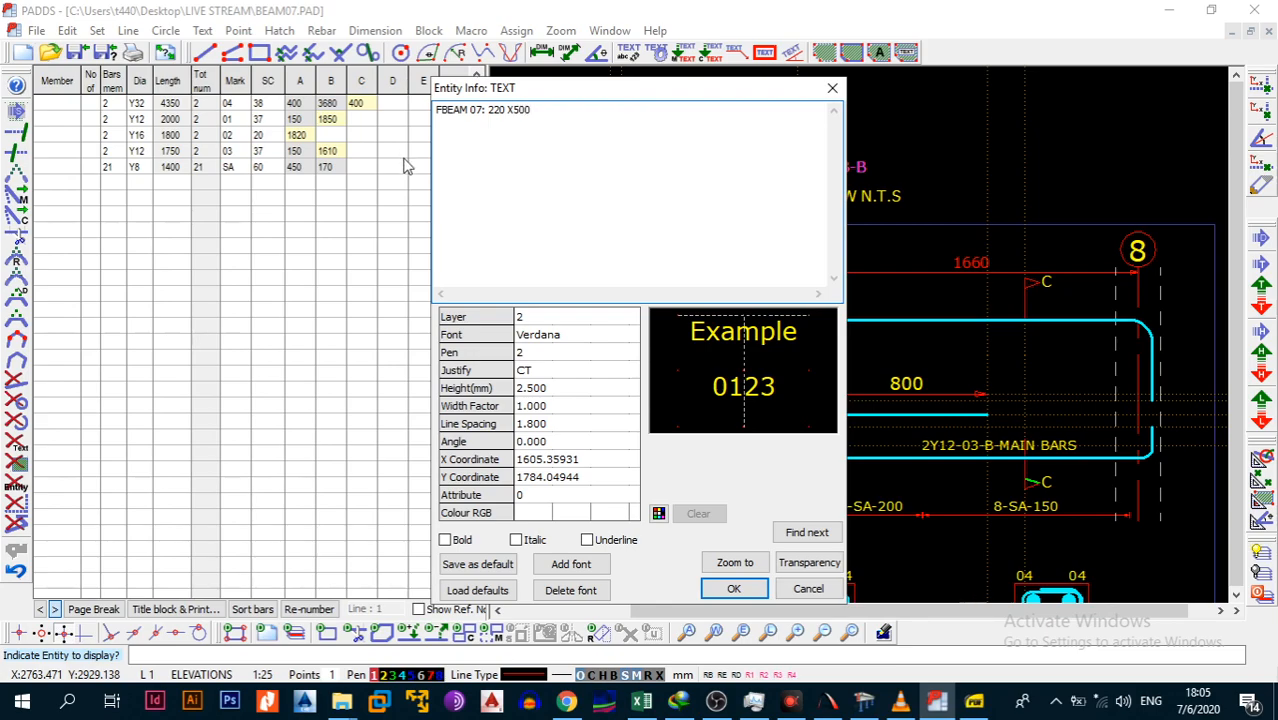
left_click(514, 110)
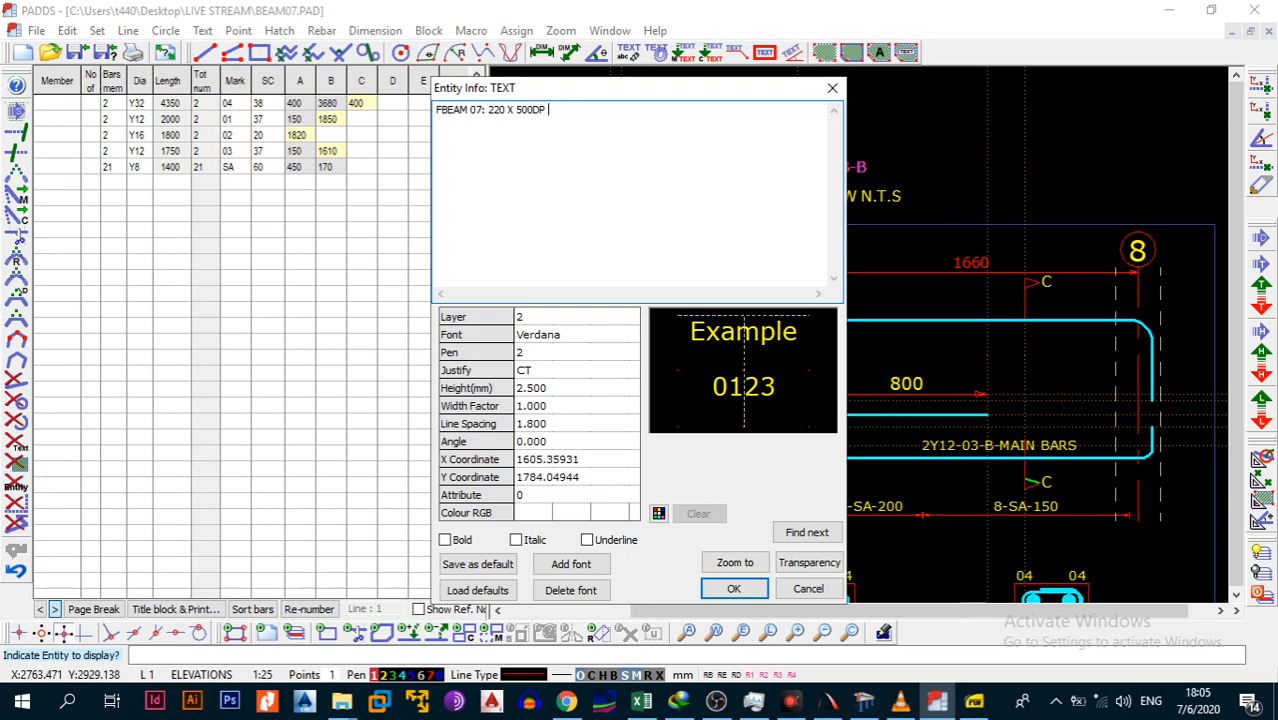
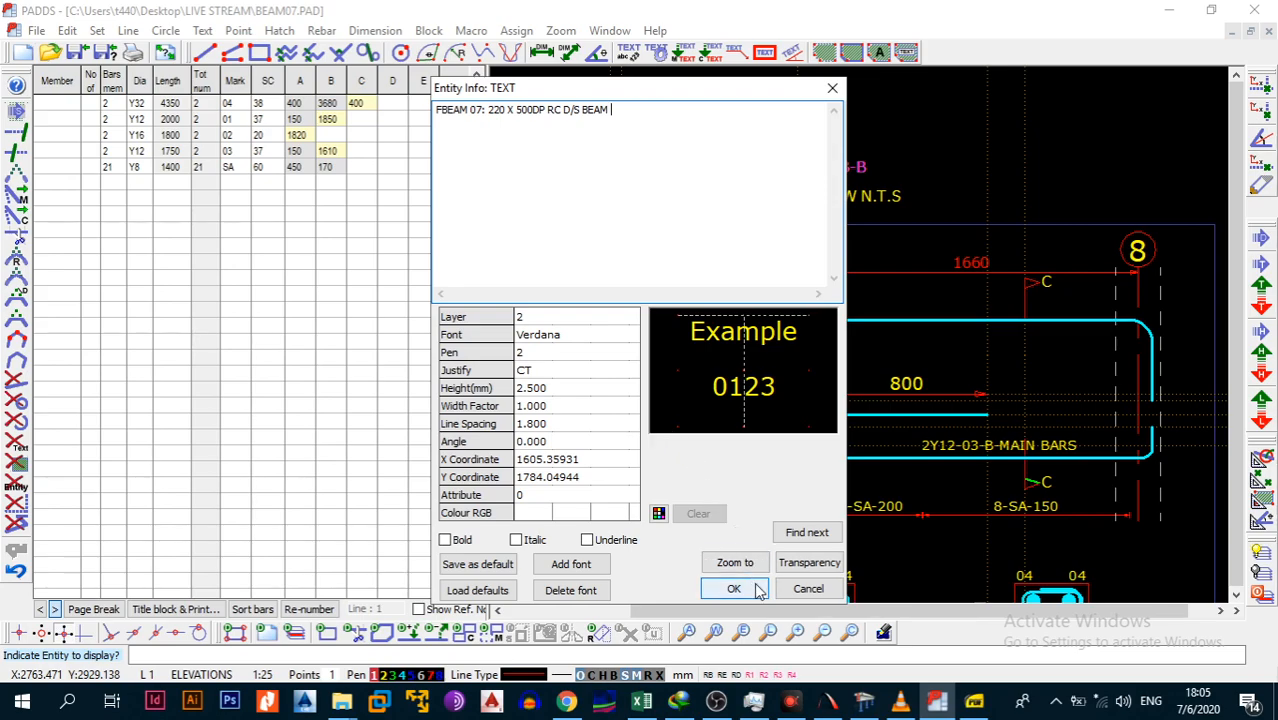
Set the beam title's text height to 5 mm and its pen to 4.
left_click_drag(612, 406, 437, 375)
double_click(588, 385)
type("5")
left_click(567, 362)
left_click(631, 352)
left_click(620, 416)
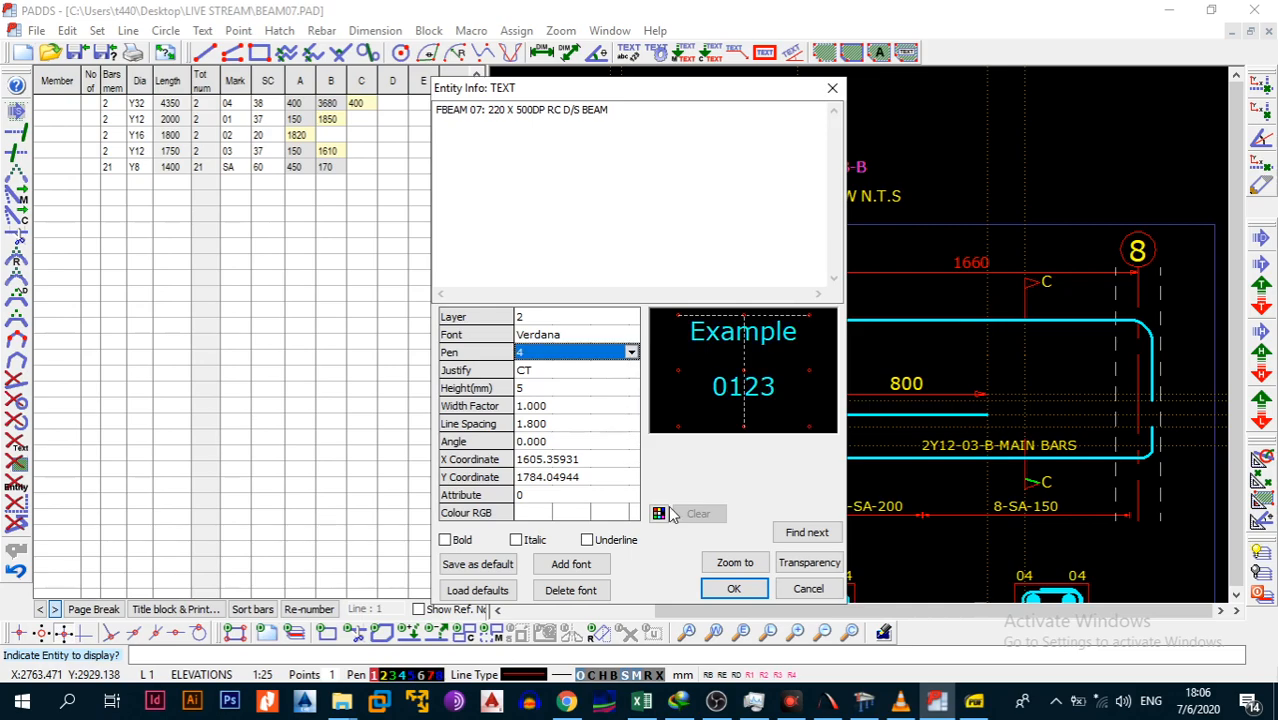
left_click(733, 588)
key("alt+b")
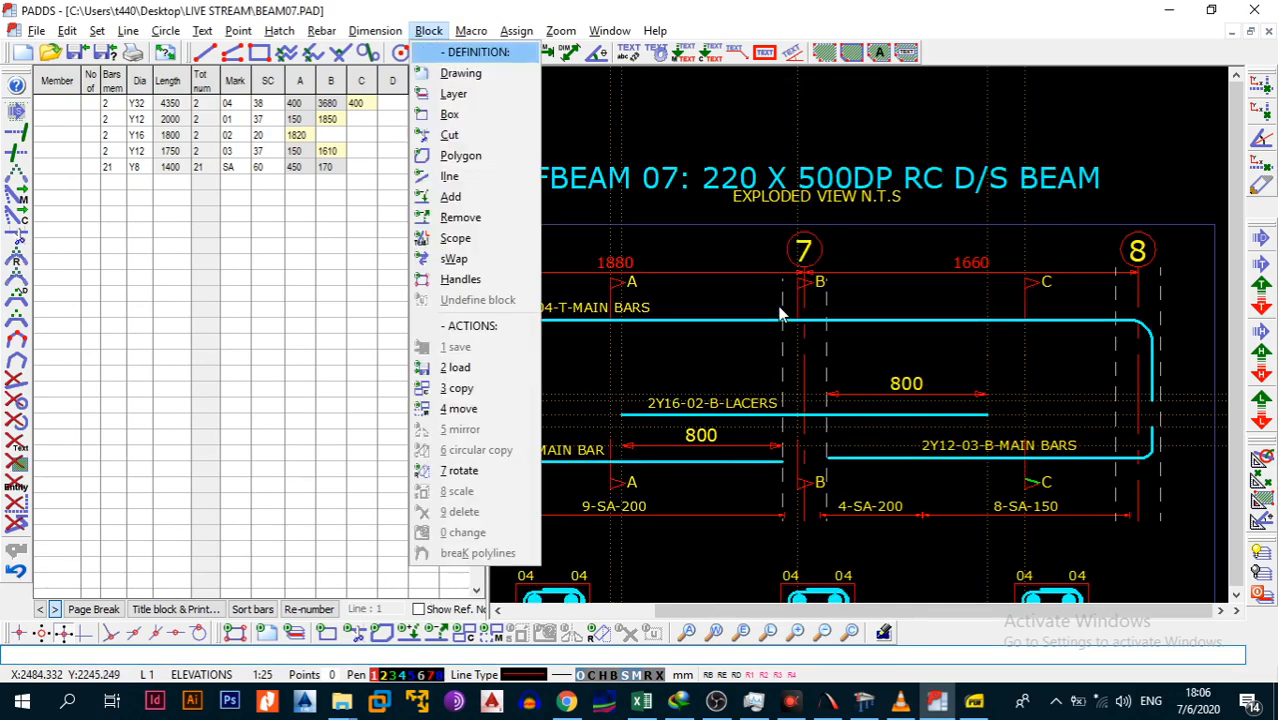
key("4")
left_click(777, 199)
key("Escape")
key("ctrl+z")
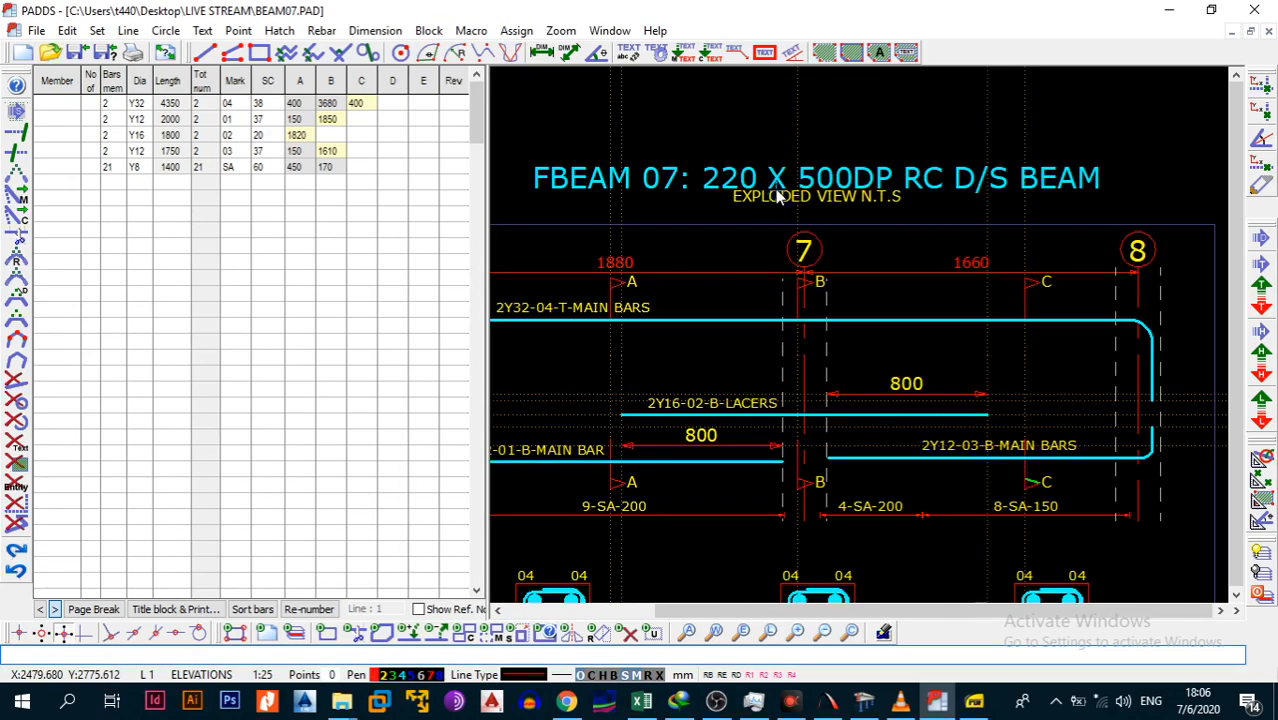
Move the beam title slightly upwards, clear of the EXPLODED VIEW N.T.S subtitle.
key("alt+b")
key("4")
left_click(777, 175)
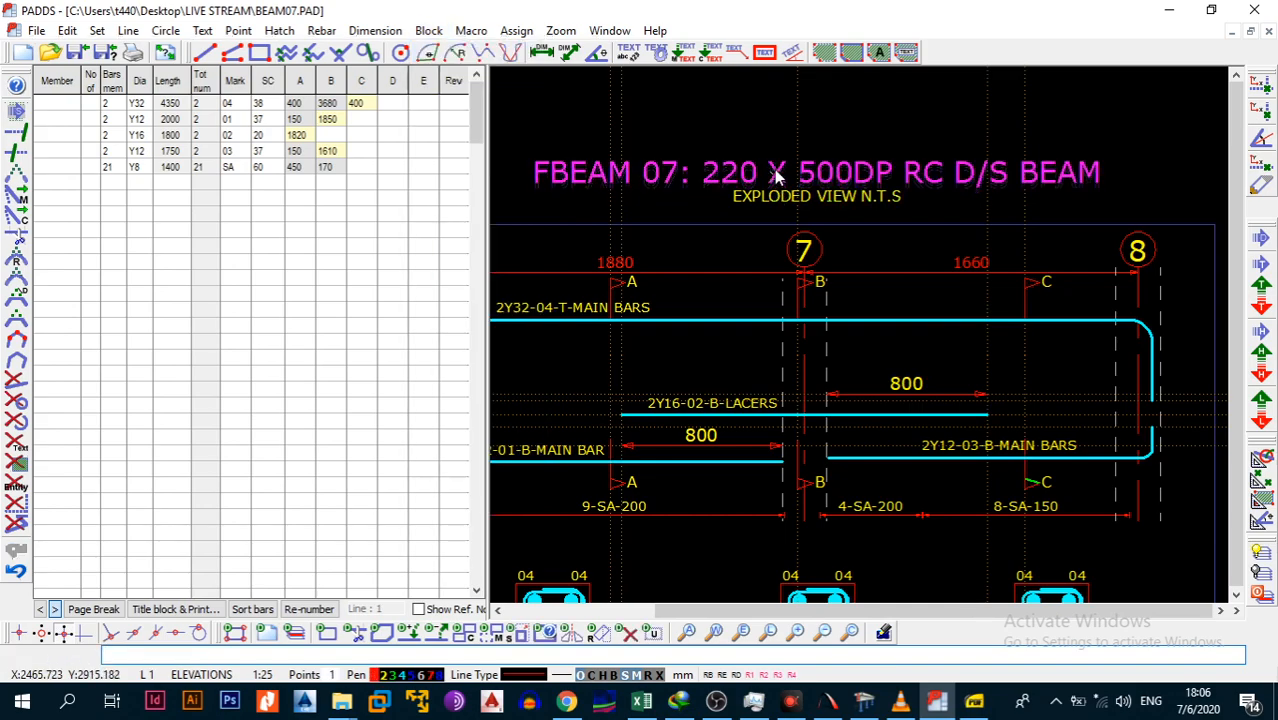
left_click(776, 167)
Examine the elevation and sections A-A, B-B and C-C, checking bar labels and section marks.
scroll(778, 187, "down", 5)
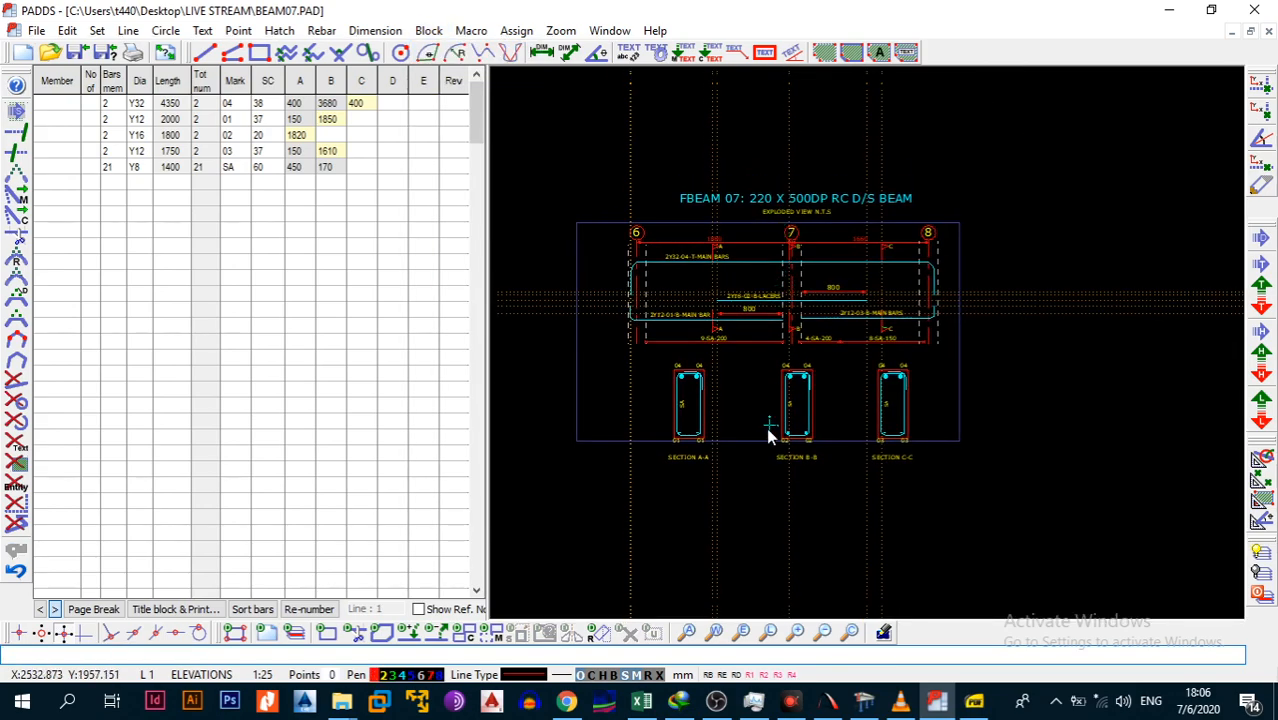
scroll(800, 405, "up", 5)
scroll(699, 380, "down", 2)
scroll(833, 428, "right", 2)
scroll(772, 230, "up", 2)
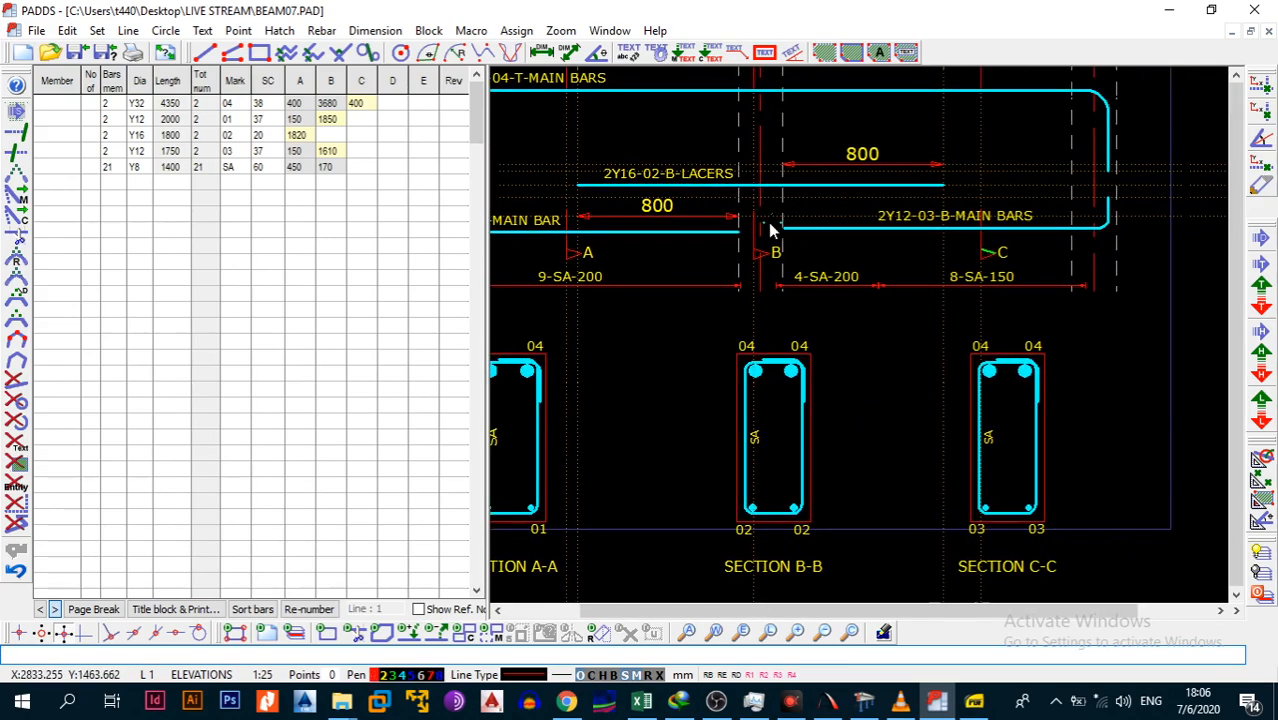
middle_click_drag(772, 230, 975, 316)
middle_click_drag(770, 257, 734, 103)
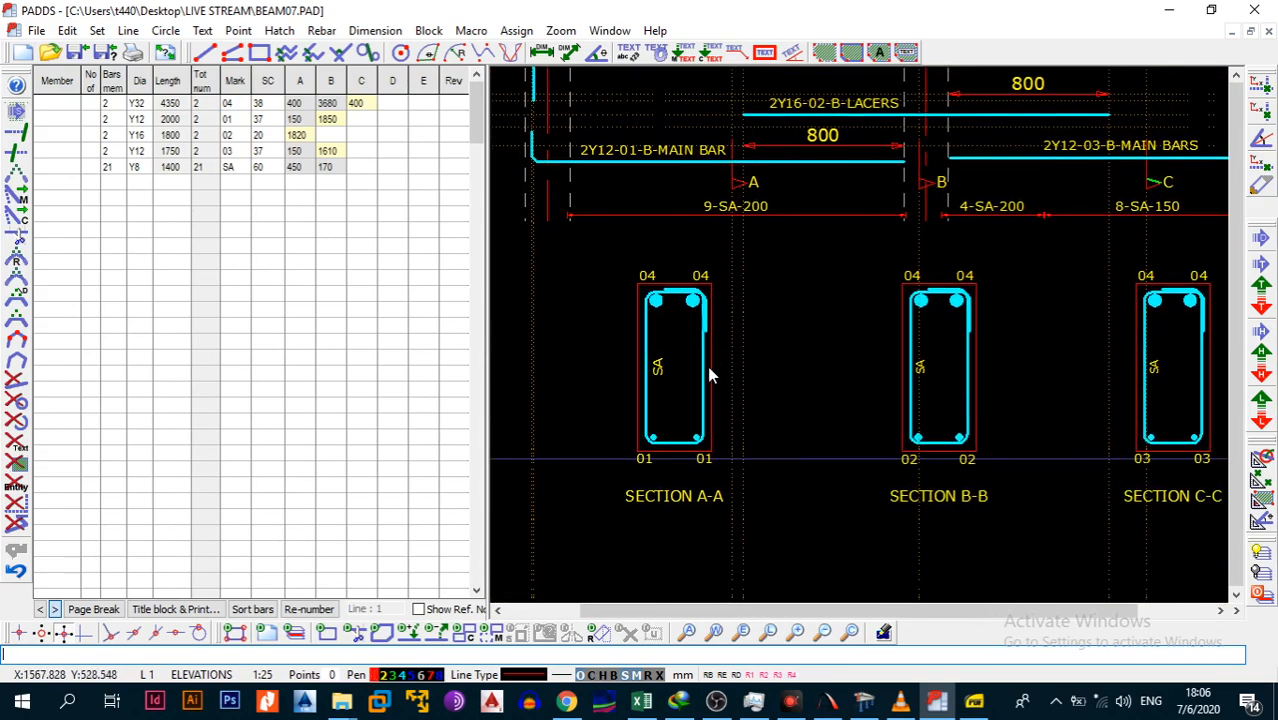
middle_click_drag(762, 266, 753, 362)
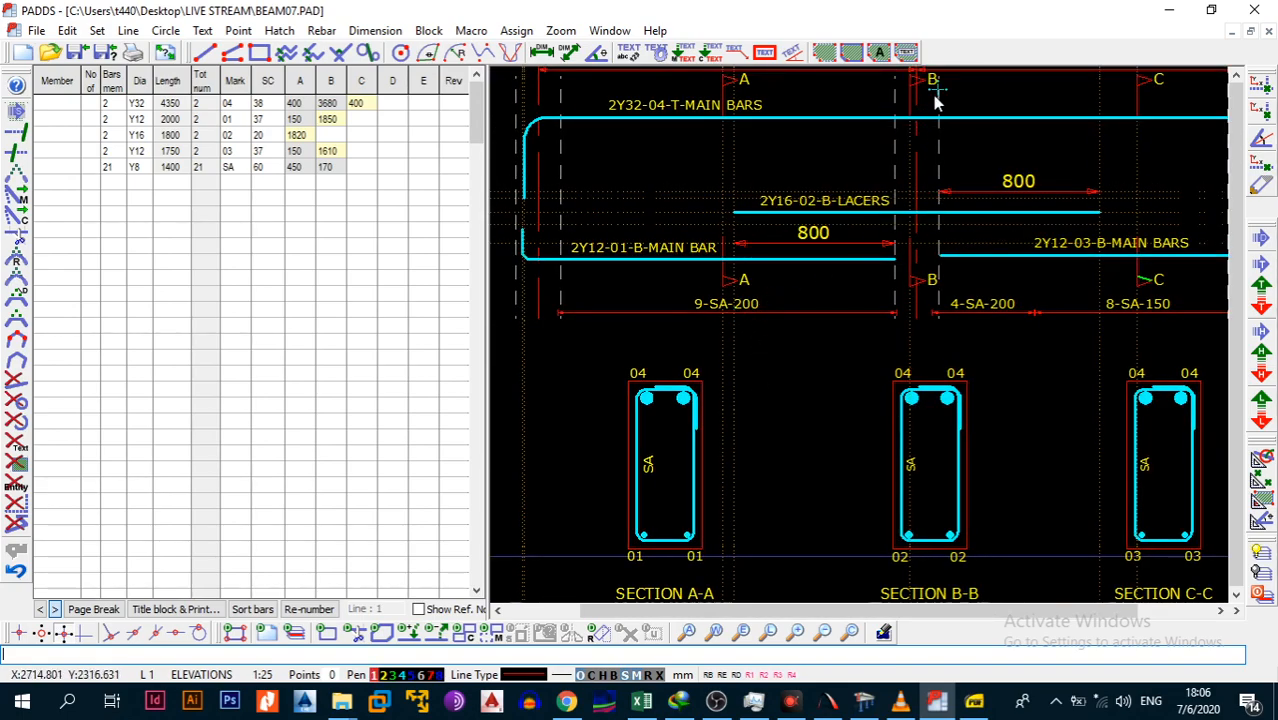
middle_click_drag(948, 364, 902, 342)
middle_click_drag(1004, 358, 755, 398)
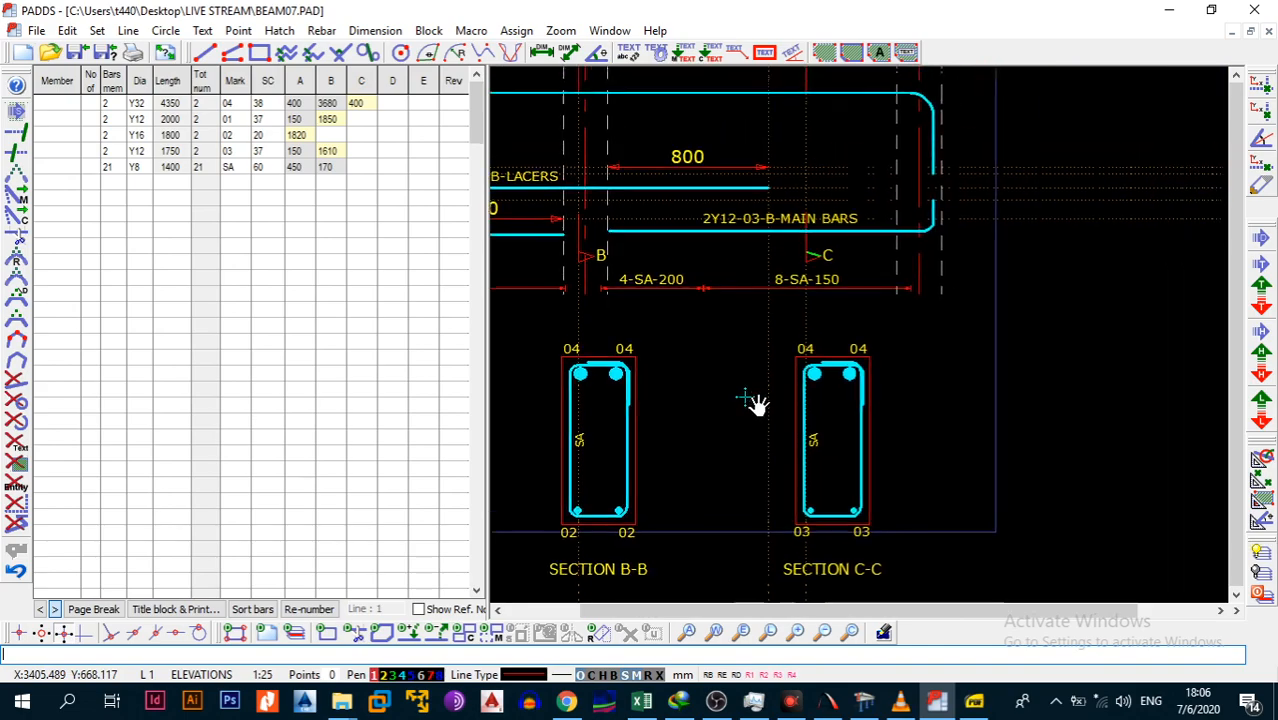
middle_click_drag(914, 288, 931, 378)
mouse_move(898, 308)
middle_mouse_down()
mouse_move(901, 251)
mouse_move(901, 277)
middle_mouse_up()
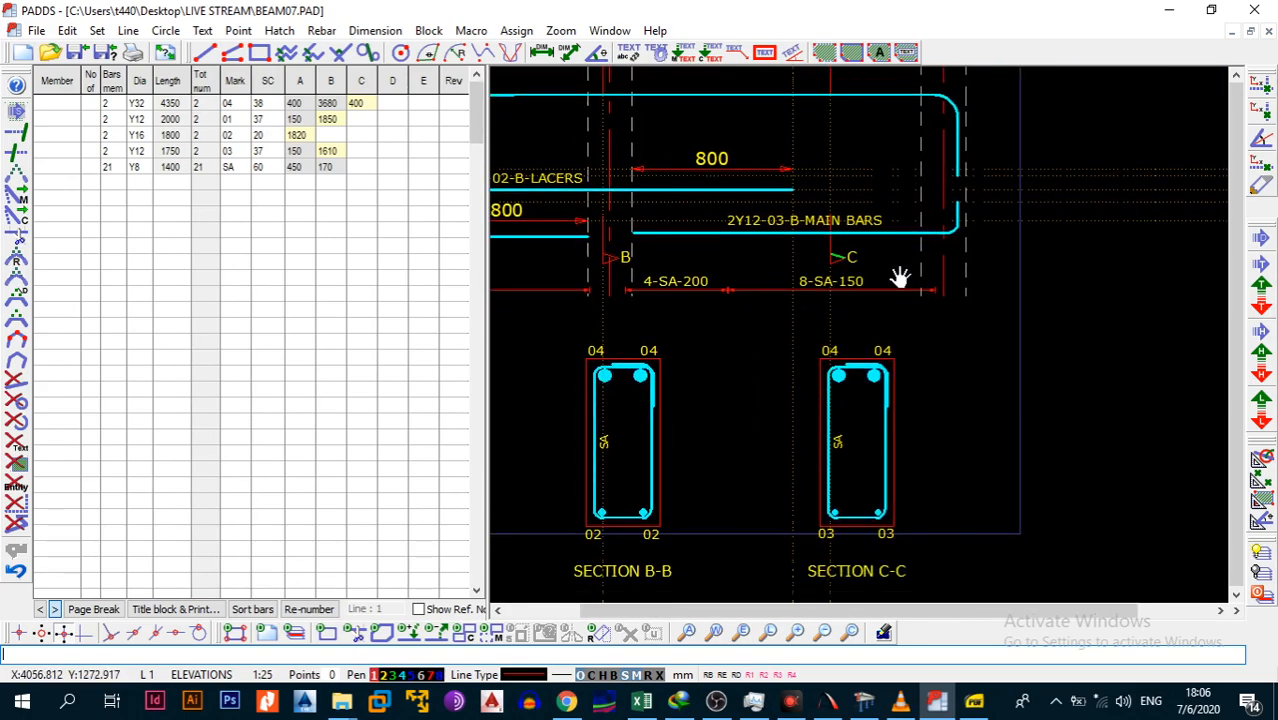
Match the green line of the lower section mark C to the line parameters of its neighbouring red line.
scroll(847, 258, "up", 3)
key("alt+l")
key("g")
left_click(817, 277)
key("alt+l")
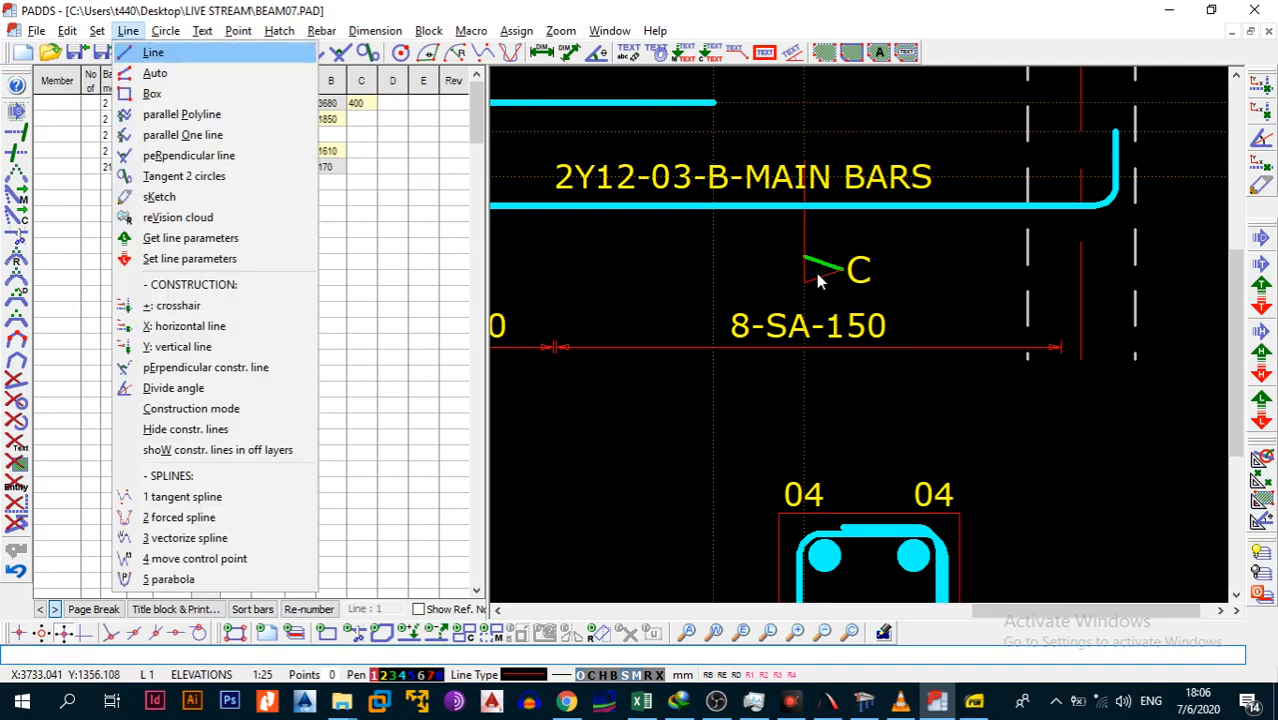
key("s")
left_click(822, 267)
Add vertical construction lines at the column faces at grid 6 and a horizontal one just below the elevation.
scroll(867, 277, "down", 3)
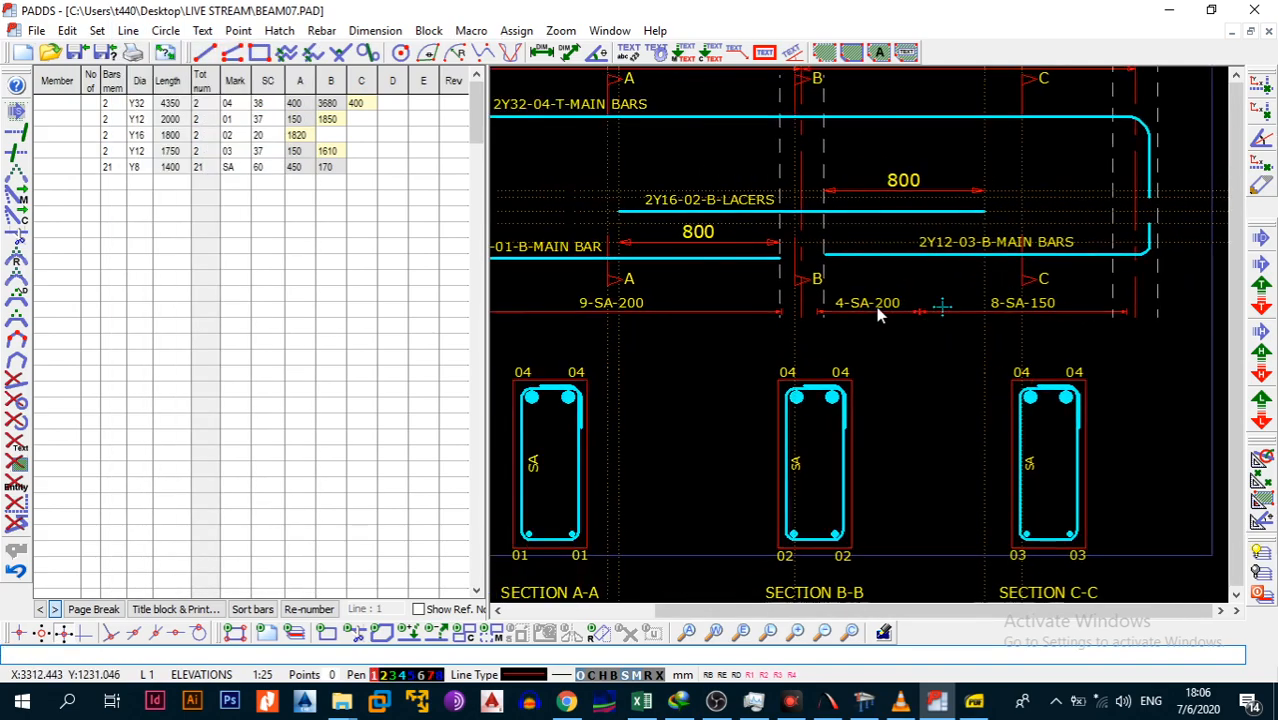
scroll(850, 275, "down", 3)
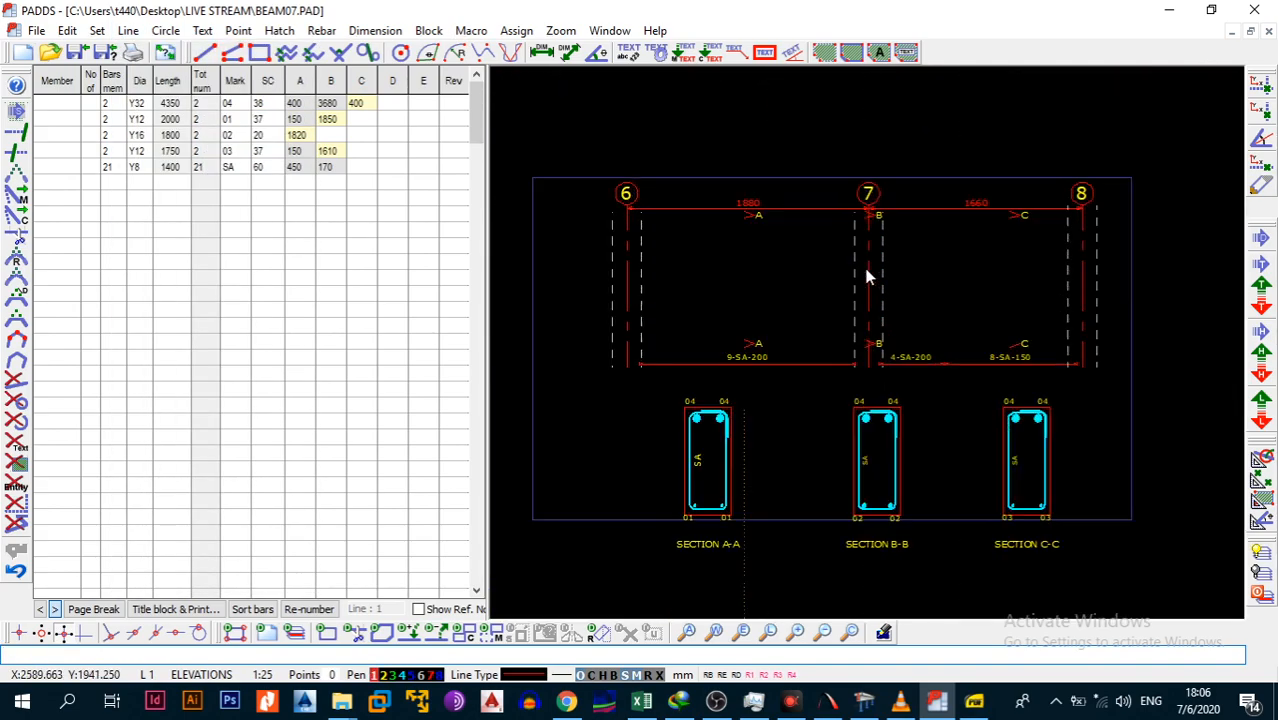
scroll(864, 274, "up", 4)
scroll(863, 272, "down", 3)
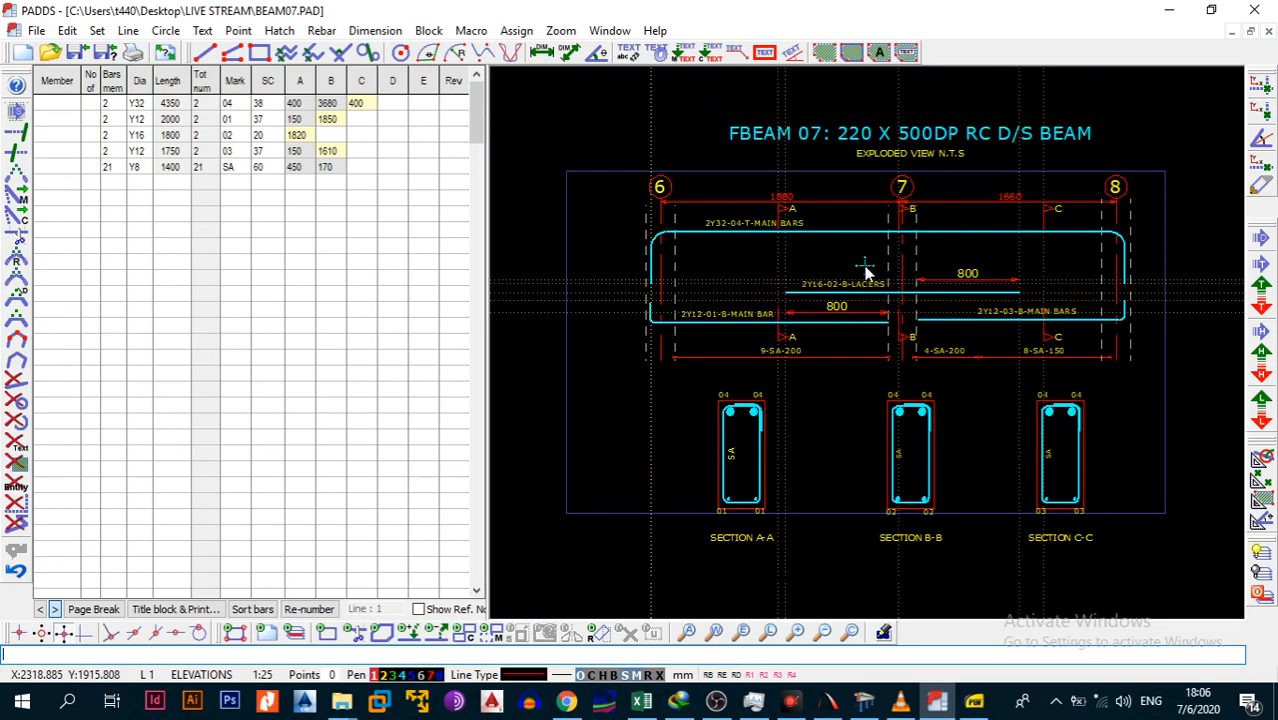
scroll(865, 272, "up", 1)
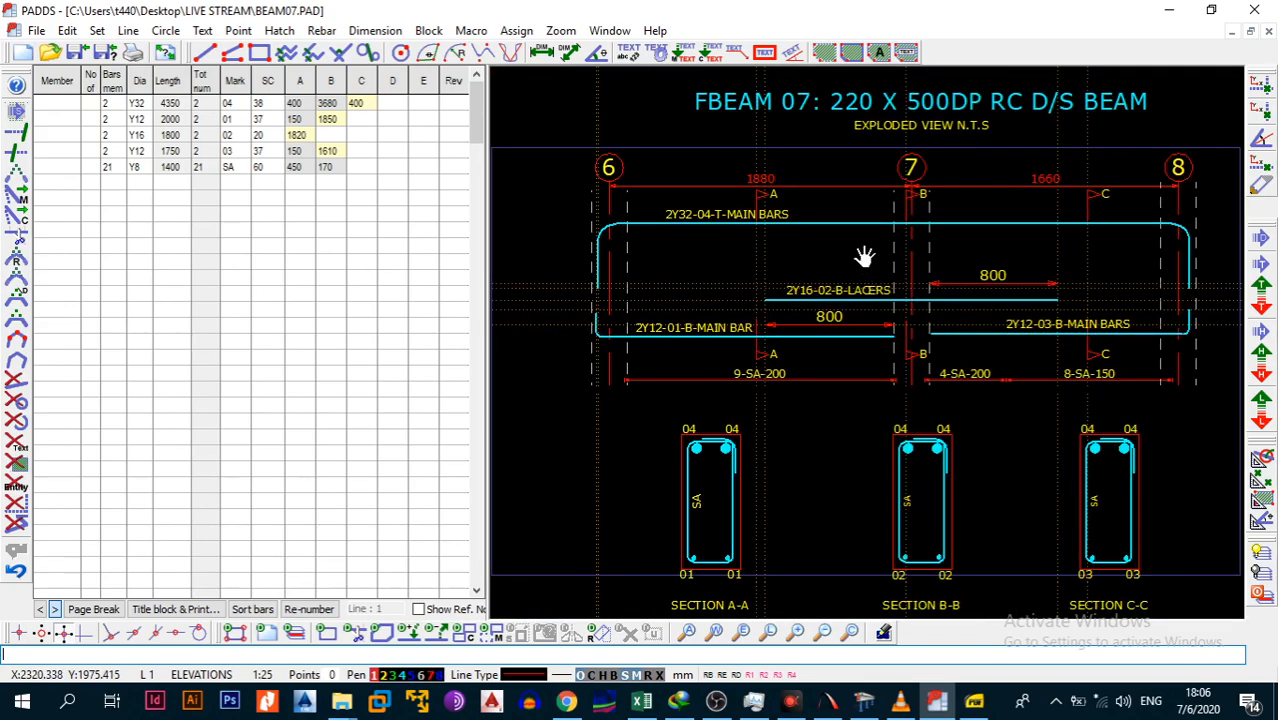
scroll(625, 381, "up", 2)
middle_click_drag(625, 376, 721, 313)
key("alt+l")
key("y")
left_click(758, 315)
right_click(690, 356)
left_click(690, 359)
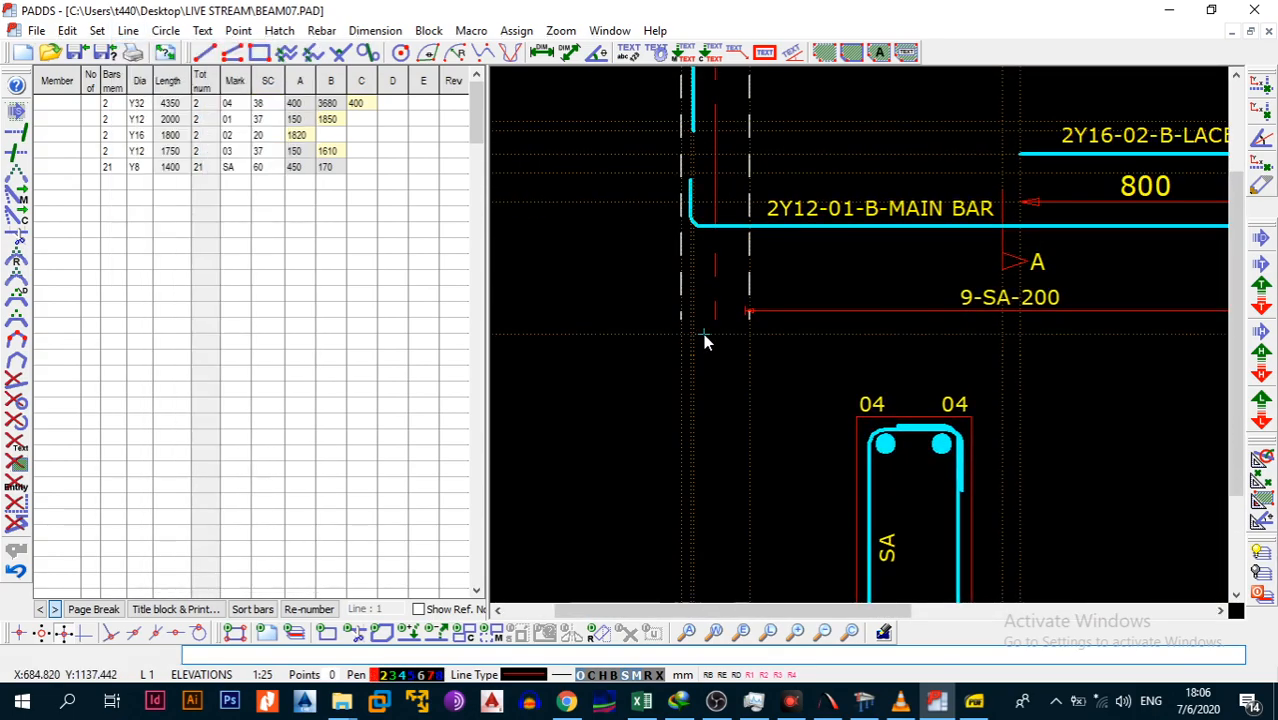
scroll(760, 347, "down", 2)
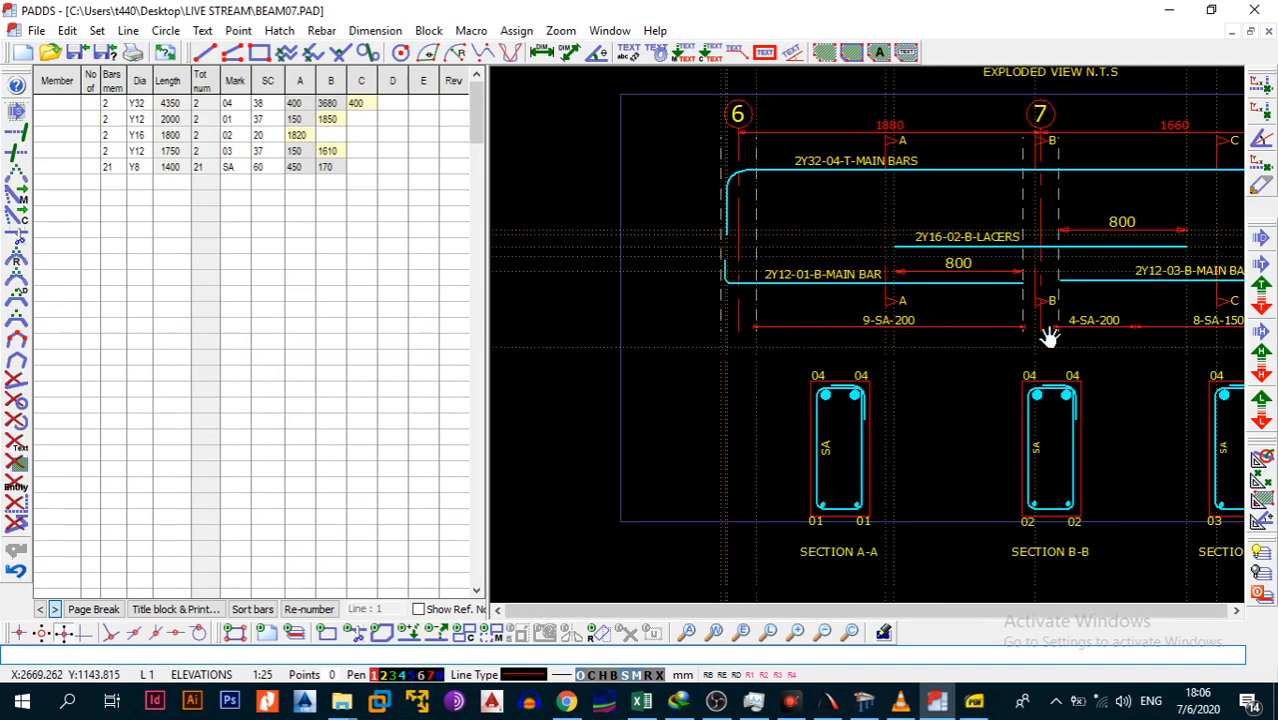
Add vertical construction lines through both column faces at grid 7, below the elevation.
scroll(1049, 342, "up", 3)
right_click(808, 350)
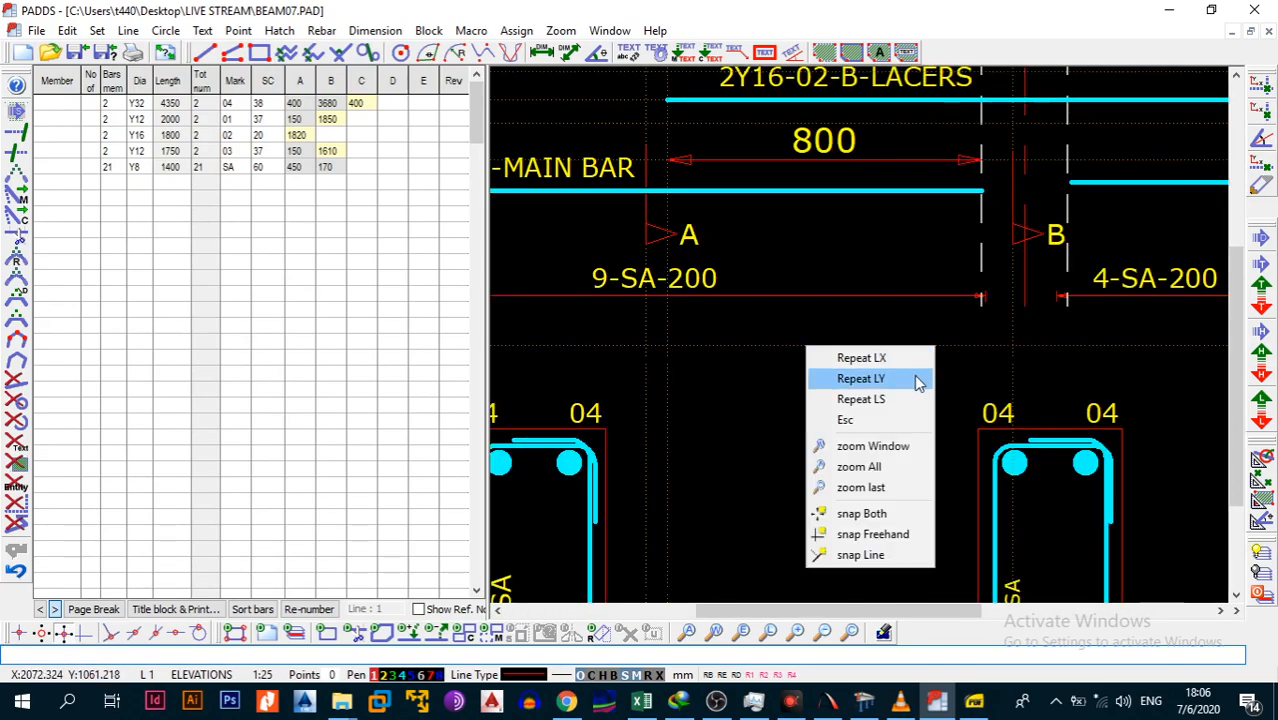
left_click(919, 378)
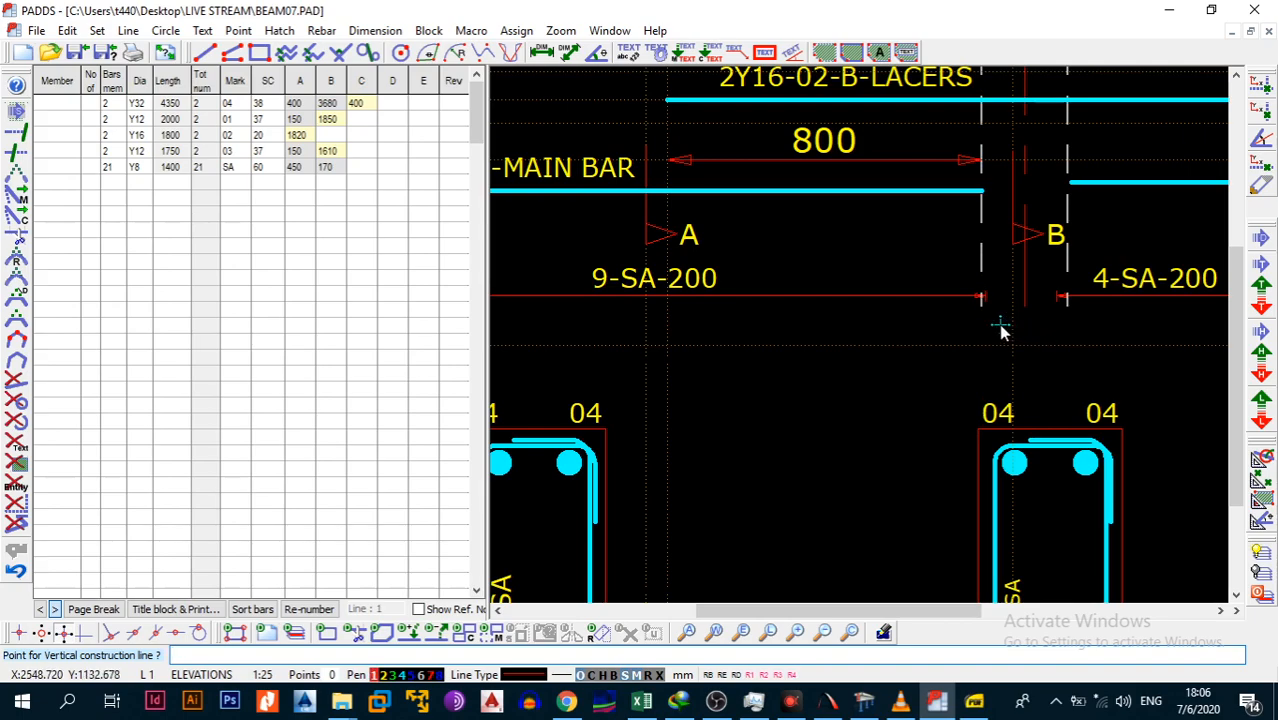
right_click(1032, 318)
left_click(1096, 330)
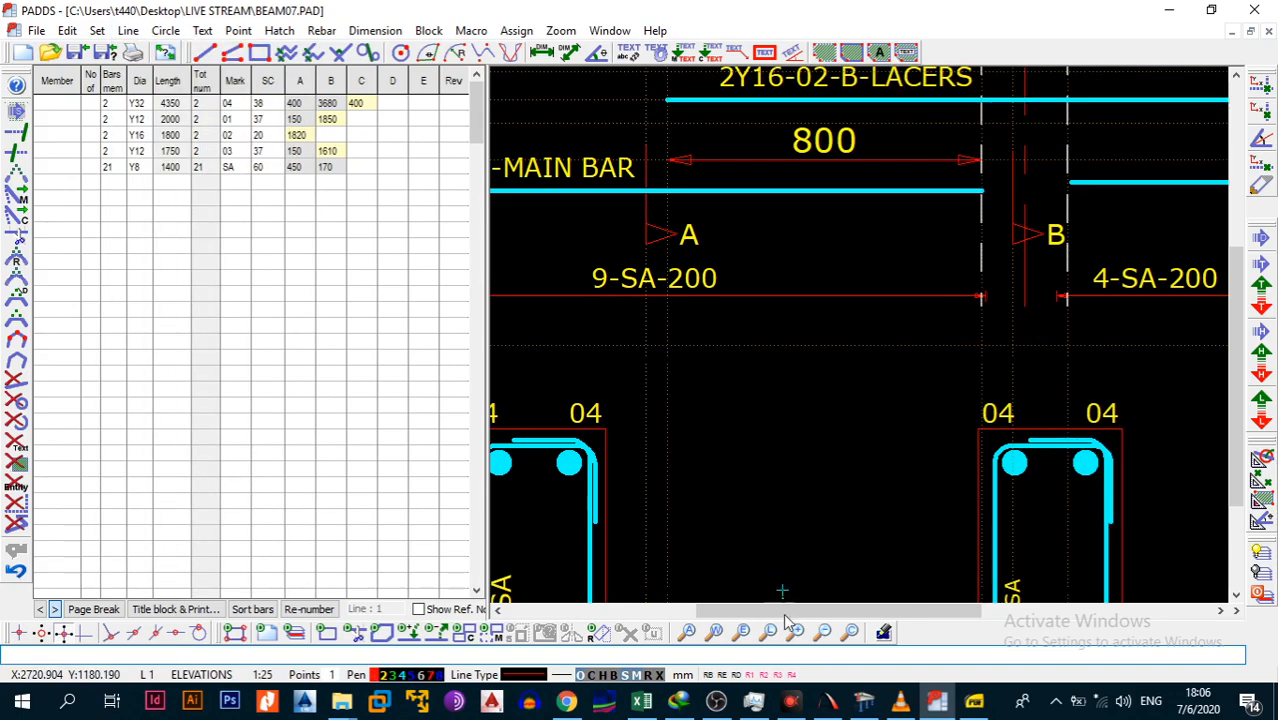
Add vertical construction lines through both column faces at grid 8, extending below the elevation.
middle_click_drag(936, 314, 395, 323)
key("l")
key("y")
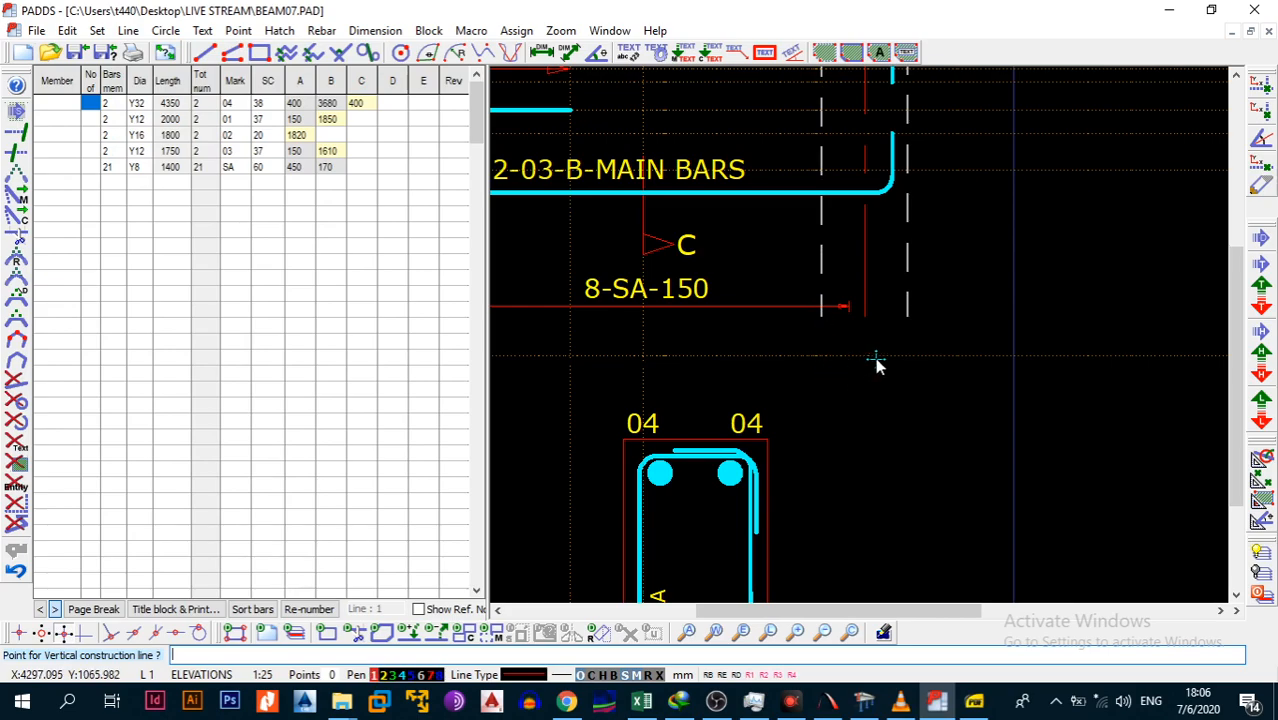
right_click(849, 336)
left_click(887, 346)
right_click(877, 337)
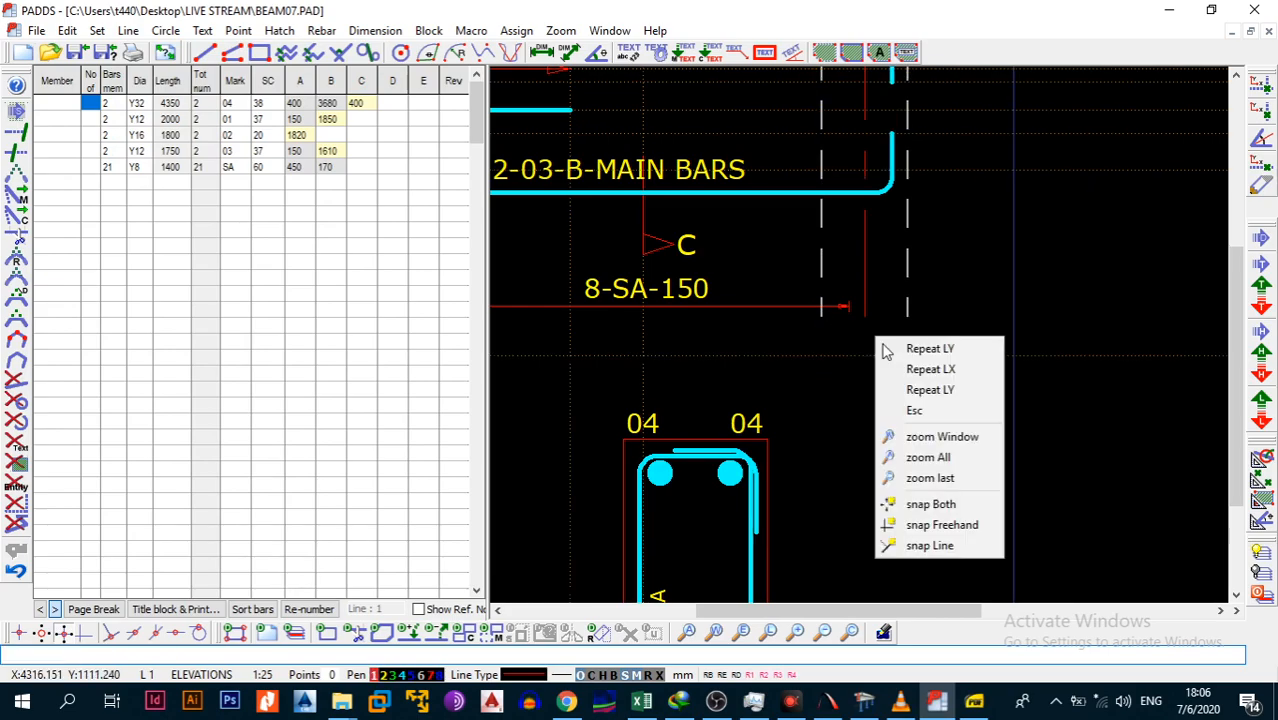
left_click(922, 389)
left_click(820, 322)
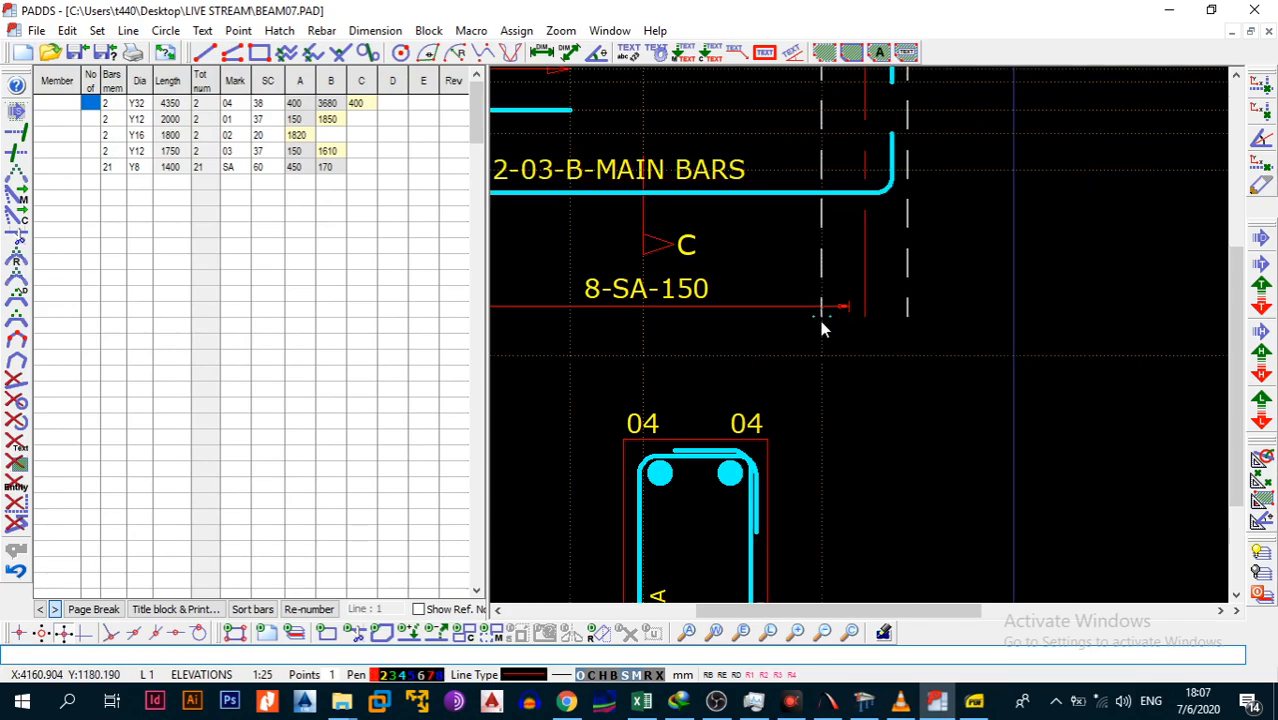
right_click(837, 324)
left_click(912, 338)
left_click(907, 318)
Dimension the column width at grid 8 between its faces, along the horizontal construction line below the elevation.
scroll(873, 351, "down", 3)
key("alt+d")
key("Return")
left_click(848, 354)
left_click(893, 354)
left_click(848, 354)
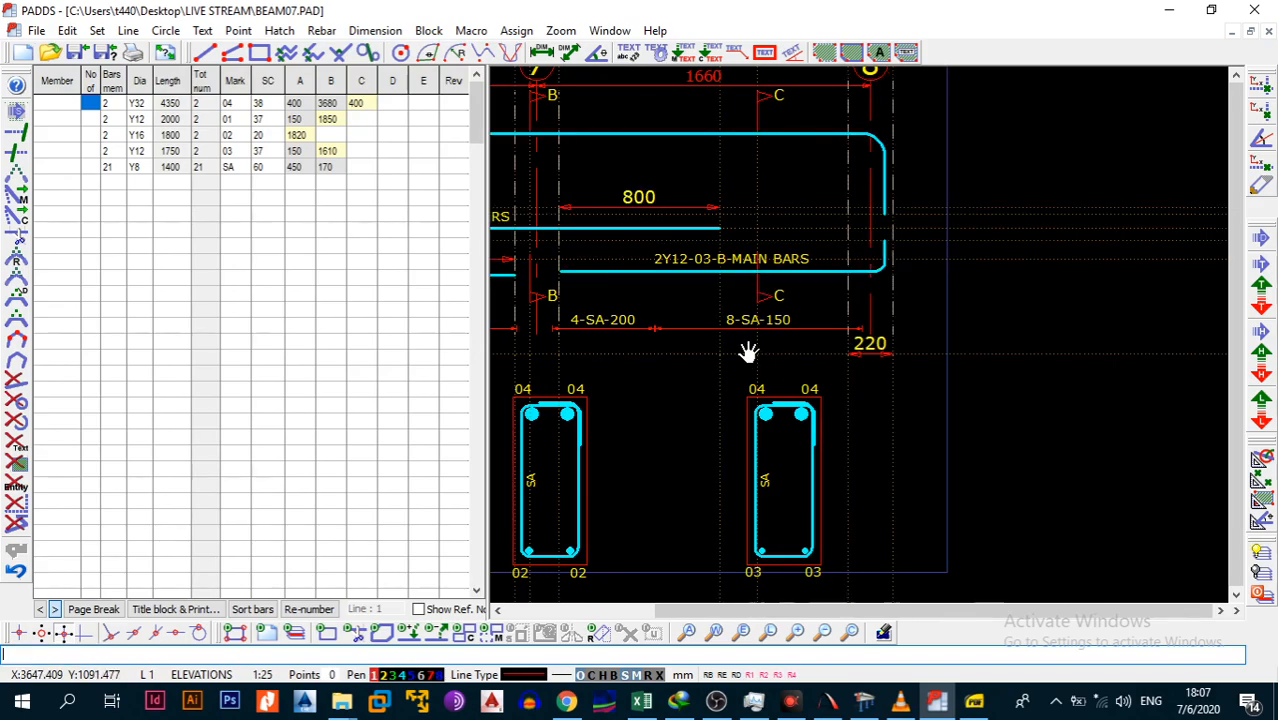
Dimension the column width at grid 7 between its faces, on the horizontal construction line below the elevation.
middle_click_drag(744, 352, 955, 374)
scroll(711, 382, "up", 3)
right_click(718, 372)
left_click(762, 380)
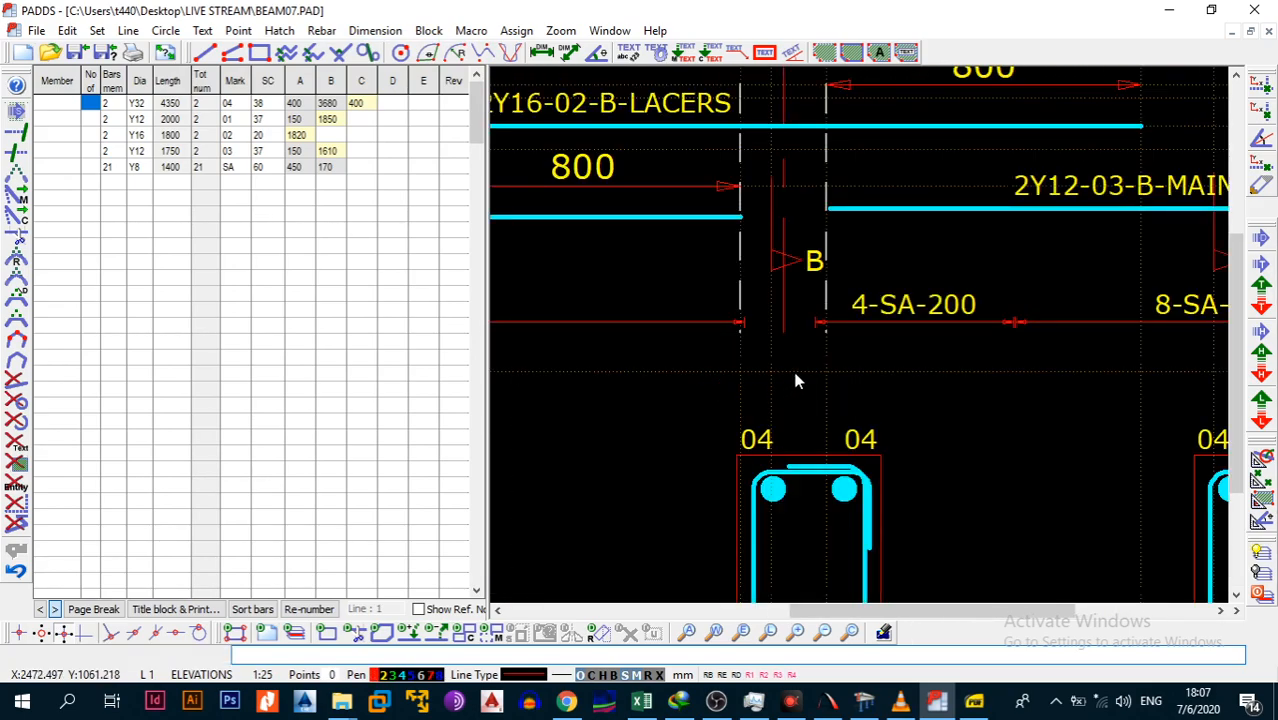
left_click(825, 376)
left_click(739, 372)
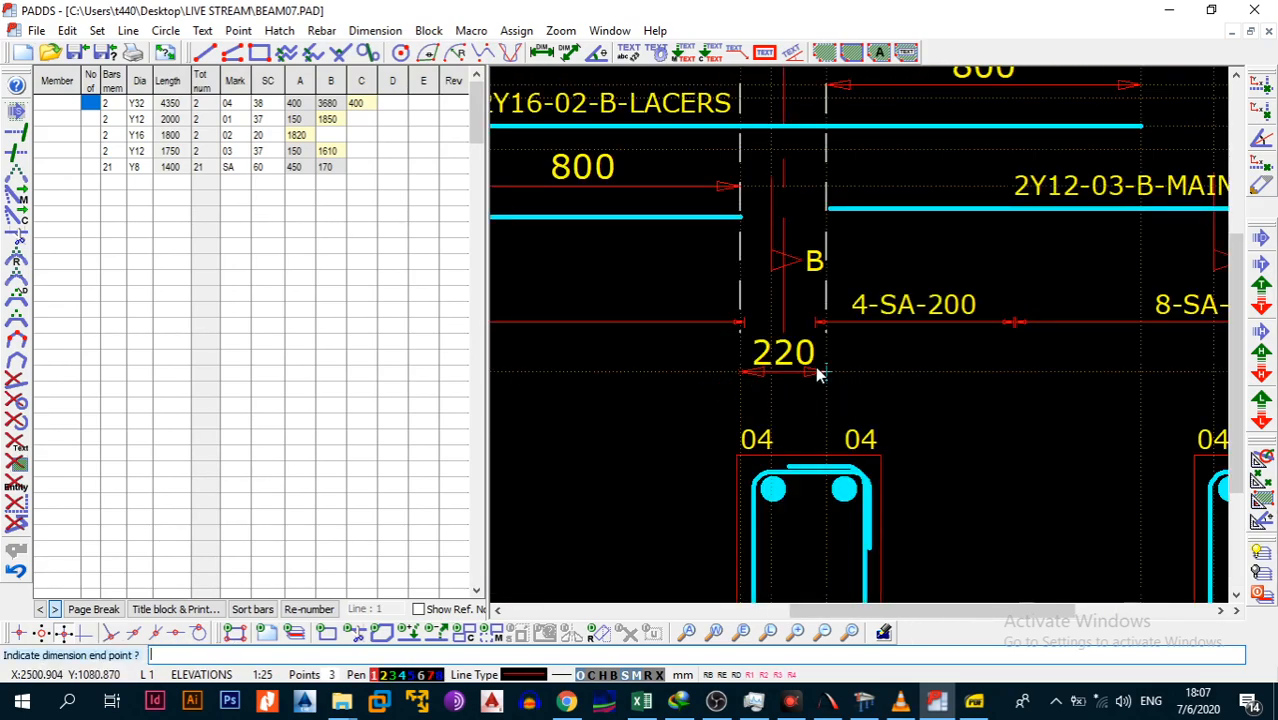
left_click(824, 372)
Dimension the column width at grid 6 along the same horizontal construction line and end the dimension command.
middle_click_drag(651, 368, 864, 349)
right_click(668, 332)
left_click(749, 345)
left_click(753, 357)
left_click(822, 357)
left_click(738, 358)
key("Escape")
Match the text size of the three column width dimensions at grids 6, 7 and 8 to the 9-SA-200 label.
scroll(837, 359, "down", 5)
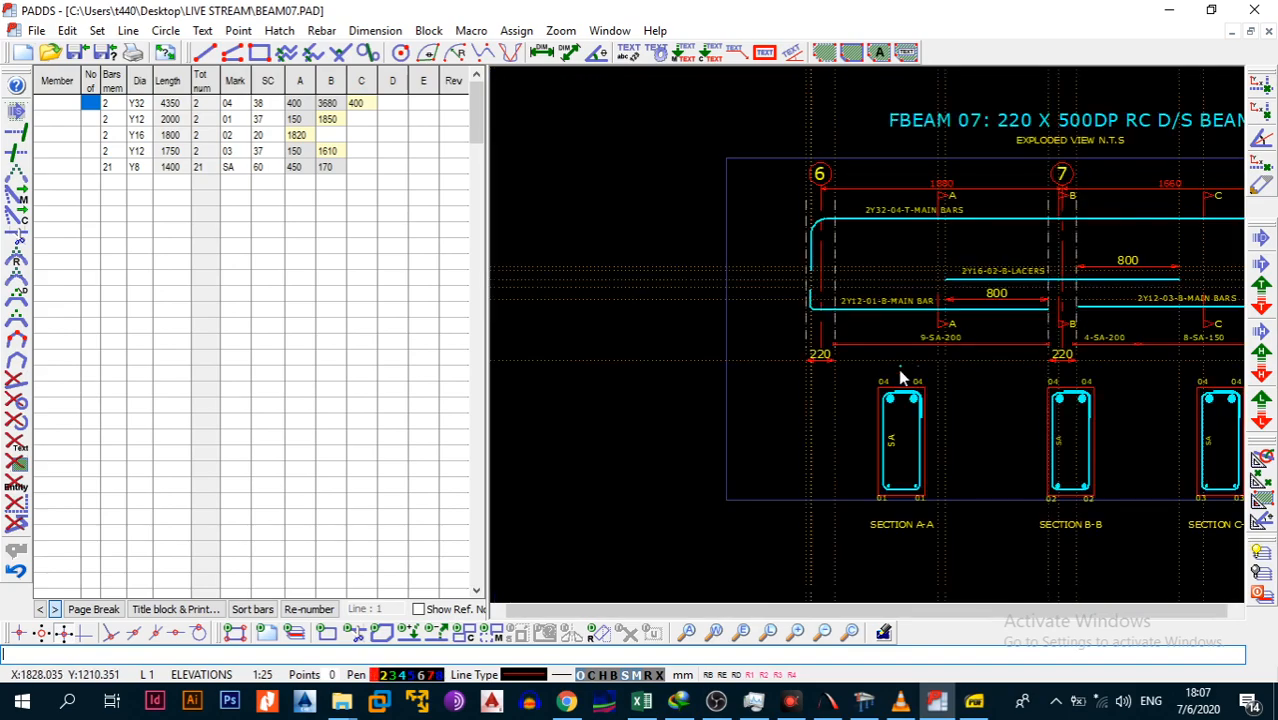
scroll(905, 375, "down", 3)
scroll(921, 351, "up", 4)
mouse_move(836, 402)
middle_mouse_down()
mouse_move(935, 393)
mouse_move(921, 397)
middle_mouse_up()
scroll(785, 394, "up", 5)
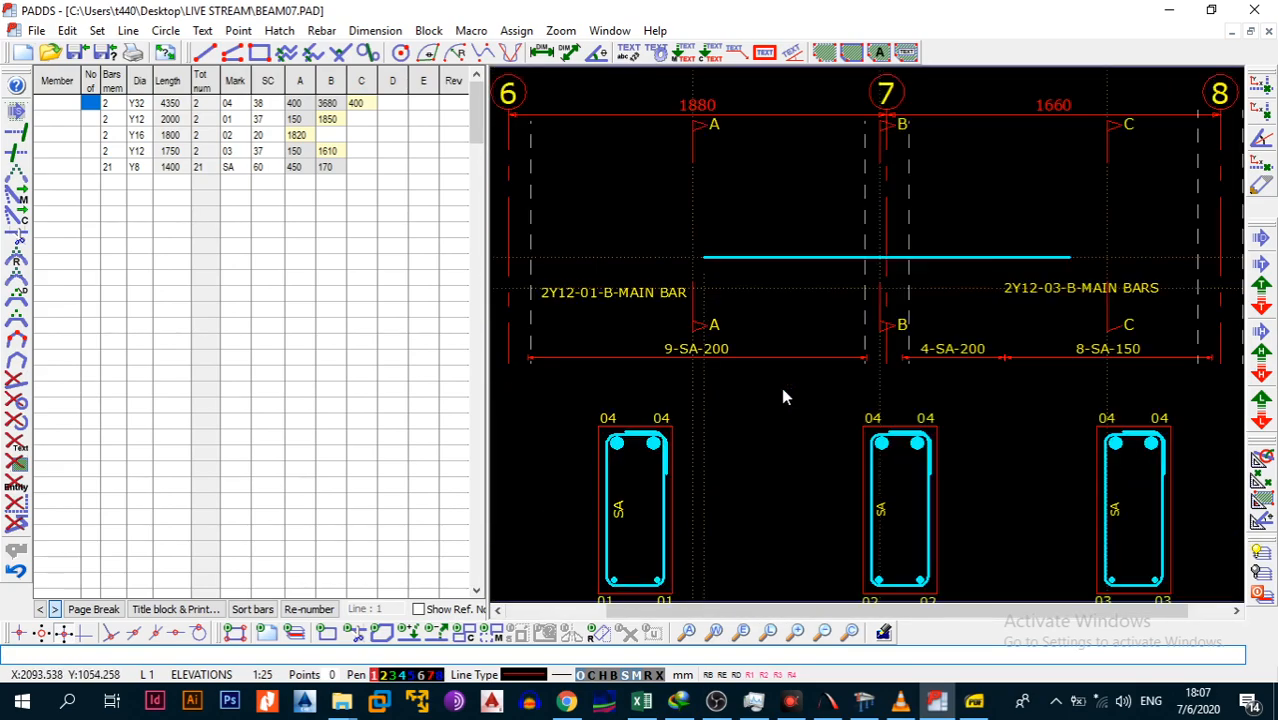
middle_click_drag(1060, 376, 1025, 378)
key("alt+t")
key("m")
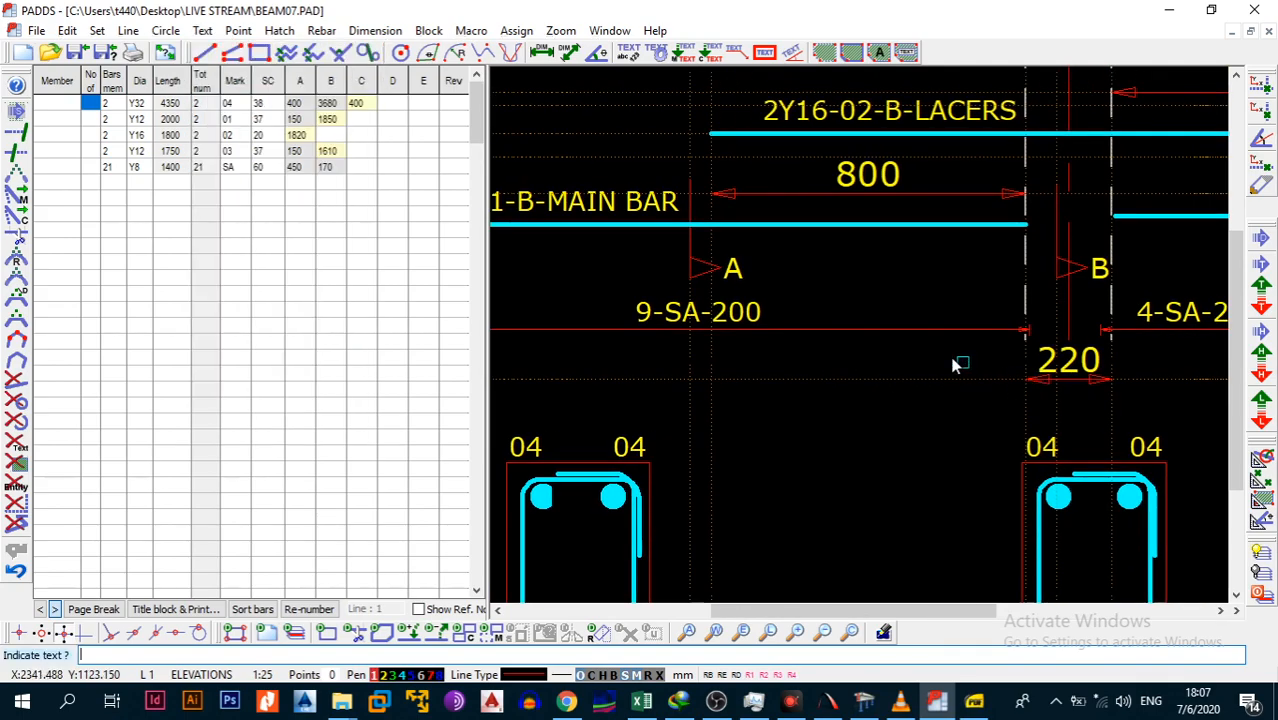
left_click(749, 318)
left_click(741, 319)
key("alt+t")
key("s")
left_click(1070, 362)
mouse_move(899, 365)
middle_mouse_down()
mouse_move(1210, 328)
mouse_move(751, 337)
middle_mouse_up()
left_click(652, 325)
scroll(1185, 331, "down", 3)
left_click(1180, 333)
key("Escape")
Fill the Member cells of the schedule's first four rows with FBEAM 07, 220X500DP, RC D/S and BEAM.
scroll(1147, 328, "down", 4)
middle_click_drag(1147, 328, 1127, 335)
scroll(1115, 342, "up", 3)
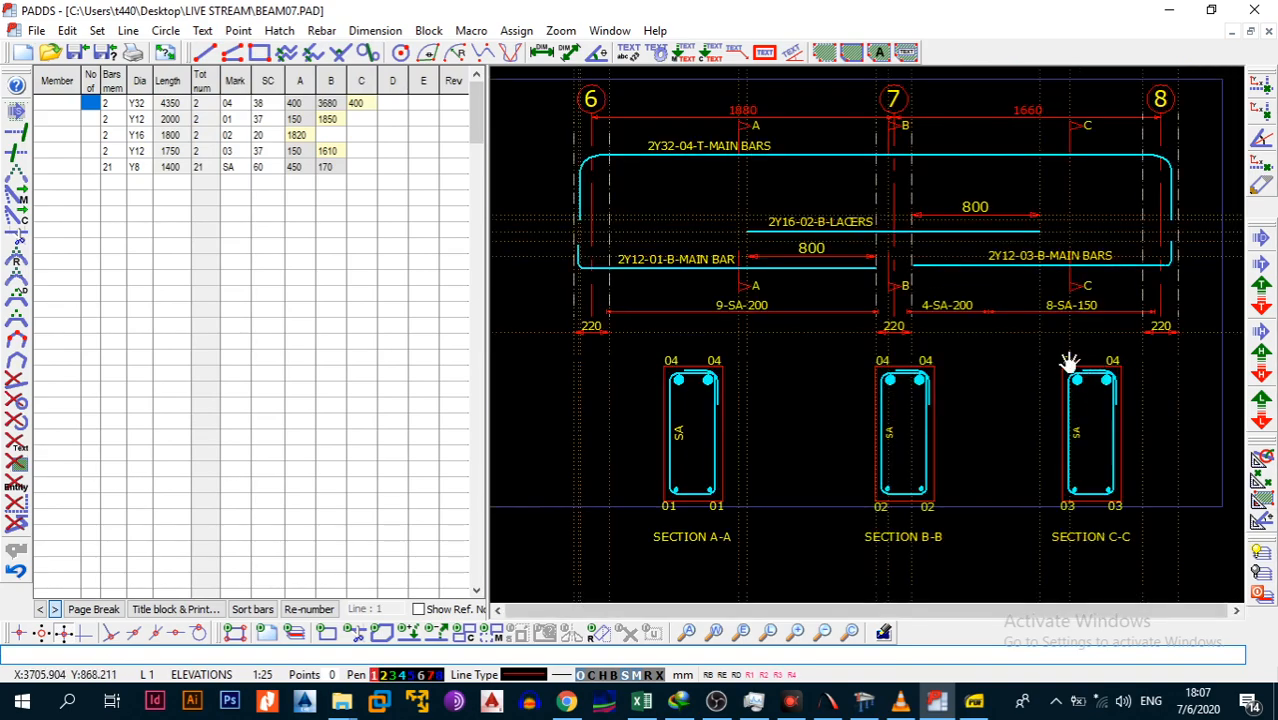
middle_click_drag(1067, 362, 1081, 362)
middle_click_drag(1047, 275, 1056, 303)
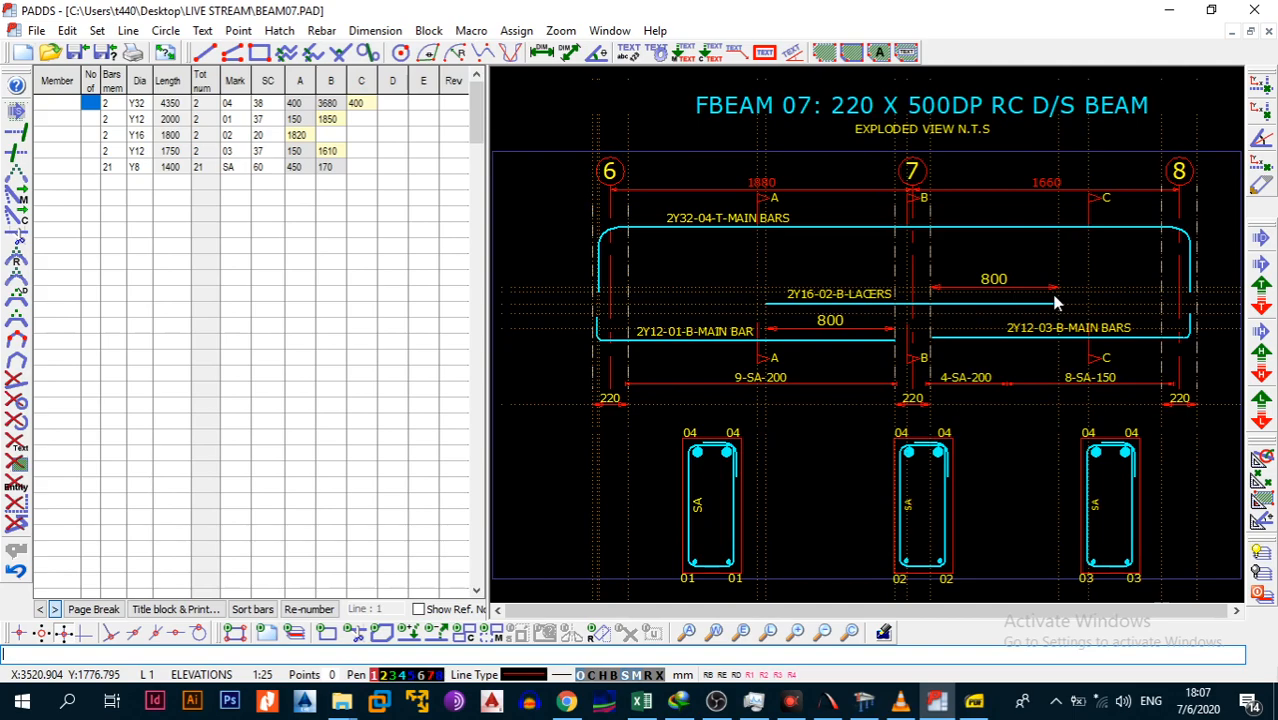
left_click(59, 106)
type("FBEAM 07")
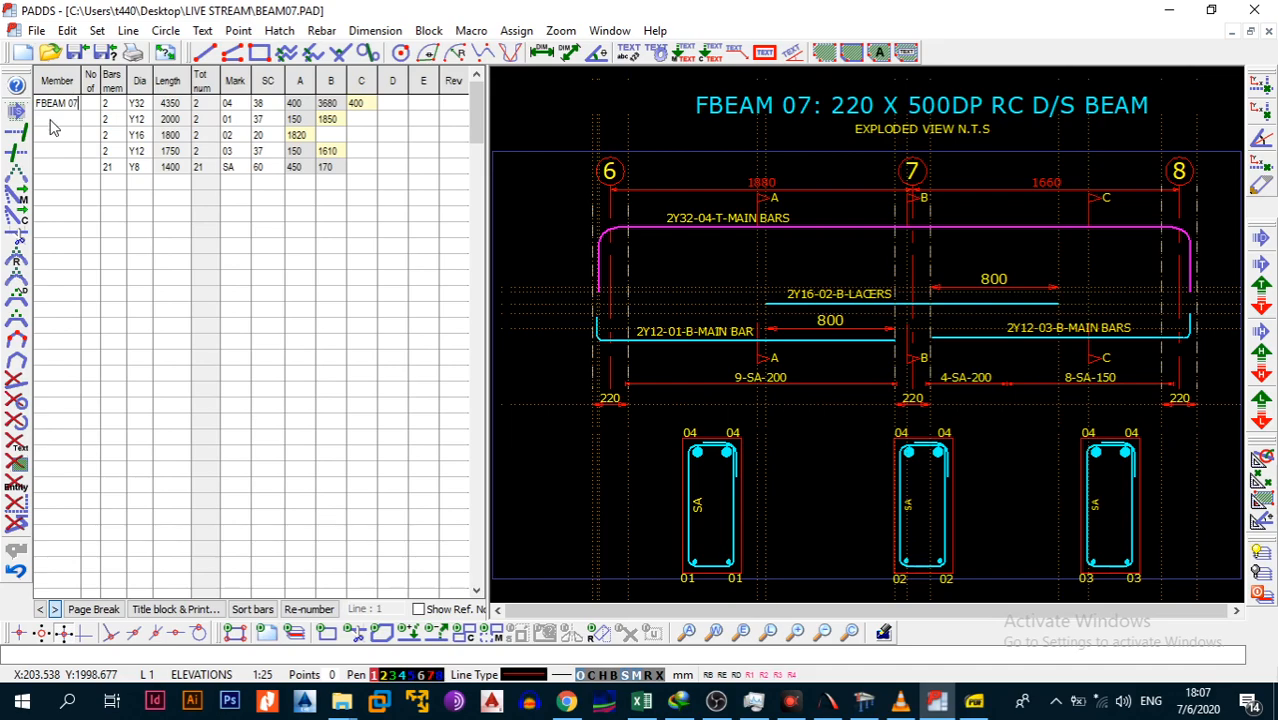
left_click(50, 120)
type("220")
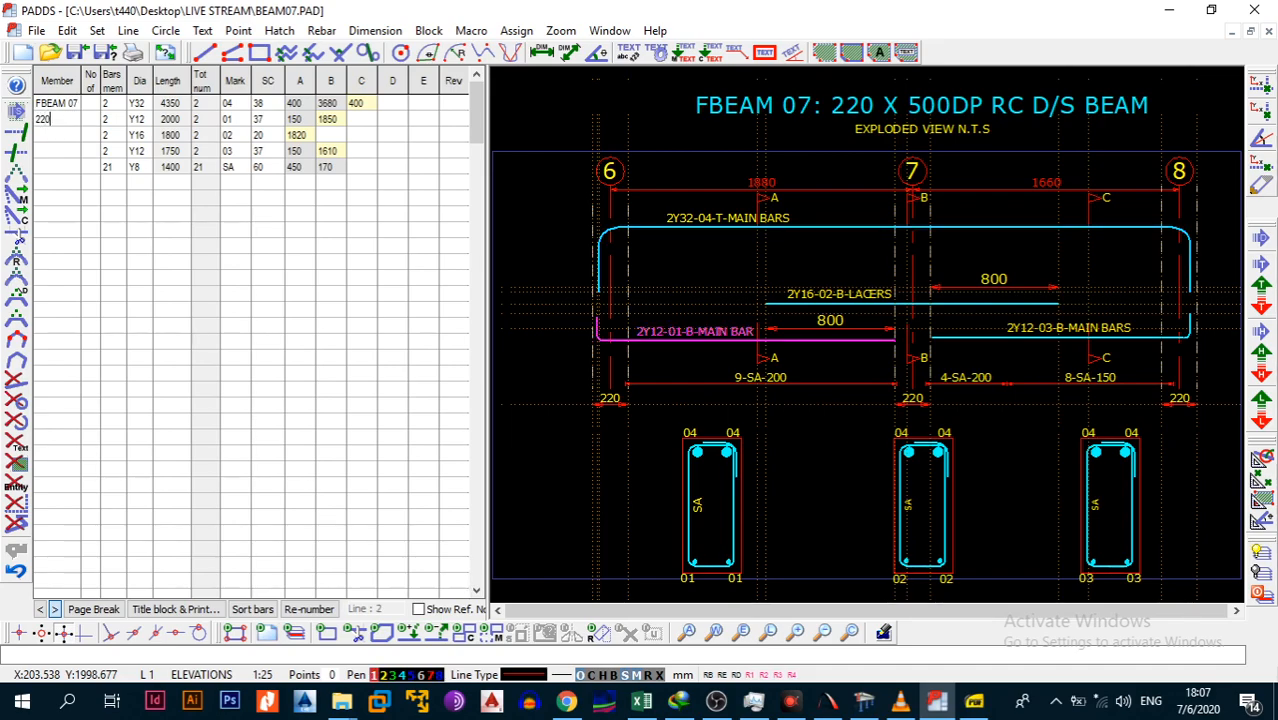
type("X500DP")
left_click(52, 136)
type("F")
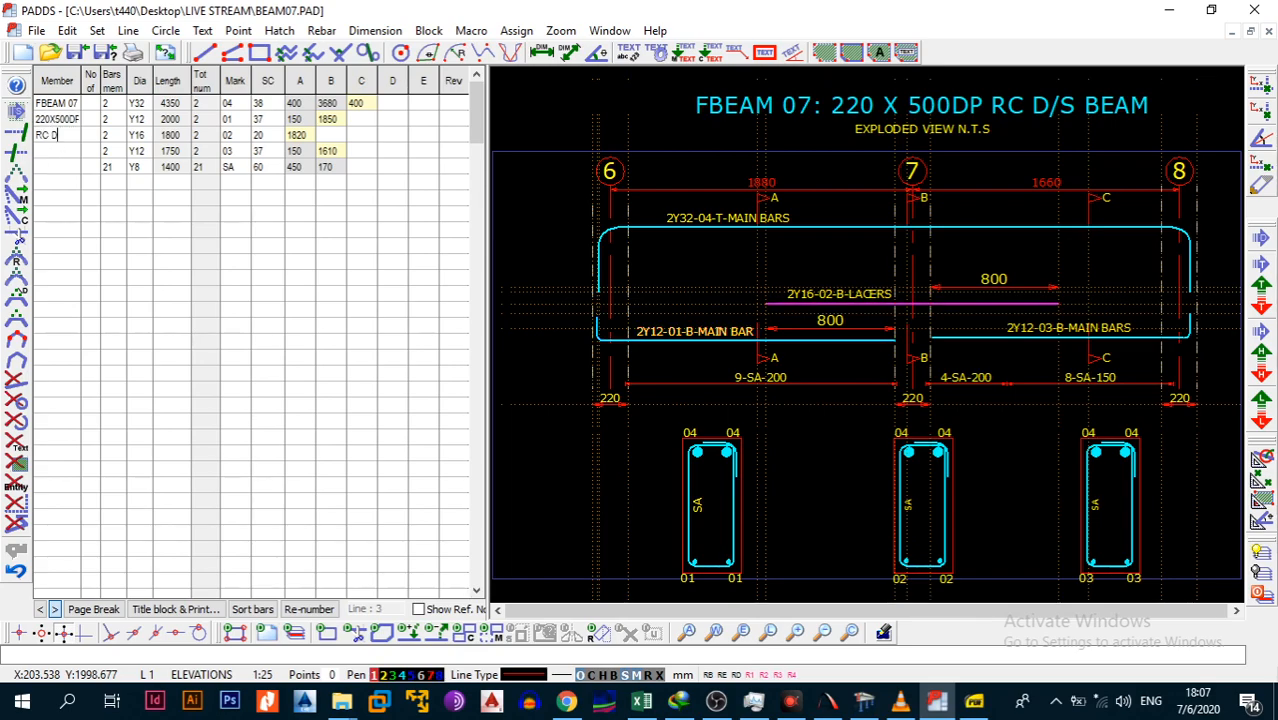
left_click(54, 150)
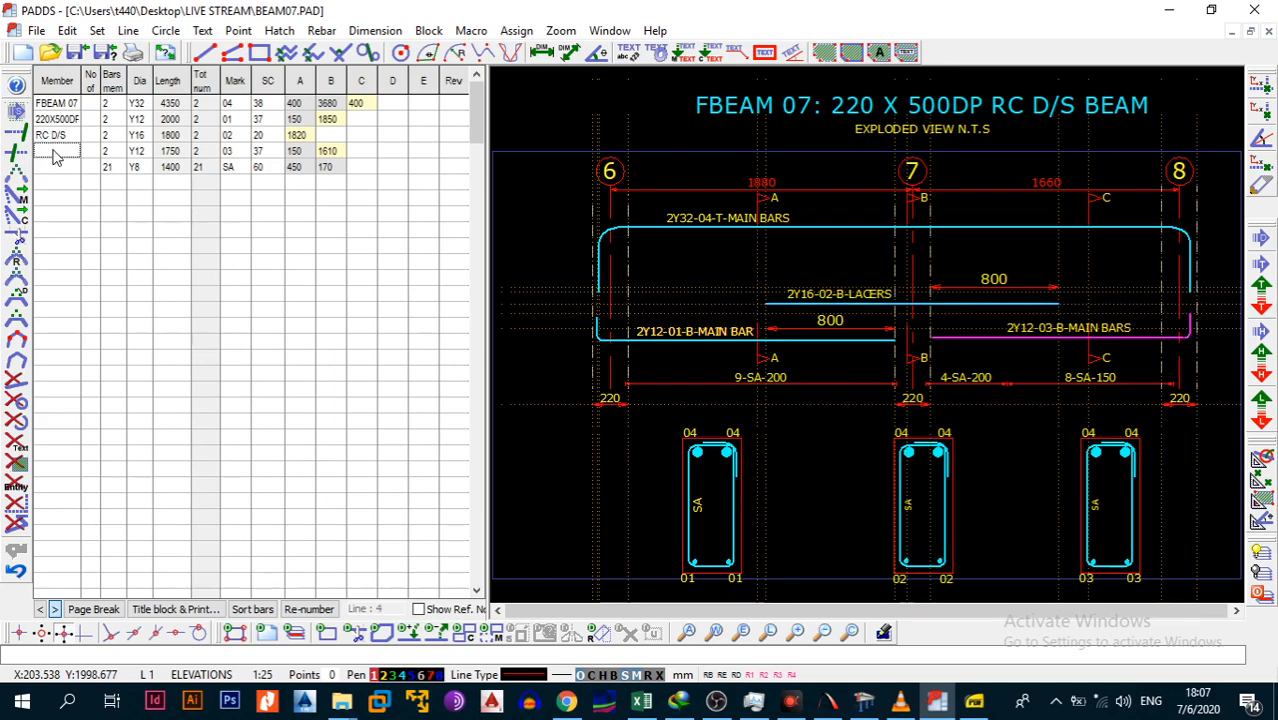
type("BEAM")
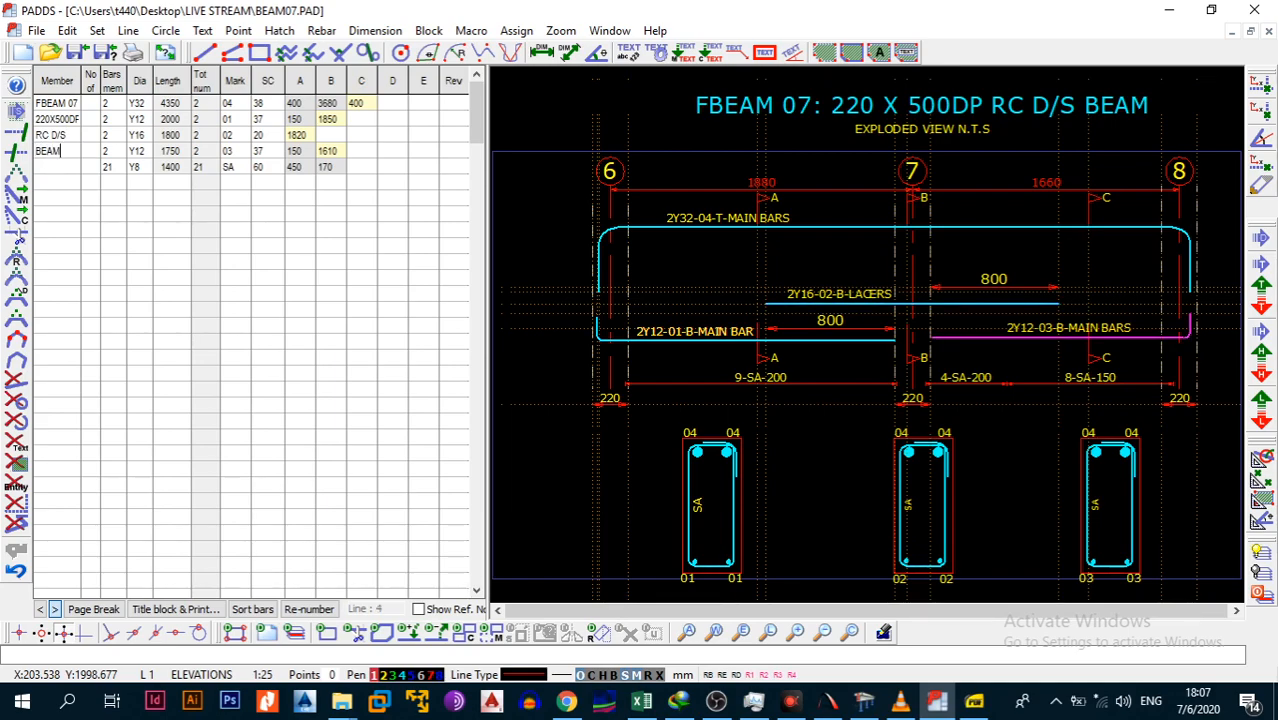
left_click(150, 200)
Insert a blank row above the SA bar in the bending schedule and name the SA row's member LINKS.
left_click(70, 168)
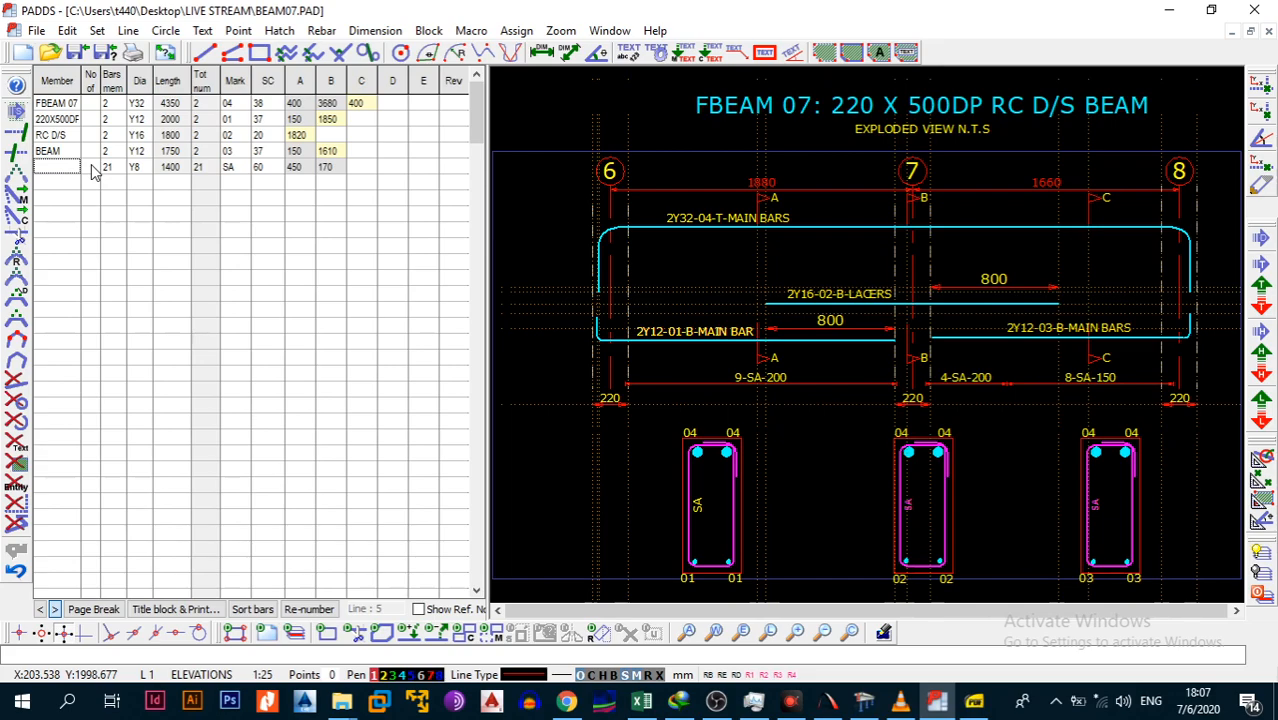
key("Insert")
left_click(79, 186)
type("LINKS")
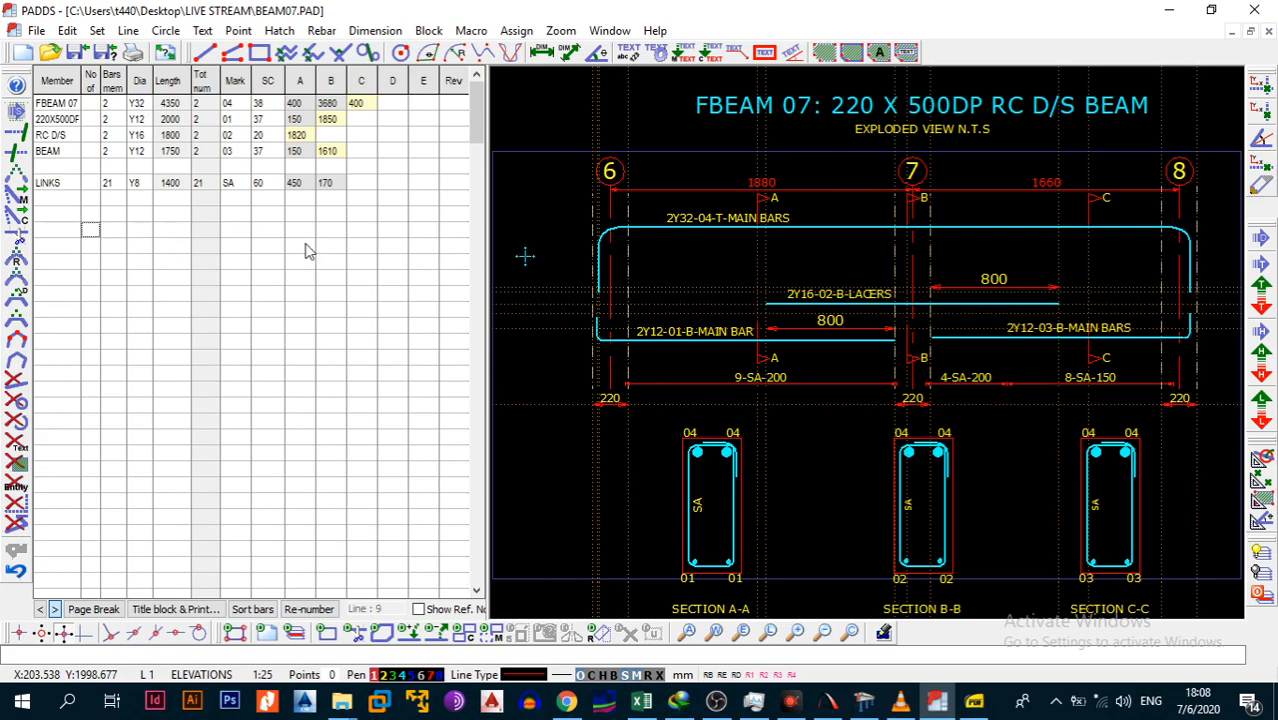
In the bending schedule title block, set the date to today and enter PG as the detailer.
scroll(775, 255, "down", 3)
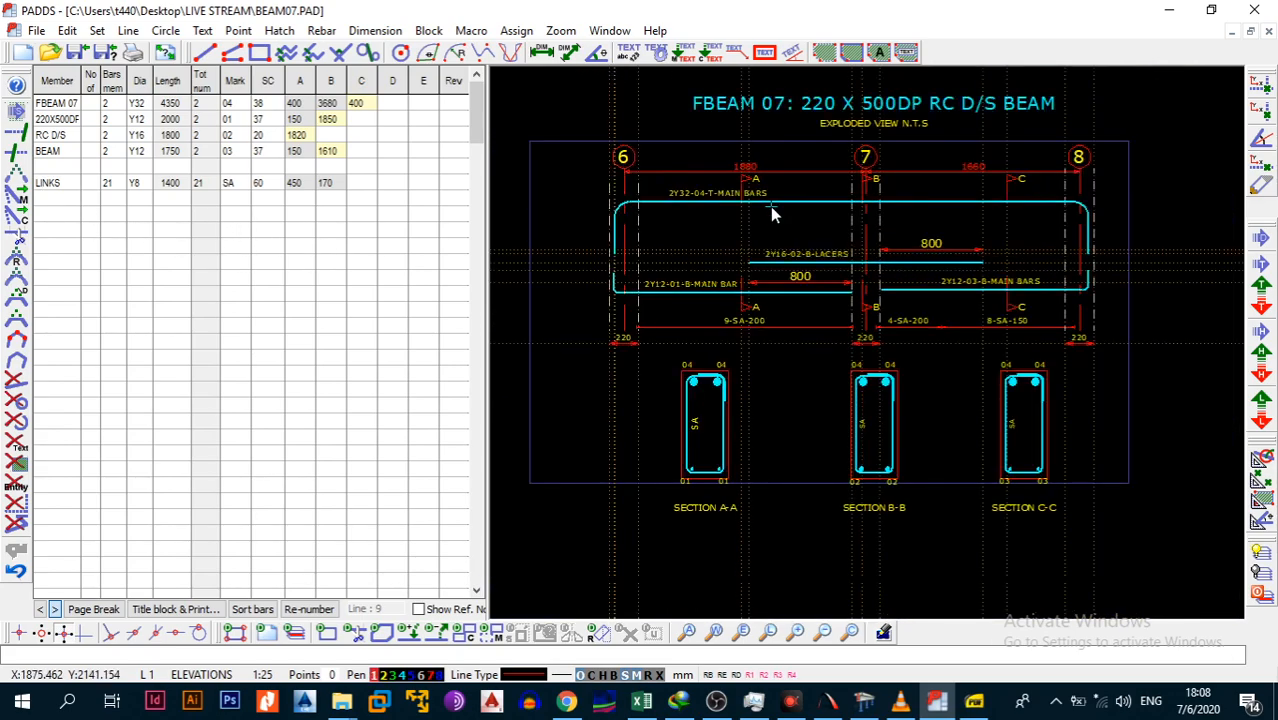
middle_click_drag(788, 262, 790, 266)
middle_click_drag(882, 355, 870, 354)
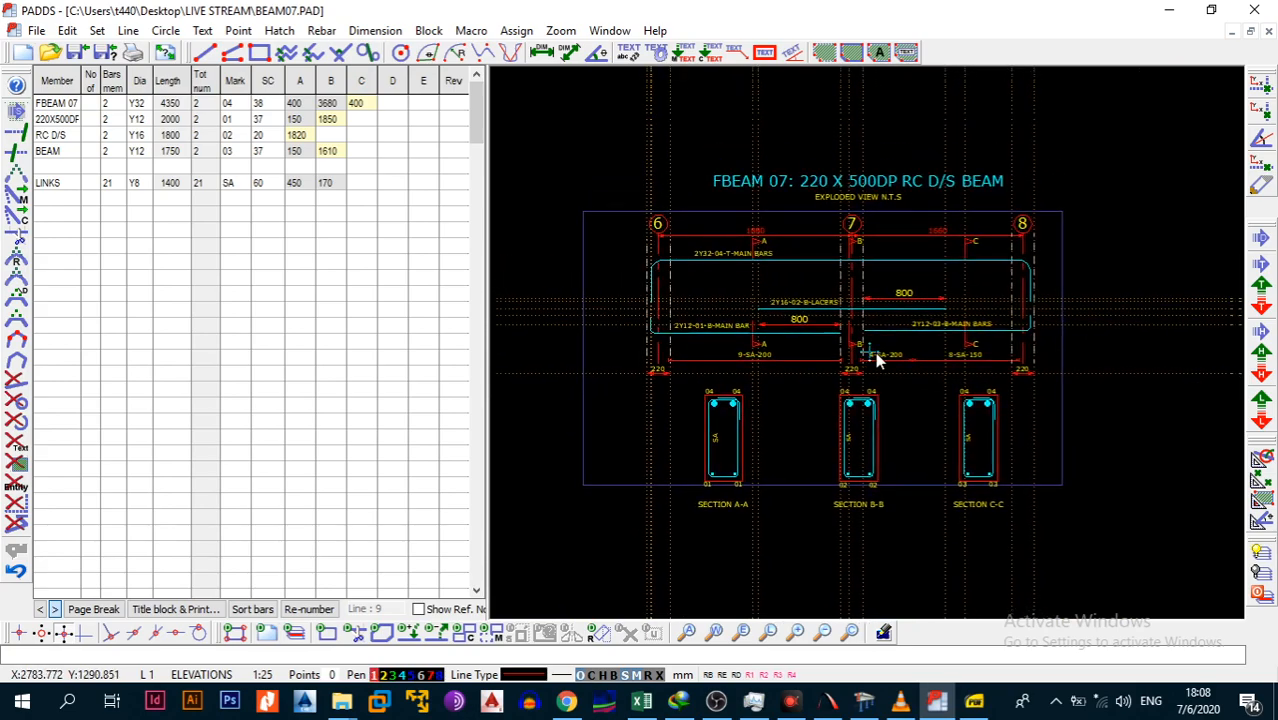
left_click(168, 610)
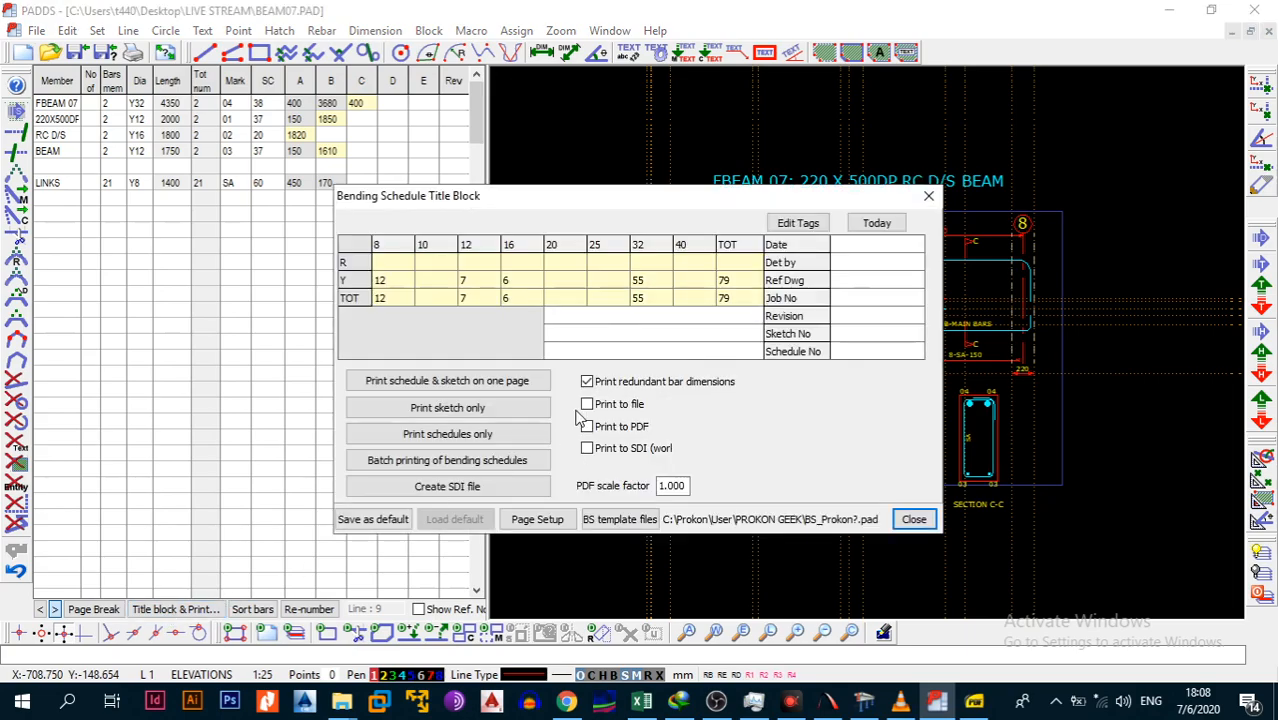
left_click(876, 223)
left_click(864, 264)
type("P")
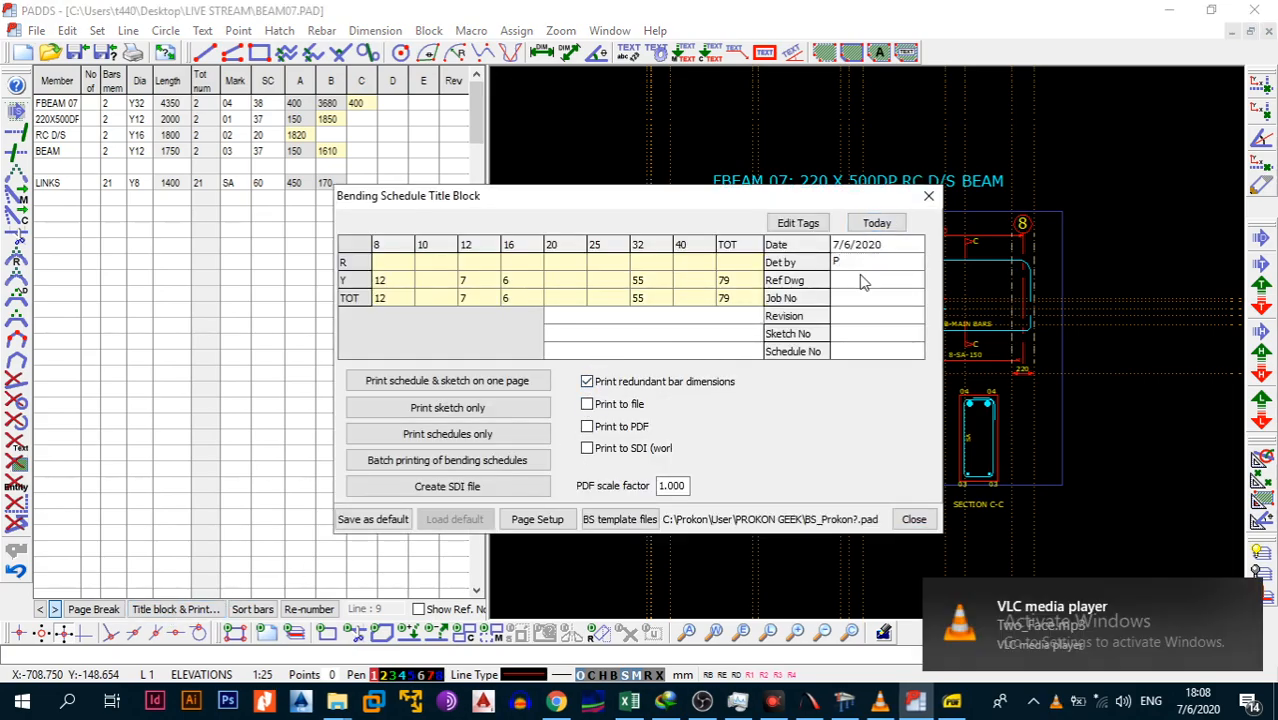
type("G")
left_click(868, 284)
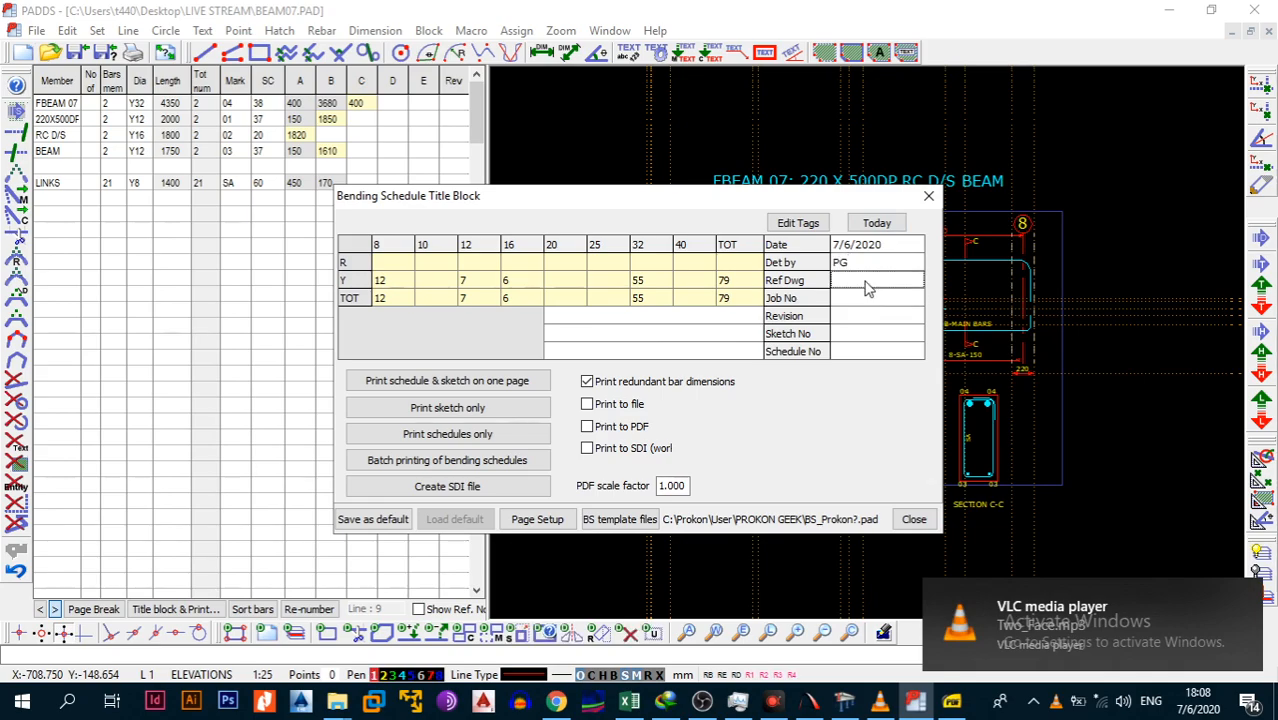
left_click(865, 333)
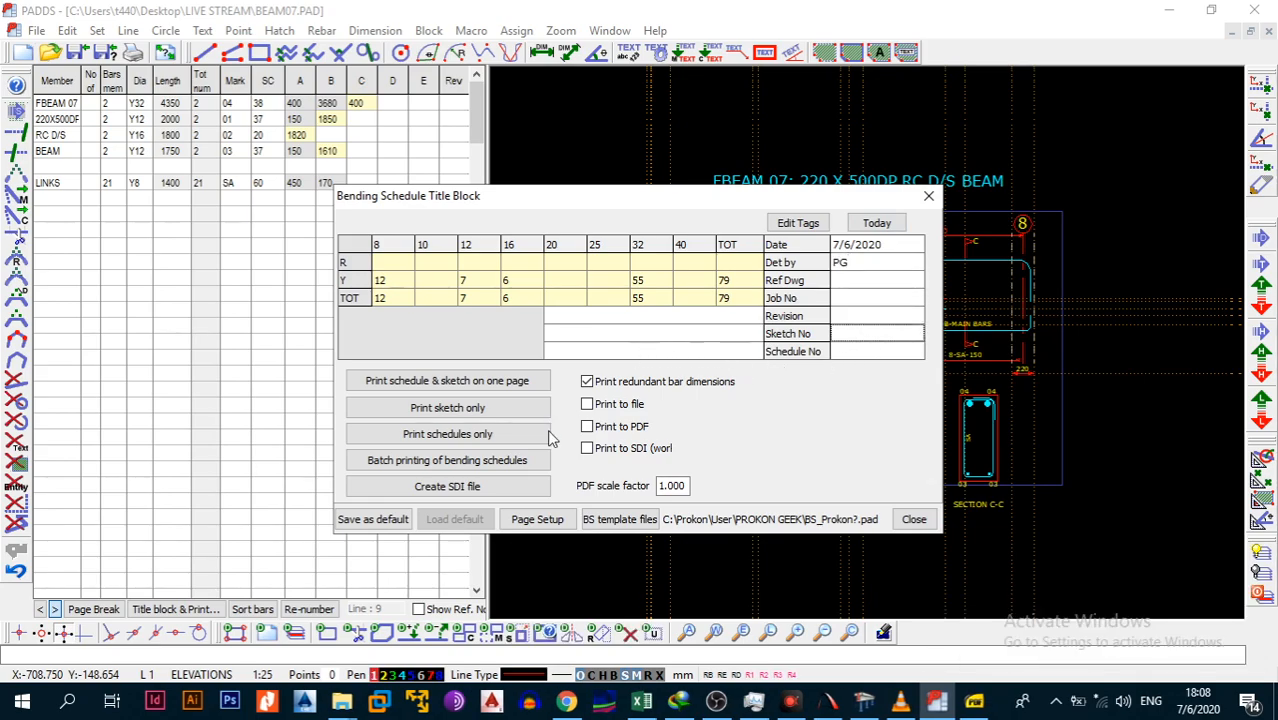
Enter FBEAM 07 REBAR as the description in the lowest line of the bending schedule title block.
left_click(598, 355)
type("FBEA")
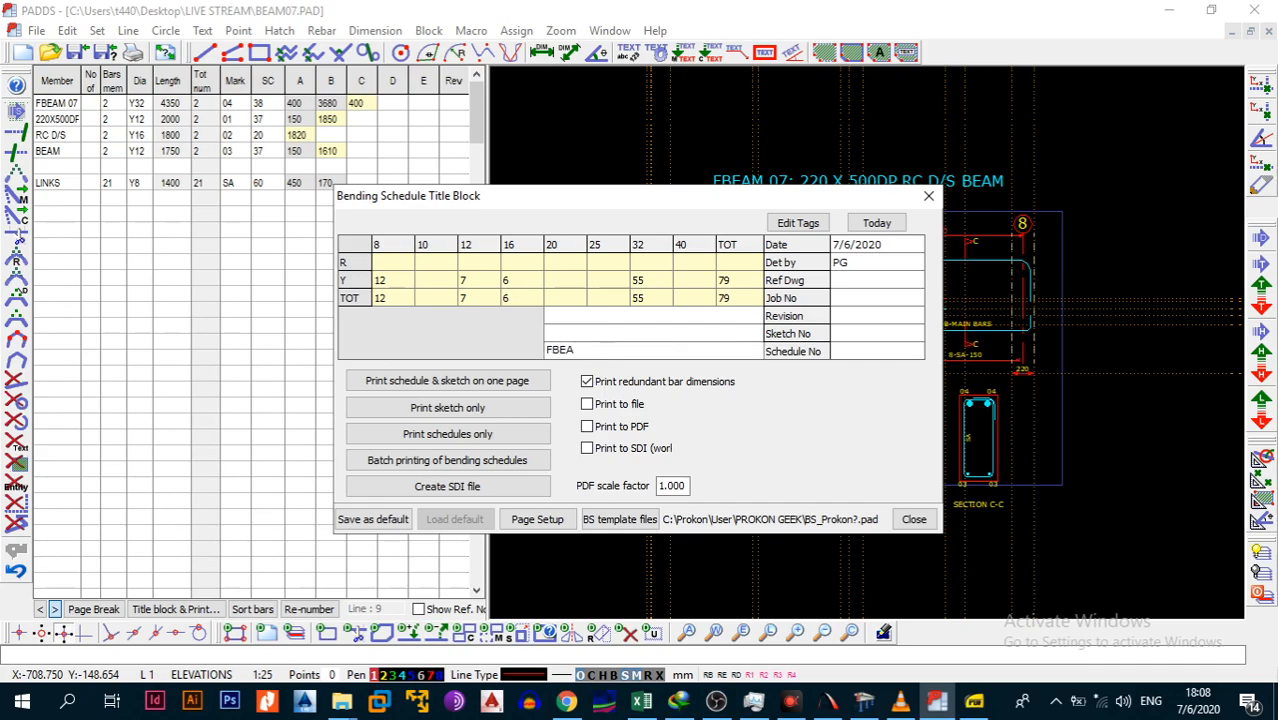
type("M 07 ")
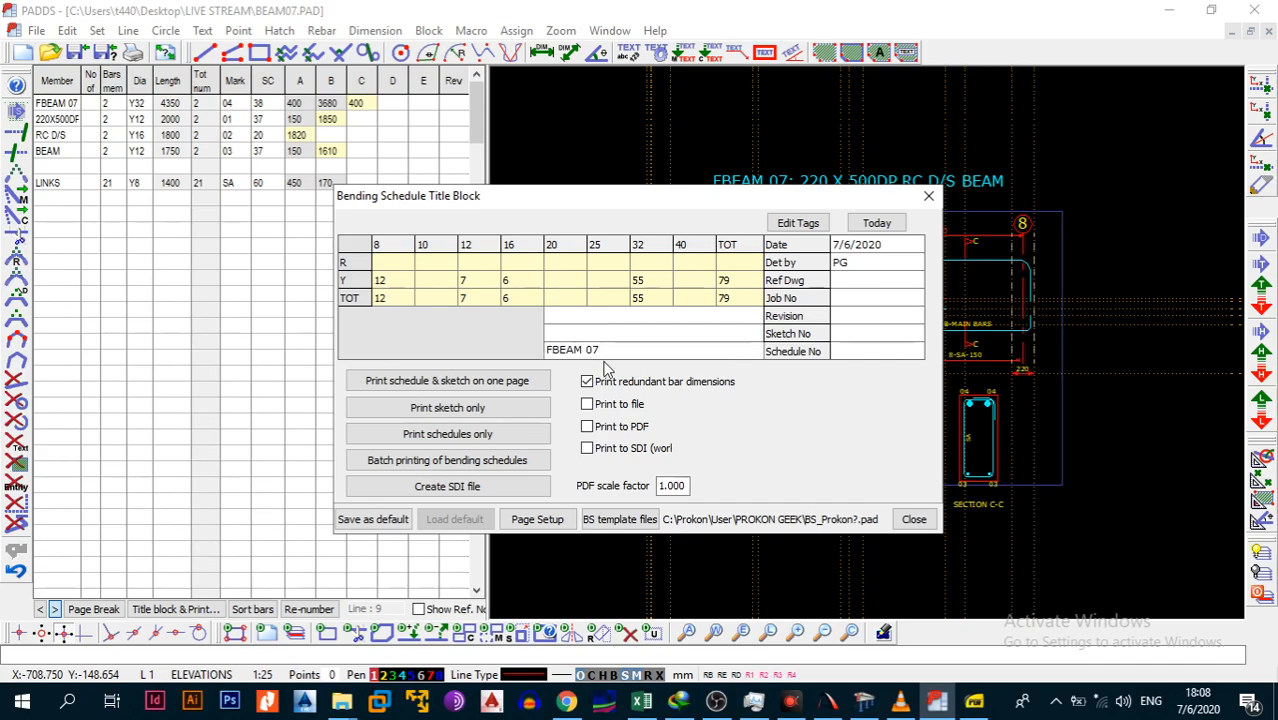
type("REBAR")
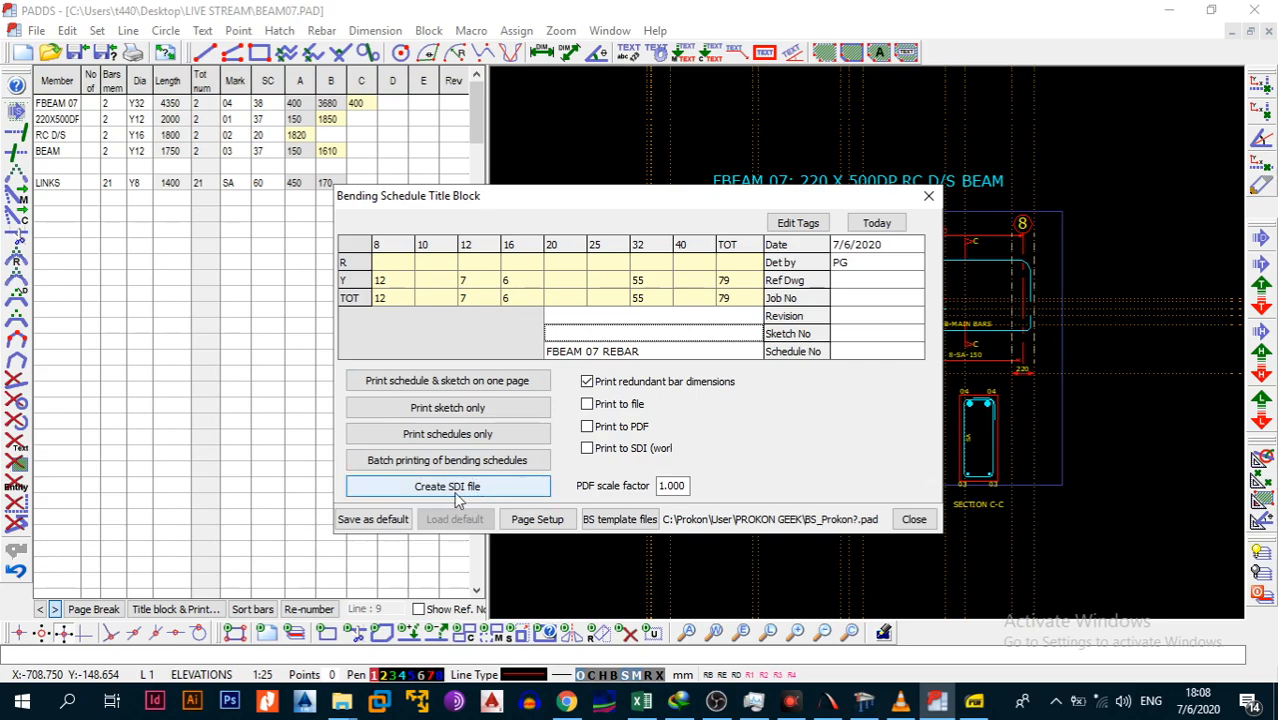
Print only the sketch with Nitro PDF Creator, saving it over the existing BEAM07 SKETCH PDF in the LIVE STREAM folder.
left_click(484, 414)
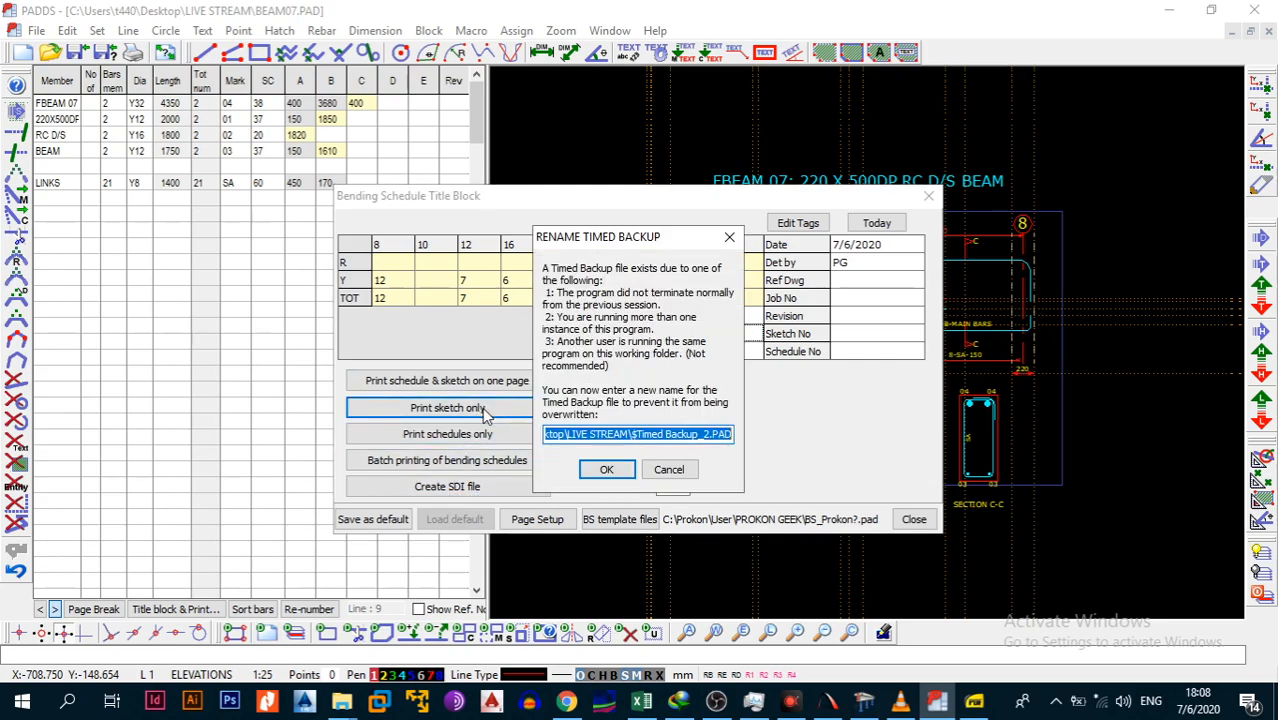
left_click(604, 466)
left_click(664, 418)
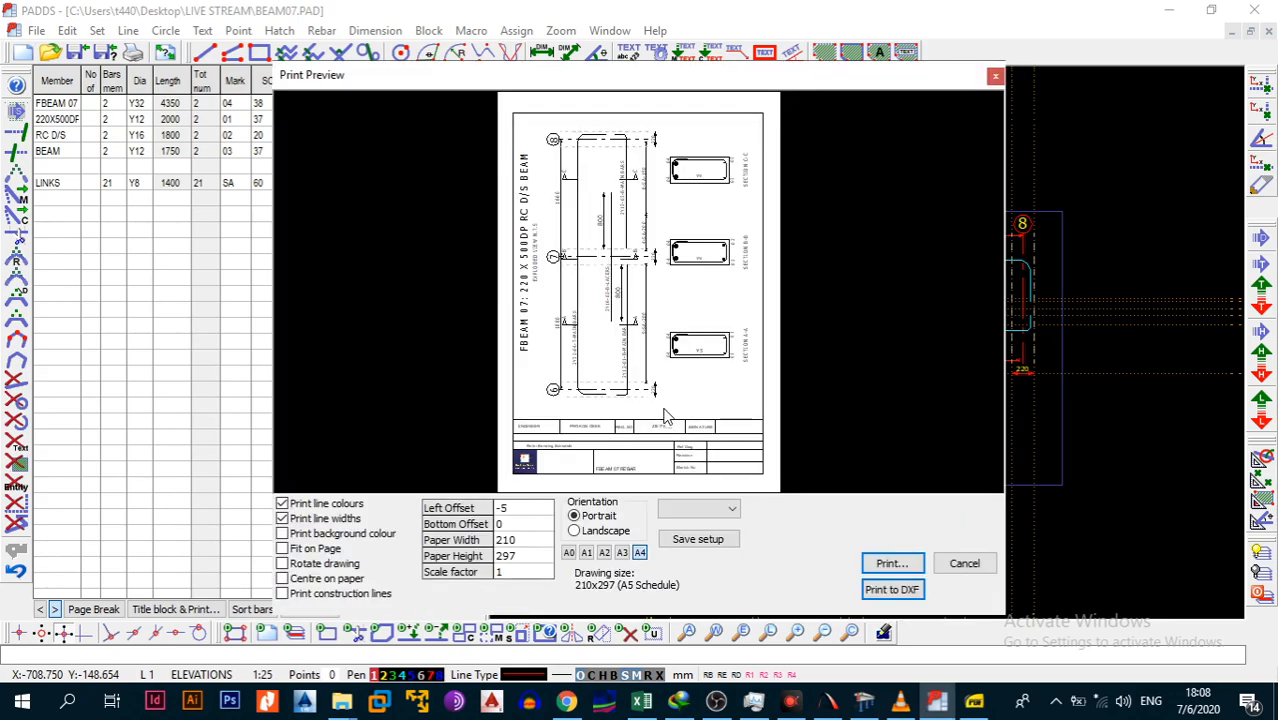
left_click(888, 563)
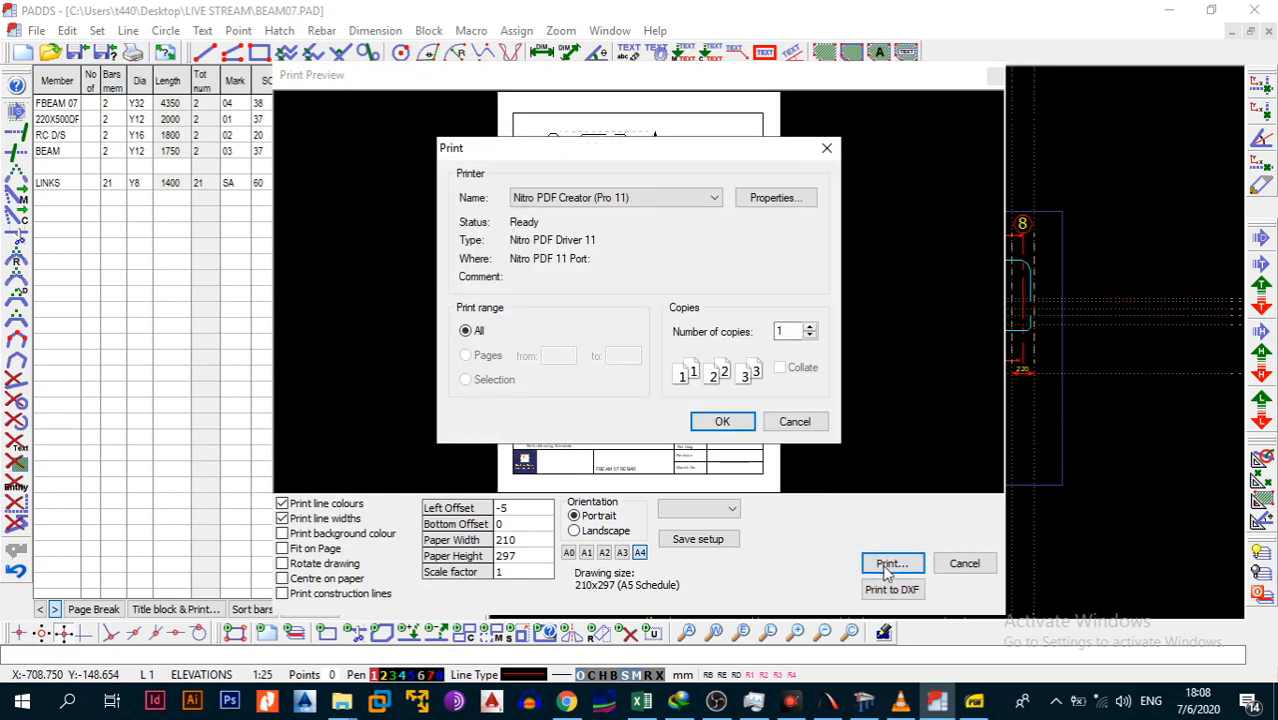
left_click(728, 421)
left_click(400, 215)
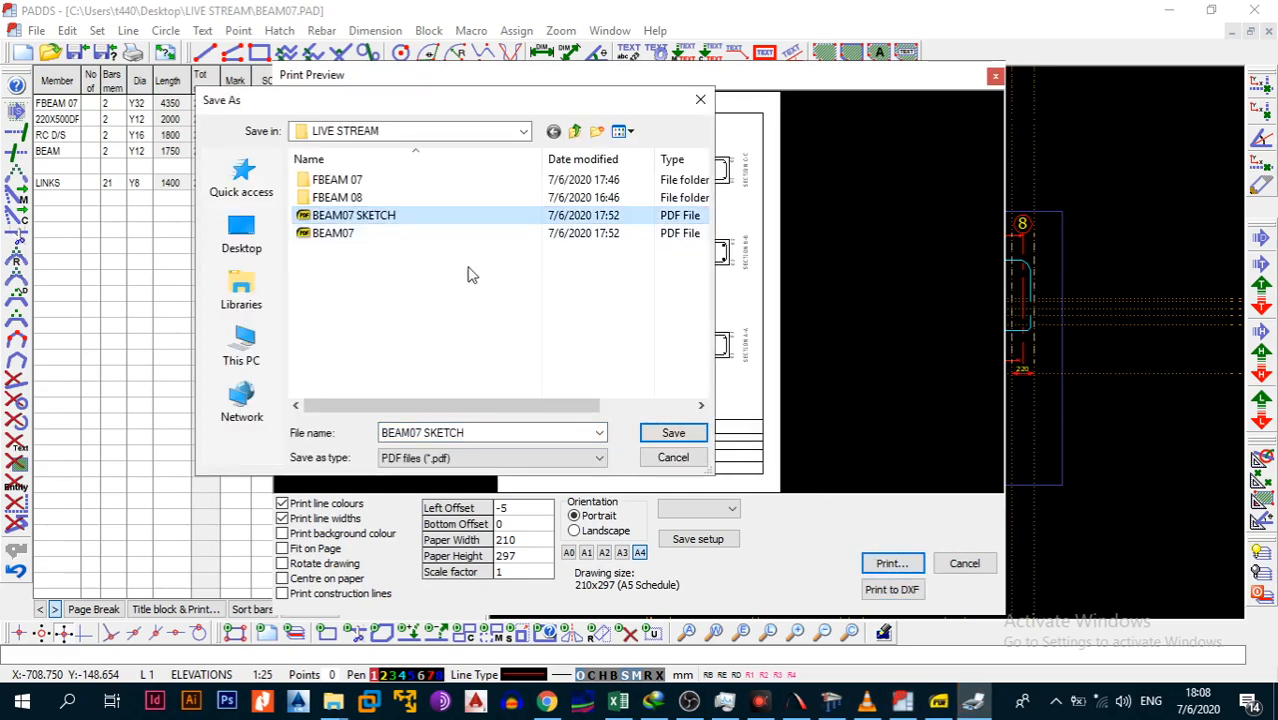
left_click(678, 434)
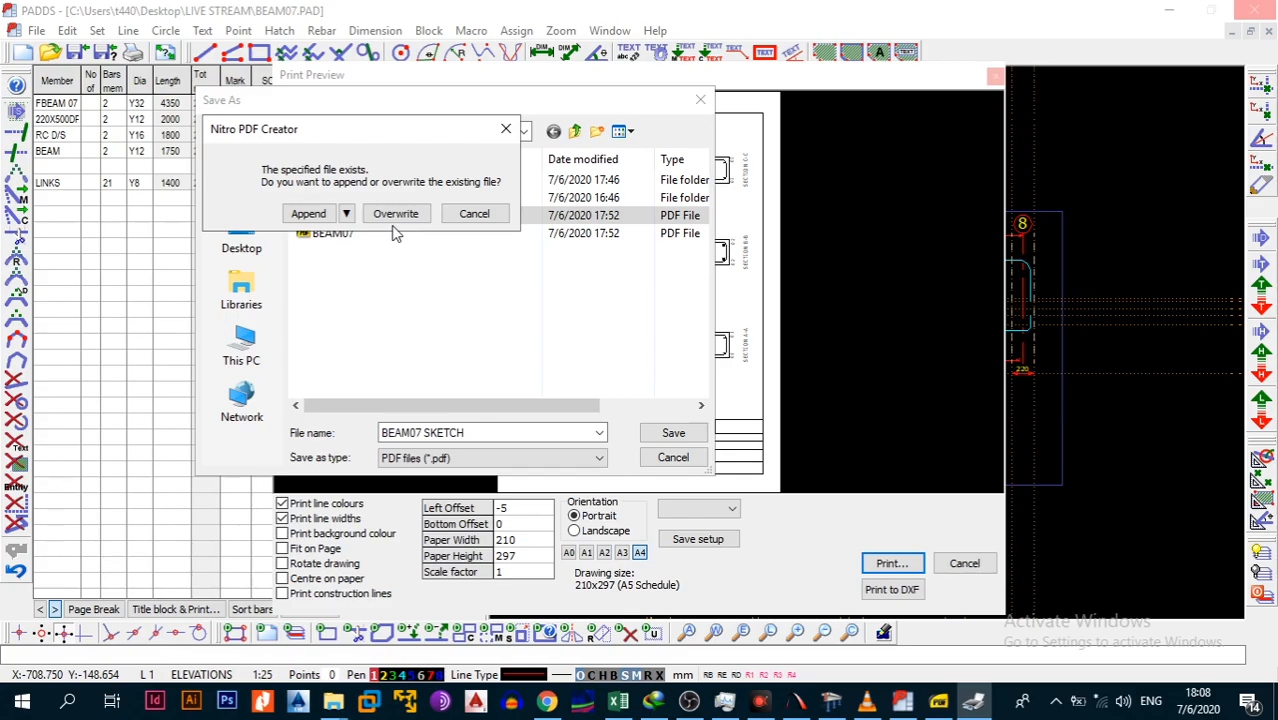
left_click(392, 216)
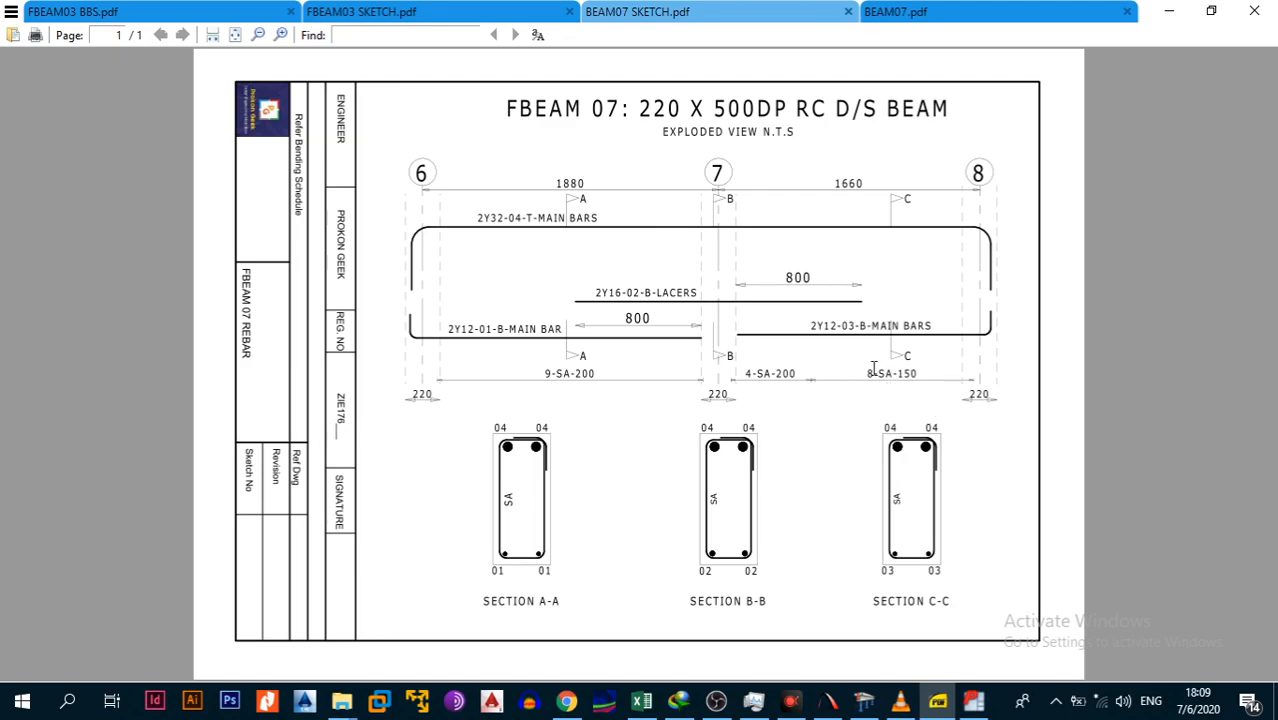
Back in PADDS, add a horizontal construction line below the 2Y12-03 bar and a vertical one where 4-SA-200 meets 8-SA-150.
left_click(973, 700)
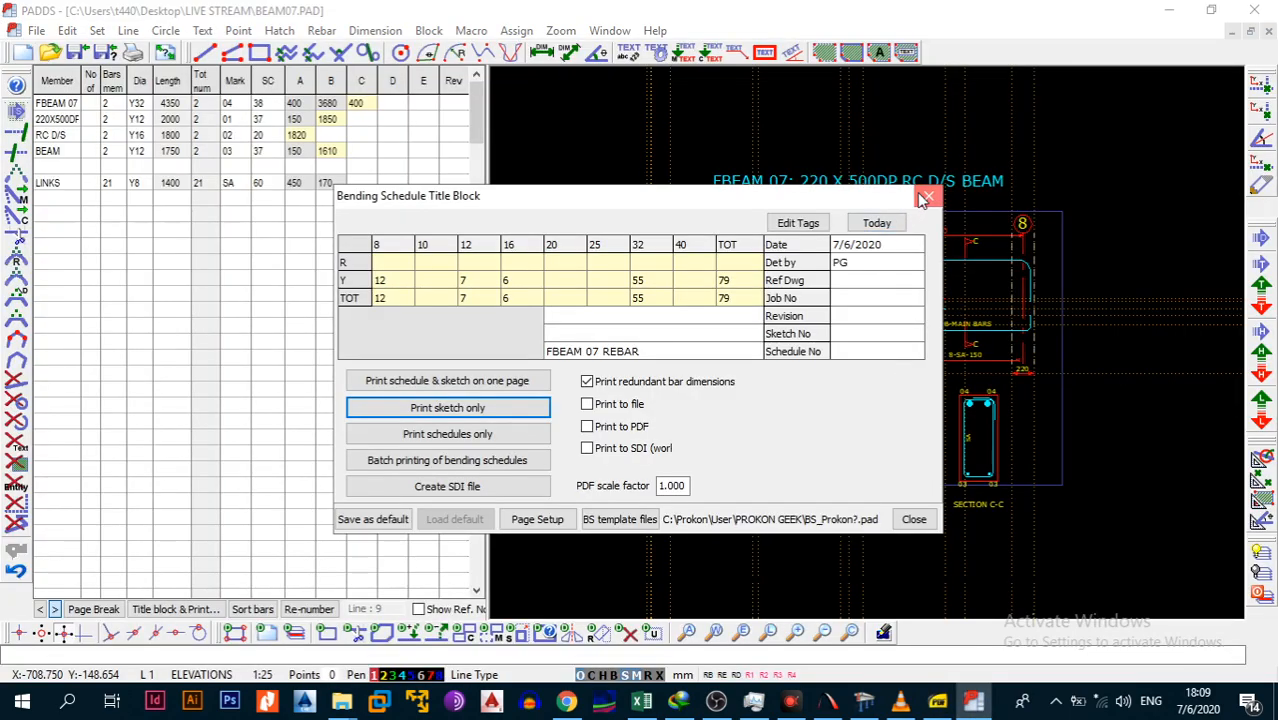
left_click(923, 199)
scroll(973, 358, "up", 3)
key("alt+l")
key("h")
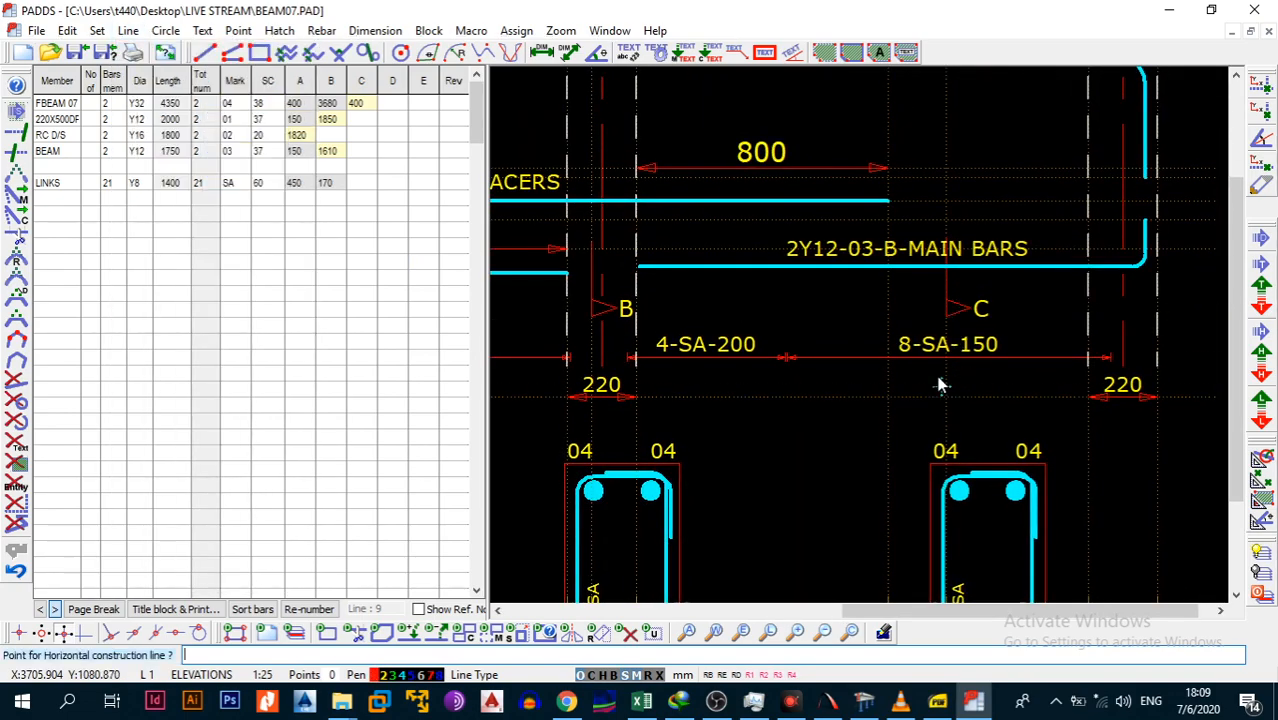
left_click(916, 291)
key("alt+l")
key("y")
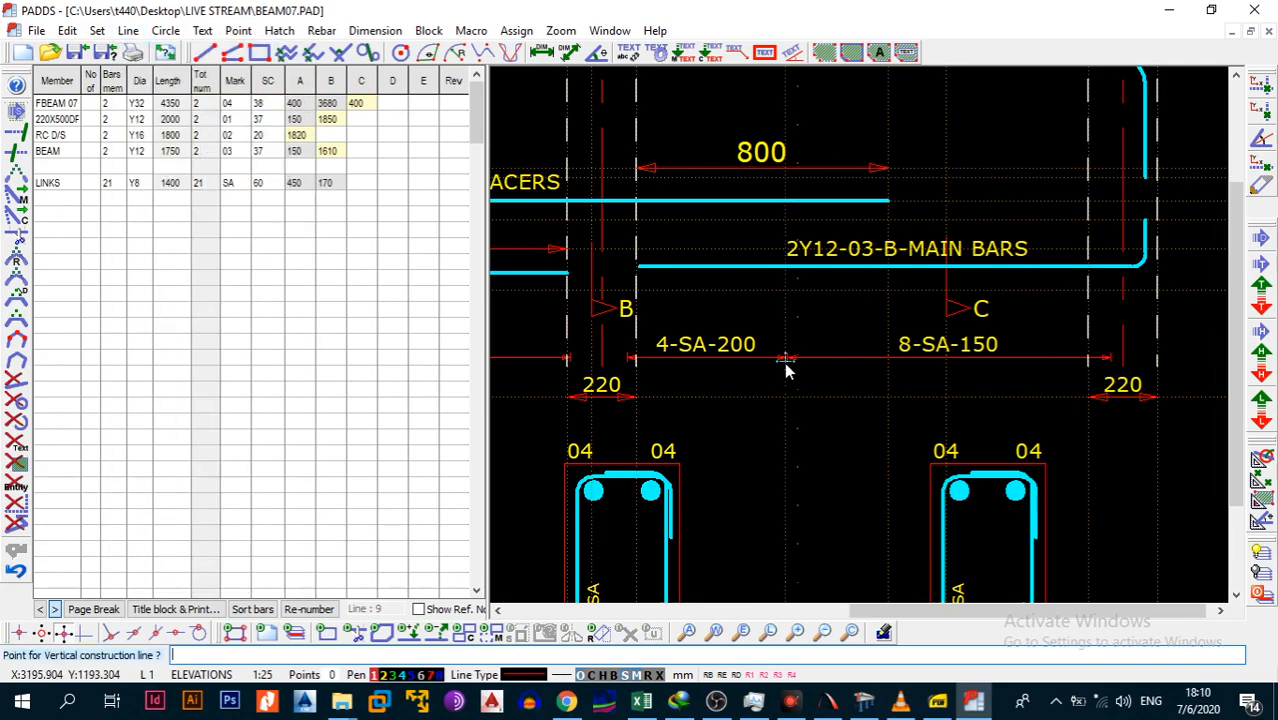
left_click(785, 360)
Add a horizontal dimension along the new construction line, from the column face at grid 7 to the end of the 4-SA-200 zone.
key("alt+d")
key("h")
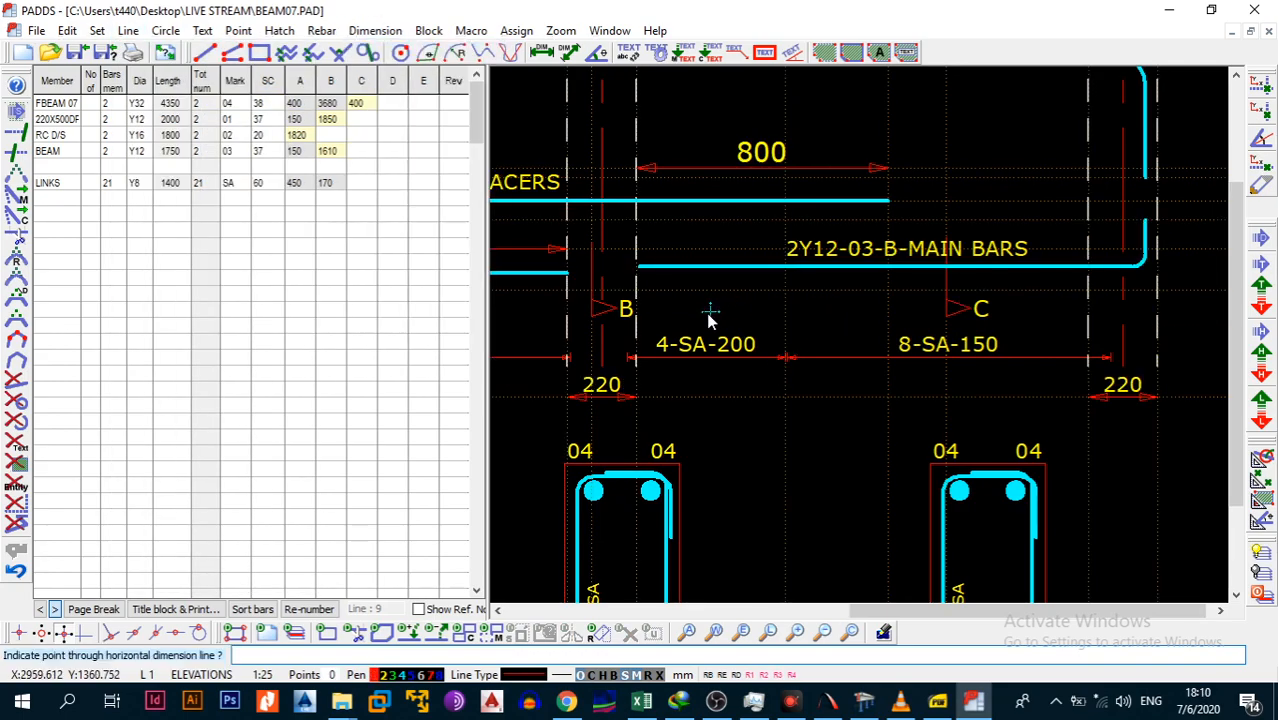
left_click(637, 290)
left_click(779, 293)
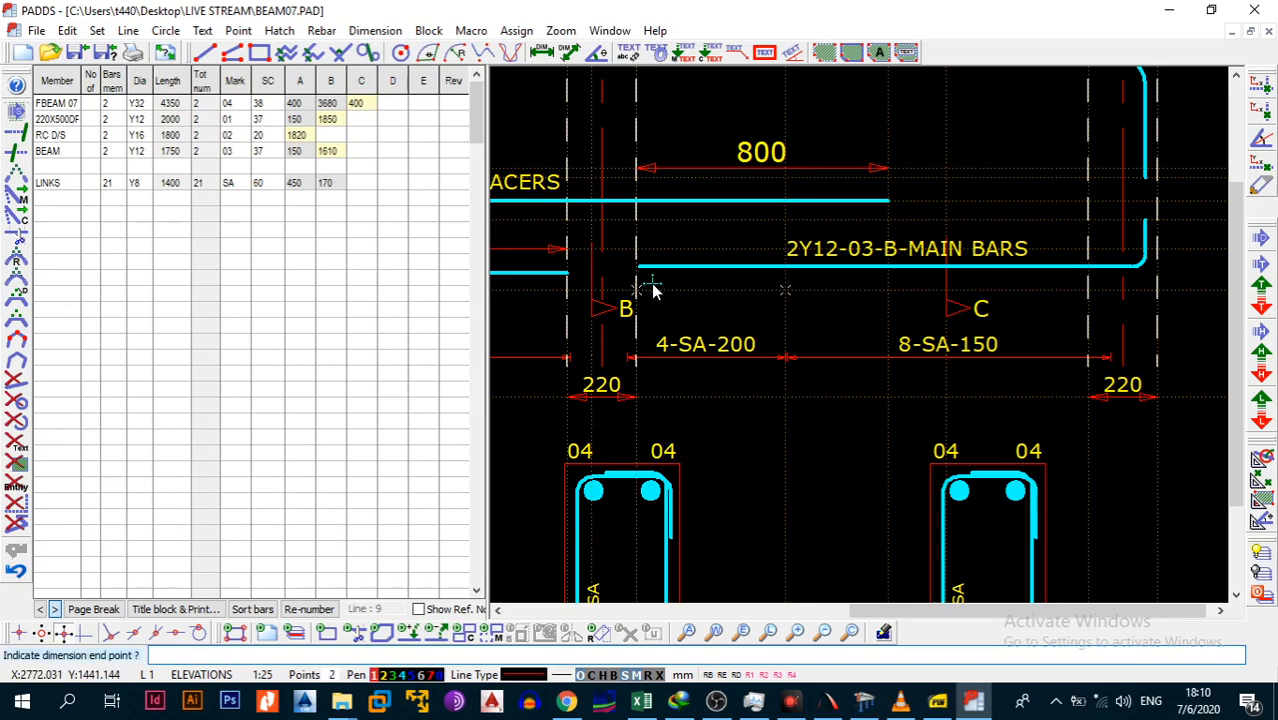
left_click(672, 290)
Select the new link-zone dimension as a block and move it slightly down, clear of the 2Y12-03 bar.
key("alt+b")
key("w")
left_click(611, 225)
left_click(792, 306)
key("alt+b")
key("m")
left_click(768, 295)
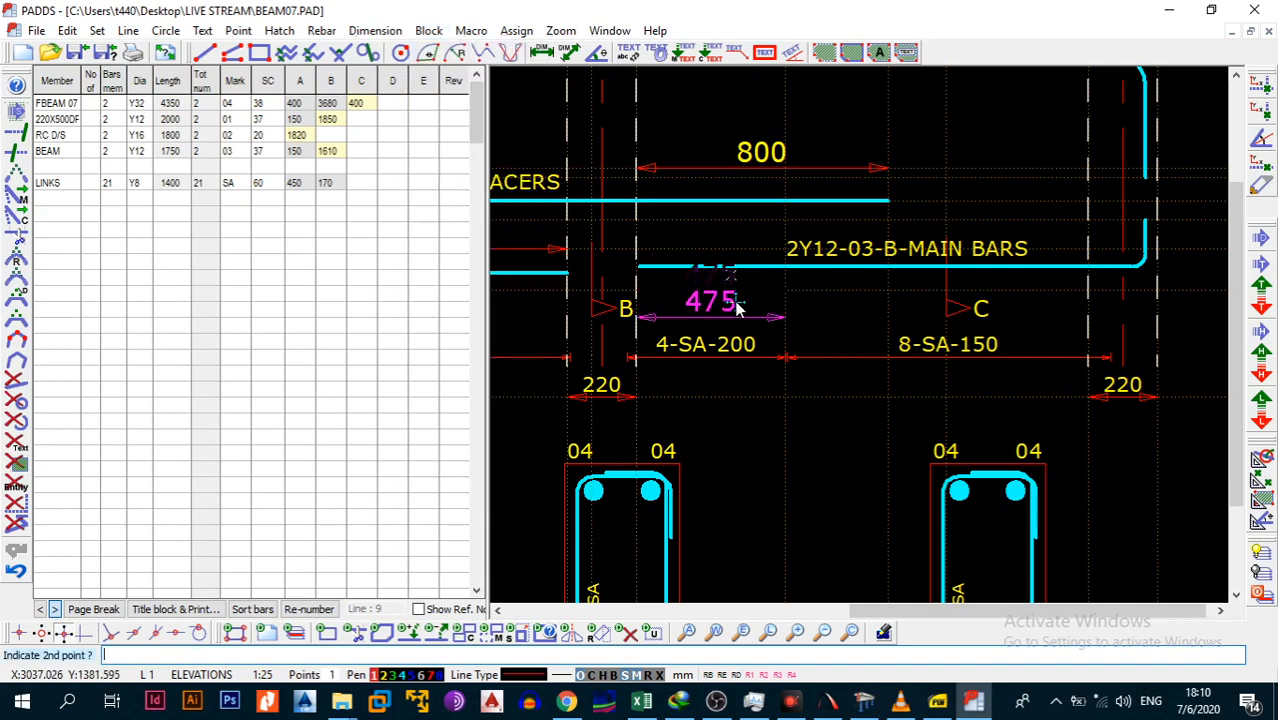
left_click(739, 302)
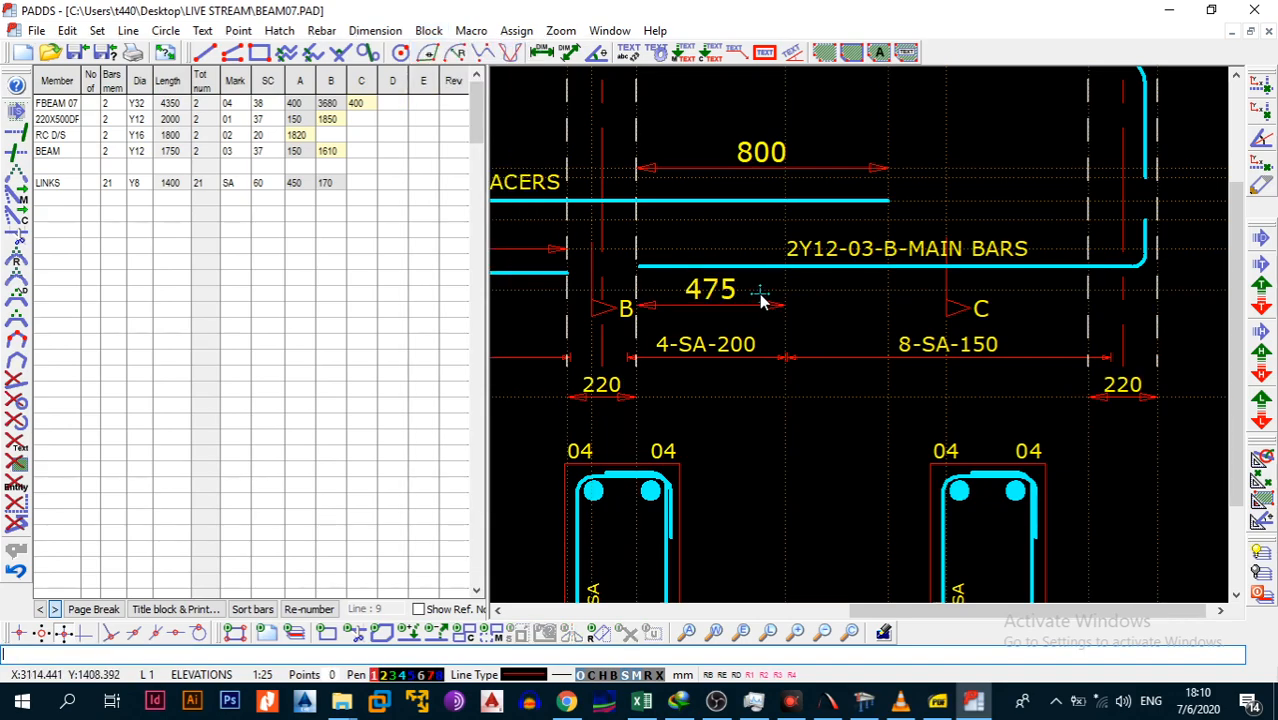
Match the text size of the new link-zone dimension to that of the 4-SA-200 label.
key("alt+t")
key("g")
left_click(753, 331)
key("alt+t")
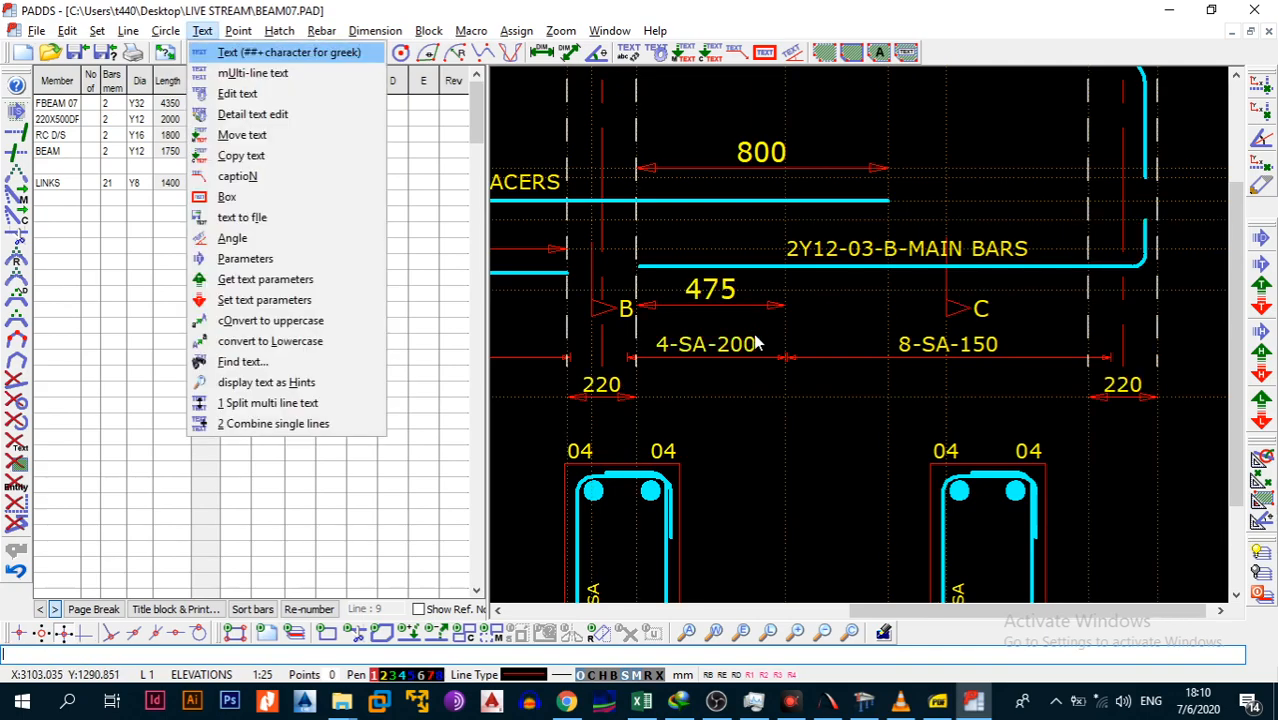
key("s")
left_click(748, 295)
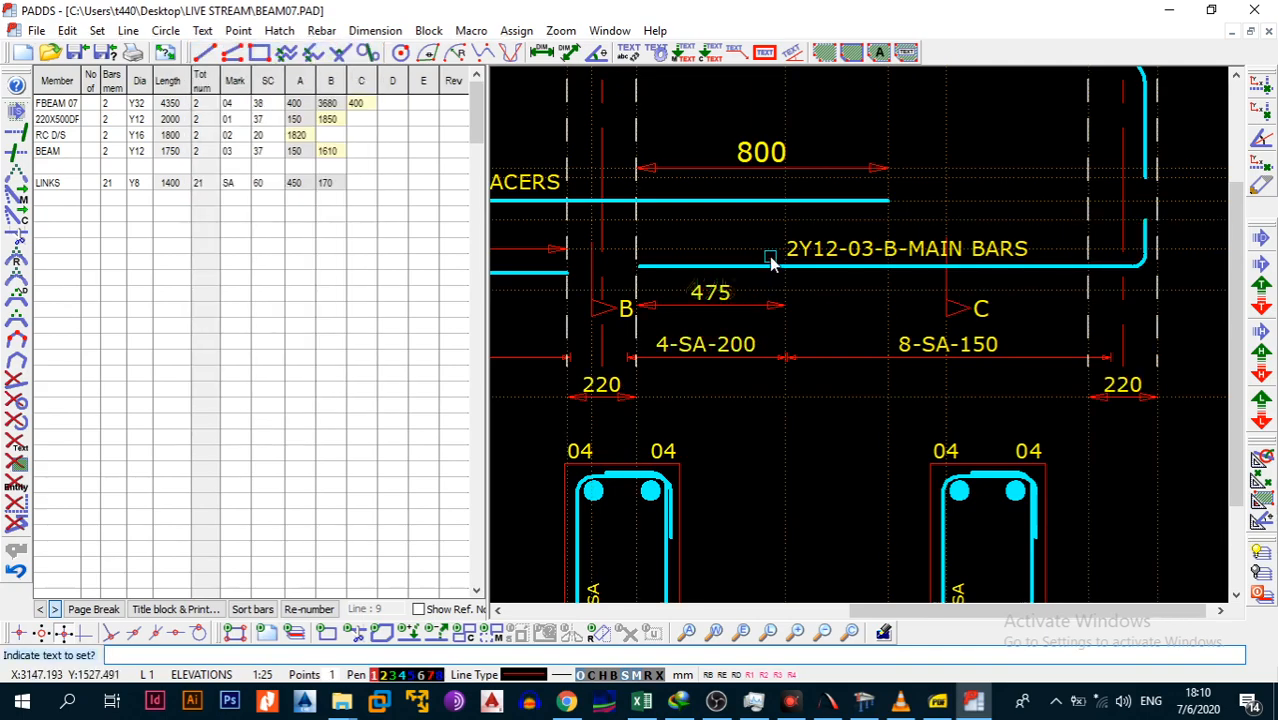
left_click(770, 262)
scroll(769, 358, "down", 2)
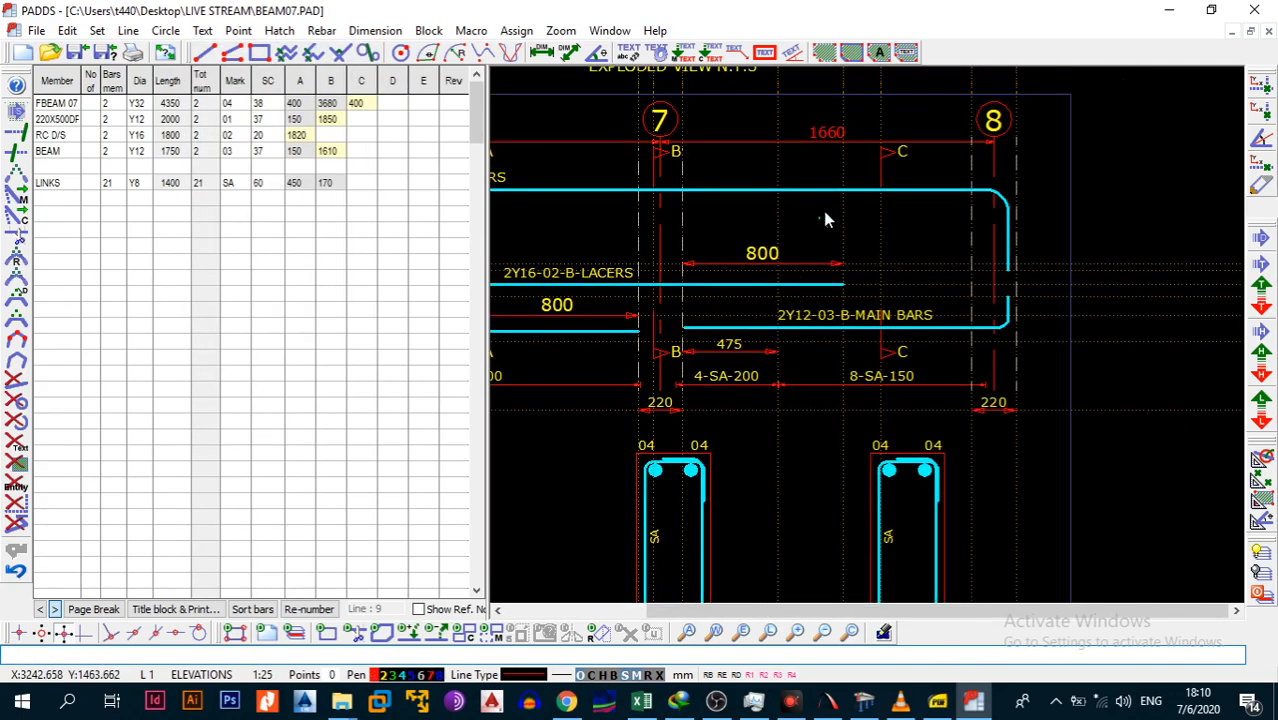
scroll(782, 330, "up", 1)
scroll(776, 365, "up", 1)
scroll(785, 303, "down", 1)
middle_click_drag(762, 310, 760, 332)
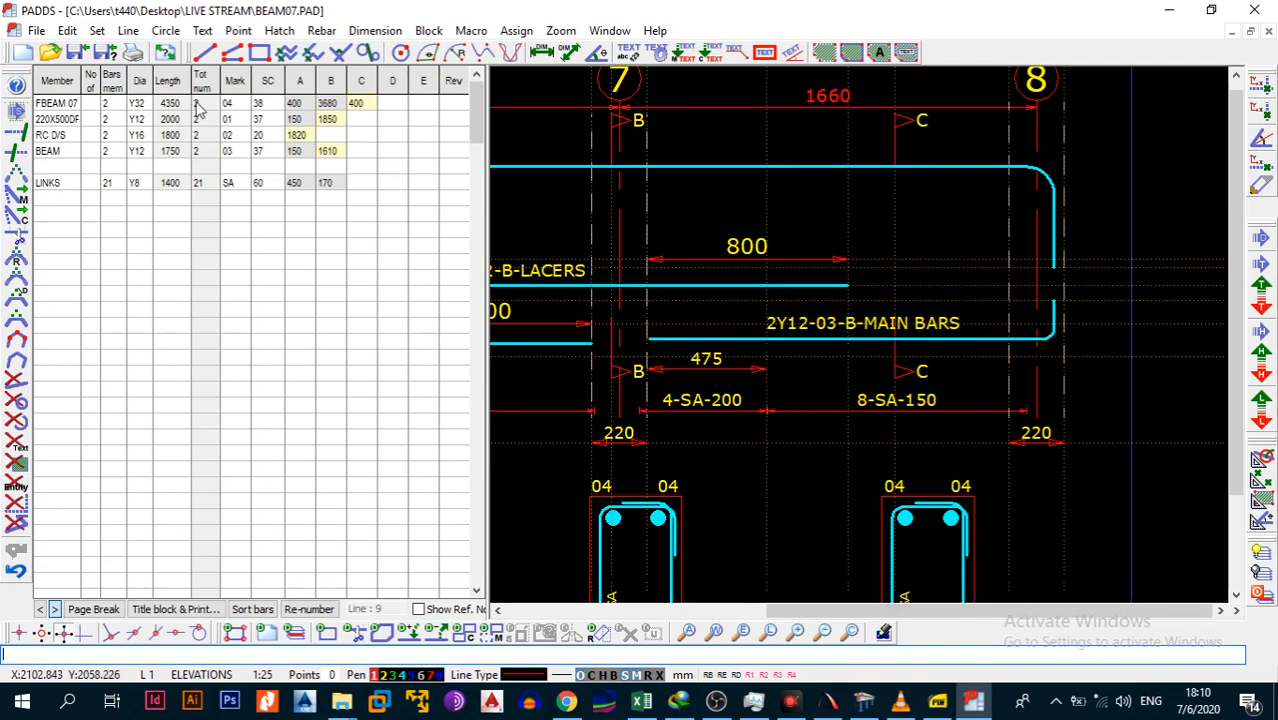
Print the updated sketch only with Nitro PDF Creator, overwriting the BEAM07 SKETCH PDF.
left_click(205, 609)
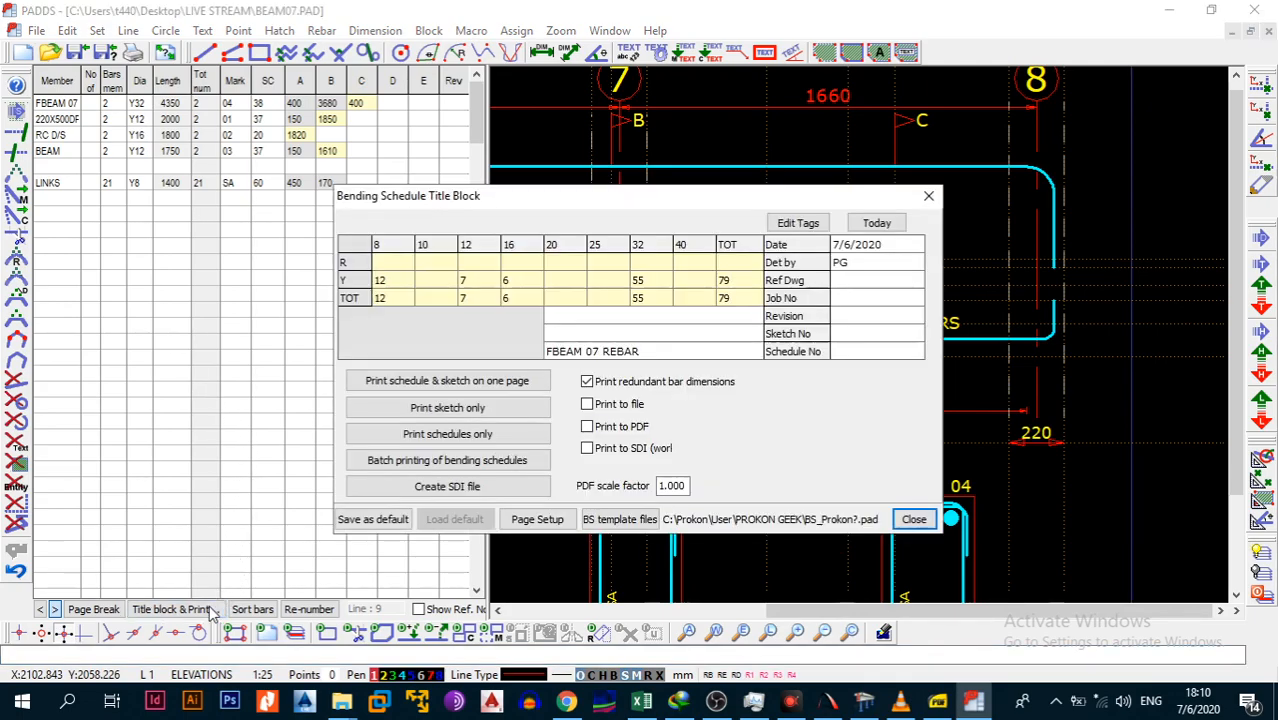
left_click(490, 415)
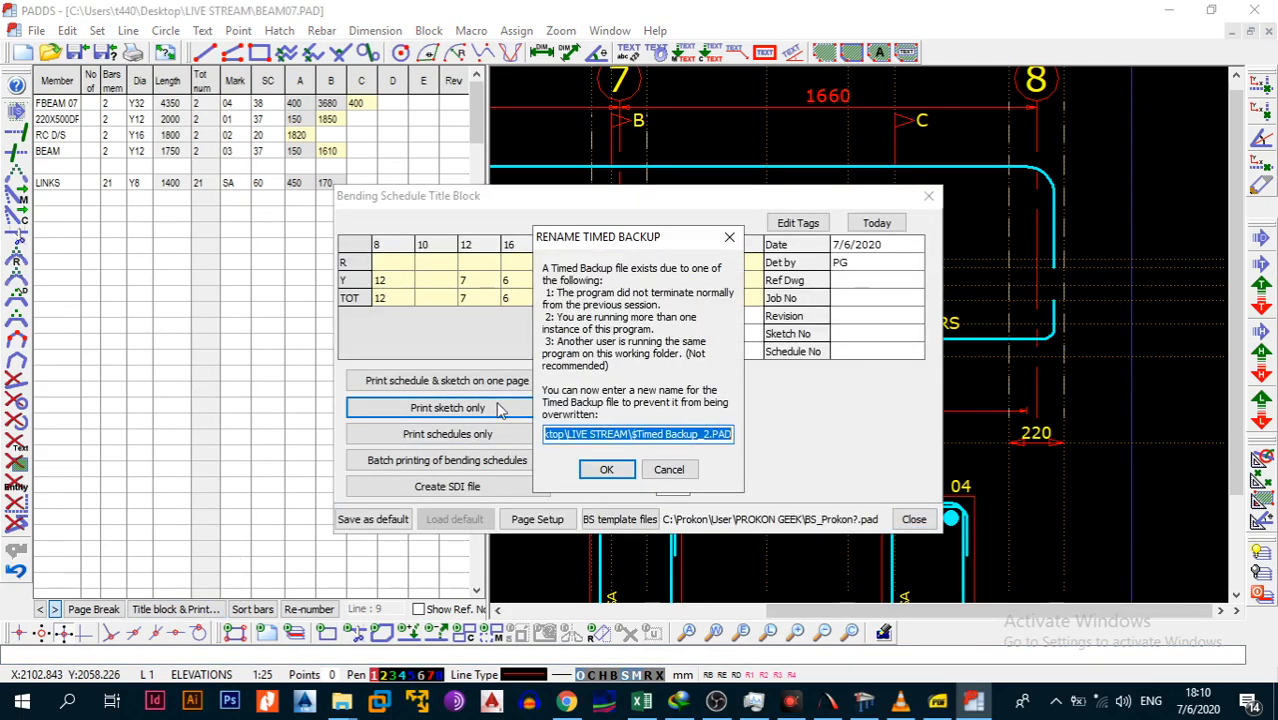
left_click(606, 466)
left_click(668, 420)
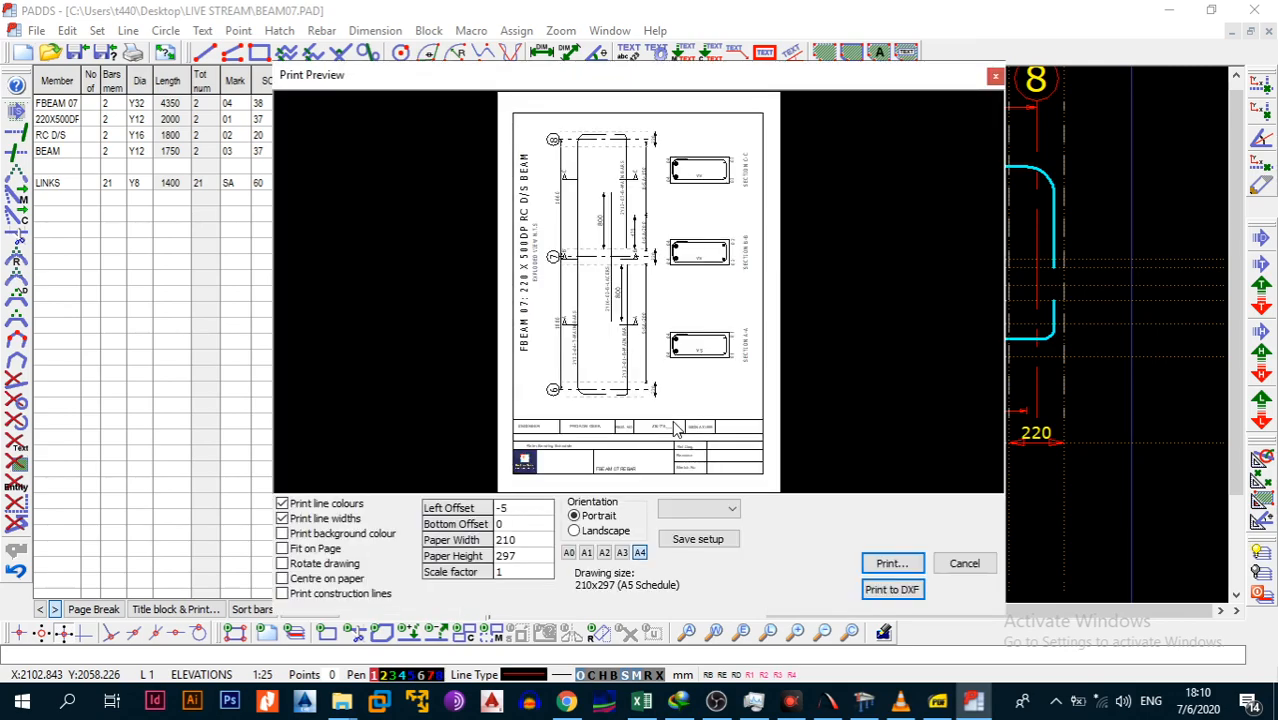
left_click(900, 563)
left_click(728, 421)
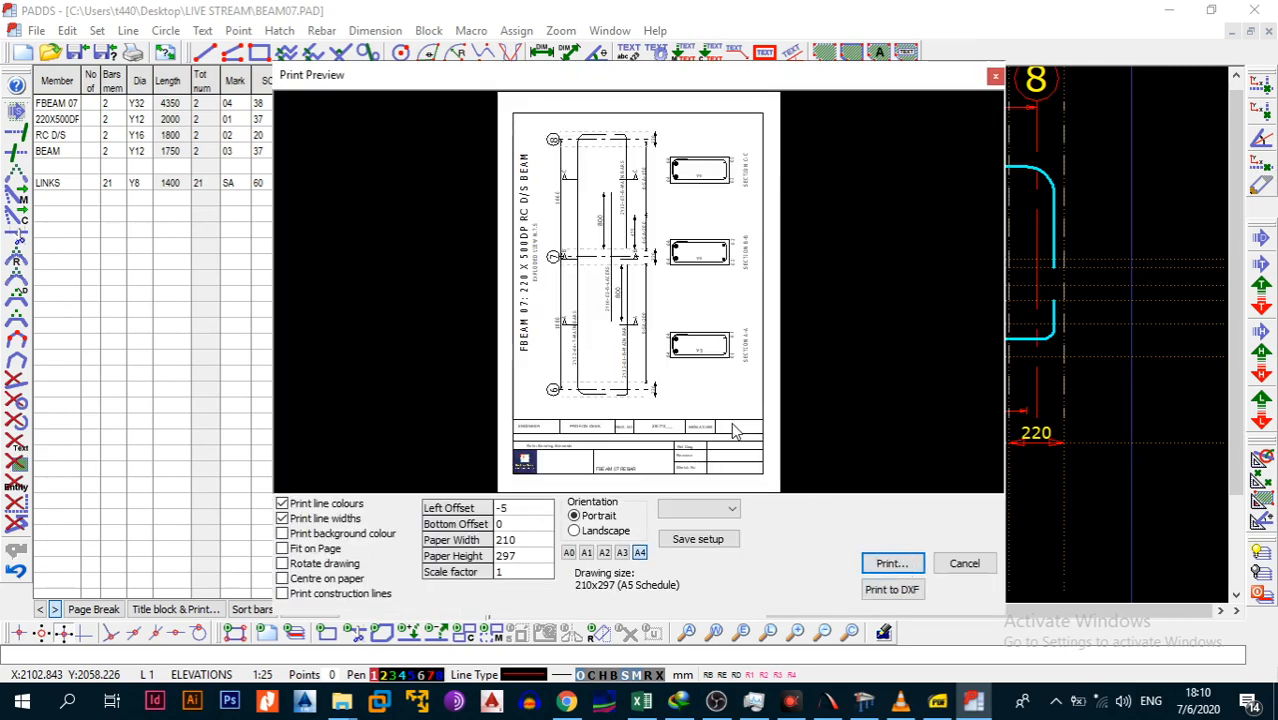
left_click(358, 217)
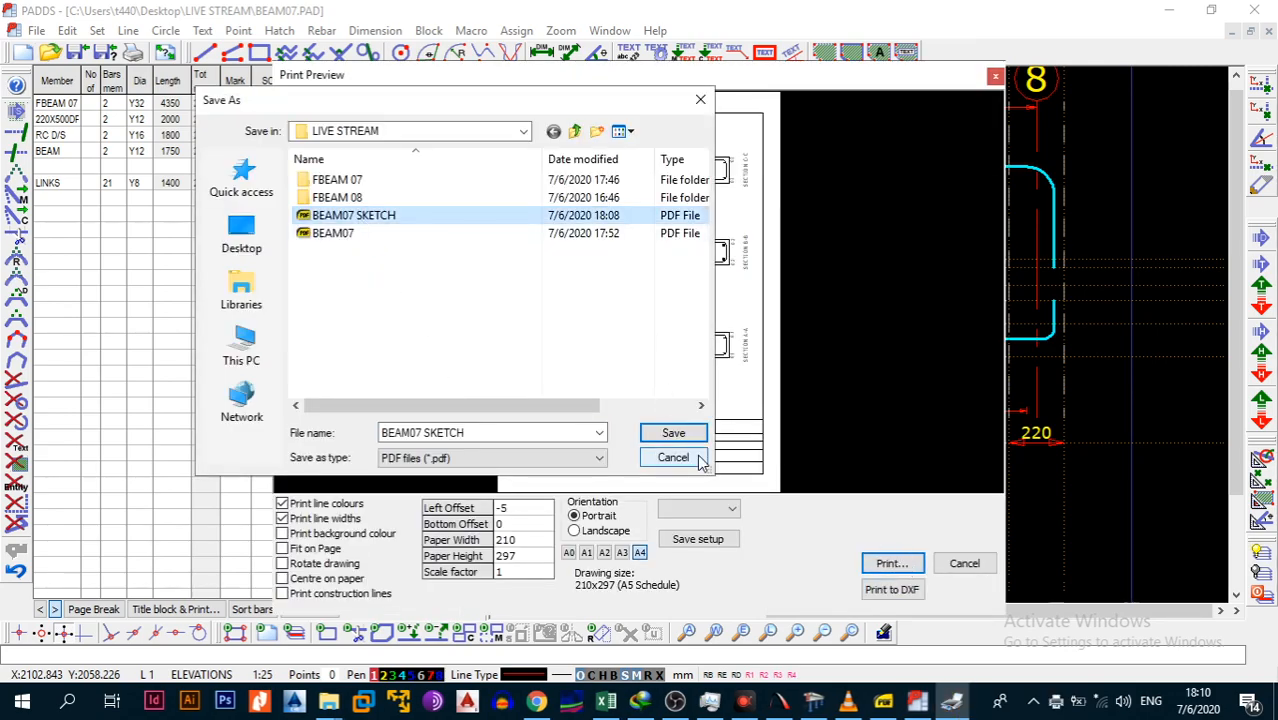
left_click(694, 436)
left_click(395, 214)
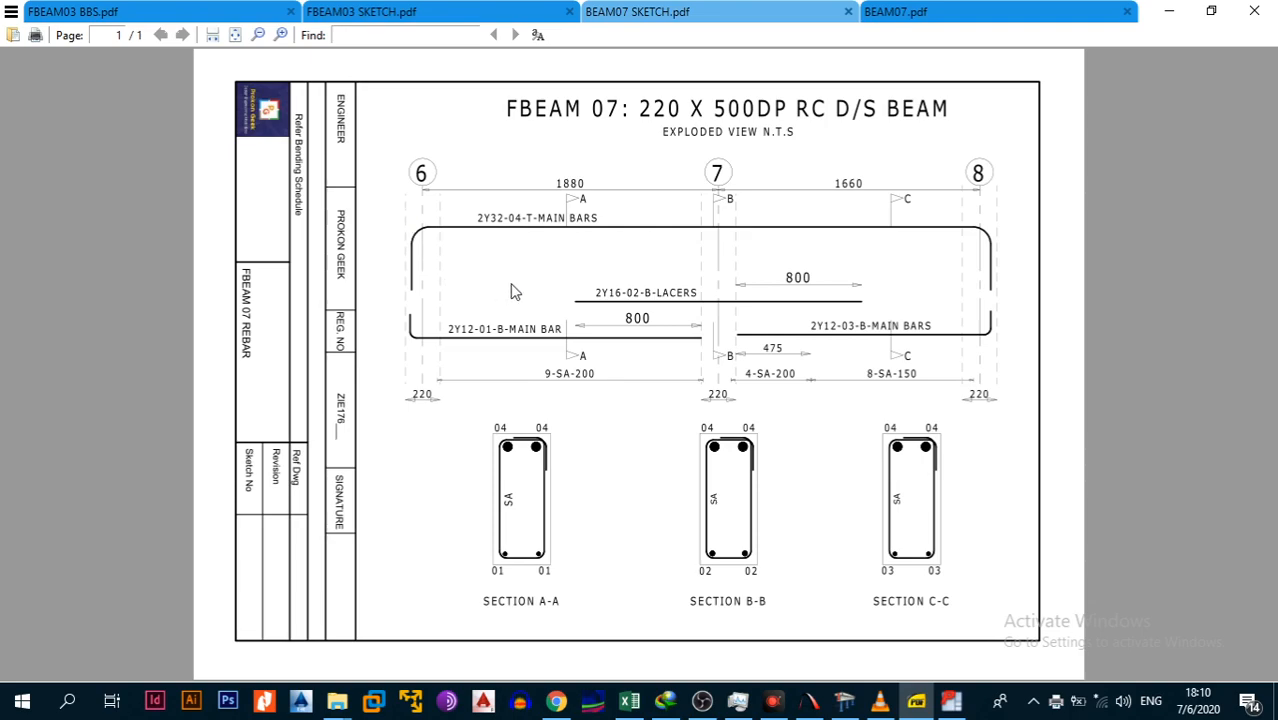
Enlarge the BEAM07 SKETCH page in the PDF viewer to check the printed drawing.
left_click(11, 11)
mouse_move(110, 66)
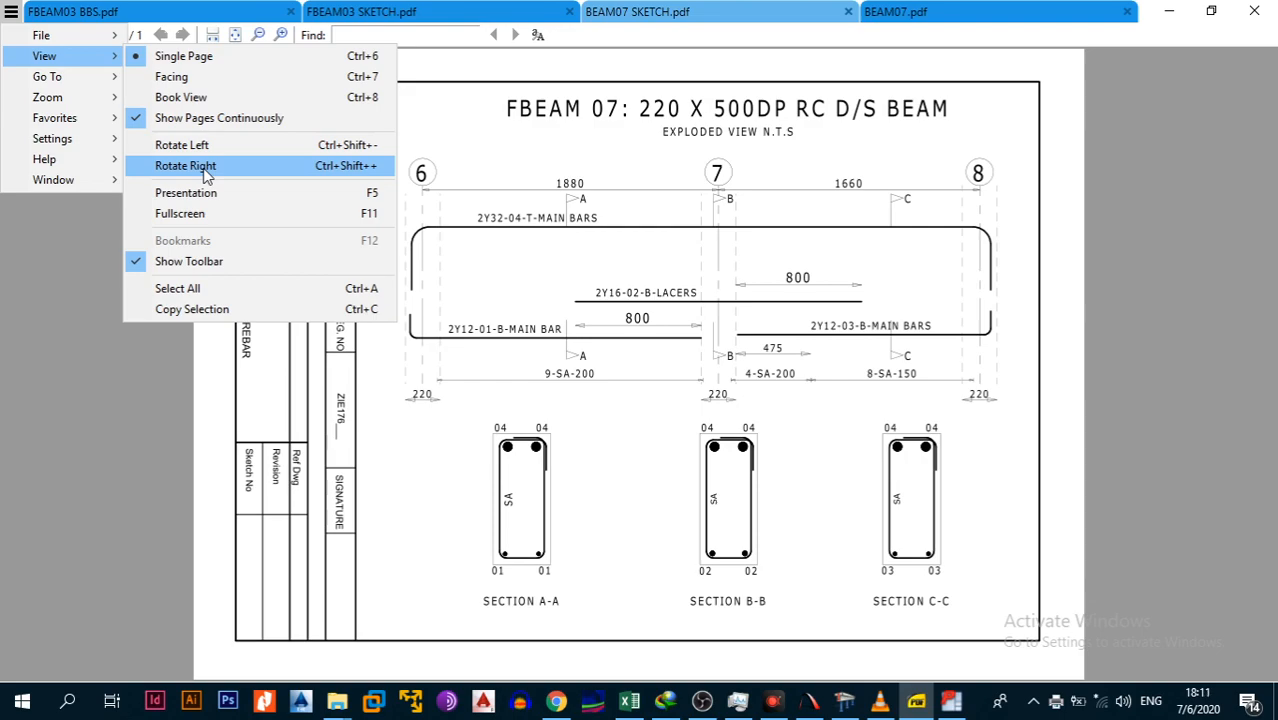
mouse_move(60, 96)
left_click(175, 94)
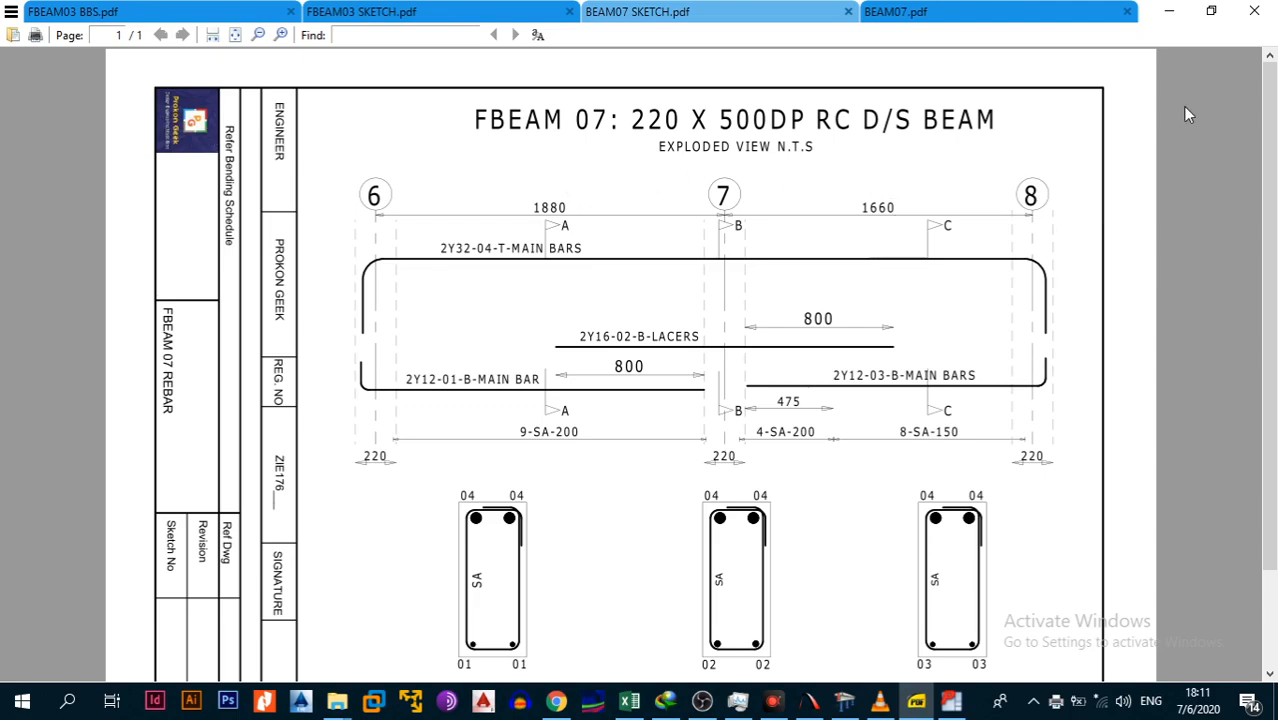
Return to PADDS and print only the bending schedule with Nitro PDF Creator, saving the PDF as BEAM07 BBS.
left_click(1166, 20)
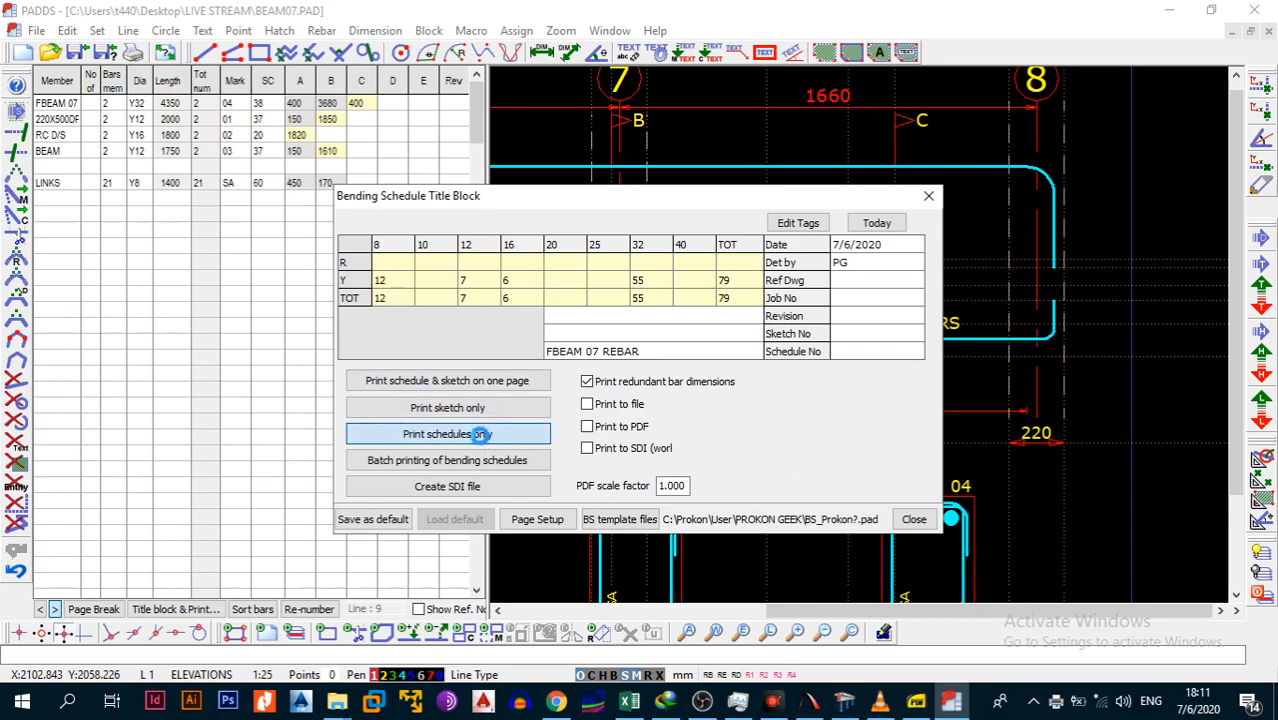
left_click(479, 435)
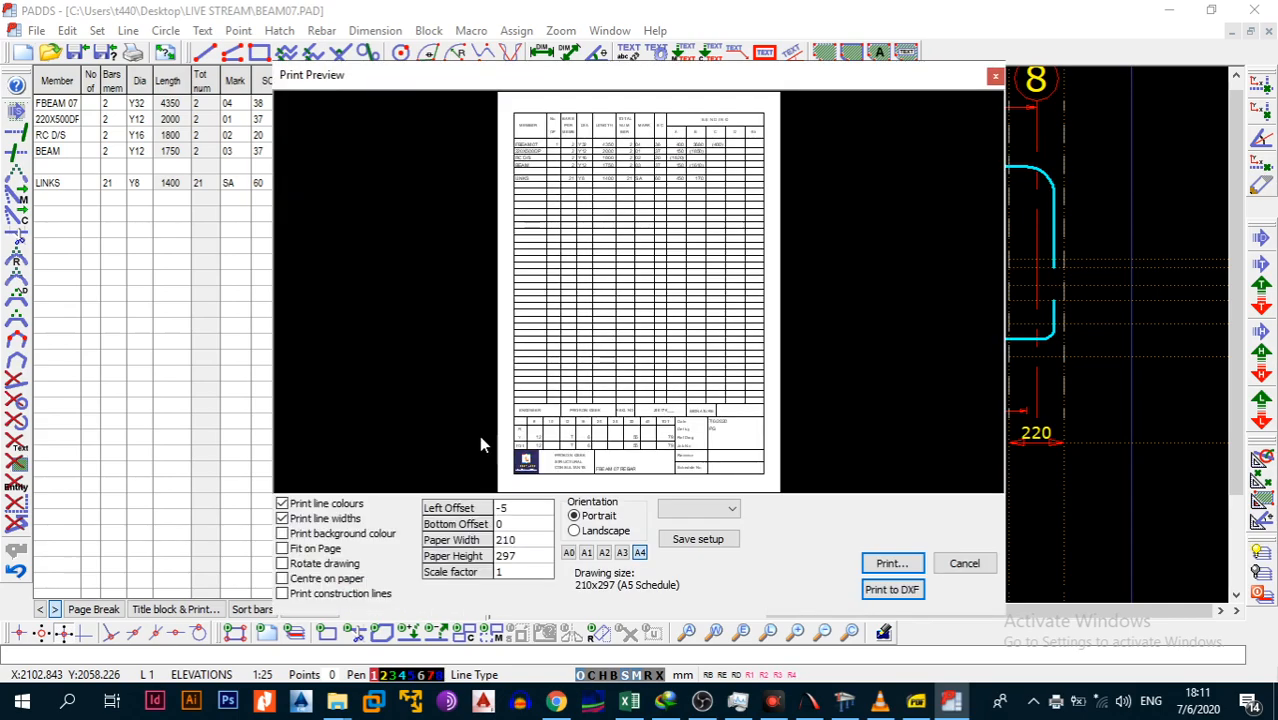
left_click(889, 564)
left_click(716, 421)
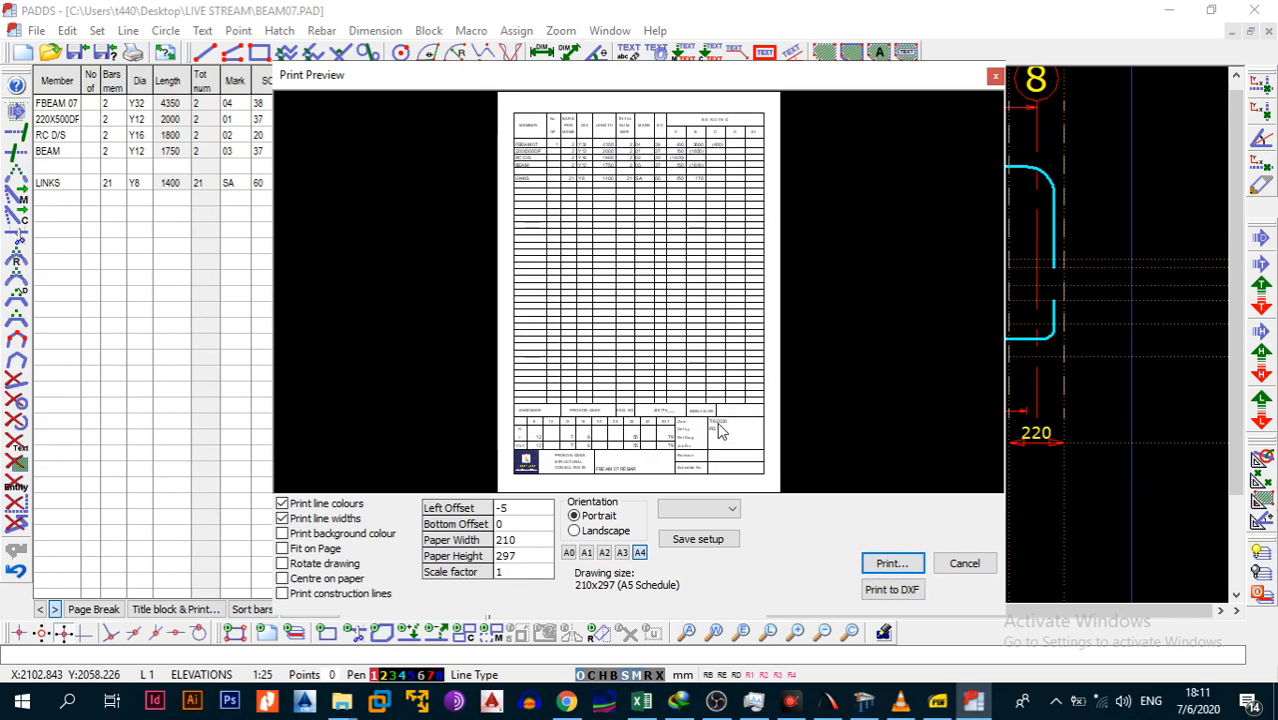
left_click(506, 432)
type("BBS")
left_click(670, 434)
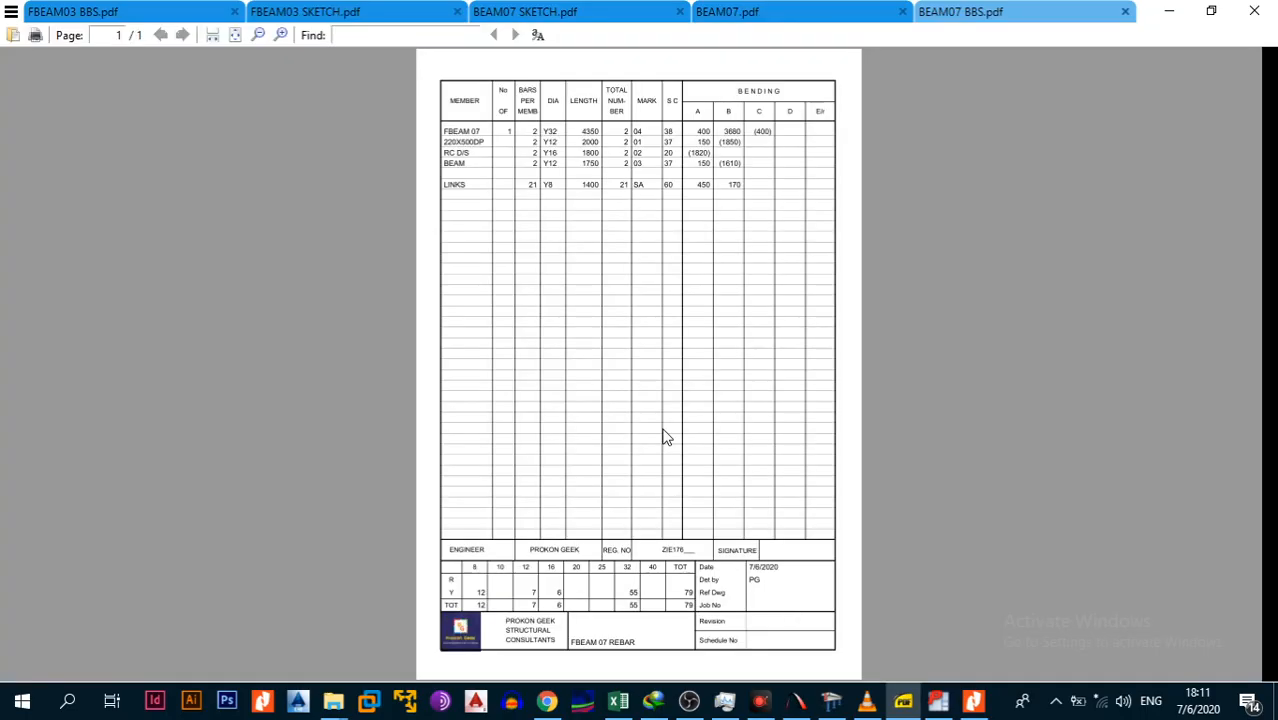
Review the bar rows and title block of the BEAM07 BBS schedule in the PDF viewer.
scroll(665, 437, "up", 3, "ctrl")
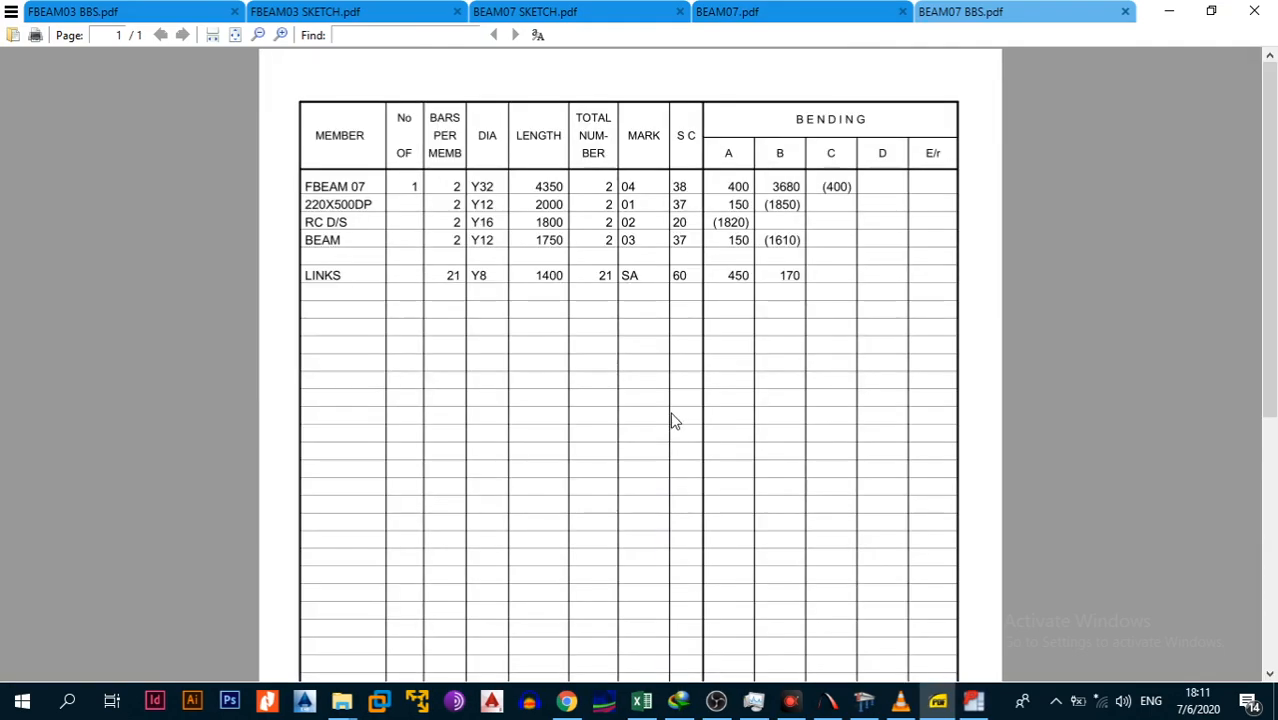
scroll(672, 414, "down", 2)
scroll(672, 413, "down", 2)
scroll(670, 405, "up", 5)
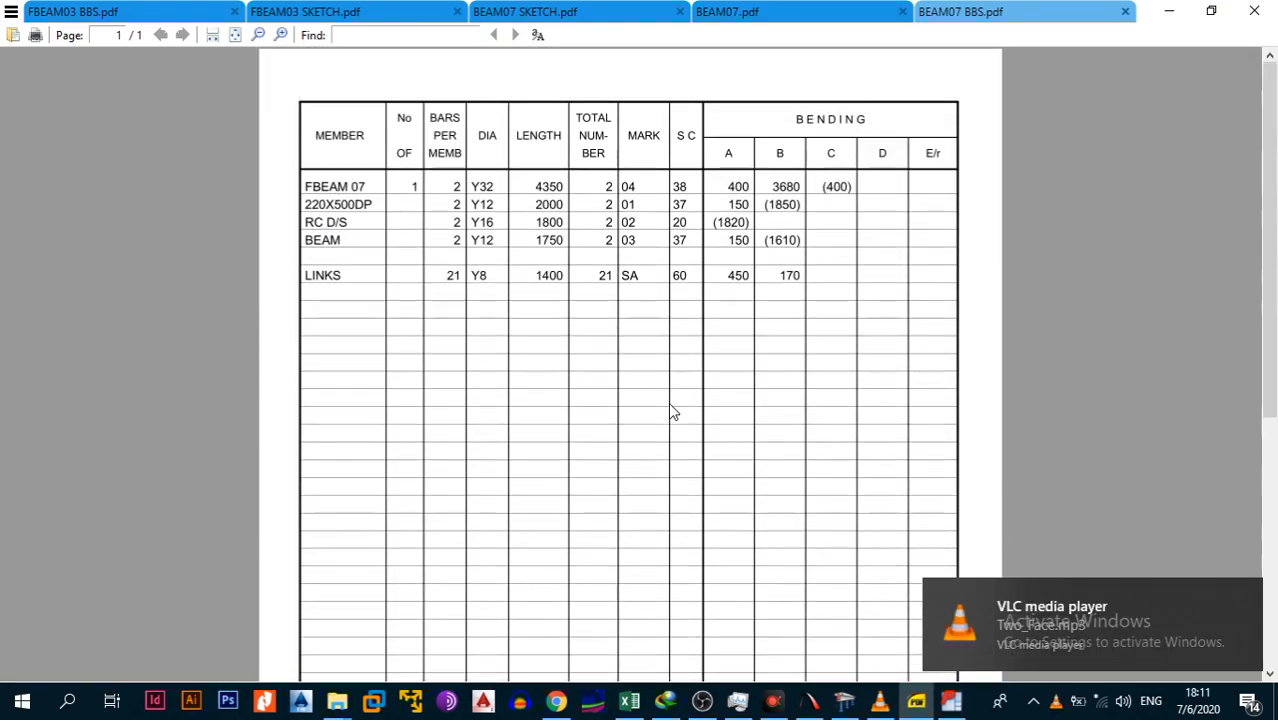
Switch to File Explorer, play Seratonin_from_the_Sun from the CHILL MUSIC folder, and close both open media players.
left_click(337, 704)
left_click(405, 640)
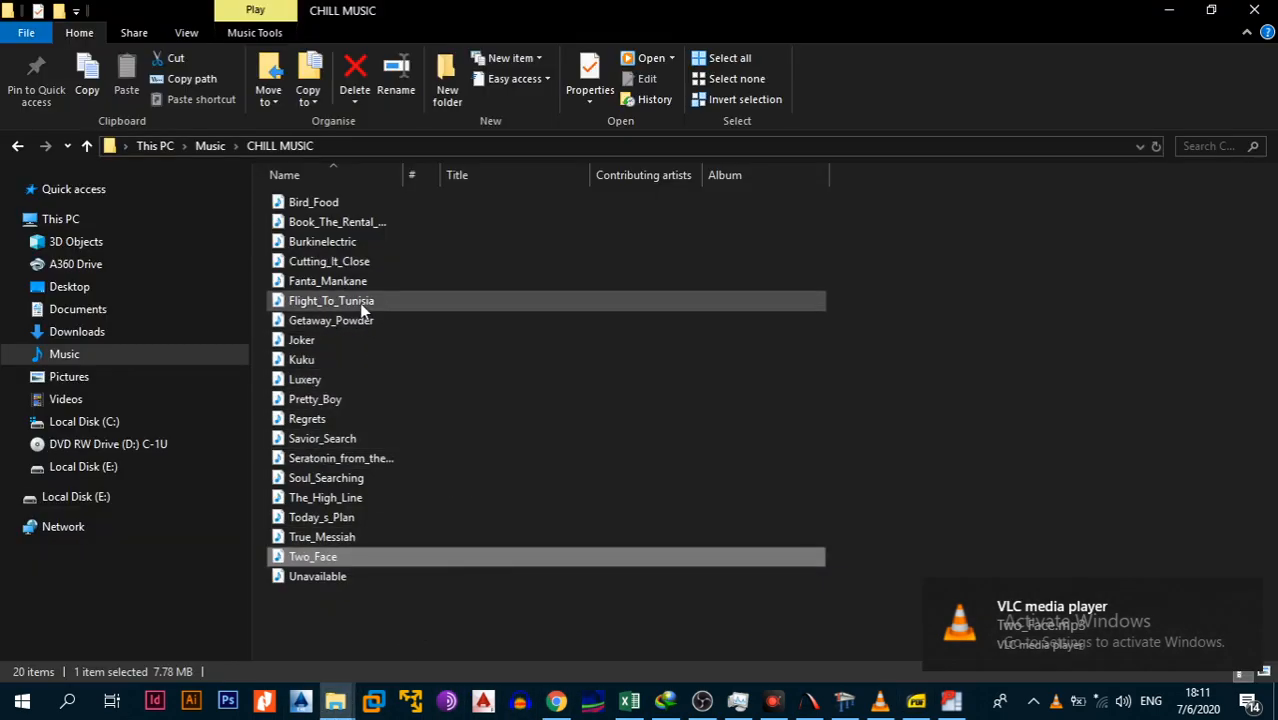
double_click(360, 457)
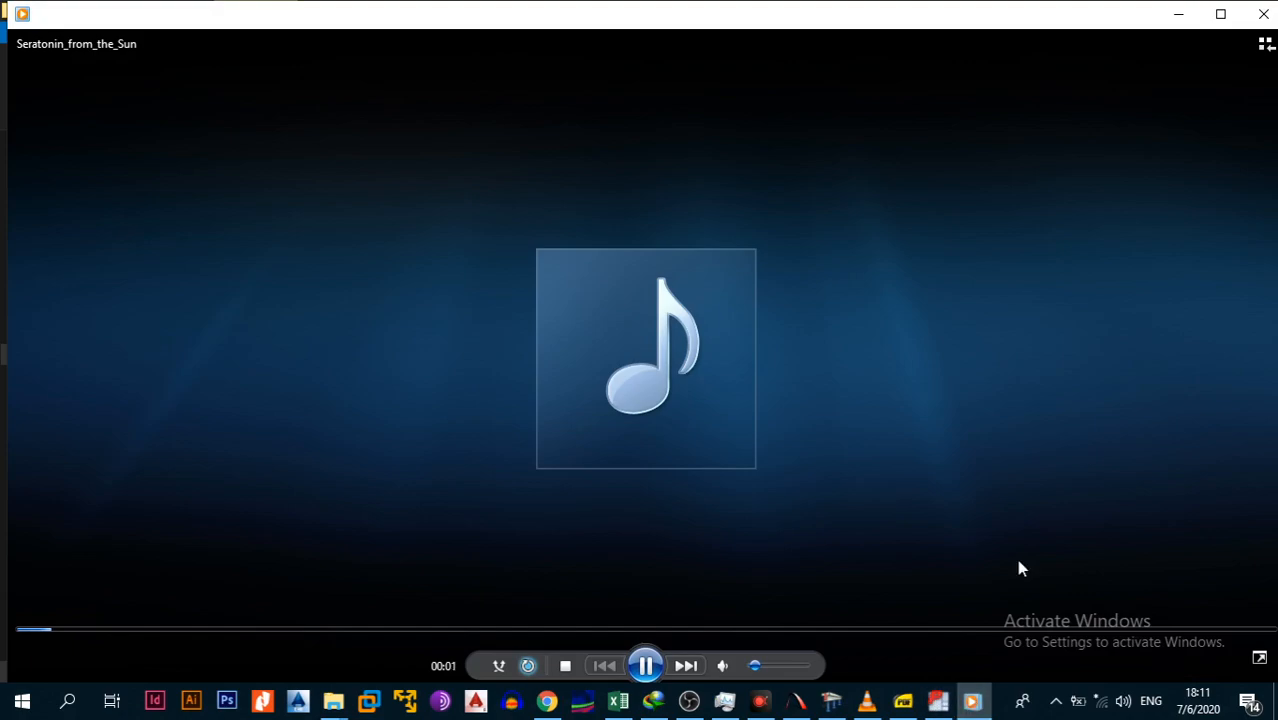
left_click(1266, 14)
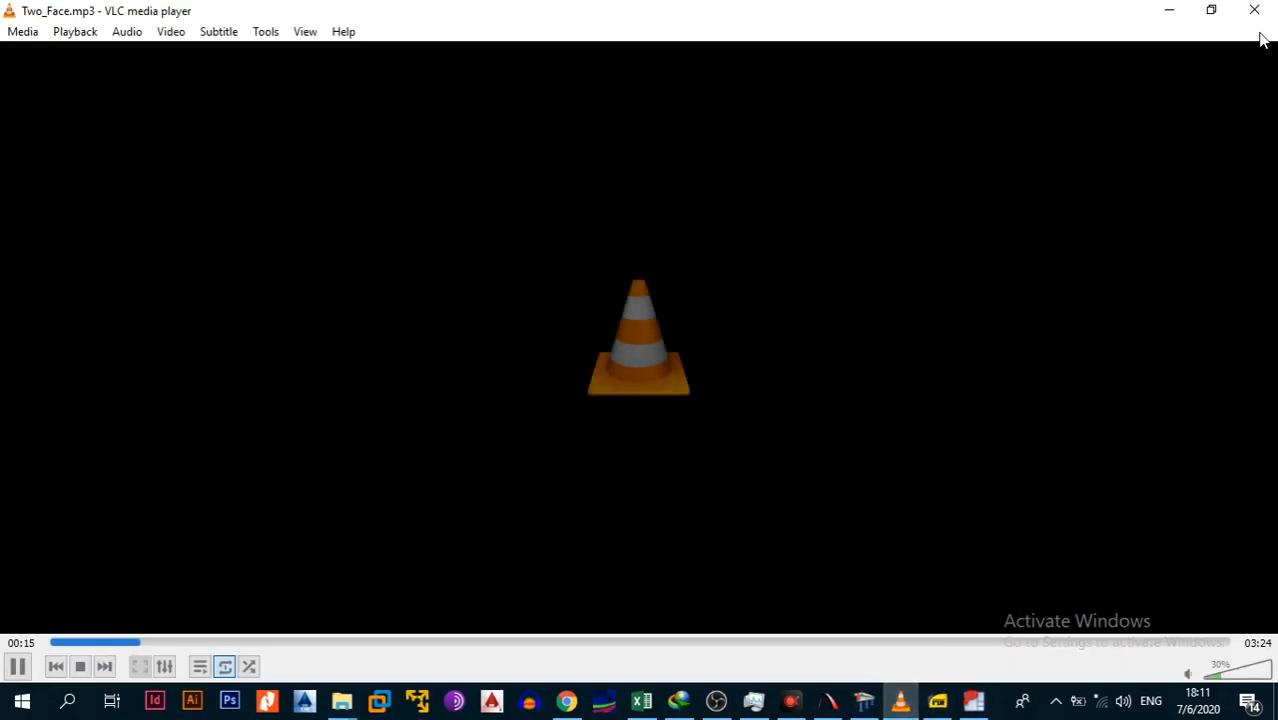
left_click(1251, 10)
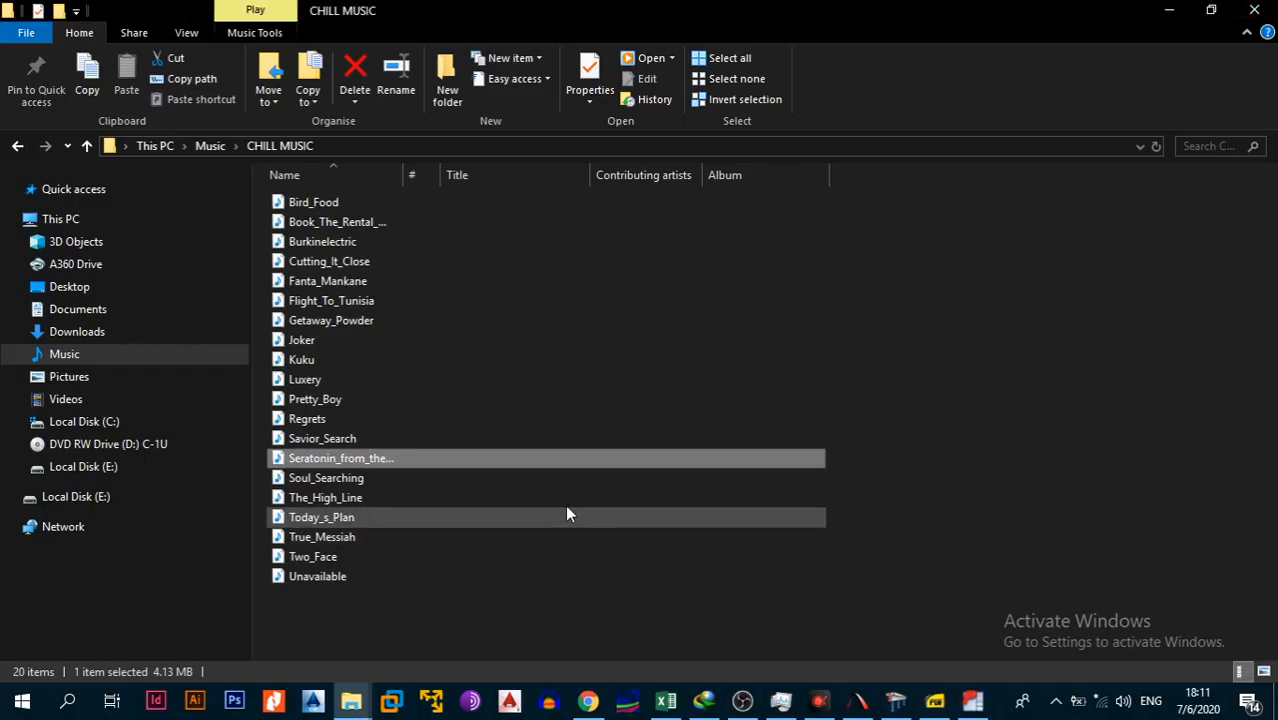
Open Pretty_Boy from the CHILL MUSIC folder with VLC media player.
right_click(371, 458)
mouse_move(563, 278)
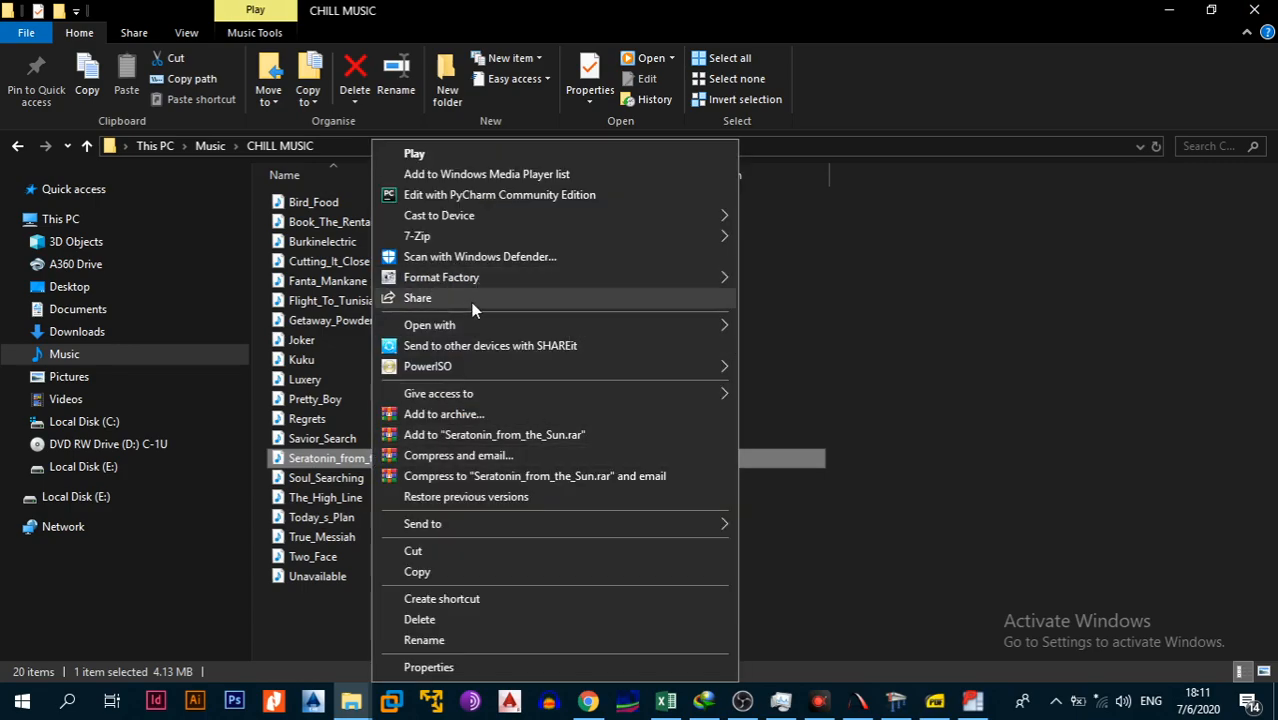
right_click(316, 405)
mouse_move(499, 324)
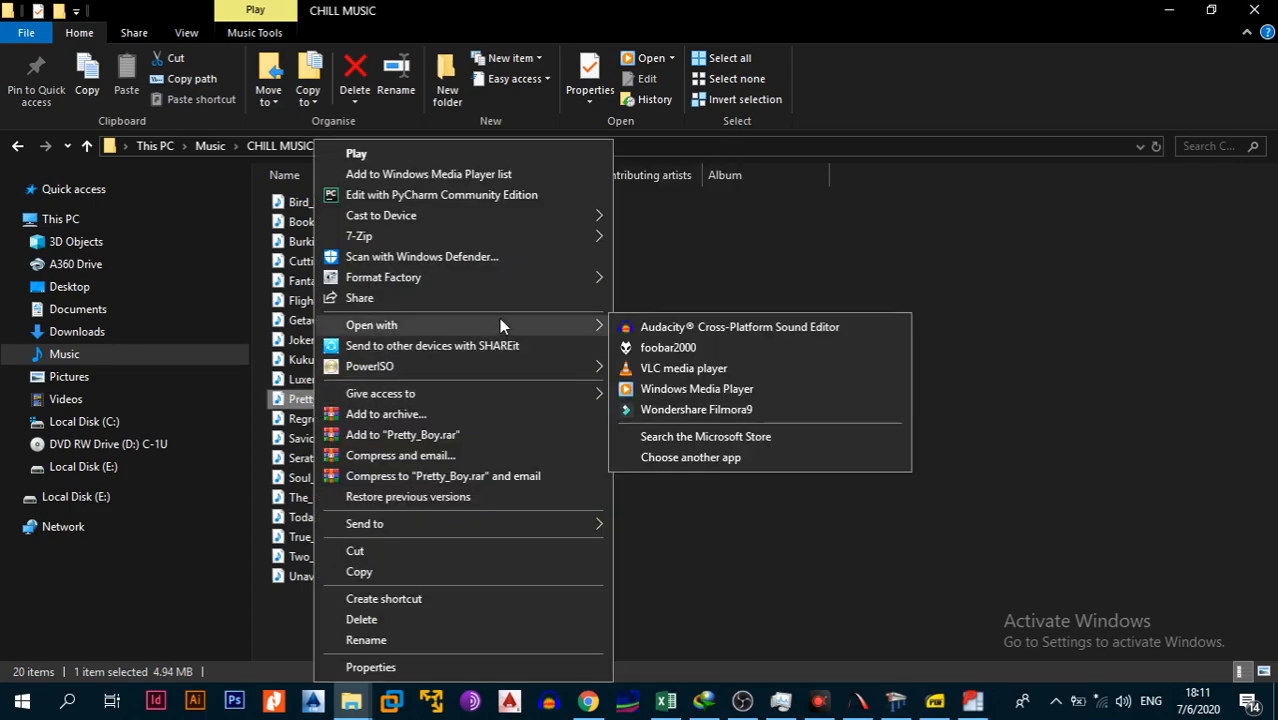
left_click(646, 365)
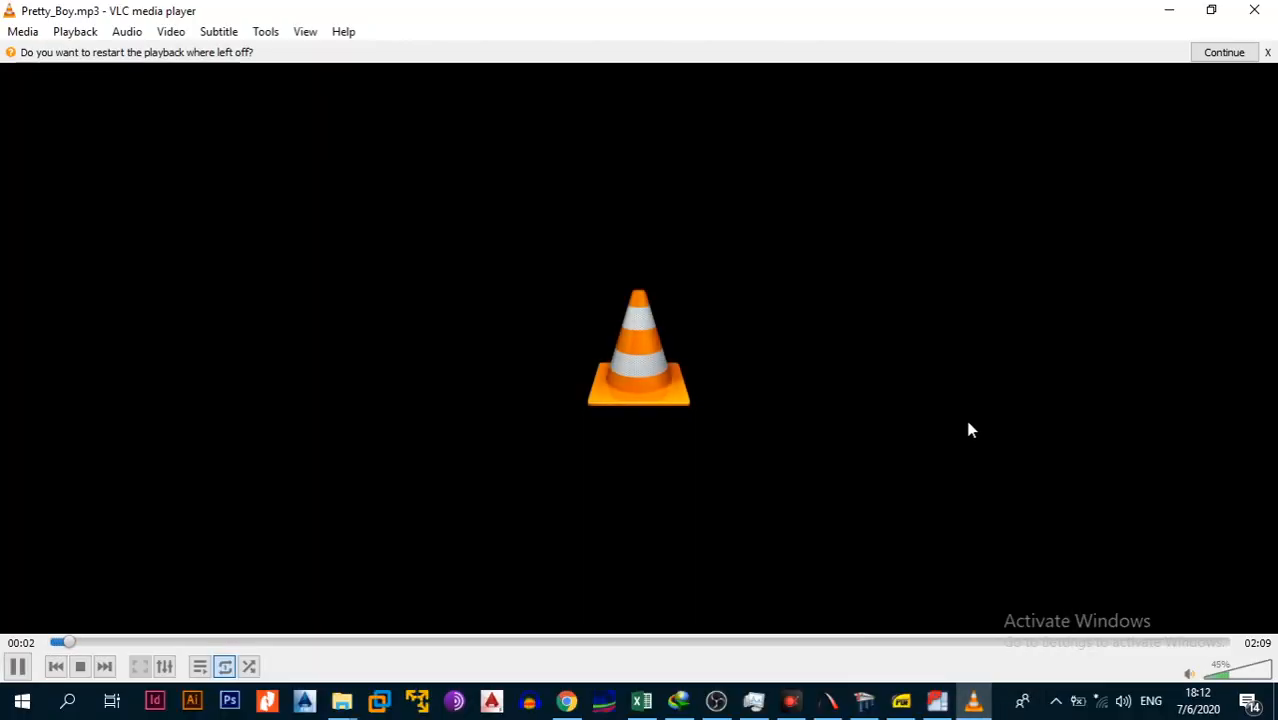
Switch to PADDS and close the Bending Schedule Title Block dialog to get back to the beam drawing.
left_click(937, 701)
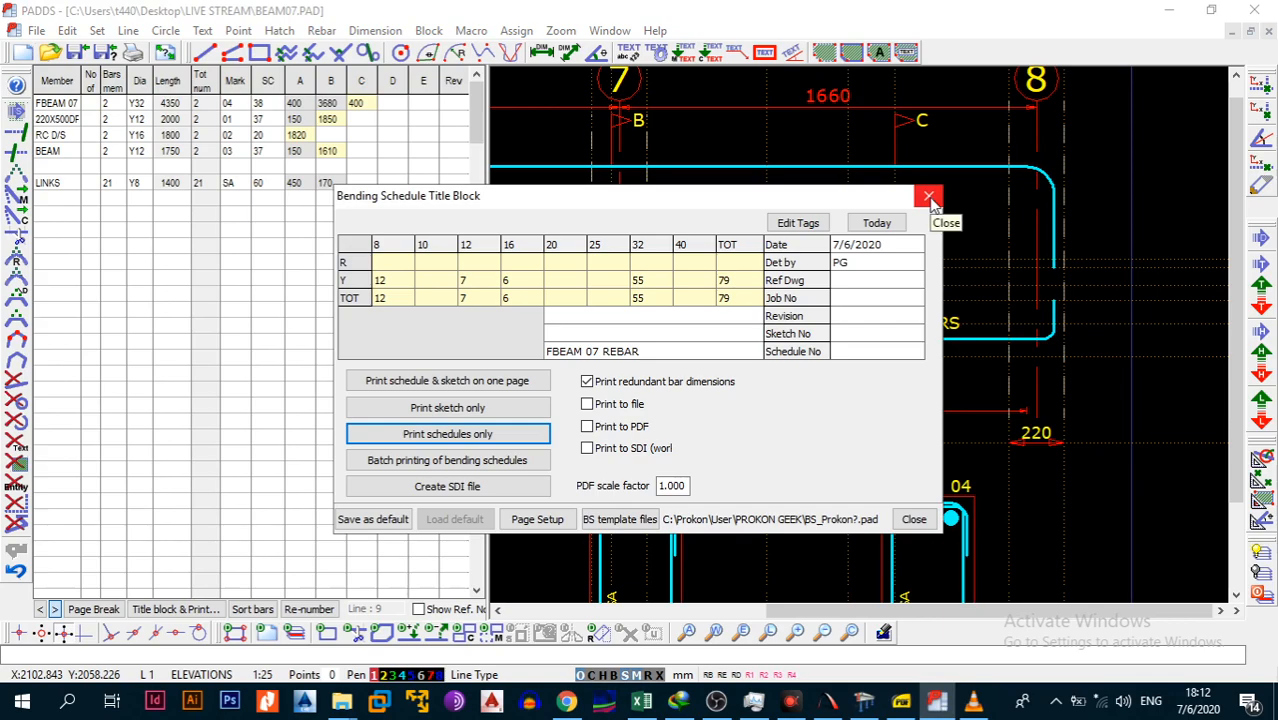
left_click(929, 199)
scroll(917, 289, "down", 4)
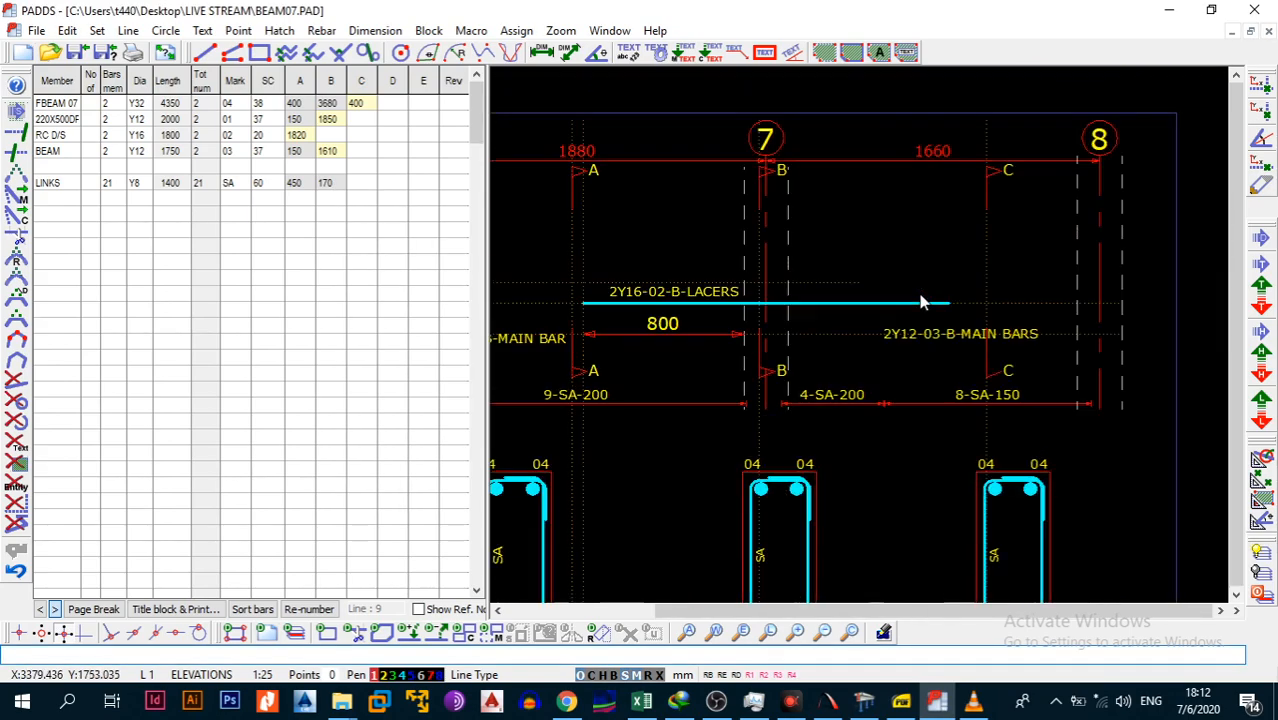
Switch to the PDF viewer and close the superseded BEAM07.pdf, keeping the BEAM07 SKETCH and BEAM07 BBS documents open.
left_click(973, 700)
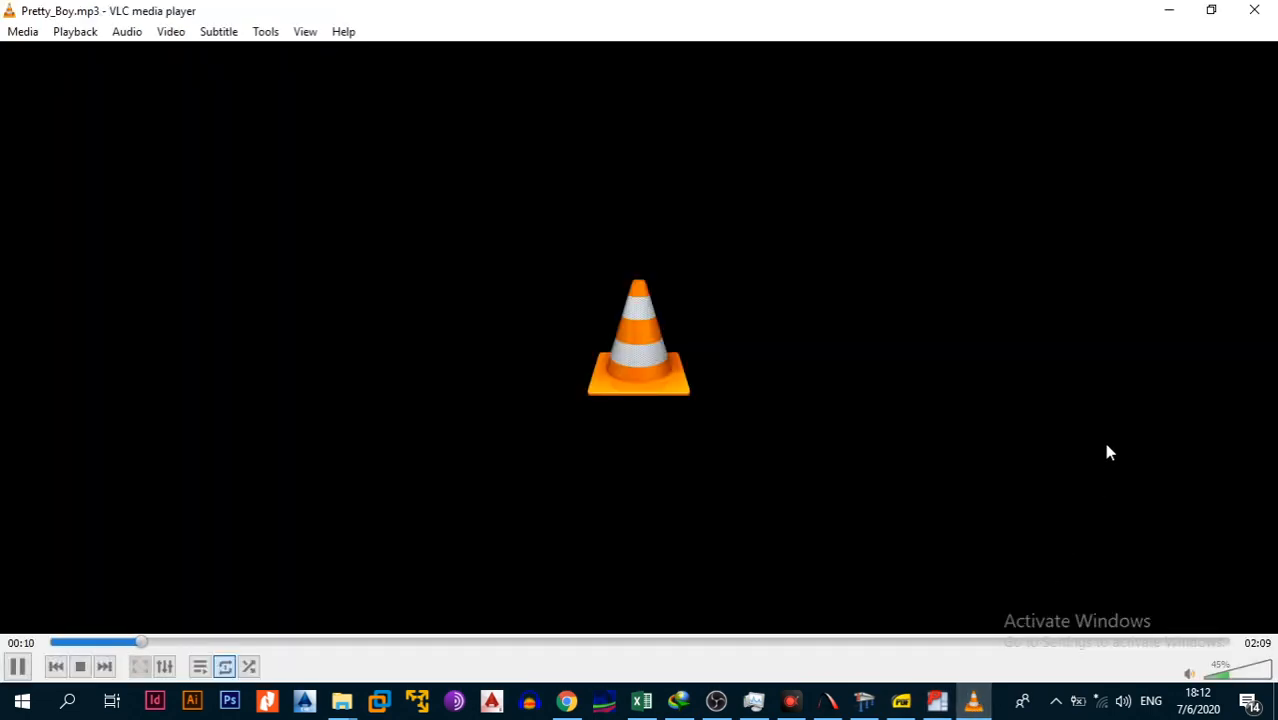
left_click(901, 700)
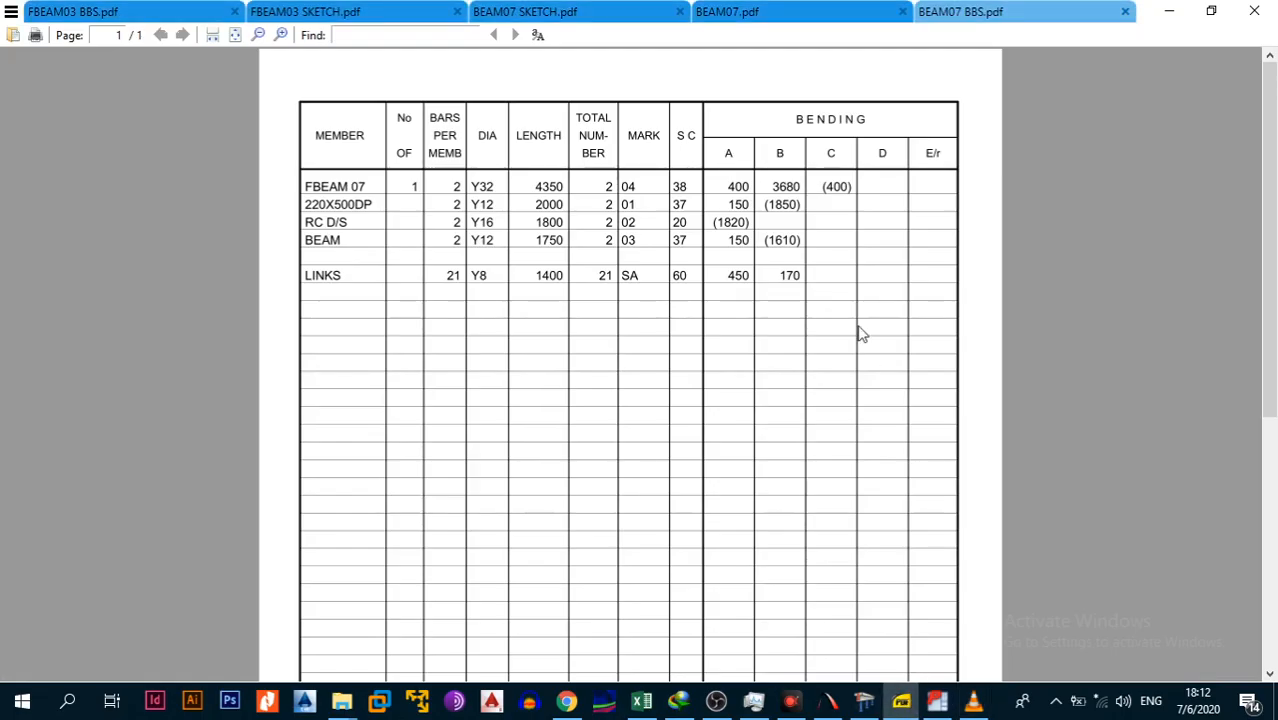
left_click(775, 10)
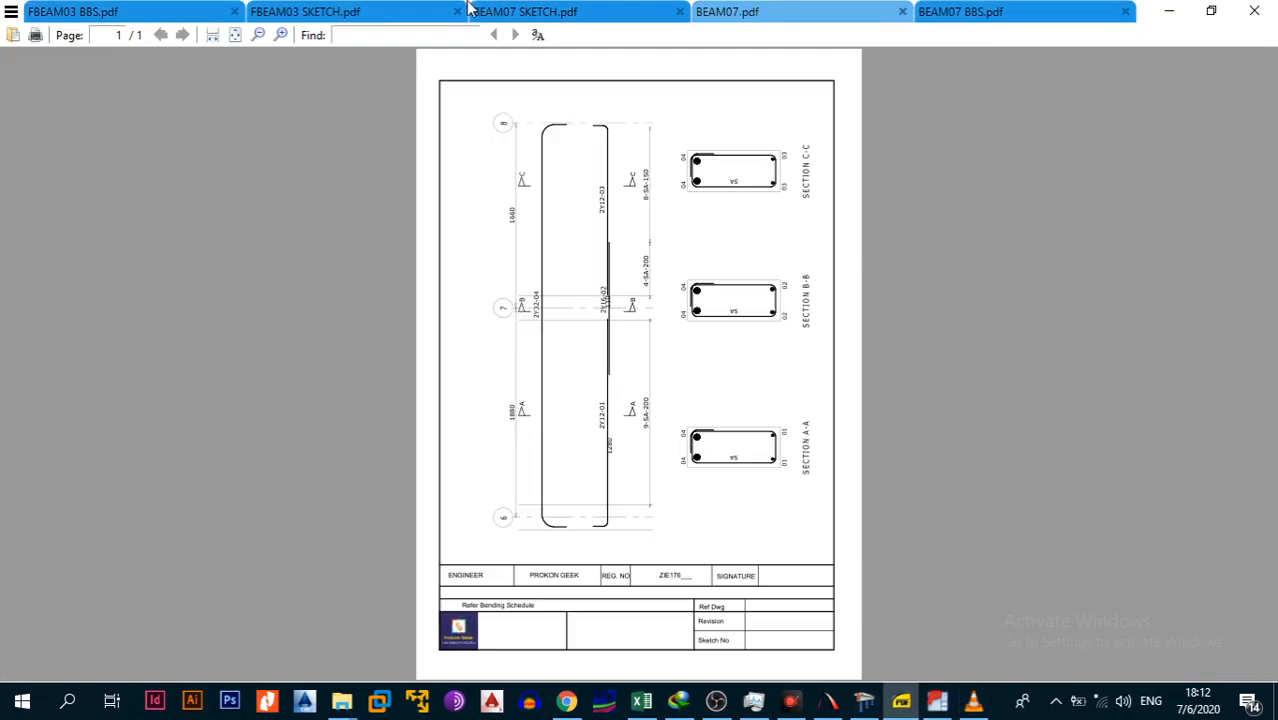
left_click(543, 9)
left_click(752, 10)
left_click(903, 13)
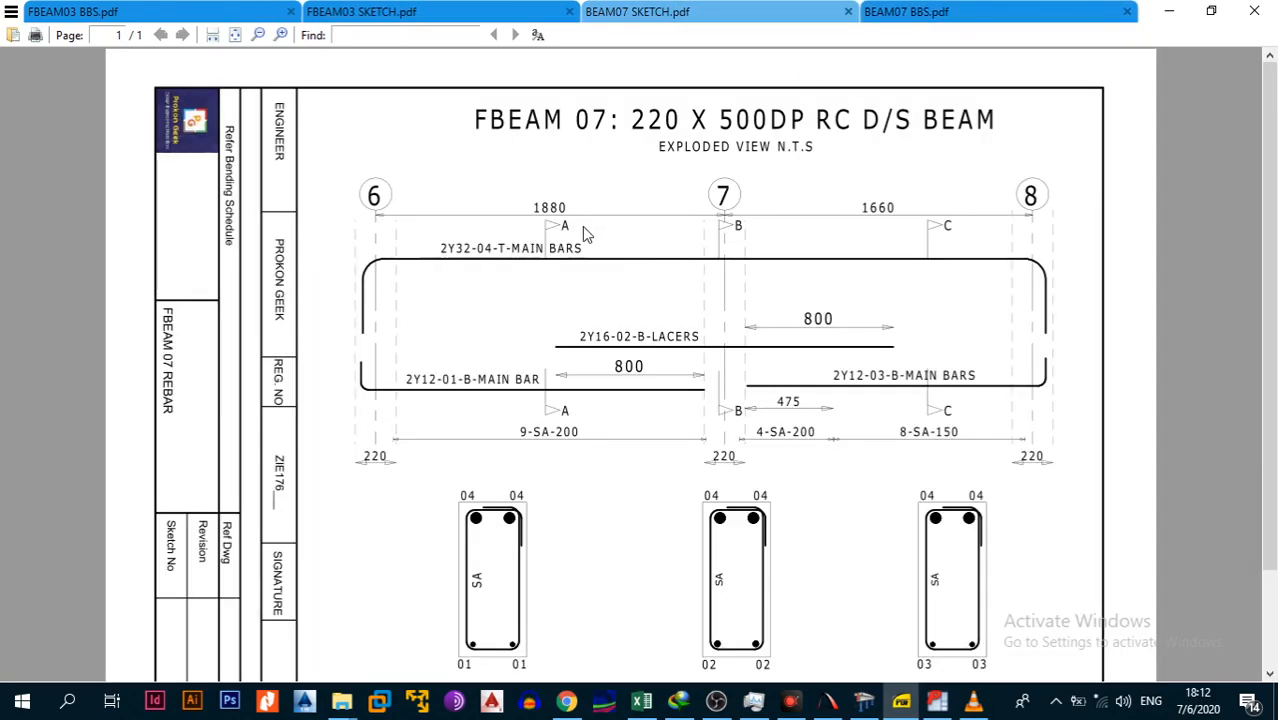
Examine the elevation and sections A-A to C-C on the BEAM07 SKETCH page, and switch to OBS.
scroll(585, 232, "down", 2)
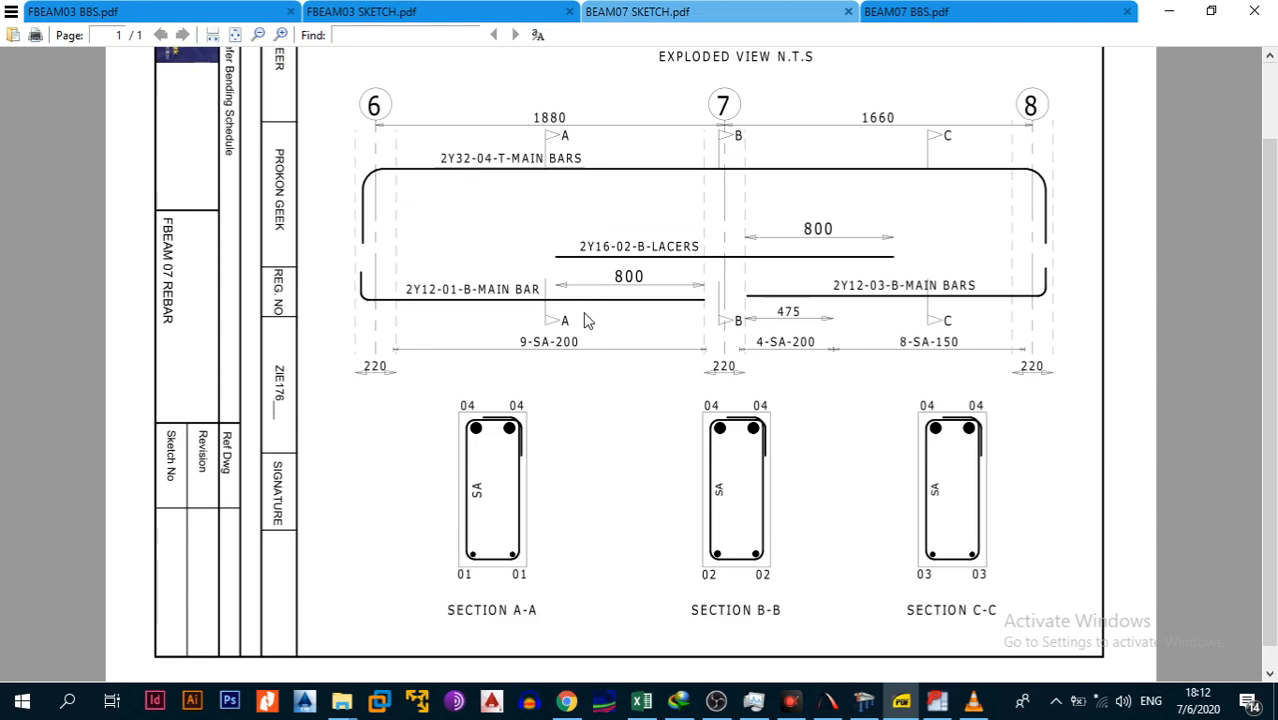
scroll(589, 327, "up", 2)
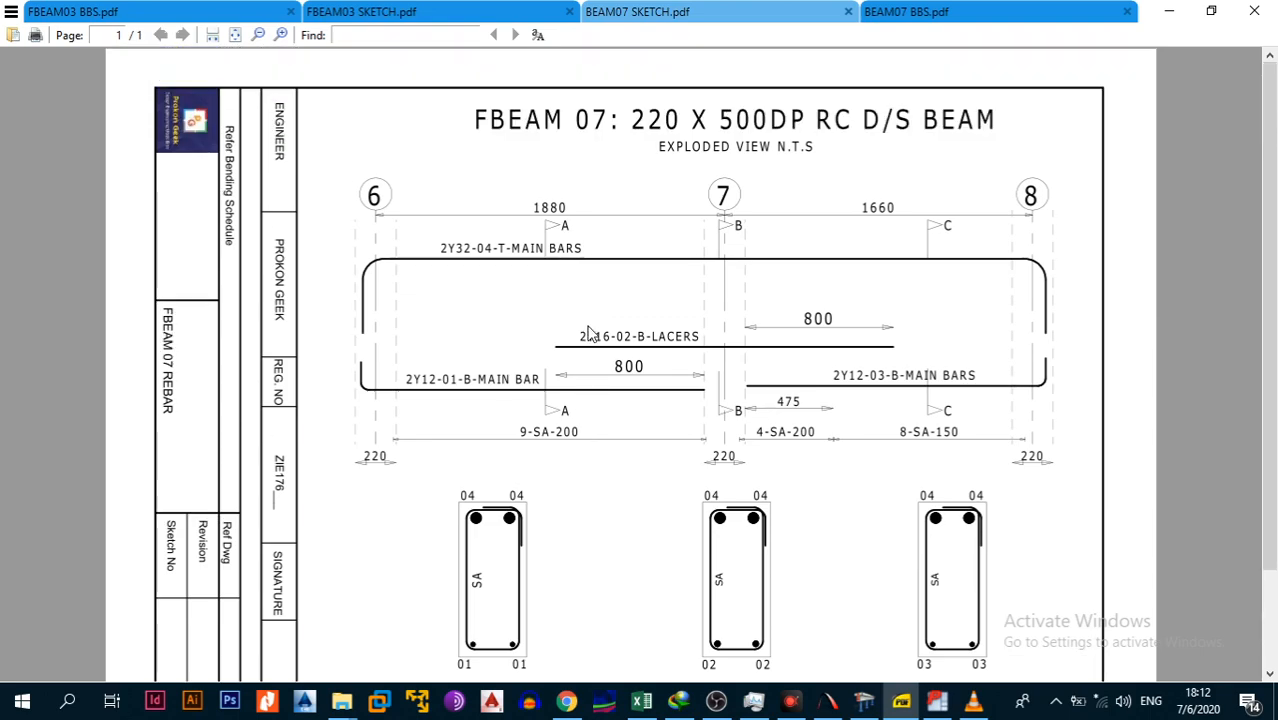
scroll(590, 333, "down", 2)
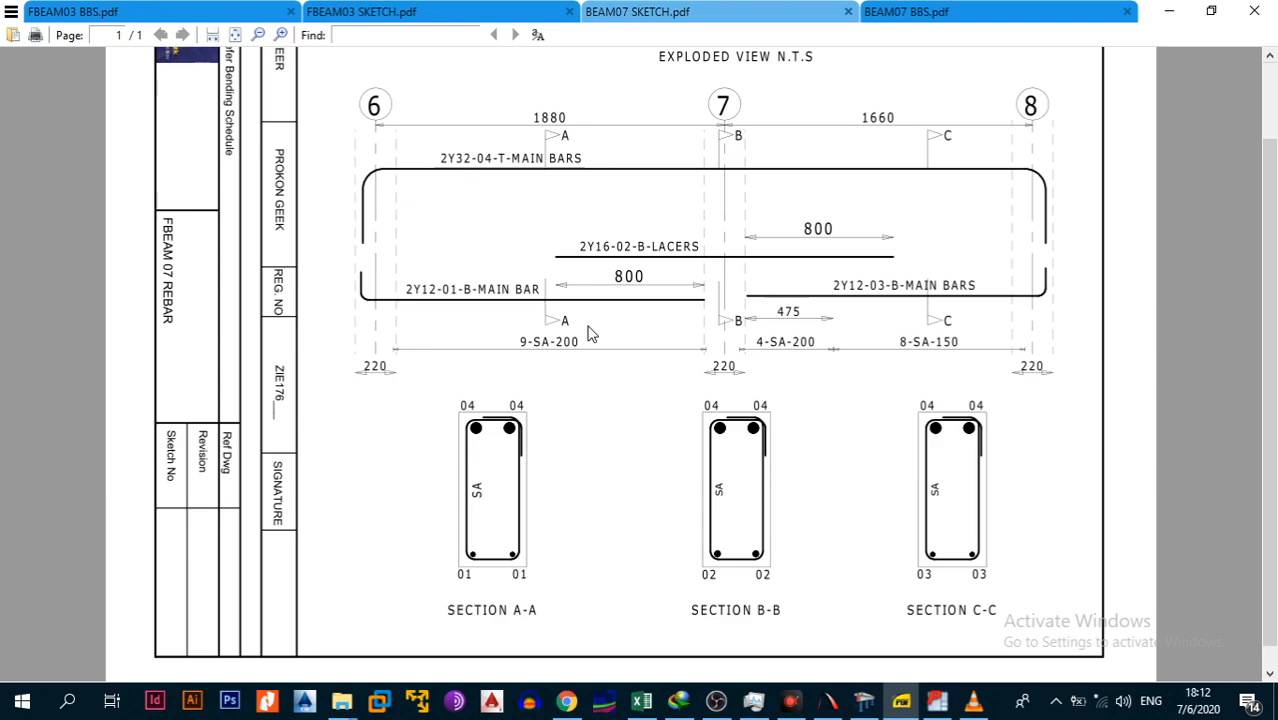
scroll(678, 471, "up", 1)
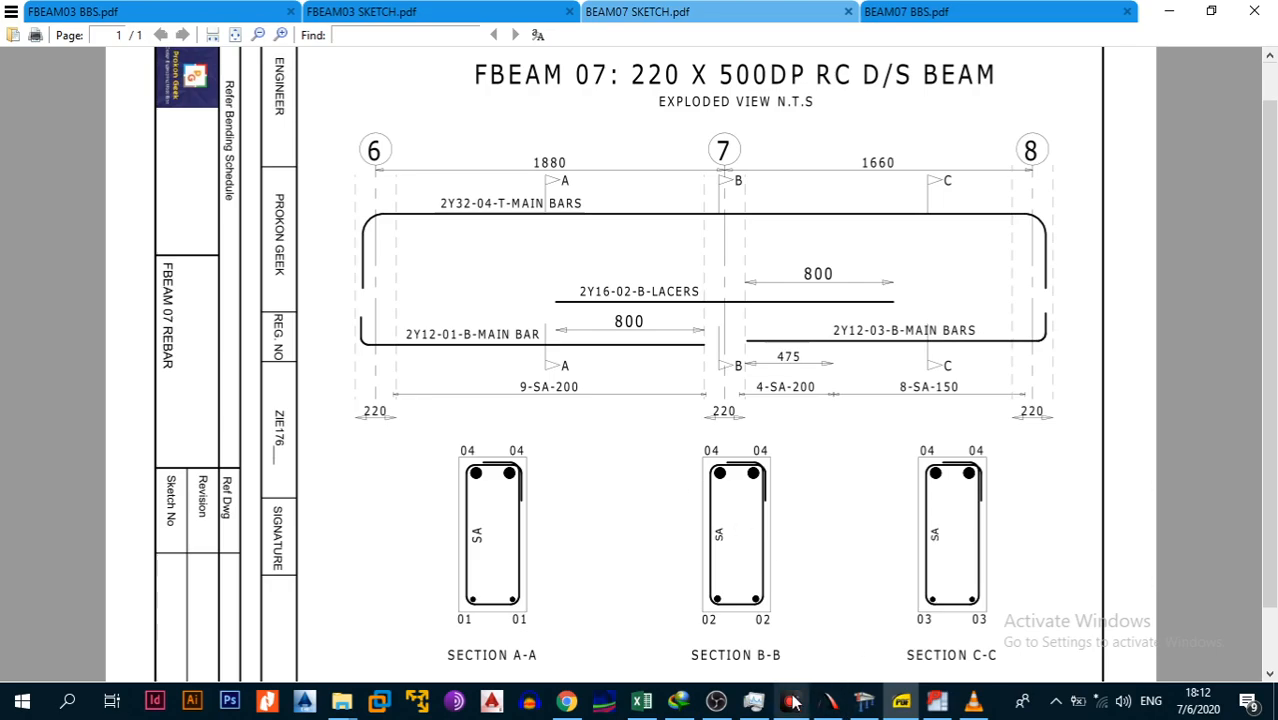
left_click(716, 700)
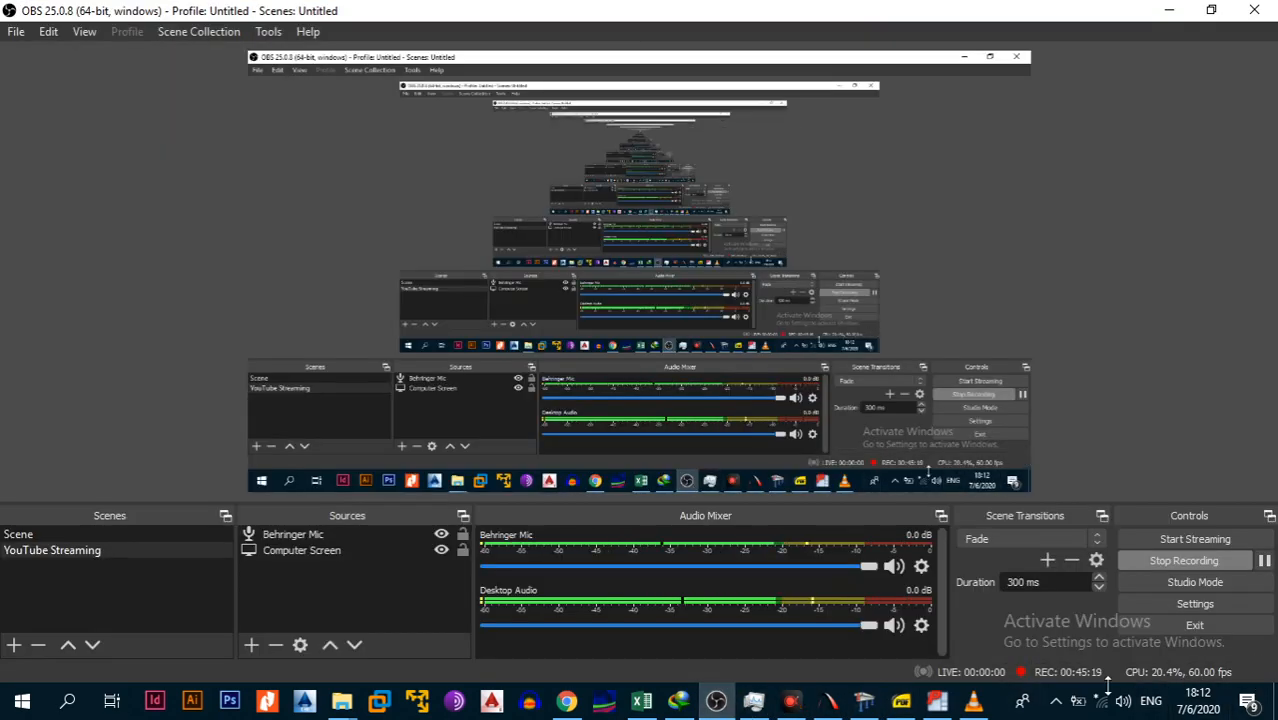